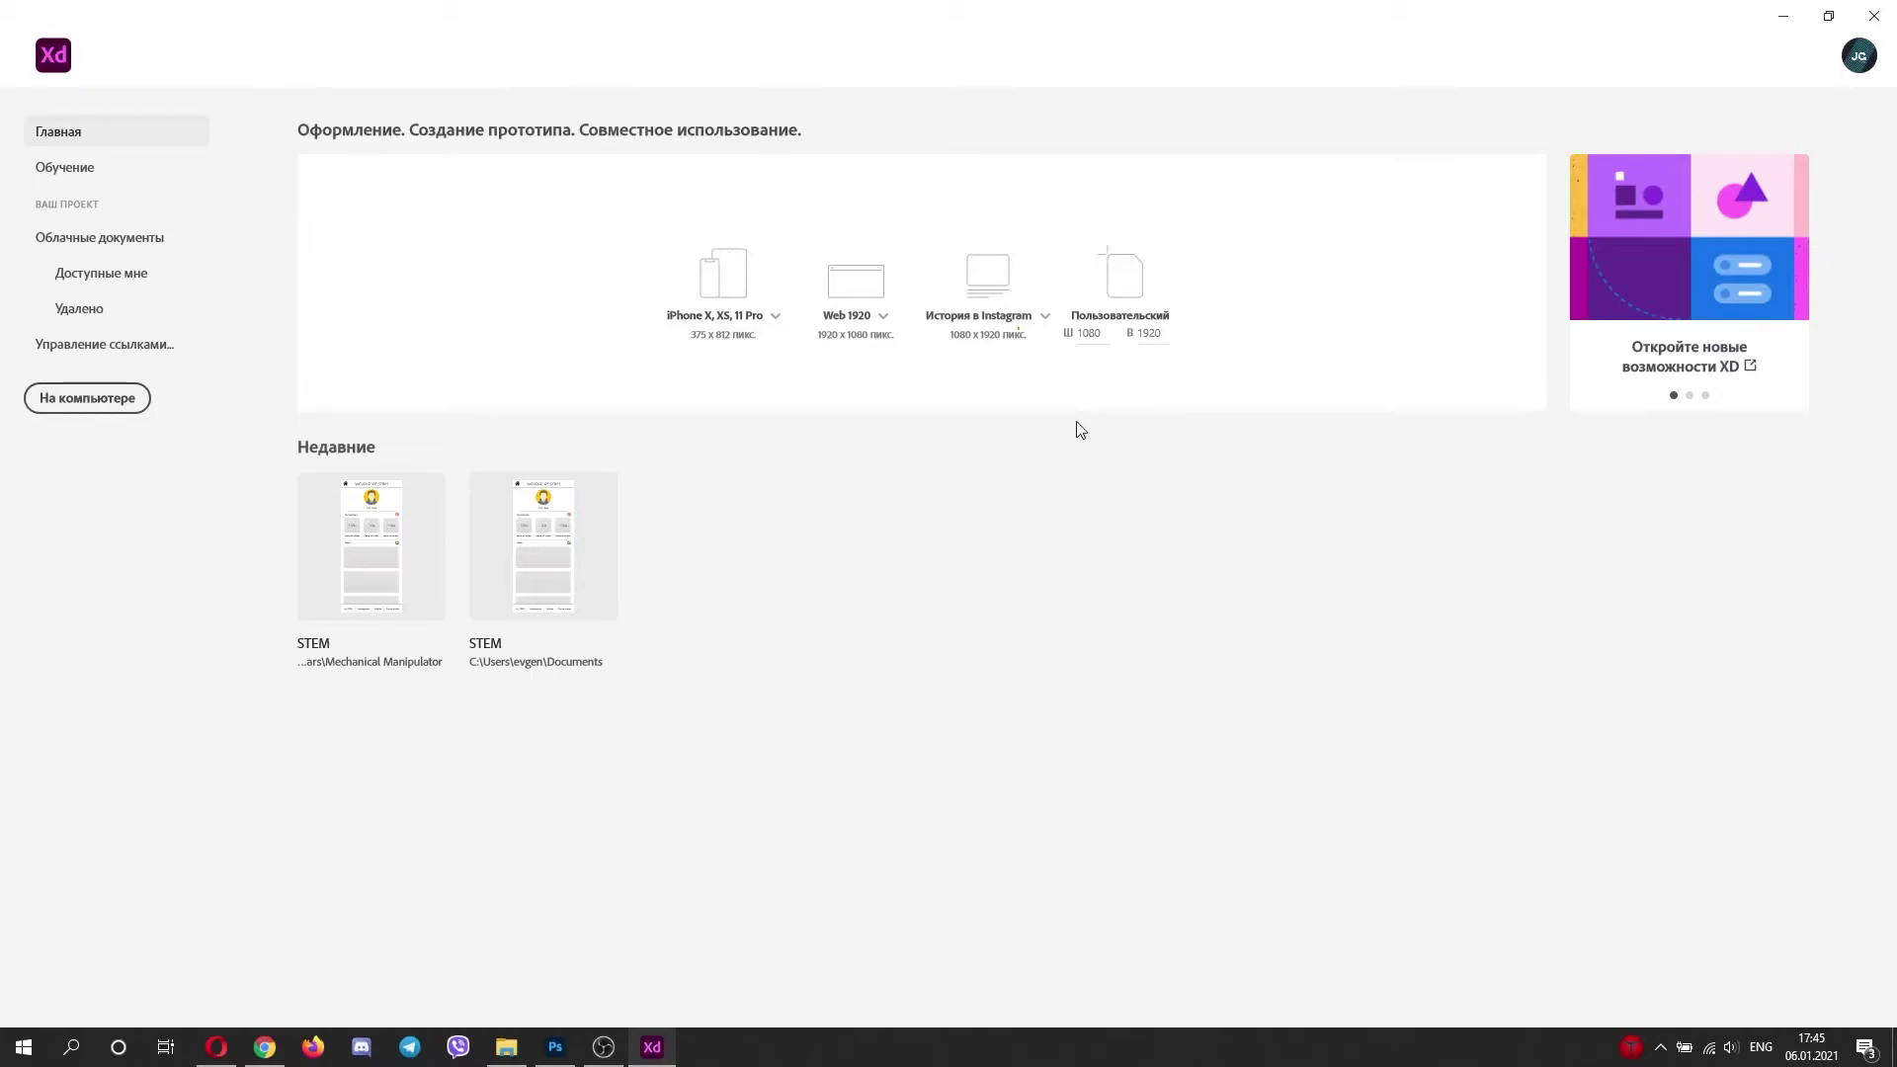
Step: Create a custom 1080 x 1920 artboard and rename it Home
left_click(1116, 302)
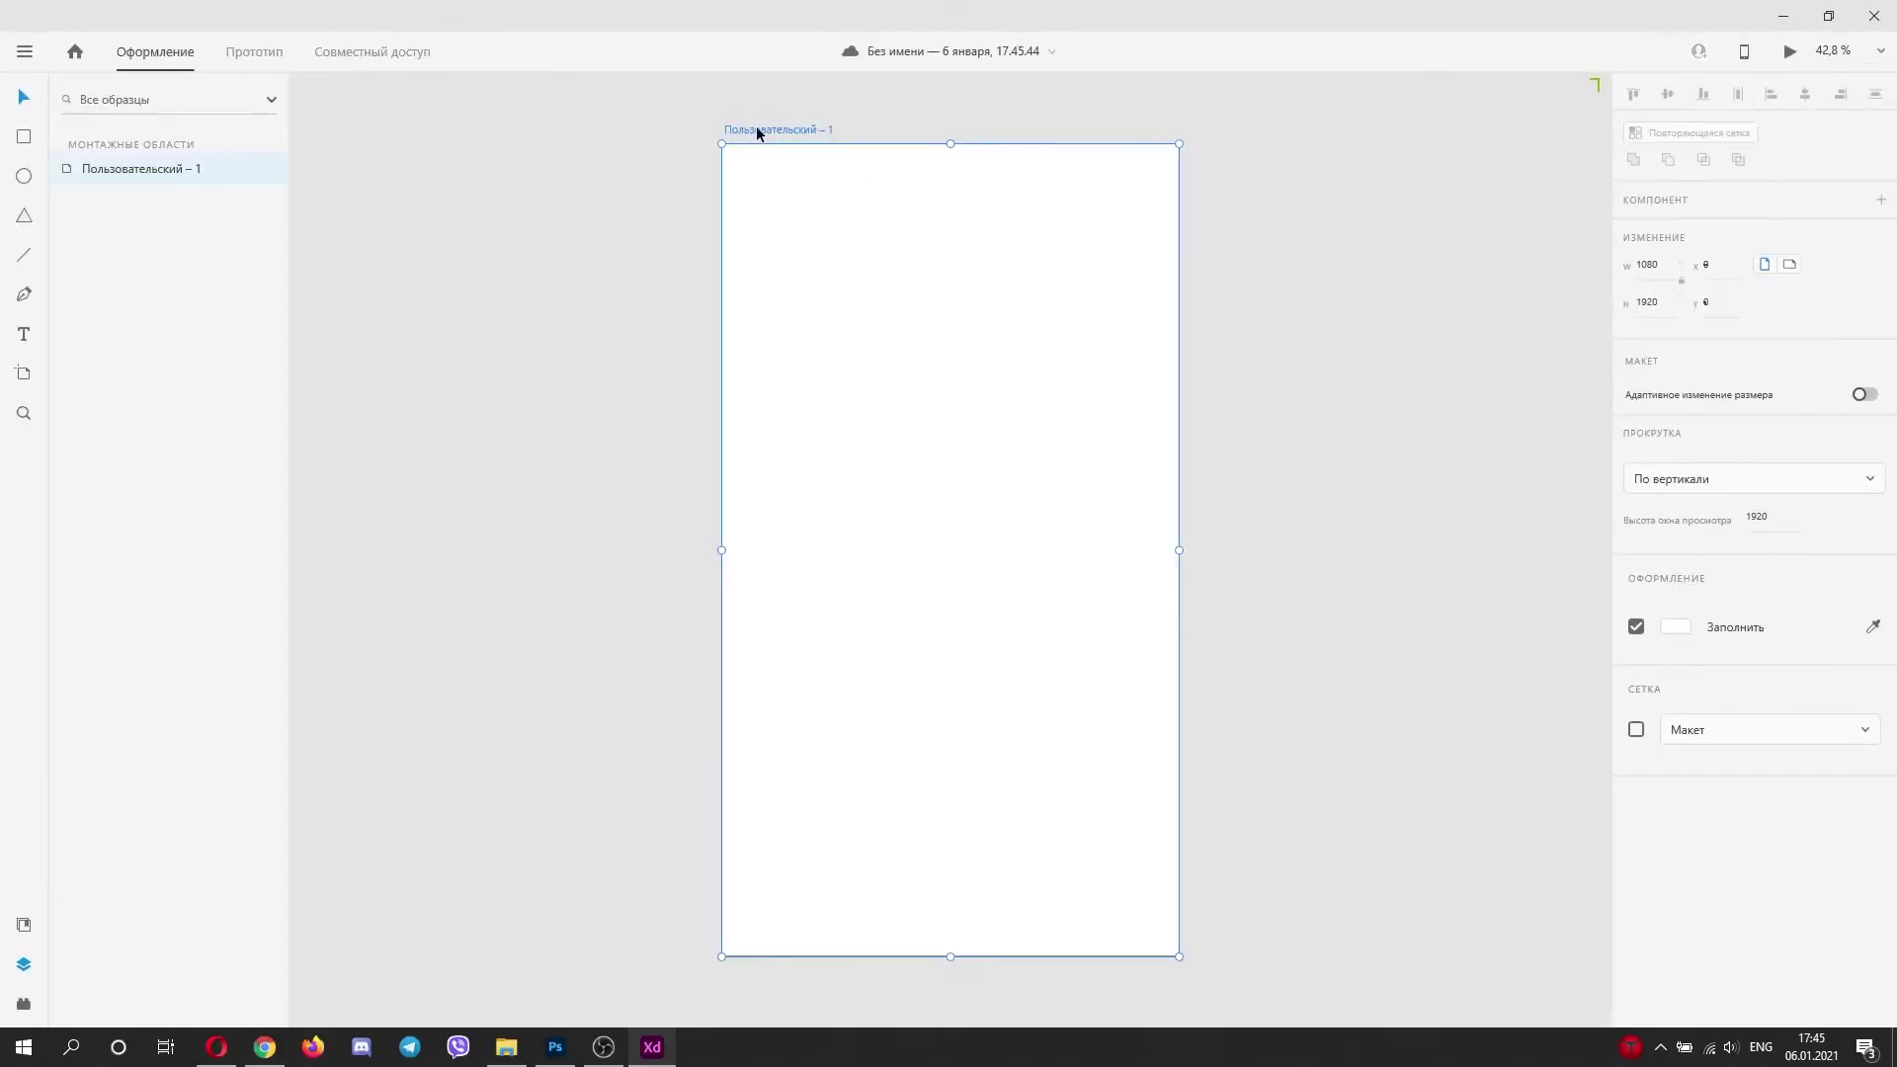
double_click(117, 169)
key("super+space")
type("Home")
key("Return")
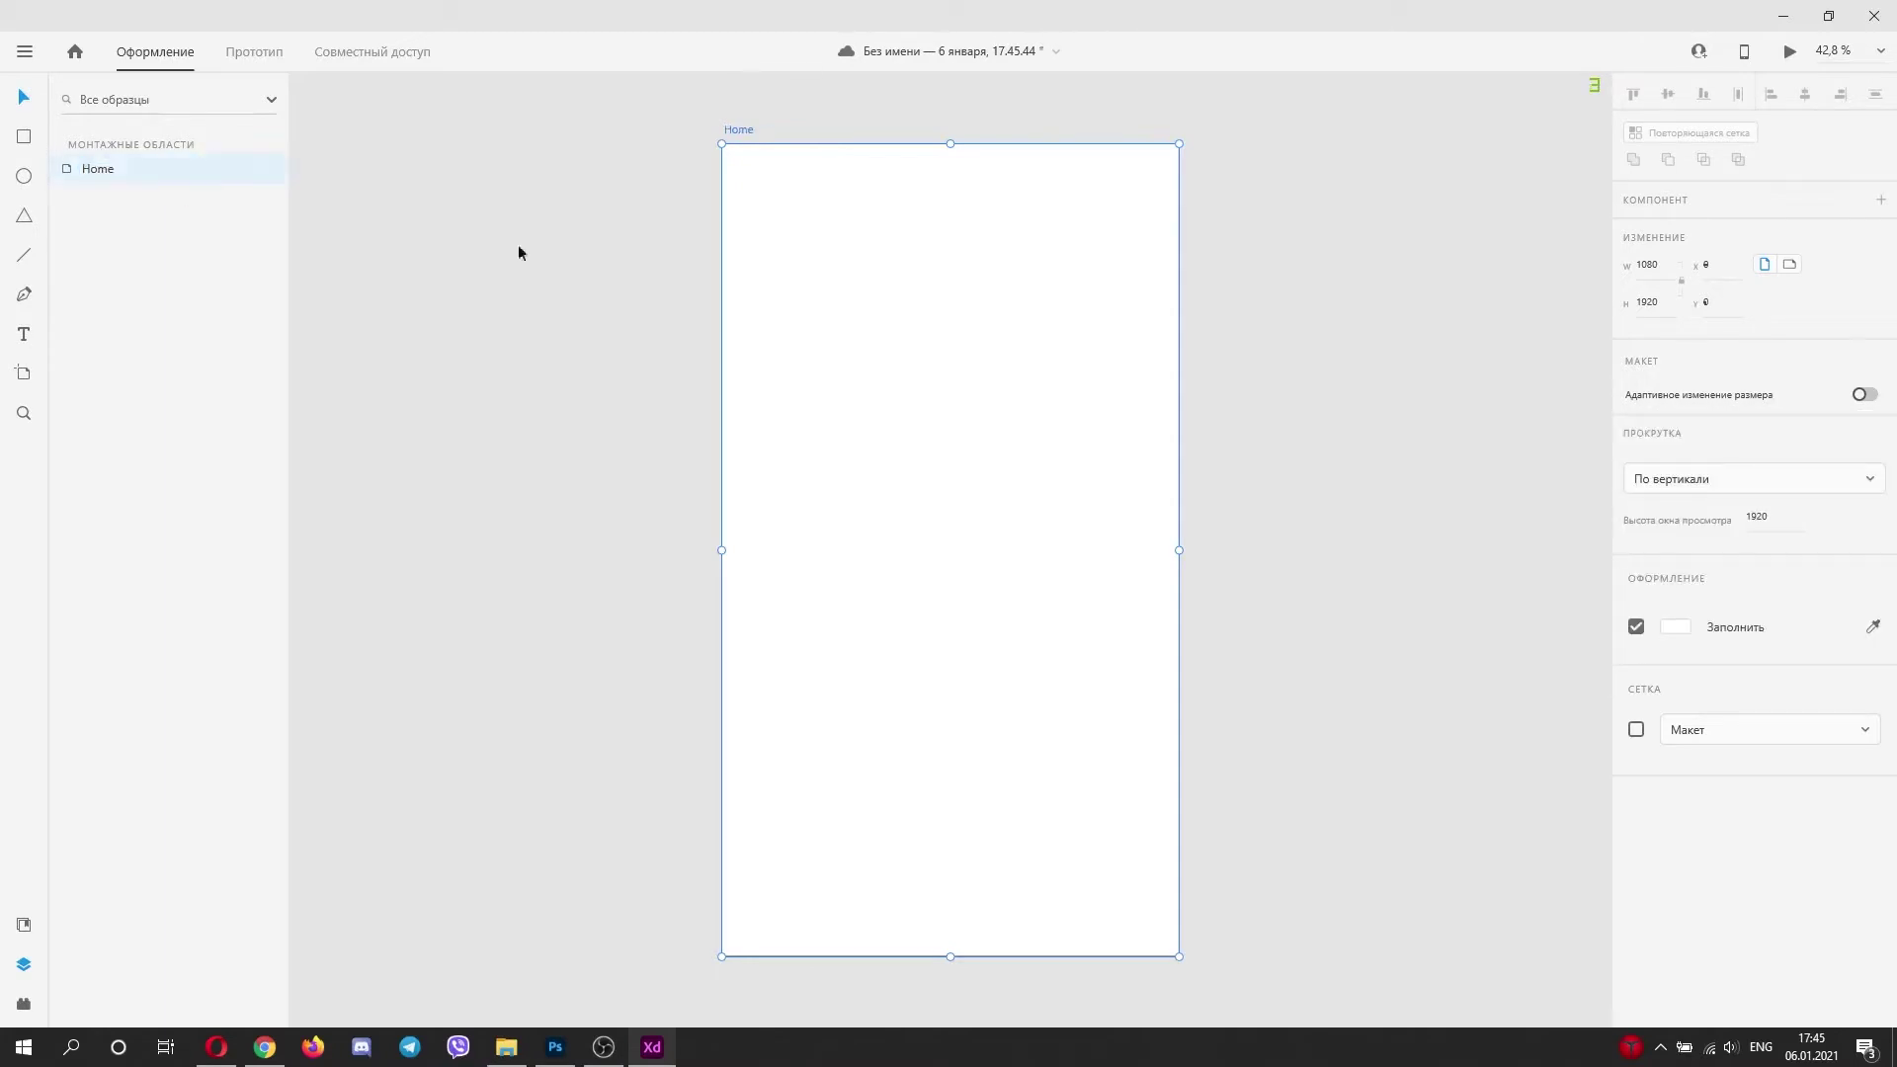
Step: Fill the Home artboard's background with a very dark gray
left_click(1675, 626)
left_click_drag(1385, 596, 1380, 669)
left_click(1710, 790)
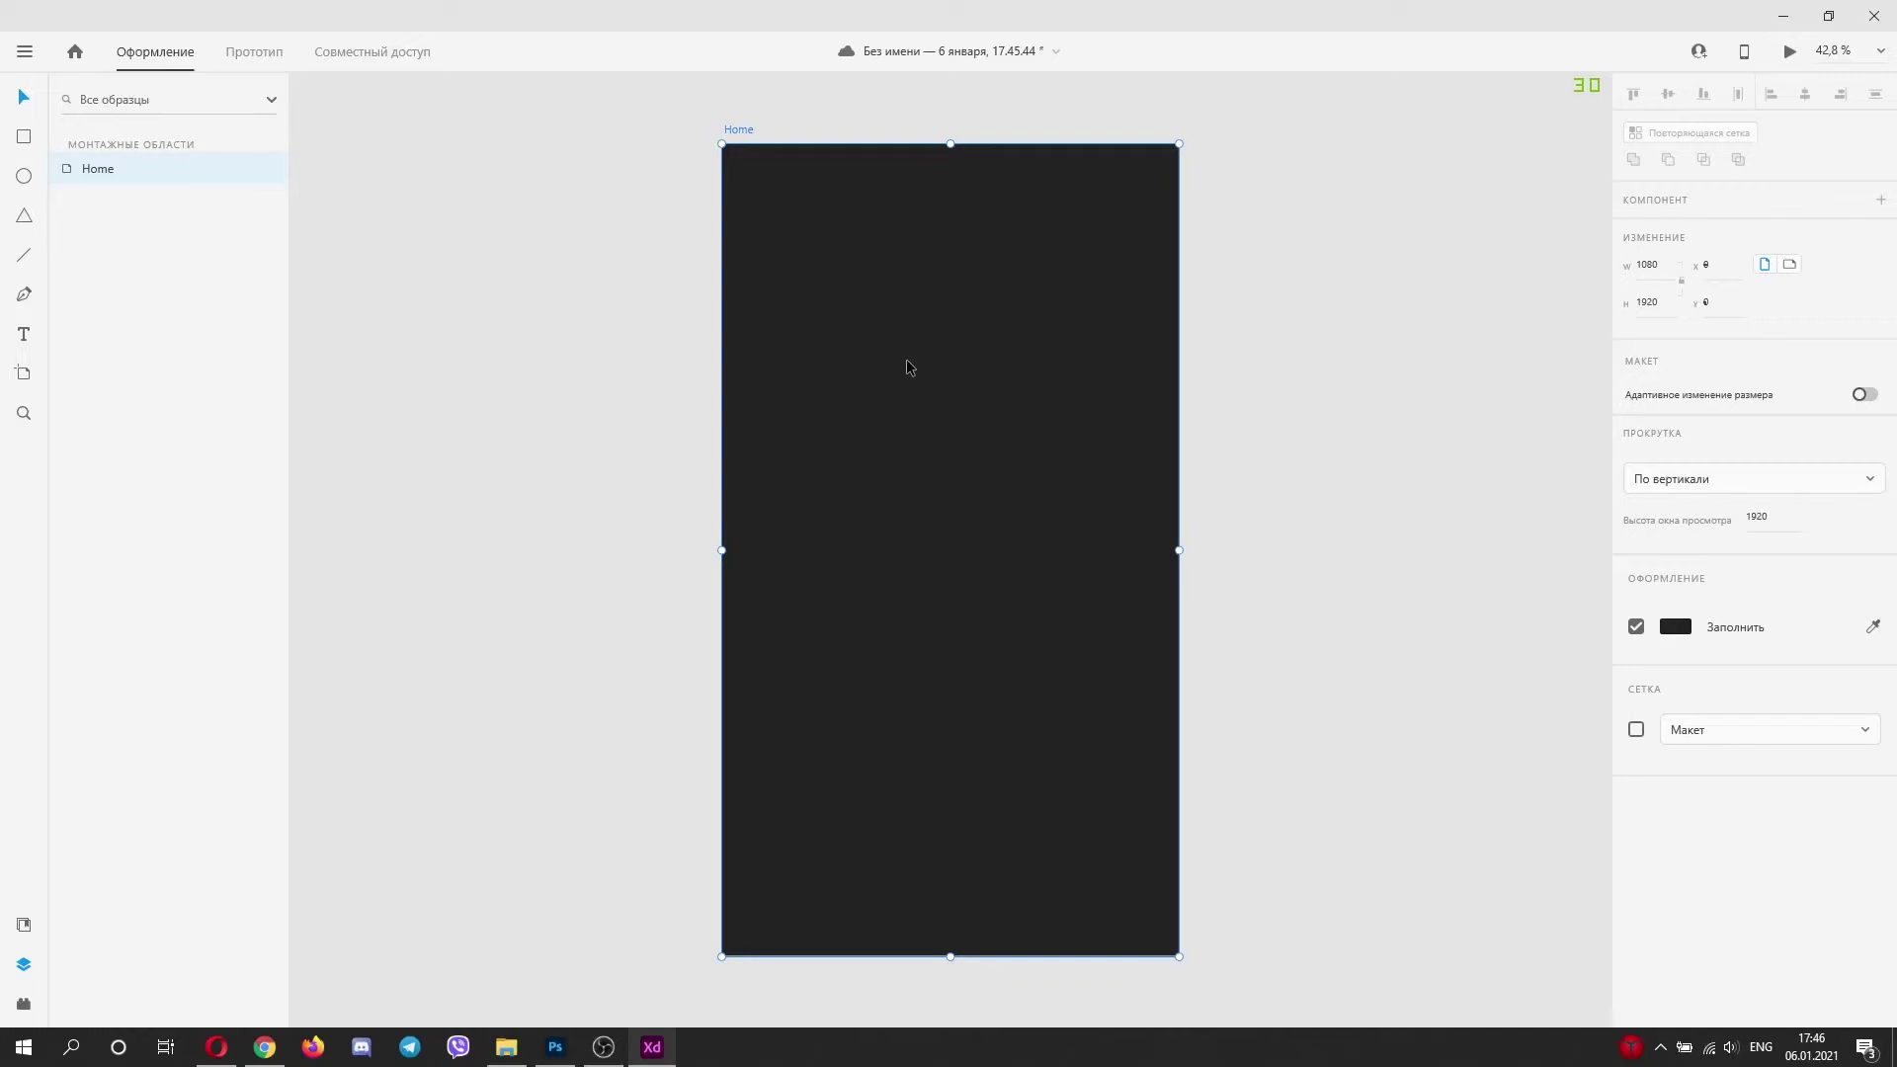
Step: Duplicate the Home artboard beside the original and rename the copy Menu
key("ctrl+d")
double_click(749, 131)
key("Return")
middle_click_drag(711, 204, 1013, 192)
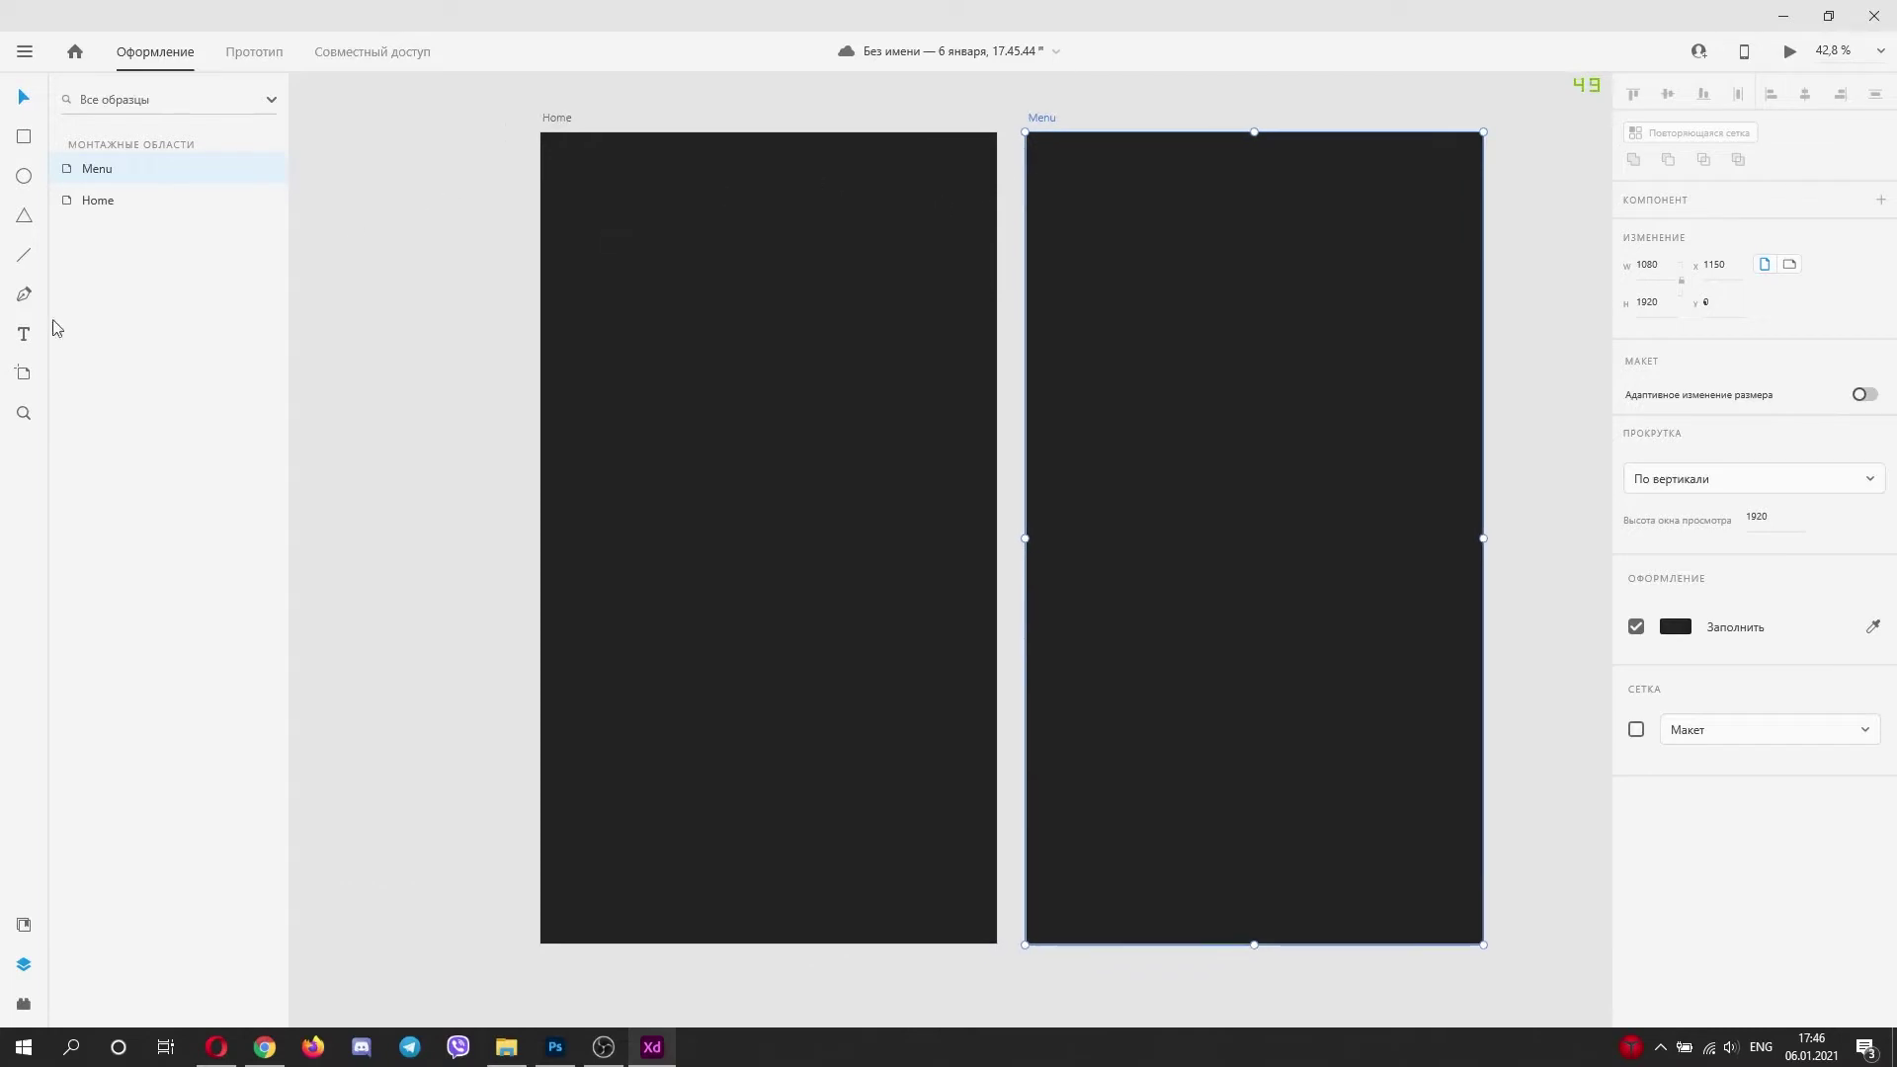
Step: Draw a closed, wavy blob path with the Pen tool in the upper half of the Home artboard
left_click(602, 365)
left_click(644, 289)
left_click(764, 312)
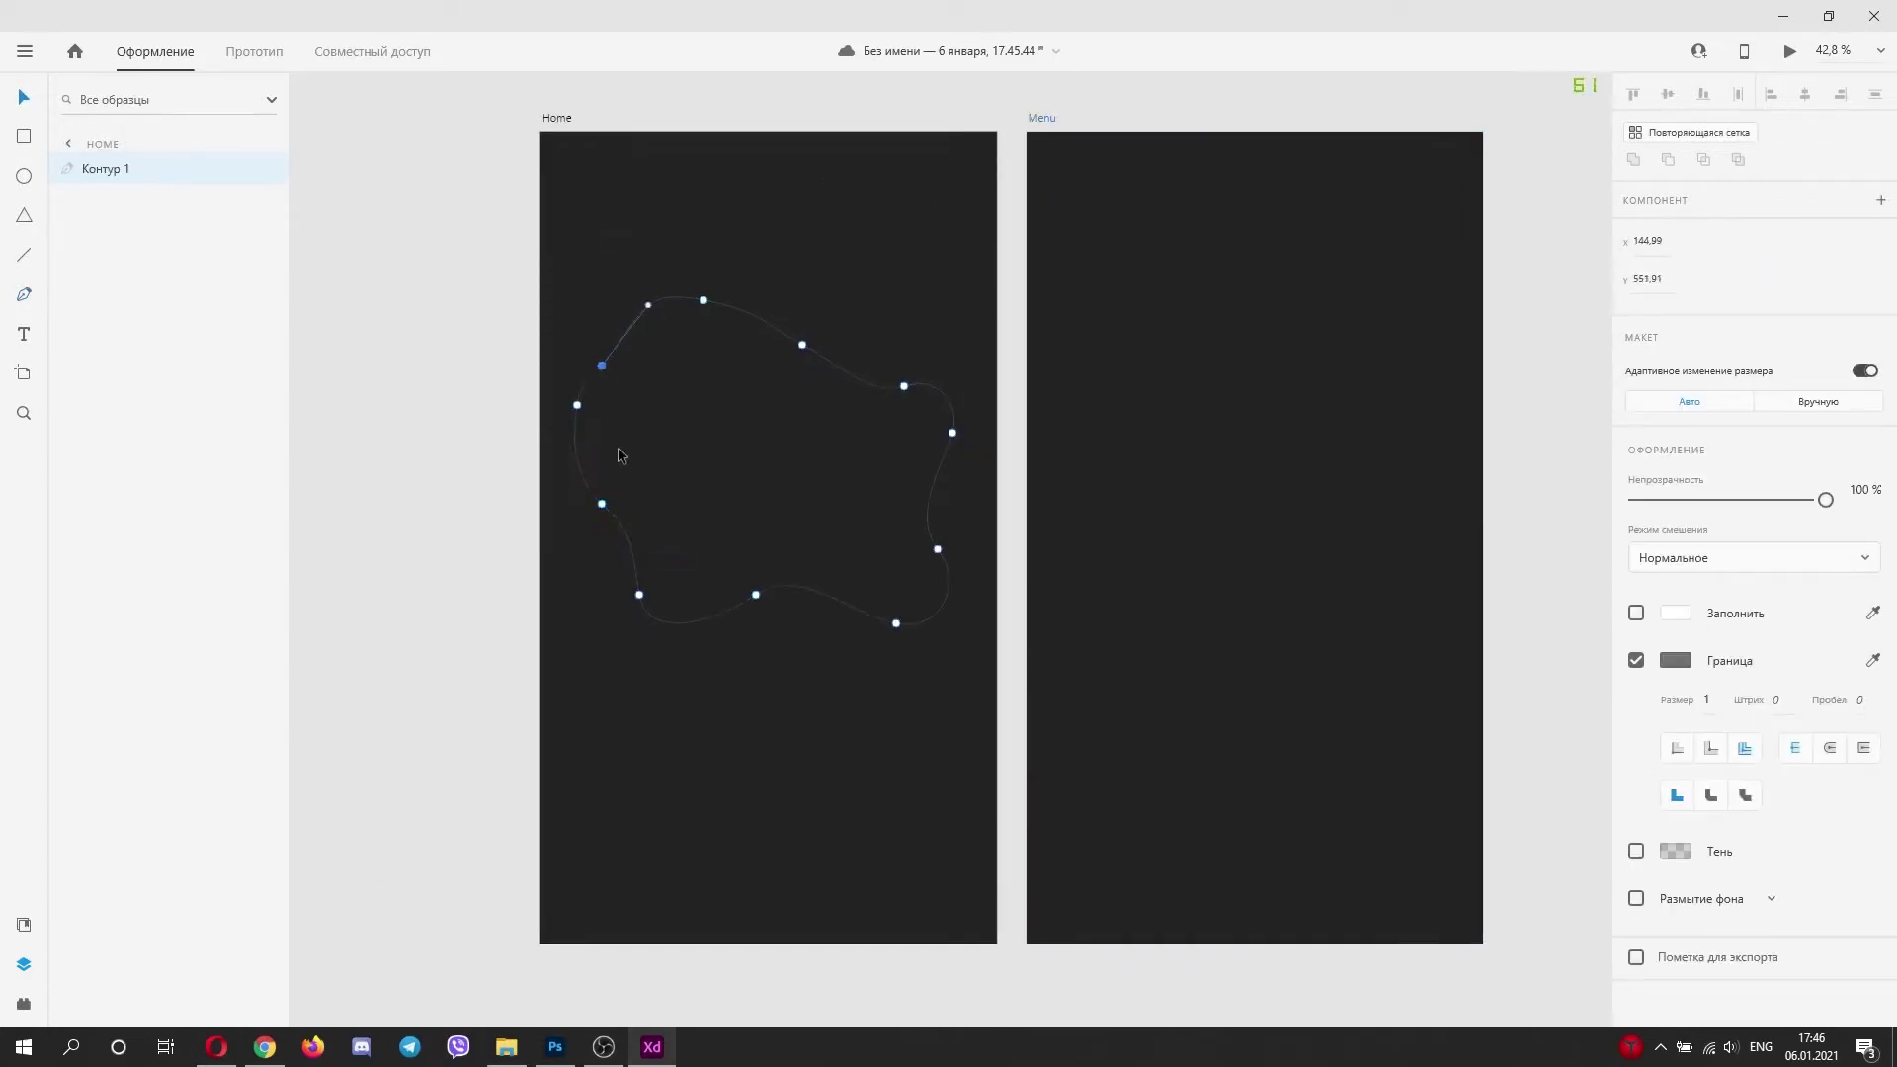
Step: Fill the blob with bright green and rename its layer Logo
left_click(1675, 612)
left_click(1574, 612)
left_click(1531, 535)
double_click(106, 169)
type("Logo")
key("Return")
Step: Draw seven ellipses overlapping the blob's edge and subtract them from it to create bite-like notches
key("e")
mouse_move(742, 623)
left_mouse_down()
mouse_move(786, 676)
mouse_move(776, 657)
left_mouse_up()
left_click_drag(611, 537, 636, 587, "alt")
left_click_drag(578, 362, 641, 430)
left_click_drag(713, 285, 767, 362)
left_click_drag(873, 346, 960, 407)
left_click_drag(948, 545, 906, 464)
left_click_drag(873, 688, 935, 597)
left_click_drag(453, 253, 1027, 647)
left_click(1669, 160)
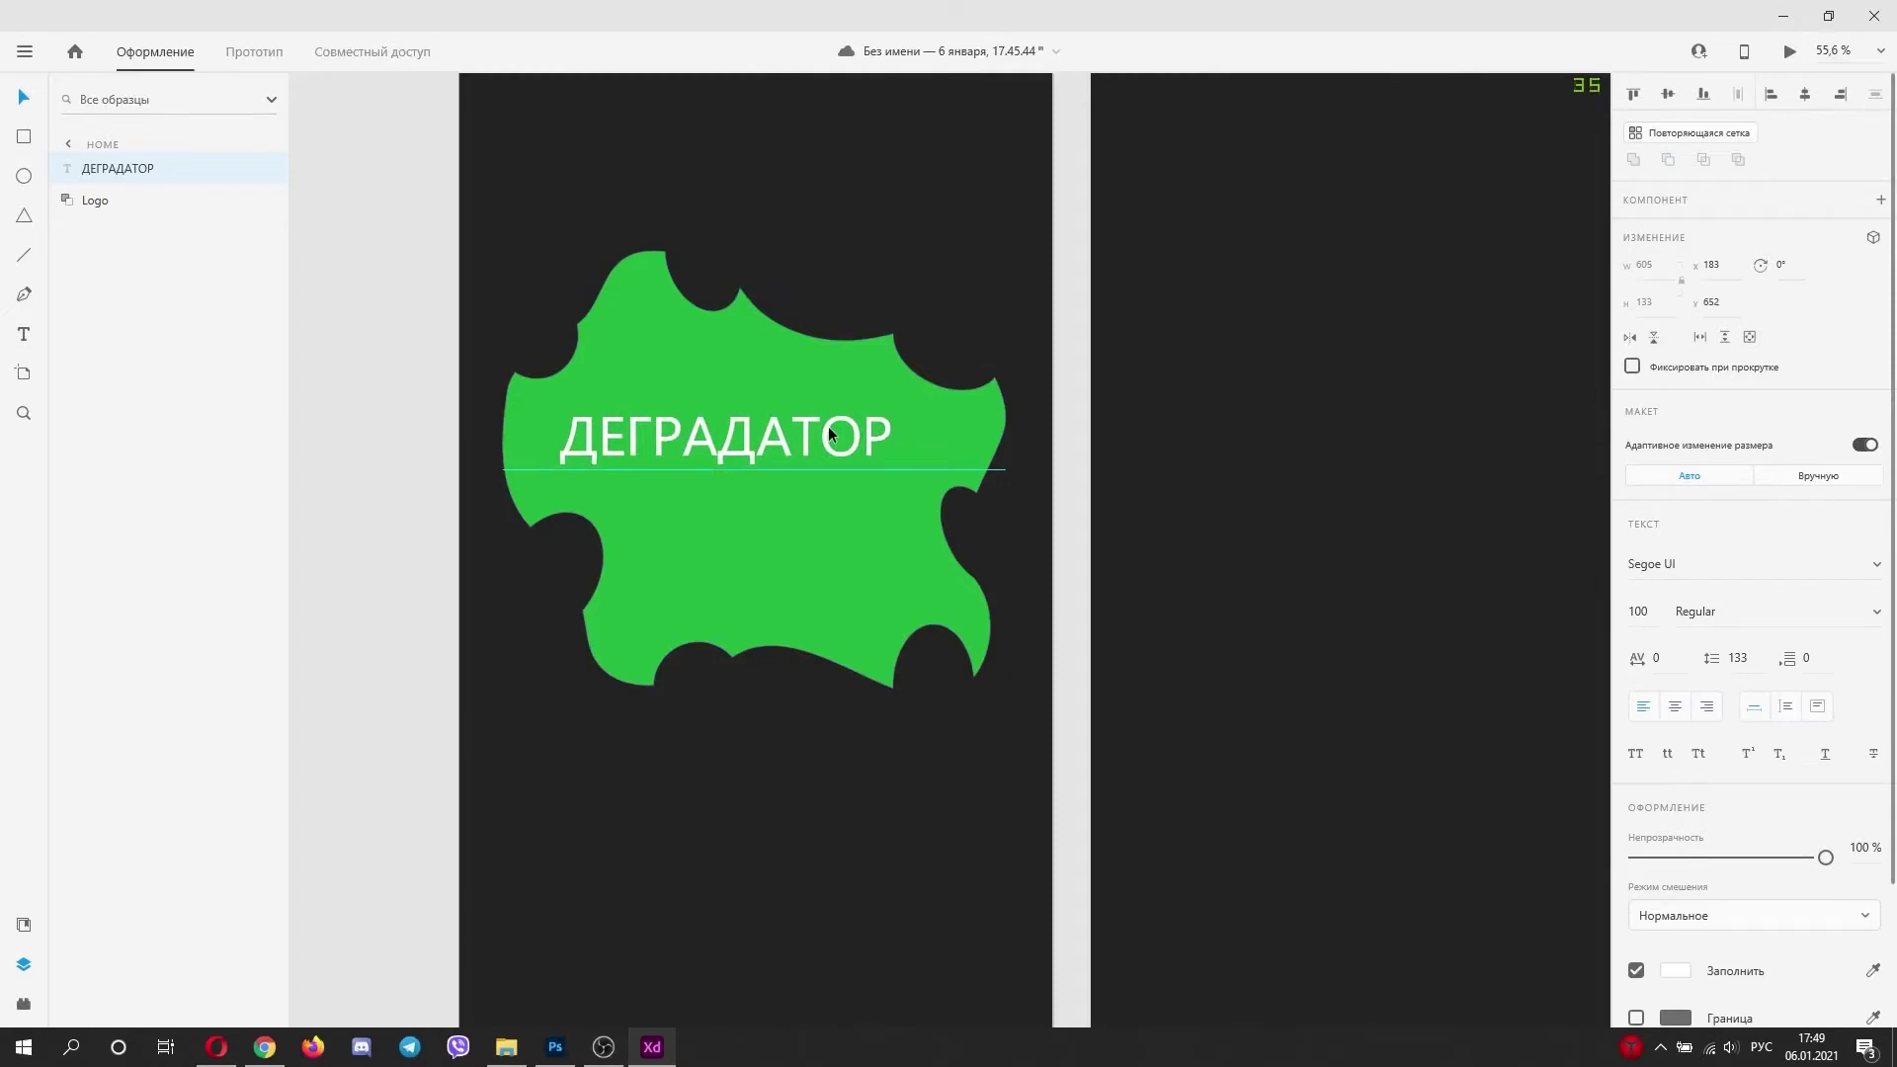
Step: Draw a wide rectangular bar below the logo, spanning the width of the Home artboard
scroll(746, 398, "down", 3, "ctrl")
left_click(24, 136)
left_click_drag(508, 749, 982, 839)
scroll(678, 874, "up", 6, "ctrl")
left_click_drag(305, 690, 346, 691)
Step: Add the text "ХОЧУ ДЕГРАДИРОВАТЬ" on the bar and color it black
left_click(24, 333)
left_click(690, 698)
type("ХОЧУ ДЕГРАДИРОВАТЬ")
key("Escape")
left_click_drag(1105, 647, 755, 692)
double_click(755, 691)
scroll(1715, 475, "down", 3)
left_click(1676, 803)
left_click(1378, 839)
Step: Set the "ХОЧУ ДЕГРАДИРОВАТЬ" text to font size 80 and center it on the bar
double_click(842, 717)
left_click(1637, 443)
type("80")
key("Return")
left_click_drag(632, 721, 708, 716)
left_click(1673, 545)
left_click_drag(895, 713, 924, 710)
Step: Reduce the bar's height around its text and fill the bar with light gray
left_click(862, 644)
left_click_drag(843, 611, 843, 647)
left_click_drag(843, 788, 847, 763)
left_click(1671, 736)
left_click_drag(1387, 642, 1361, 660)
left_click(1377, 929)
Step: Add the text "V 1.0" in white below the bar on the Home artboard
scroll(830, 635, "down", 4, "ctrl")
scroll(830, 889, "up", 4, "ctrl")
left_click(979, 602)
key("super+space")
type("V 1.0")
left_click(1675, 970)
left_click_drag(1392, 766, 1348, 611)
Step: Center the "V 1.0" text near the lower edge of the Home artboard and set its font size to 50
left_click(24, 97)
left_click_drag(1087, 563, 1005, 563)
left_click(1639, 612)
type("60")
key("Return")
left_click(1639, 612)
type("50")
key("Return")
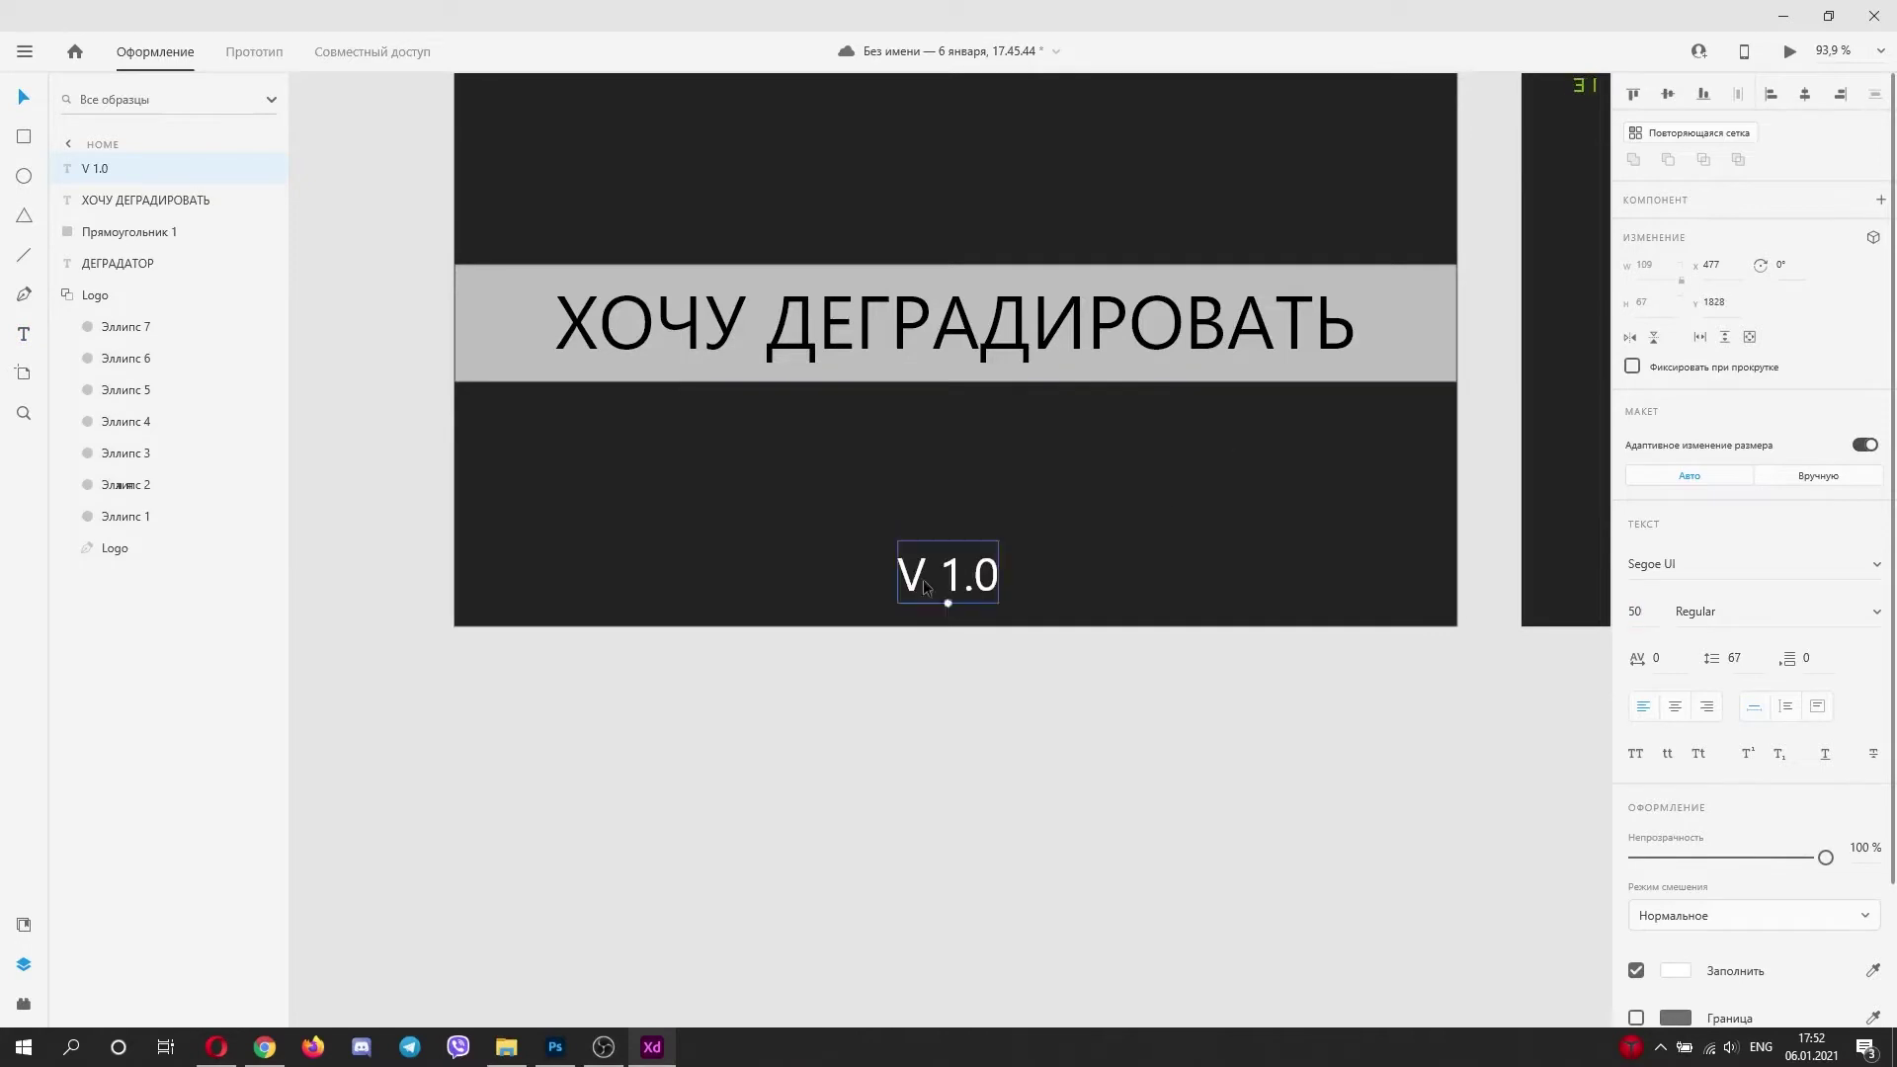
Step: Change the V in the version text to lowercase and delete the space so it reads "v1.0"
scroll(739, 806, "up", 6, "ctrl")
scroll(739, 806, "down", 9, "ctrl")
scroll(830, 710, "up", 8, "ctrl")
double_click(810, 691)
left_click_drag(869, 667, 763, 667)
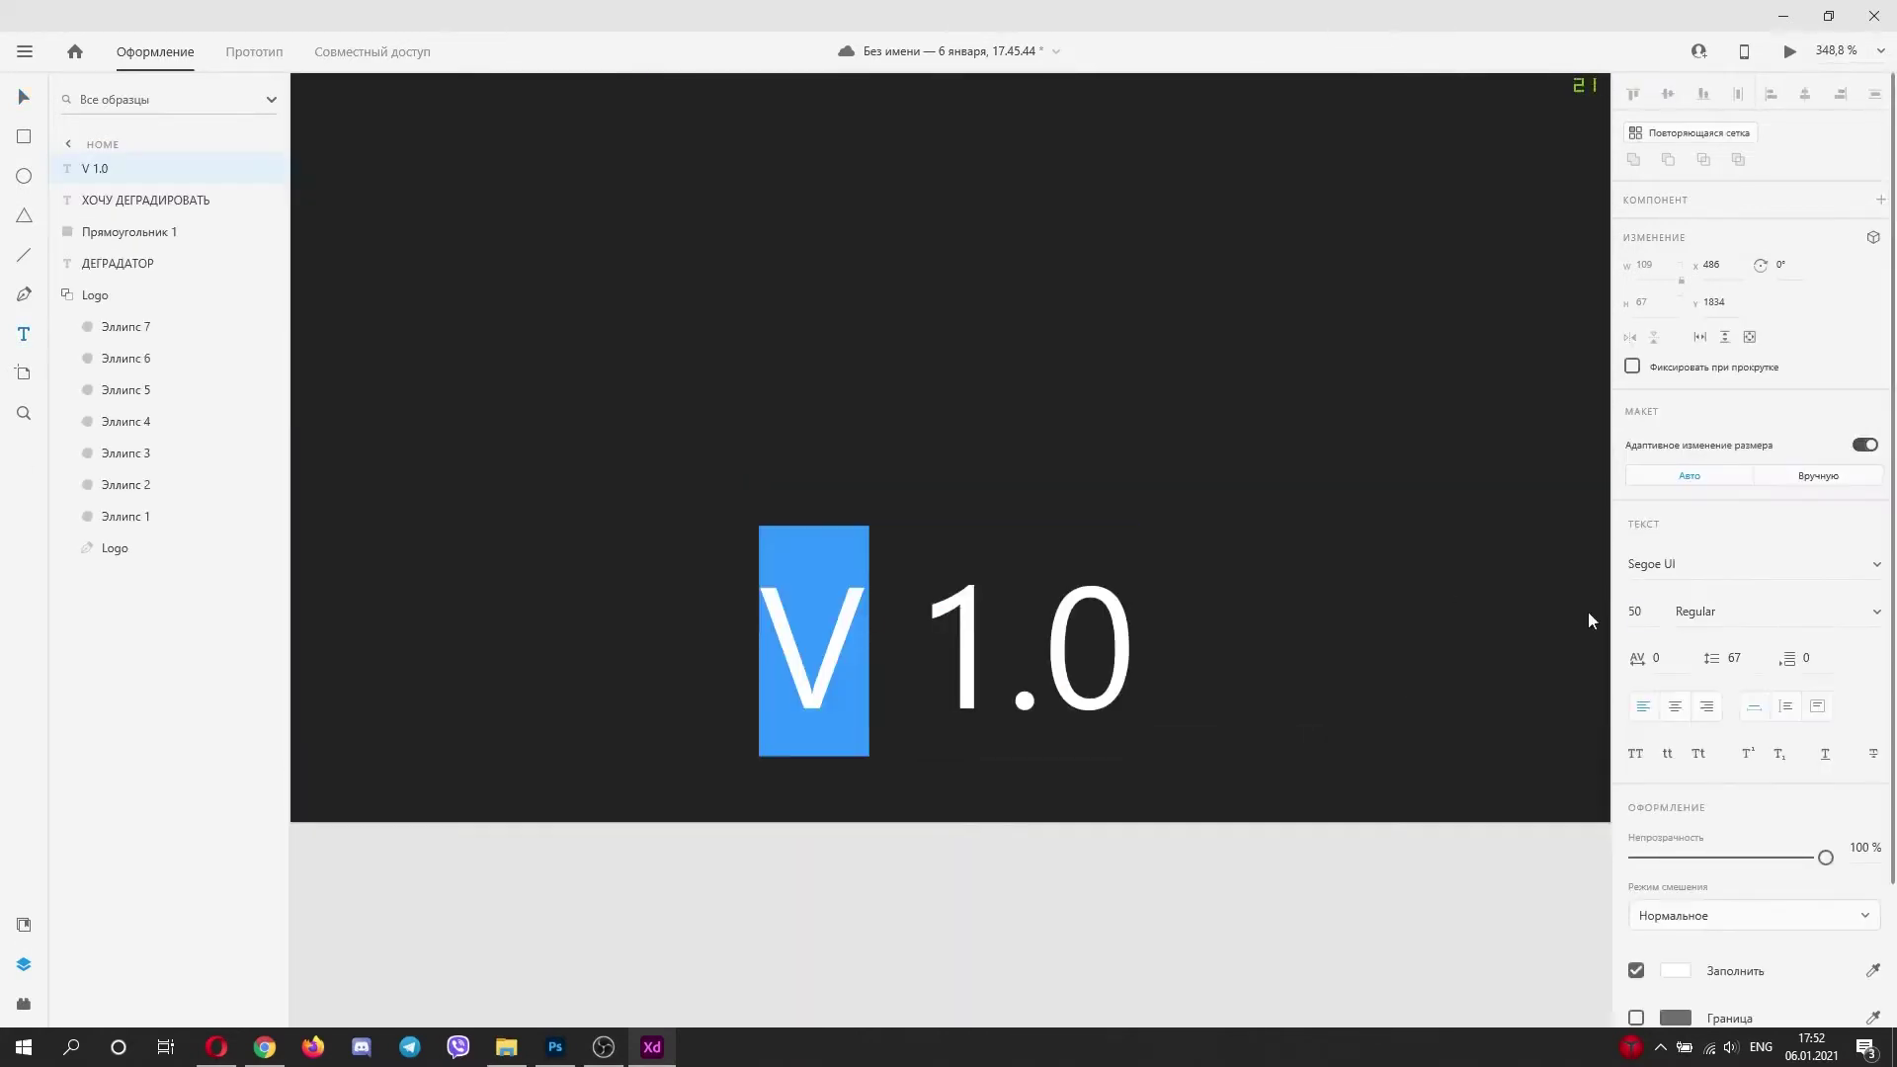
left_click(1667, 753)
left_click(870, 669)
key("BackSpace")
scroll(998, 568, "down", 9, "ctrl")
scroll(1285, 387, "up", 3, "ctrl")
Step: Copy the "ДЕГРАДАТОР" title from the logo and place the copy near the upper edge of the Menu artboard
left_click(1129, 386)
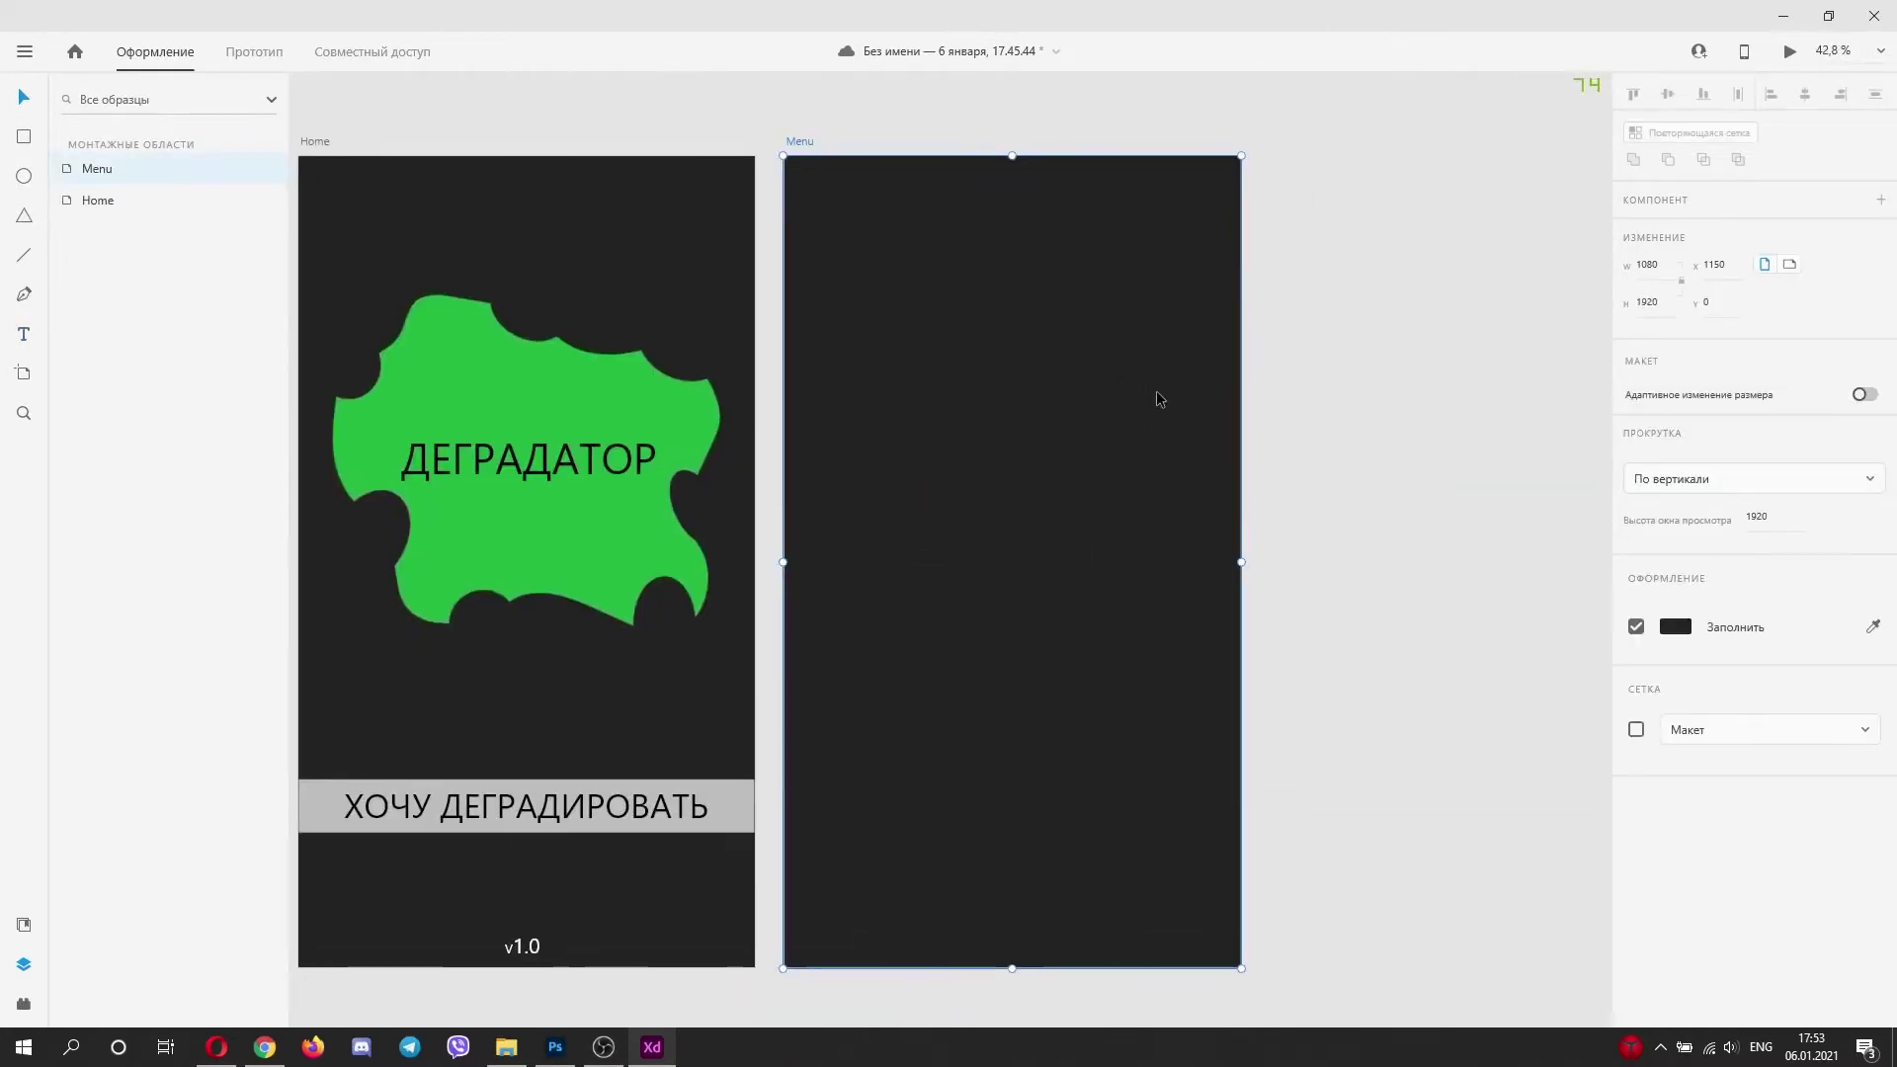
left_click(558, 472)
key("ctrl+c")
key("ctrl+v")
left_click_drag(558, 471, 1058, 298)
Step: Create the subtitle "ВЫБЕРИ СВОЙ ПУТЬ" on the Menu artboard with font size 50
type("70")
key("Return")
scroll(1070, 363, "up", 5, "ctrl")
double_click(932, 496)
key("alt+shift")
type("ВЫБЕРИ СВОЙ ПУТЬ")
key("ctrl+a")
left_click(1635, 612)
type("50")
key("Return")
Step: Center the "ВЫБЕРИ СВОЙ ПУТЬ" subtitle directly beneath the Menu artboard's title
left_click(24, 96)
left_click_drag(919, 516, 892, 475)
left_click(1181, 348)
scroll(1182, 347, "down", 5, "ctrl")
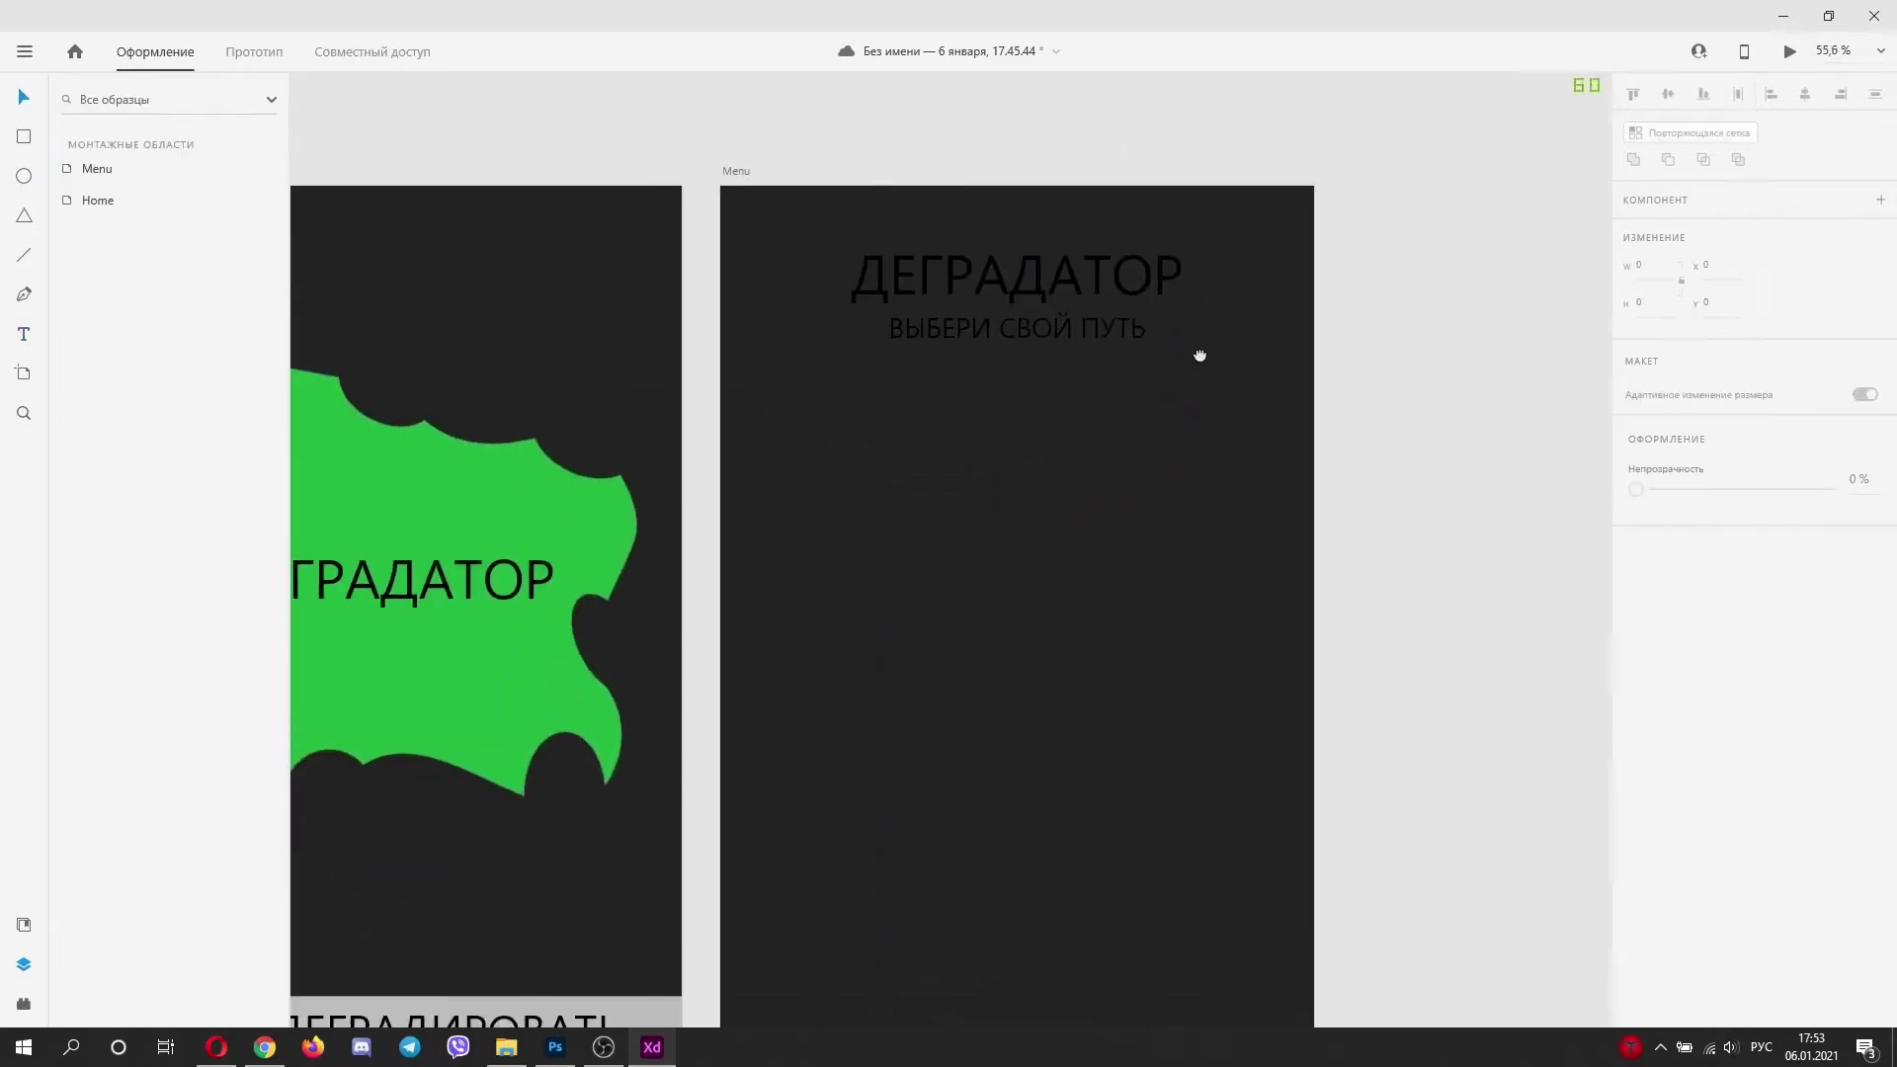
Step: Turn on the layout grid for the Menu artboard and set it to three columns
left_click(24, 294)
key("v")
double_click(1122, 732)
left_click(1636, 729)
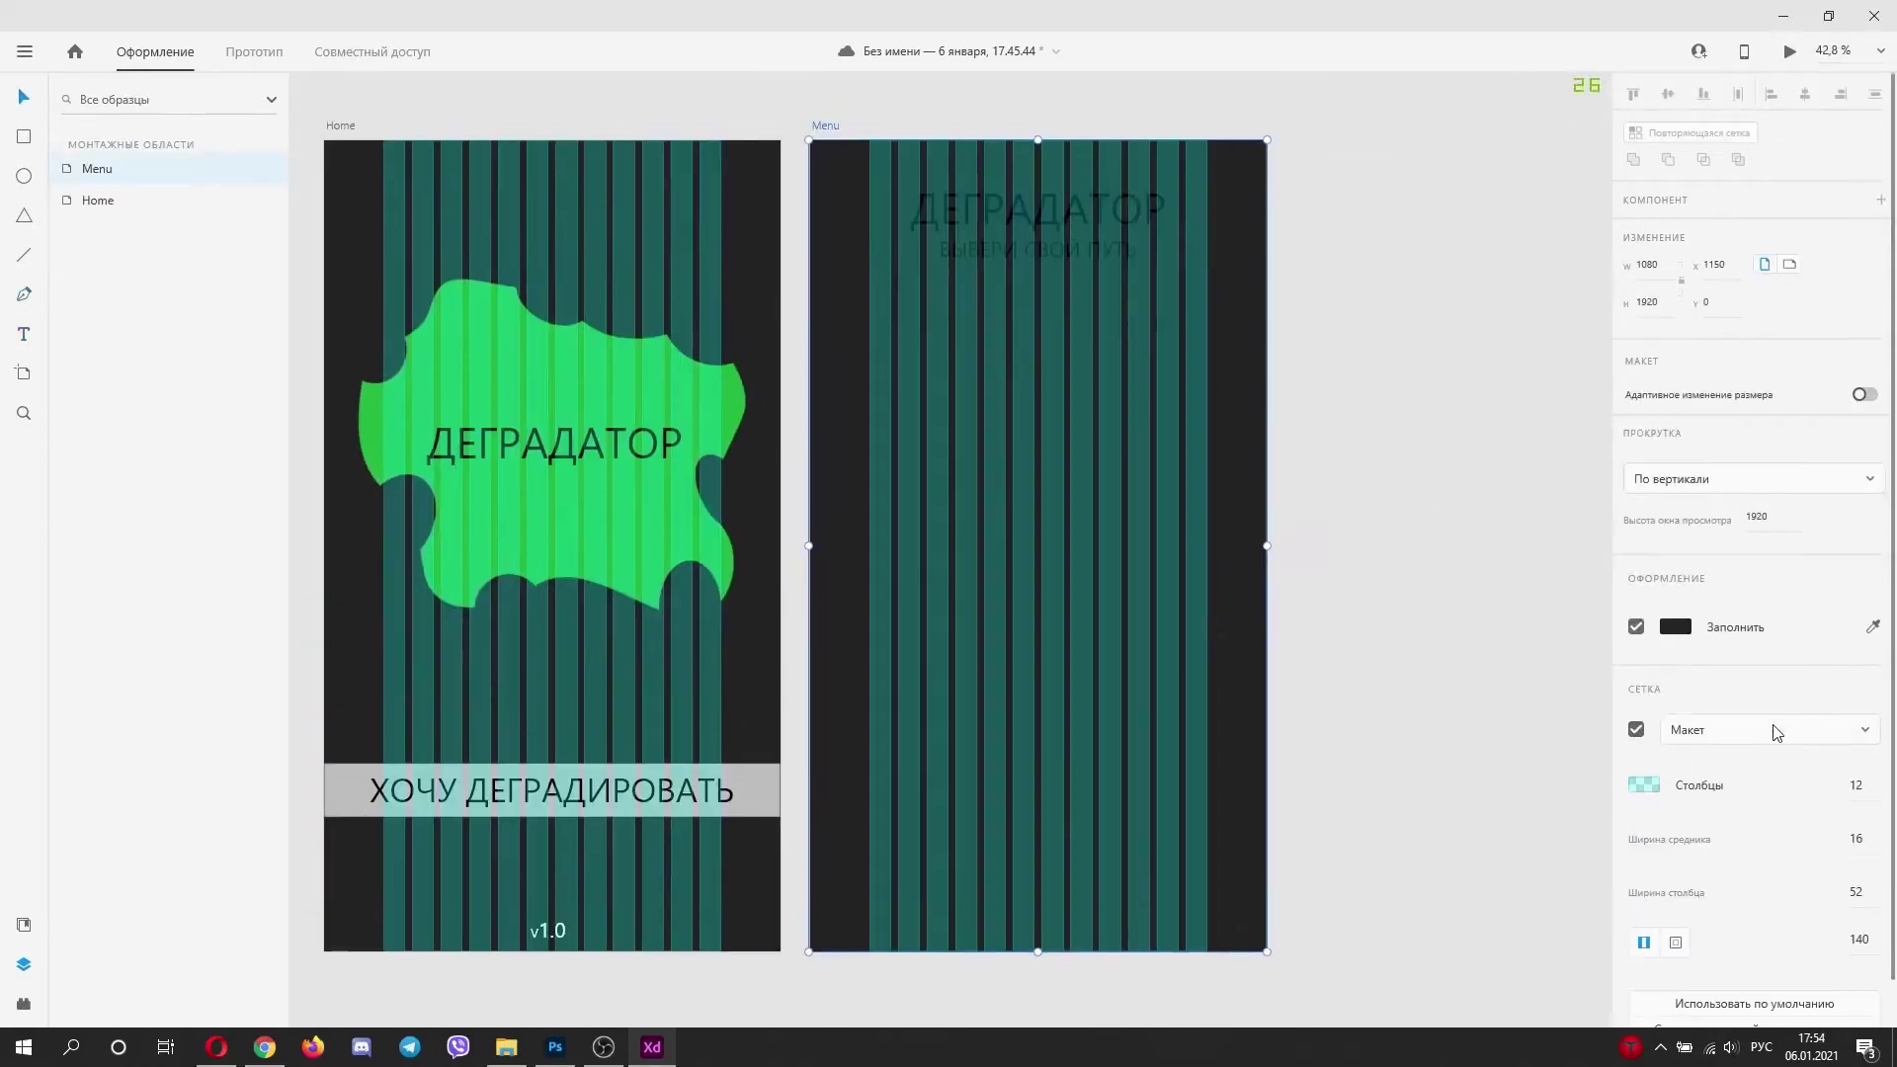
key("Return")
type("100")
key("Return")
Step: Try a top margin of 50 for the Menu artboard's grid and reset the margin to 0
left_click(1738, 949)
type("50")
key("Return")
key("BackSpace")
key("ctrl+z")
left_click(1736, 946)
type("0")
key("Return")
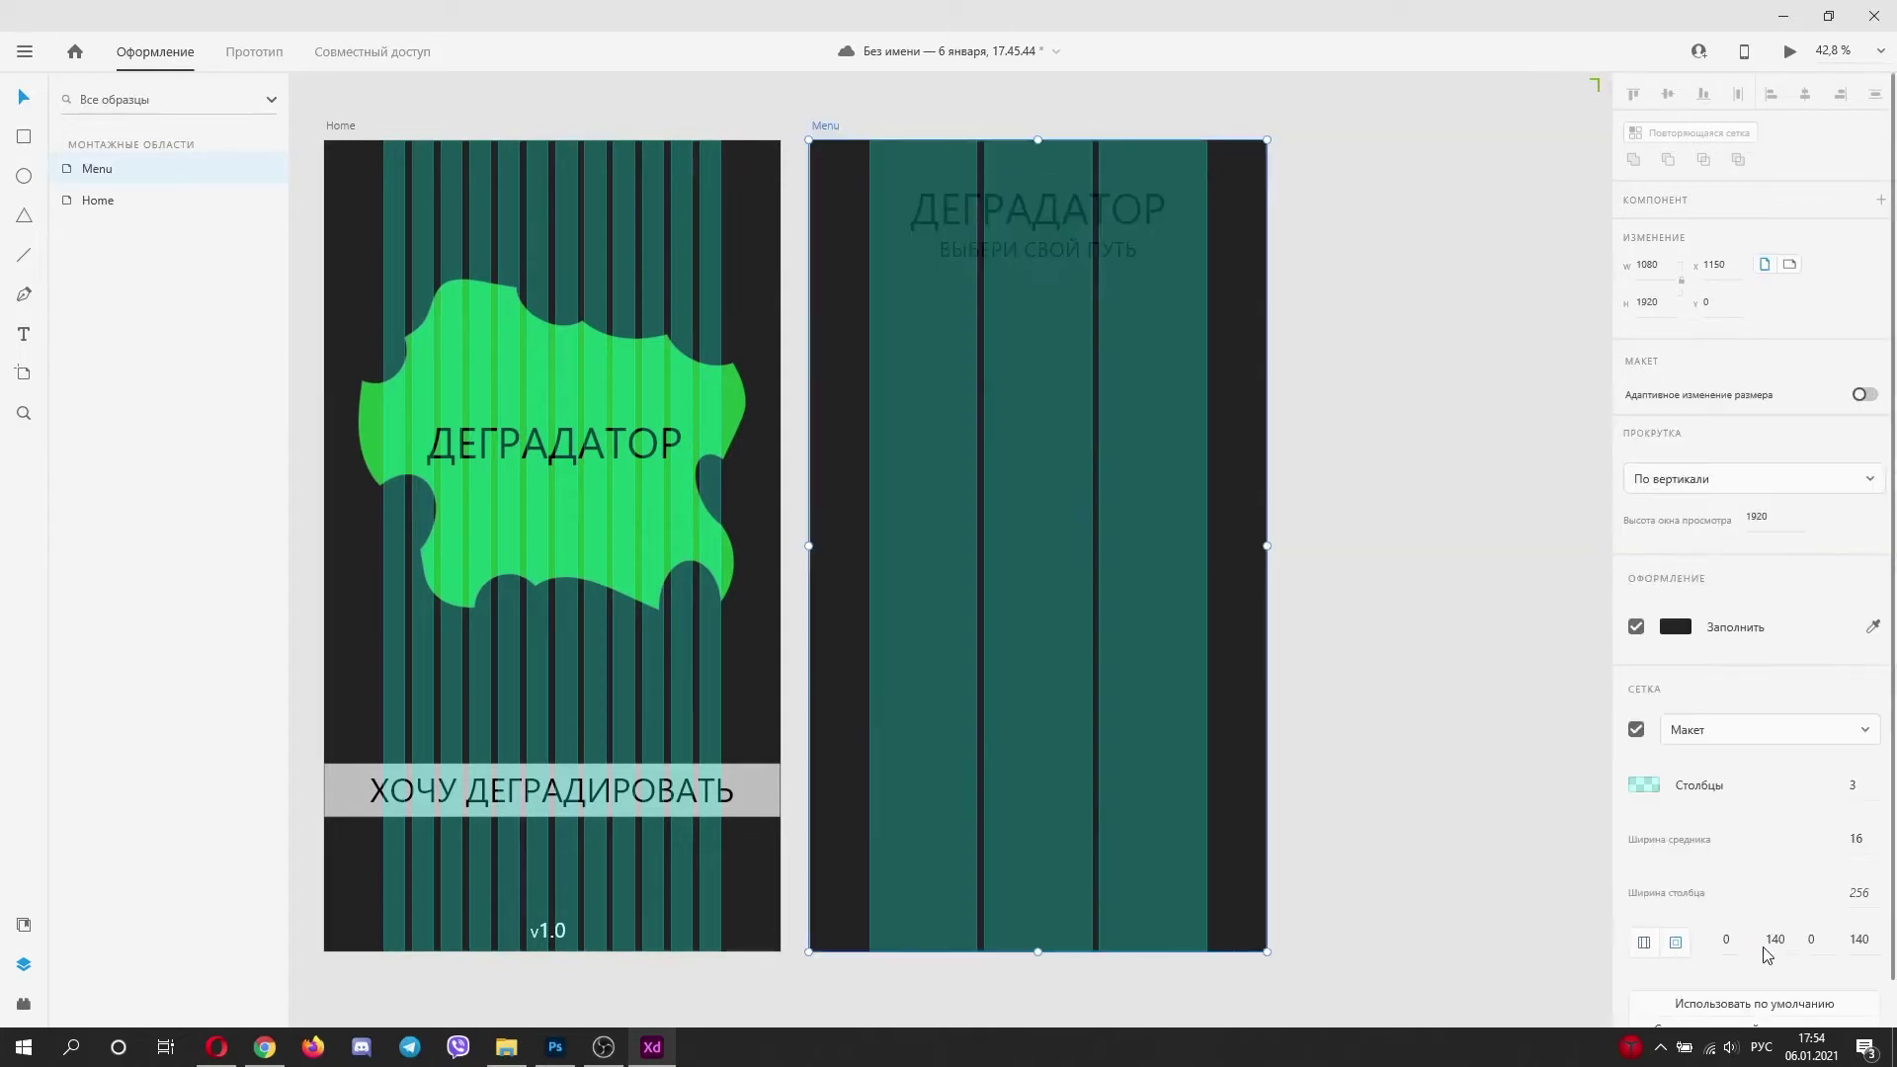
Step: Set the Menu grid's top margin to 500 and its right margin to 42
left_click(1738, 943)
type("500")
key("Return")
left_click(1778, 939)
type("30")
key("Return")
type("40")
key("Return")
Step: Set the Menu grid's left and bottom margins to 40 and its top margin to 600
left_click(1861, 938)
type("40")
key("Return")
left_click(1818, 936)
type("40")
key("Return")
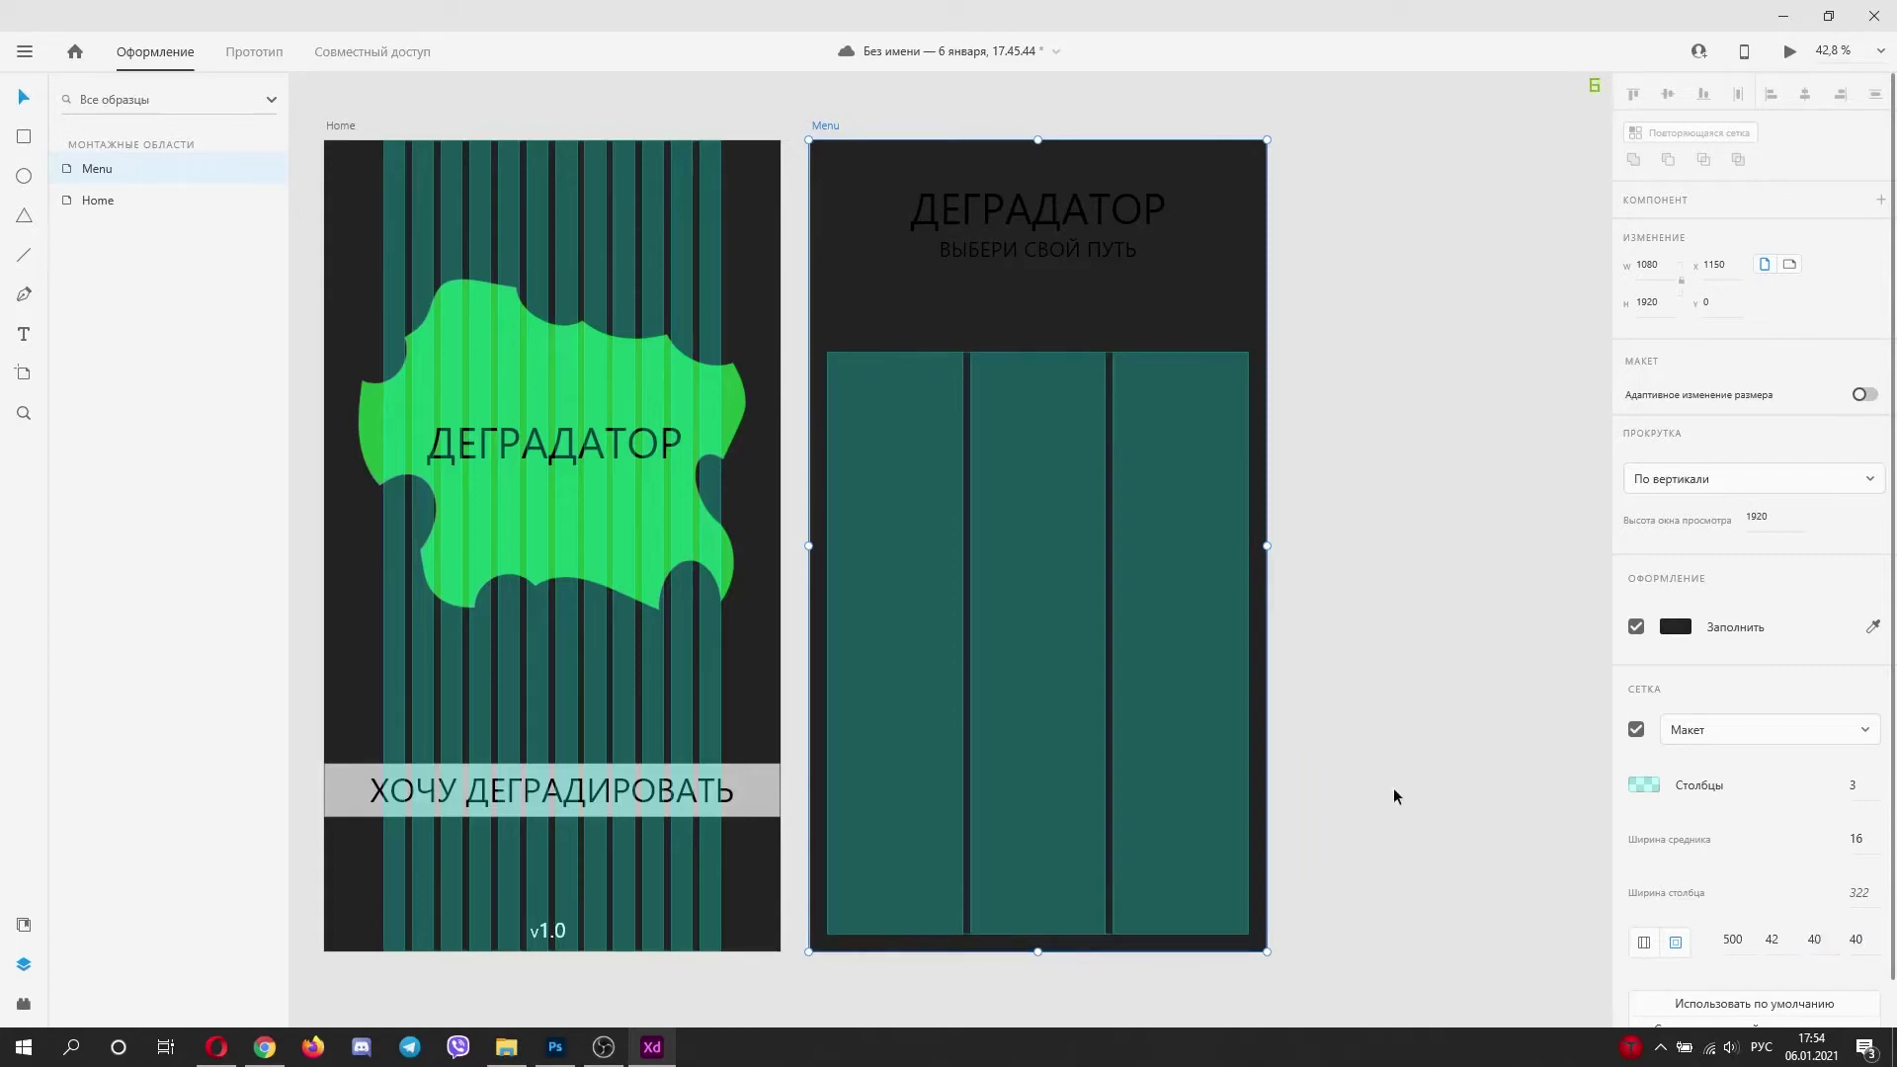
left_click(1737, 936)
type("600")
key("Return")
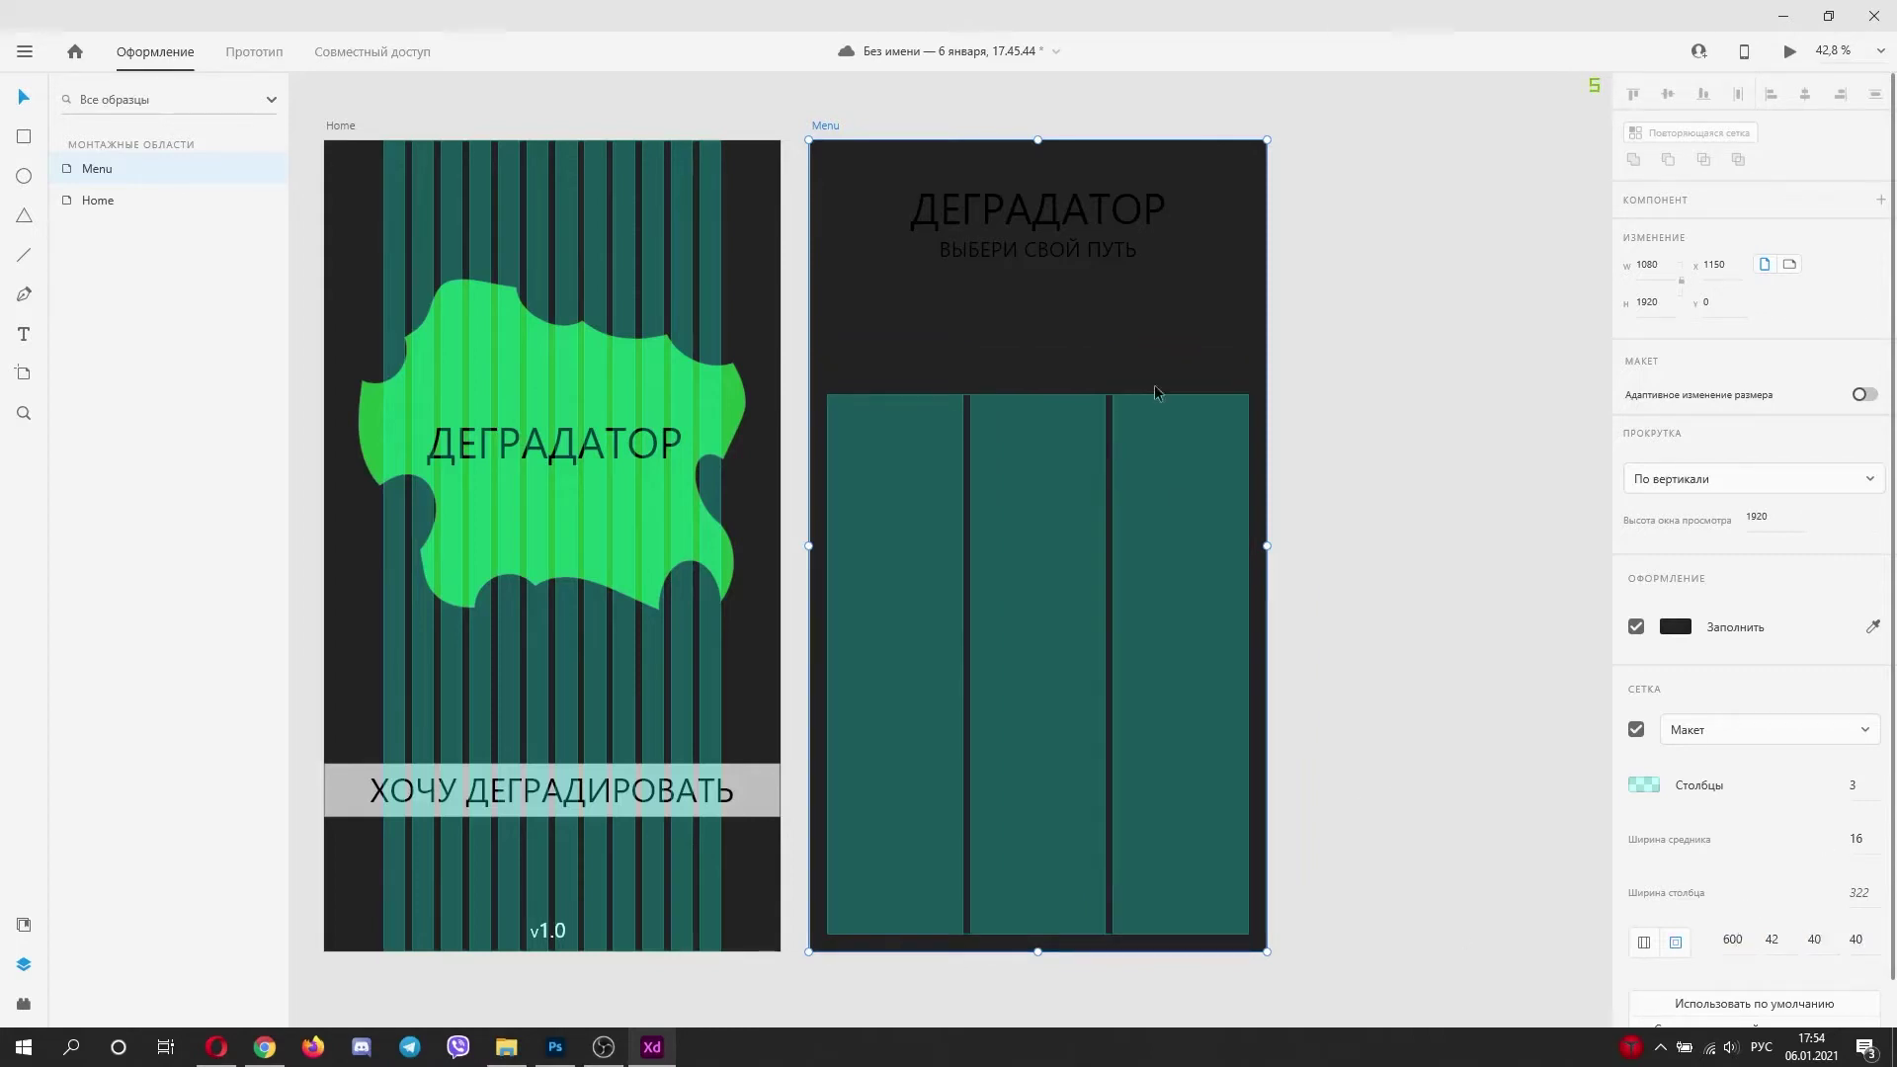
Step: Move the title and subtitle together slightly lower on the Menu artboard
left_click_drag(1190, 297, 894, 178)
left_click_drag(1038, 211, 1037, 246)
Step: Draw a full-width header shape across the top of the Menu artboard, filled with the logo's green and stacked behind the headings
left_click(24, 294)
left_click(810, 140)
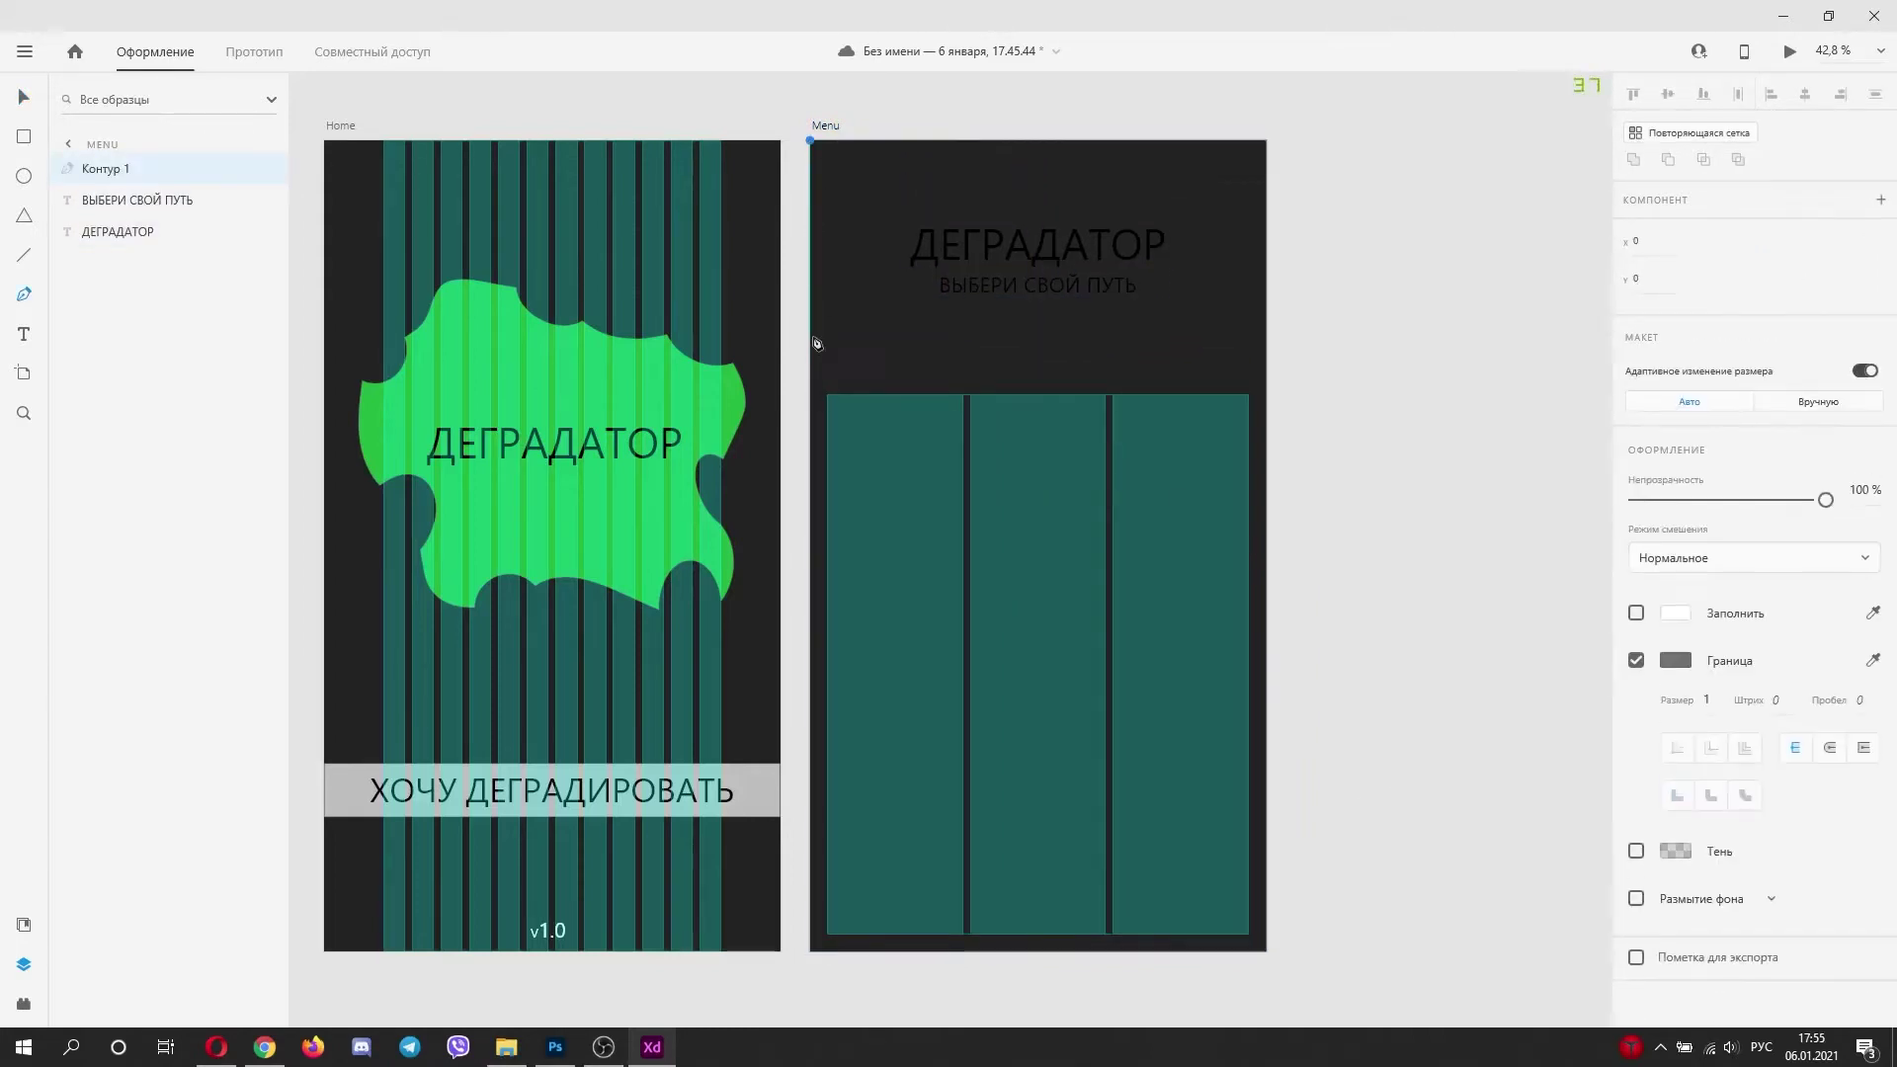
left_click(1675, 613)
left_click(1872, 612)
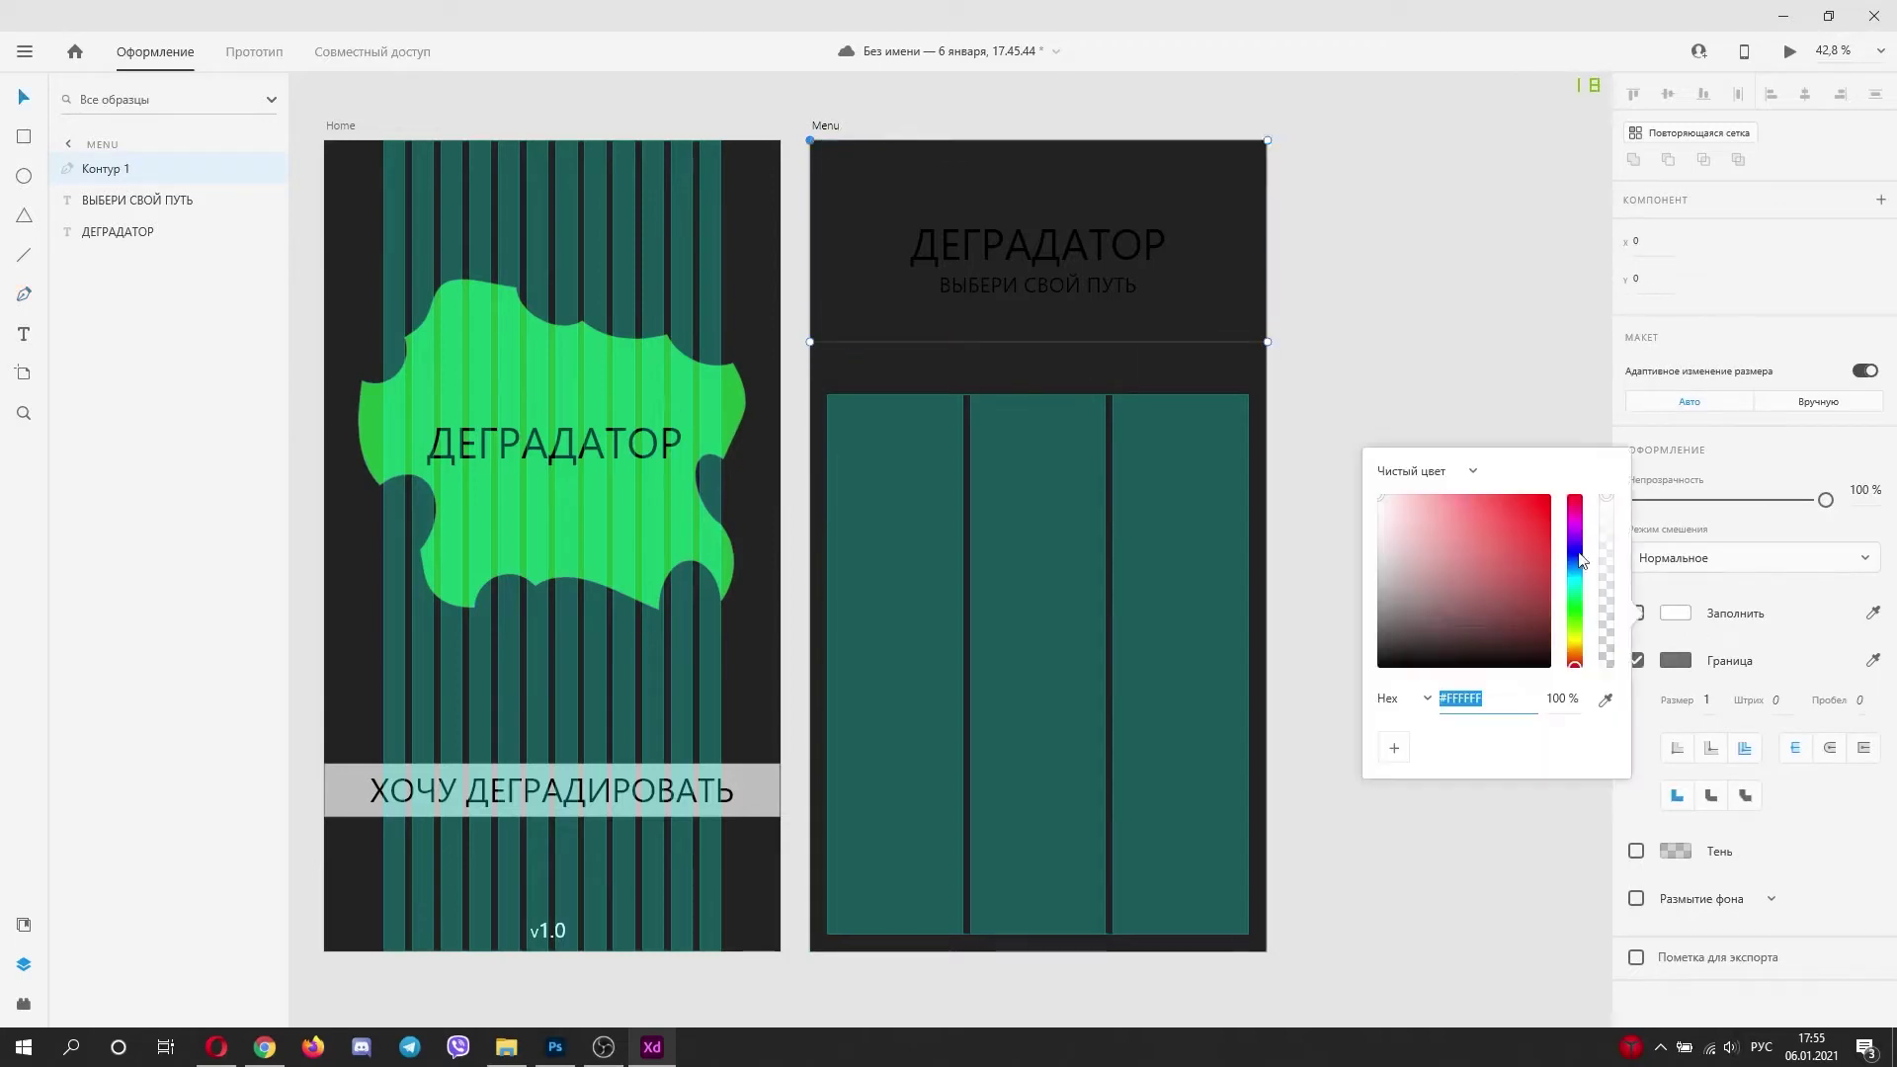
left_click(370, 413)
left_click(1762, 530)
left_click_drag(129, 169, 147, 246)
left_click(23, 295)
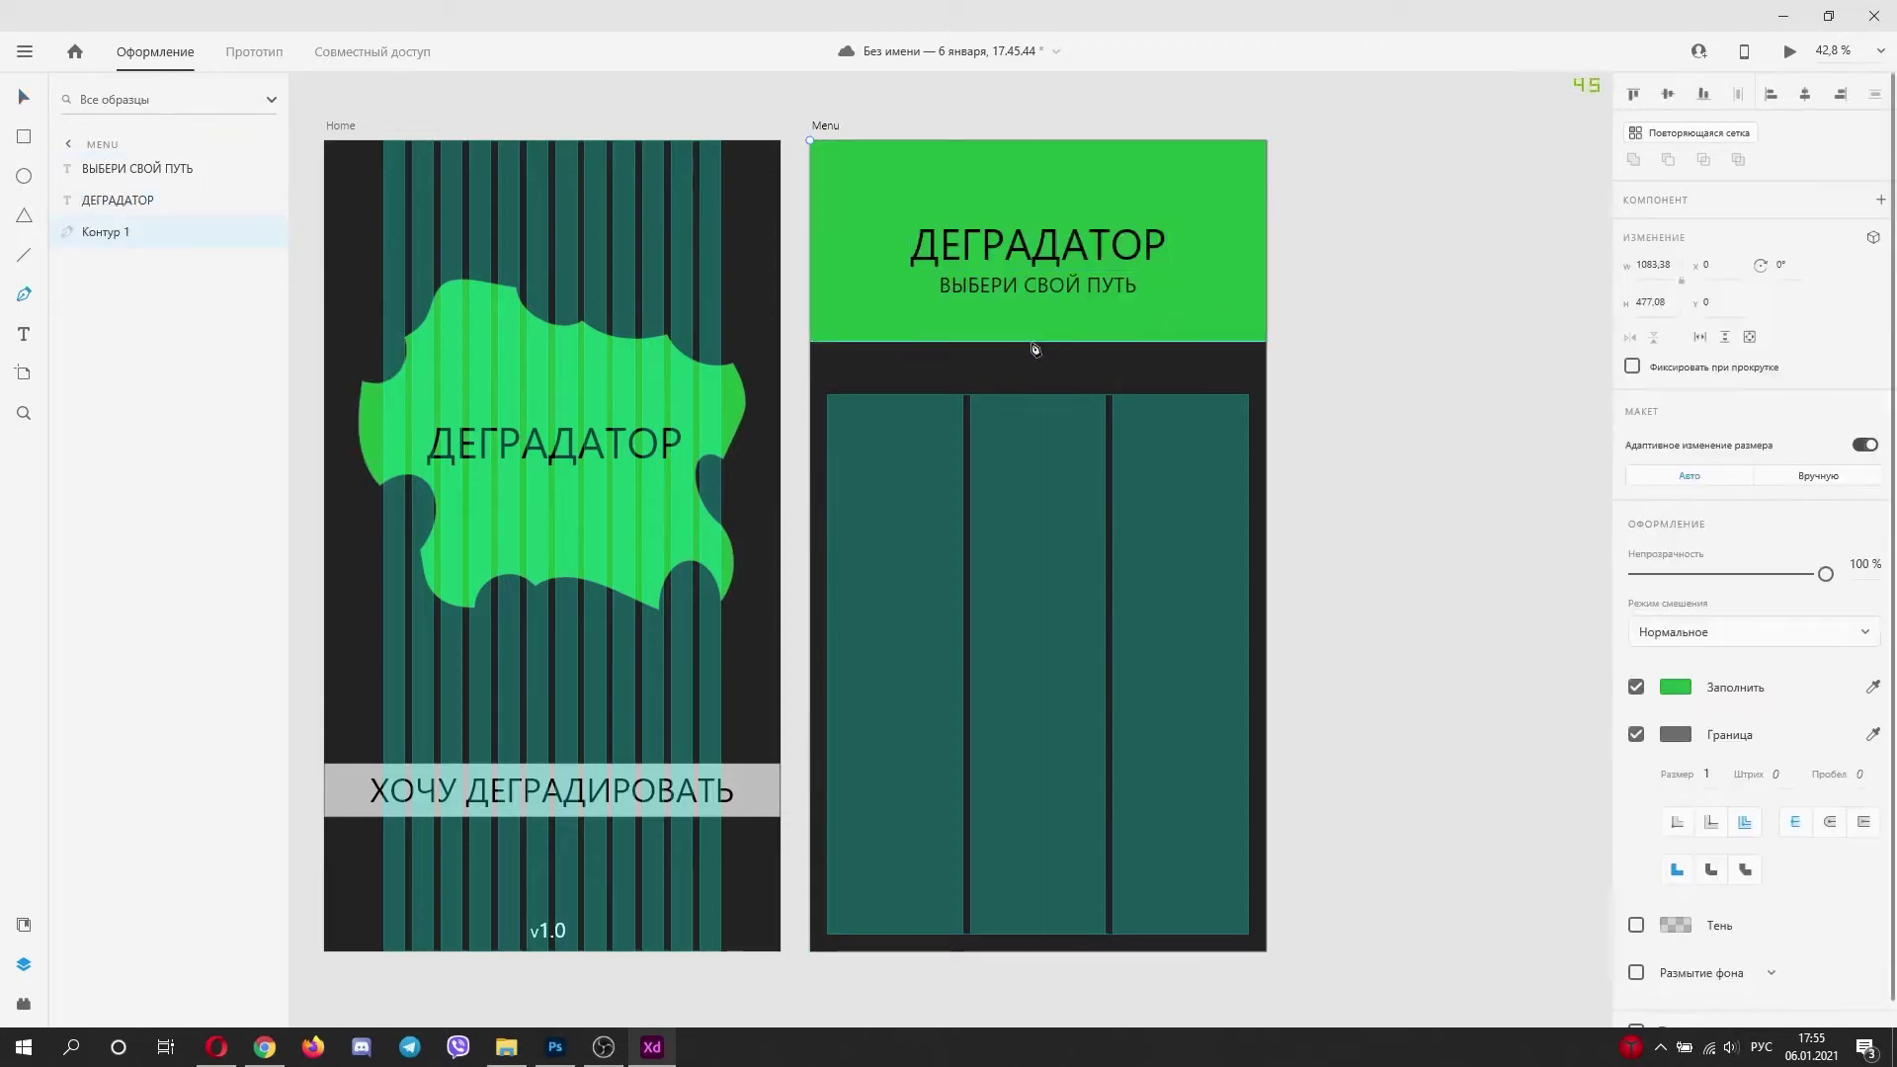
left_click(1037, 342)
scroll(1037, 342, "up", 1)
left_click(24, 97)
right_click(1046, 357)
left_click(1003, 387)
key("ctrl+z")
left_click_drag(129, 169, 150, 269)
Step: Add an anchor point midway along the green header's lower edge and pull it down into a smooth curve
left_click(25, 294)
left_click(1044, 344)
key("ctrl+z")
double_click(1044, 343)
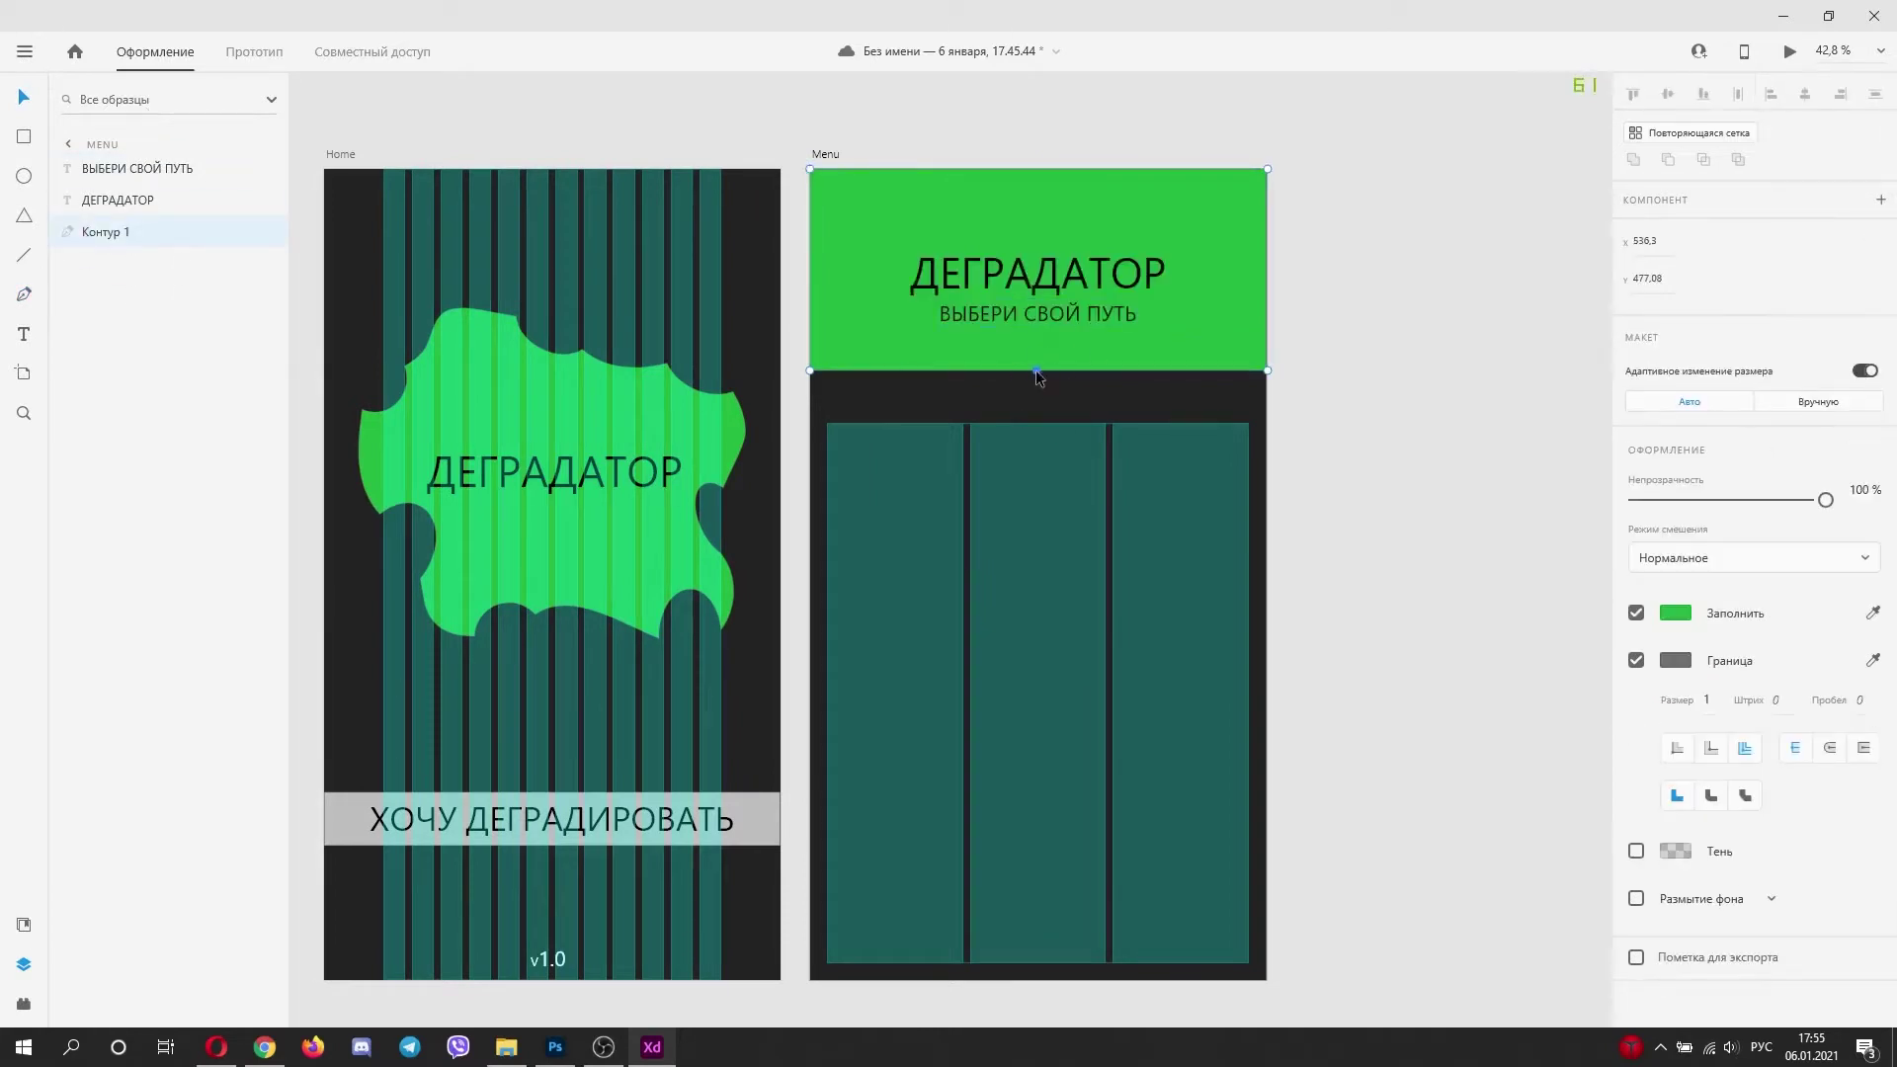
mouse_move(1042, 392)
left_mouse_down()
mouse_move(1036, 425)
mouse_move(1036, 396)
left_mouse_up()
double_click(1035, 425)
Step: Draw a 322 × 322 square at X 40, Y 600 in the Menu grid's first column and fill it turquoise
key("r")
scroll(949, 425, "up", 1, "ctrl")
scroll(840, 419, "down", 1, "ctrl")
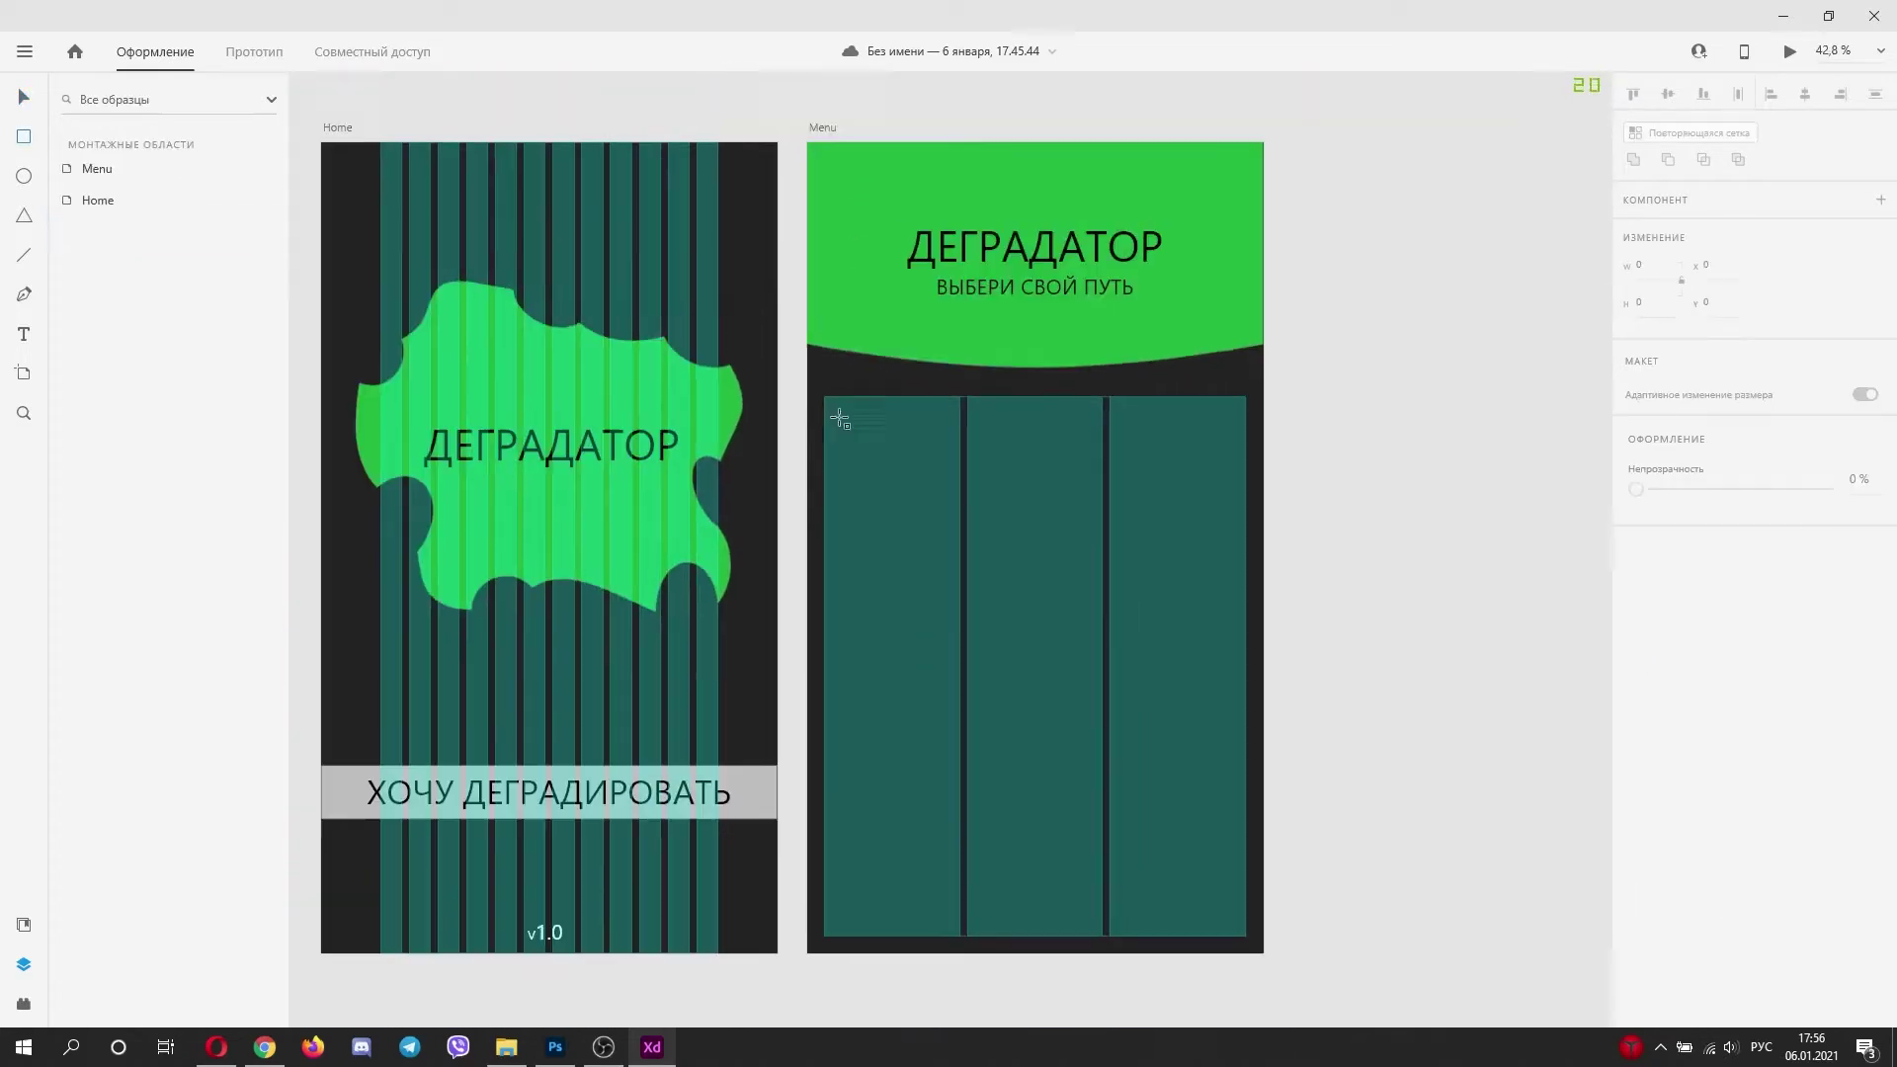
scroll(834, 417, "up", 4, "ctrl")
left_click_drag(717, 362, 1013, 658)
scroll(984, 437, "down", 3, "ctrl")
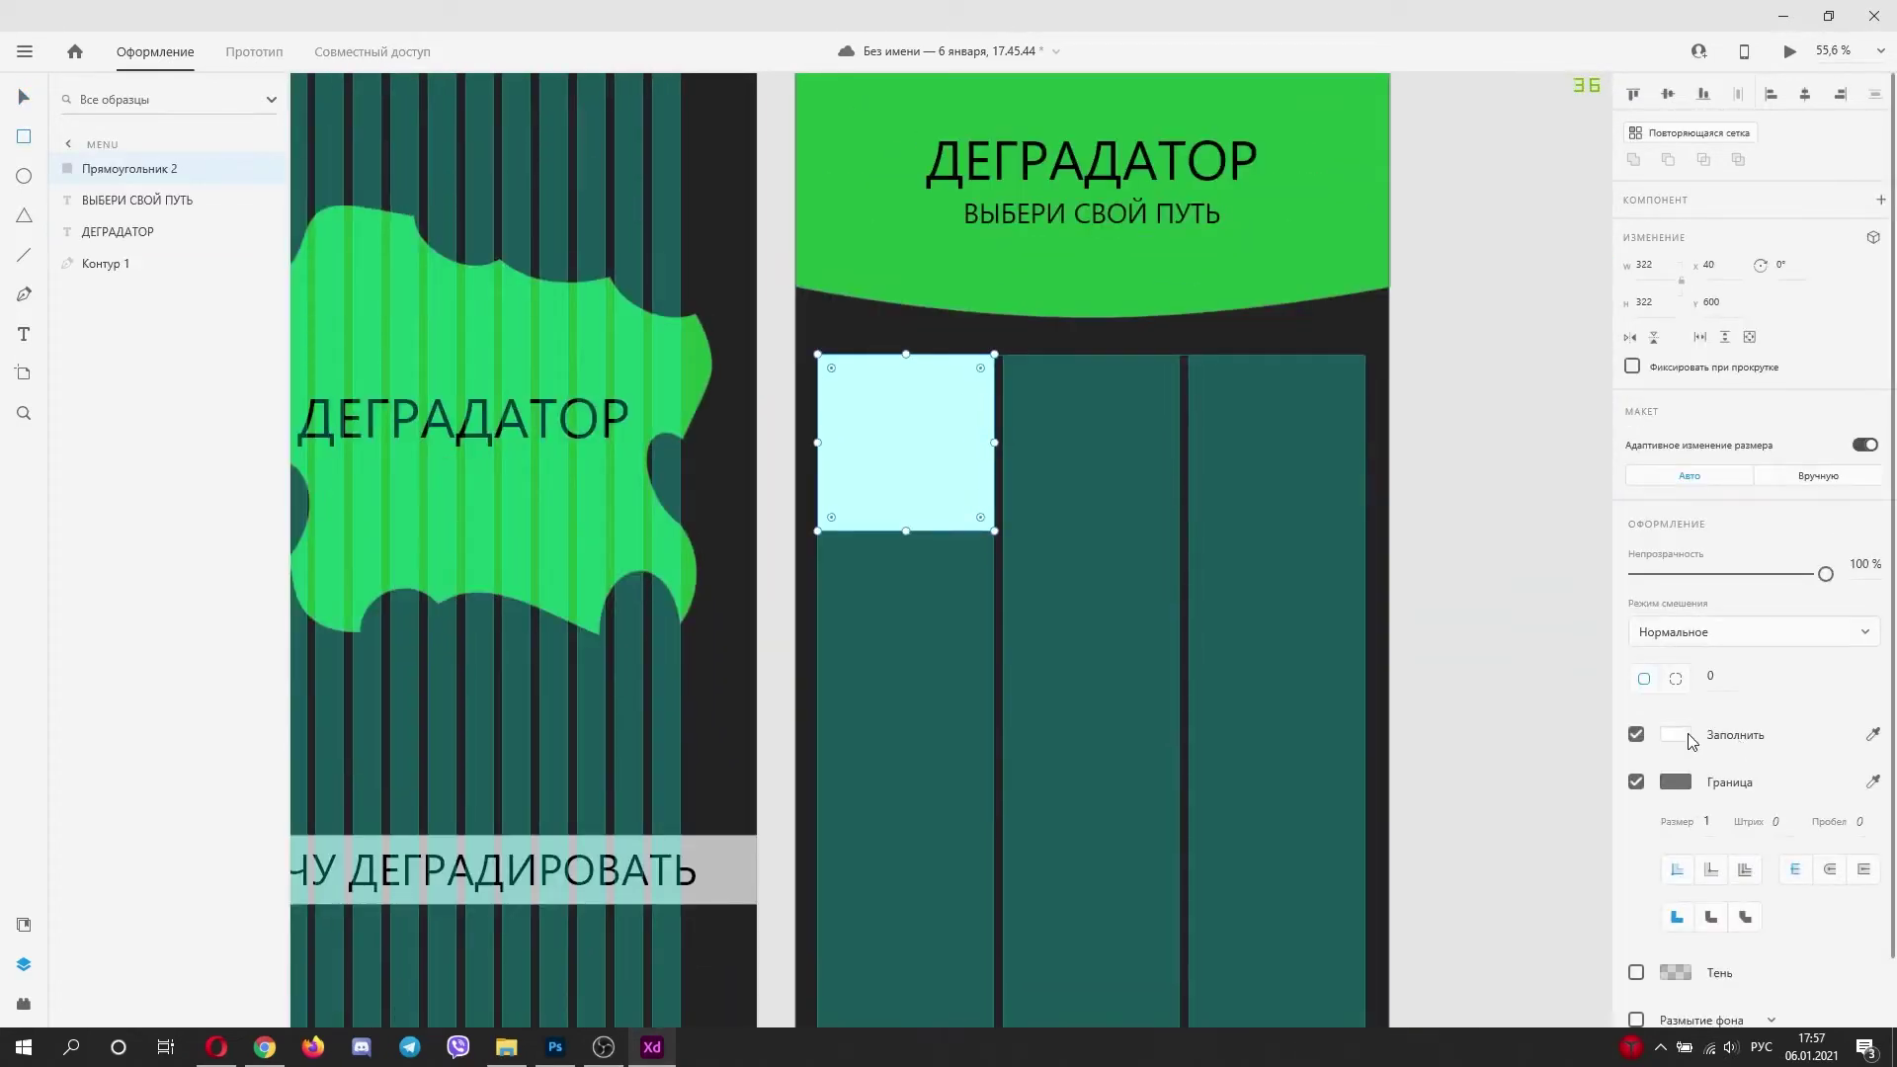
left_click(1688, 734)
left_click_drag(1581, 682, 1577, 708)
left_click(1549, 666)
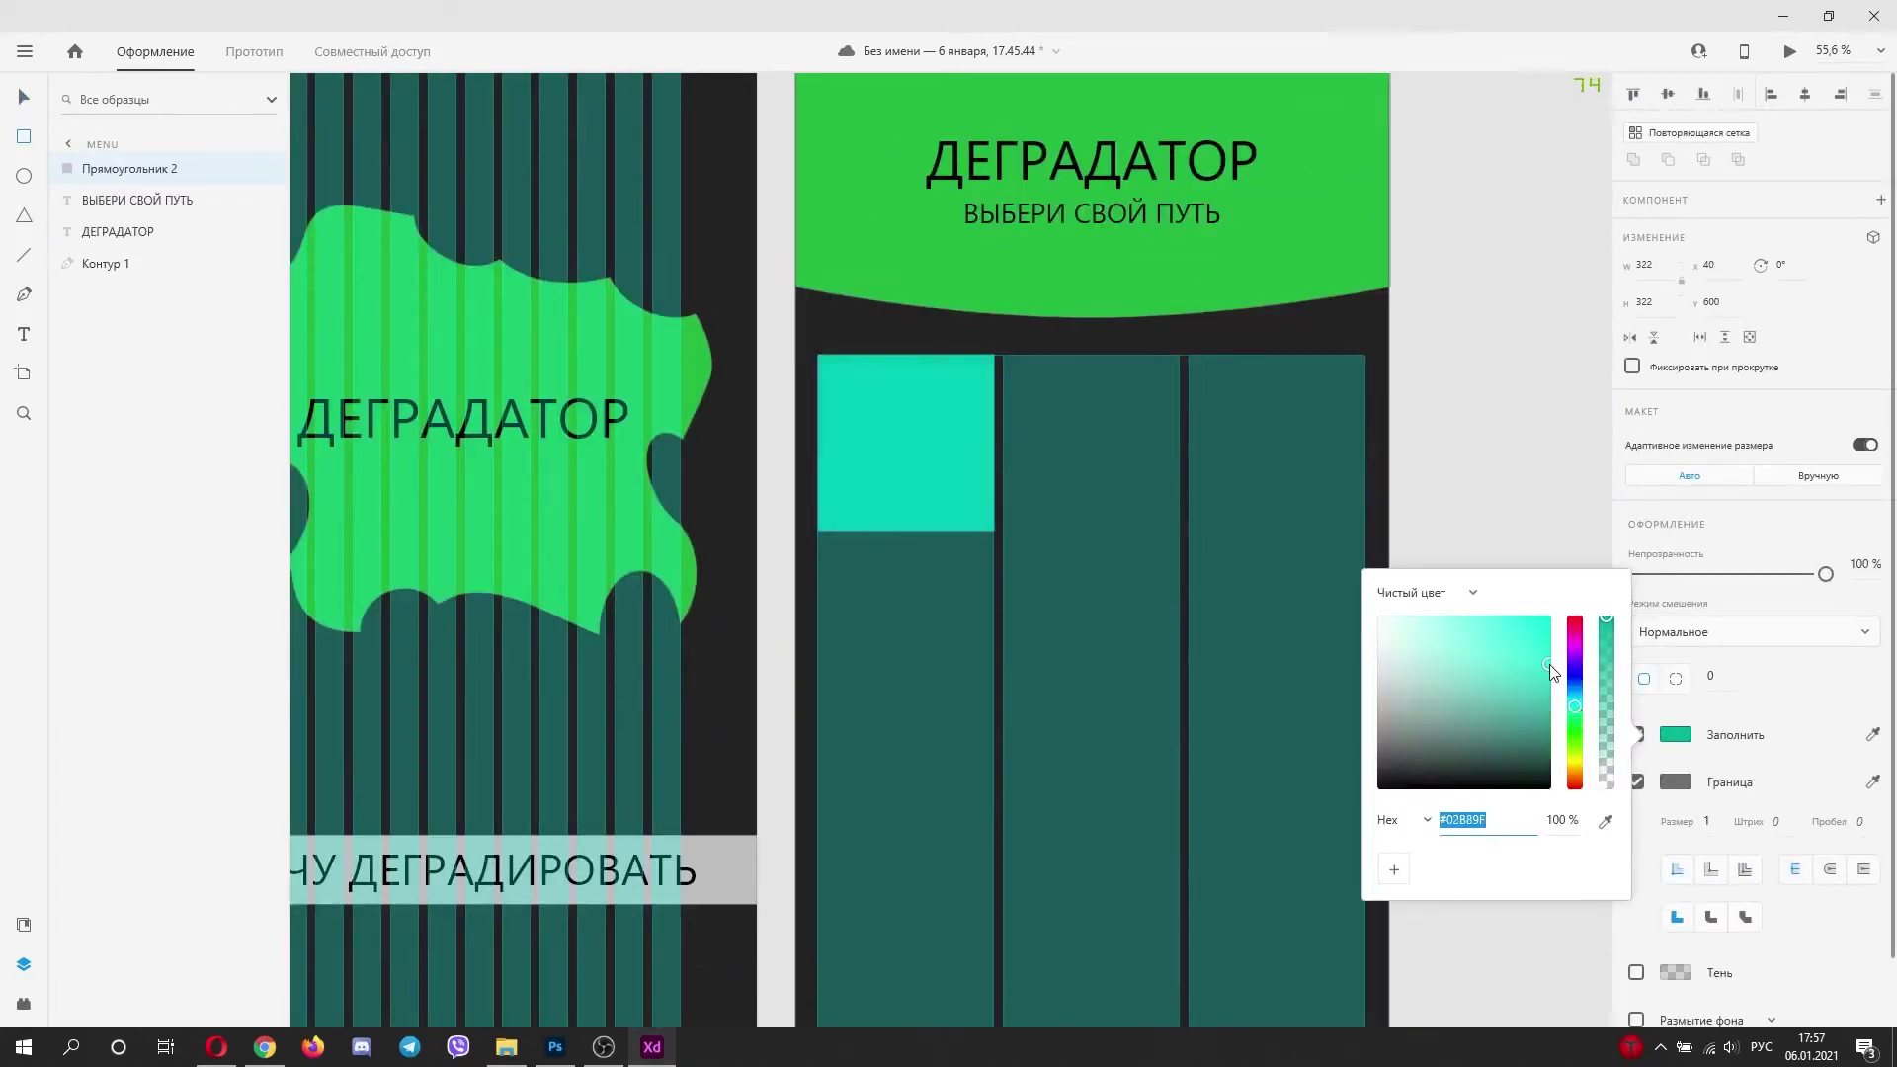
Step: Recolour the tiles on the Menu artboard, making the lower rows grey and the top row gold
left_click(24, 96)
double_click(1092, 592)
left_click(1644, 783)
left_click_drag(1423, 731, 1284, 664)
double_click(906, 442)
left_click(1675, 612)
left_click_drag(1576, 585, 1578, 646)
Step: Add a letter A to the first gold tile at font size 250
left_click(24, 334)
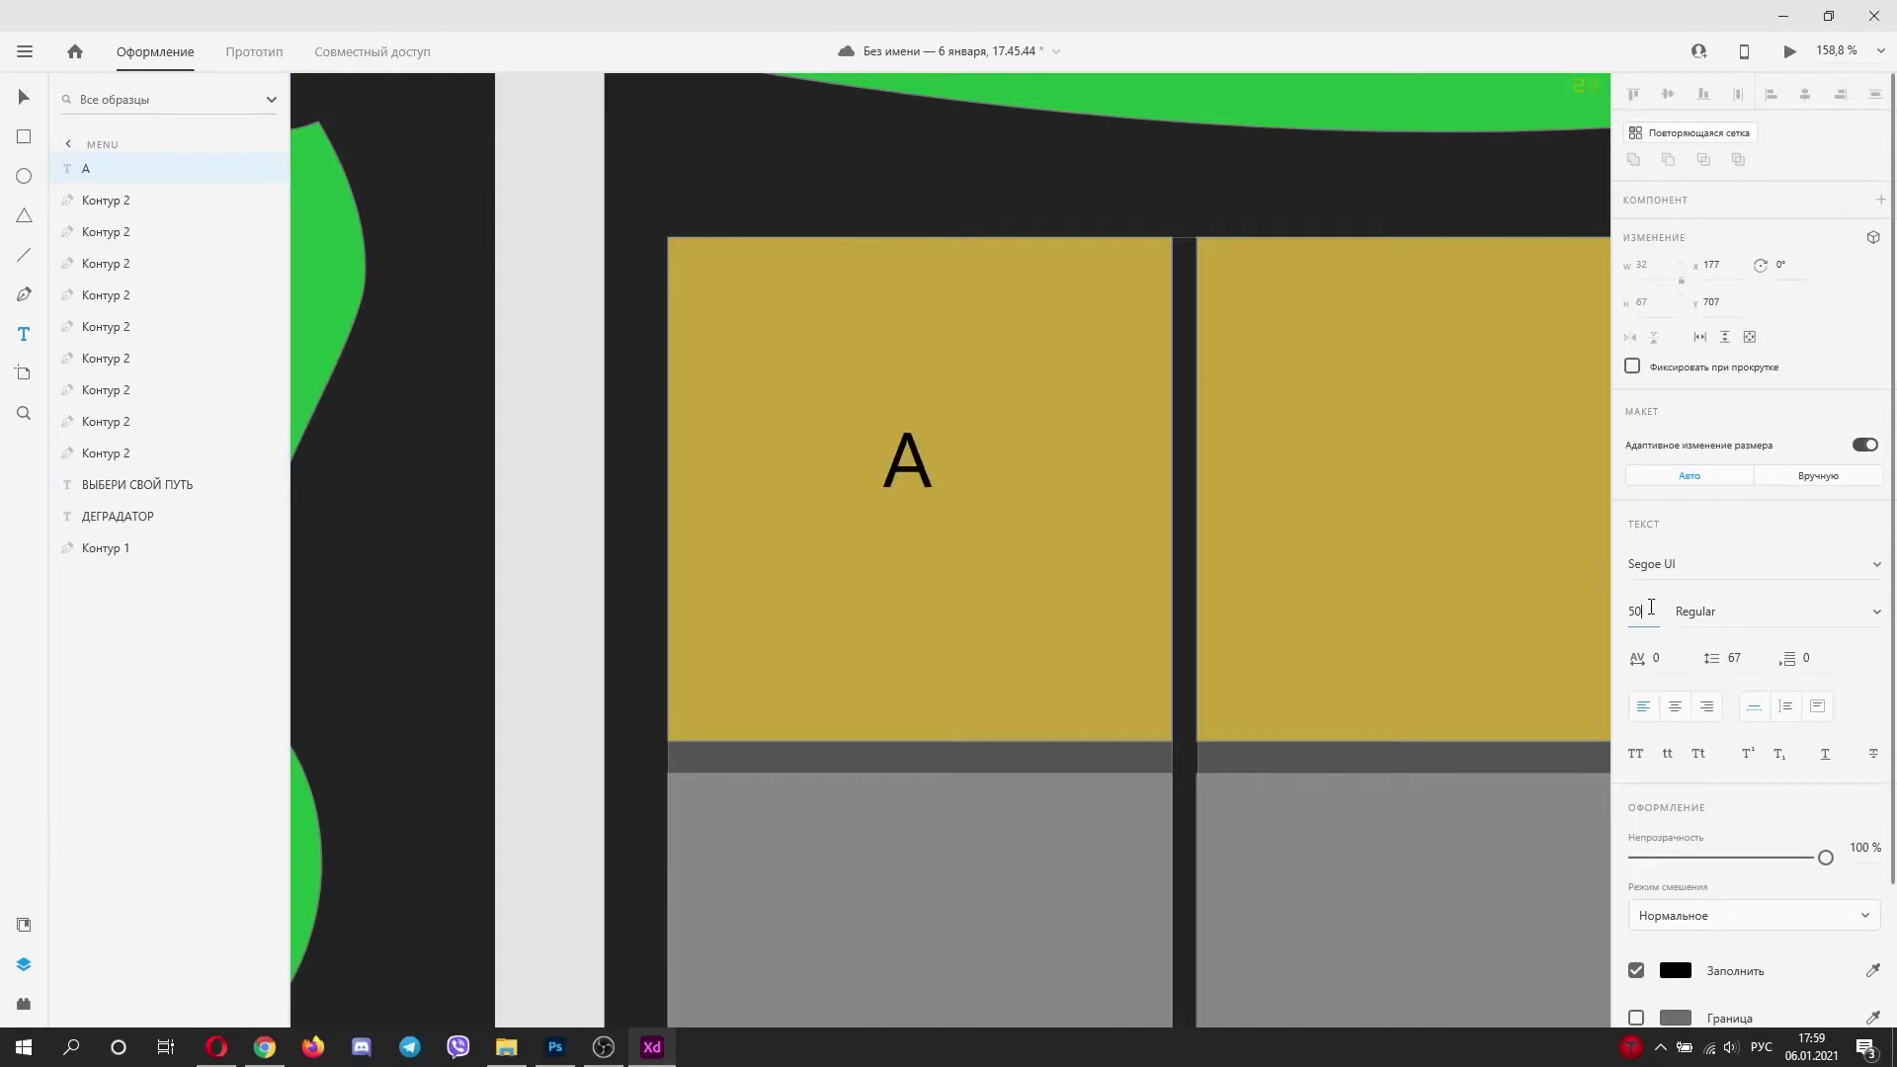
key("ctrl+a")
left_click(1640, 610)
type("15")
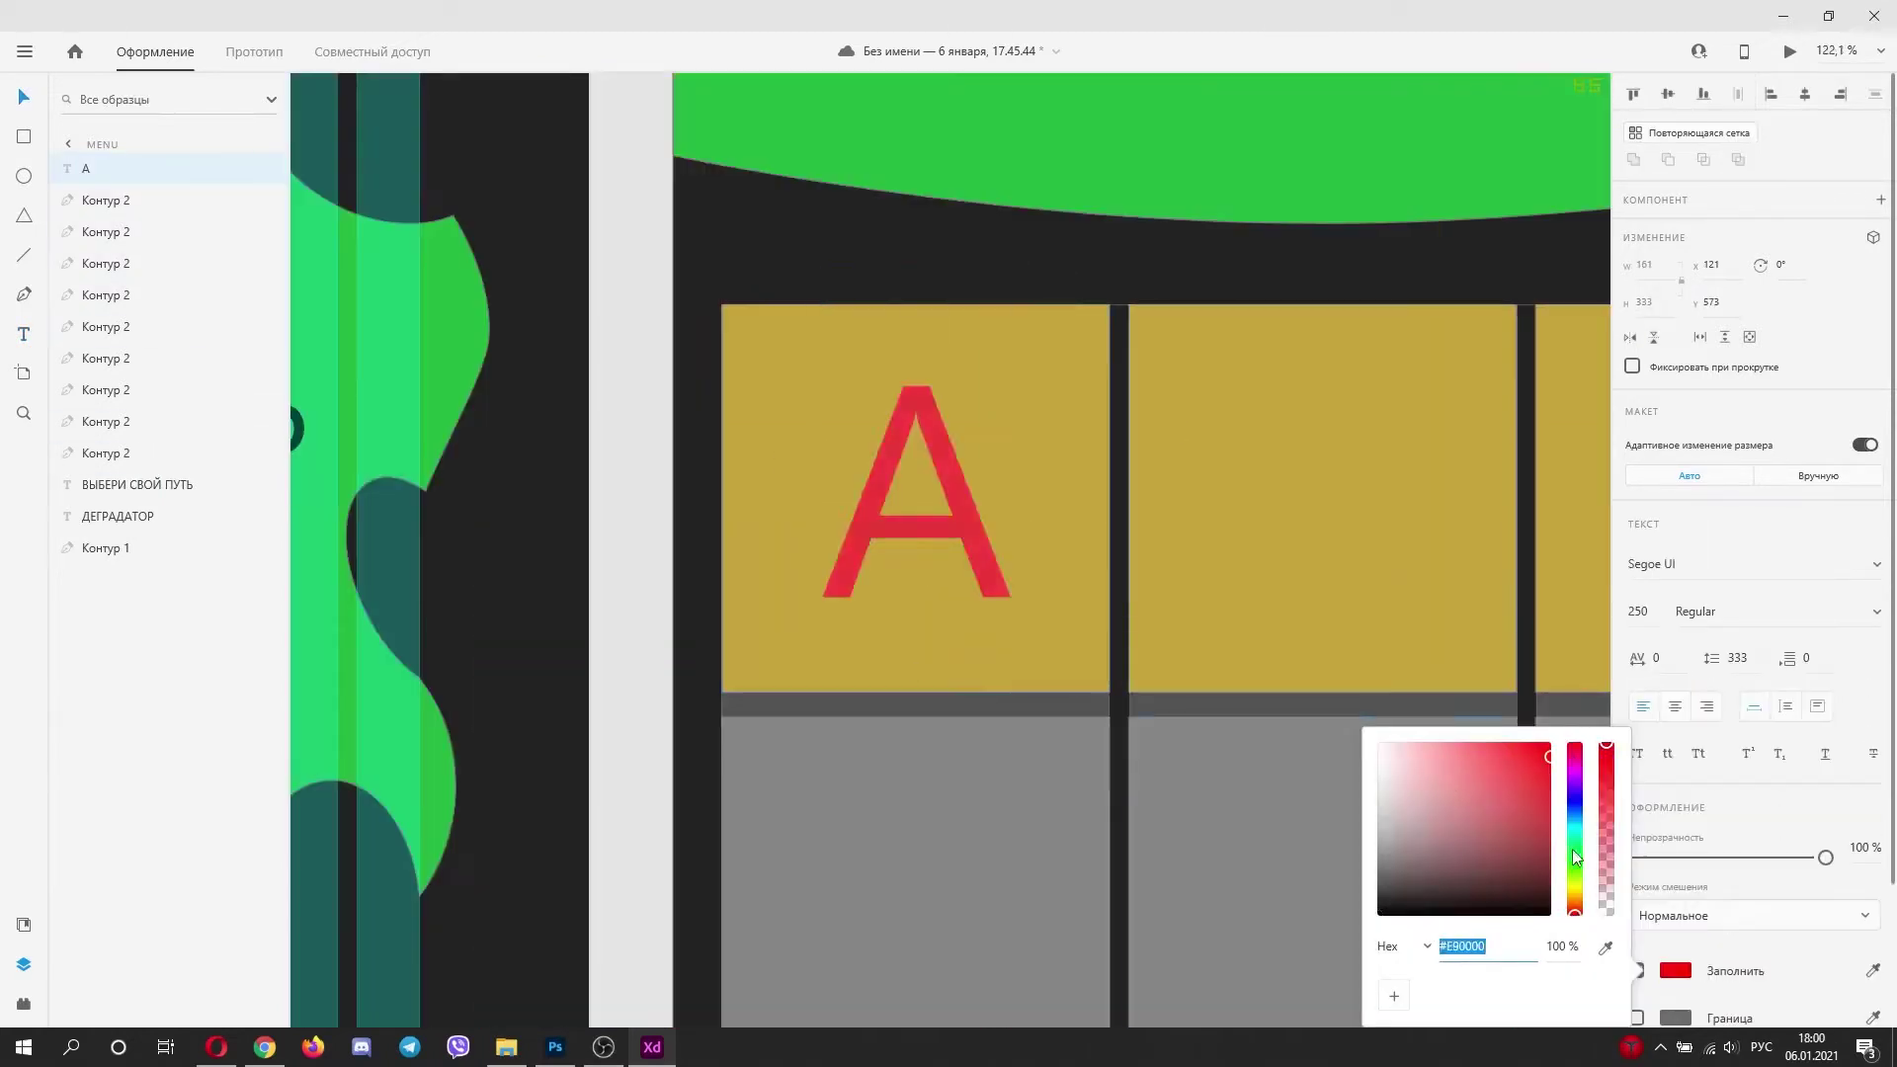
Step: Try a different hue on the red letter A and undo its recolouring
mouse_move(1572, 850)
left_mouse_down()
mouse_move(1579, 827)
mouse_move(1579, 843)
left_mouse_up()
key("ctrl+z")
key("ctrl+z")
Step: Change the first tile's fill to a duller gold, #AC8D27
left_click(750, 236)
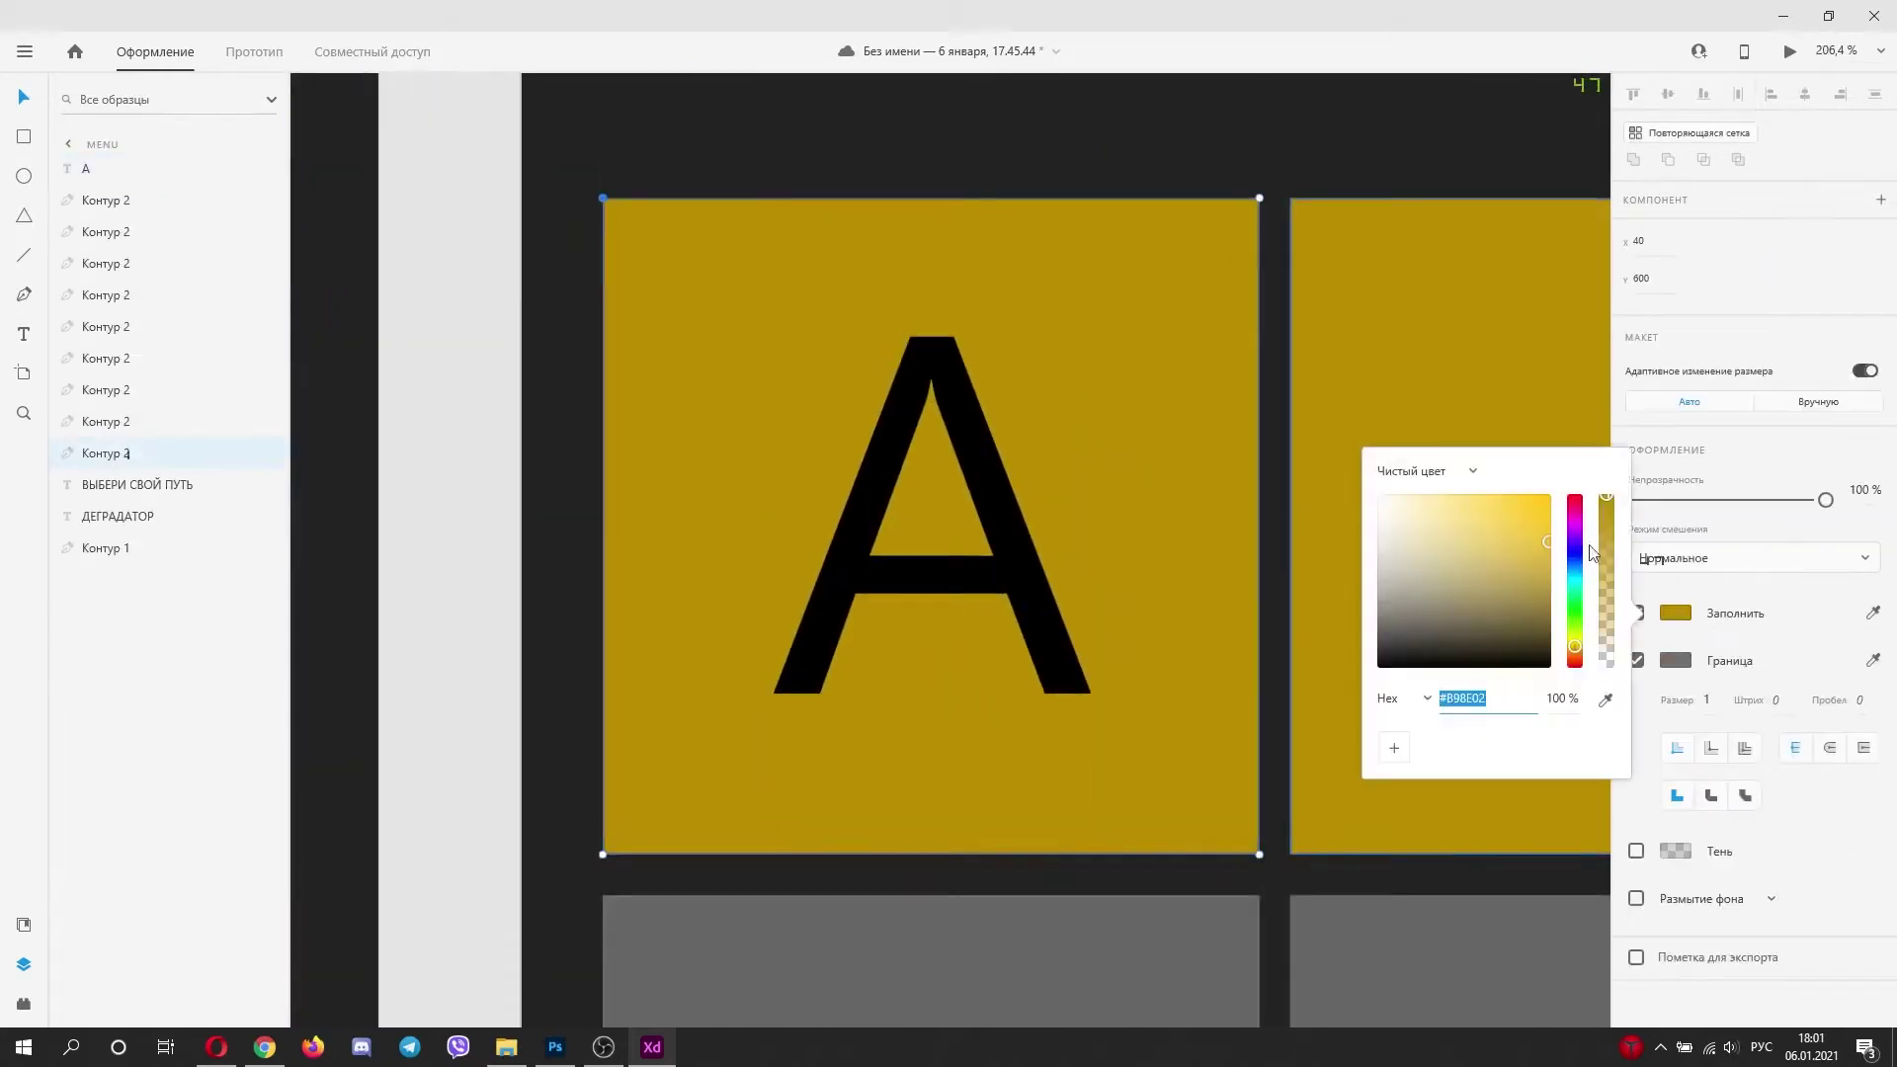
left_click(1485, 526)
left_click_drag(1486, 526, 1511, 550)
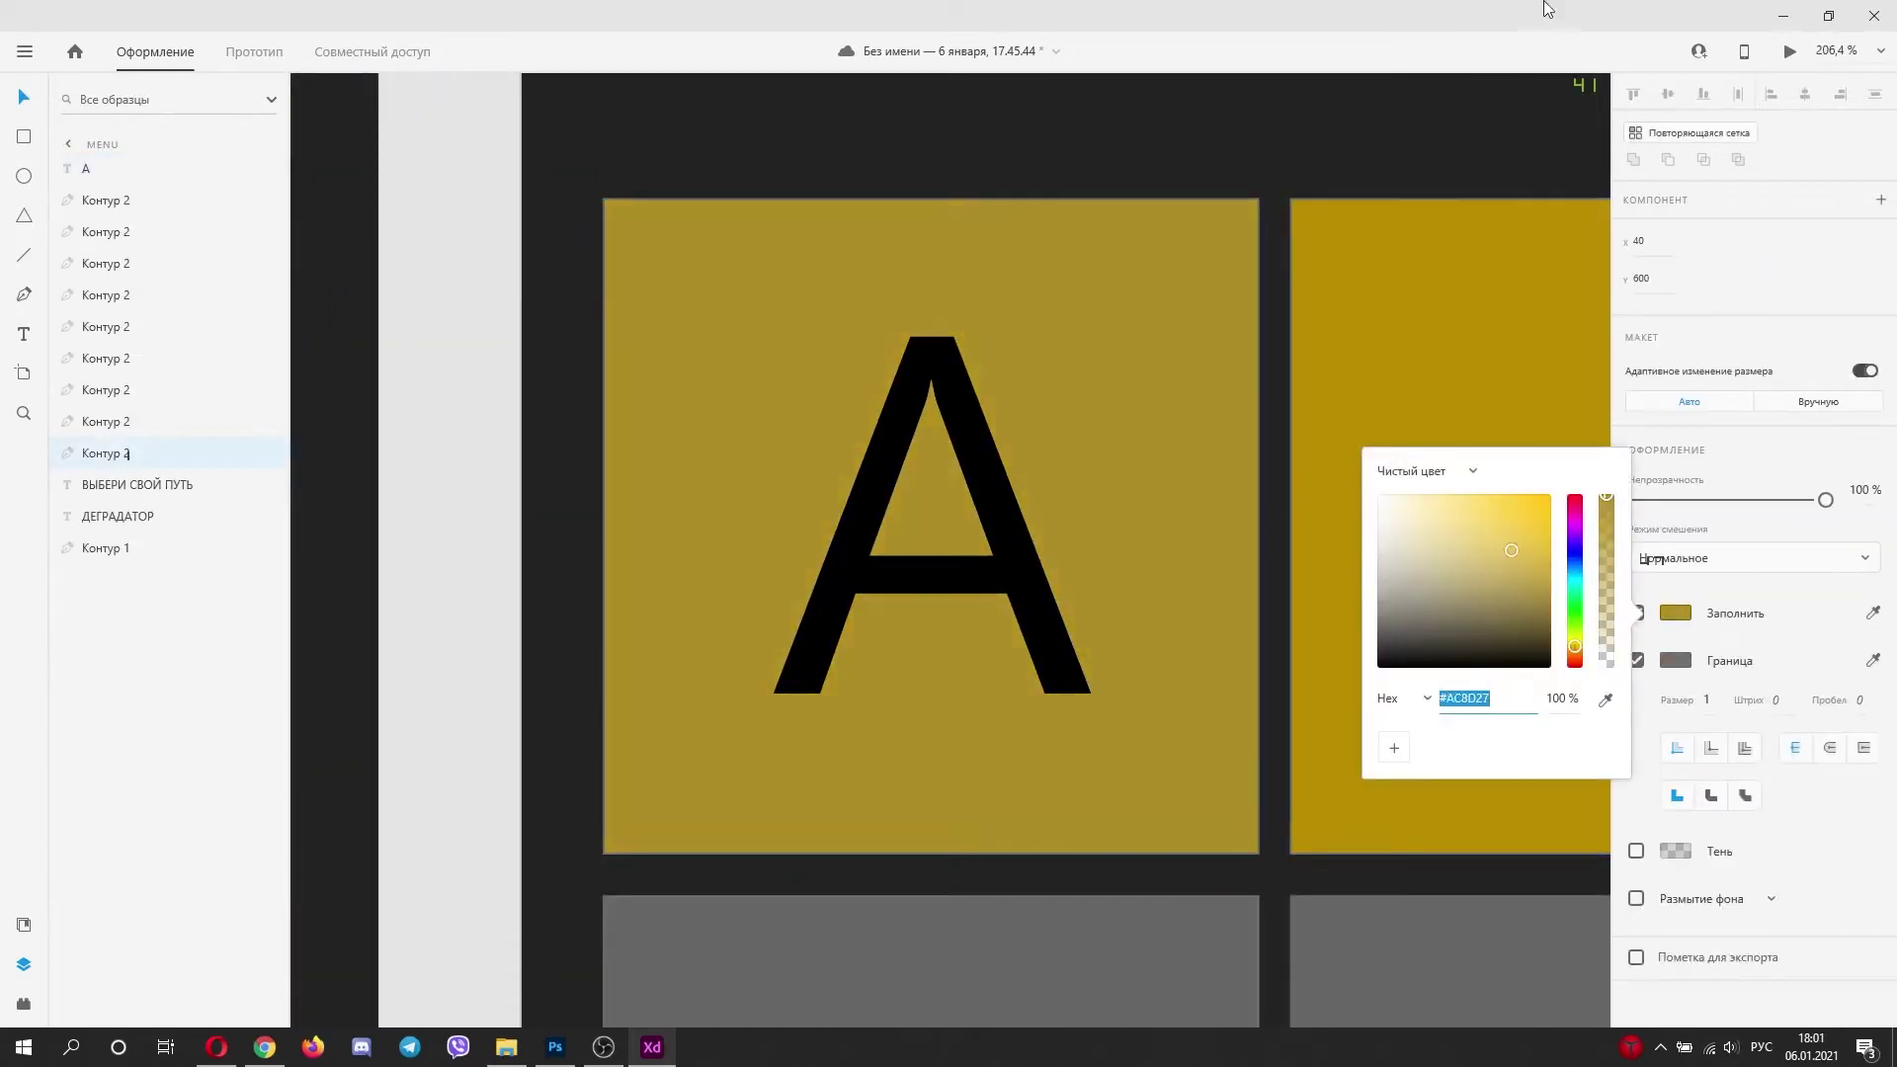
Step: Duplicate the letter A and start a Pen tool shape across the first tile
left_click(116, 176)
key("ctrl+d")
left_click(29, 295)
left_click(705, 669)
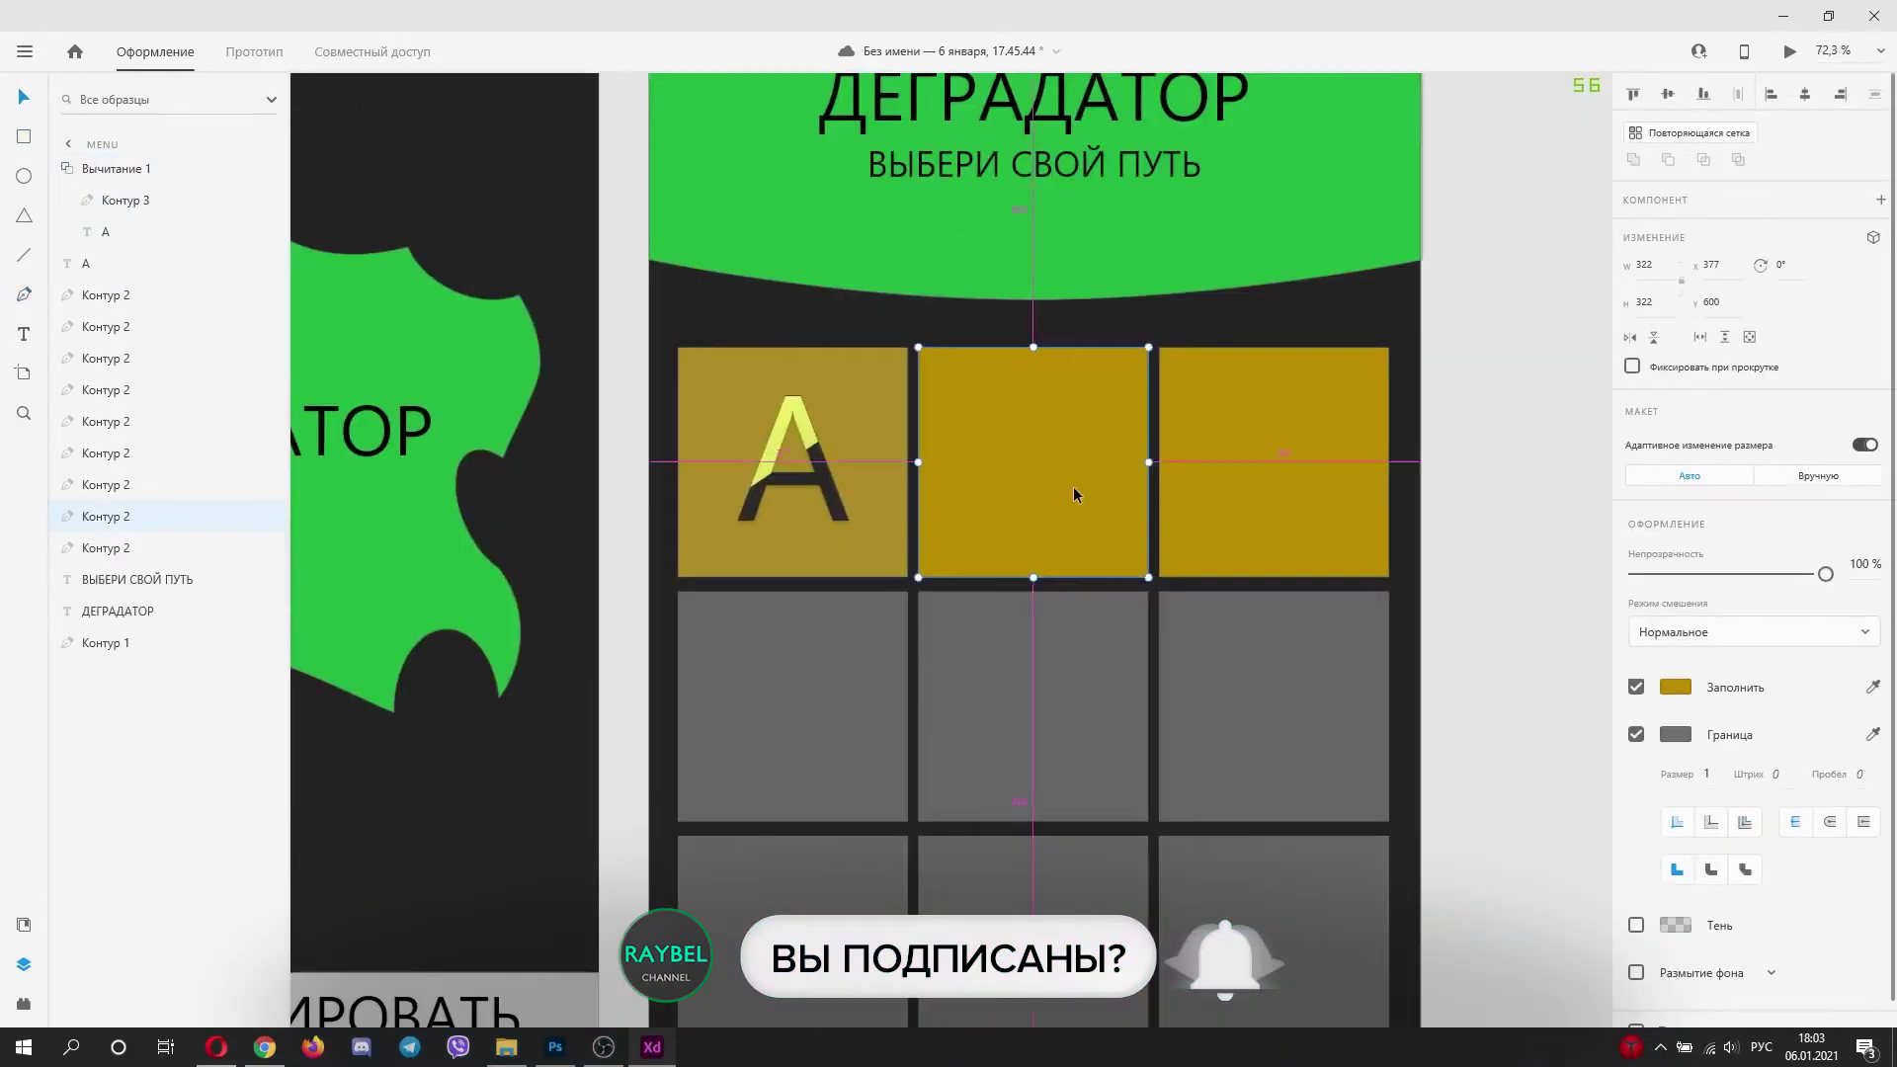
Step: Give the middle tile of the top row a near-black fill and a white border of size 2
left_click(1672, 686)
left_click_drag(1462, 682, 1296, 702)
left_click_drag(1575, 723, 1577, 749)
left_click_drag(1423, 706, 1360, 726)
left_click(1663, 735)
left_click_drag(1403, 662, 1373, 596)
left_click(1705, 774)
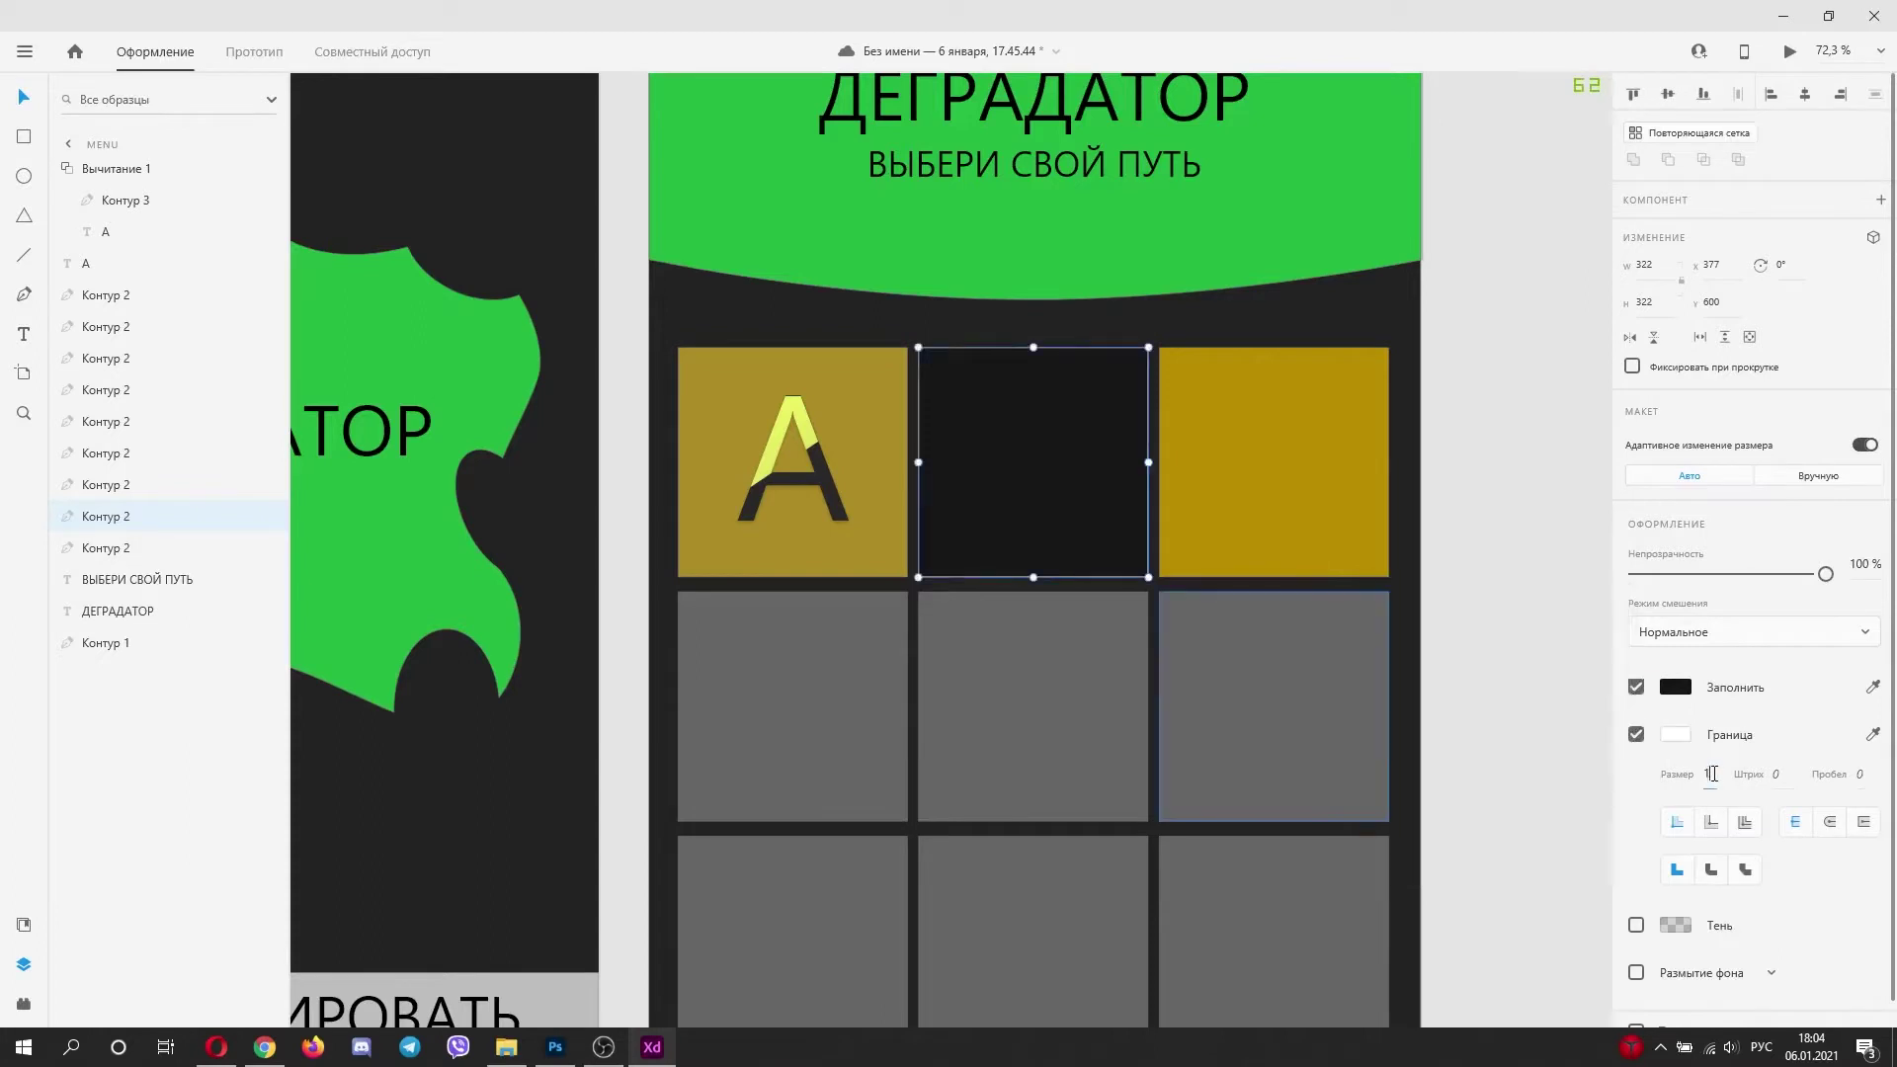
type("2")
left_click(1511, 593)
Step: Draw a vertical line about 275 long through the middle tile, with a light grey border of size 12
scroll(1067, 431, "up", 4, "ctrl")
key("l")
left_click_drag(992, 286, 996, 719)
type("50")
key("Return")
type("10")
key("Return")
type("12")
left_click(1676, 687)
left_click_drag(1432, 632, 1369, 567)
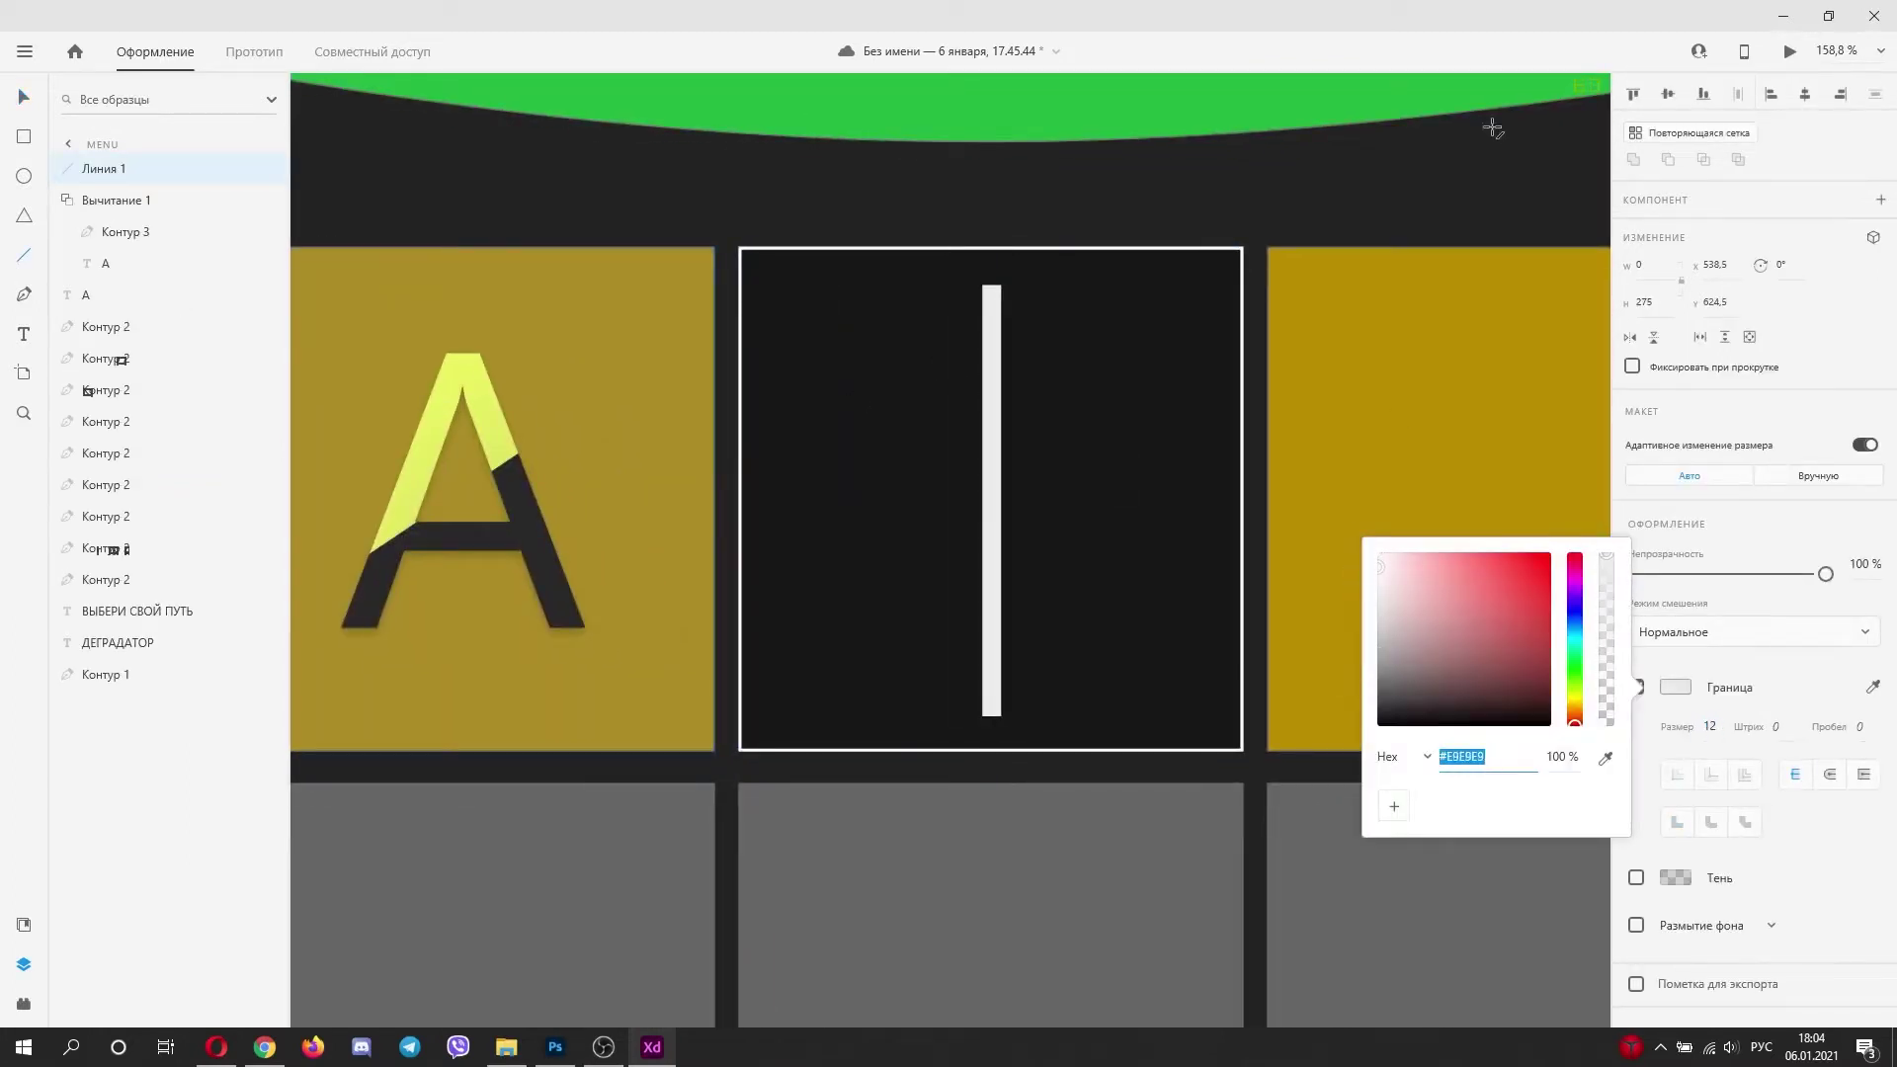
key("Escape")
Step: Draw a rectangle about 142 × 253 on the left side of the white line and give it a horizontal gradient fill
key("r")
mouse_move(982, 302)
left_mouse_down()
mouse_move(898, 614)
mouse_move(759, 699)
left_mouse_up()
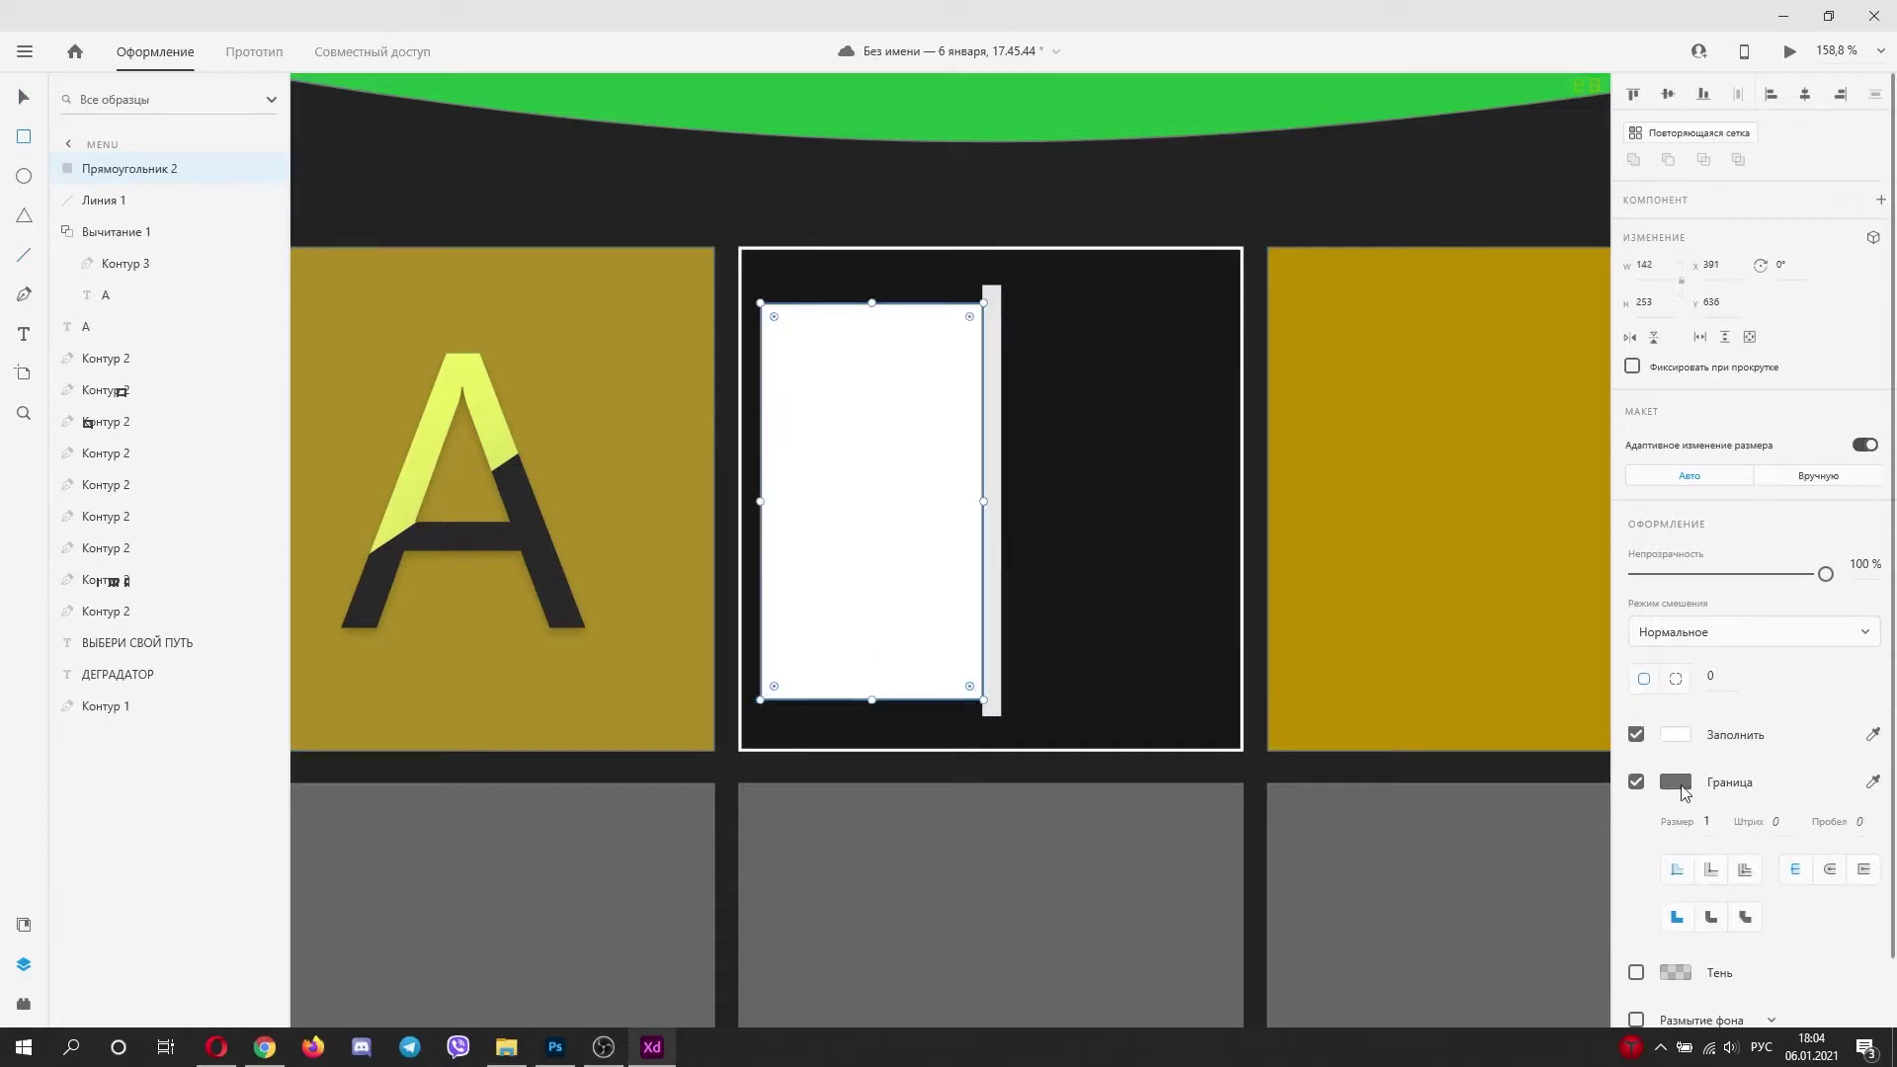
left_click(1682, 732)
left_click(1513, 592)
left_click(1467, 634)
left_click_drag(872, 304, 760, 502)
left_click_drag(871, 700, 993, 496)
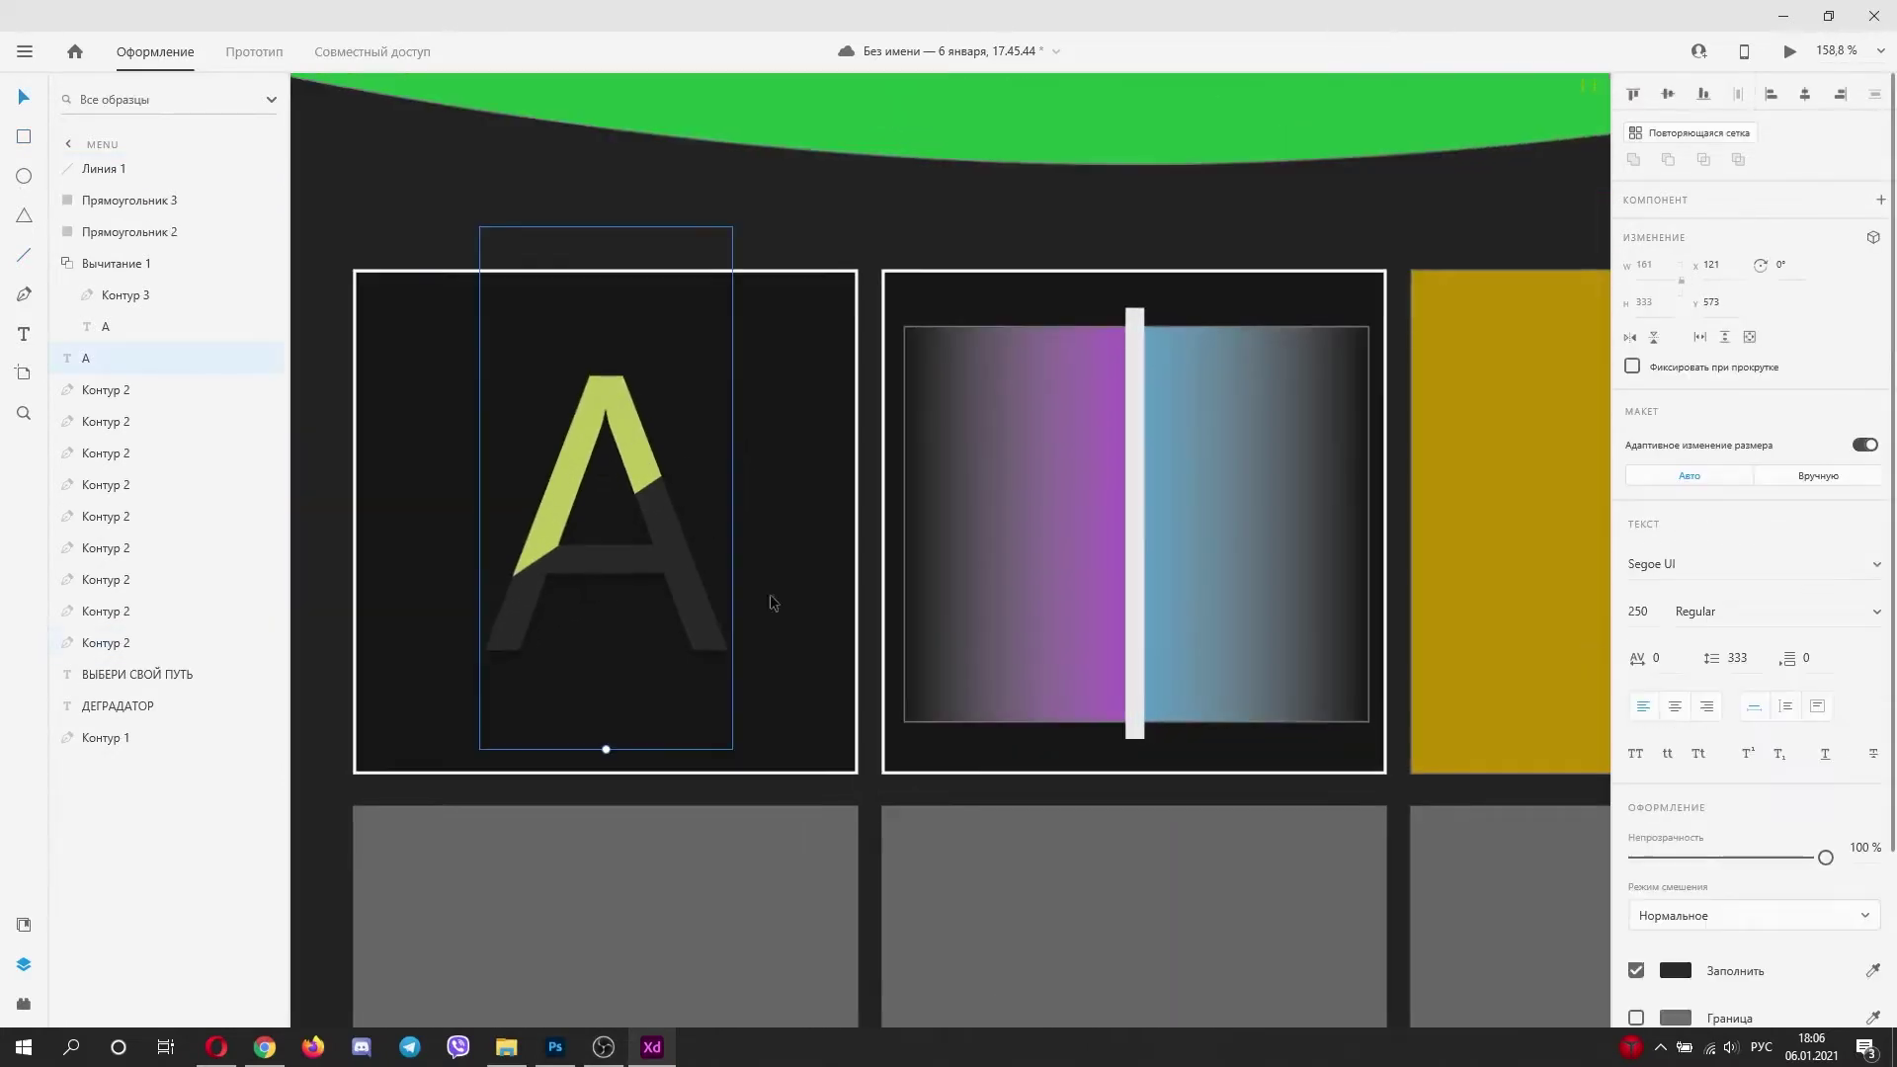
Step: Recolour the dark part of the letter A in the first tile to a muted red
left_click(1676, 970)
left_click_drag(1575, 746, 1574, 912)
left_click_drag(1526, 802, 1498, 781)
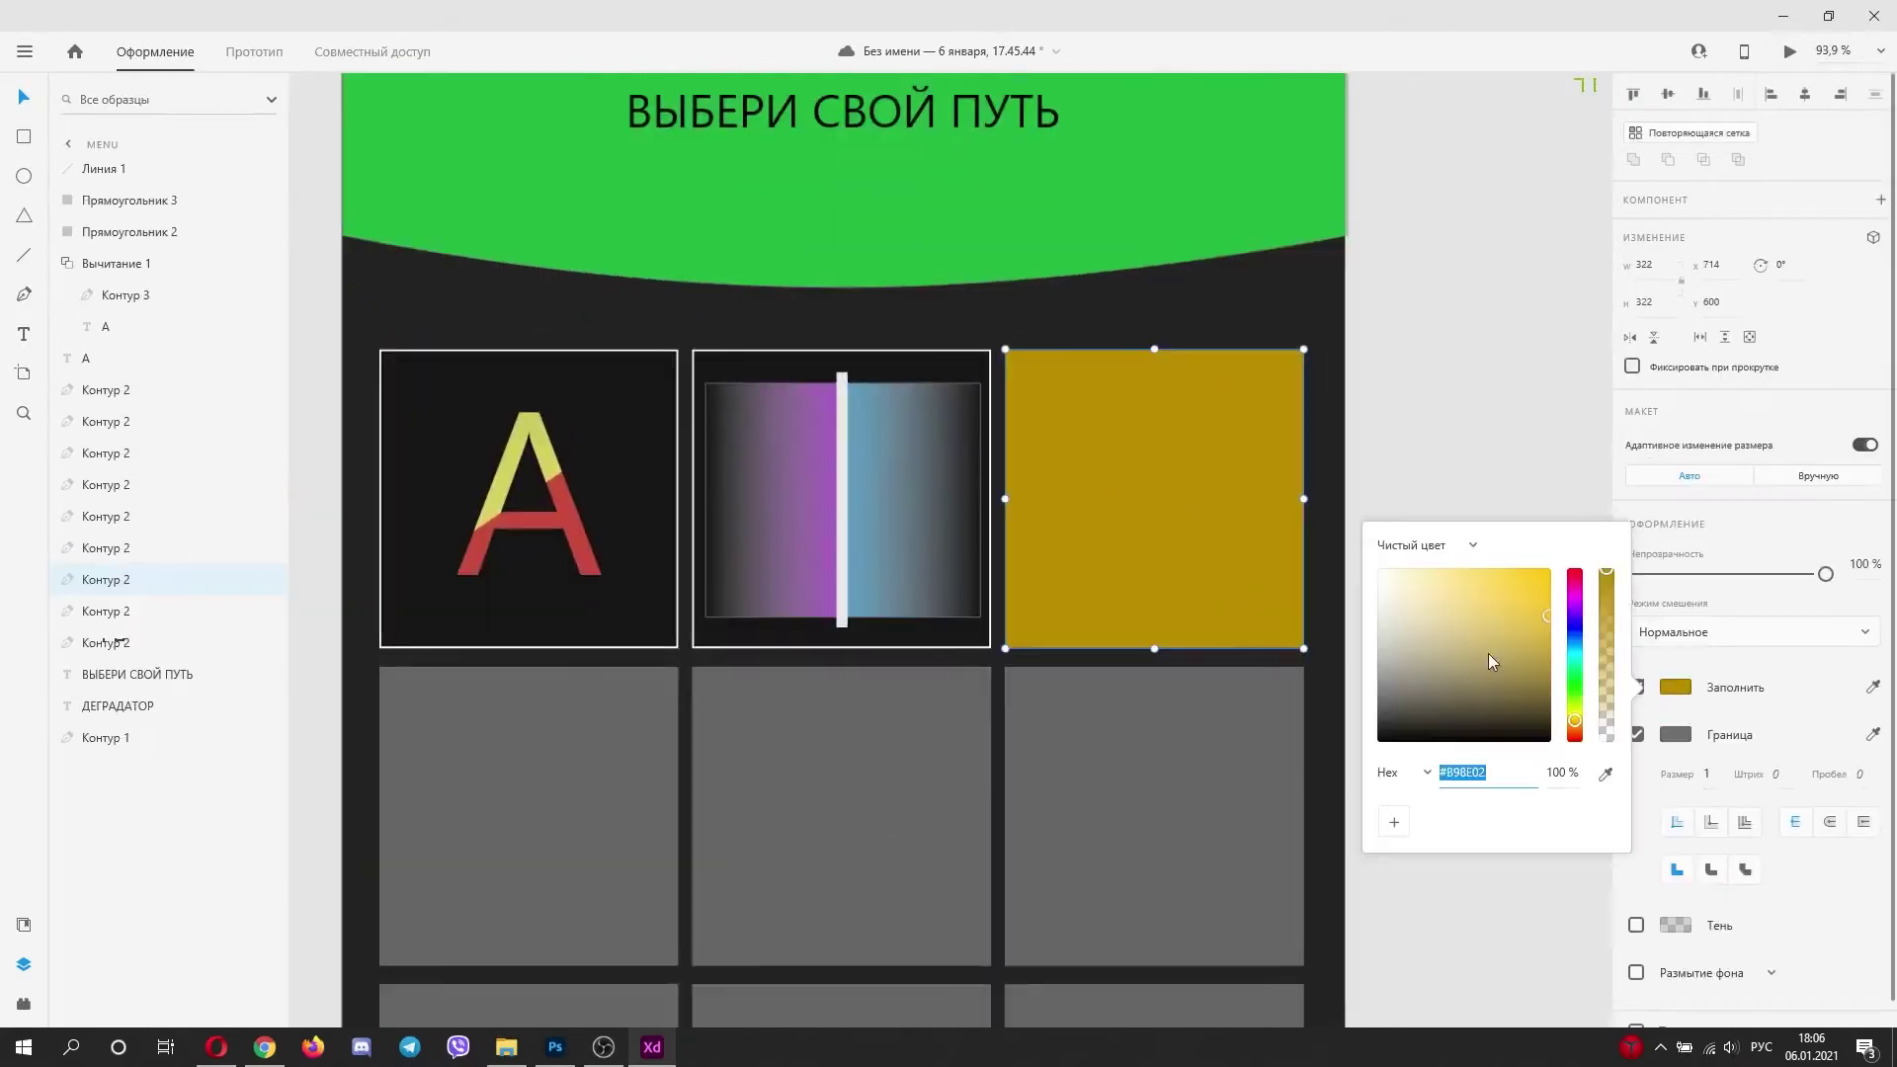
Step: Fill the third tile of the top row near-black and centre a white number 3 in it at font size 200
type("#292929")
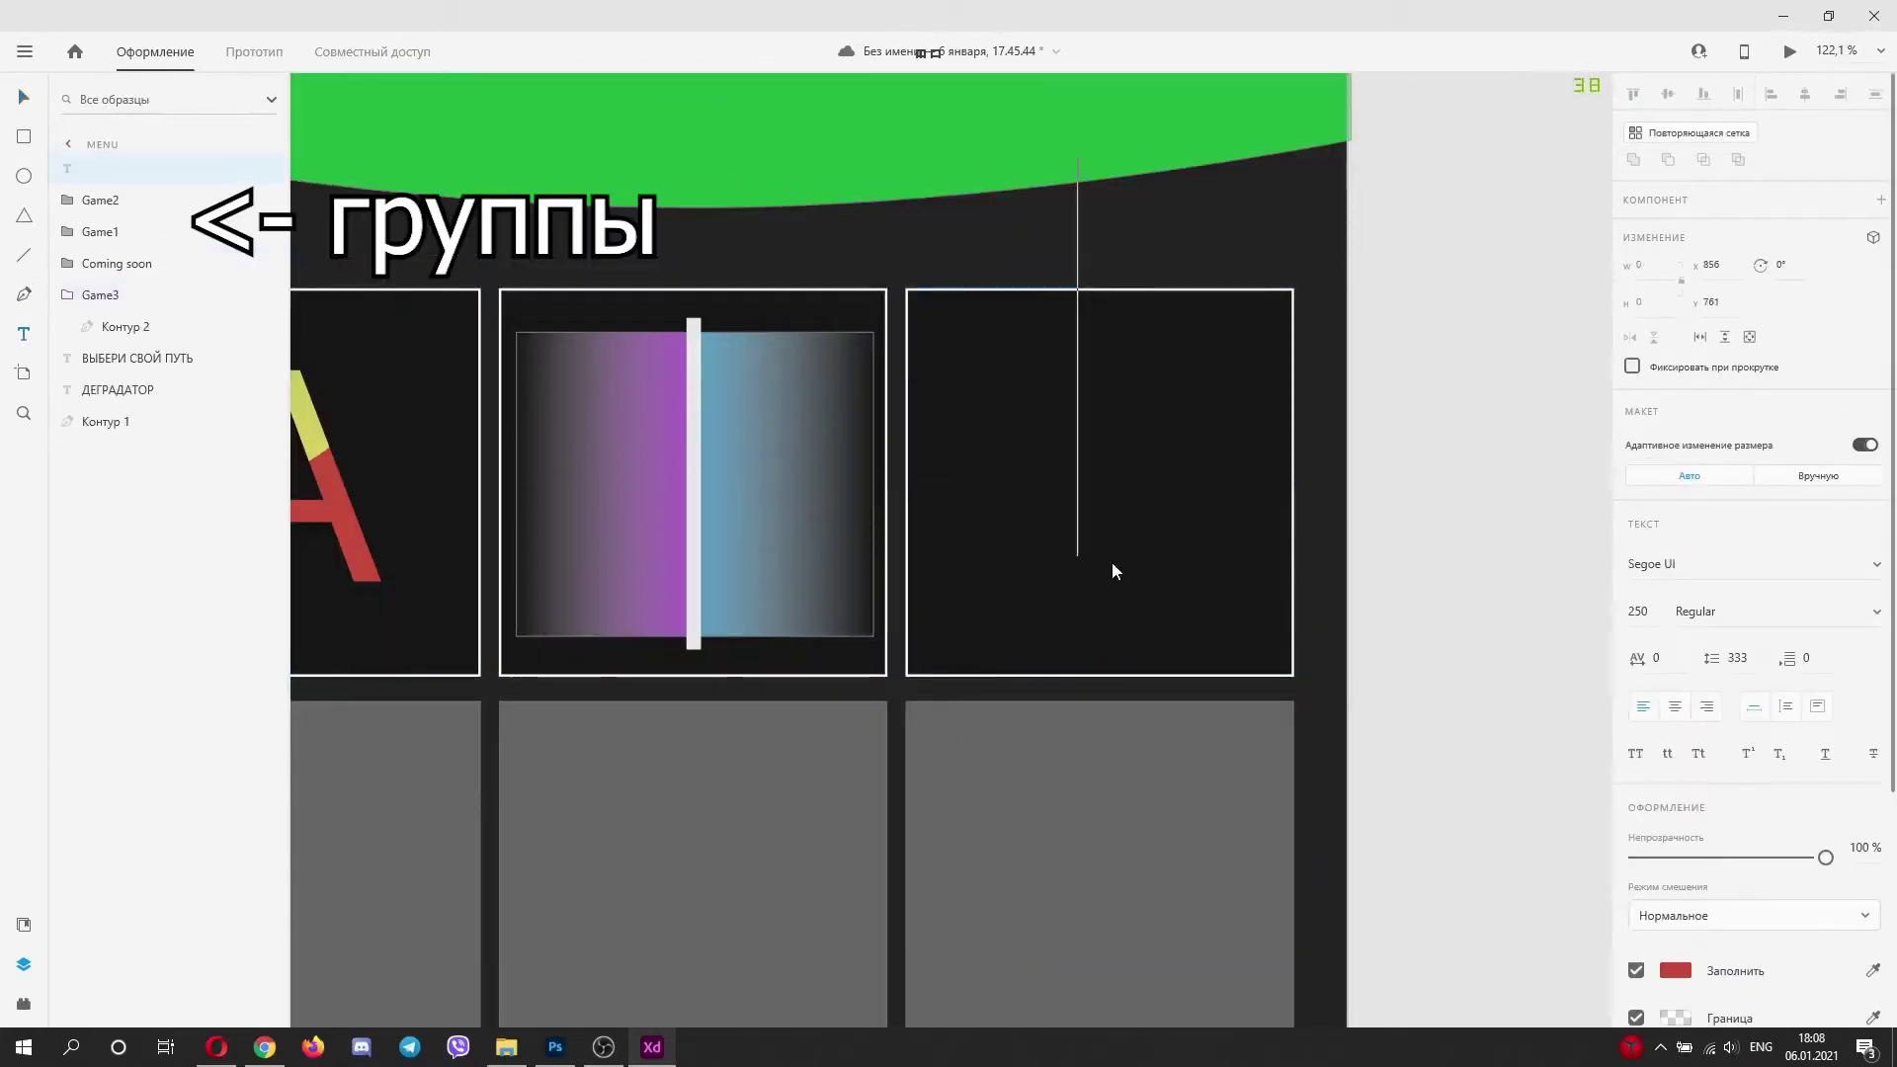
type("3")
left_click(1683, 976)
left_click(1408, 744)
left_click(19, 96)
left_click_drag(1179, 377, 1112, 494)
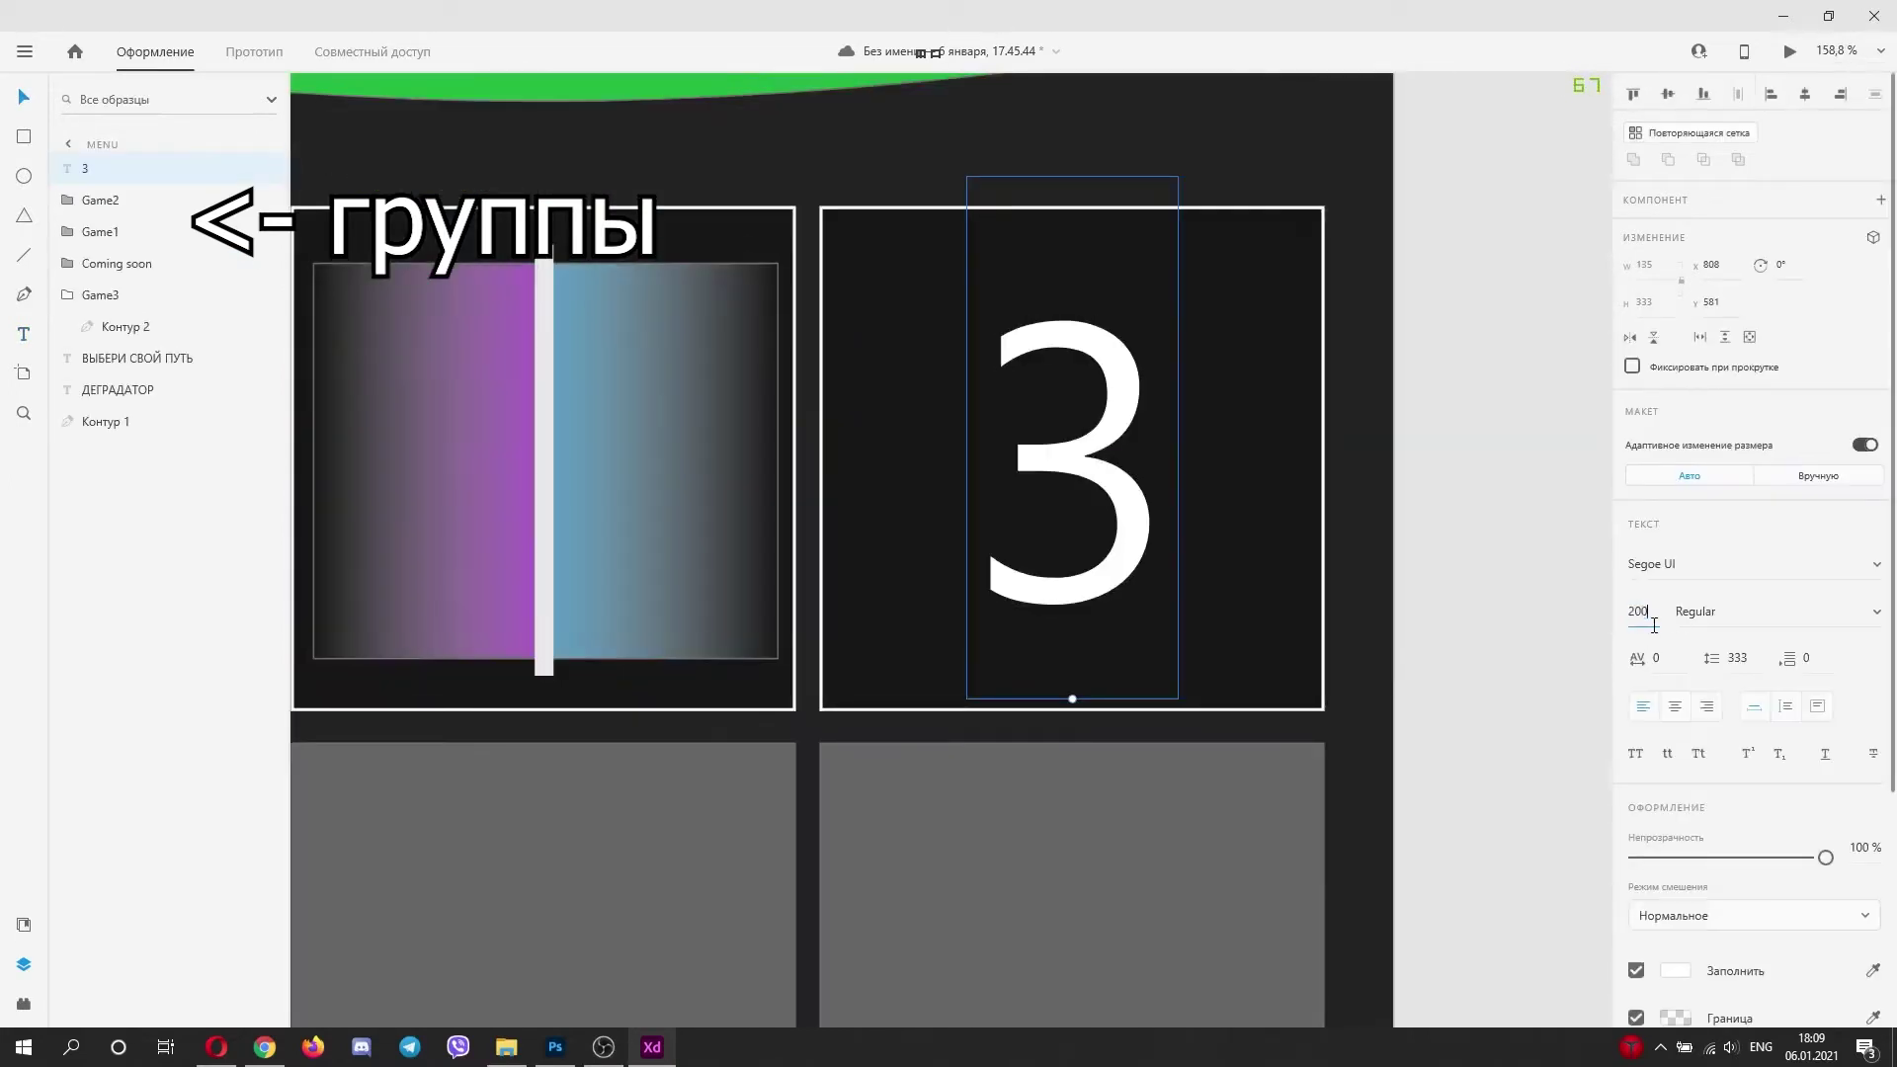
left_click_drag(1083, 457, 1065, 473)
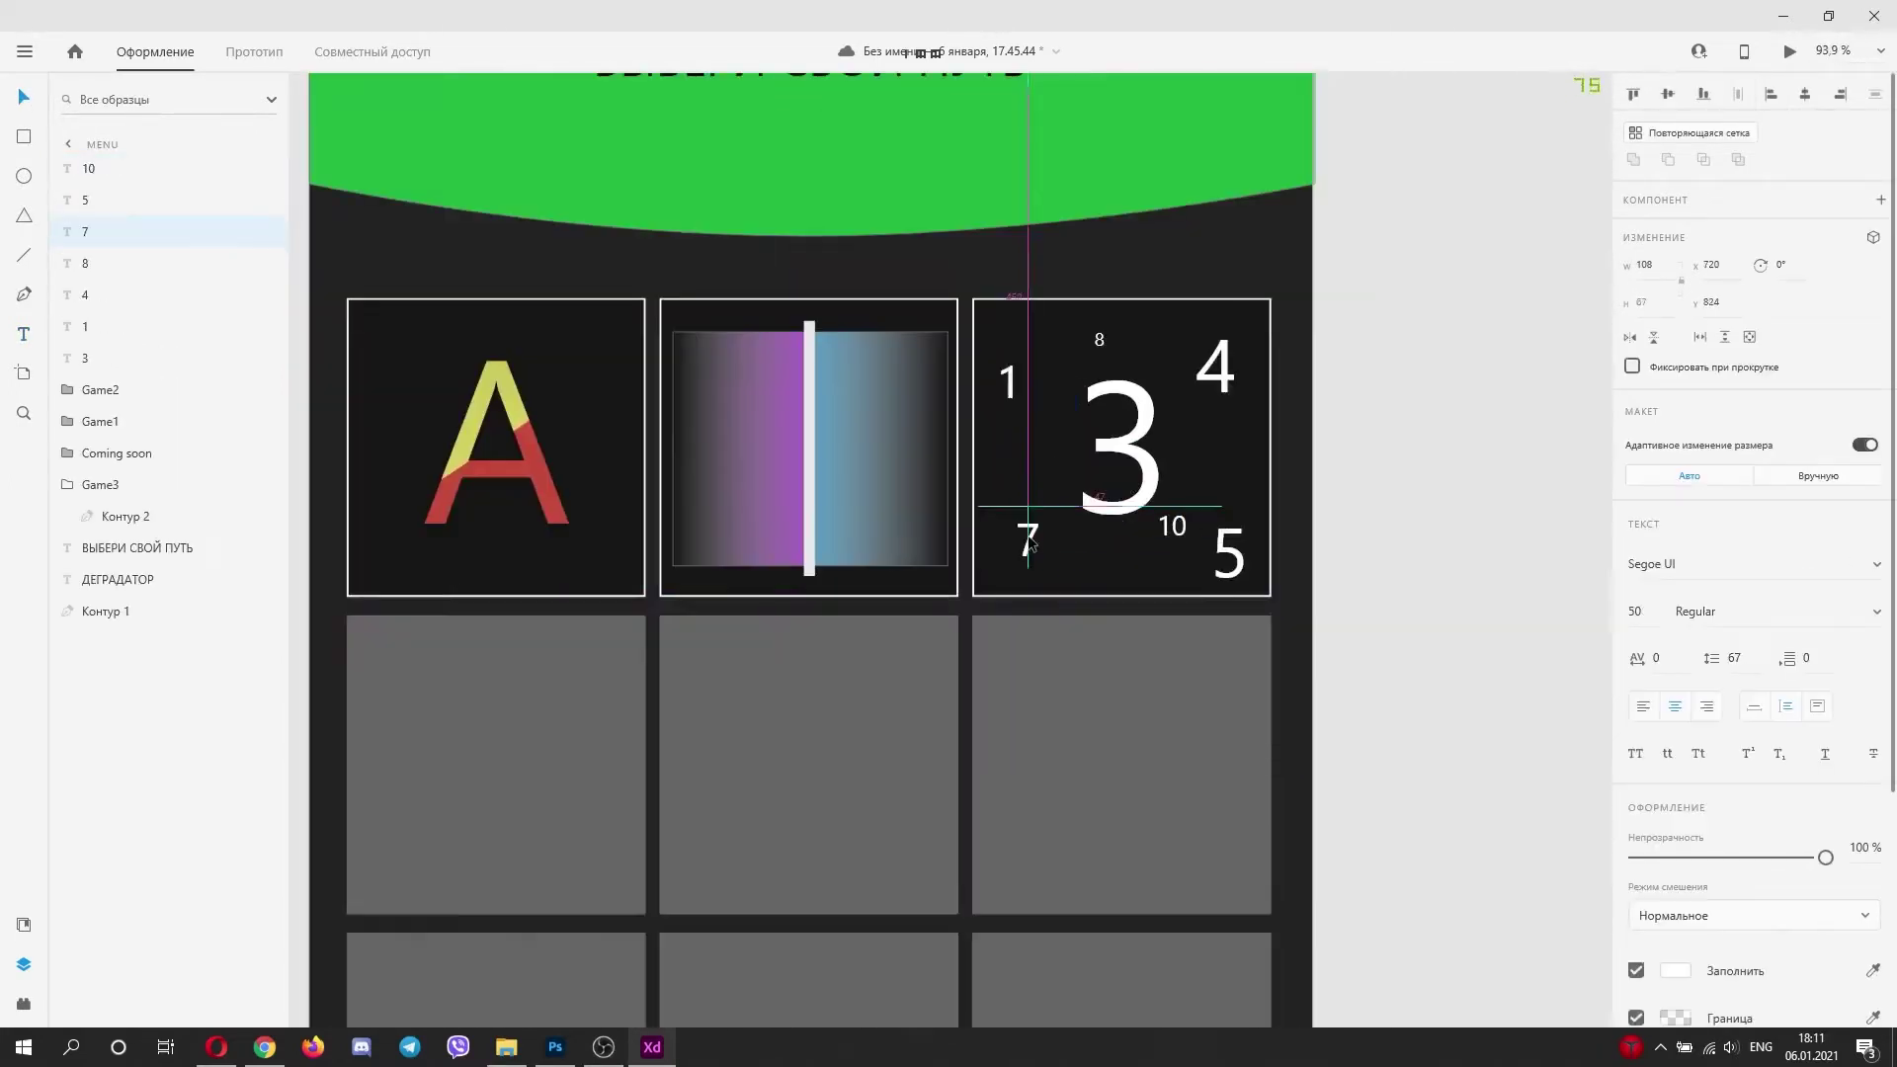
Step: Reposition the small 7 and 4 around the large 3 in the third tile and replace the 5 with a 2
left_click_drag(1028, 544, 1027, 541)
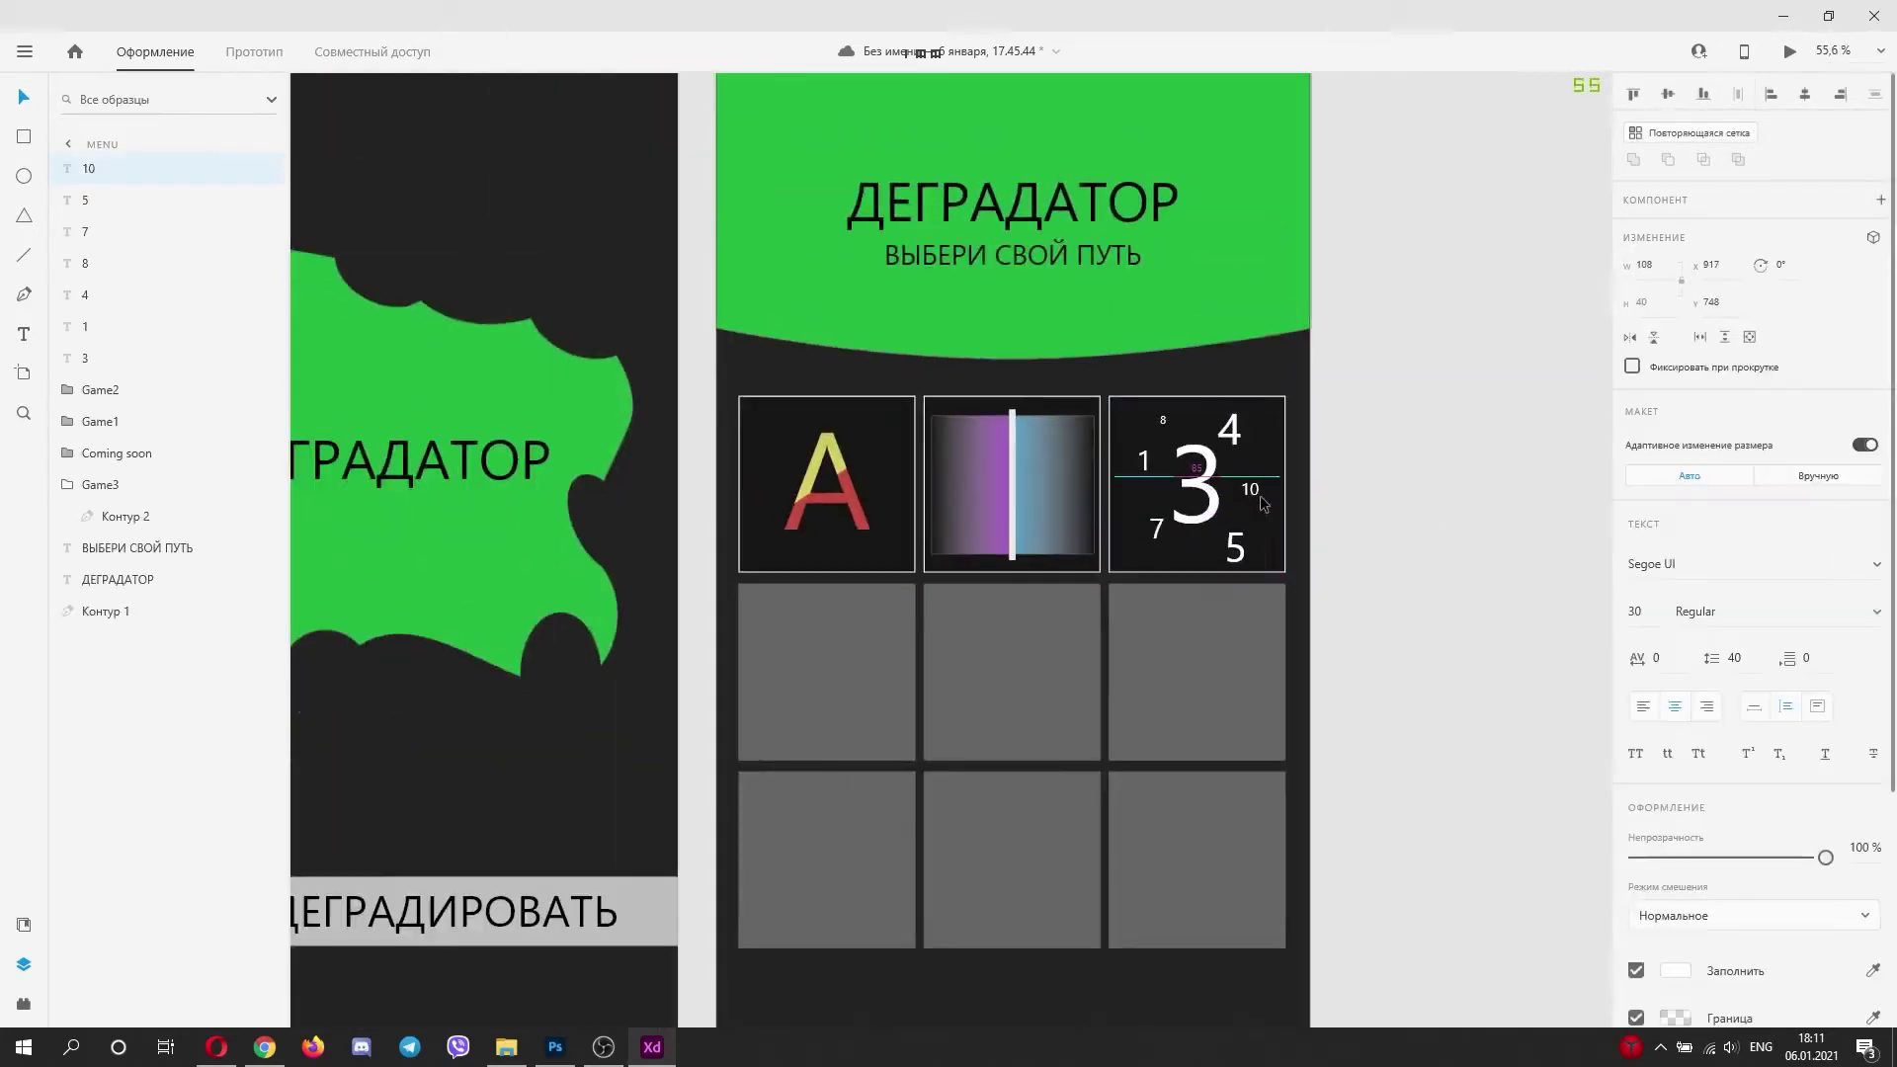
left_click_drag(1237, 433, 1241, 447)
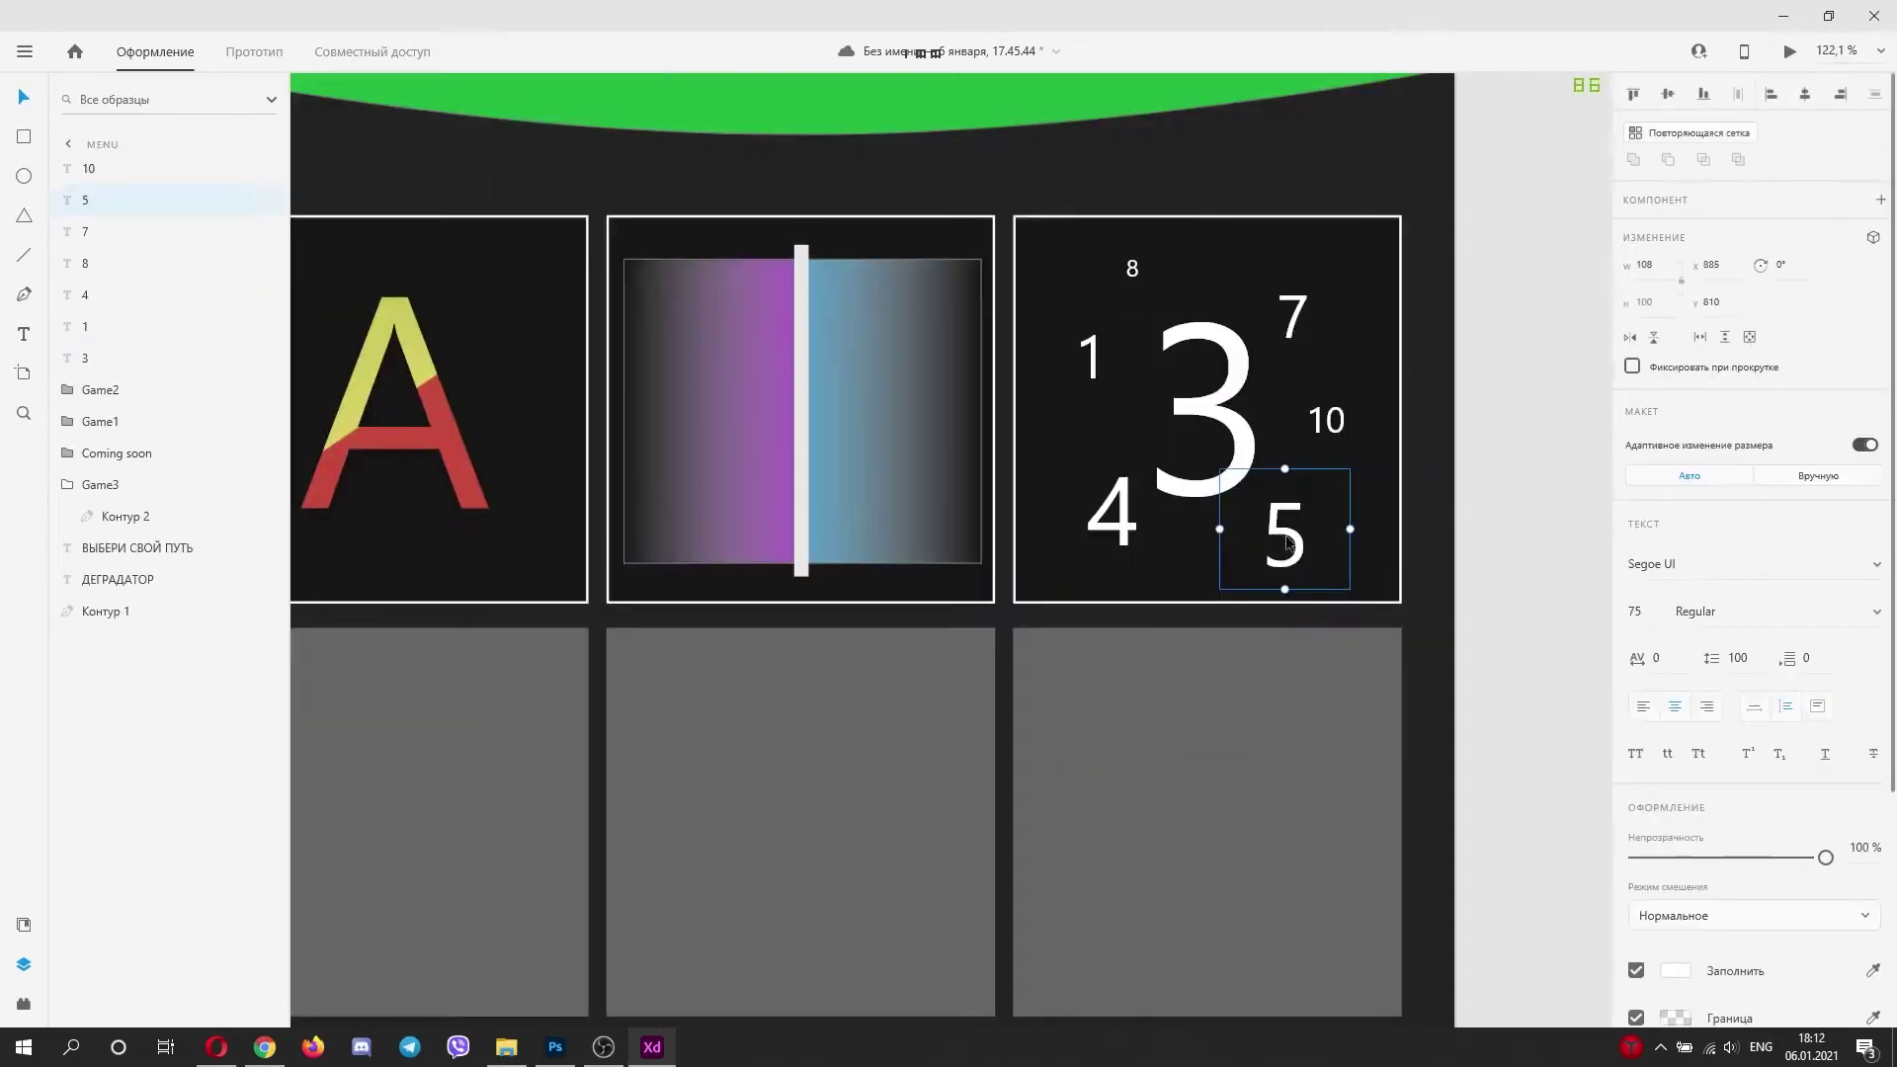
key("t")
left_click(1286, 541)
double_click(1286, 541)
type("2")
left_click(24, 97)
Step: Move all the number text layers, from 3 to 10, into the Game3 group
scroll(1231, 566, "down", 4, "ctrl")
double_click(94, 169)
left_click(87, 358)
left_click(89, 169, "shift")
left_click_drag(89, 201, 115, 481)
left_click(68, 270)
left_click(1359, 557)
Step: Move the Menu artboard farther from Home, to about X 1232, and save the document as prototypeDegradator
scroll(927, 413, "down", 1, "ctrl")
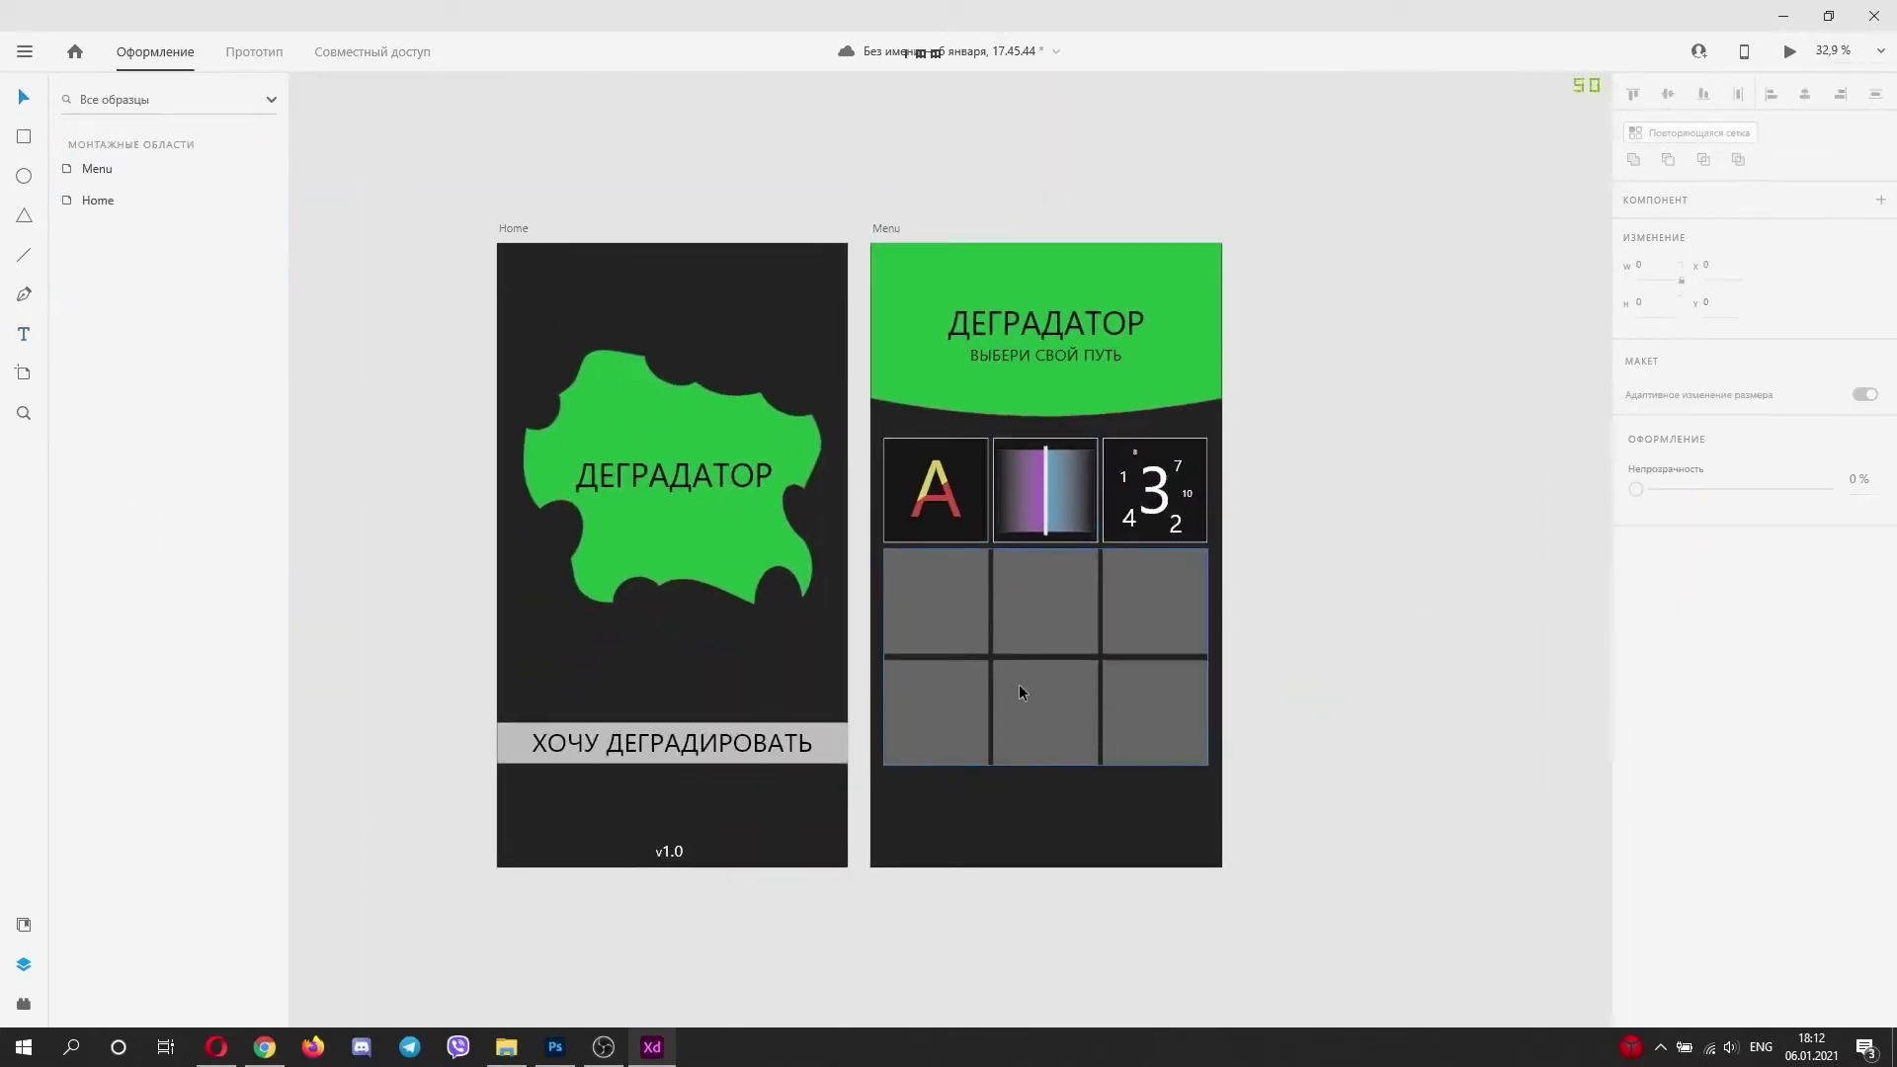
middle_click_drag(898, 574, 889, 535)
left_click(1173, 815)
left_click_drag(876, 187, 903, 188)
scroll(1165, 338, "right", 1)
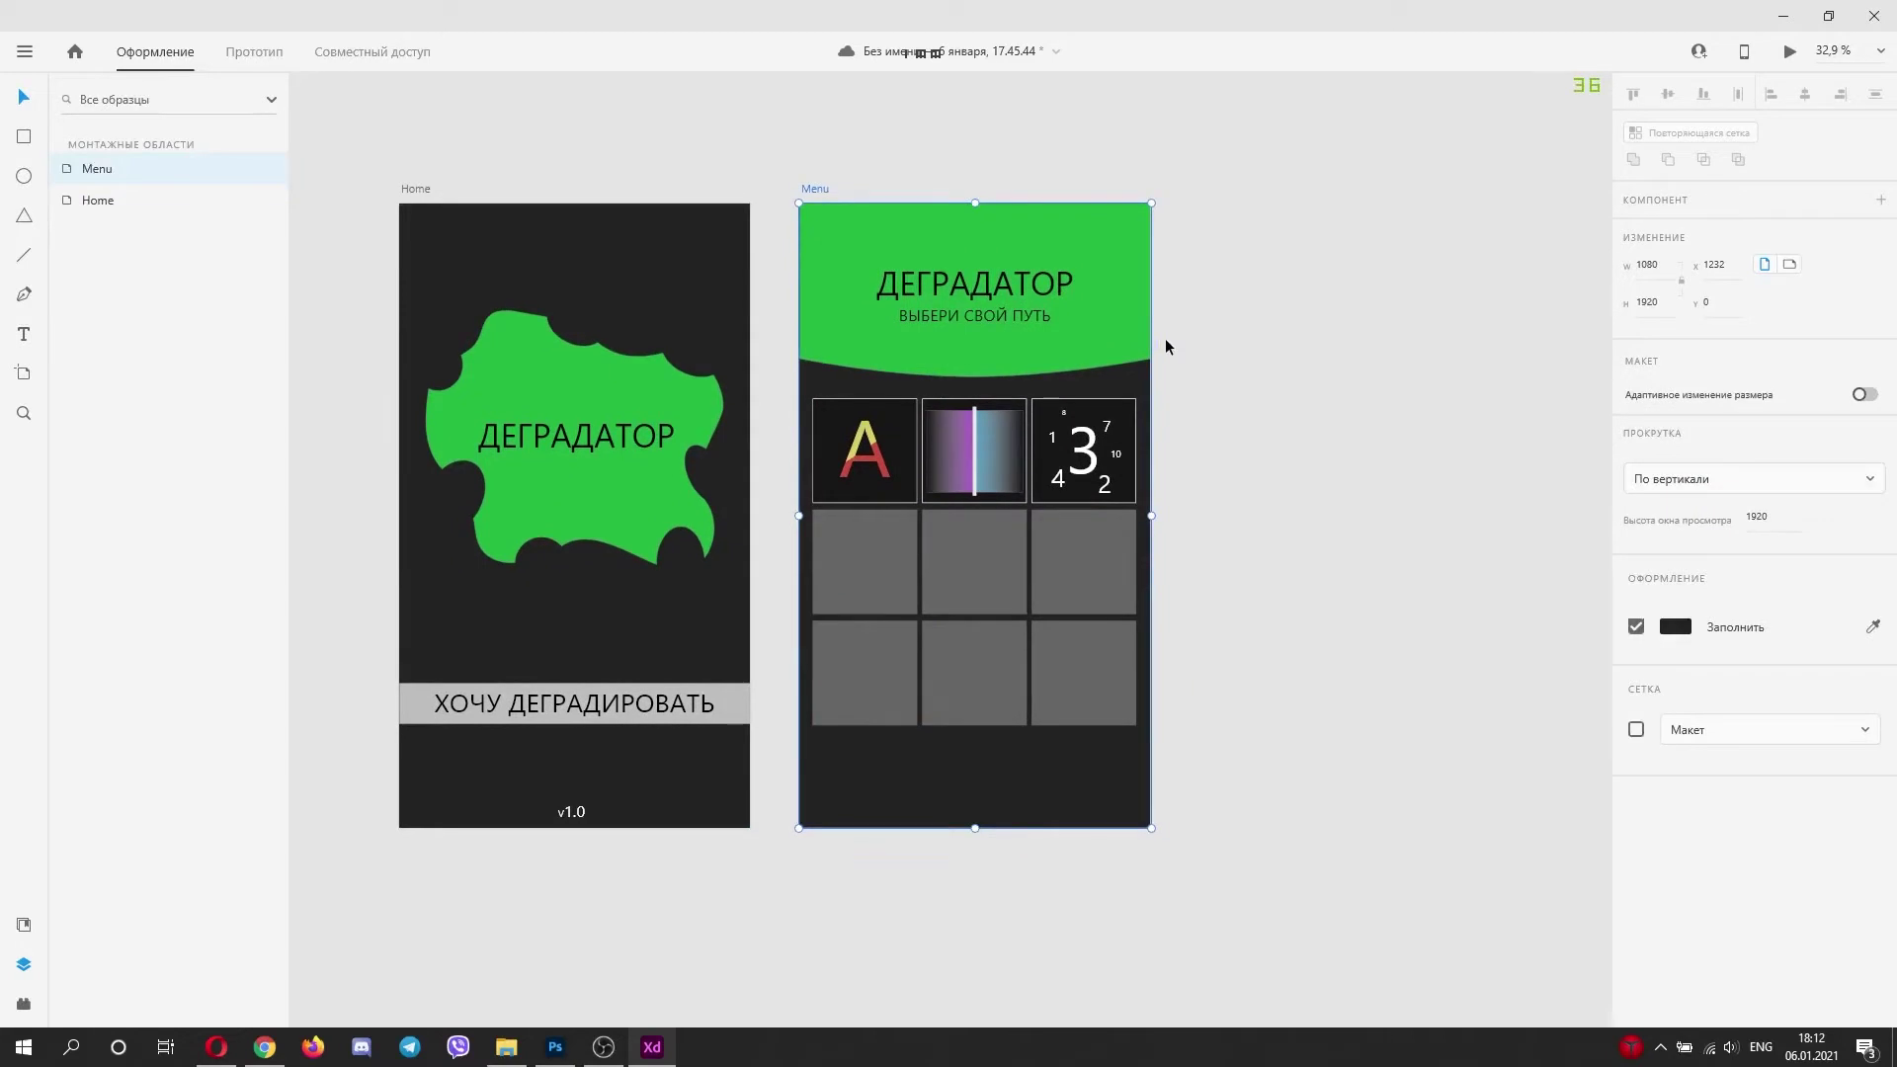
key("ctrl+shift+s")
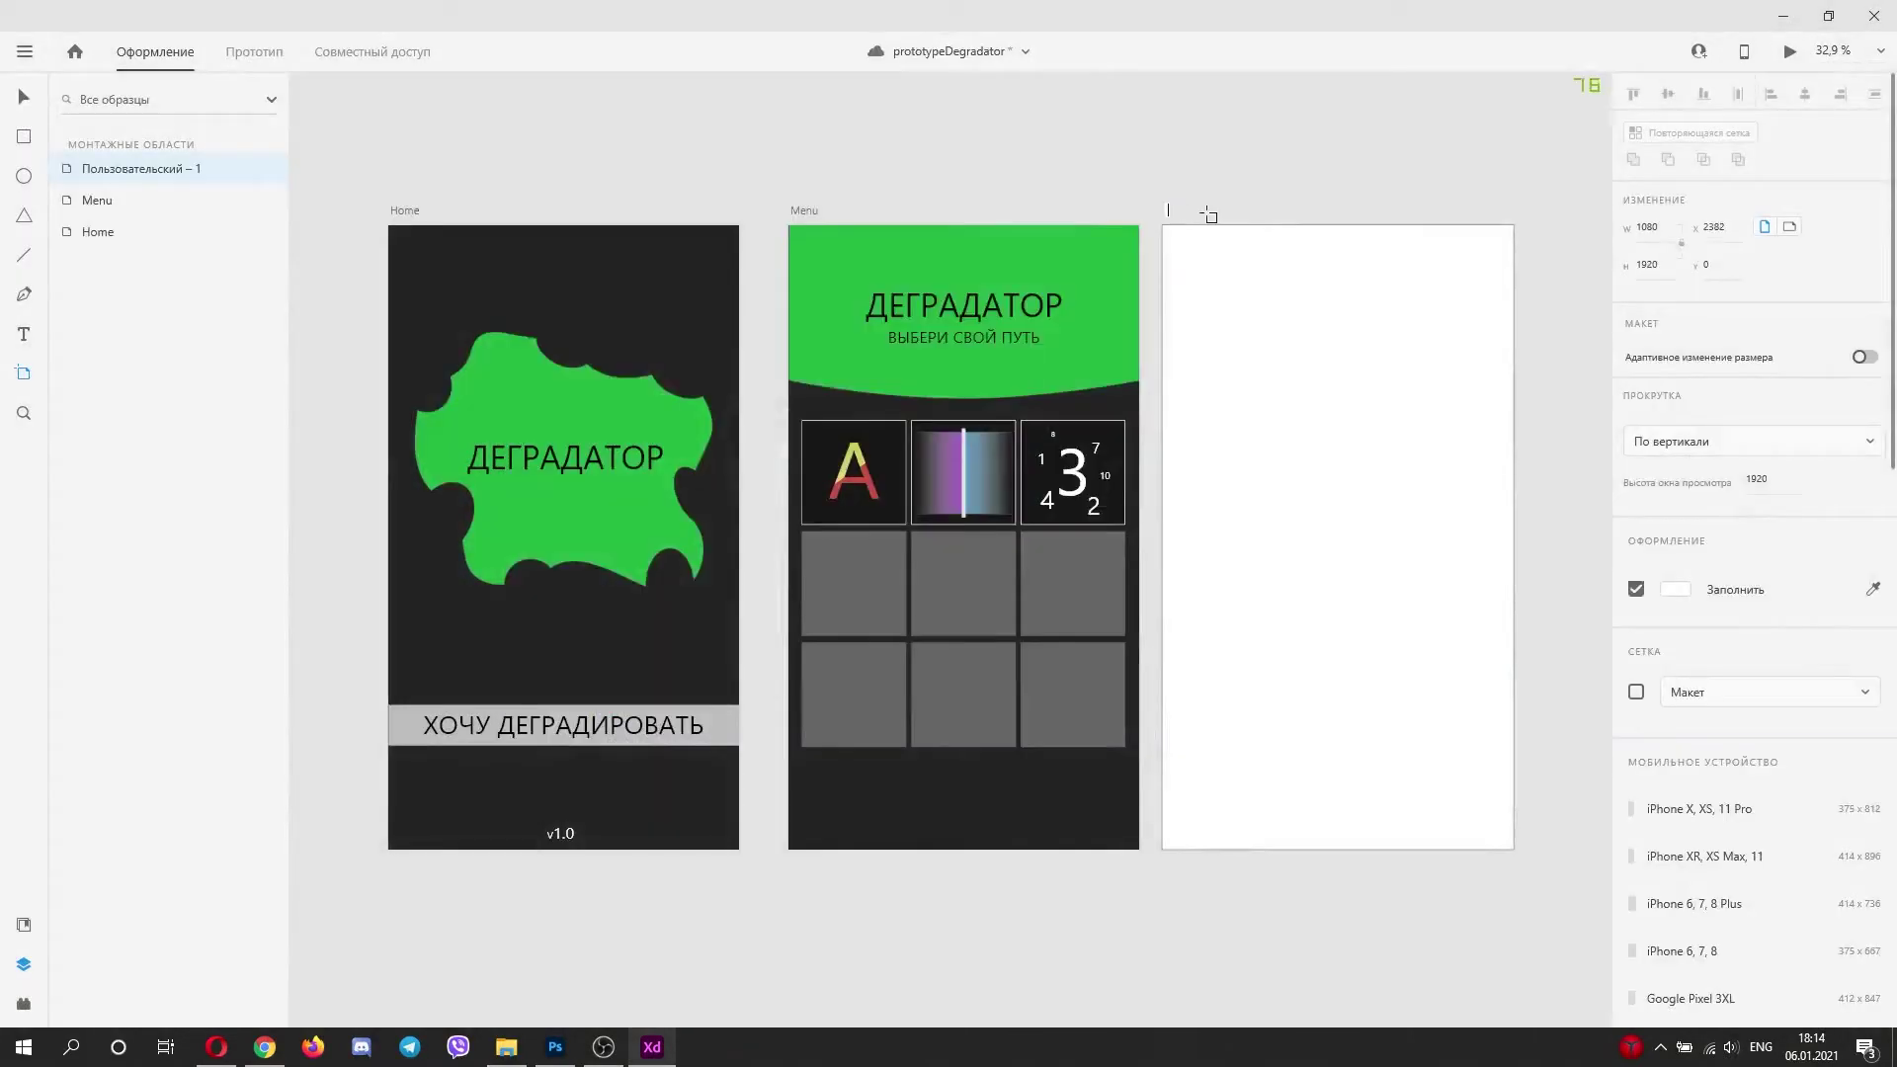
Step: Name the new blank artboard Game1 and fill it with #232323 sampled from the Menu artboard's background
type("Game1")
key("Return")
left_click(24, 97)
middle_click_drag(1402, 402, 1122, 411)
left_click(1675, 627)
left_click(1604, 711)
left_click(728, 854)
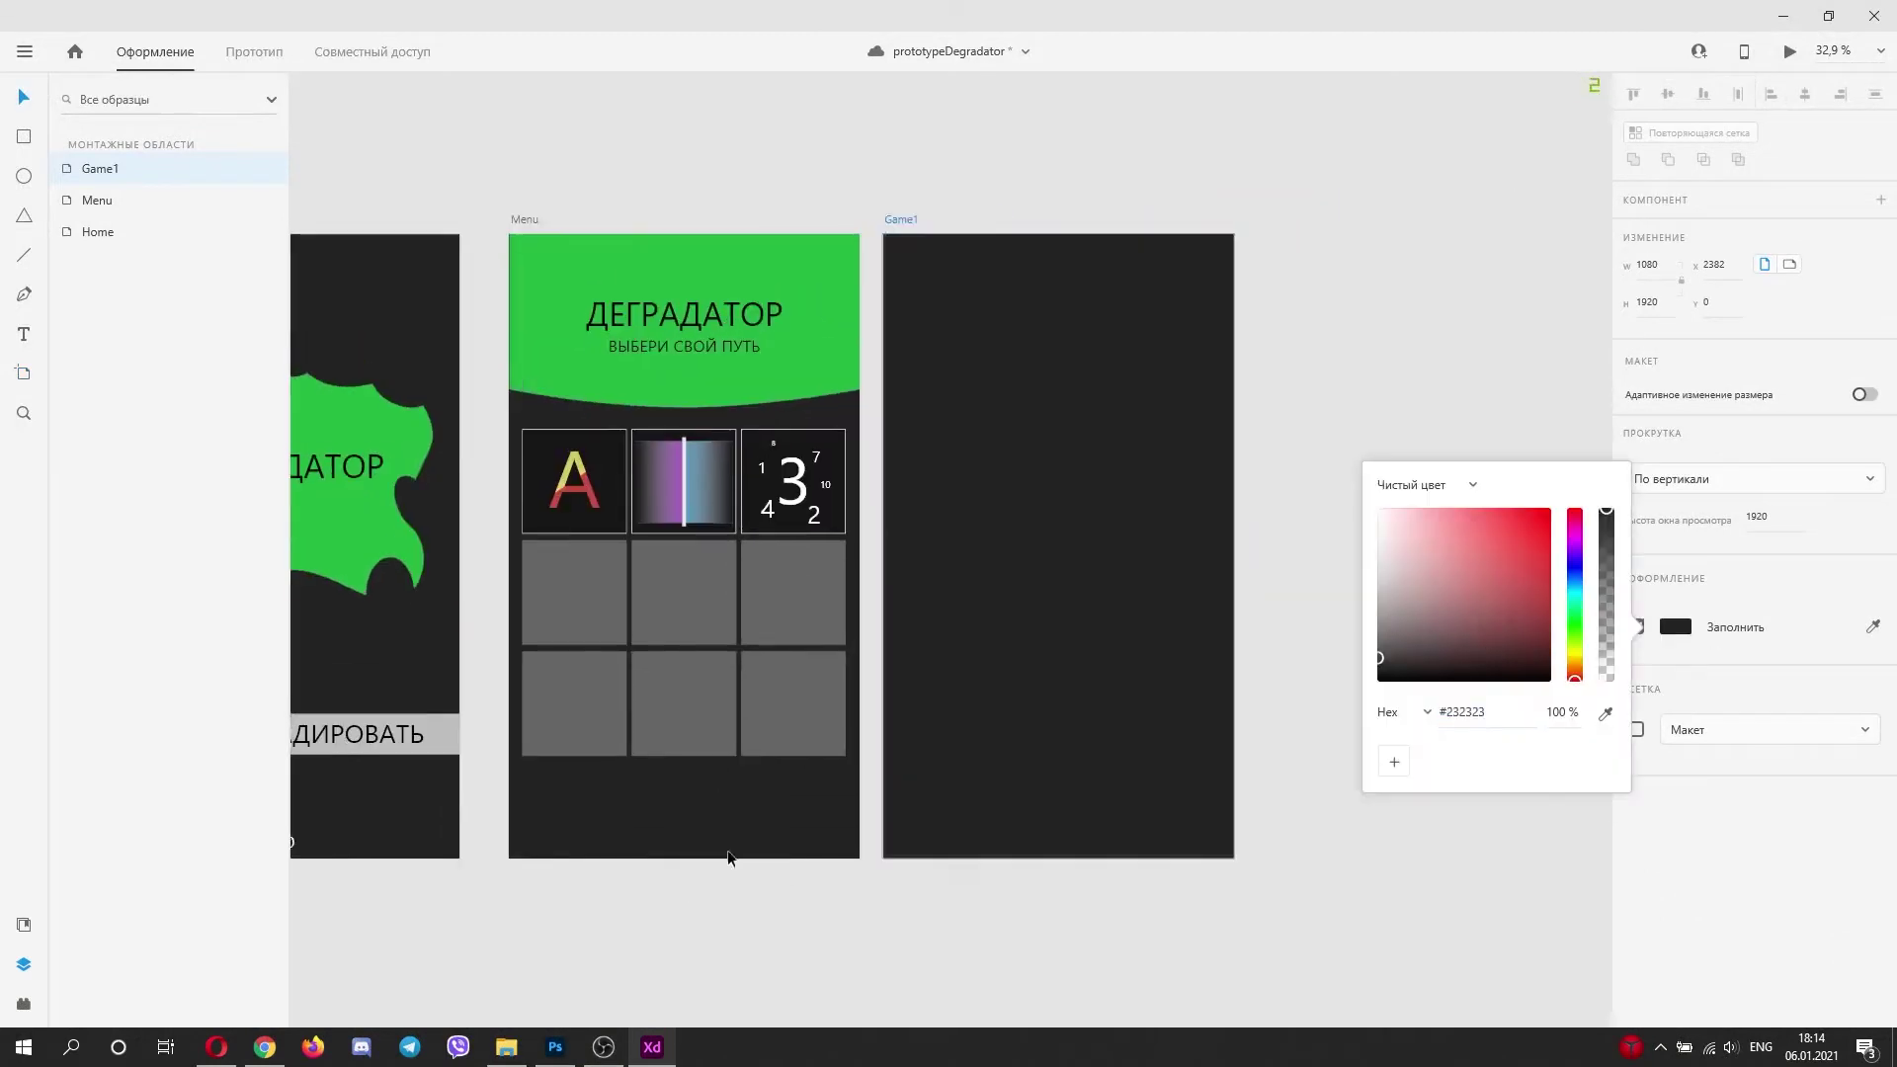
Step: Add the text GAME 1 to the Game1 artboard at font size 100
left_click(24, 334)
left_click(972, 564)
left_click(1044, 569)
left_click(1636, 611)
type("100")
key("Return")
key("BackSpace")
key("super+space")
type("g")
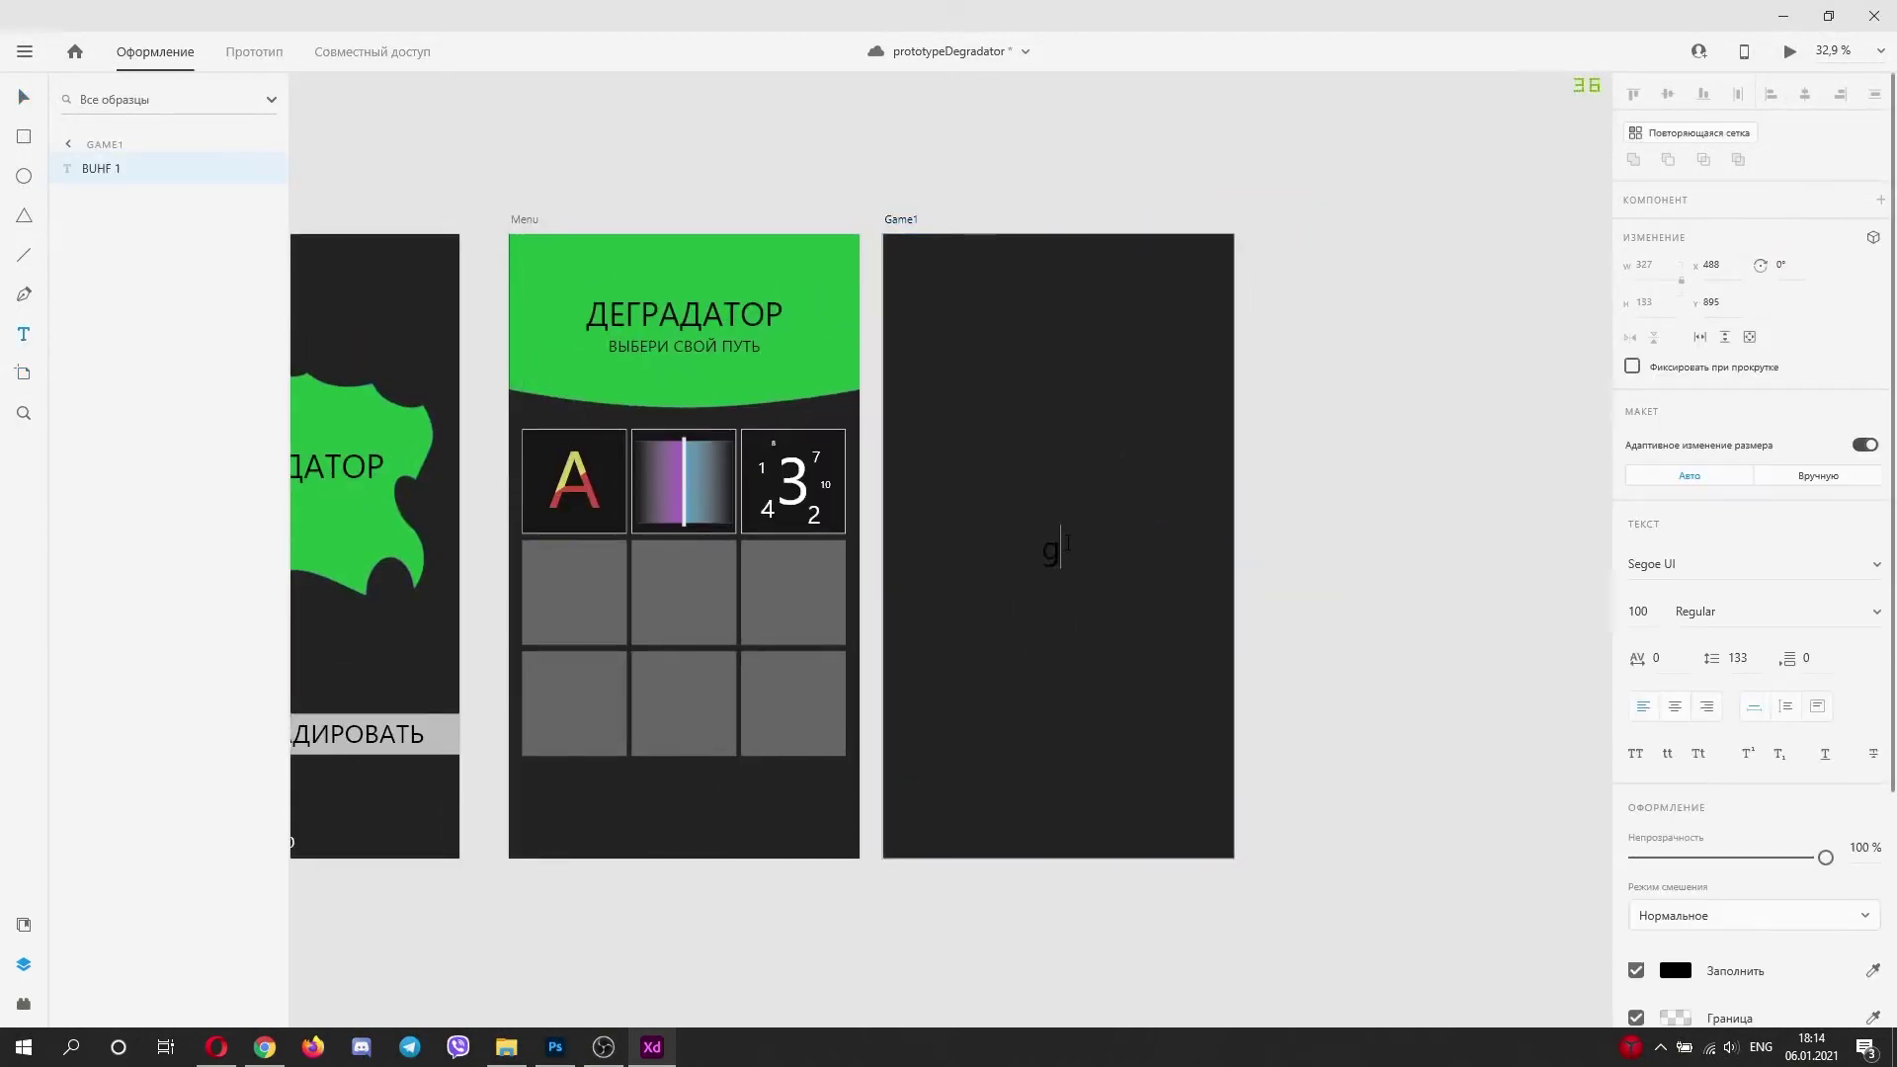
key("Escape")
Step: Colour the GAME 1 text white and centre it horizontally on its artboard
left_click(1675, 970)
left_click(1379, 742)
left_click_drag(1096, 548, 1056, 551)
left_click(1124, 553)
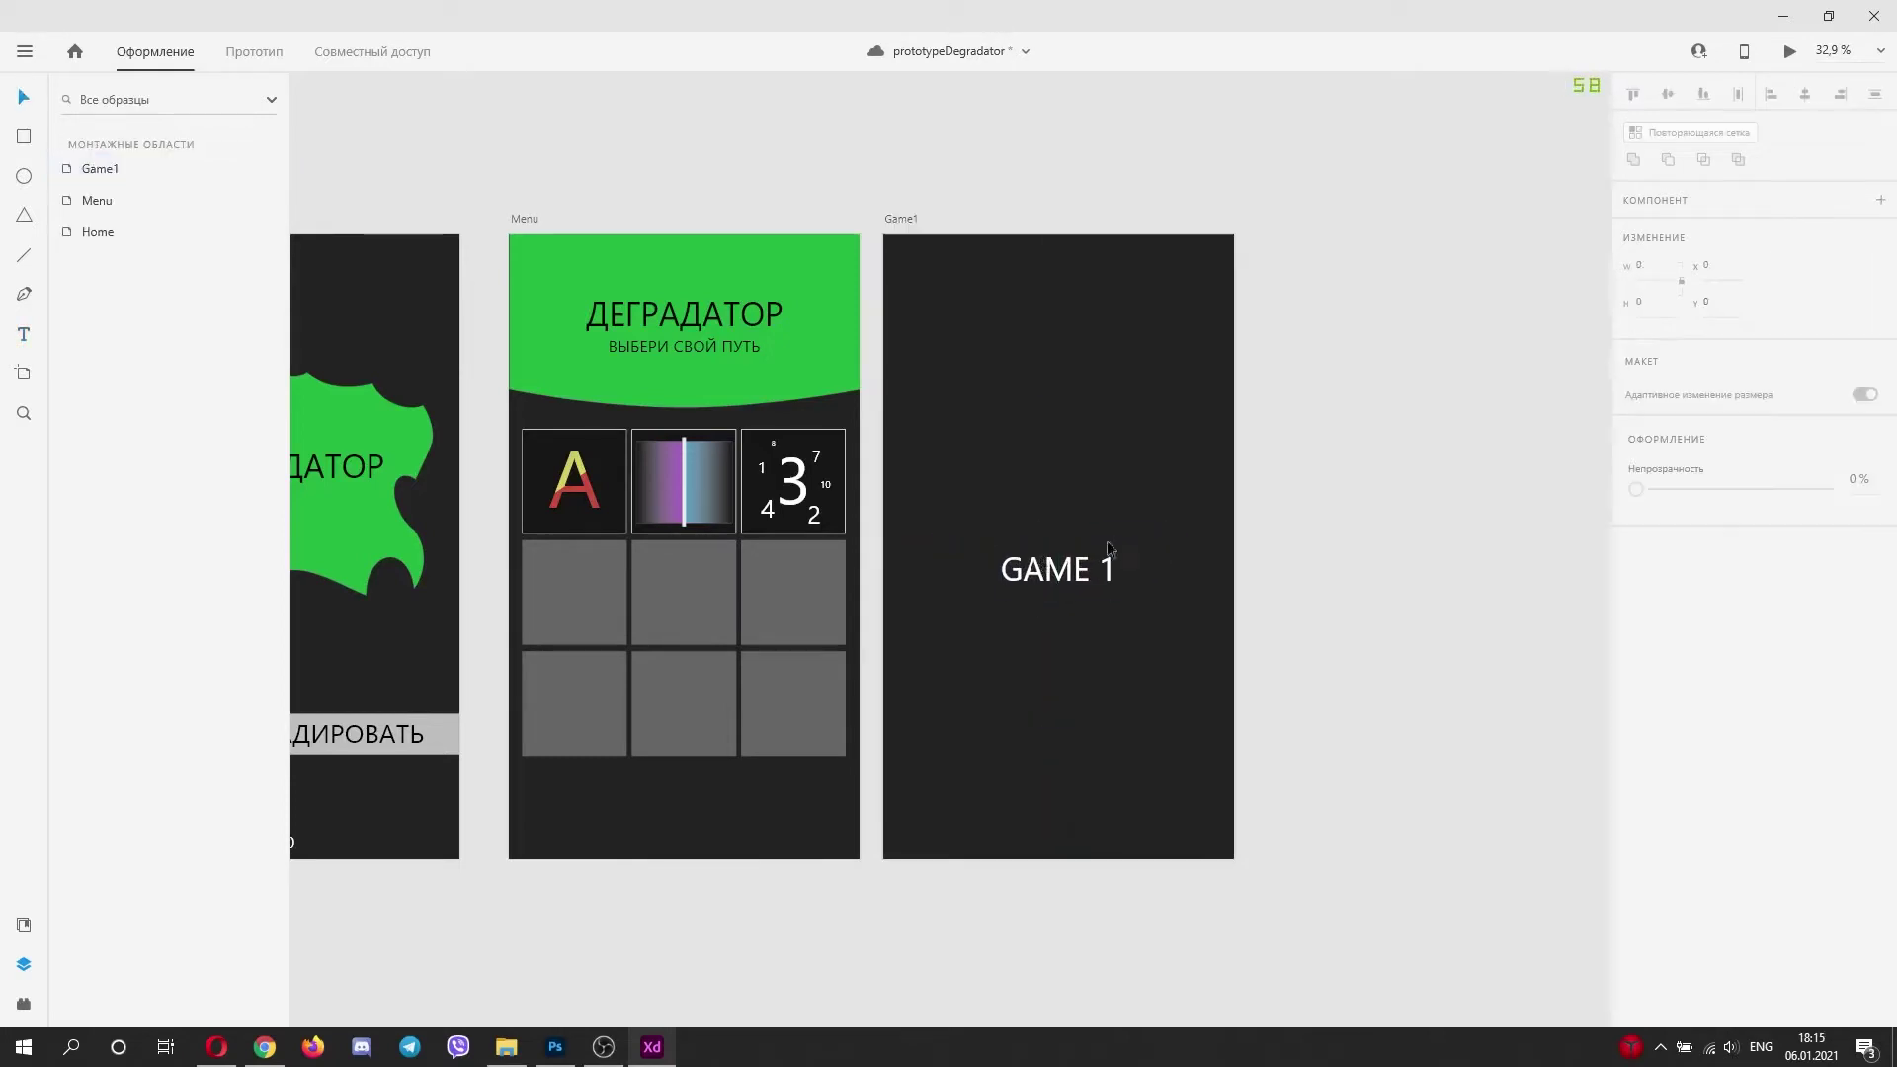
Step: Duplicate the Game1 artboard
scroll(1225, 440, "down", 2, "ctrl")
left_click(1111, 377)
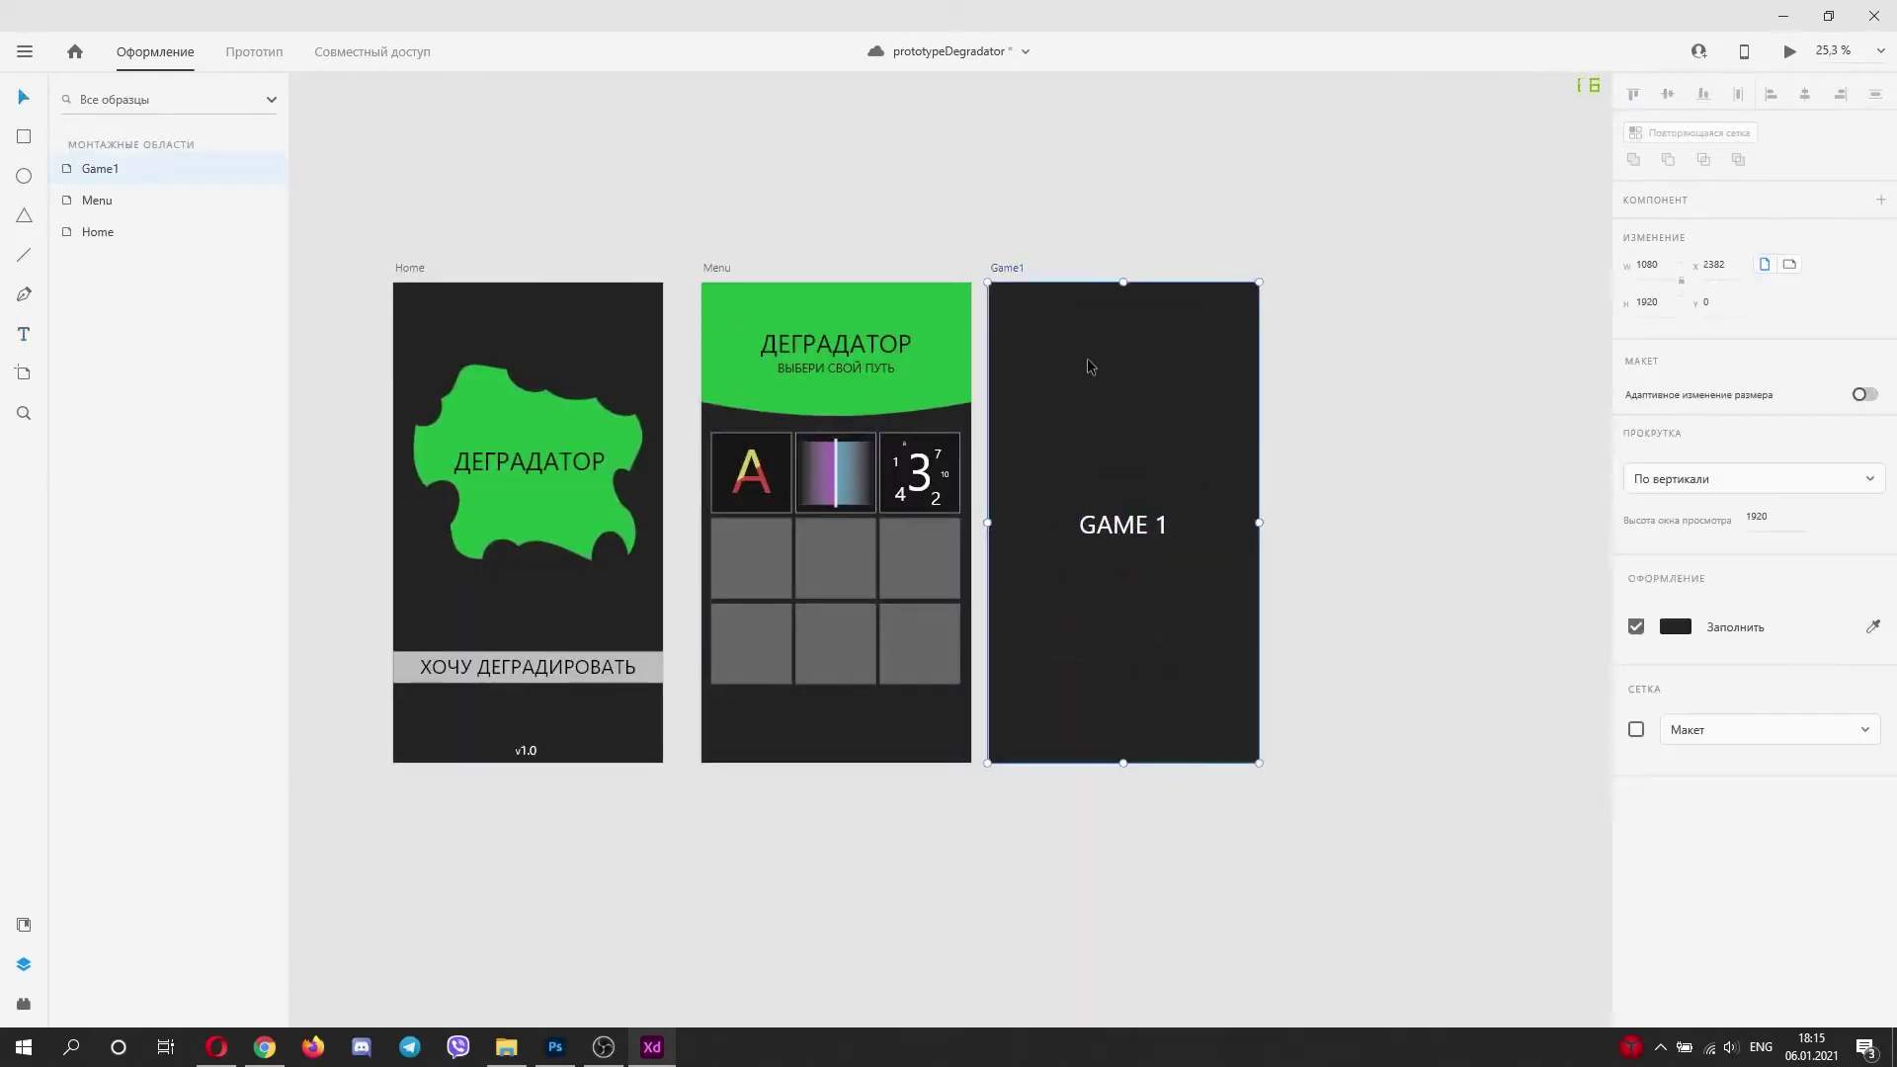
key("ctrl+d")
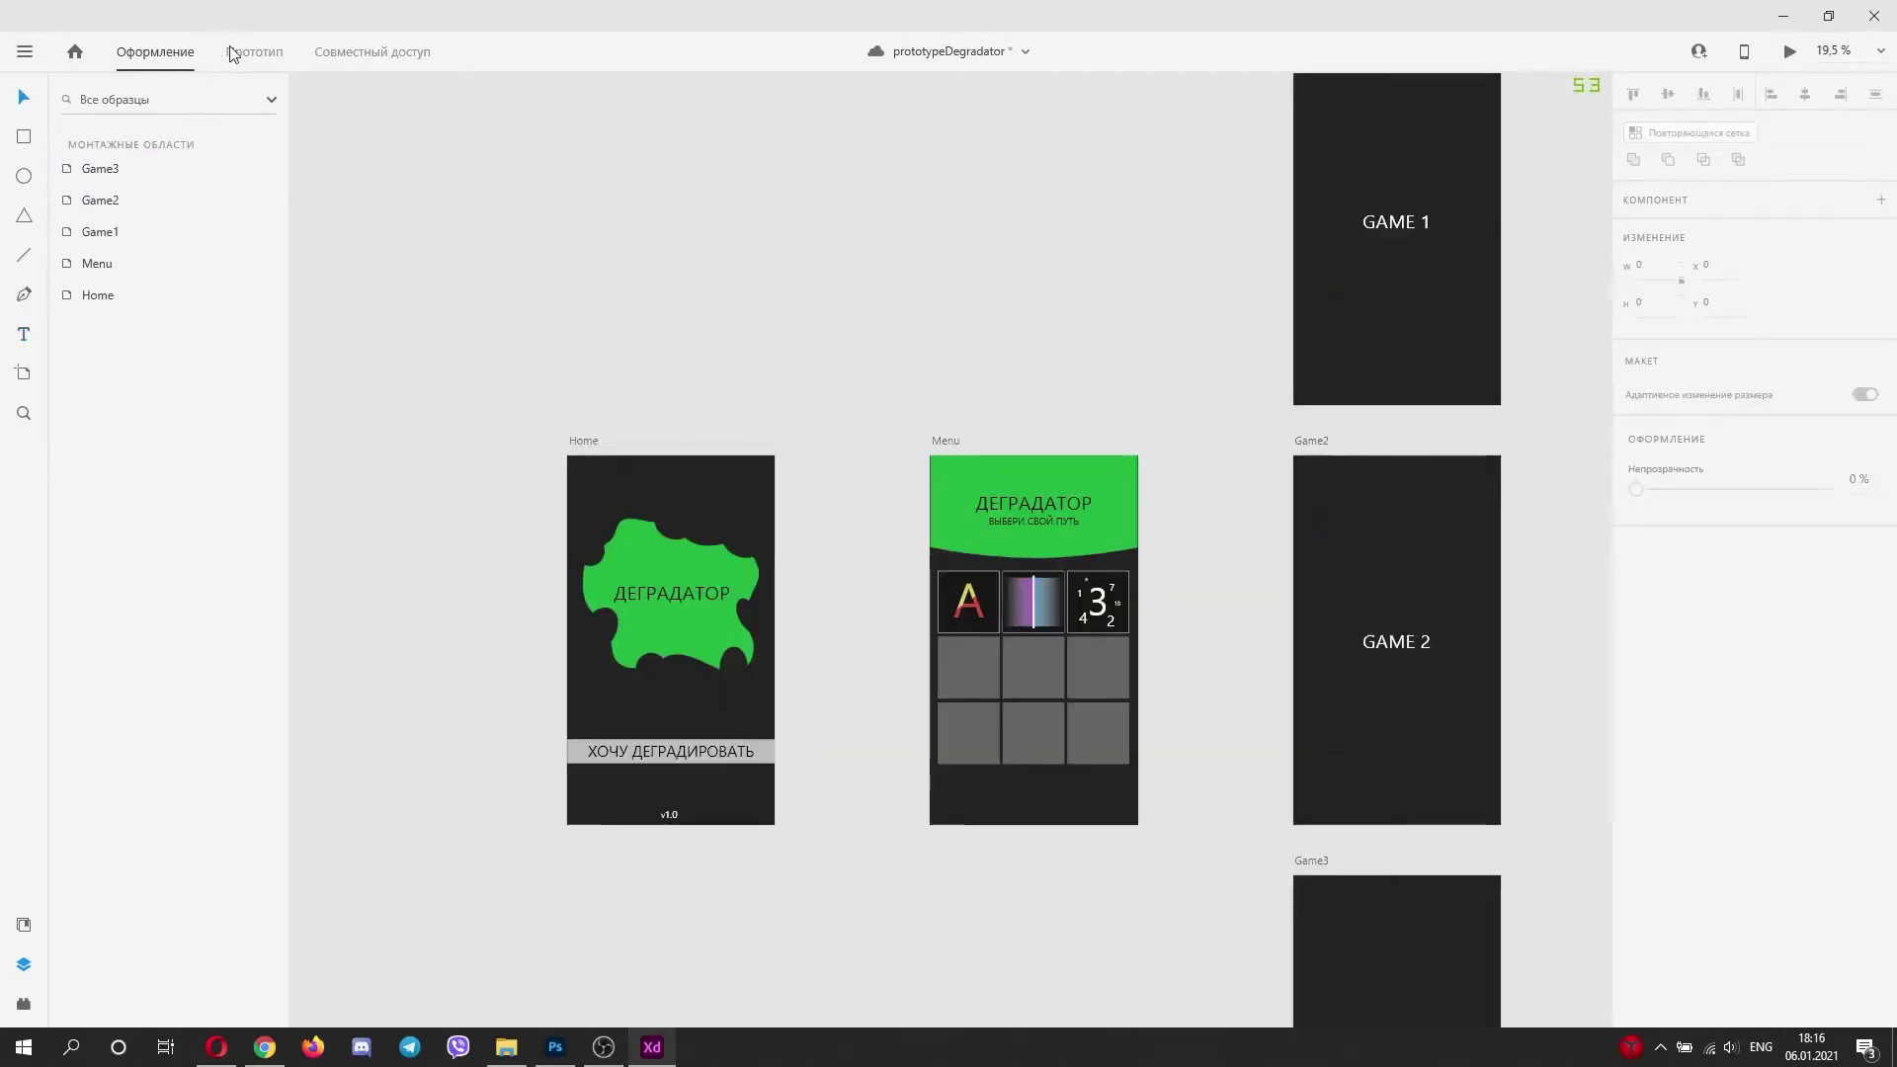
Step: In Prototype mode, link the ХОЧУ ДЕГРАДИРОВАТЬ button's rectangle on Home to the Menu artboard
left_click(252, 52)
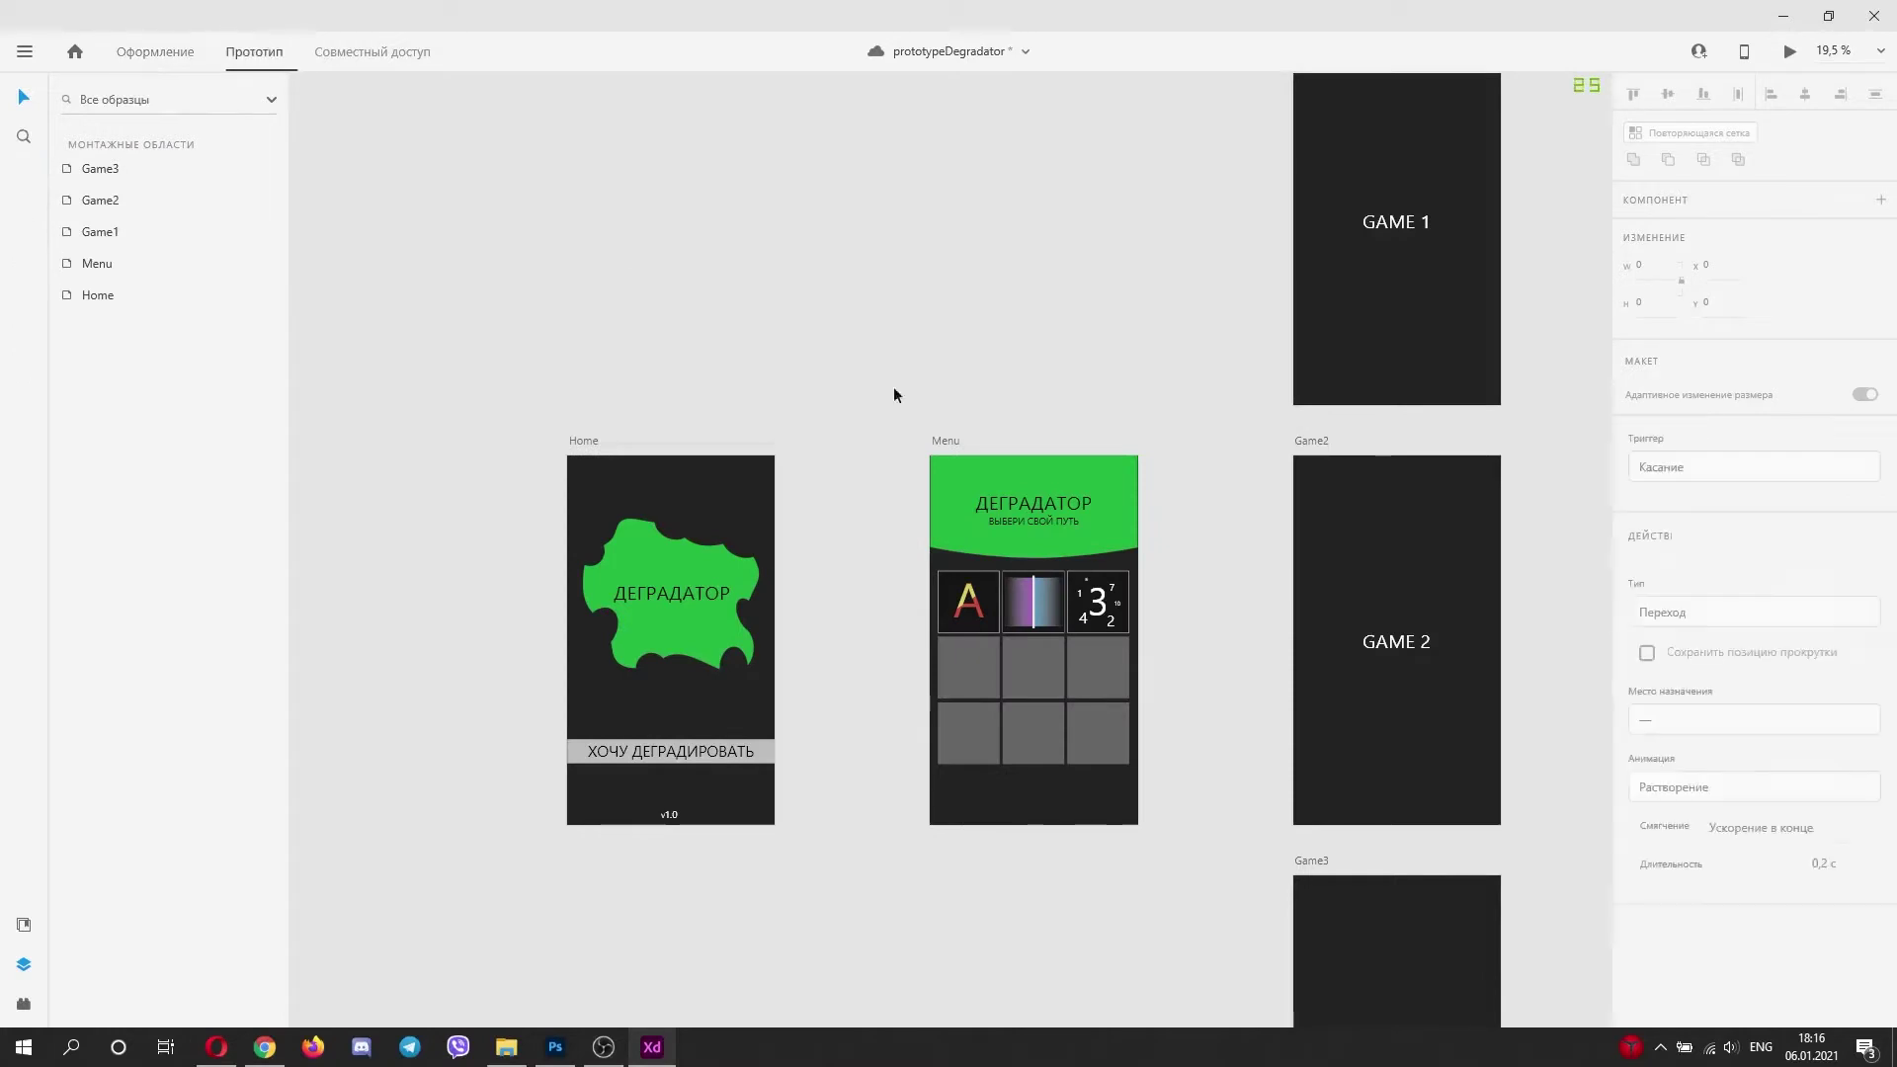
middle_click_drag(875, 563, 785, 416)
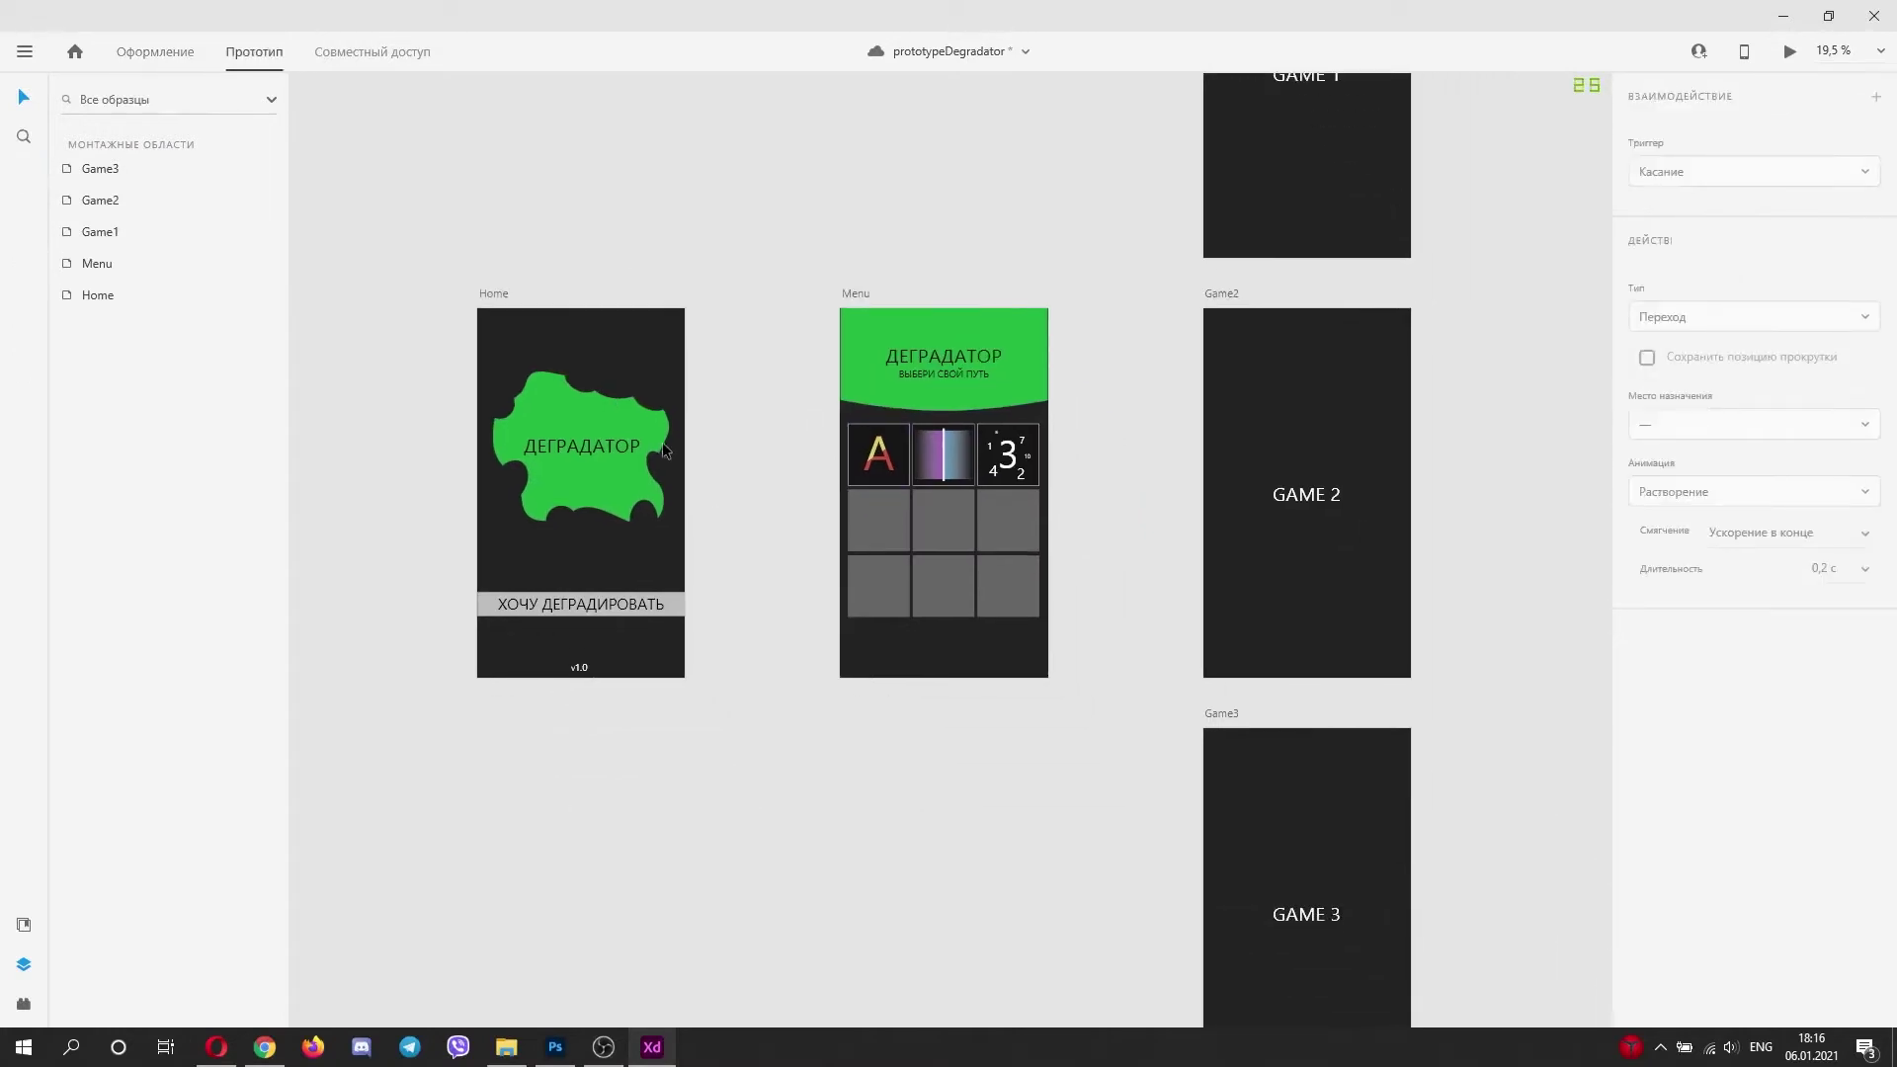
left_click(673, 365)
left_click(596, 604)
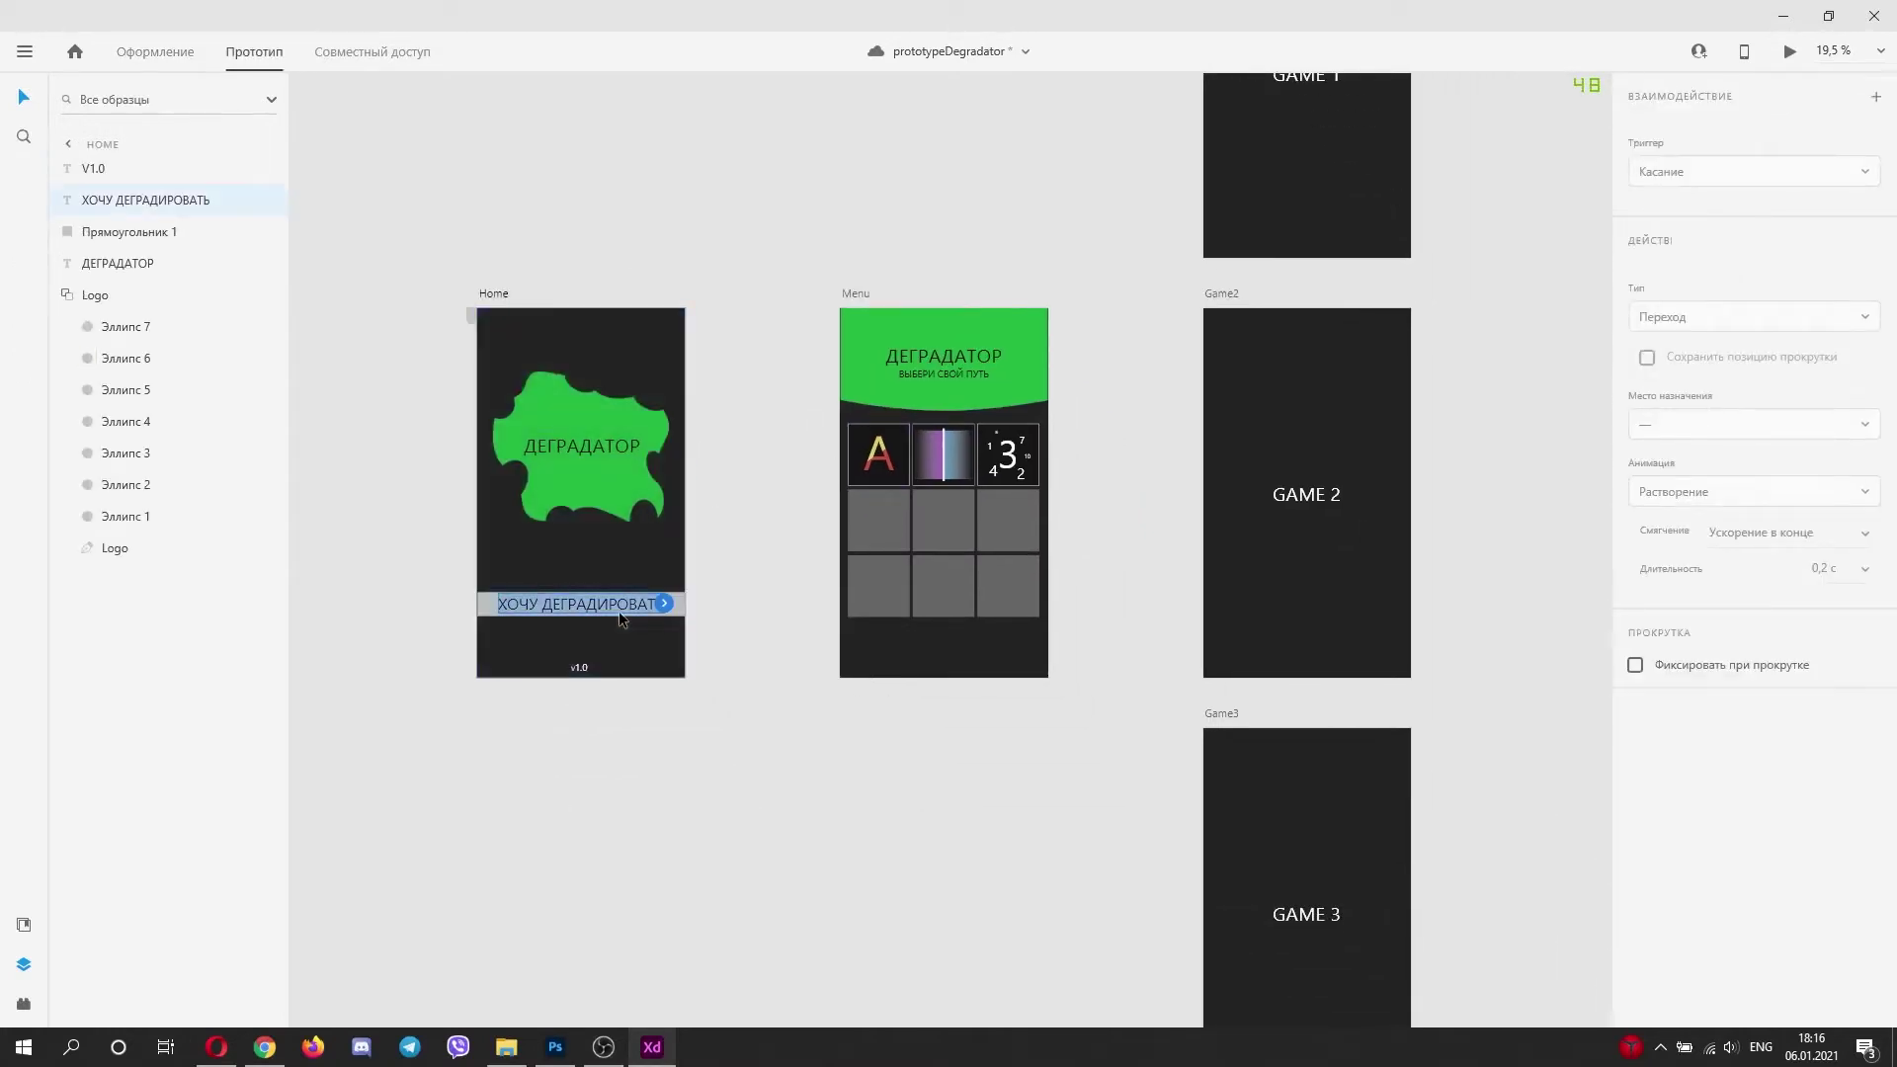
left_click(679, 610)
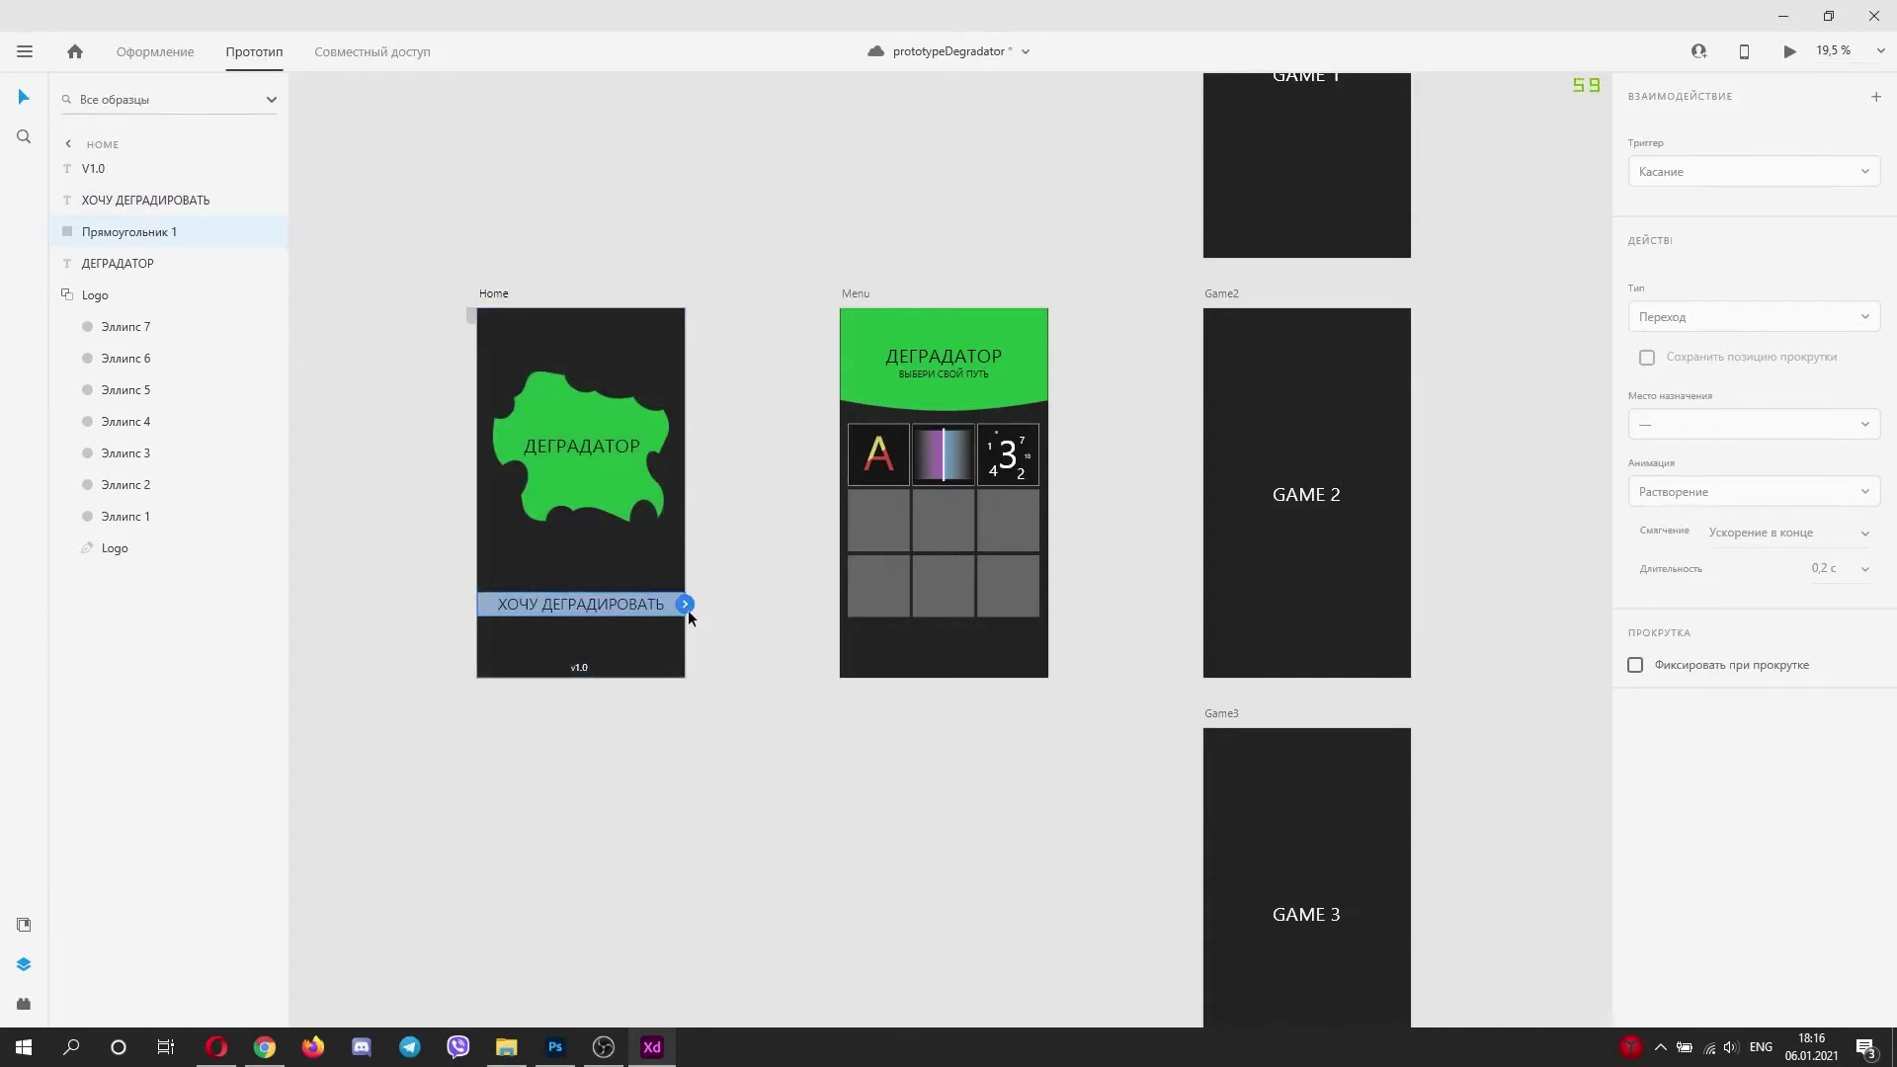
left_click_drag(900, 655, 898, 652)
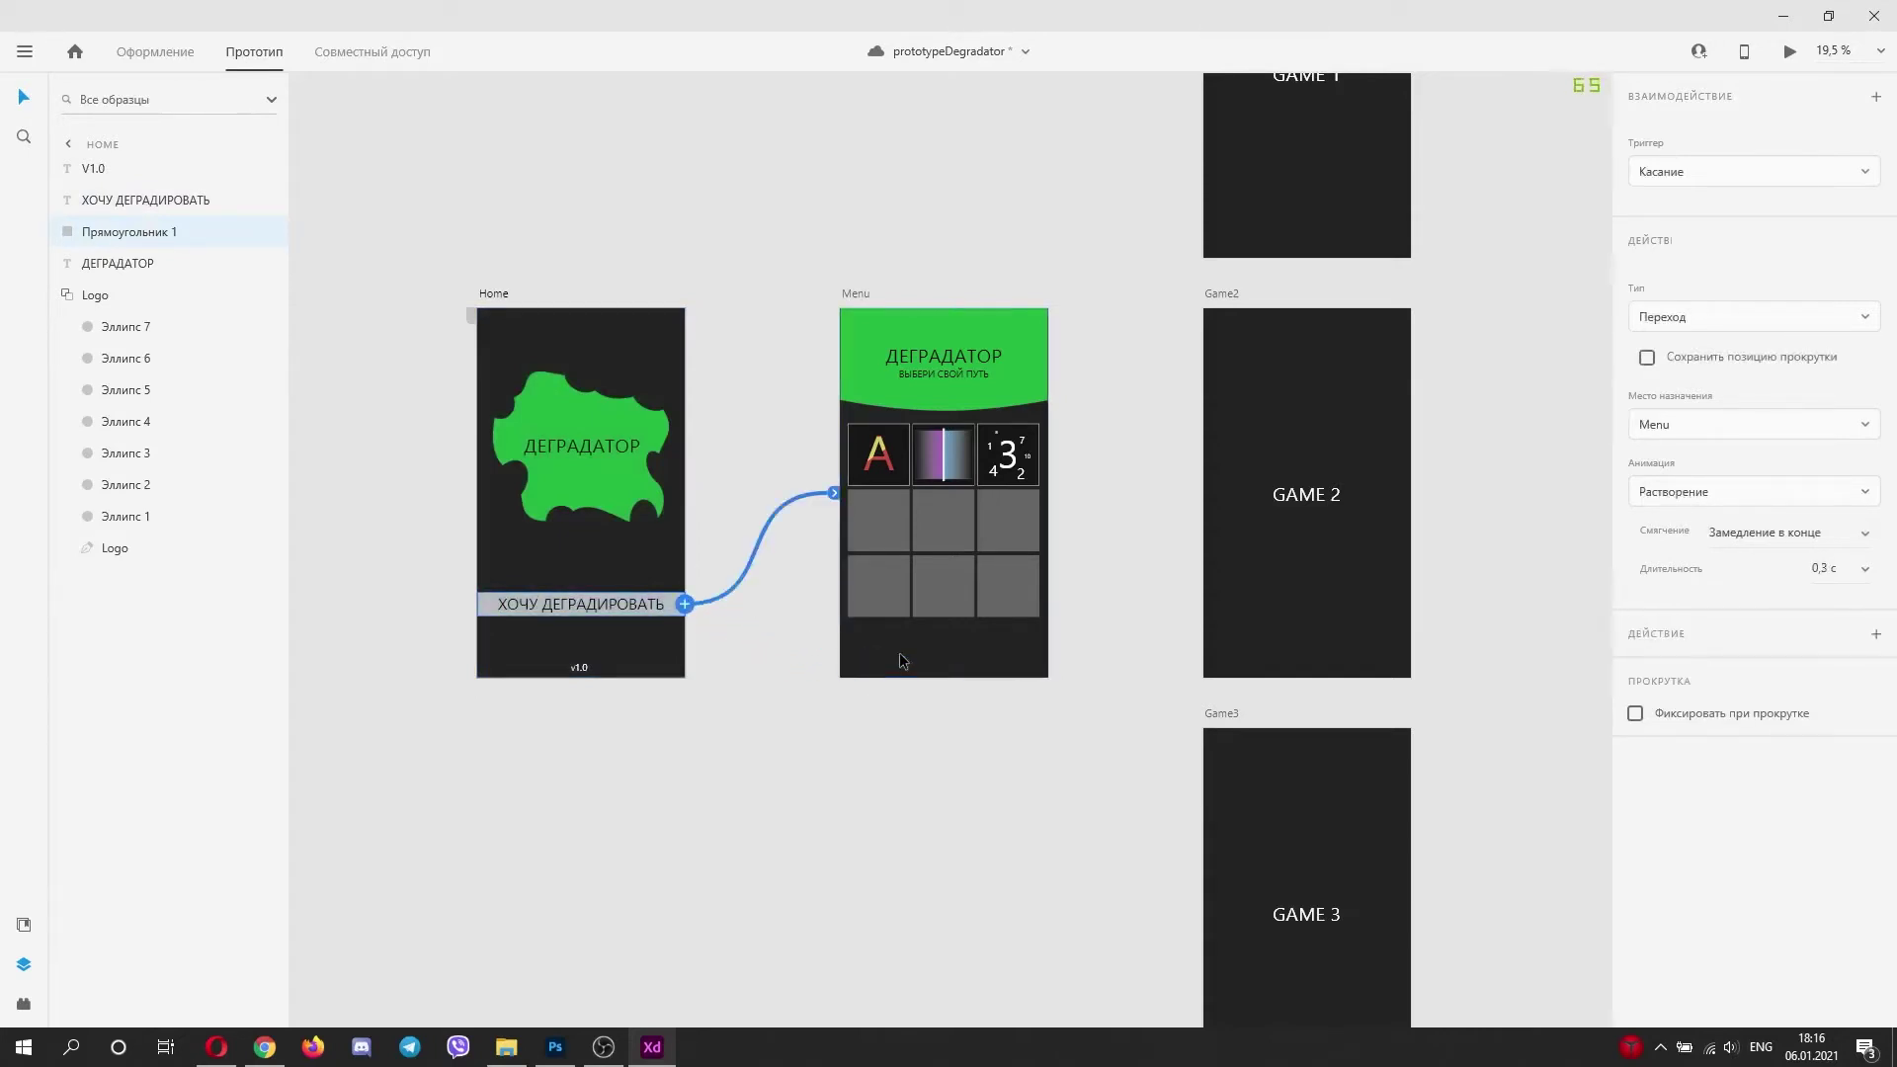
Step: Link the A tile on Menu to the Game1 artboard and the numbers tile to the Game3 artboard
scroll(763, 456, "right", 3)
scroll(751, 480, "up", 1)
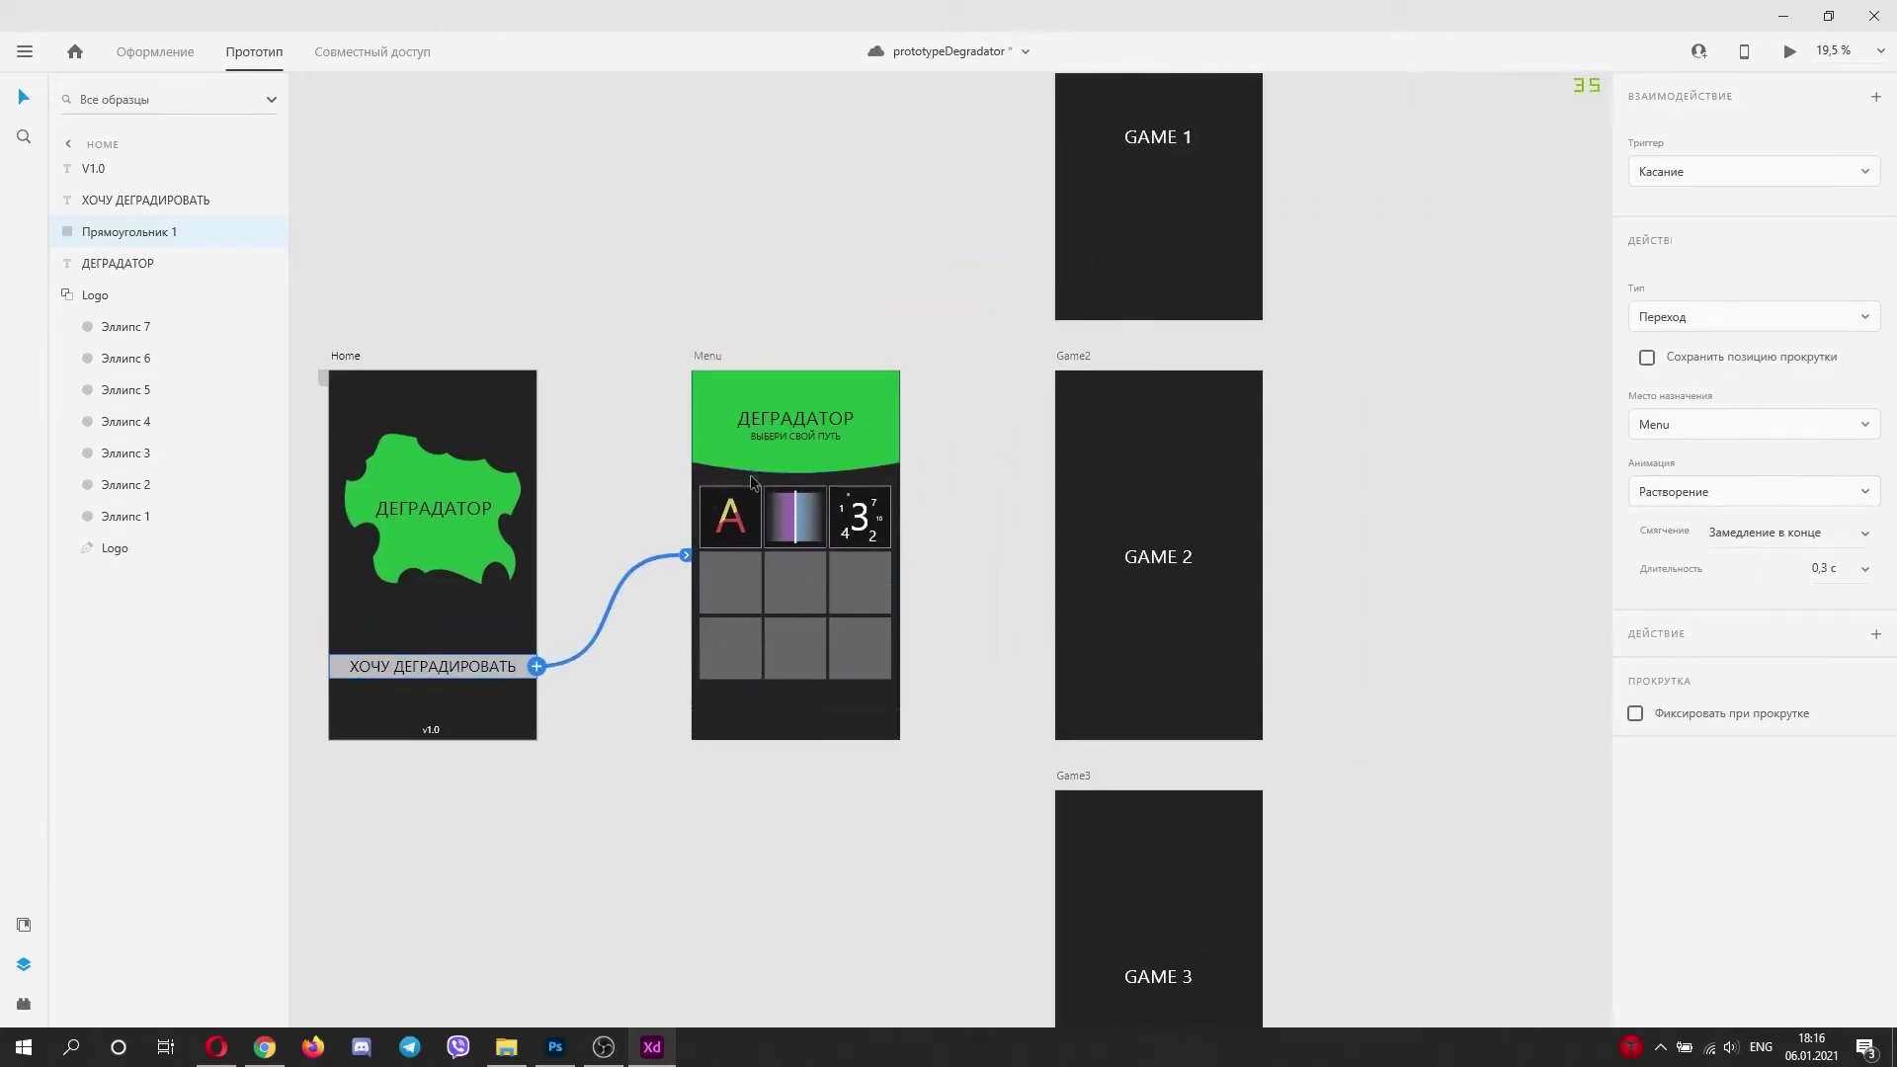
left_click(756, 500)
left_click_drag(761, 514, 1136, 247)
left_click(860, 517)
left_click_drag(891, 517, 1087, 921)
Step: Link the Game3 artboard back to the Menu artboard
scroll(1014, 563, "down", 5)
scroll(1015, 572, "up", 5)
scroll(1071, 587, "down", 3)
left_click(1298, 876)
left_click_drag(865, 614, 855, 584)
Step: Link the Game2 and Game1 artboards back to the Menu artboard
left_click(1215, 588)
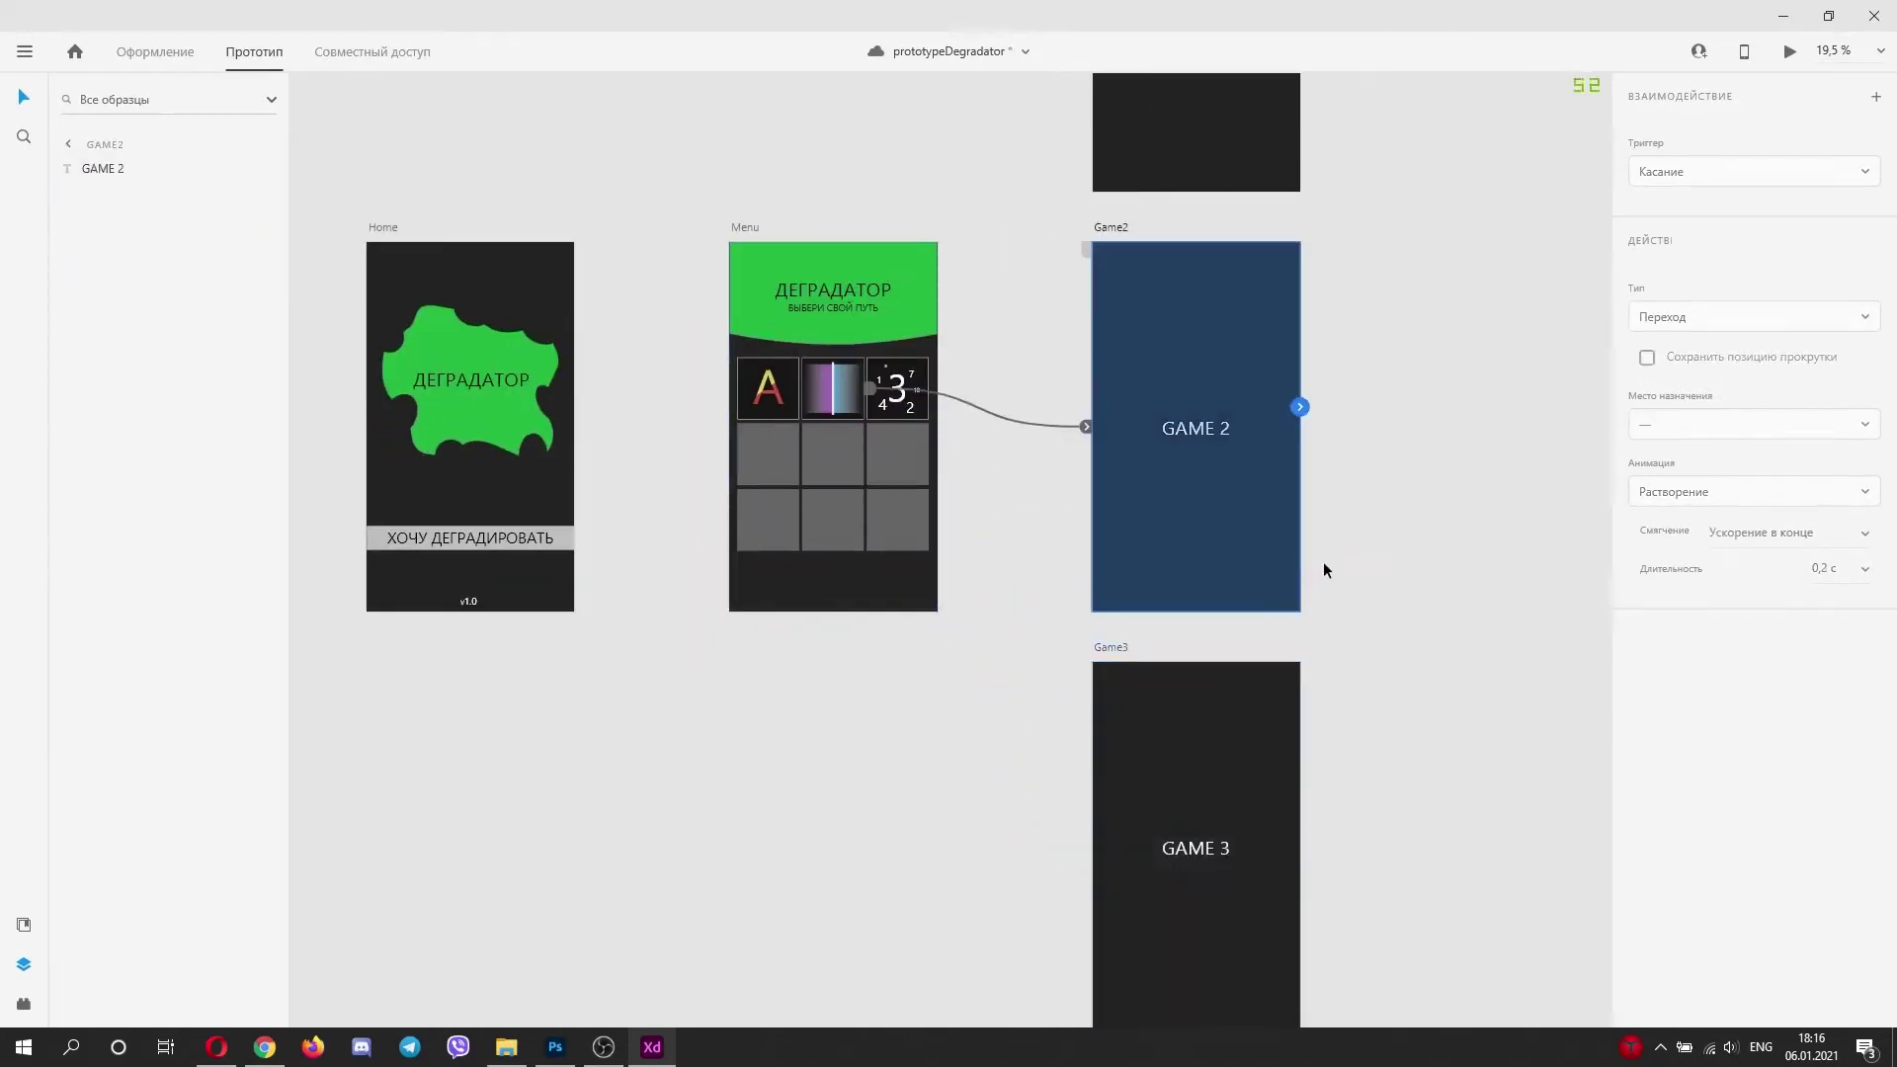
left_click_drag(1299, 406, 899, 558)
scroll(899, 558, "up", 3)
left_click(1298, 249)
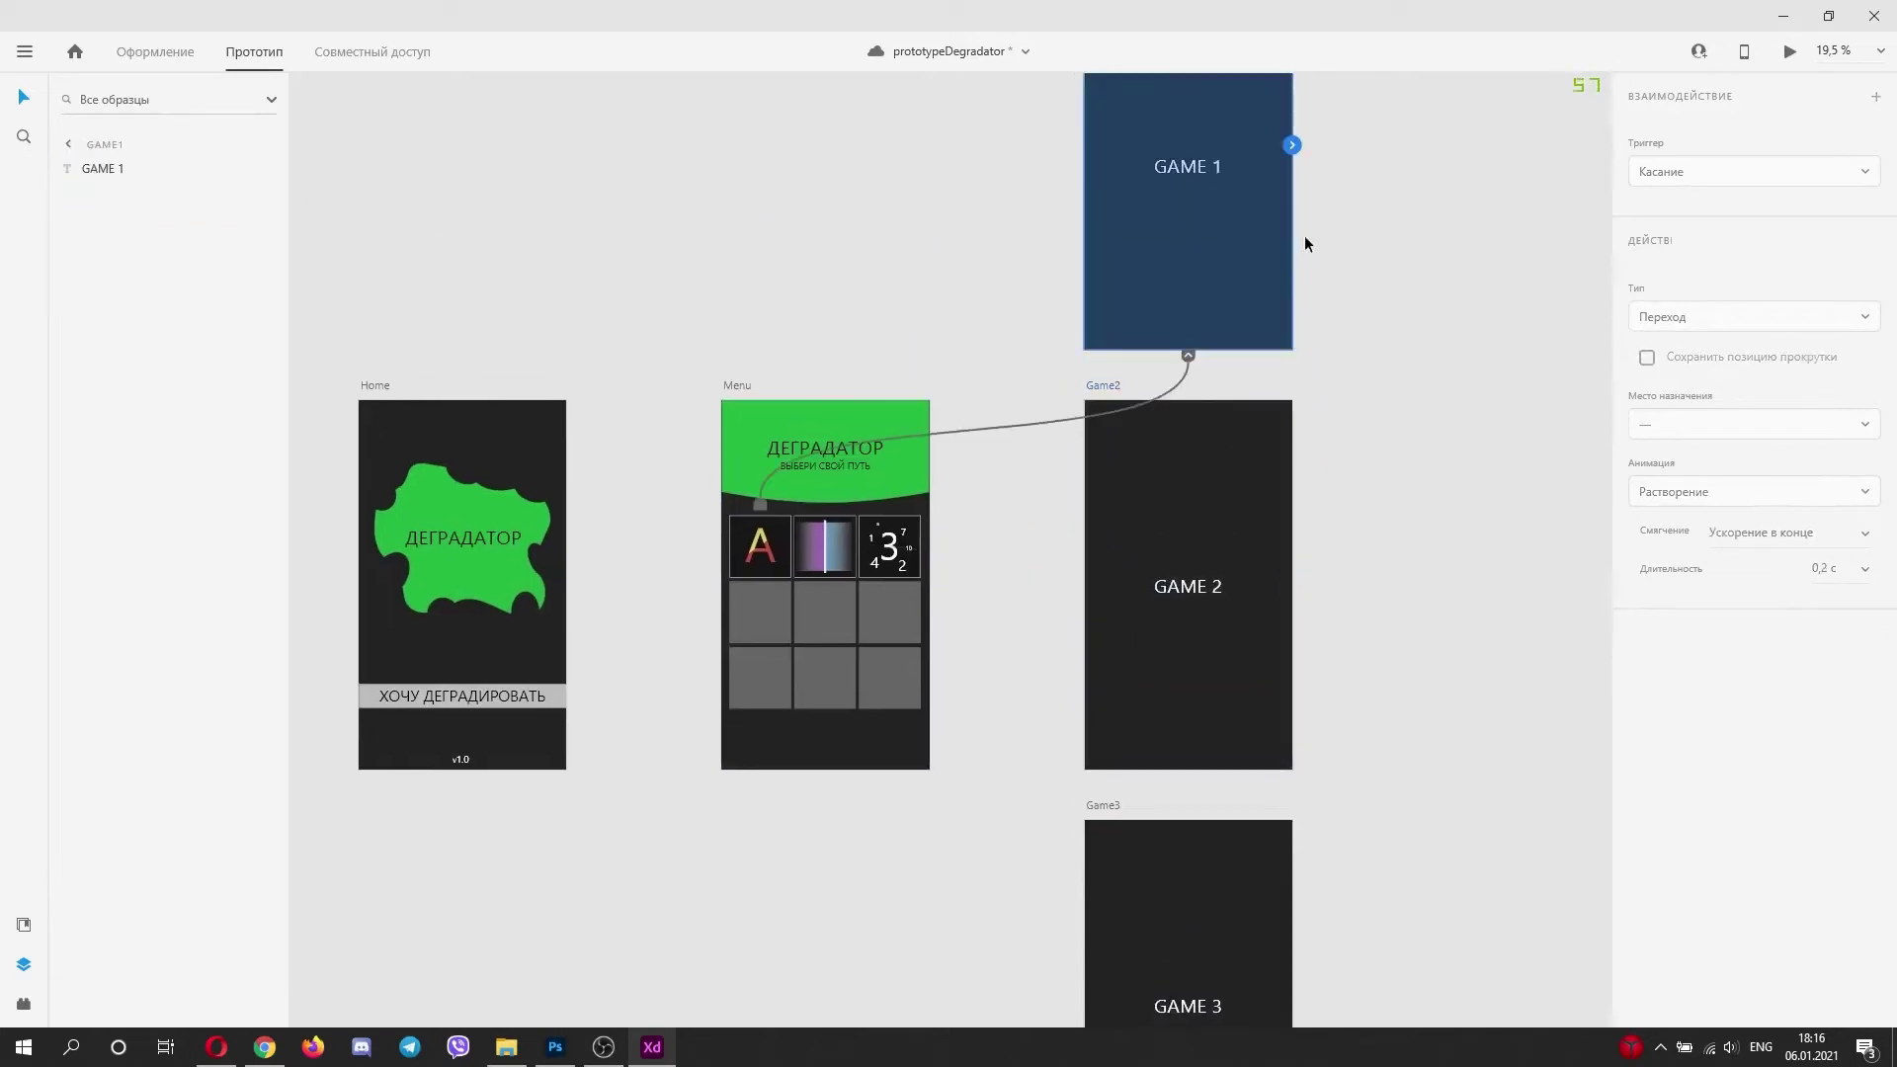
scroll(1294, 267, "up", 3)
left_click_drag(1167, 572, 842, 865)
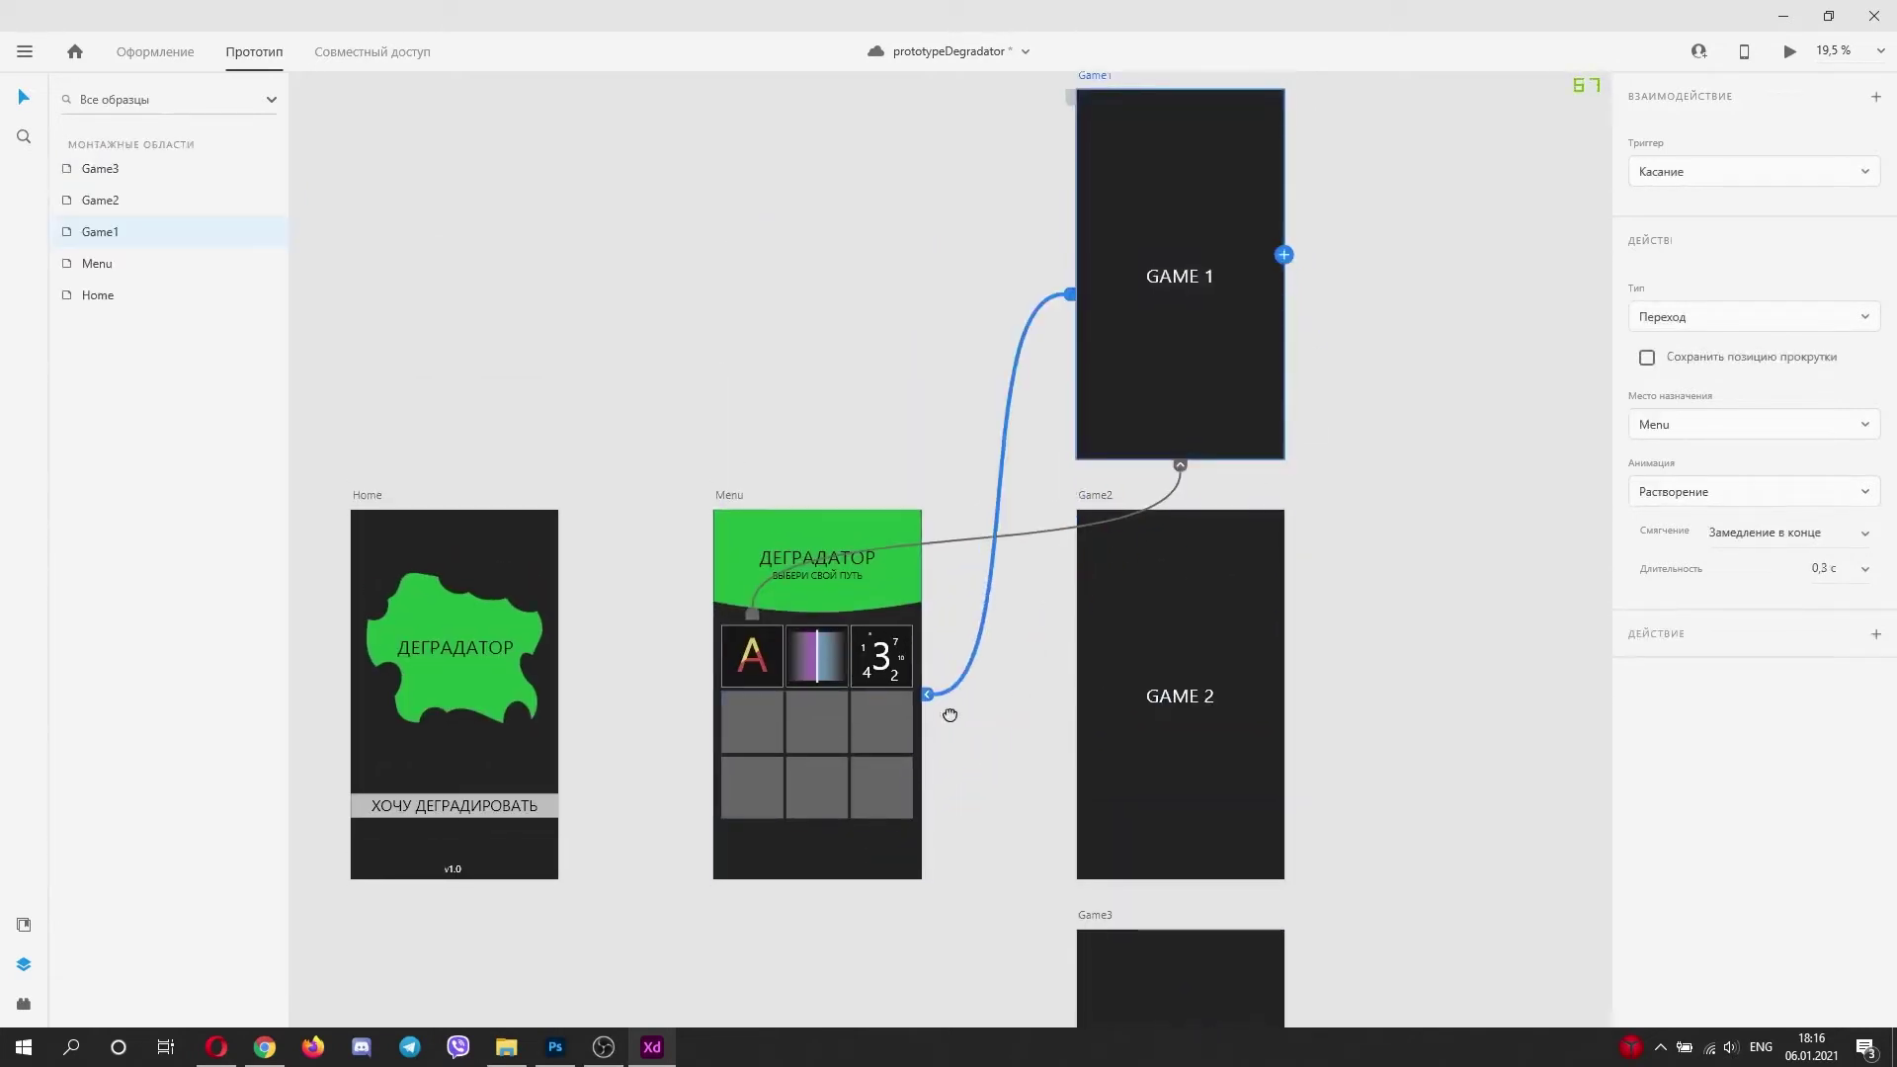
Step: Preview the prototype full screen from the Home artboard, testing the links to Menu, into Game 1 and back to Menu
middle_click_drag(950, 713, 957, 573)
left_click(1004, 596)
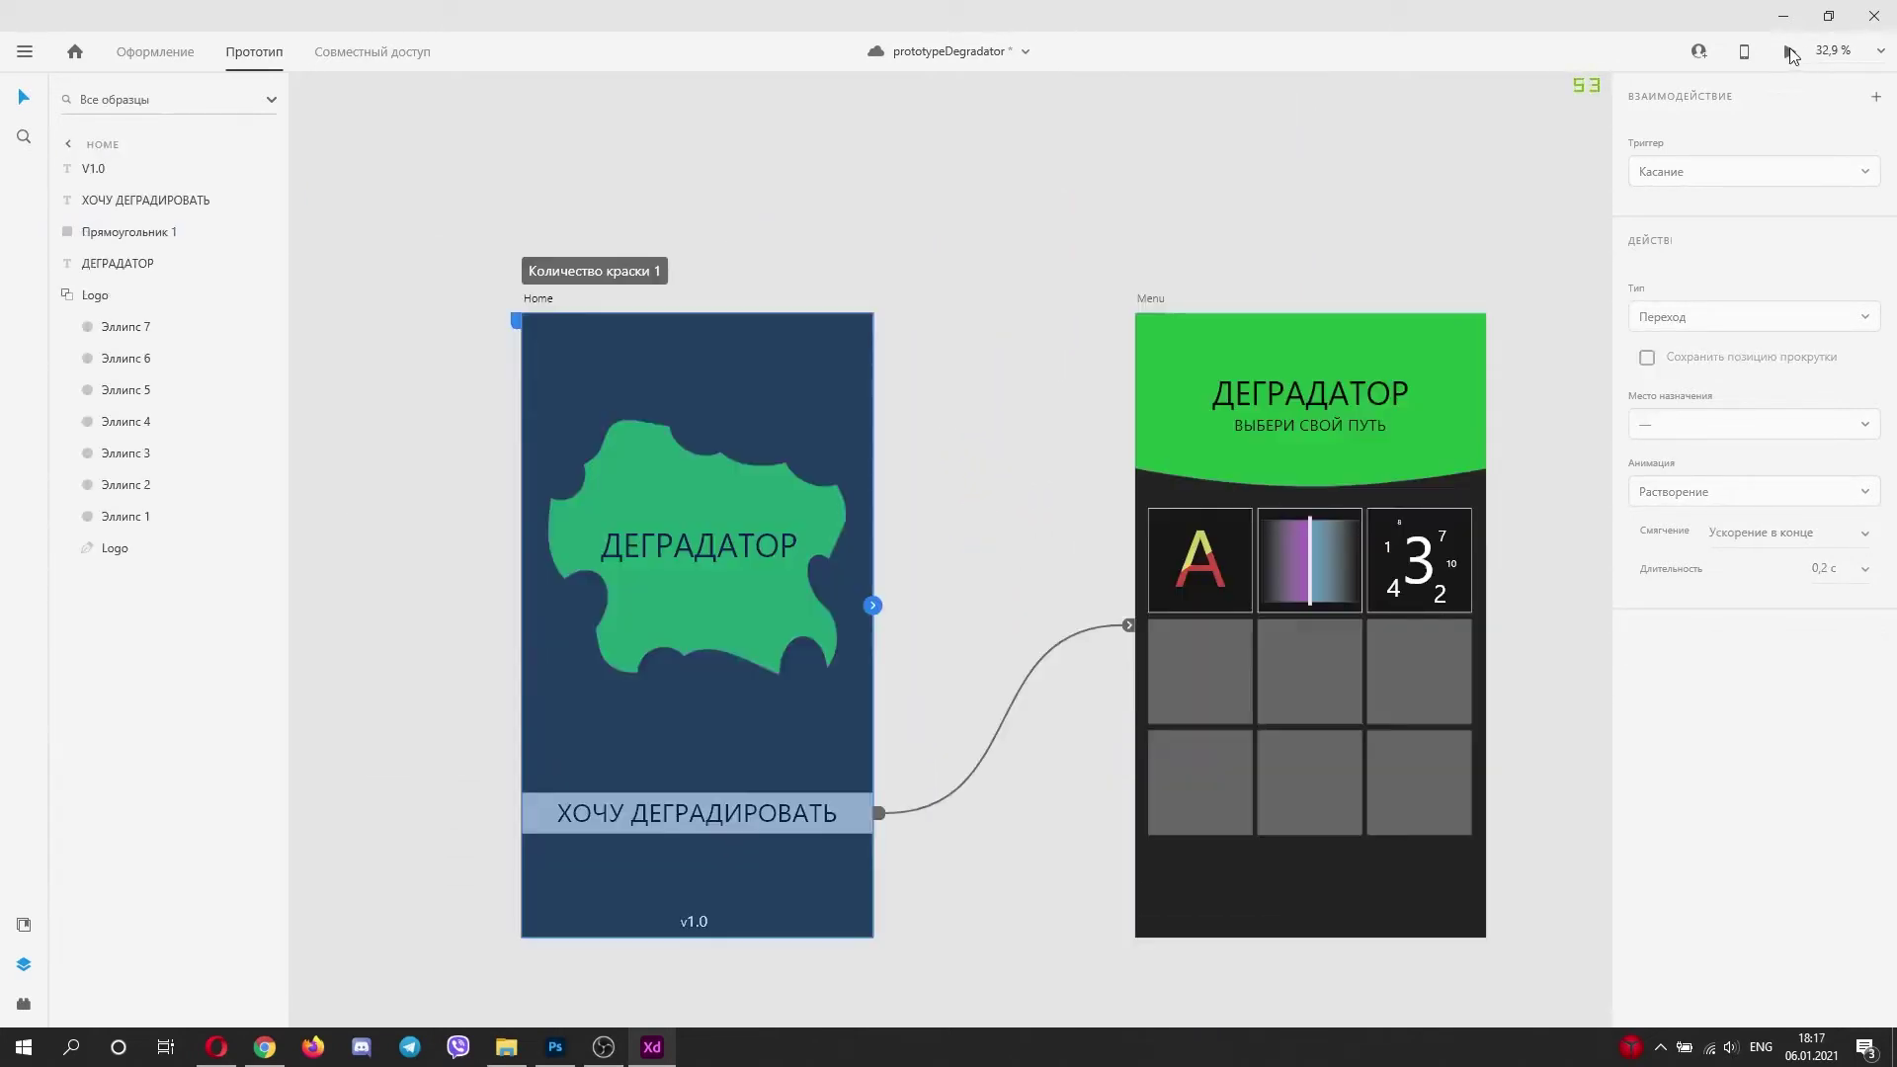
left_click(1789, 51)
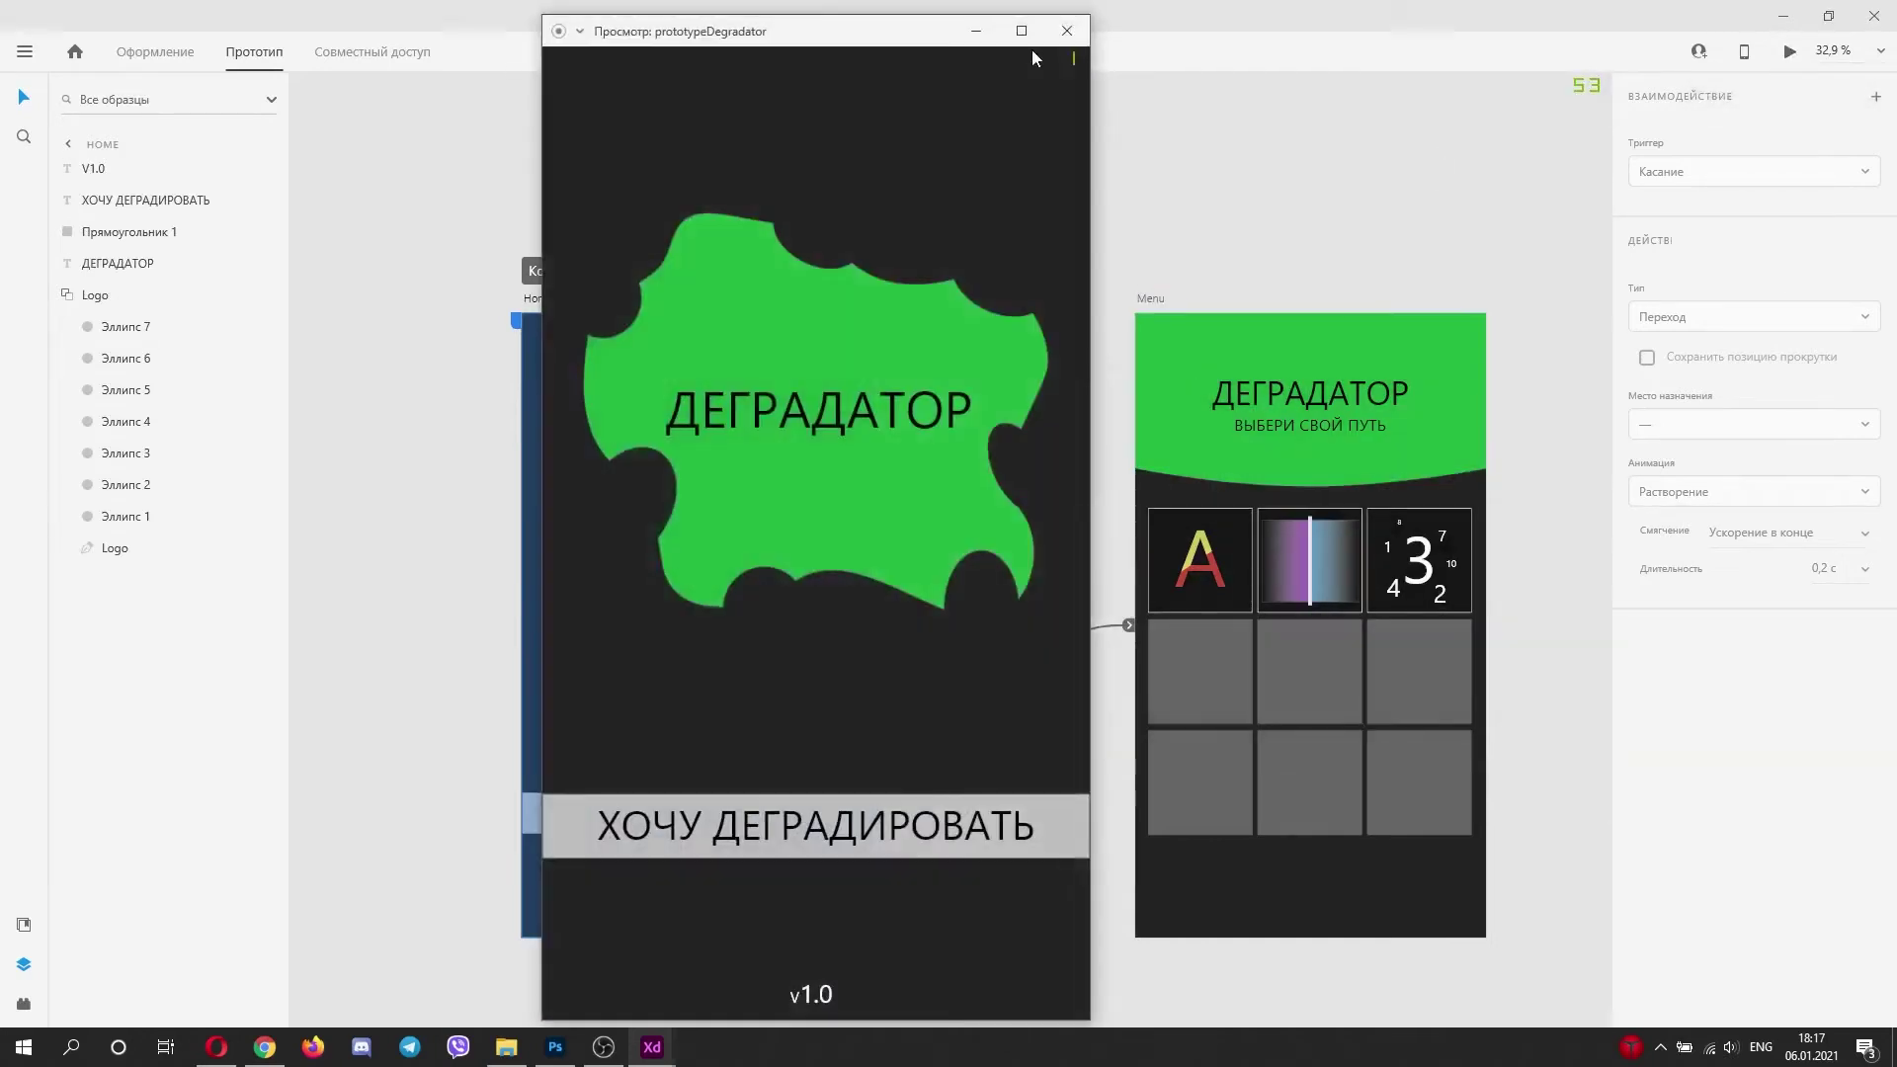
left_click(1022, 31)
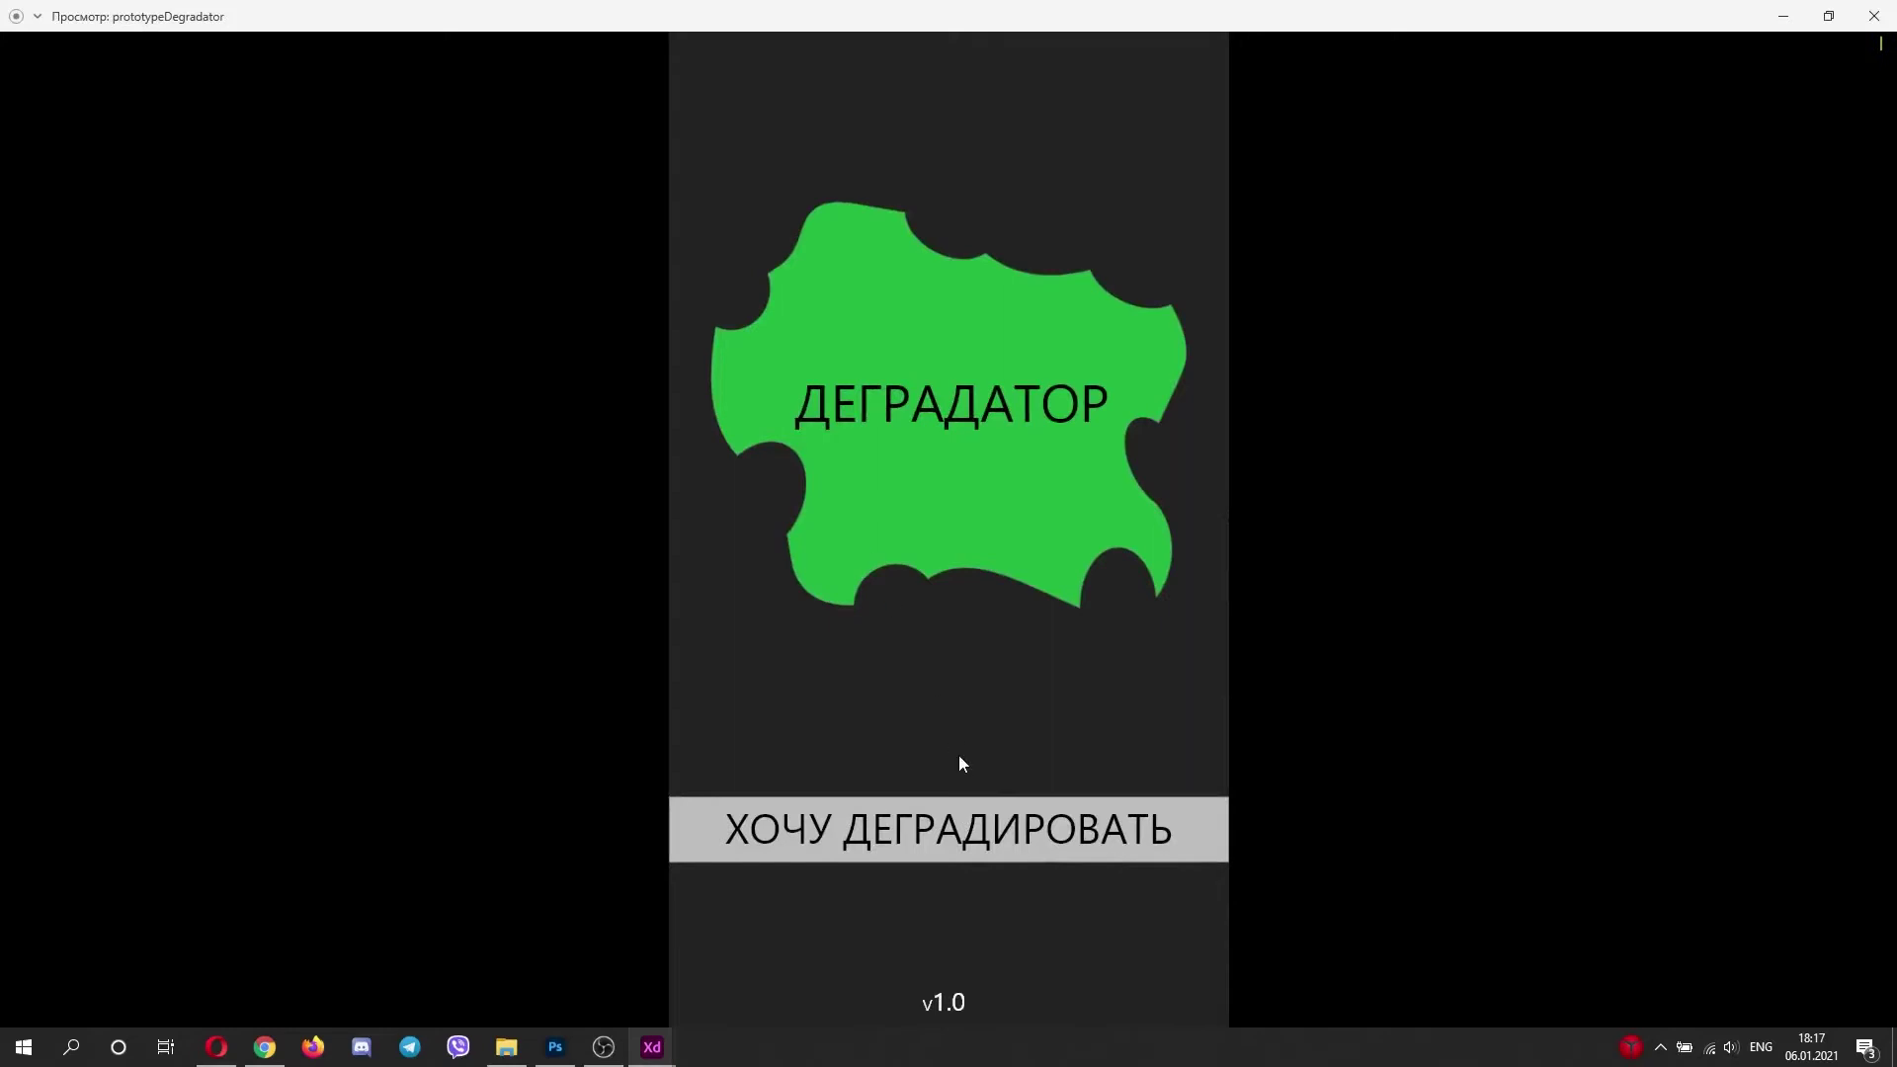
left_click(959, 839)
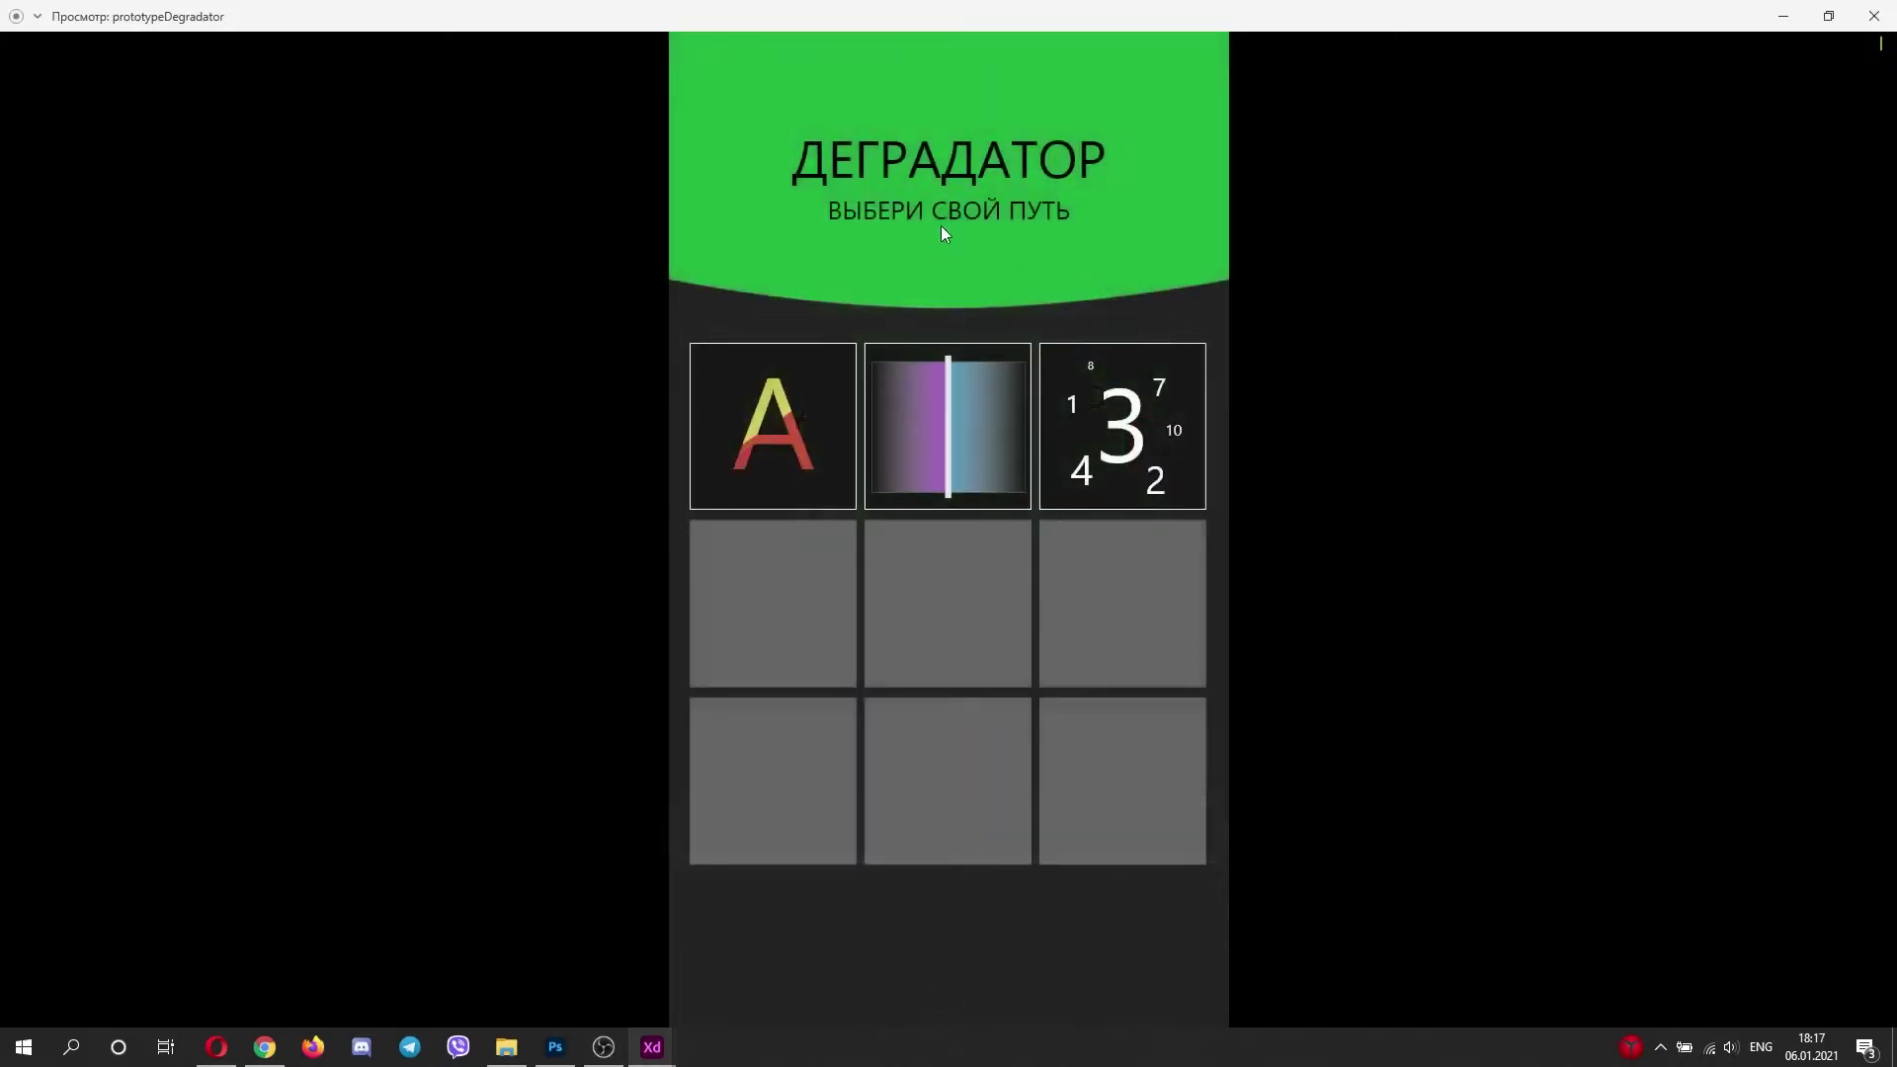
left_click(798, 405)
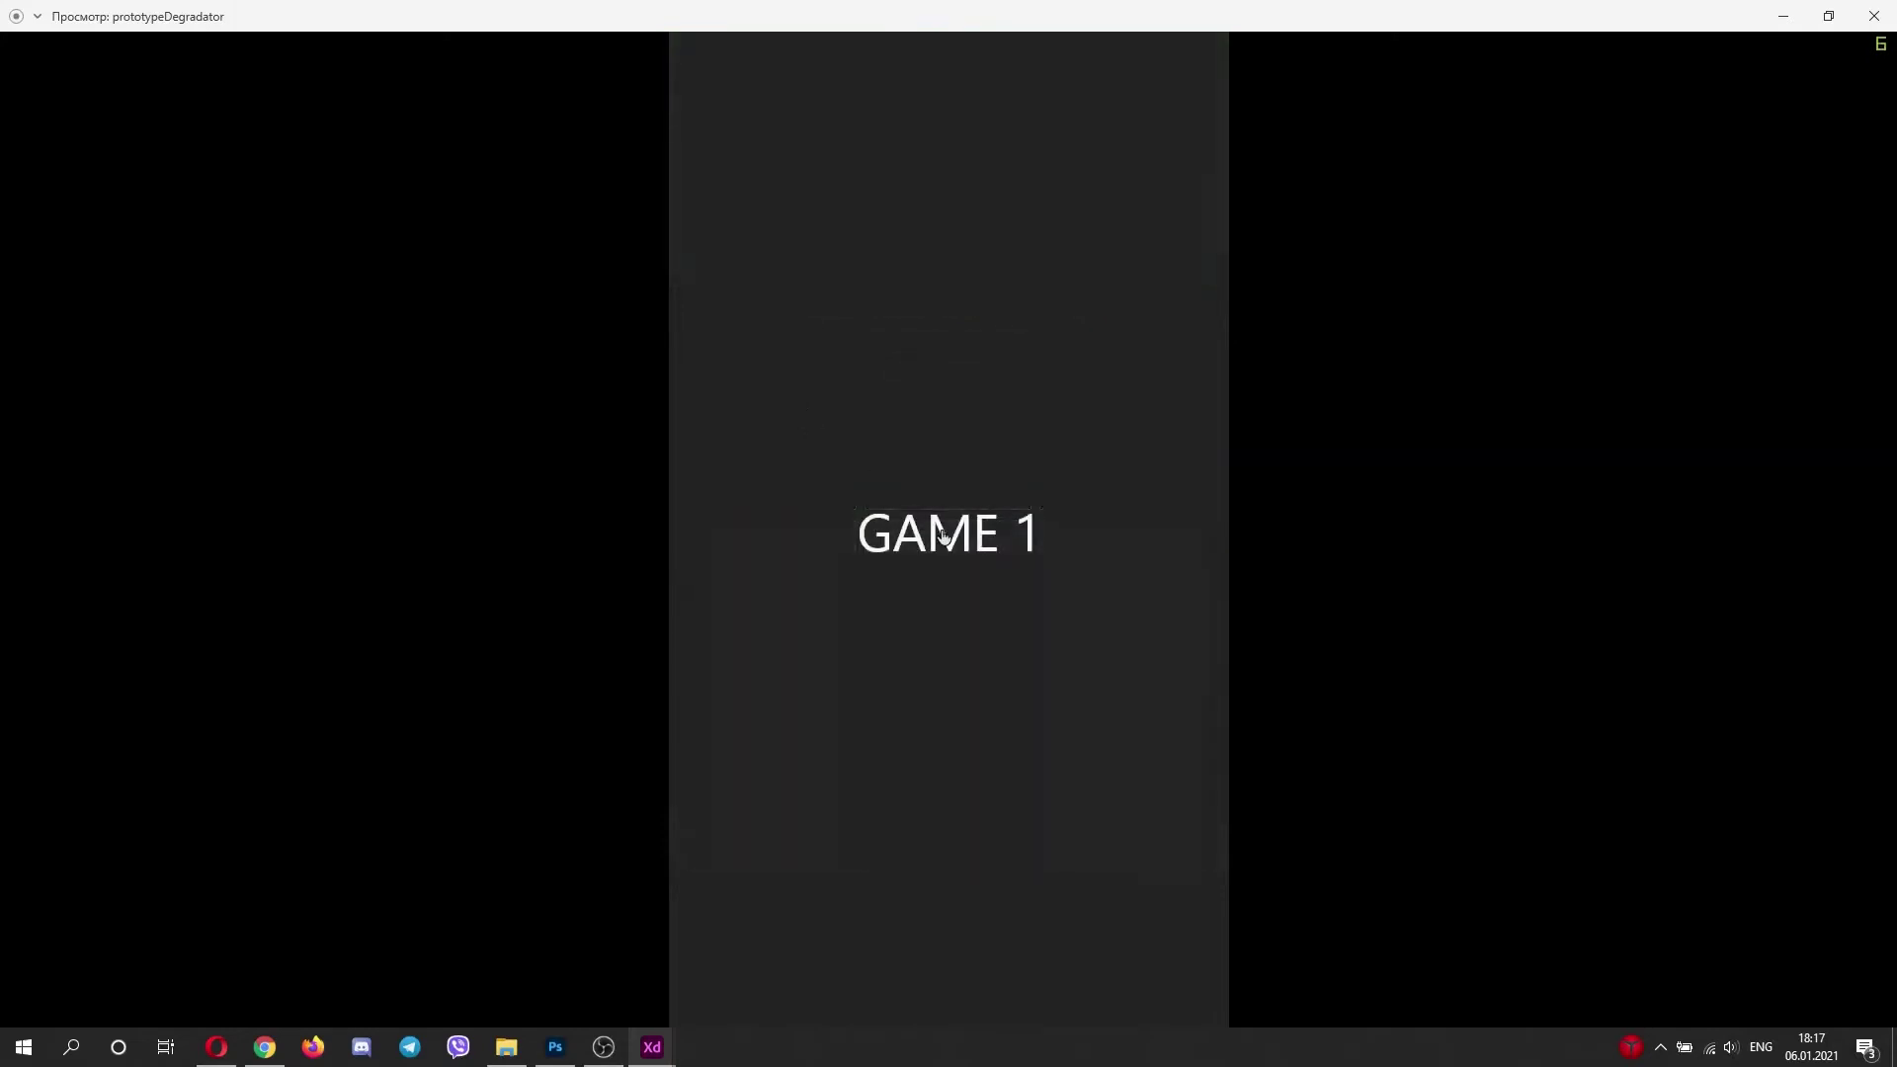
left_click(942, 691)
left_click(926, 435)
left_click(1080, 466)
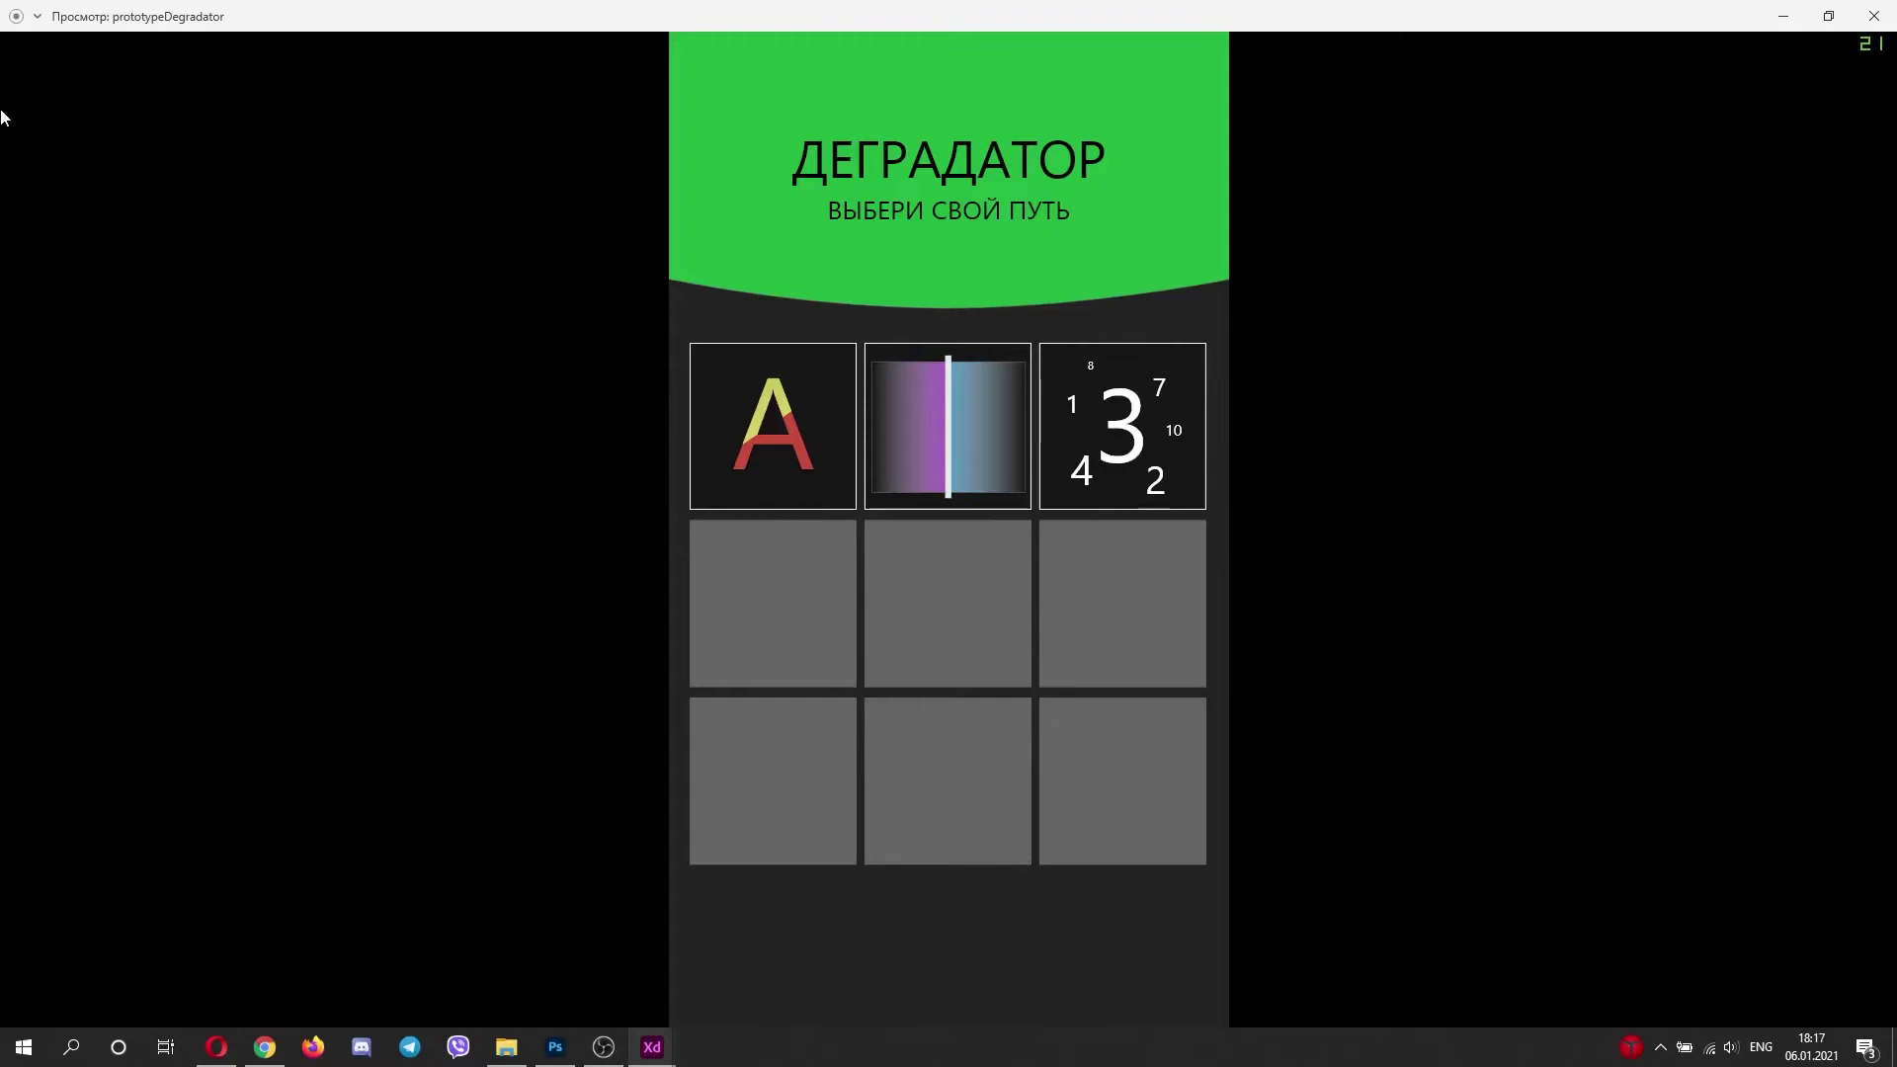
left_click(1874, 16)
Step: Examine the trigger options of the ХОЧУ ДЕГРАДИРОВАТЬ button's link to Menu and test a swipe in the preview
middle_click_drag(1022, 468, 844, 358)
left_click(827, 377)
left_click(622, 239)
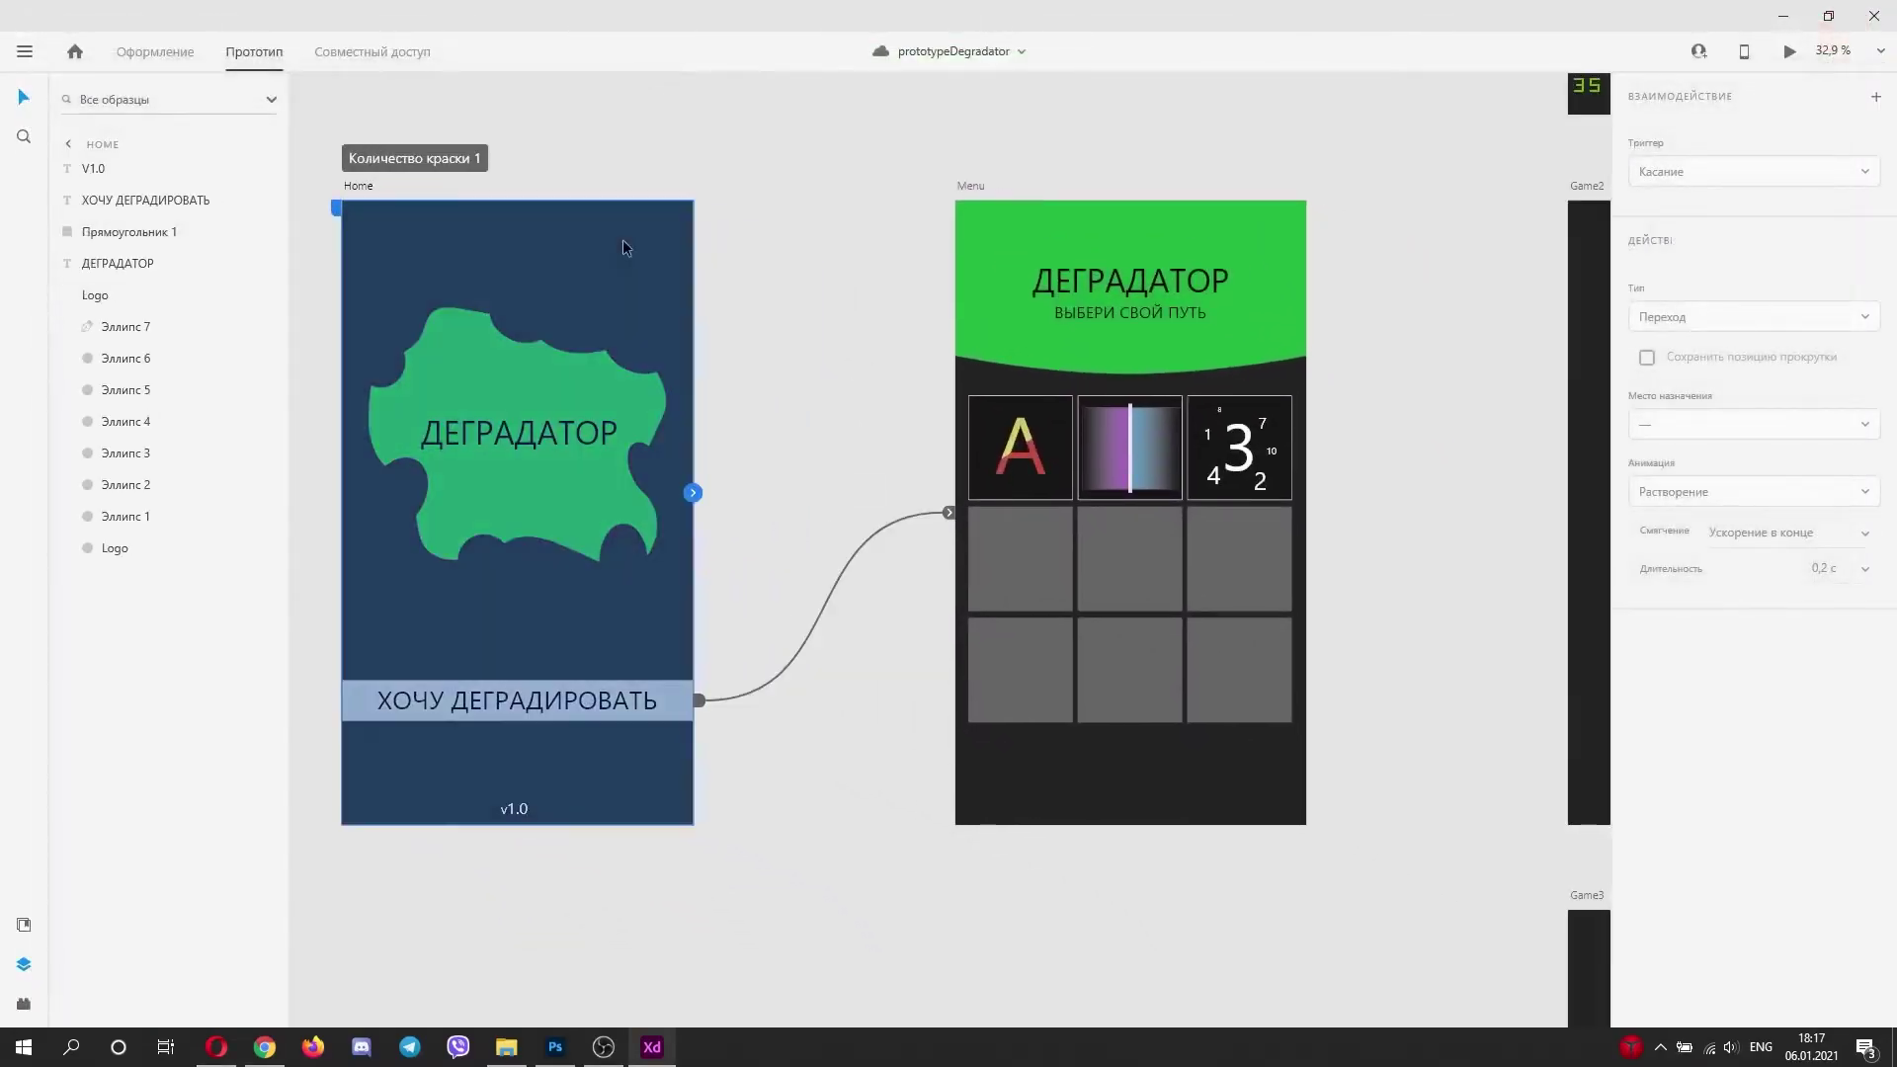
left_click(833, 590)
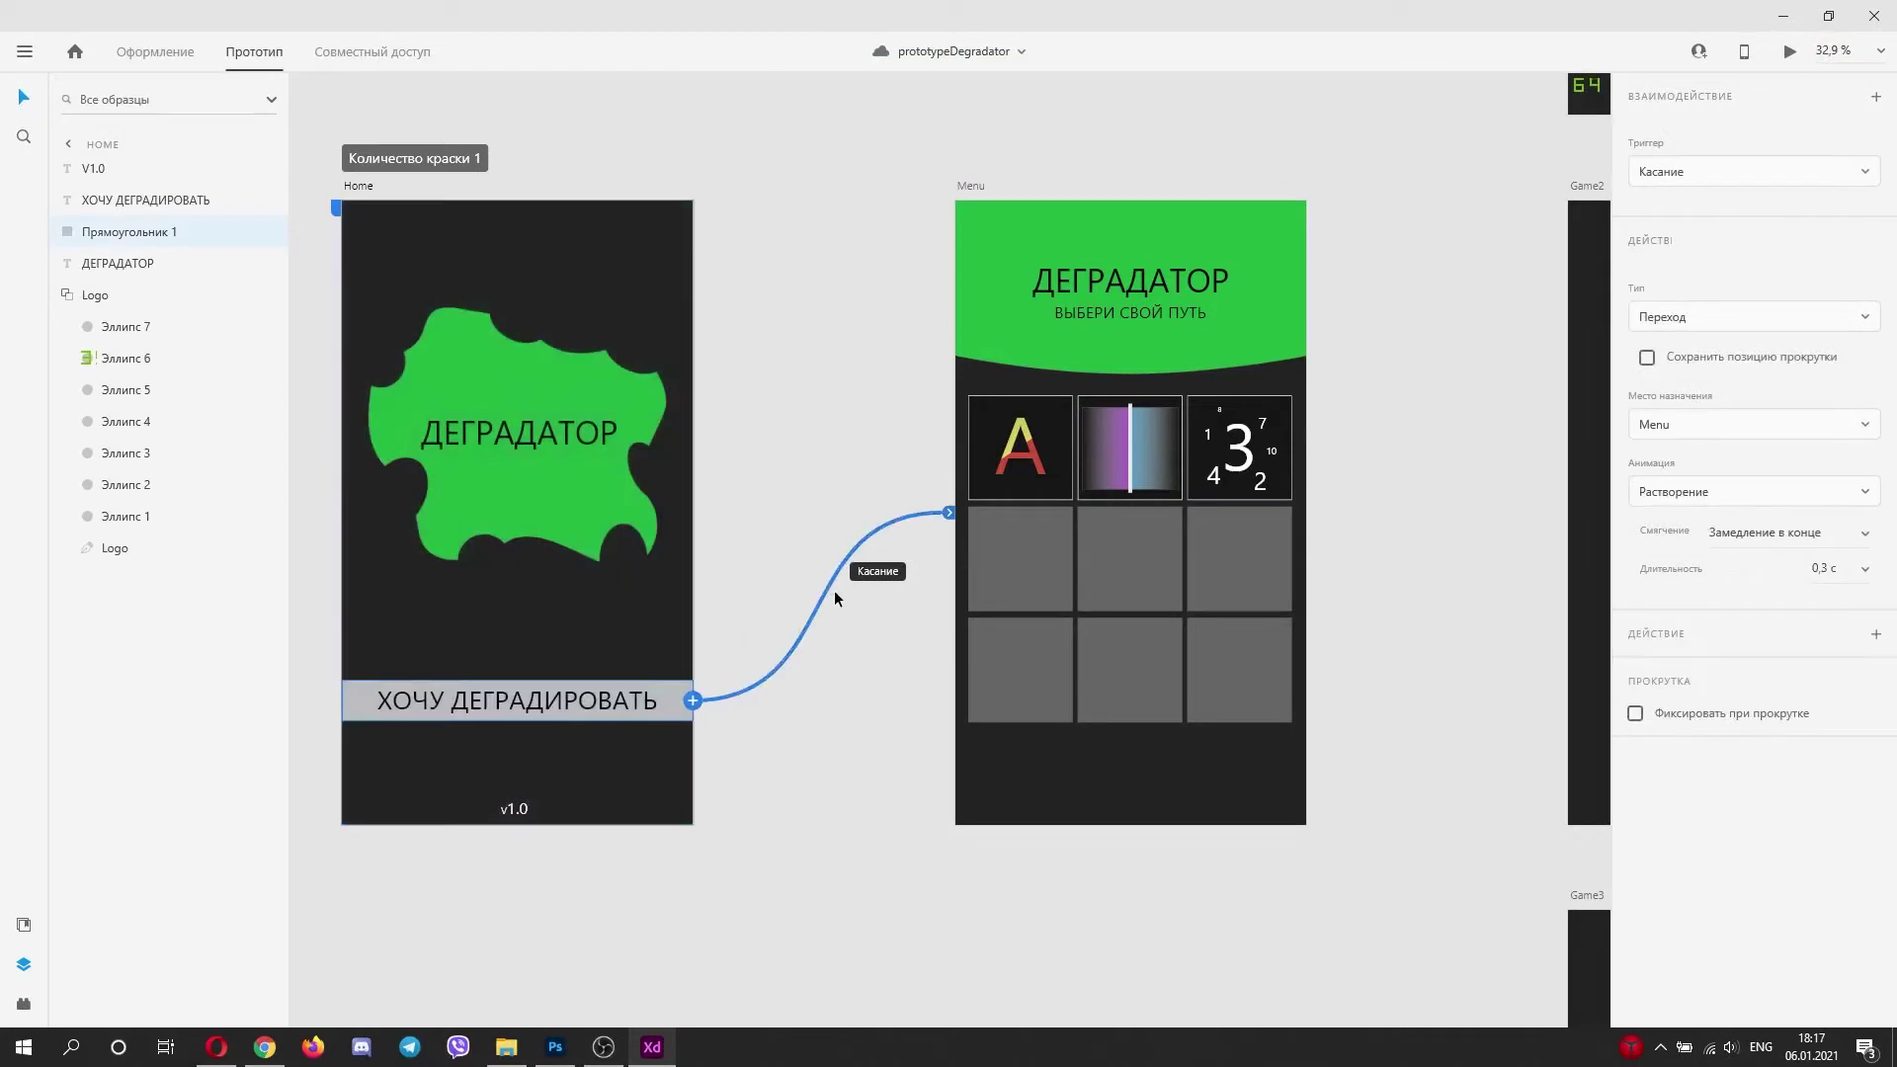
left_click(1692, 176)
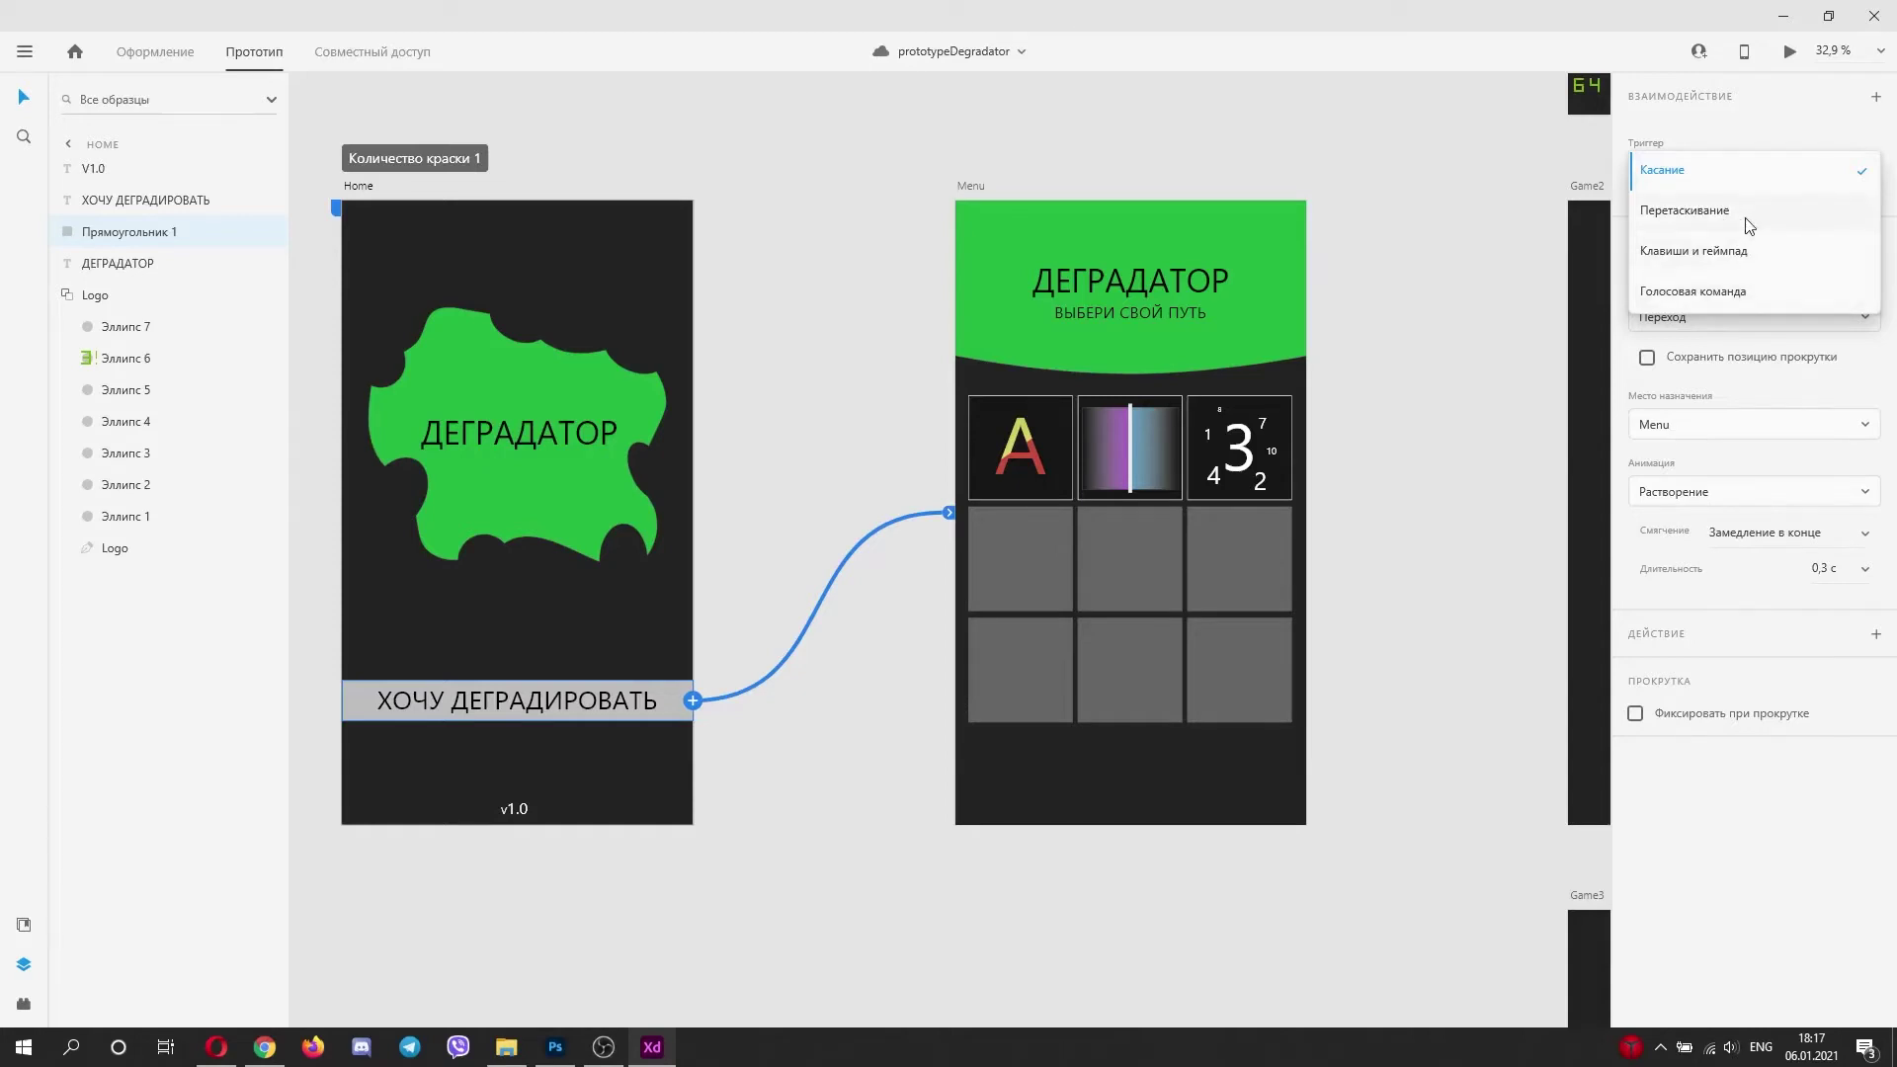
left_click(1789, 50)
left_click_drag(956, 817, 1067, 308)
left_click(1067, 32)
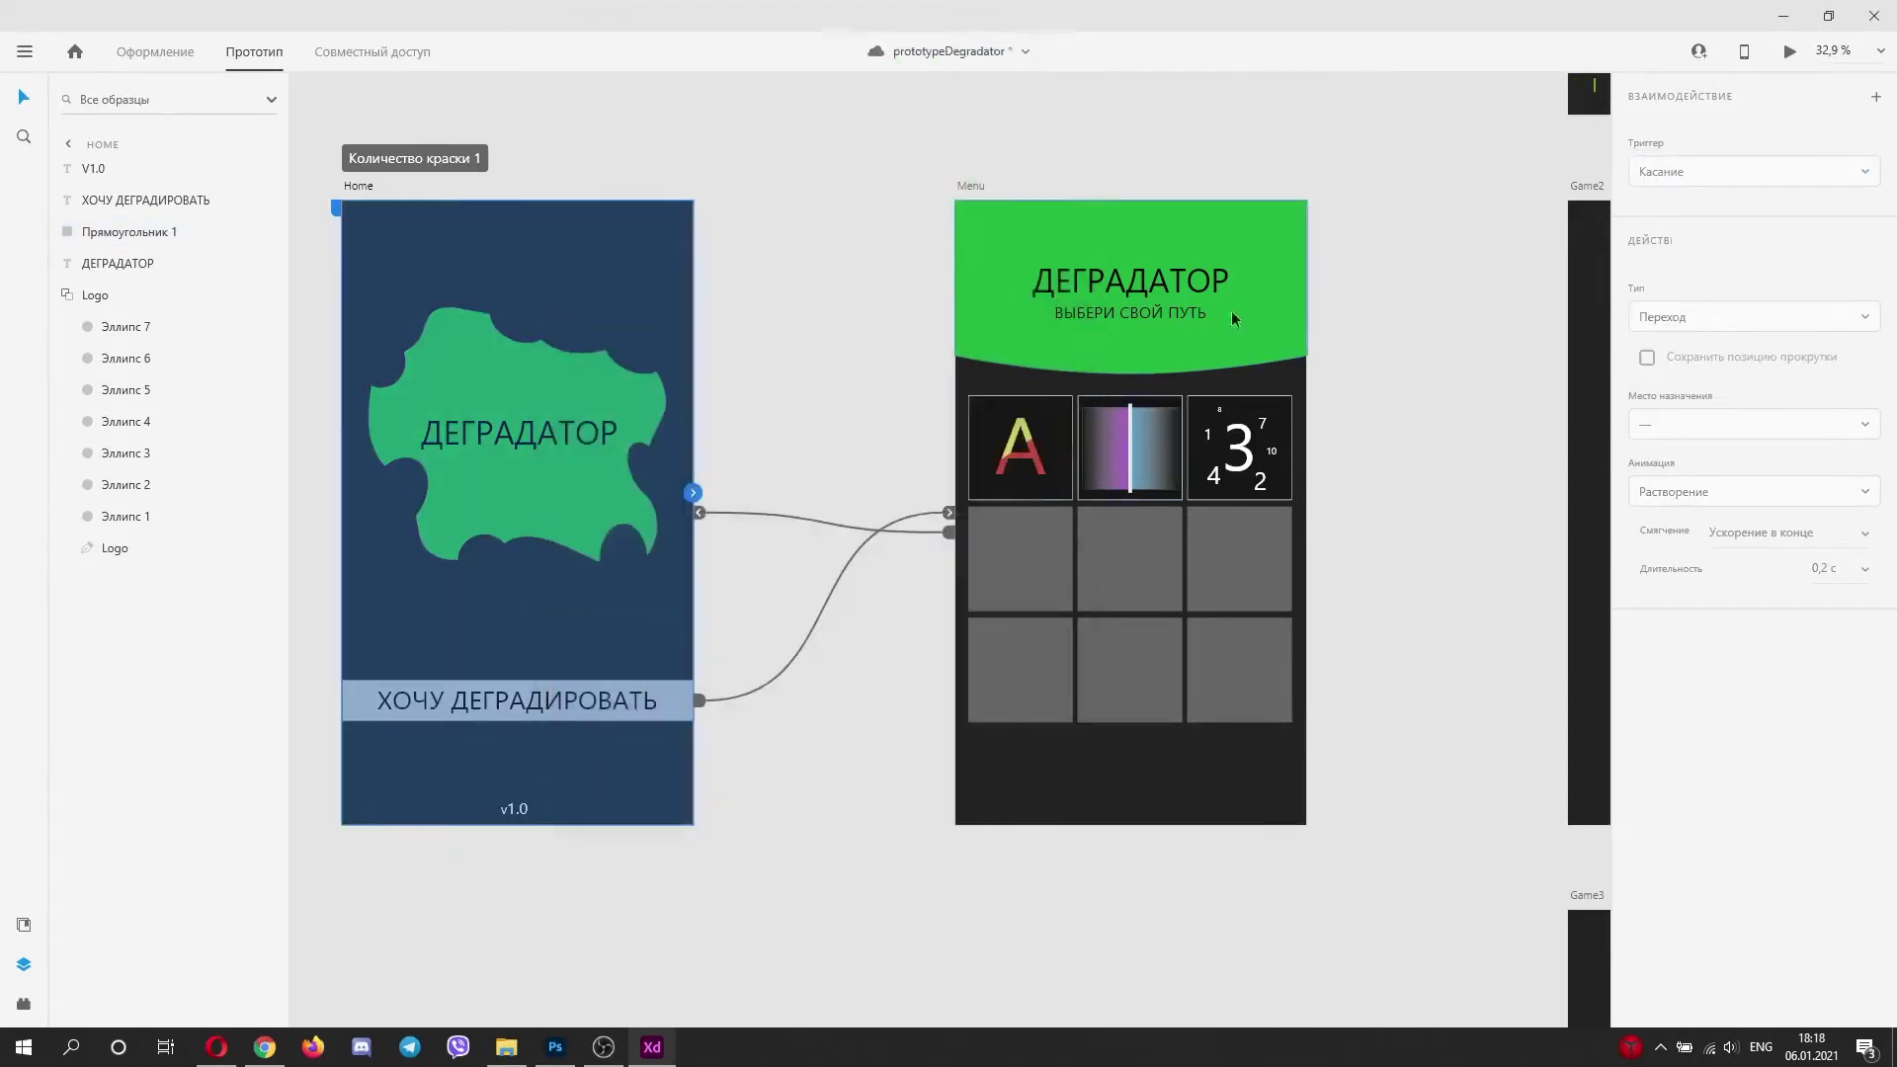
Step: Try the Прокрутить до action type on the ХОЧУ ДЕГРАДИРОВАТЬ button's link and return it to Переход
left_click(837, 580)
left_click(1680, 178)
left_click(1679, 140)
left_click(1727, 316)
left_click(1730, 406)
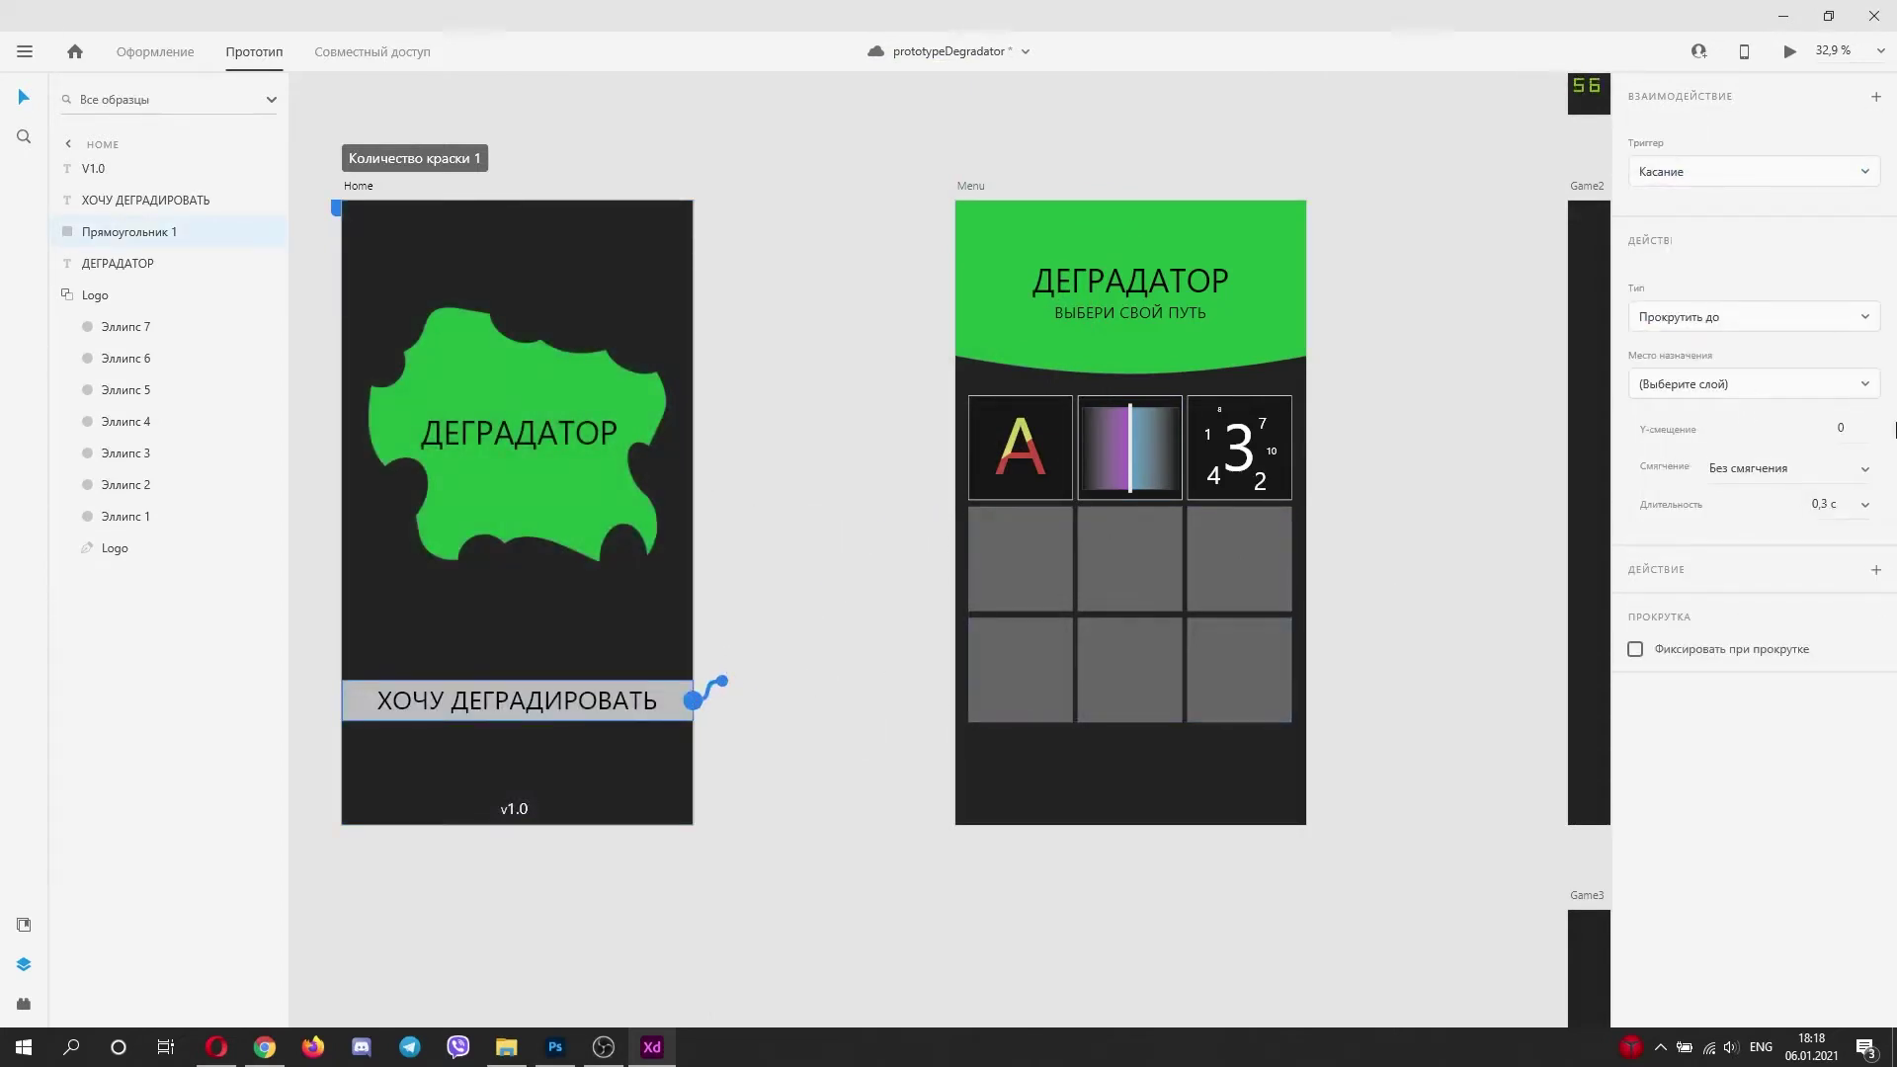
left_click(1844, 389)
left_click(1725, 314)
left_click(1725, 316)
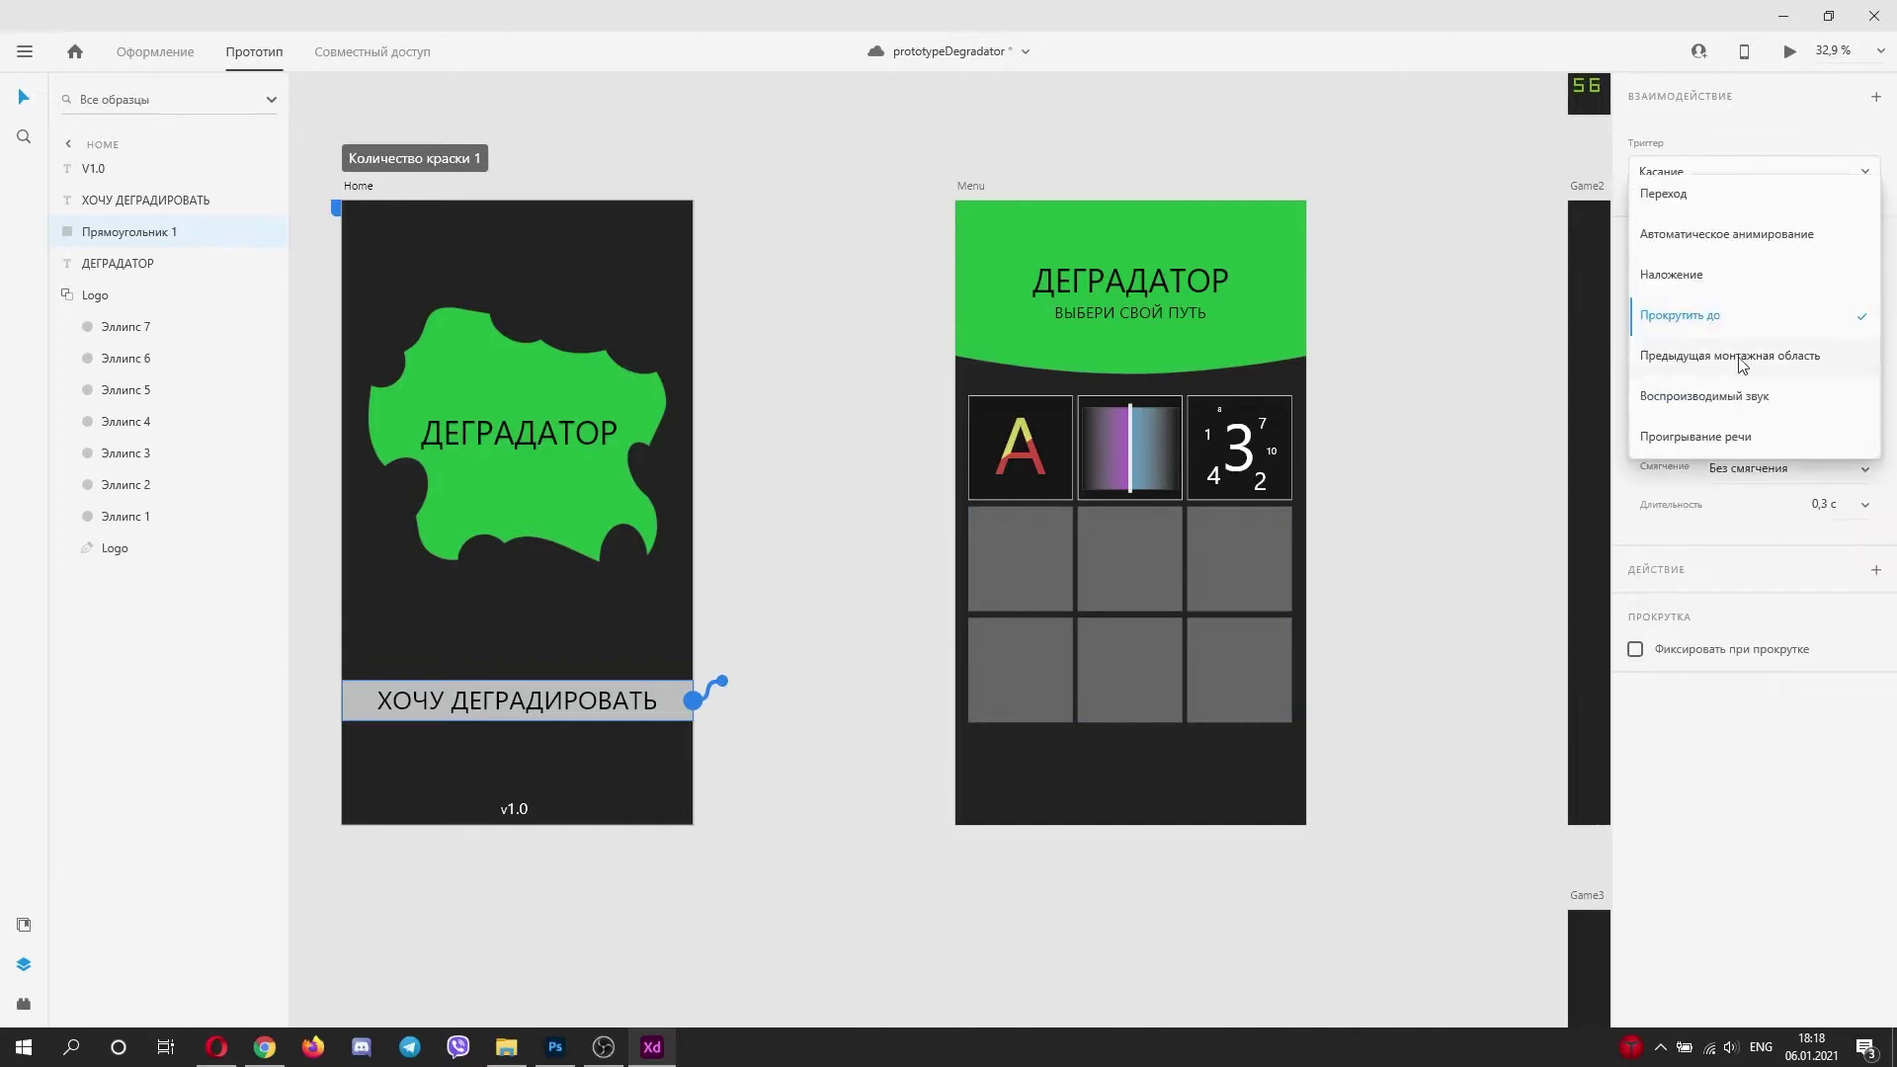
left_click(1723, 196)
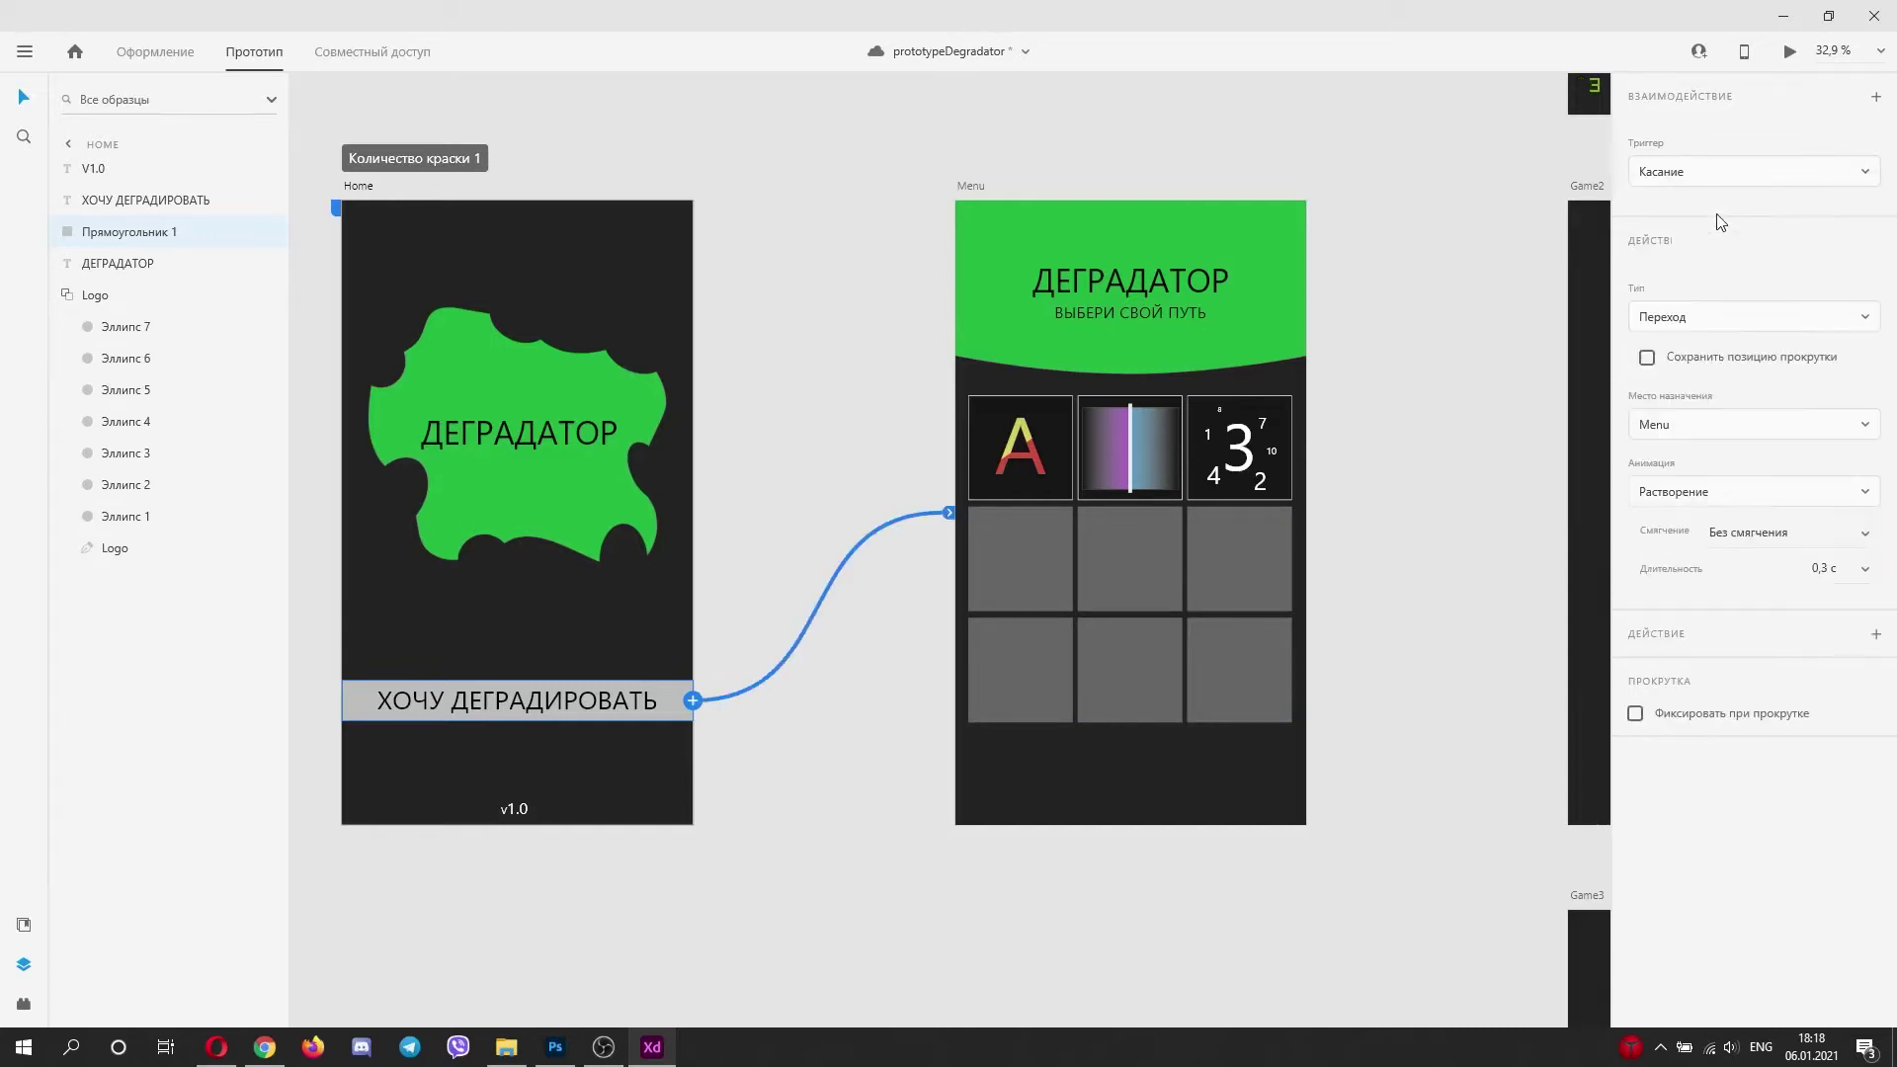
Step: Review the available action types, destinations and animations for the button's link to Menu
left_click(1730, 324)
left_click(1730, 324)
left_click(1700, 422)
left_click(1747, 778)
left_click(1731, 498)
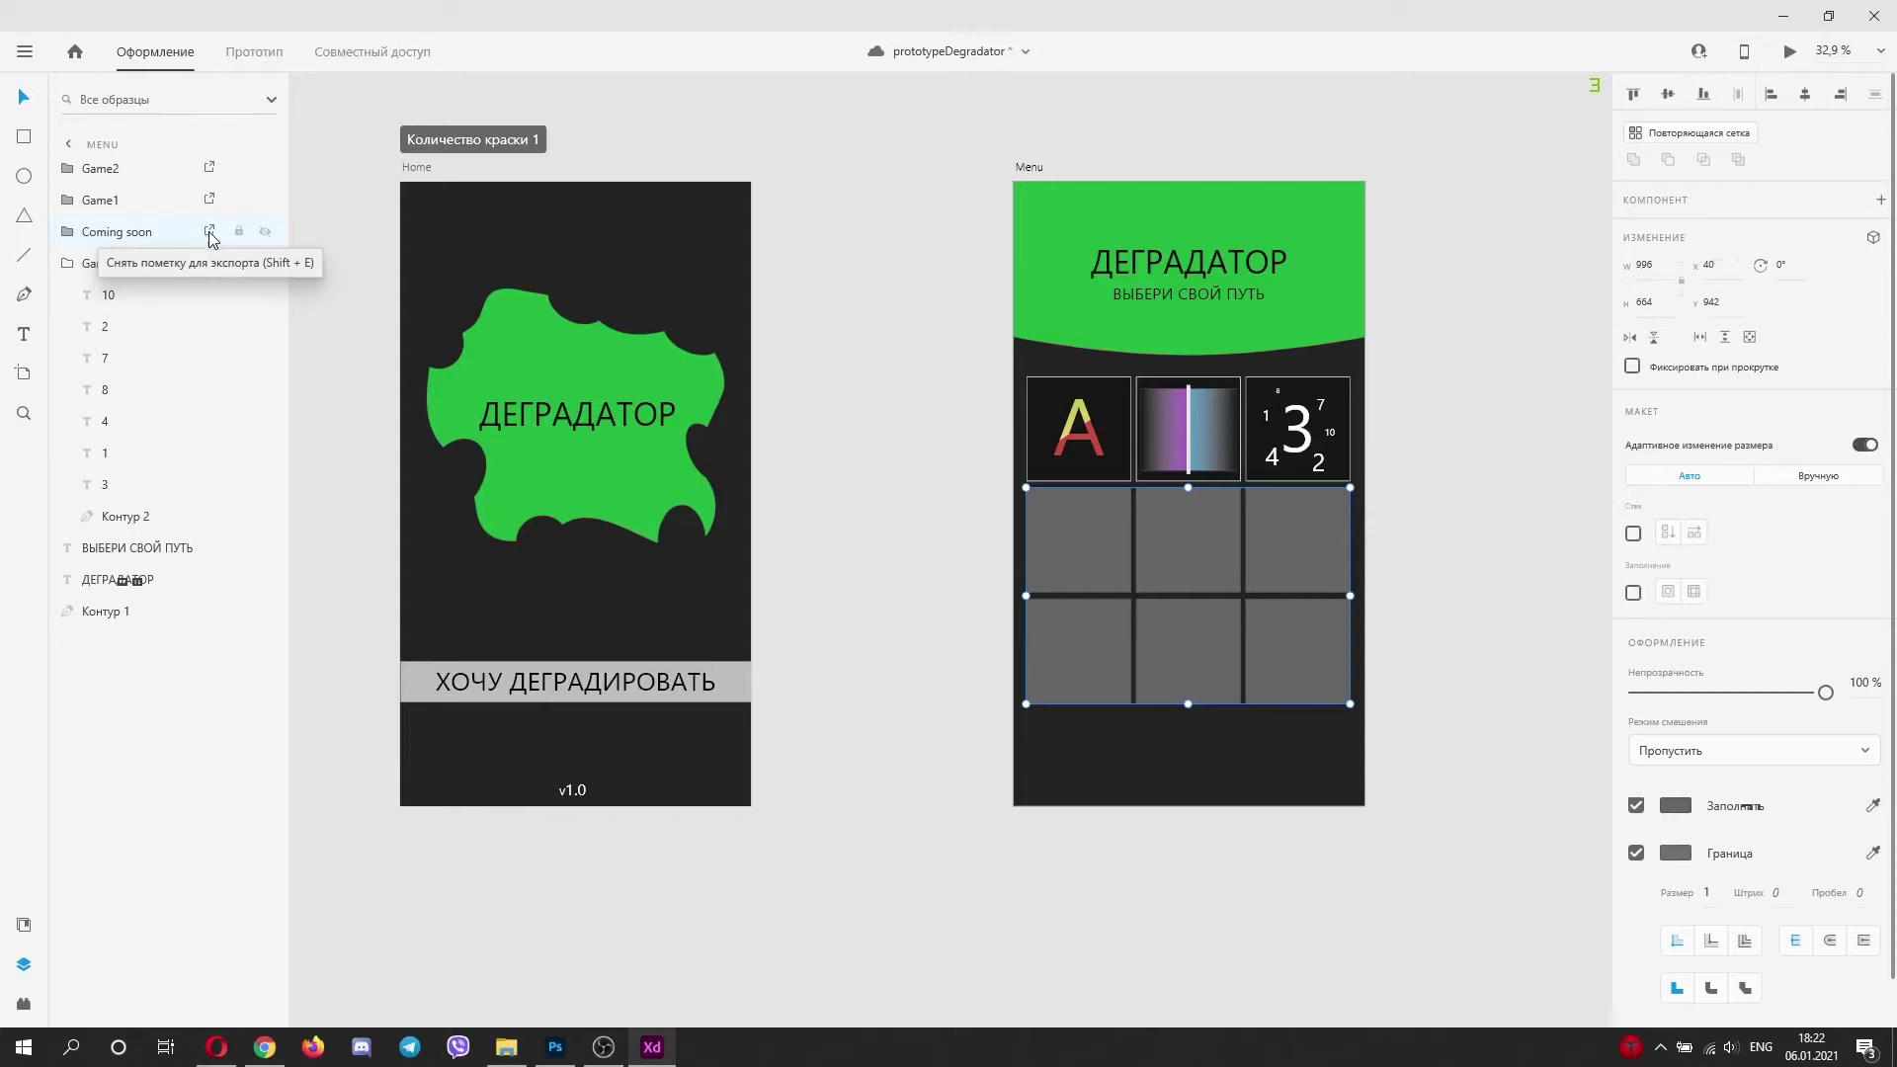
Step: Exclude the Coming soon group from export and batch-export the marked assets as 1x PNG files to the XD folder
left_click(210, 235)
left_click(25, 52)
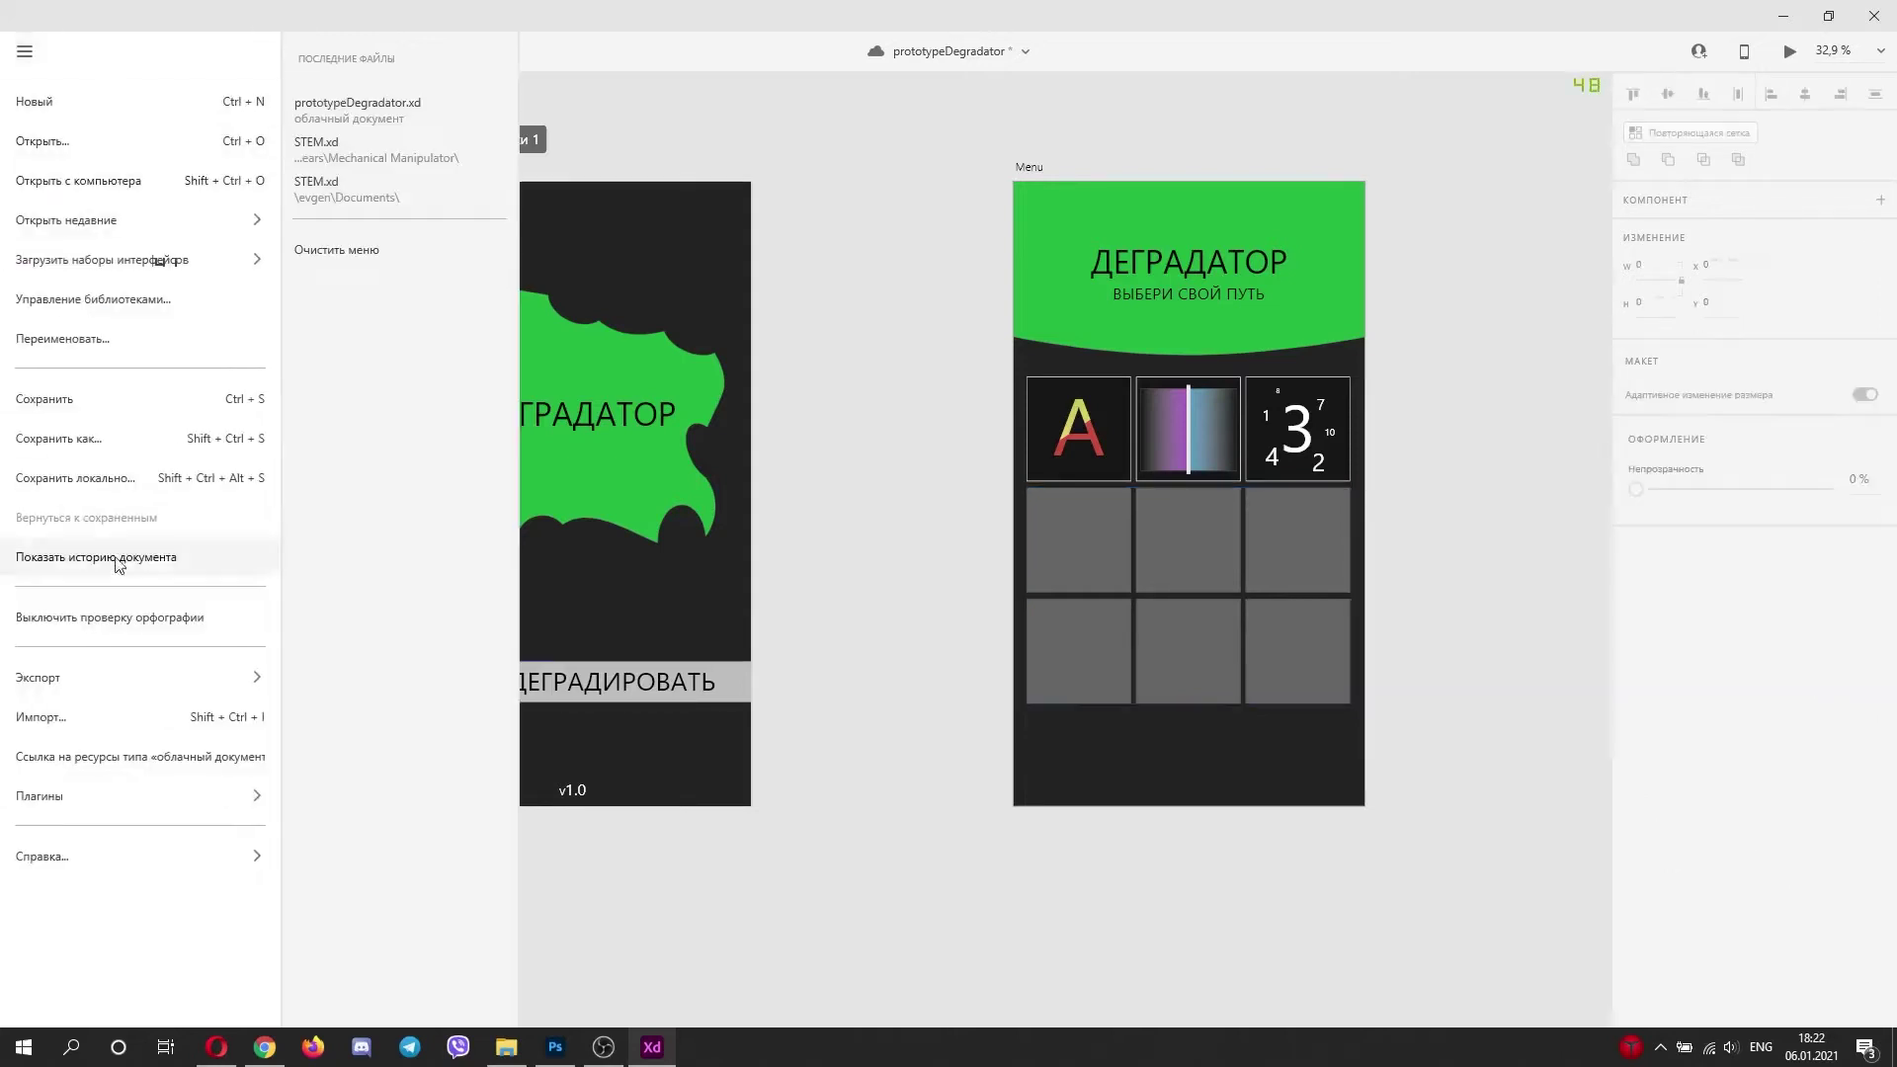
mouse_move(122, 690)
left_click(394, 112)
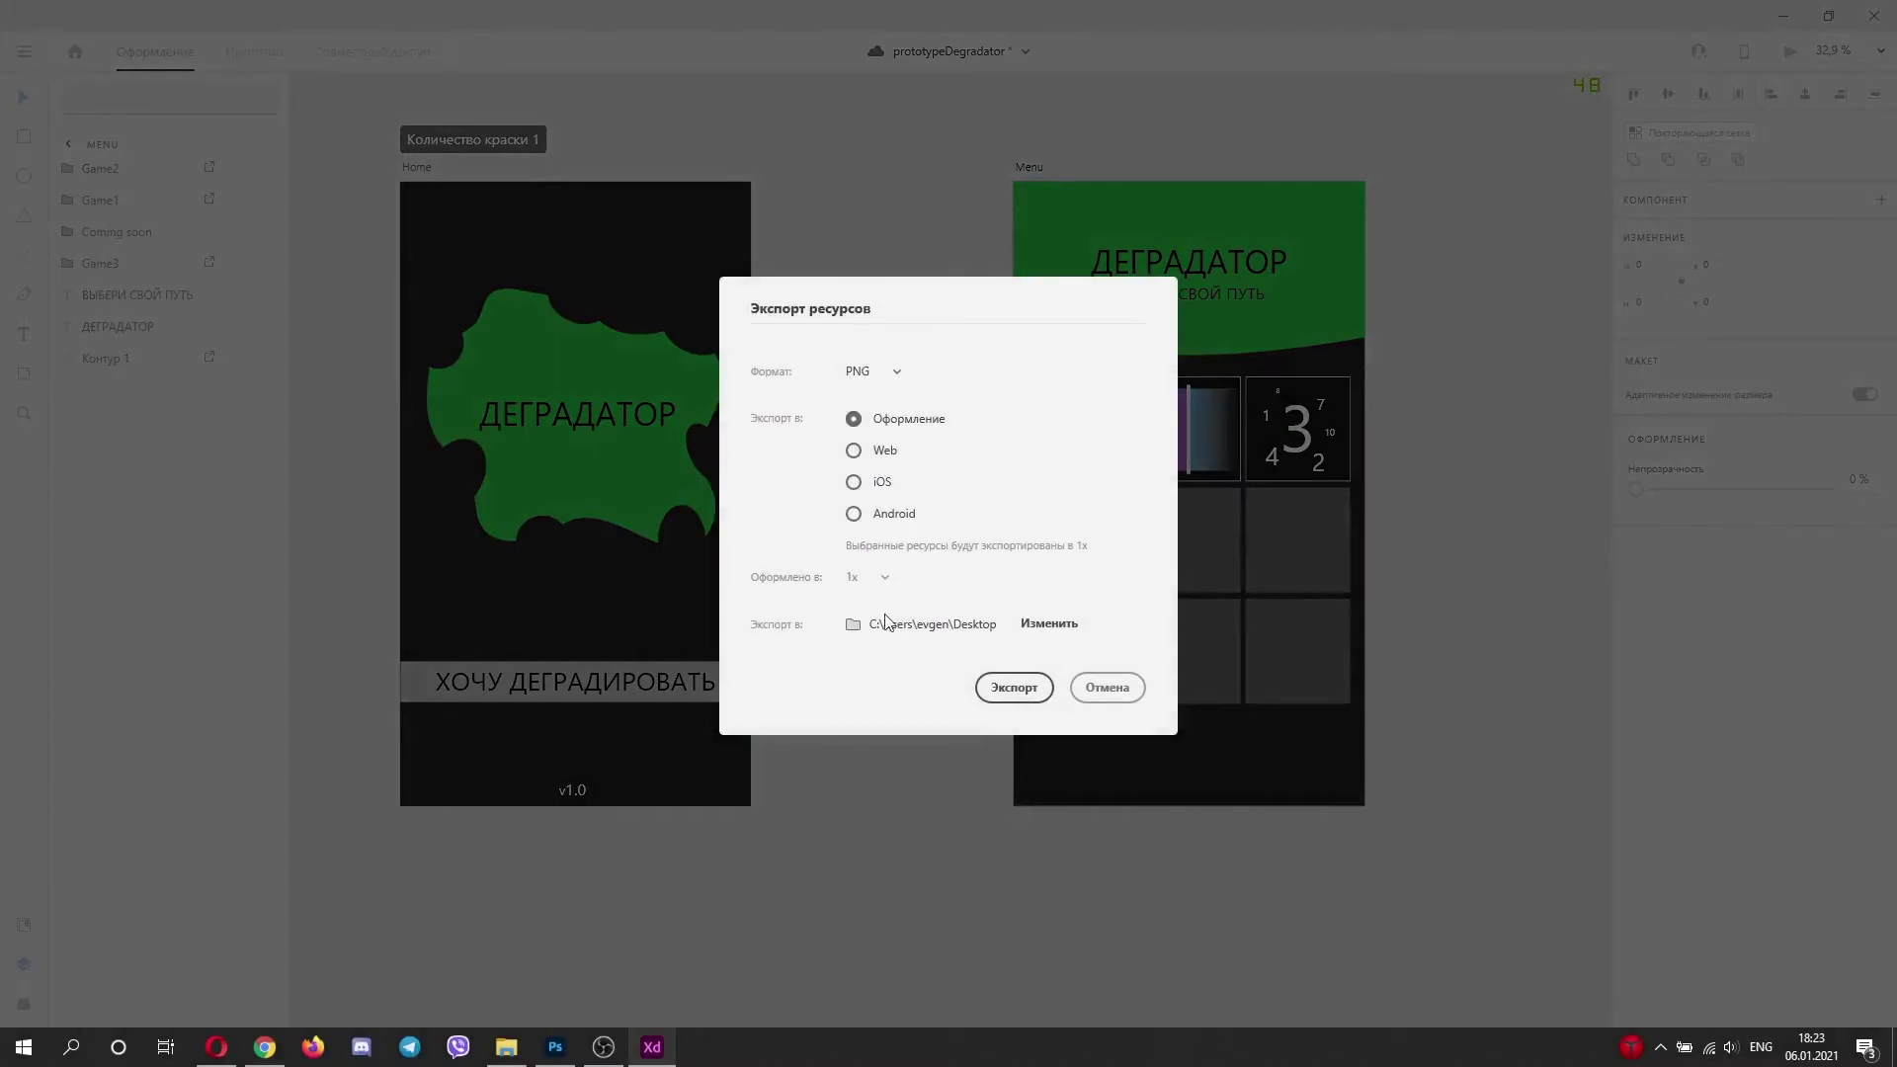
left_click(1049, 623)
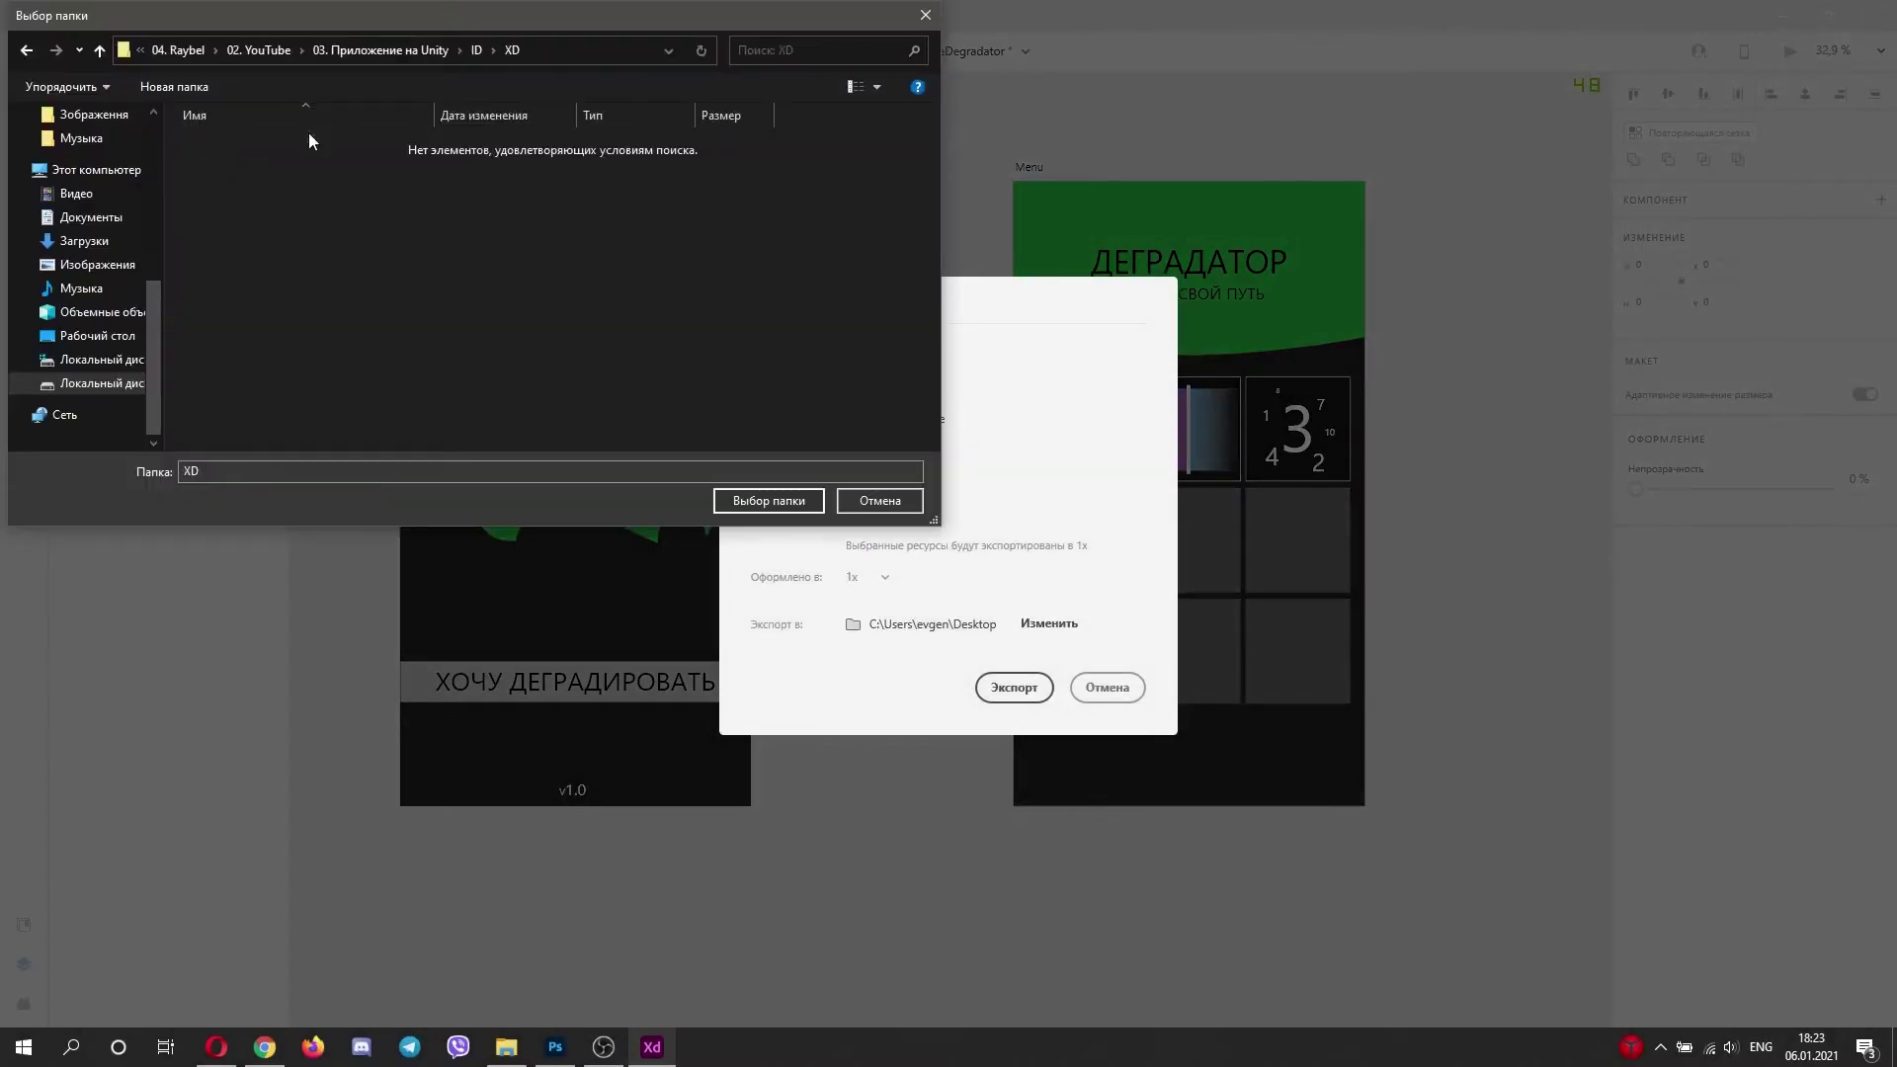
left_click(787, 509)
left_click(1014, 686)
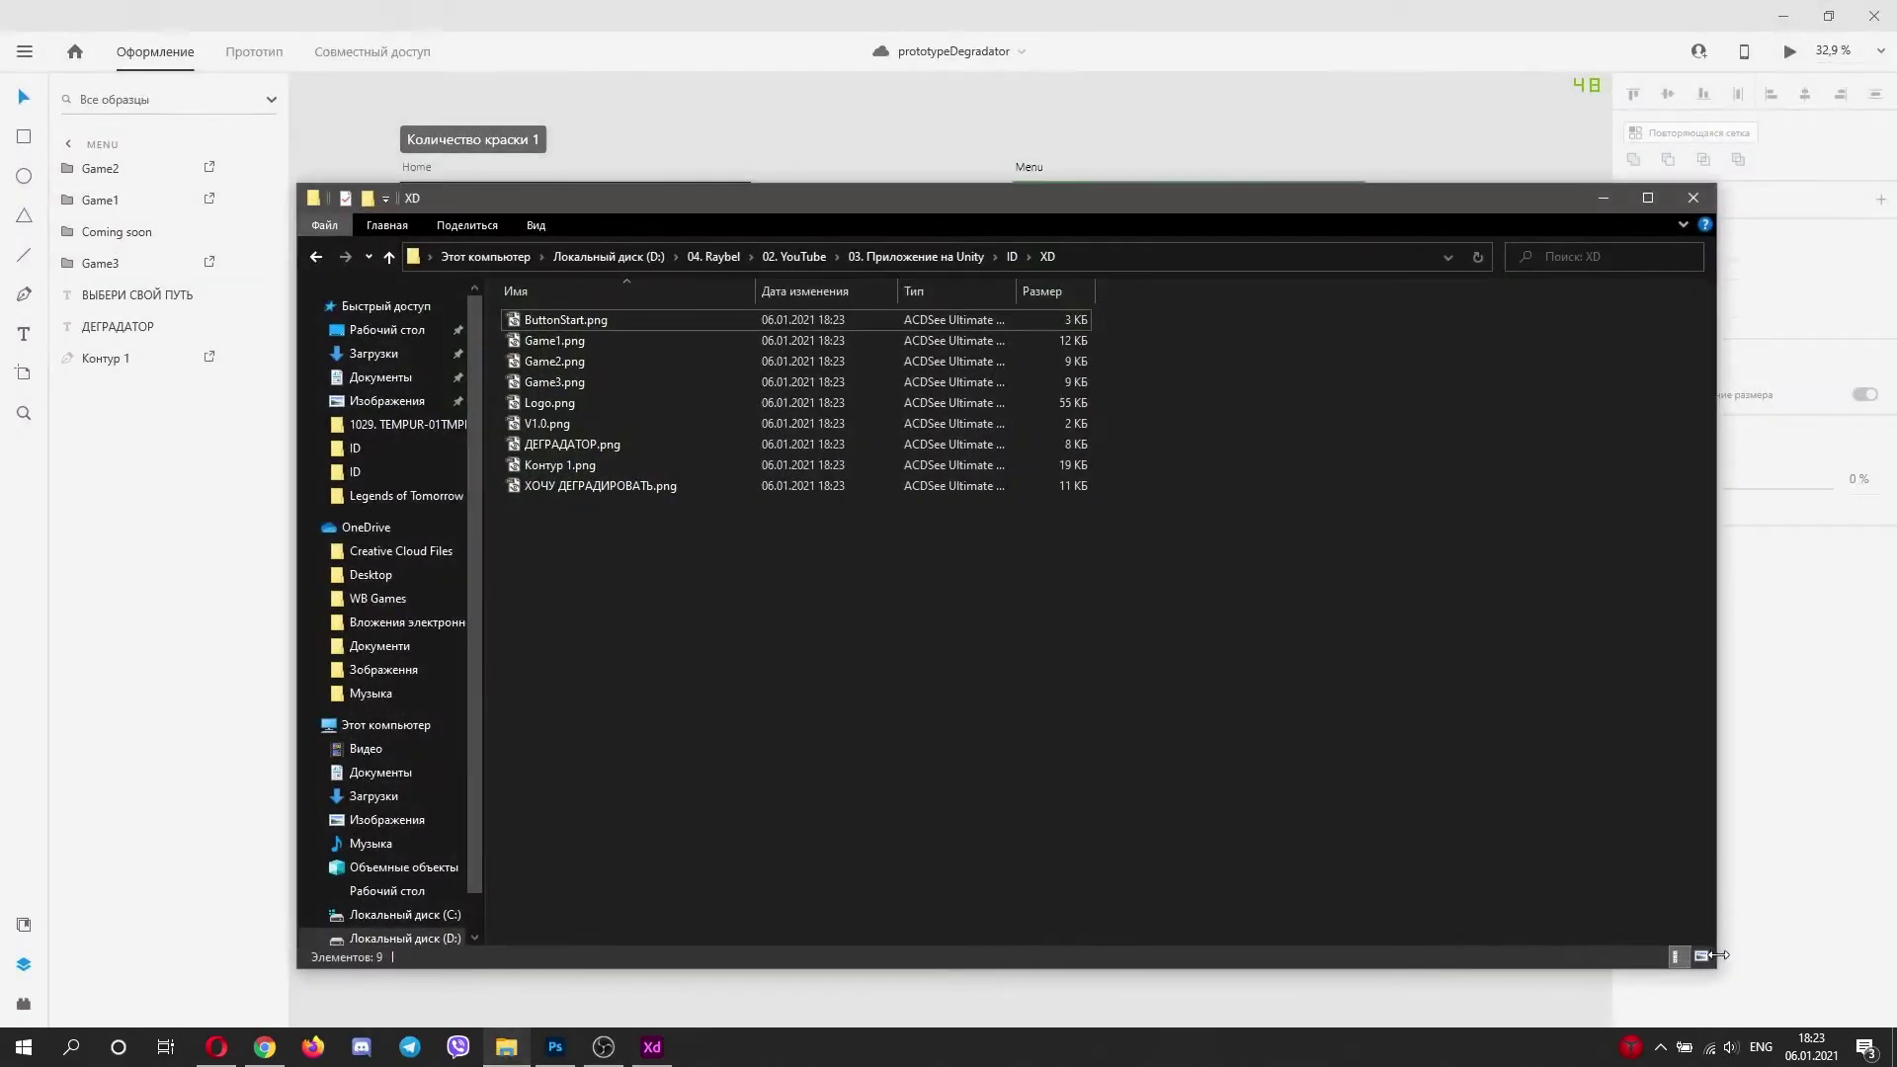
Step: Examine the exported images in the XD folder as large thumbnails, opening ButtonStart.png, ДЕГРАДАТОР.png and ХОЧУ ДЕГРАДИРОВАТЬ.png
left_click(1701, 955)
left_click_drag(703, 514, 1021, 368)
left_click(929, 502)
double_click(561, 387)
key("Escape")
double_click(1314, 394)
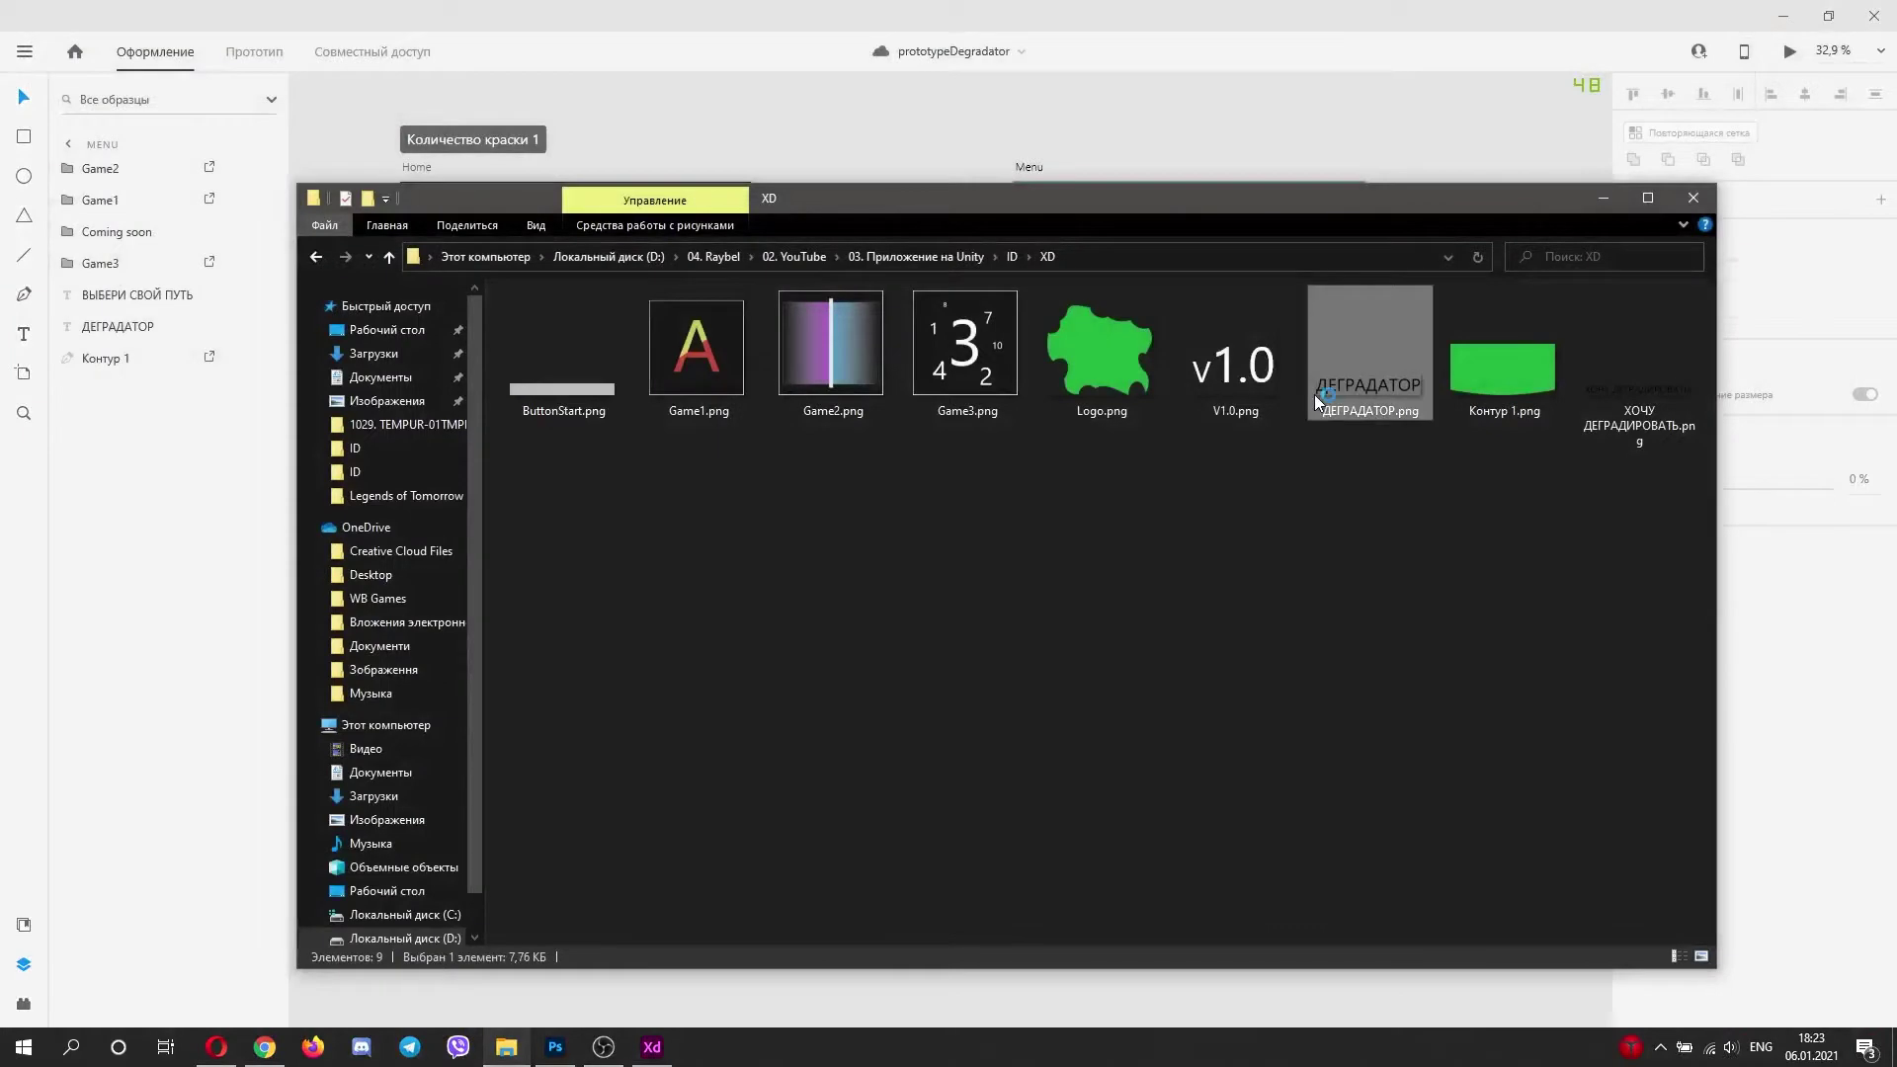
key("Escape")
double_click(1620, 395)
key("Escape")
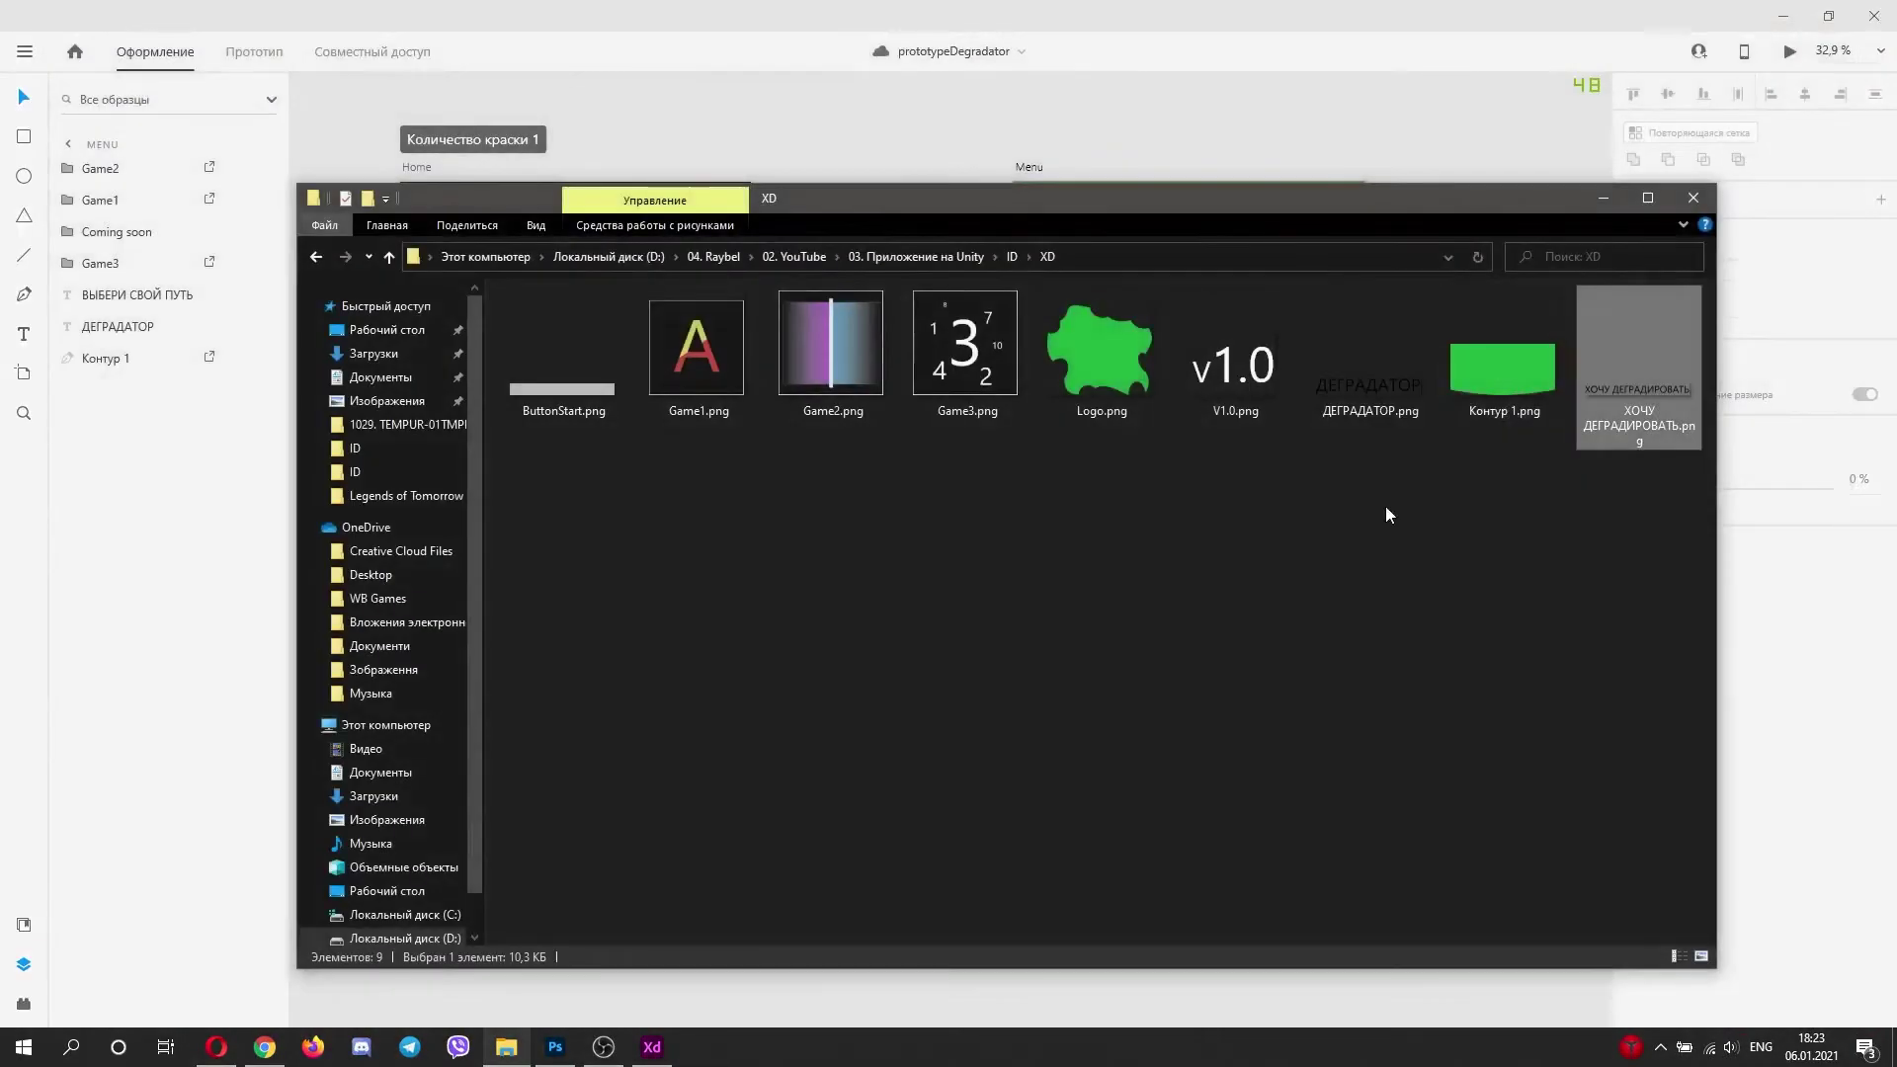
scroll(1385, 514, "up", 2, "ctrl")
left_click_drag(1191, 186, 1156, 16)
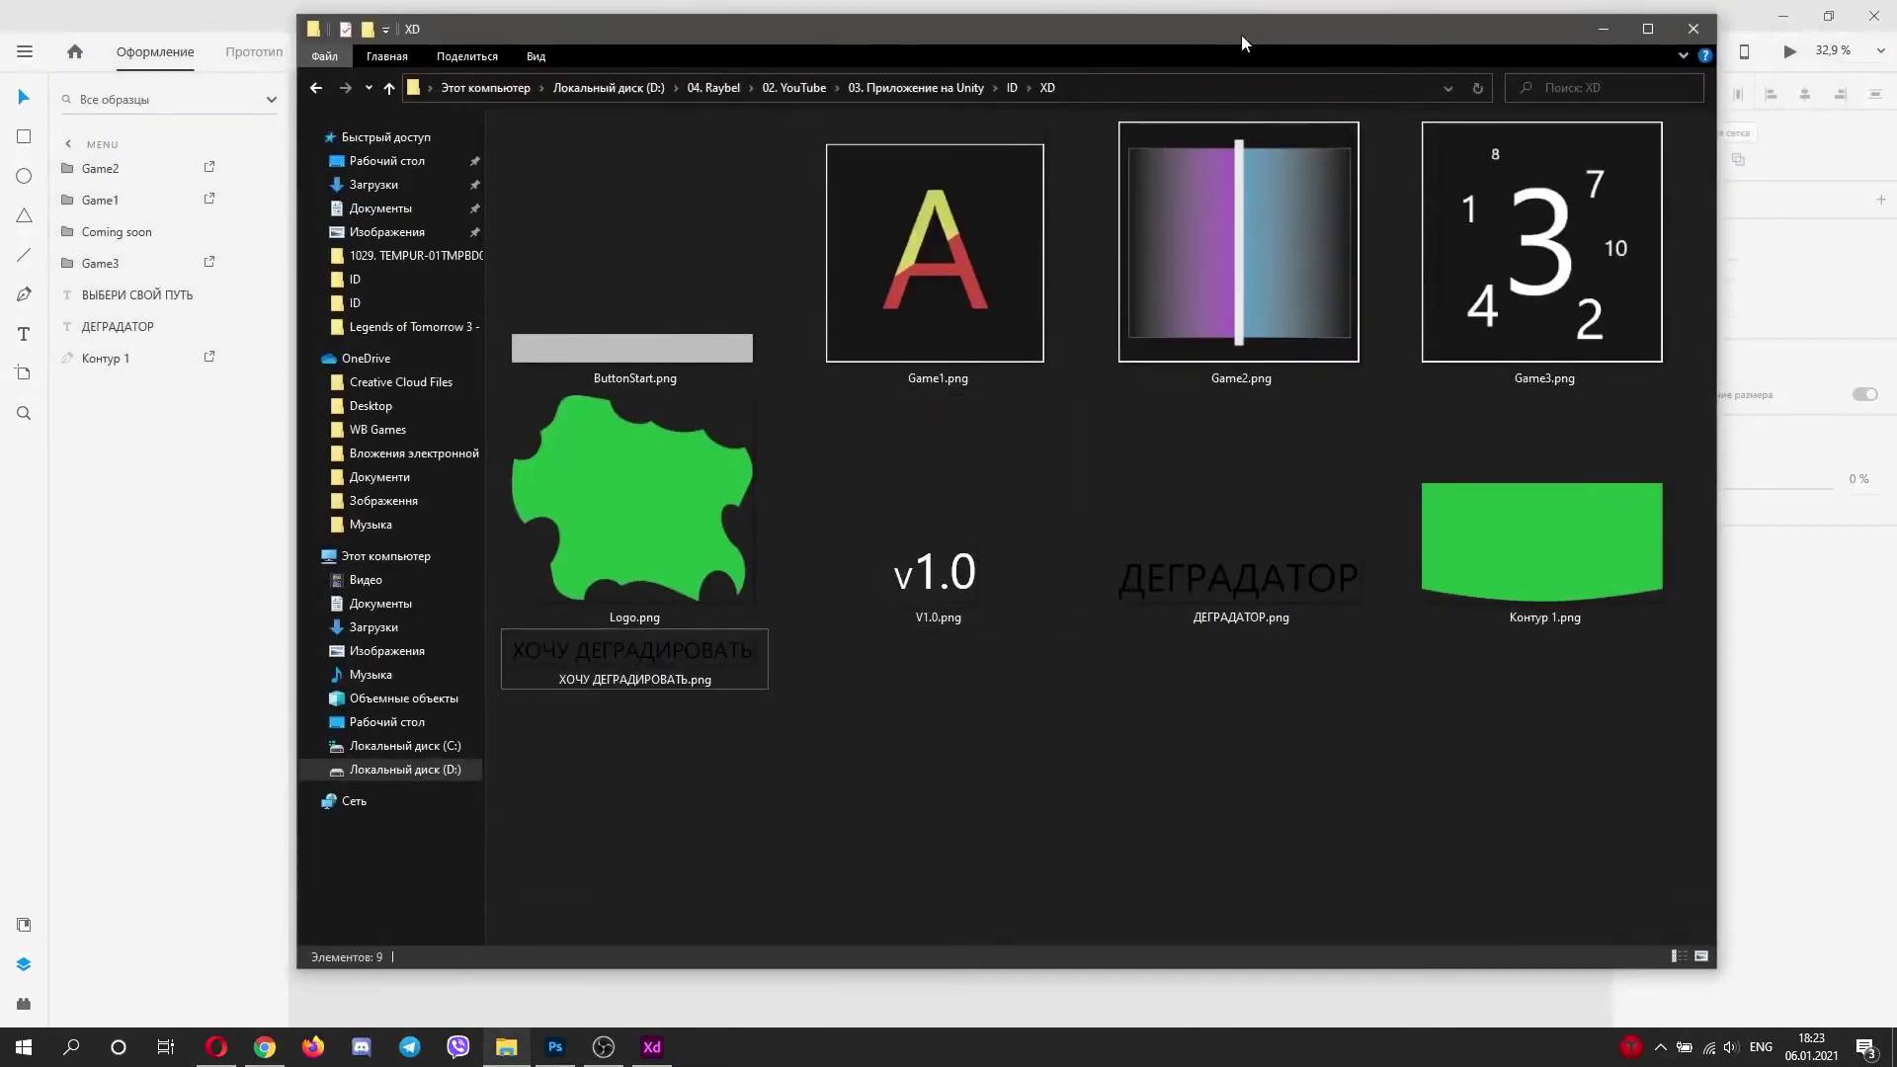
double_click(1240, 39)
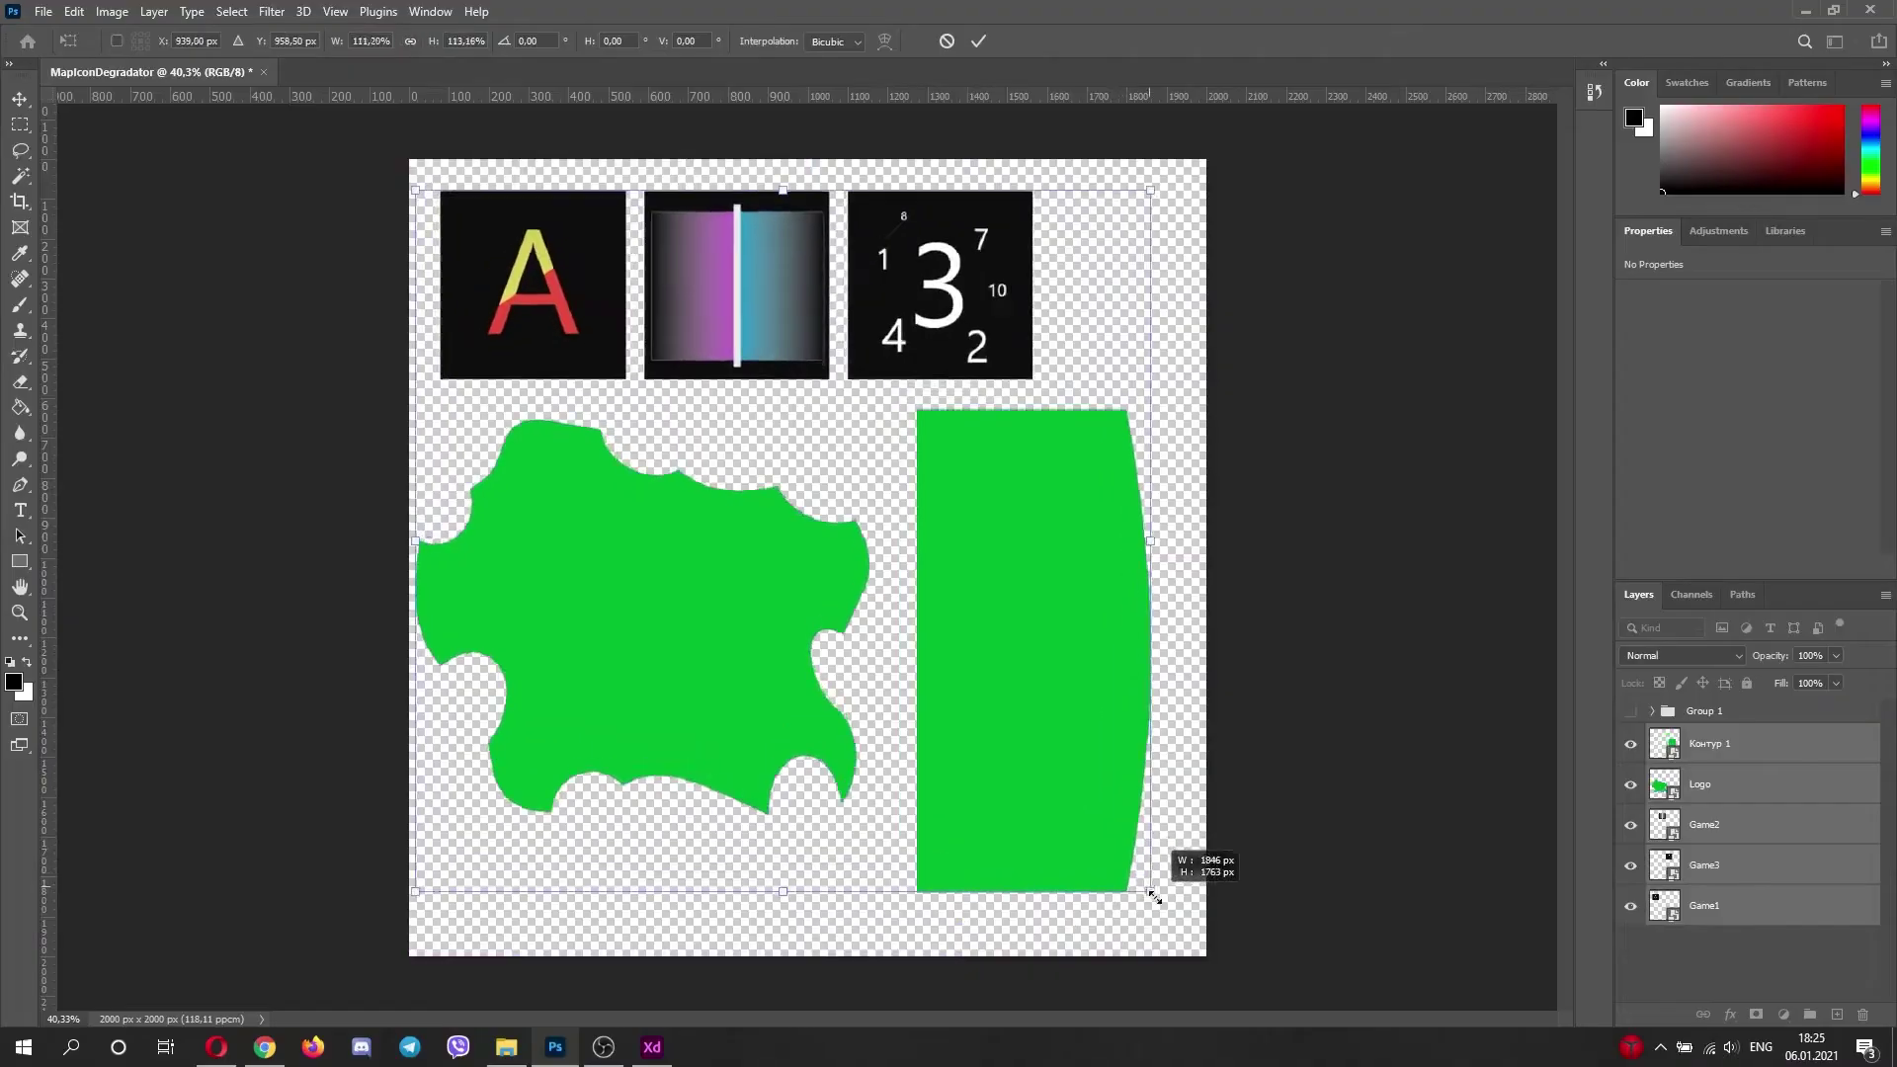
Step: In Photoshop, enlarge the game icon, Logo and Контур 1 layers together and reposition them within the MapIconDegradator canvas
key("alt+shift")
mouse_move(1155, 896)
left_mouse_down()
mouse_move(1187, 881)
mouse_move(1180, 913)
left_mouse_up()
left_click_drag(893, 436, 897, 419)
key("Return")
scroll(890, 509, "down", 3, "alt")
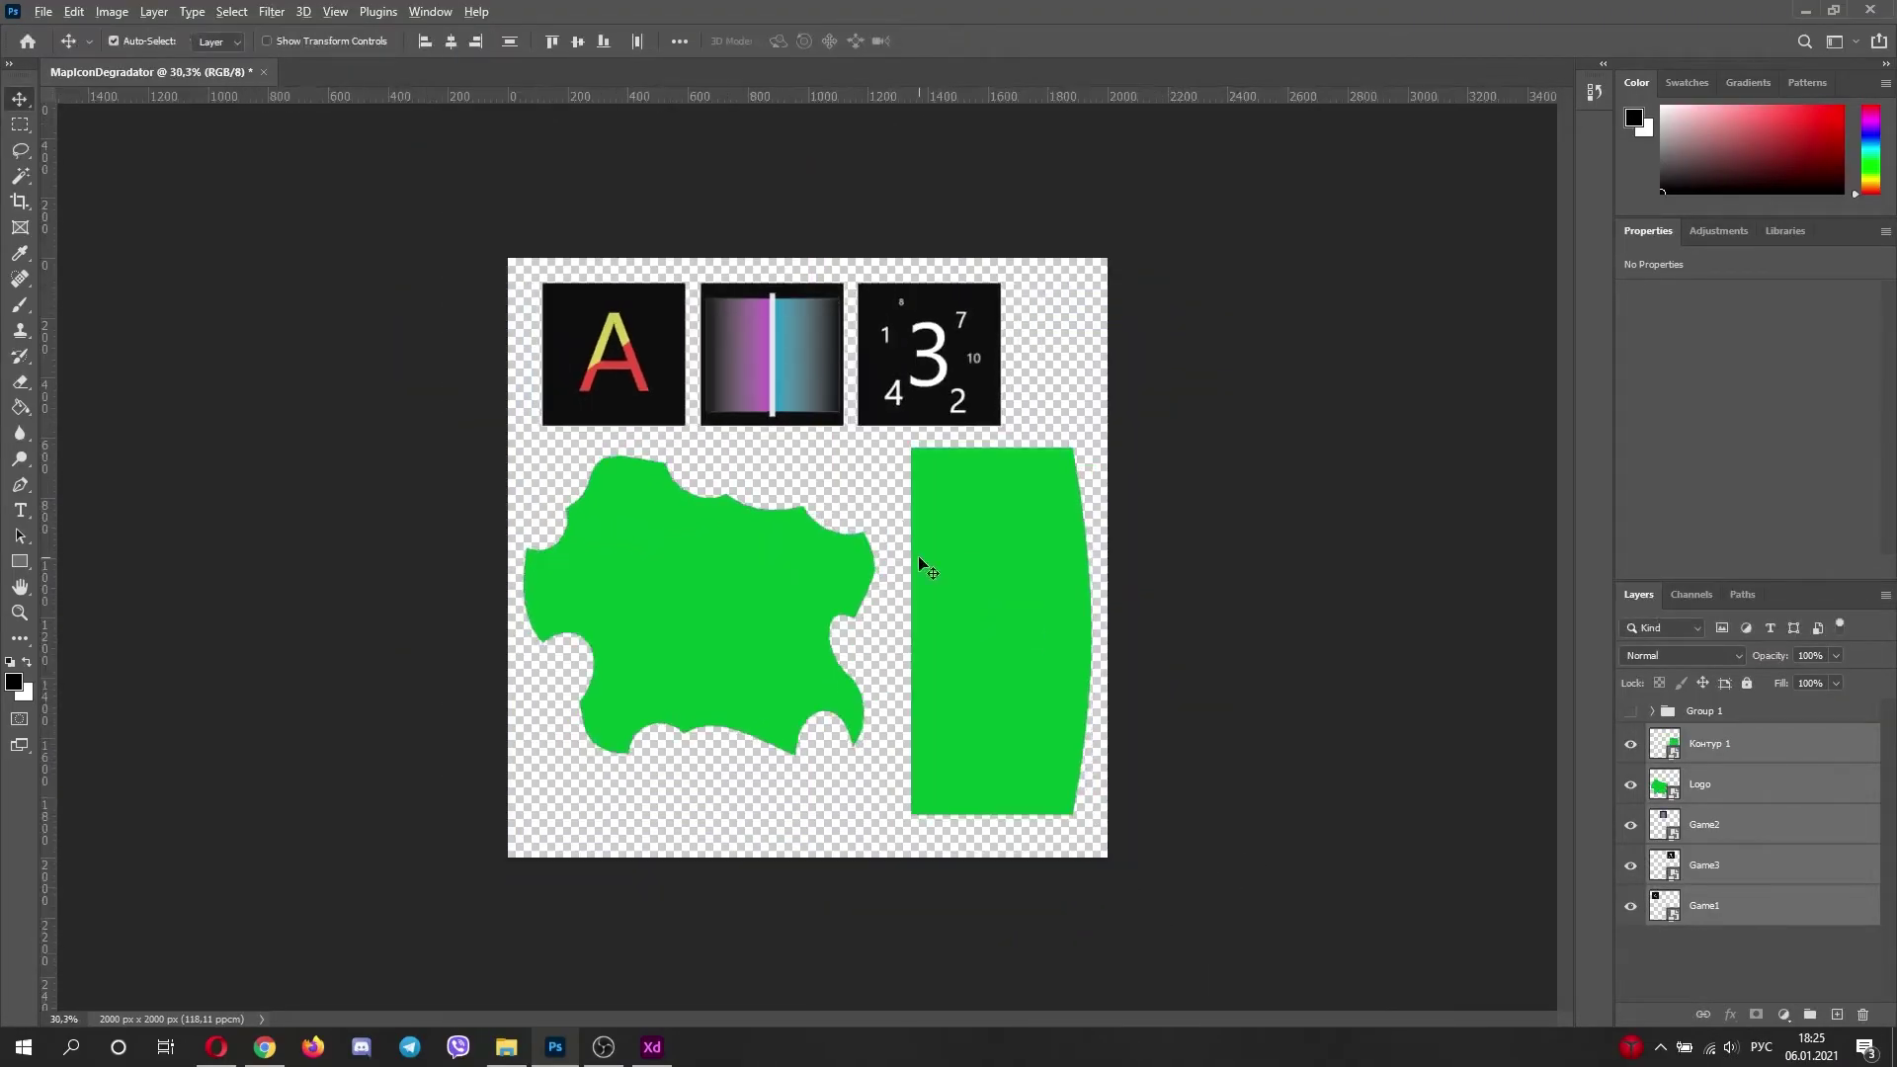
left_click(1673, 946)
Step: Save the MapIconDegradator document on the computer, browsing to the destination folder
left_click(44, 12)
left_click(89, 251)
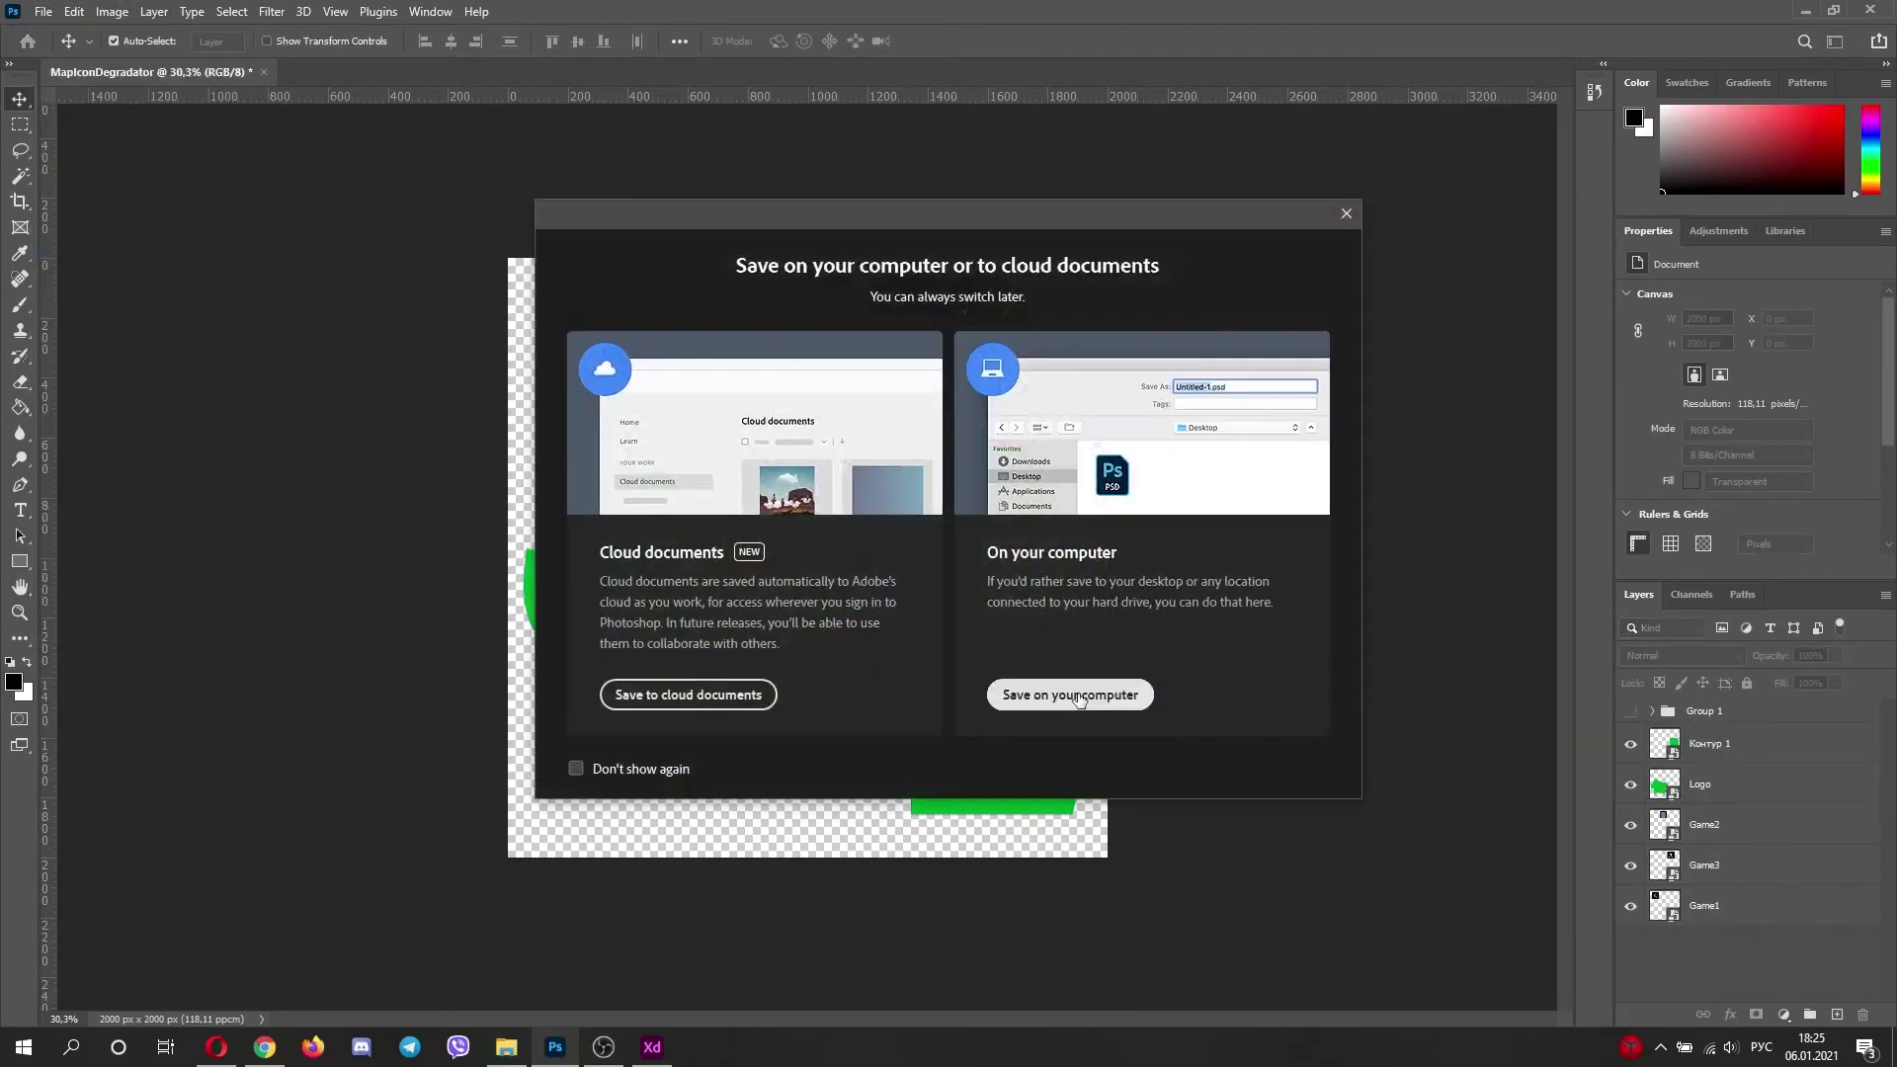
left_click(1070, 695)
left_click(536, 225)
double_click(454, 378)
double_click(464, 357)
double_click(465, 353)
double_click(465, 316)
left_click_drag(738, 186, 750, 225)
left_click(476, 808)
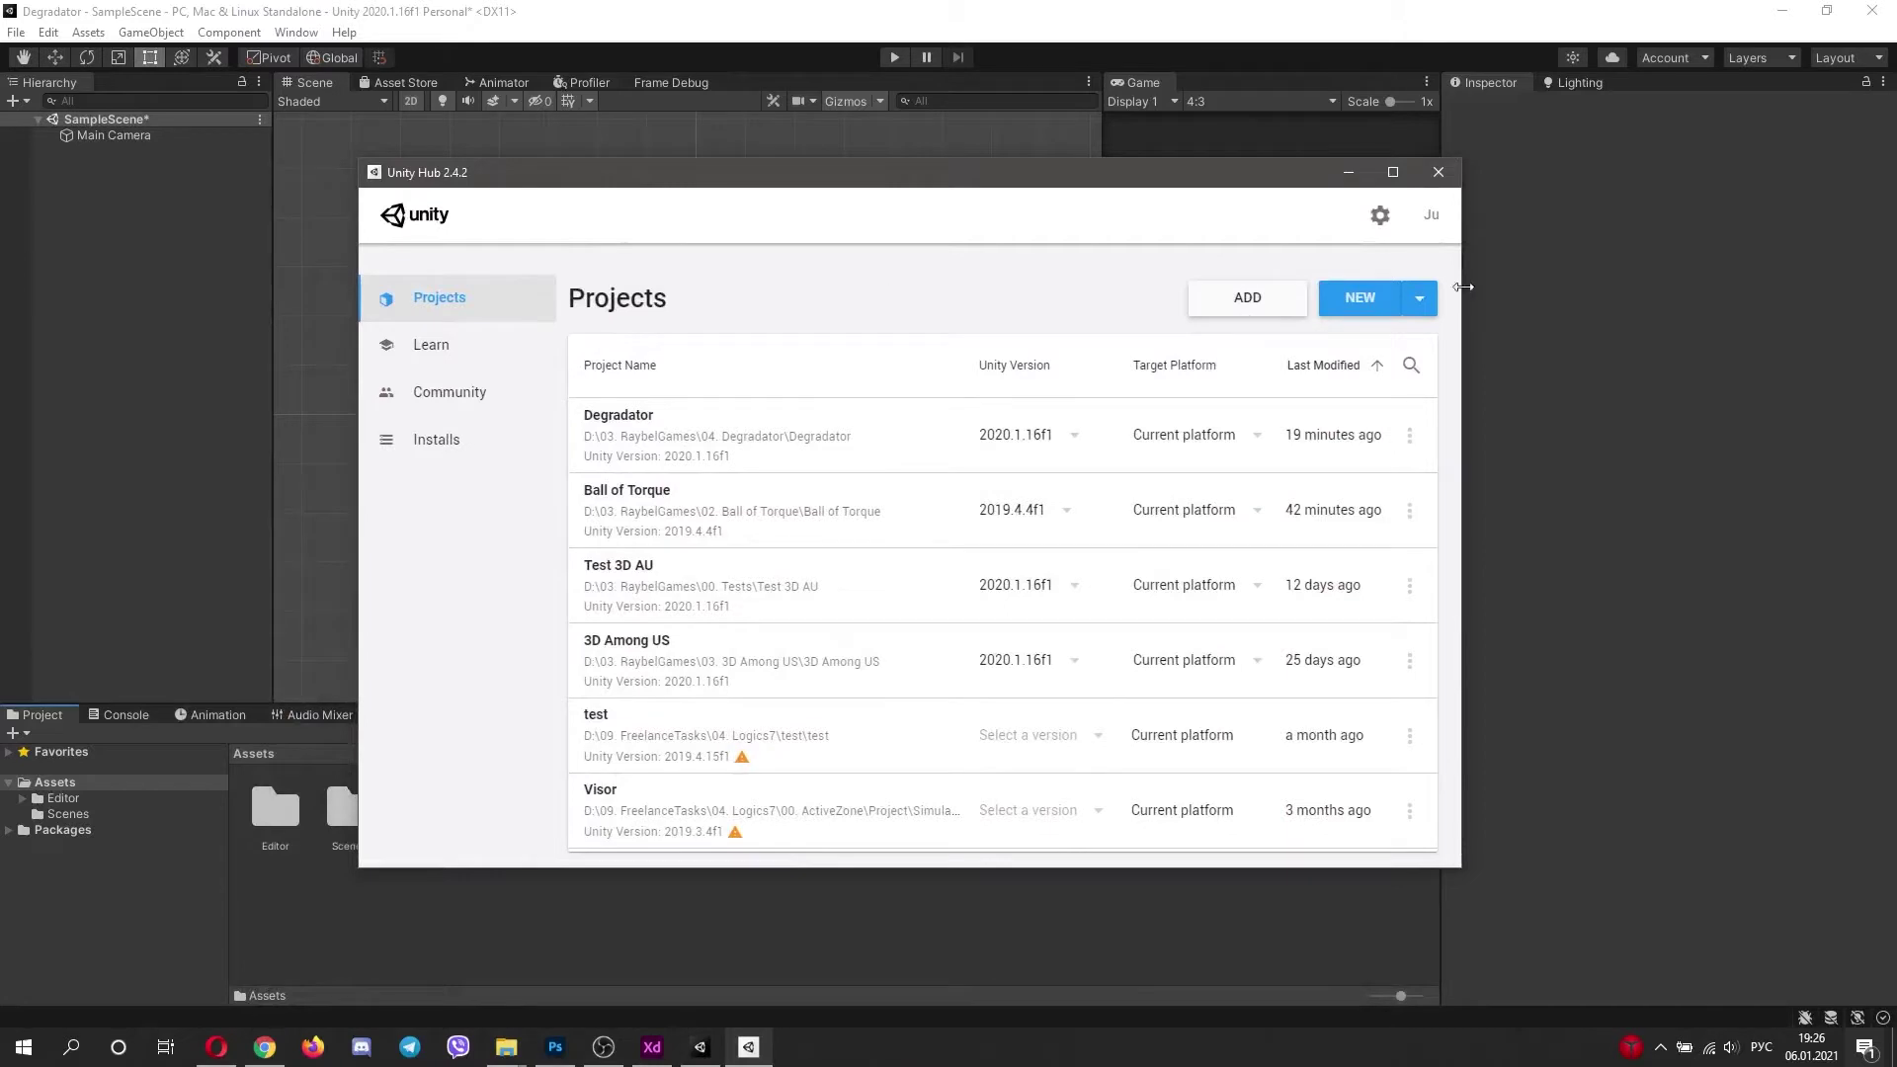
Step: In Unity Hub, try the 2D and Mobile 2D templates for a new Unity 2020.1.16f1 project and cancel its creation
left_click(1419, 298)
left_click(1324, 315)
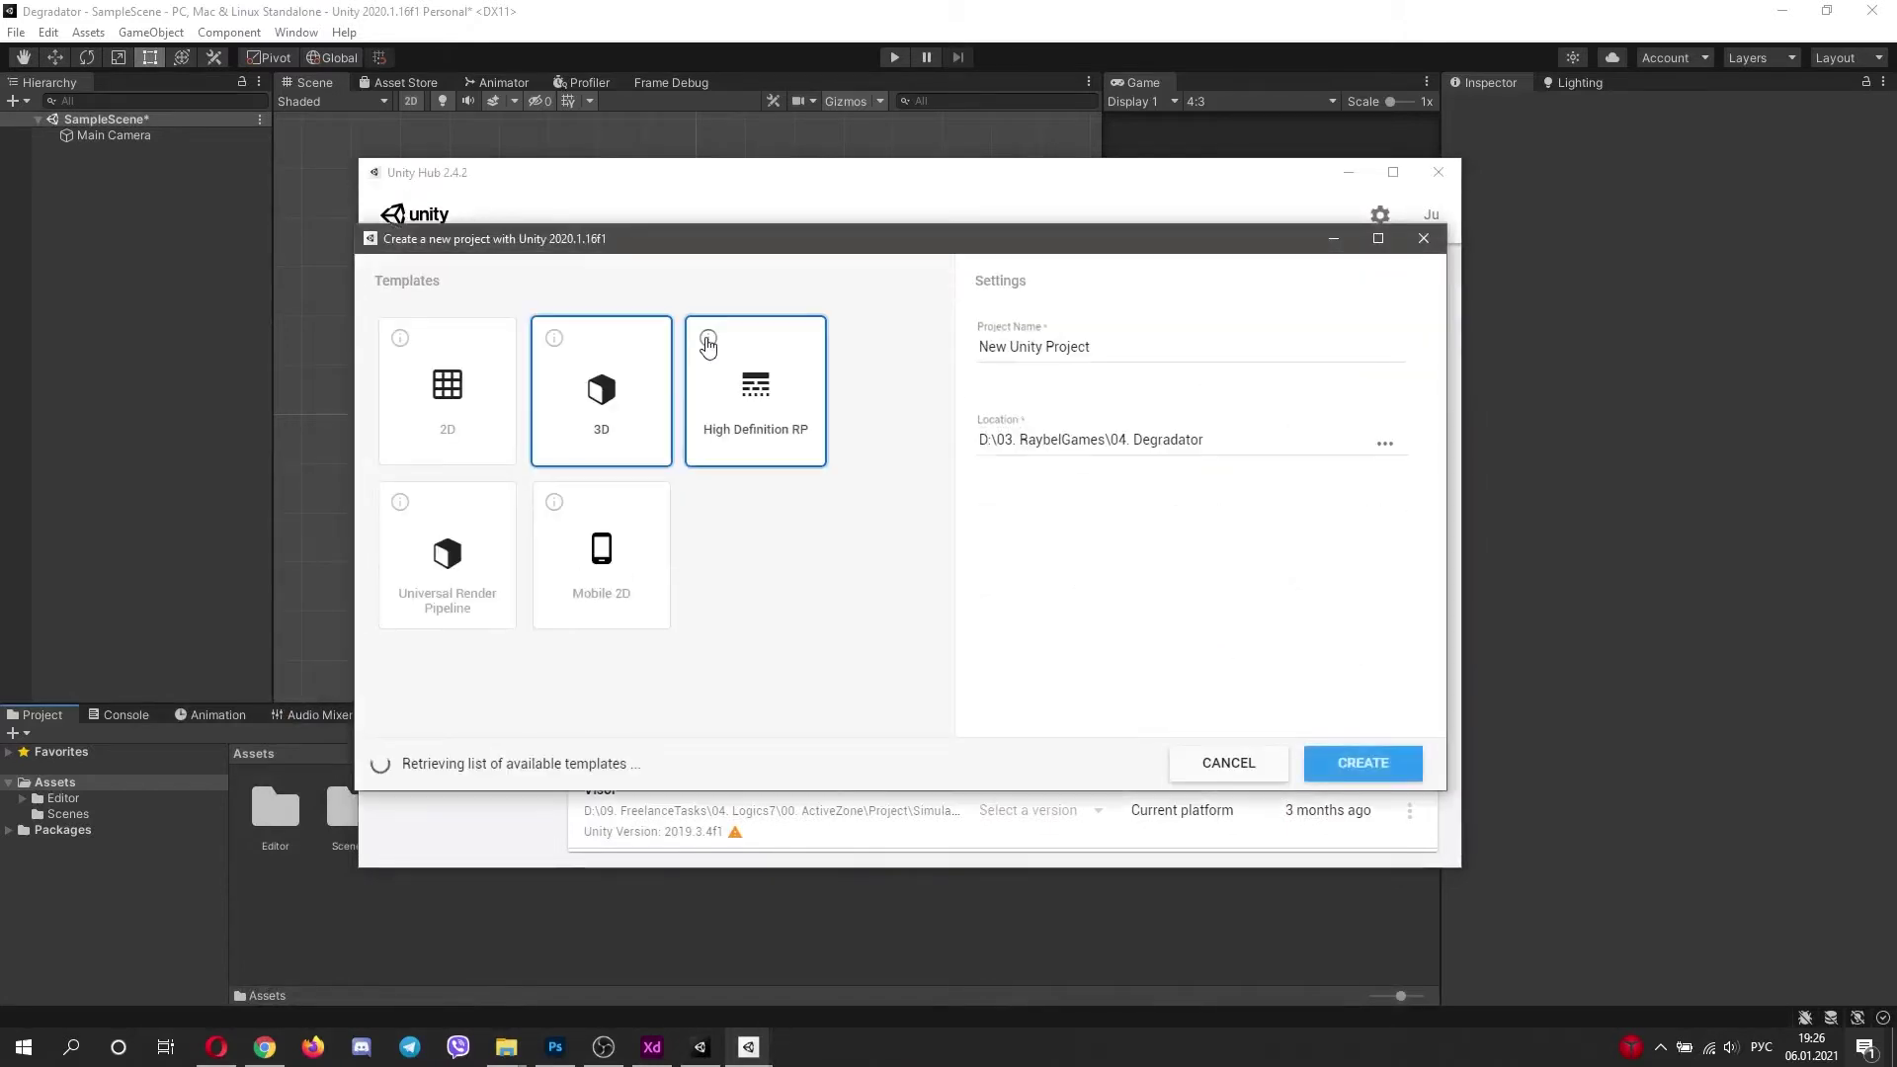
left_click(445, 425)
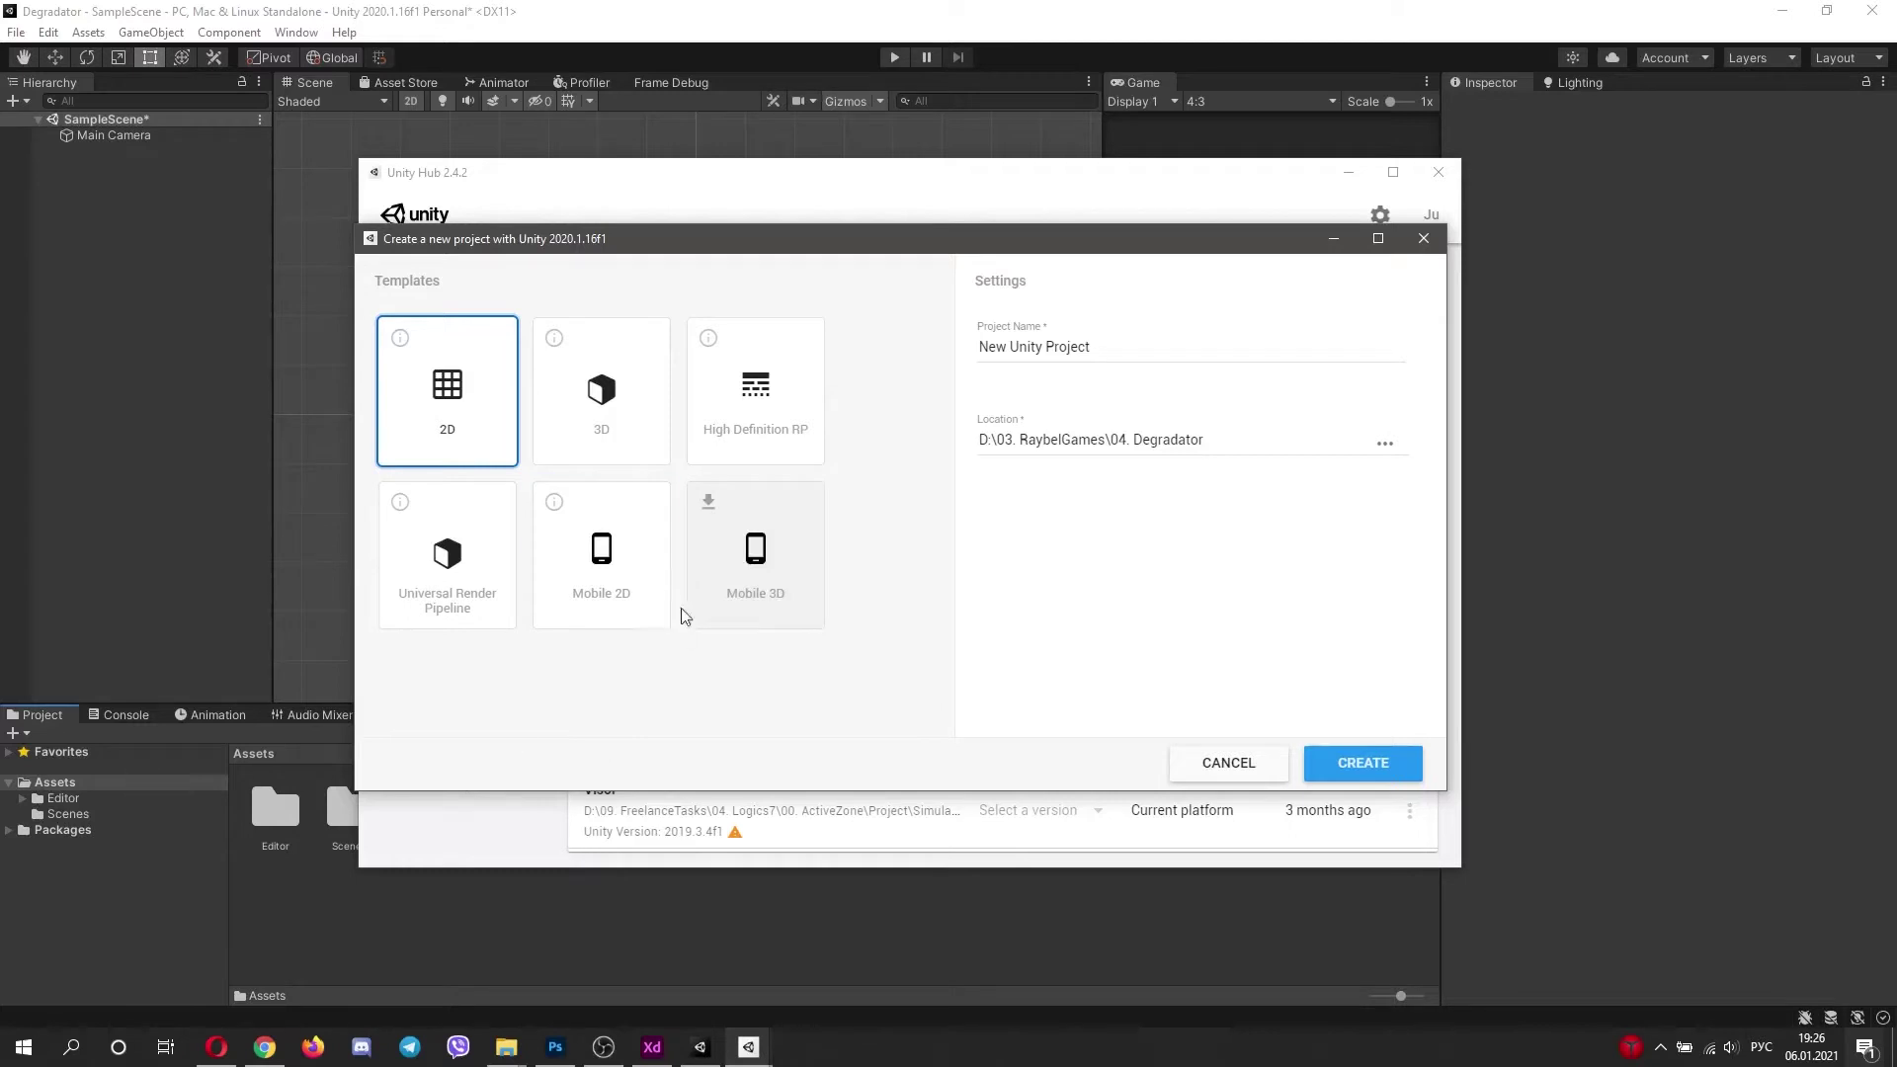
left_click(609, 568)
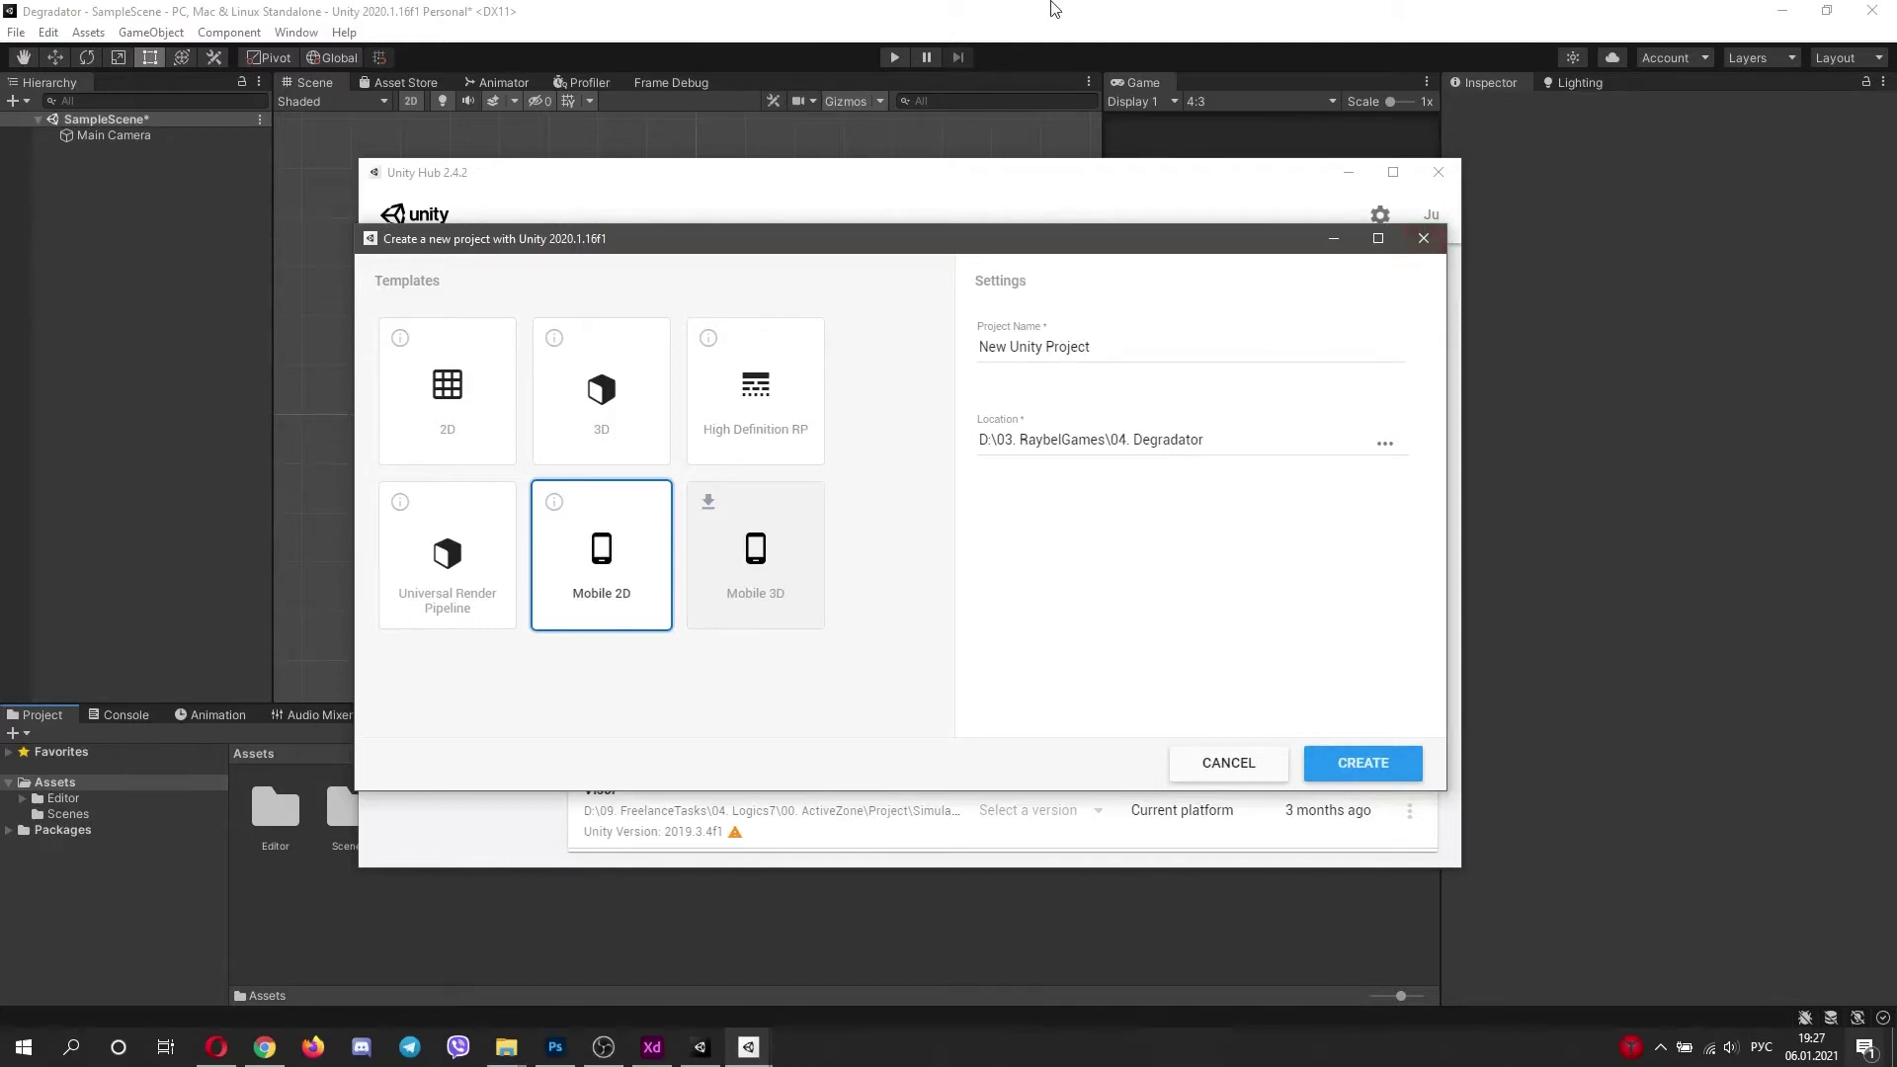
left_click(1423, 238)
Step: Switch the build platform of the Degradator project in the Unity editor to Android
left_click(569, 12)
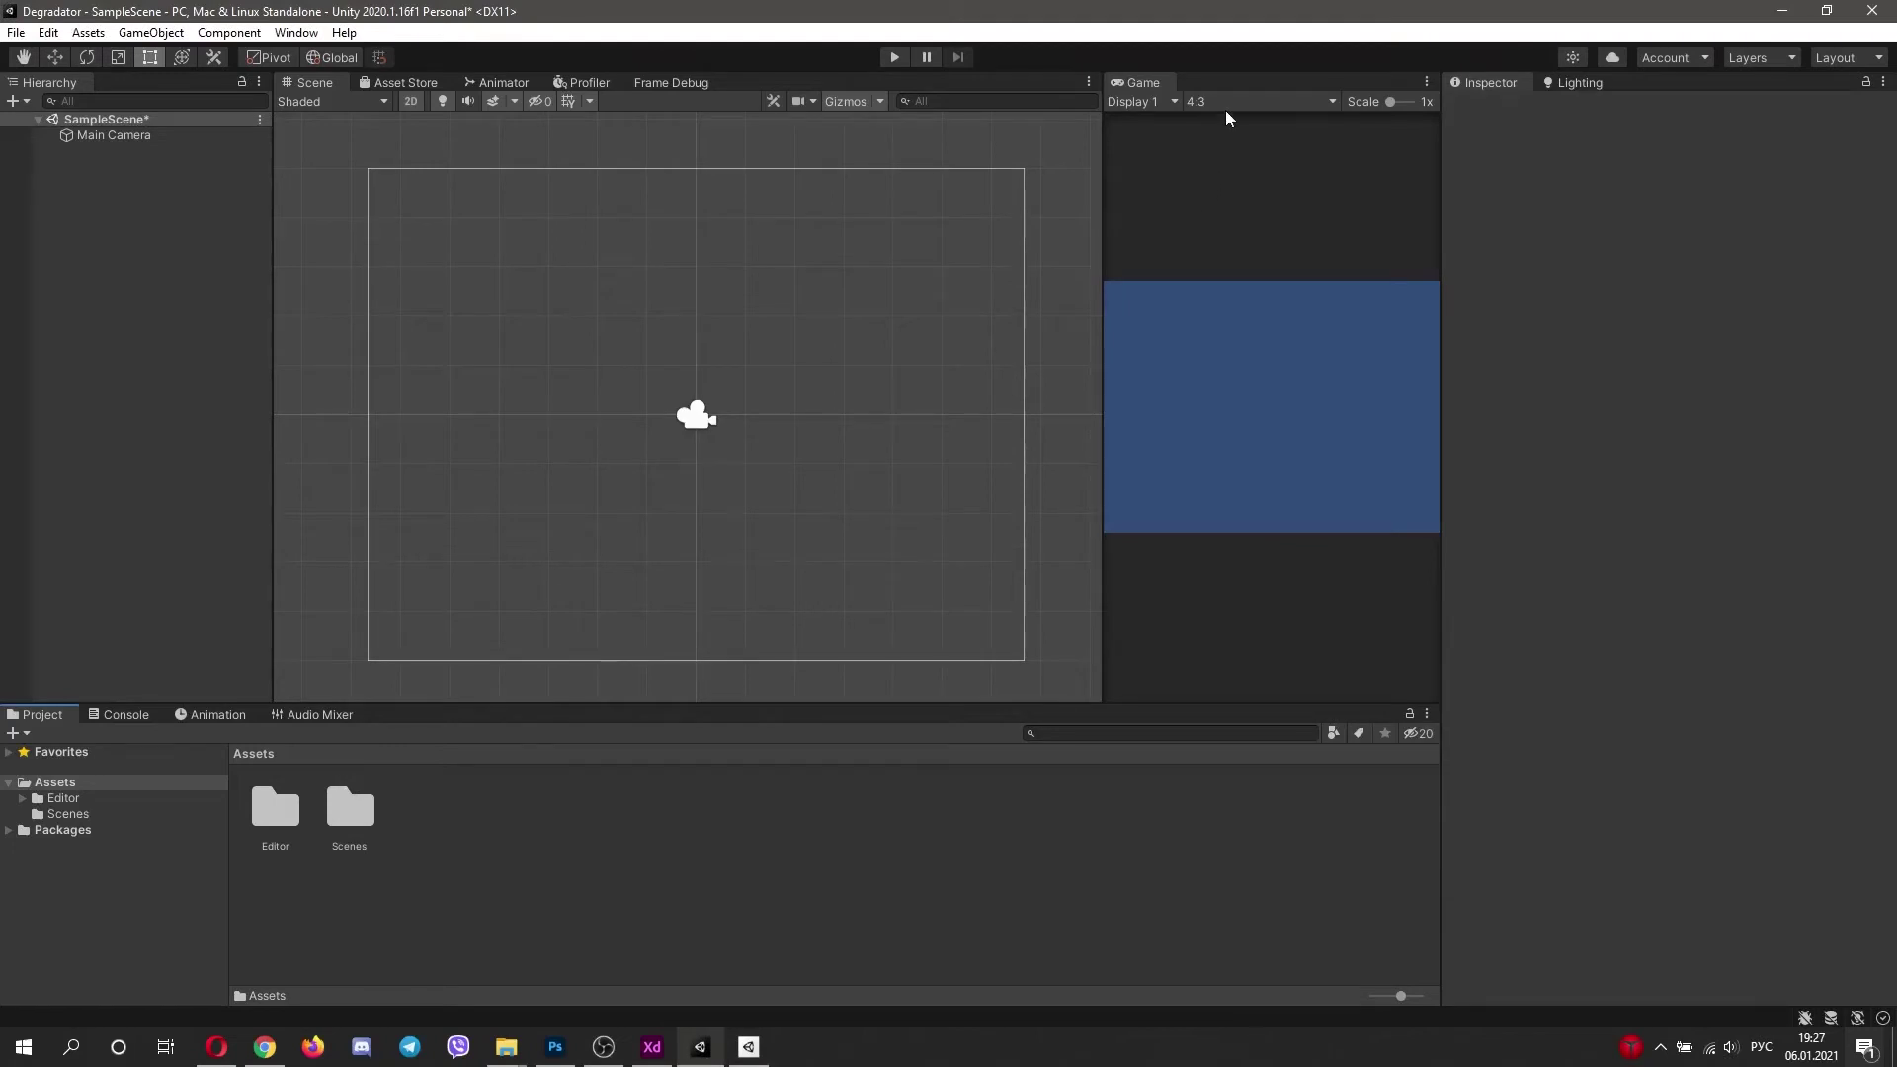
left_click(15, 31)
left_click(60, 227)
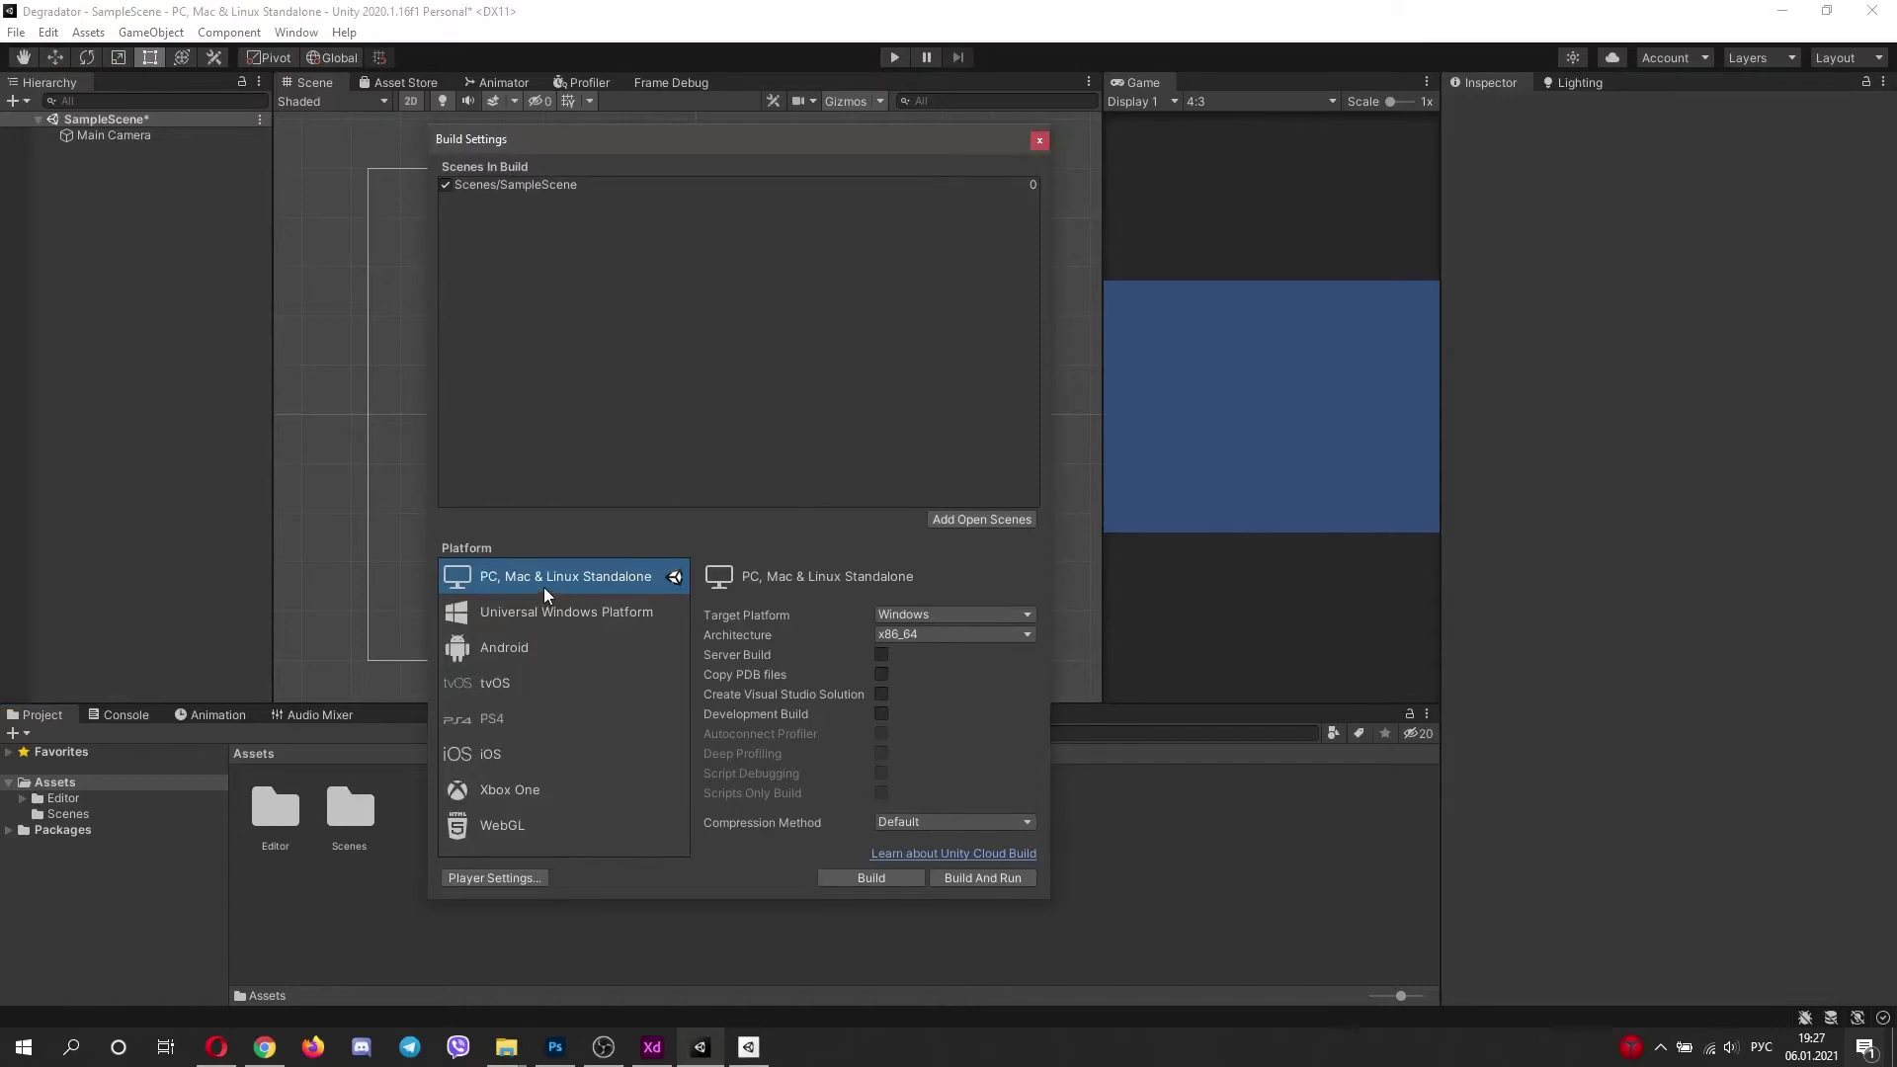
left_click(530, 647)
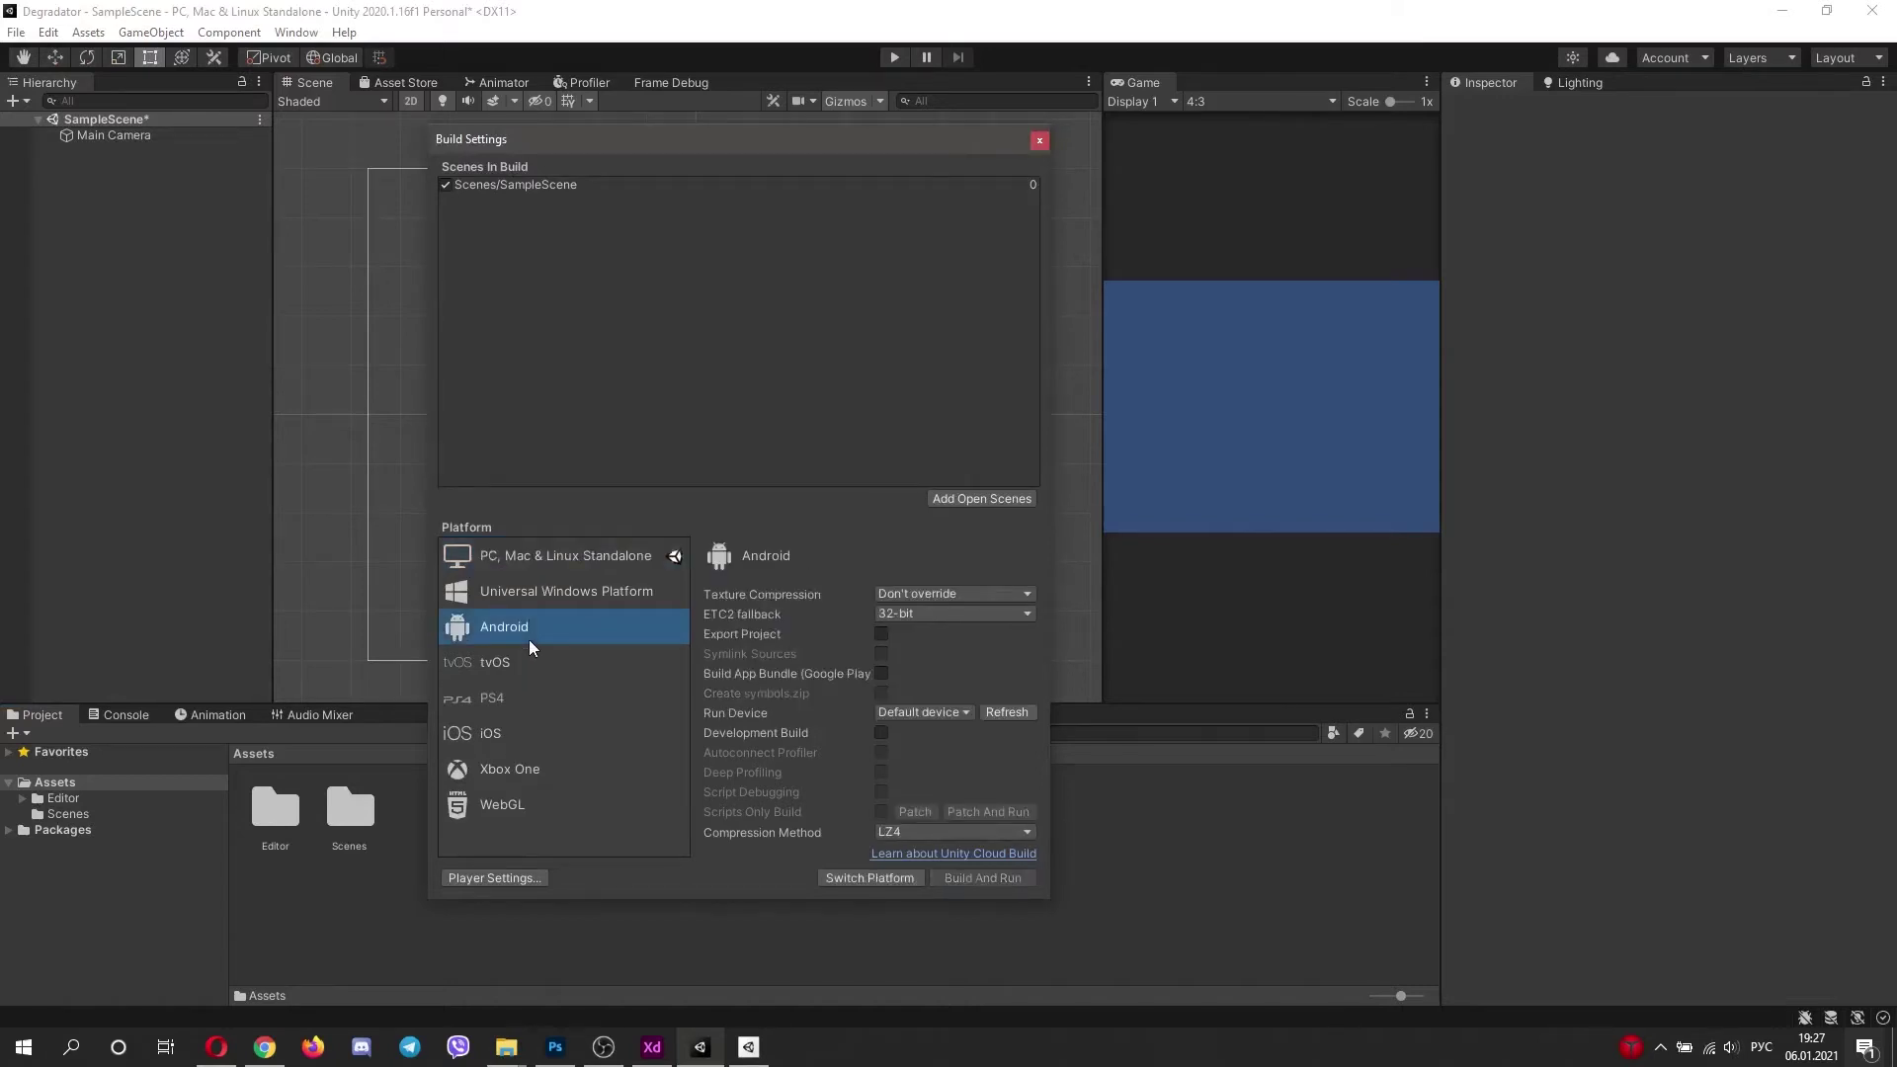
left_click(854, 878)
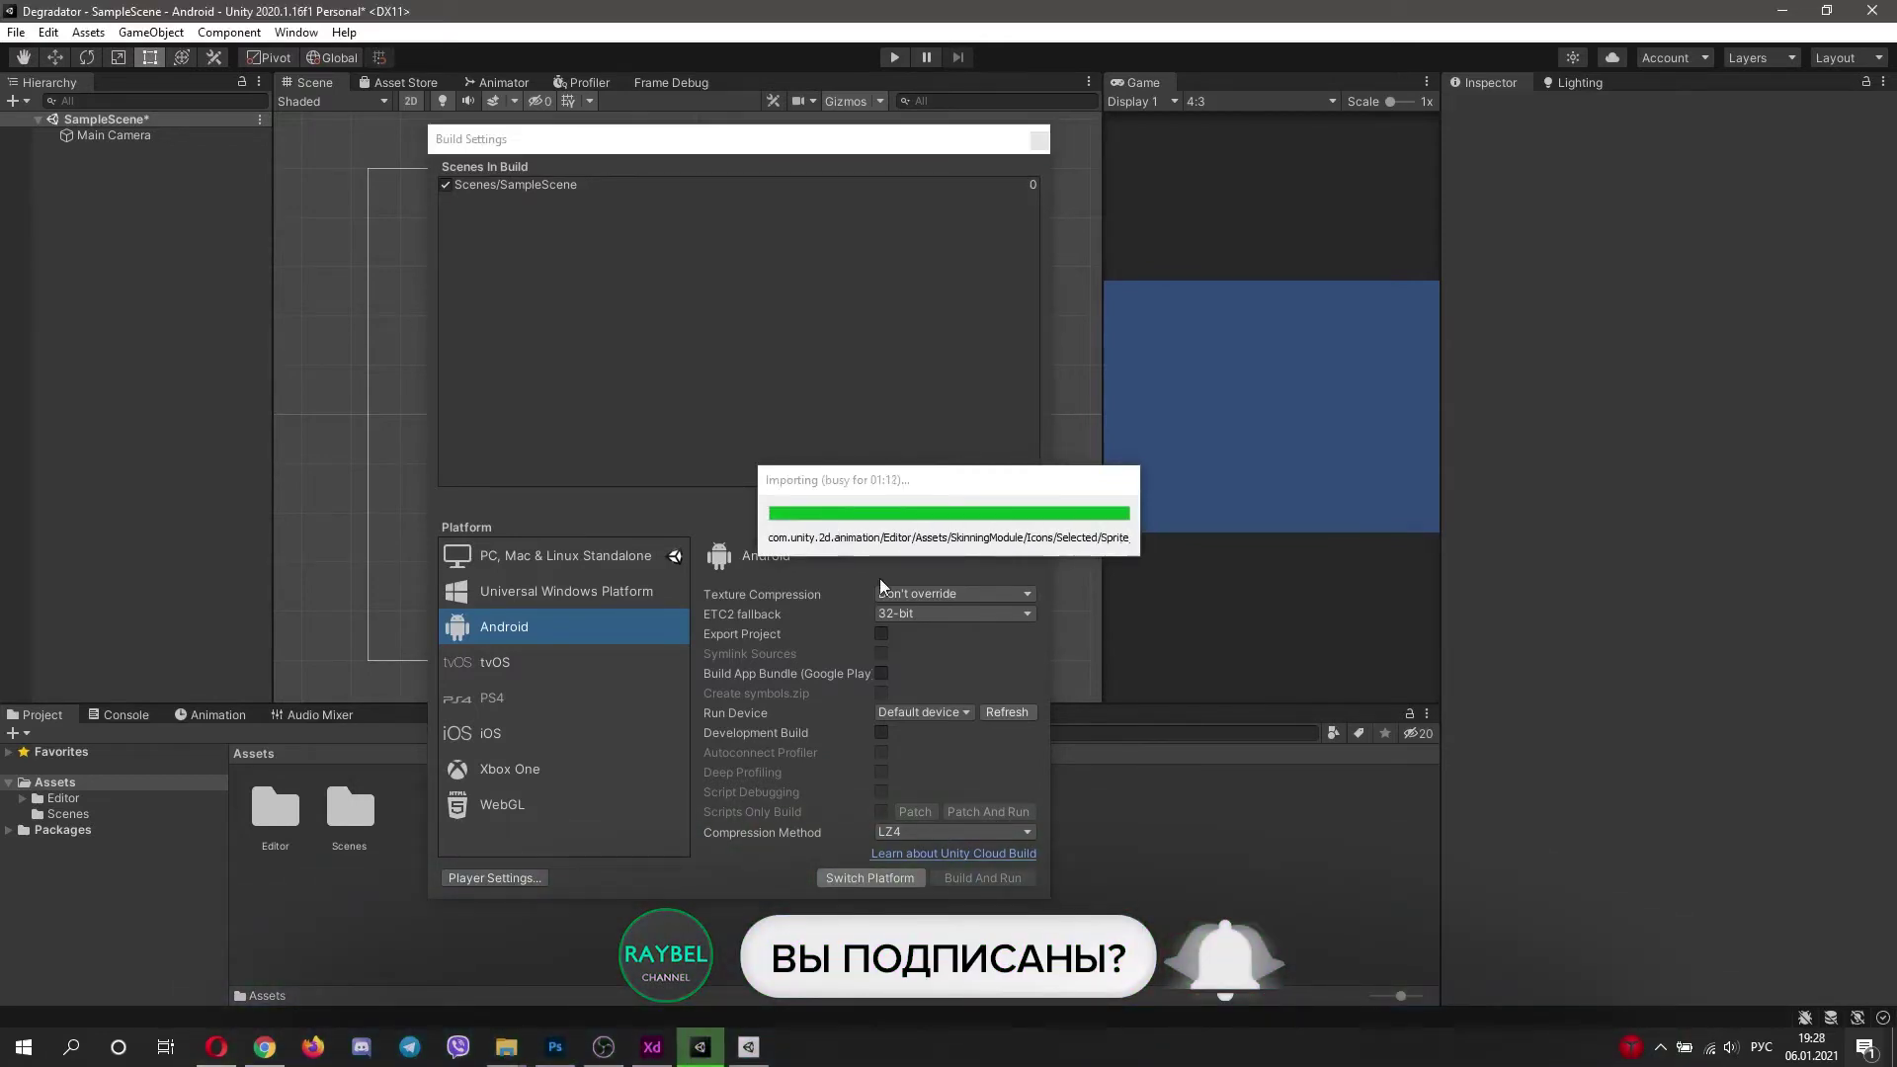
left_click(1040, 142)
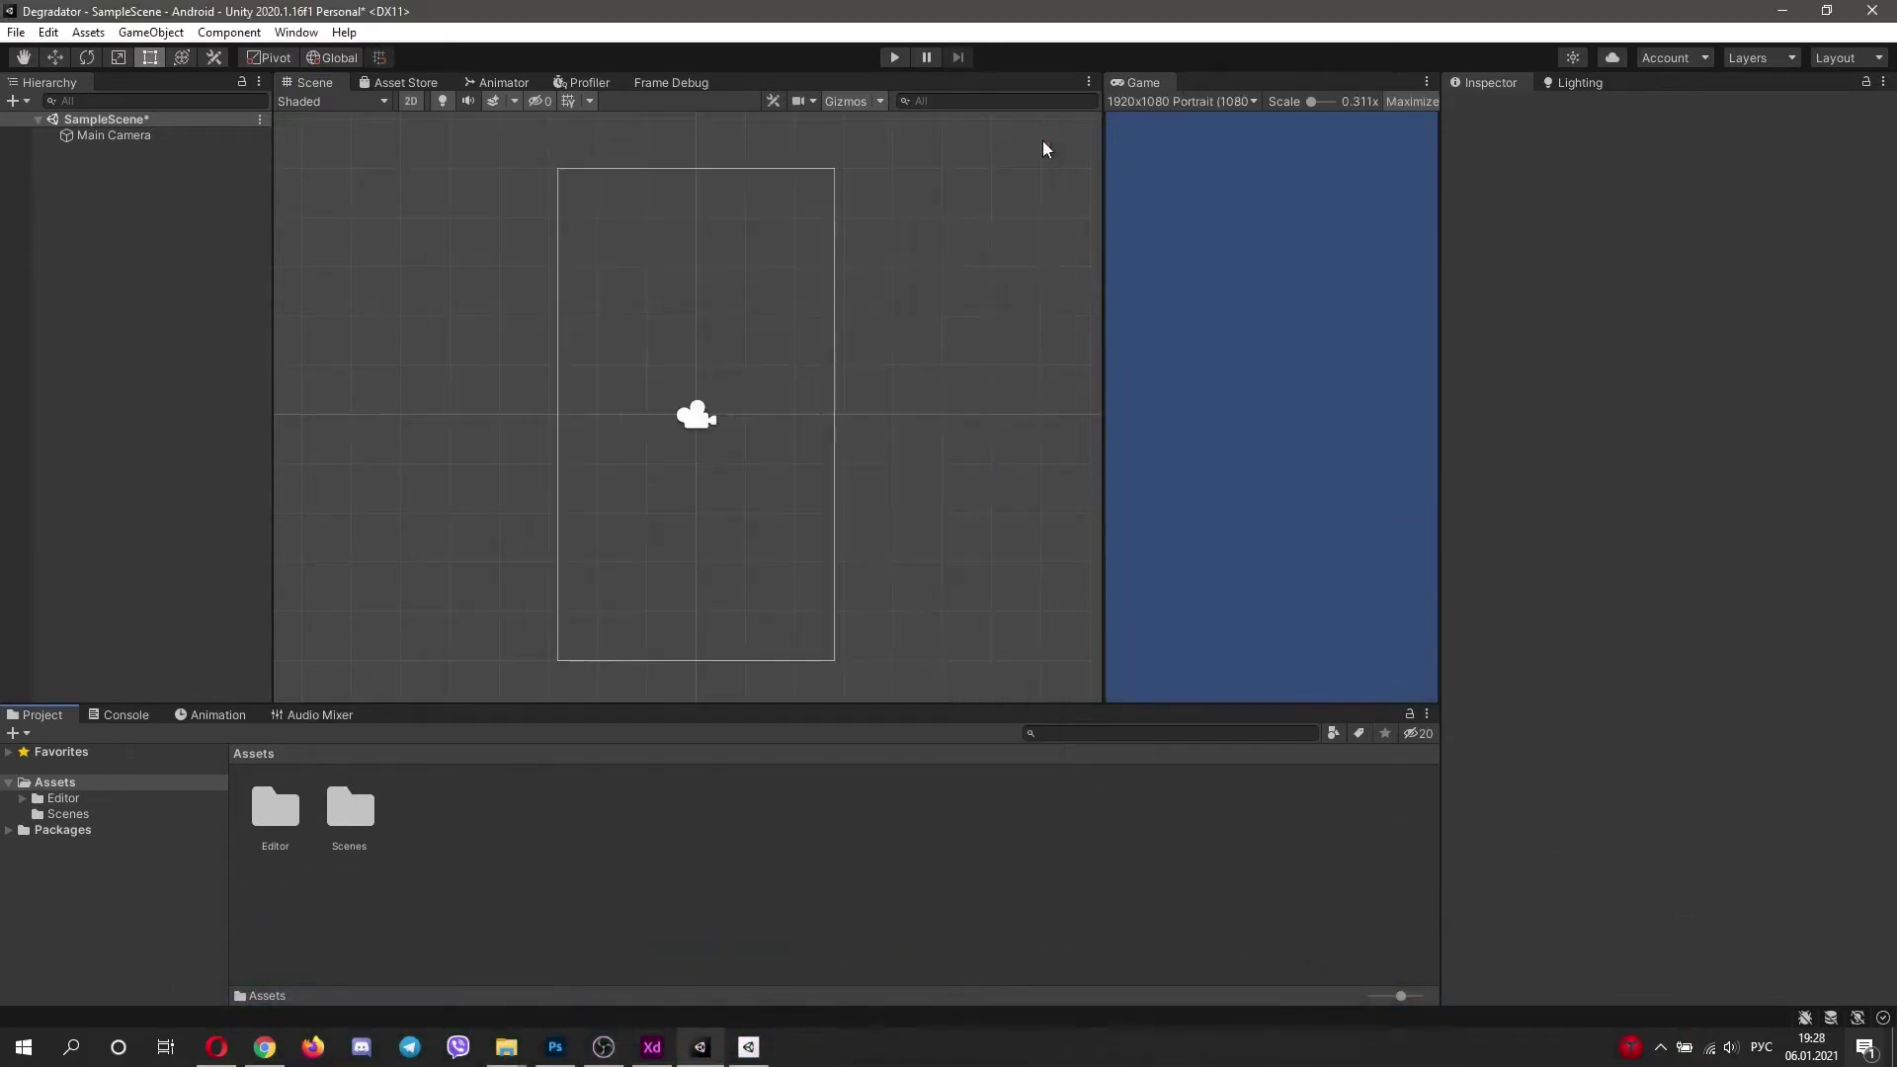
Step: Rename the scene file in the Scenes folder as MainScene and reload it
double_click(350, 808)
left_click(282, 808)
key("F2")
type("ы")
key("BackSpace")
key("super+space")
type("Main")
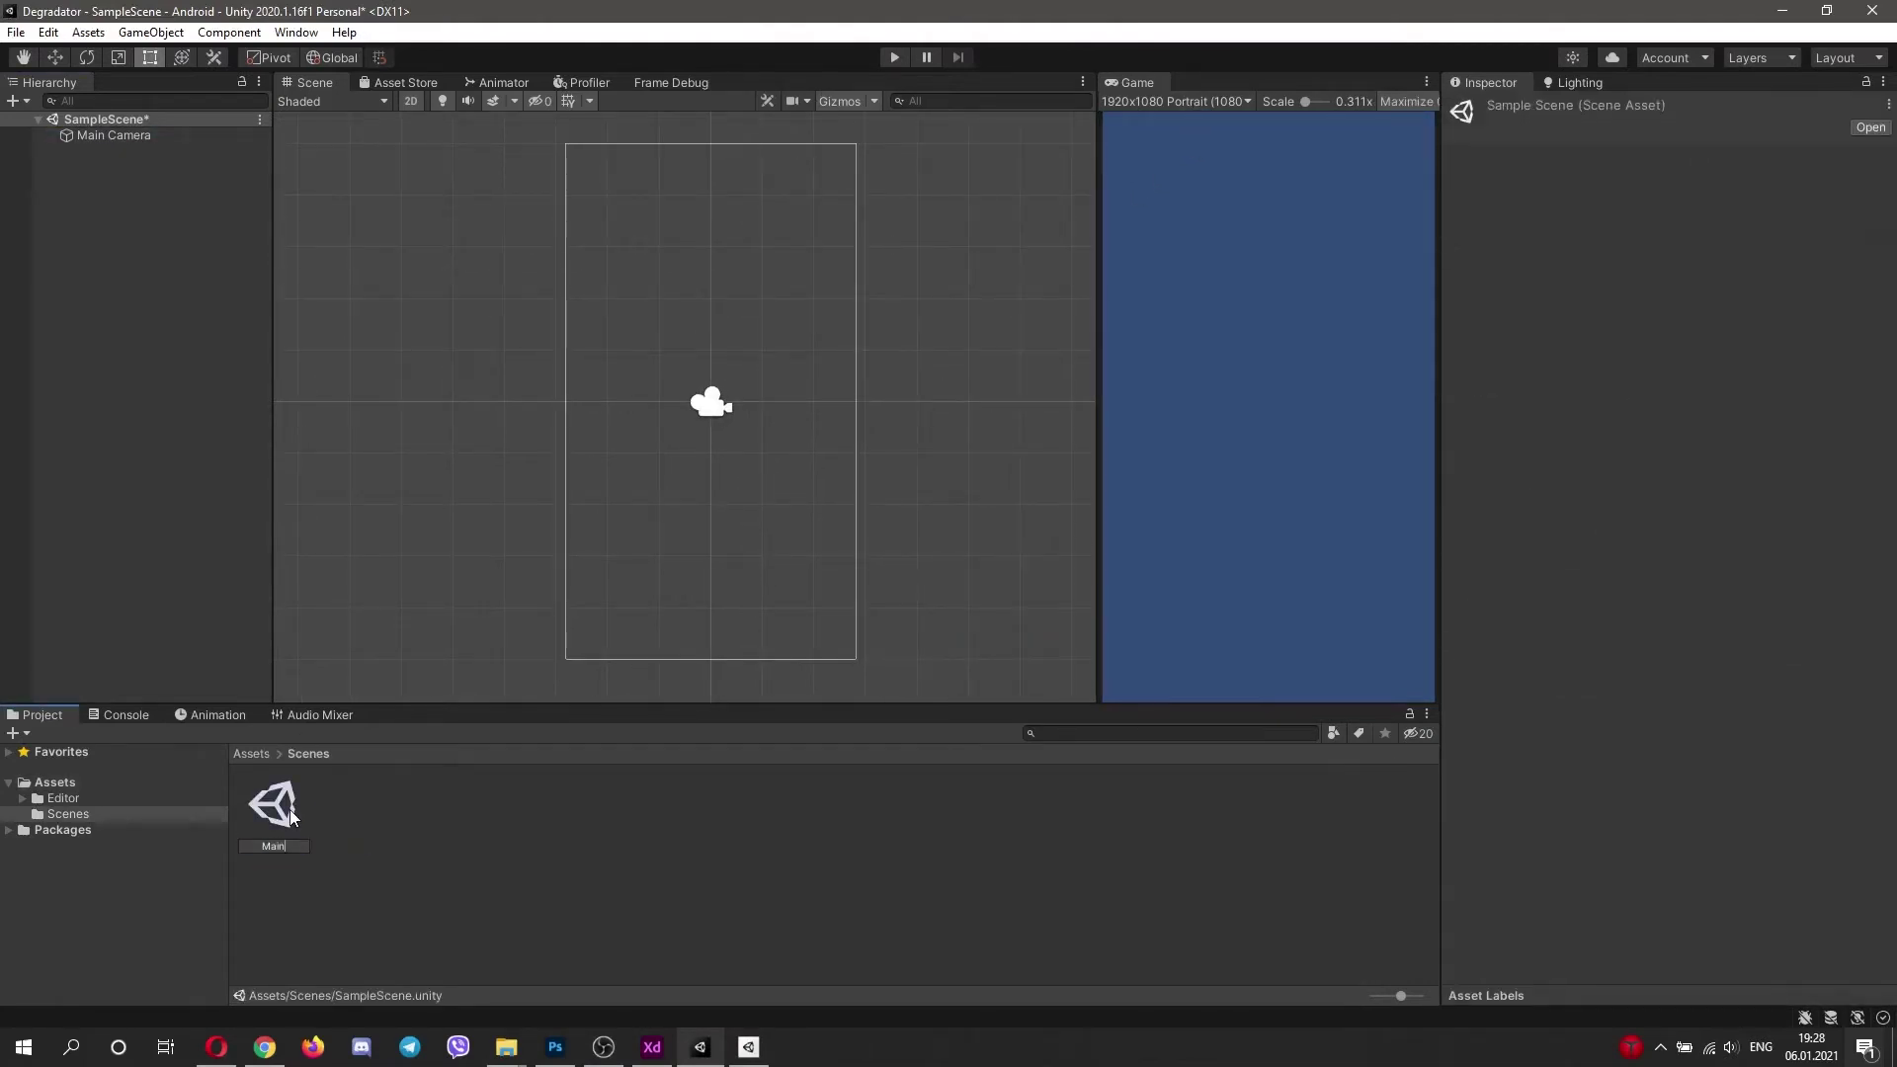
type("Scene")
key("Return")
left_click(1088, 563)
Step: Add a UI Canvas to MainScene
right_click(204, 253)
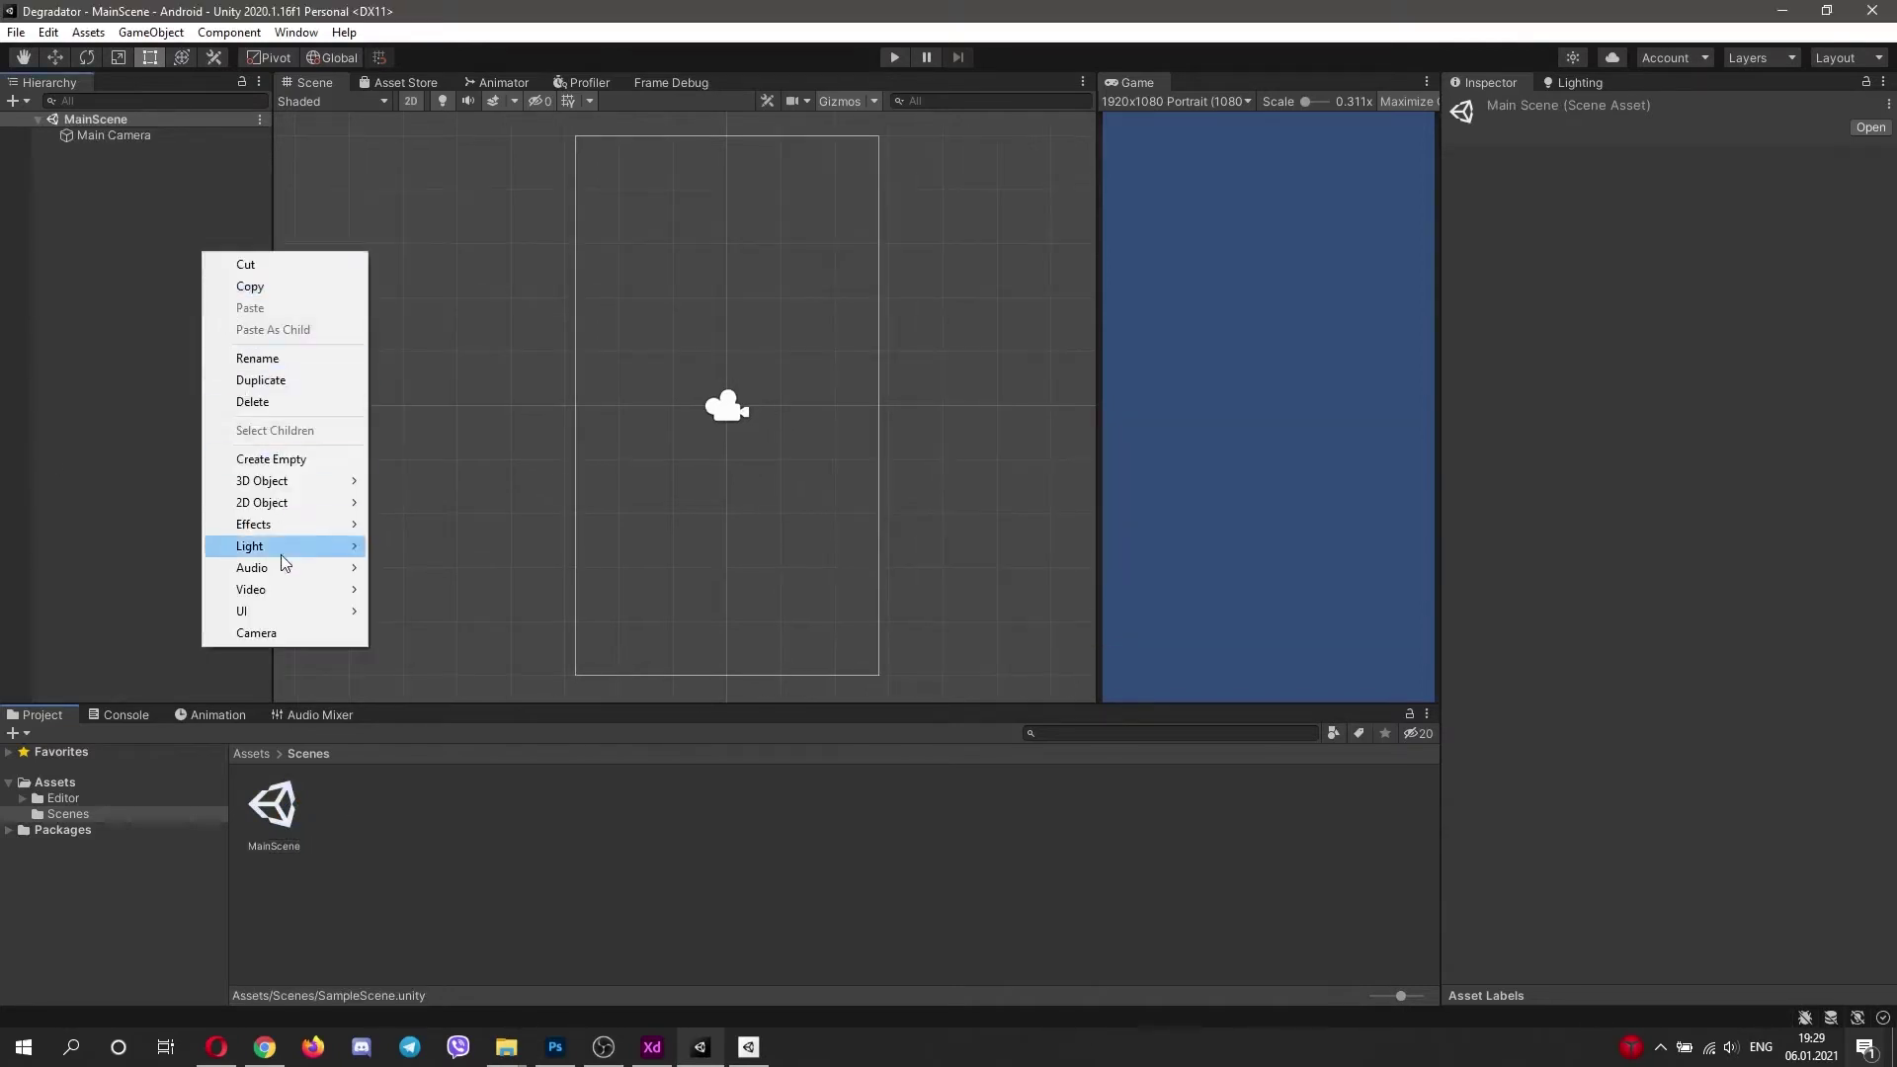
mouse_move(294, 613)
left_click(450, 893)
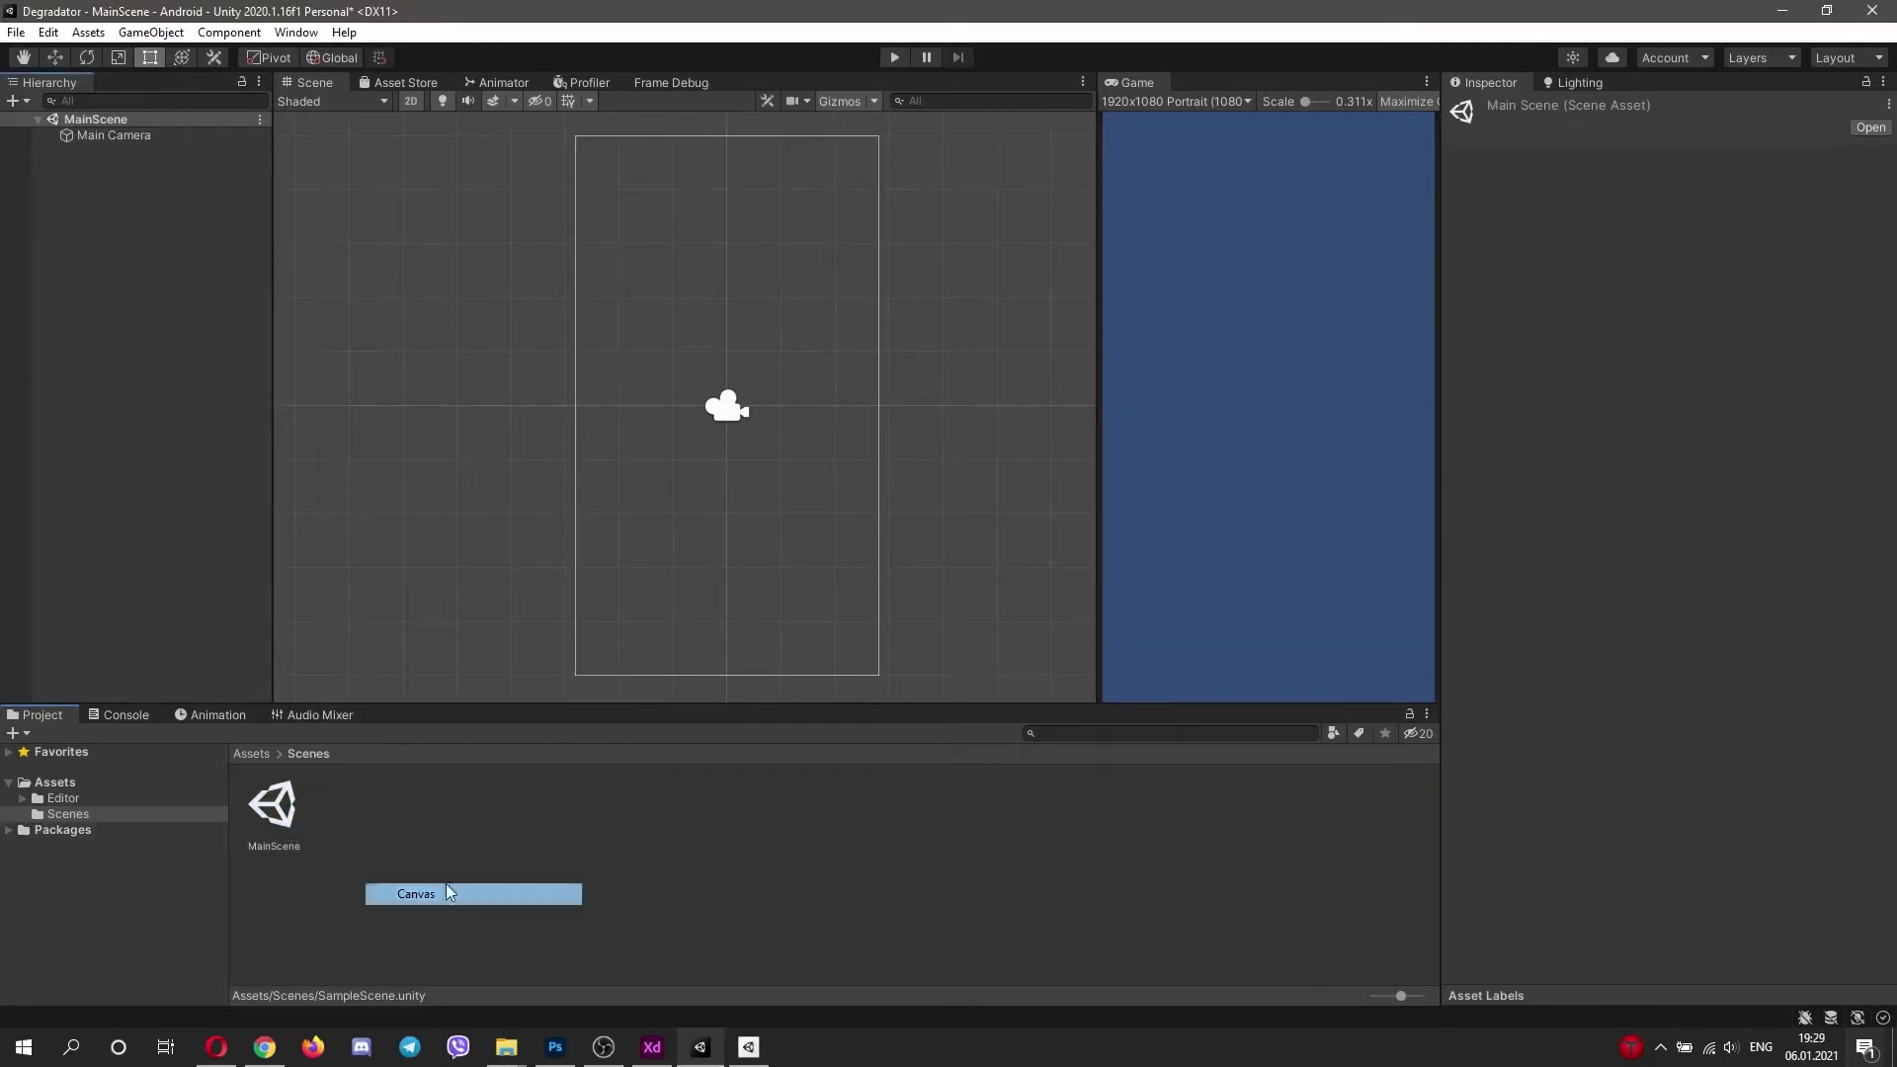
Step: Set the Main Camera's background colour to black
left_click(114, 135)
left_click(1681, 301)
left_click_drag(1740, 462, 1690, 536)
left_click(1619, 564)
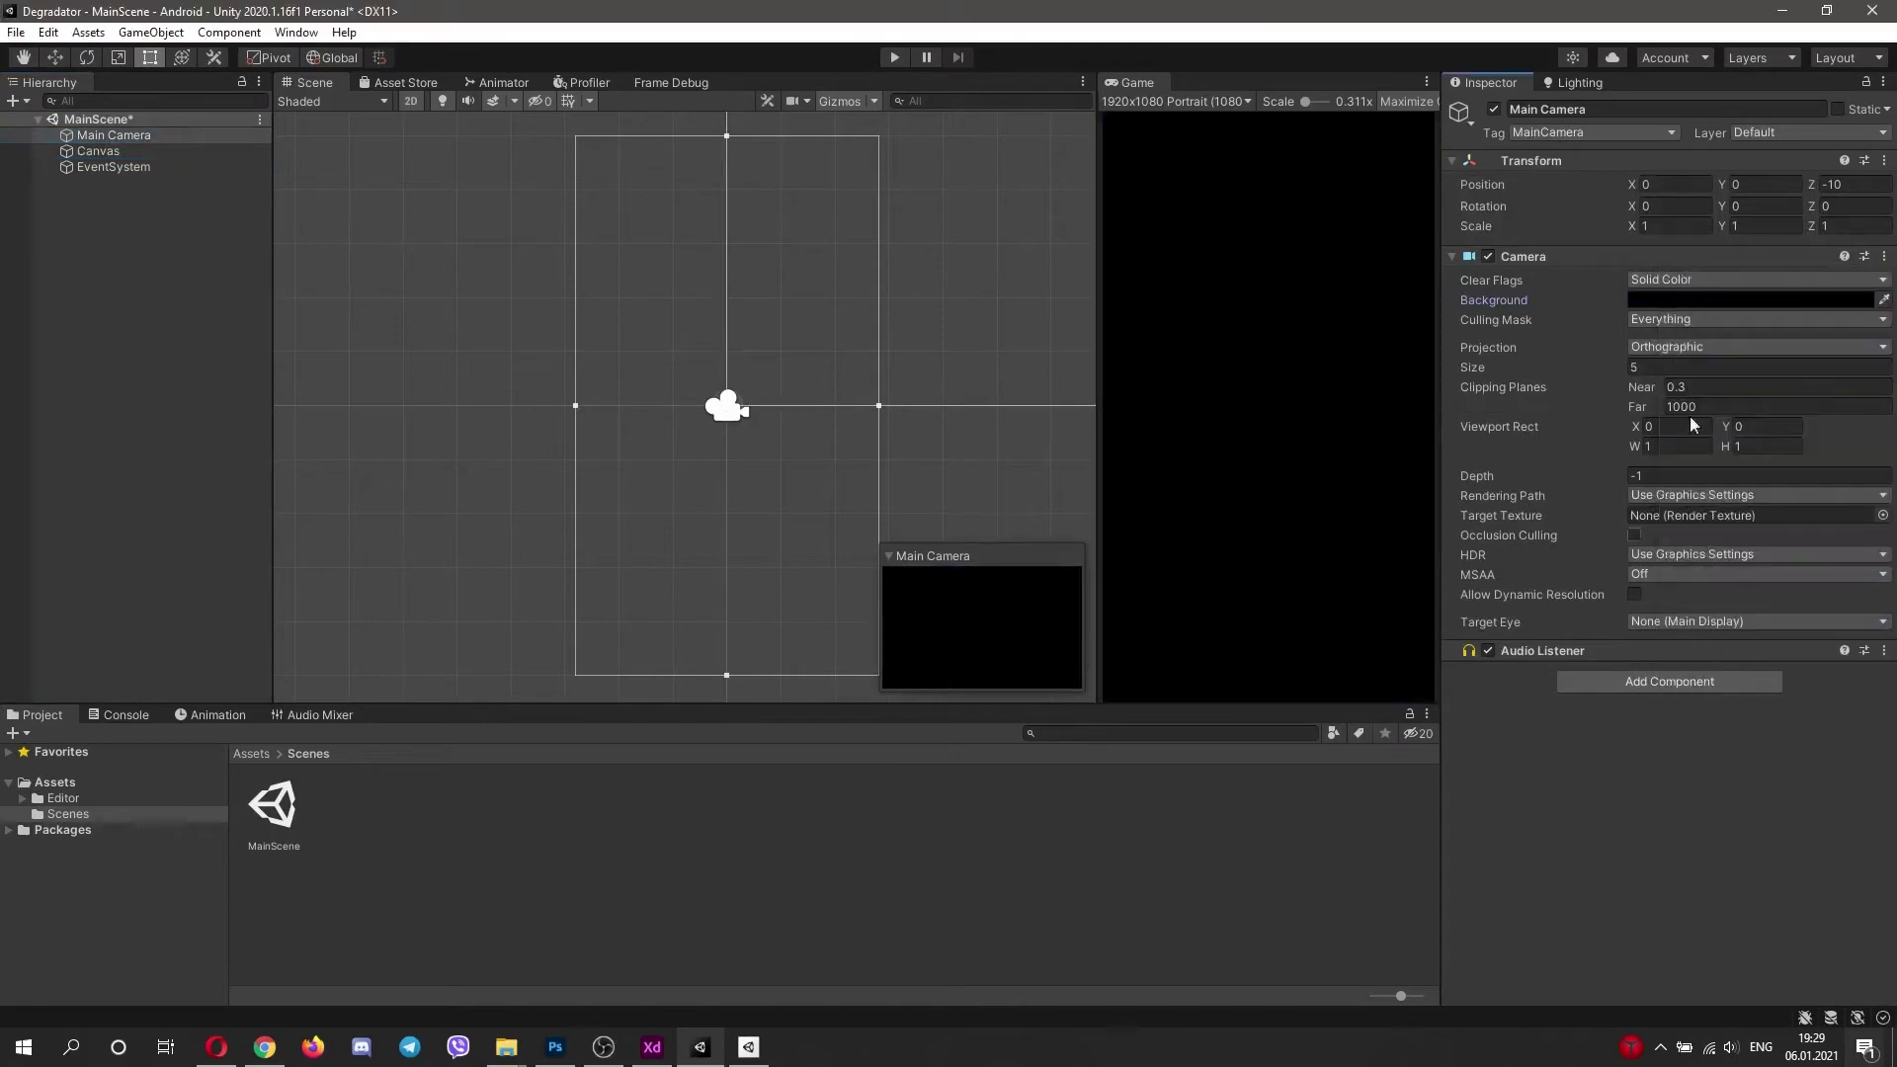
Step: Create an empty child object under the Canvas and name it HOME
right_click(98, 150)
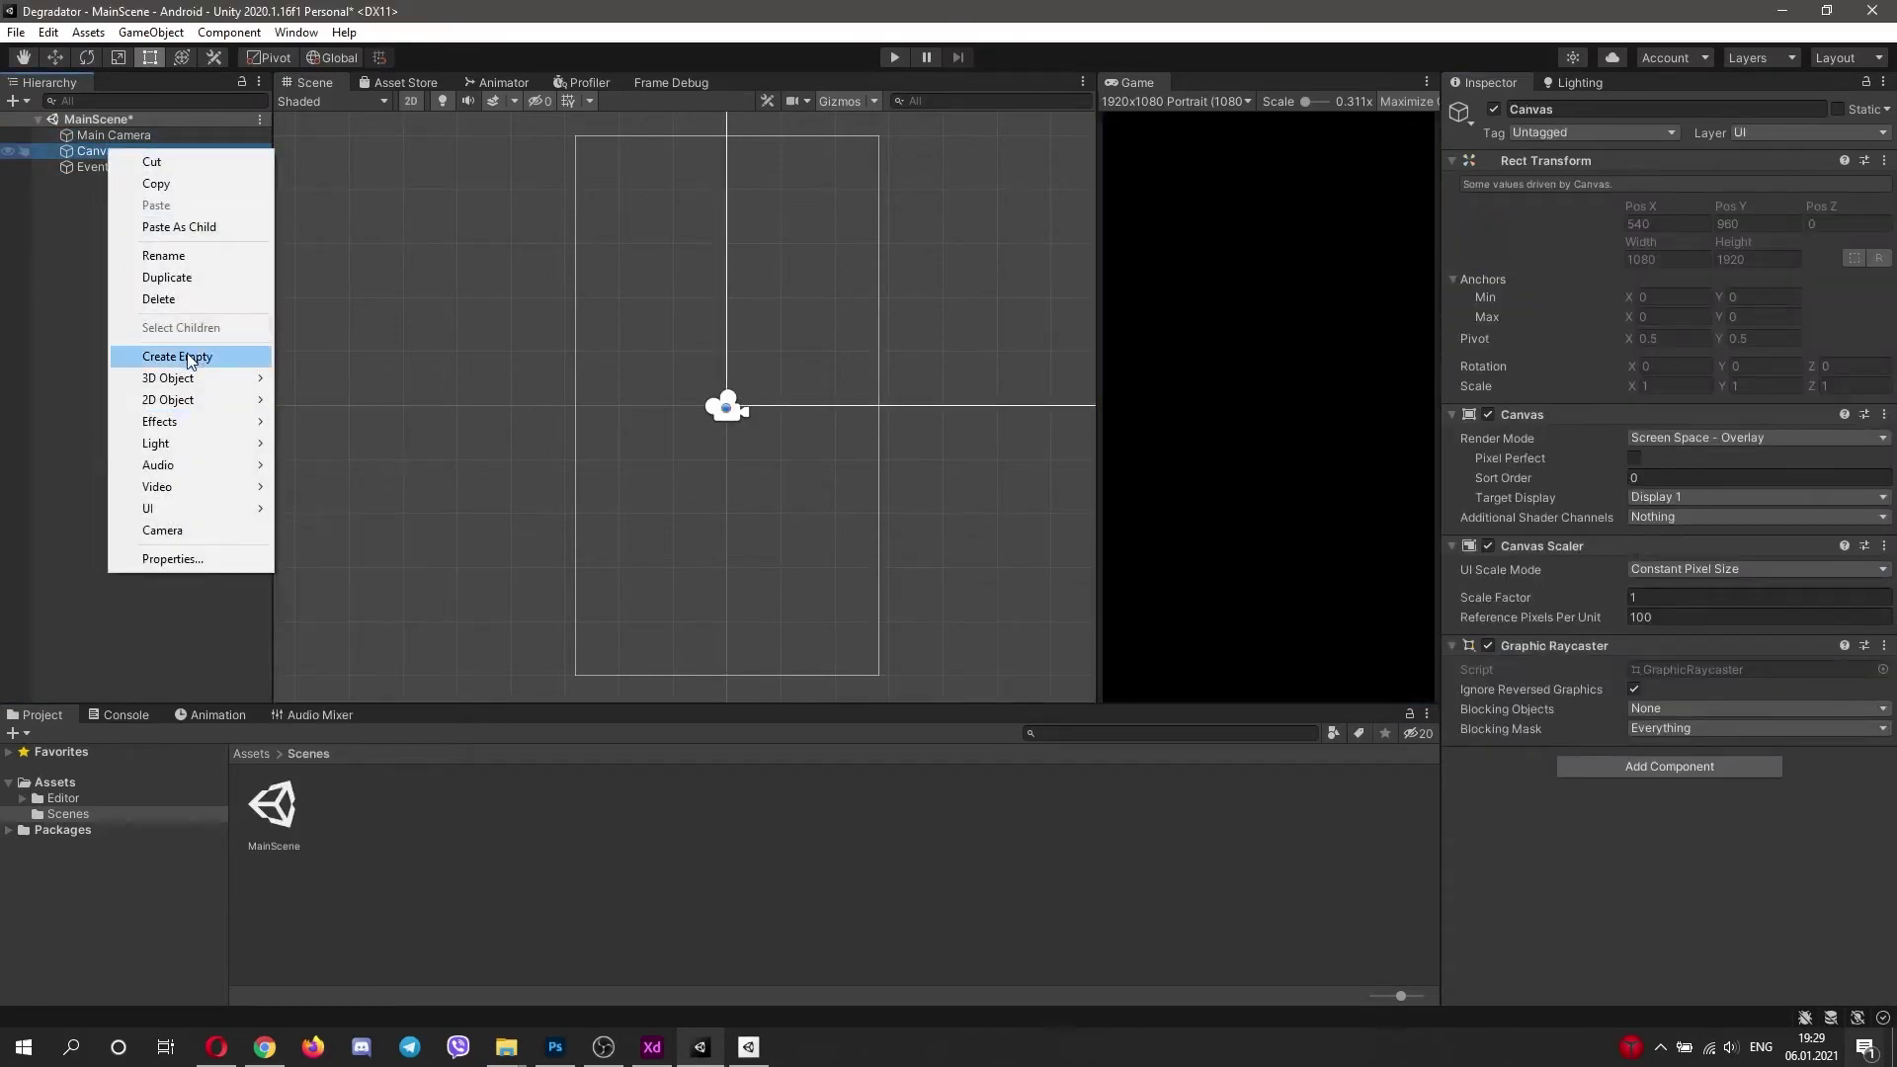
left_click(158, 351)
double_click(124, 165)
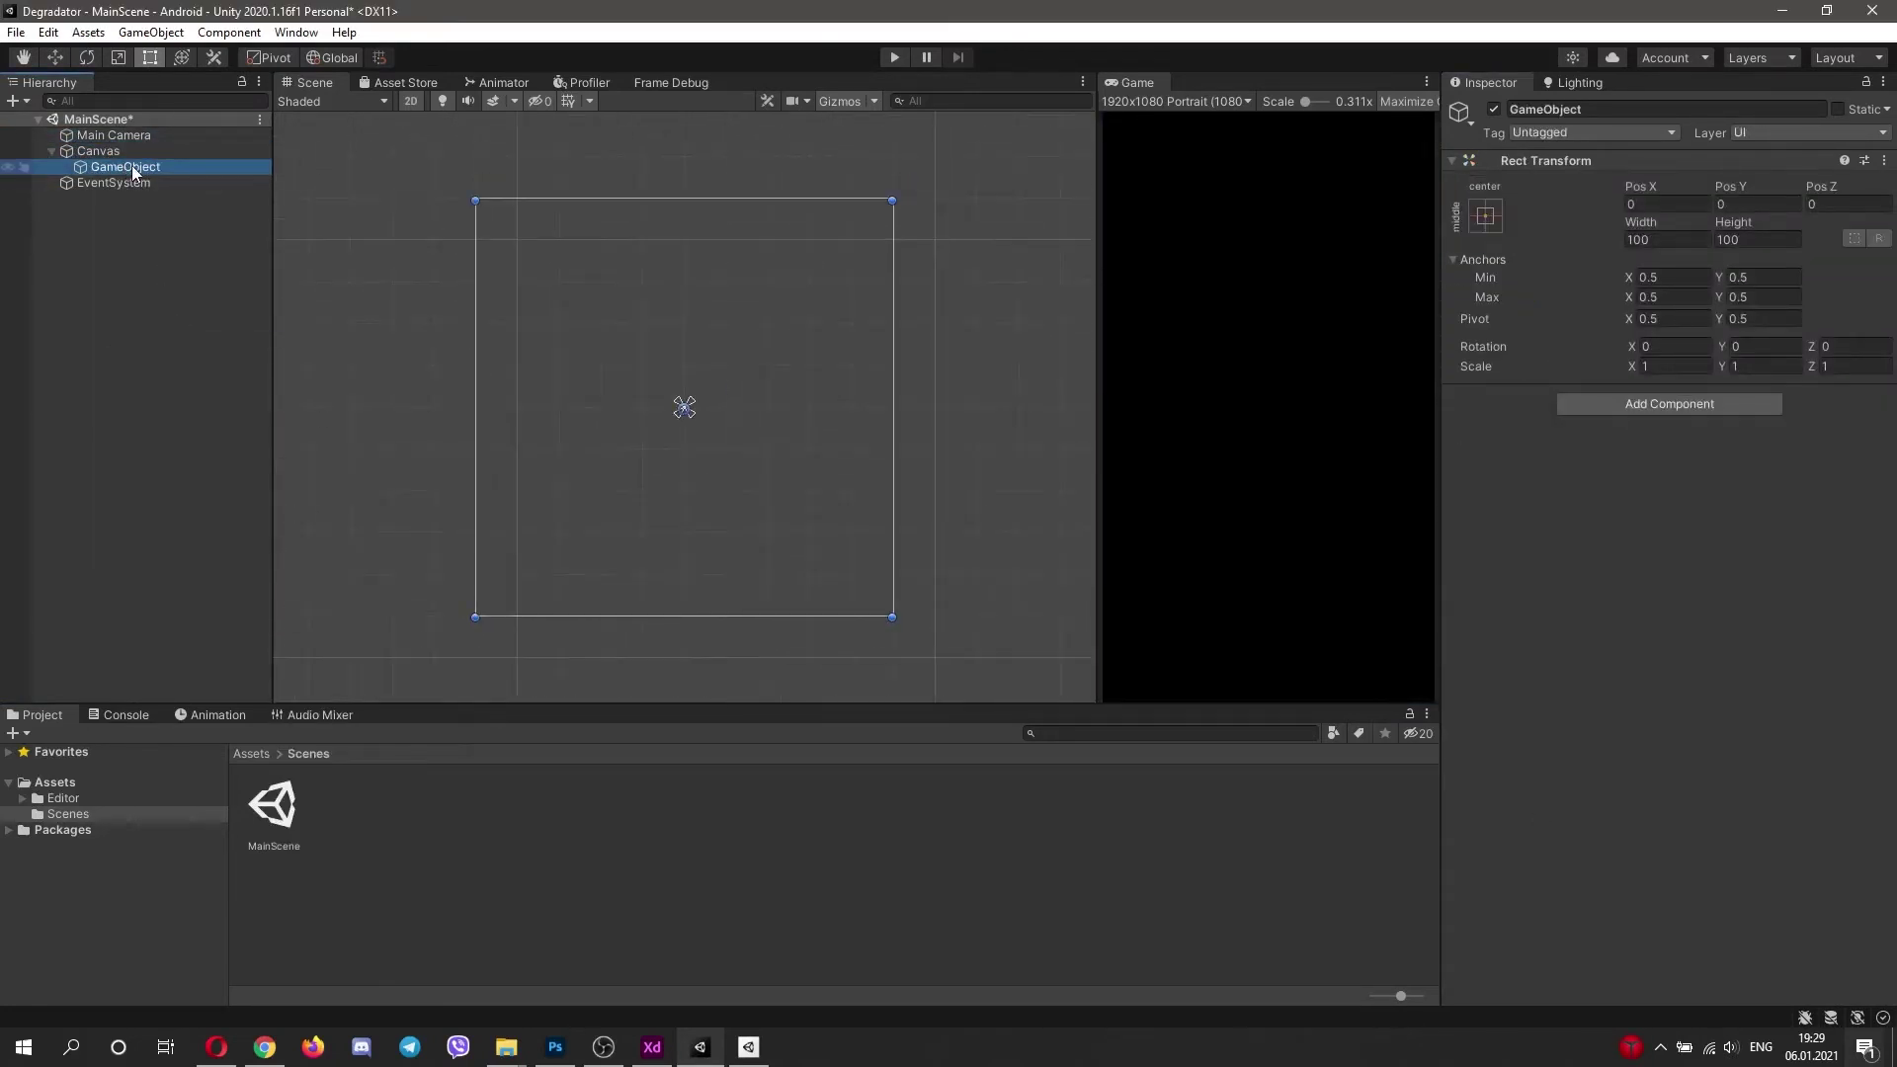
double_click(139, 148)
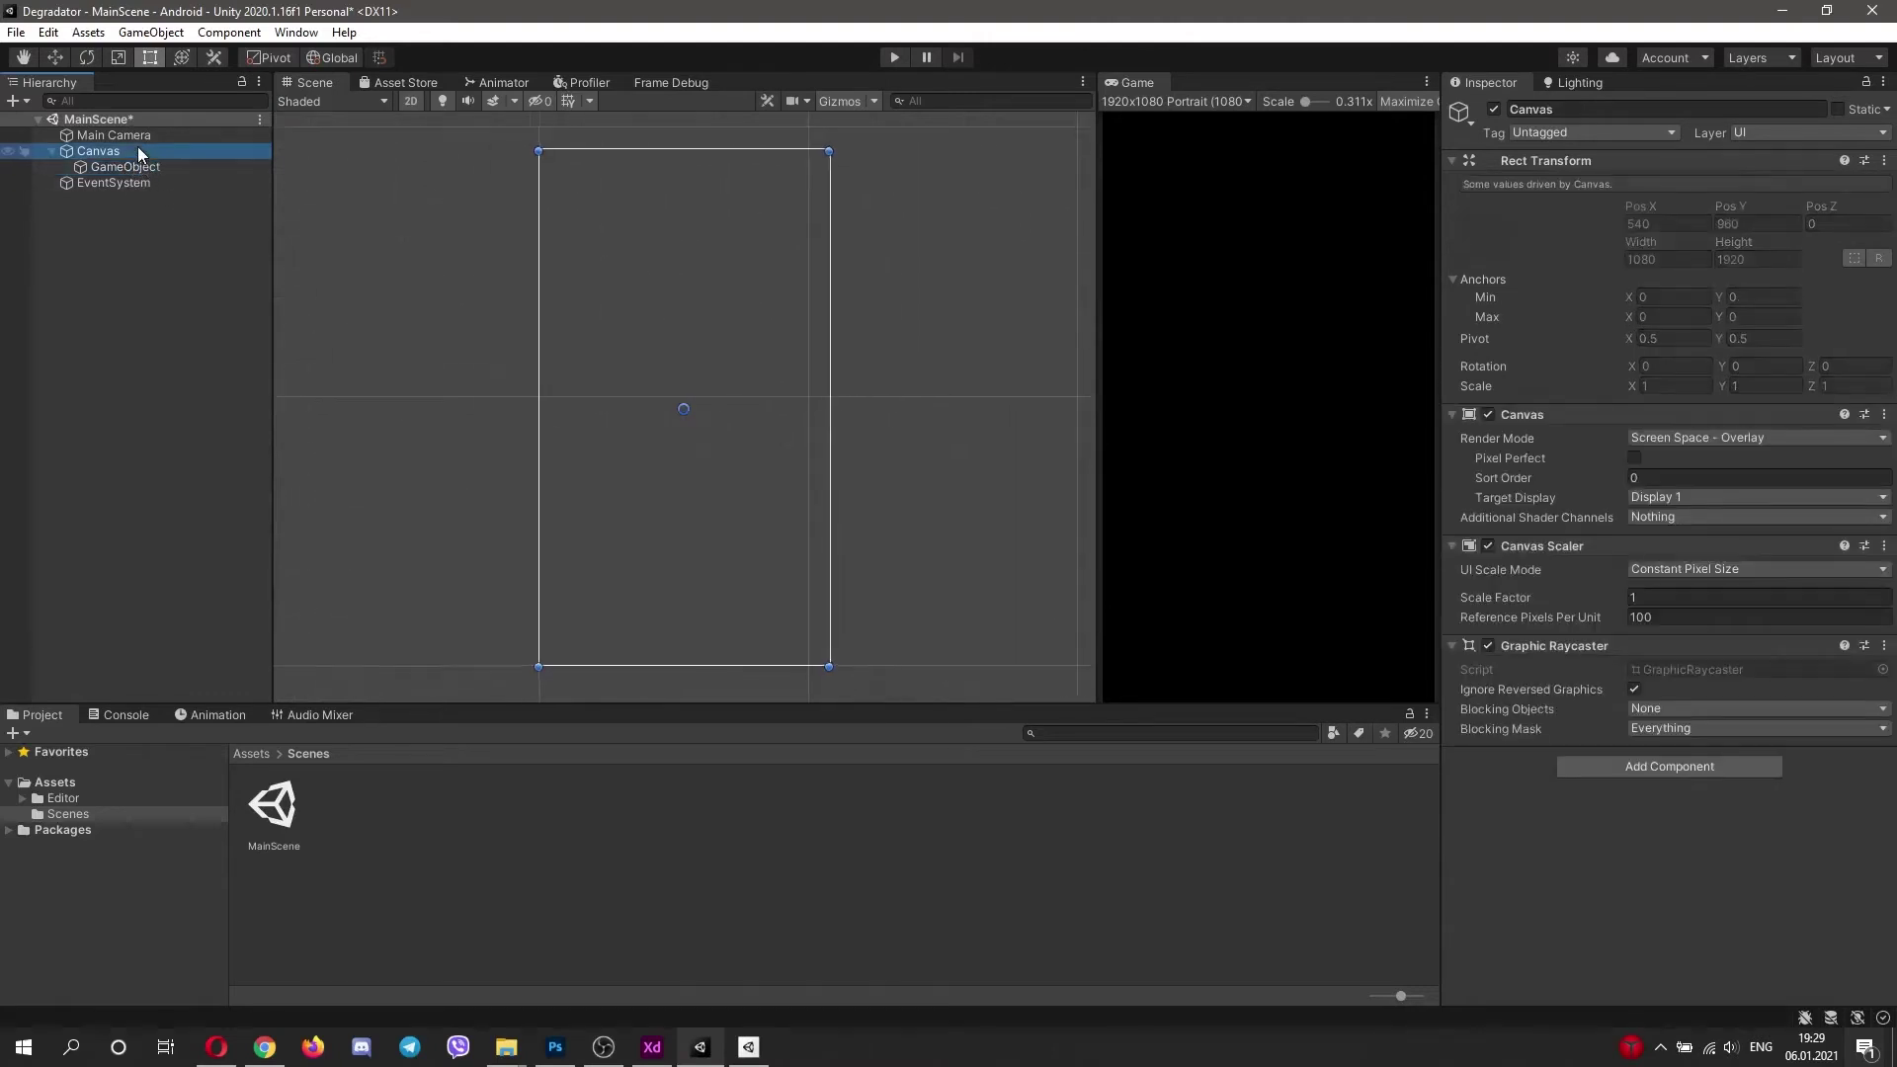
left_click(120, 168)
left_click(121, 168)
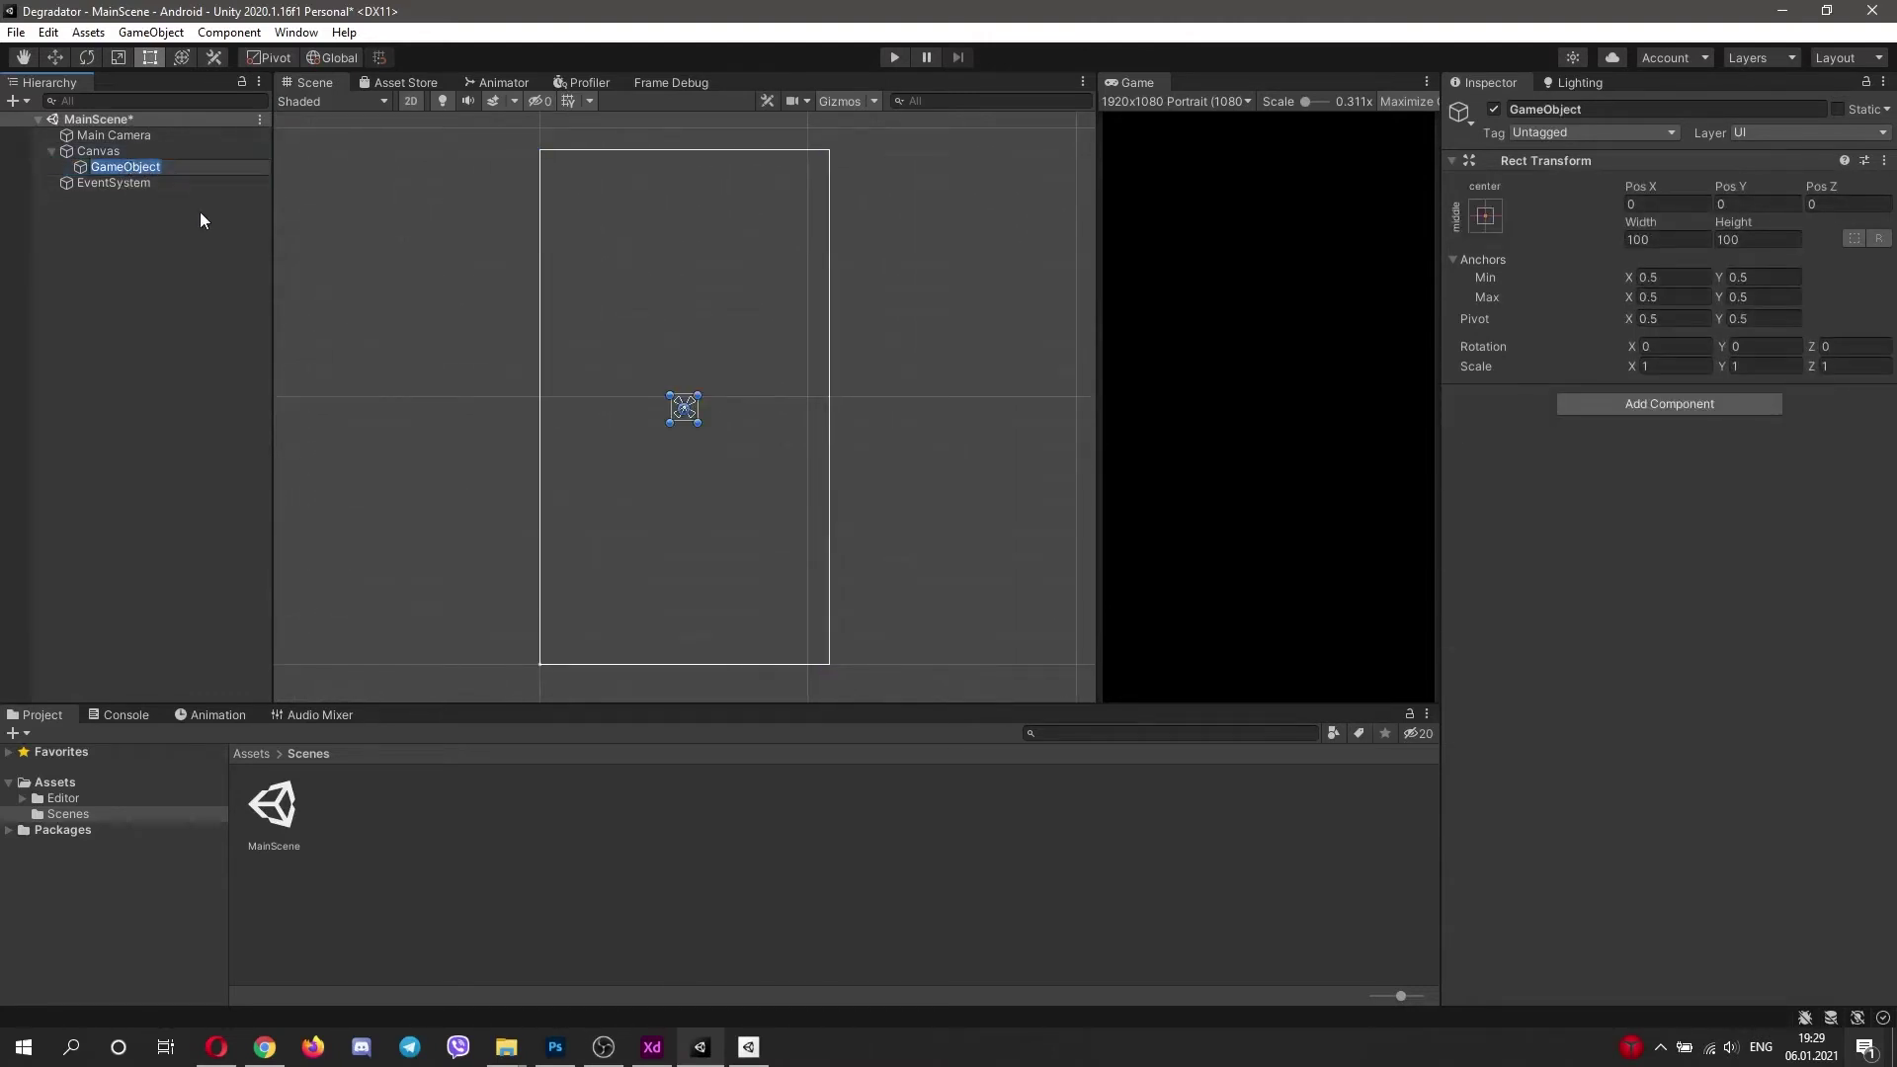
type("HOME")
Step: Create a folder named UI in Assets
left_click(251, 753)
right_click(415, 817)
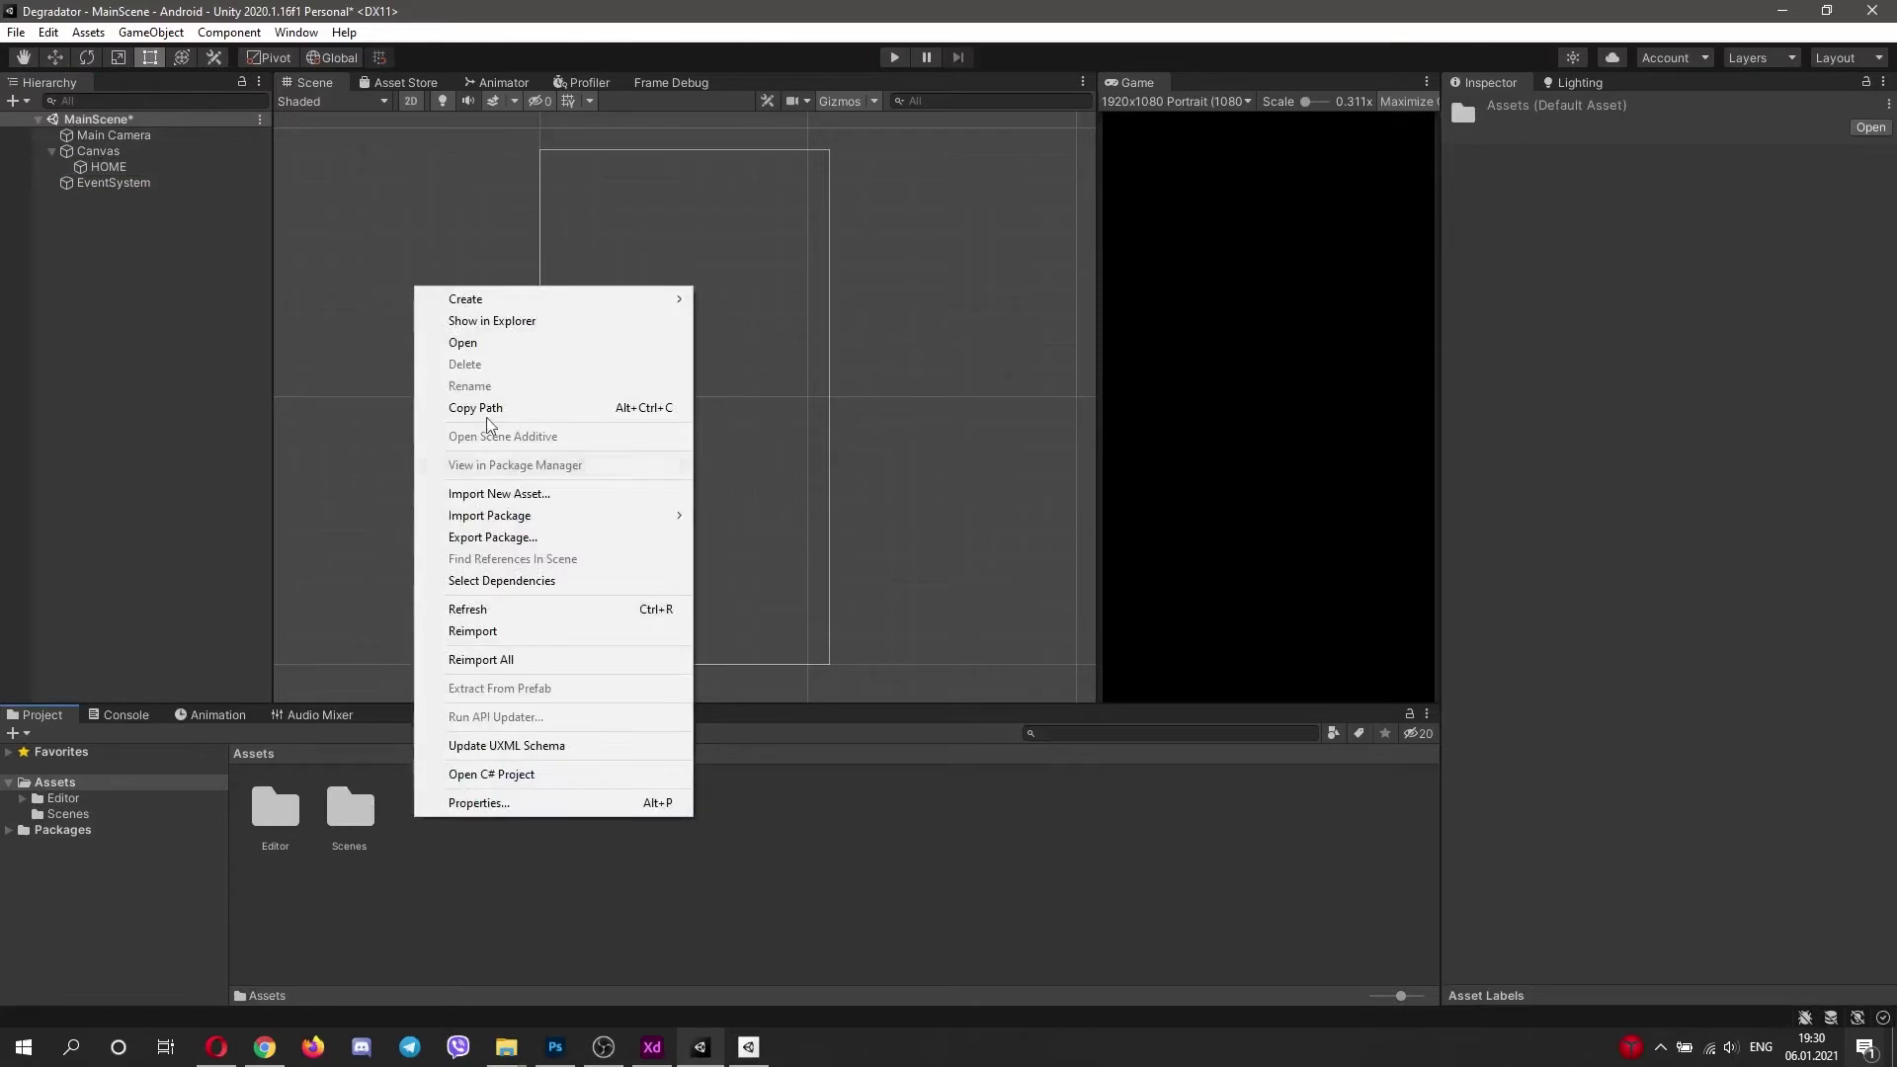
mouse_move(504, 306)
left_click(760, 217)
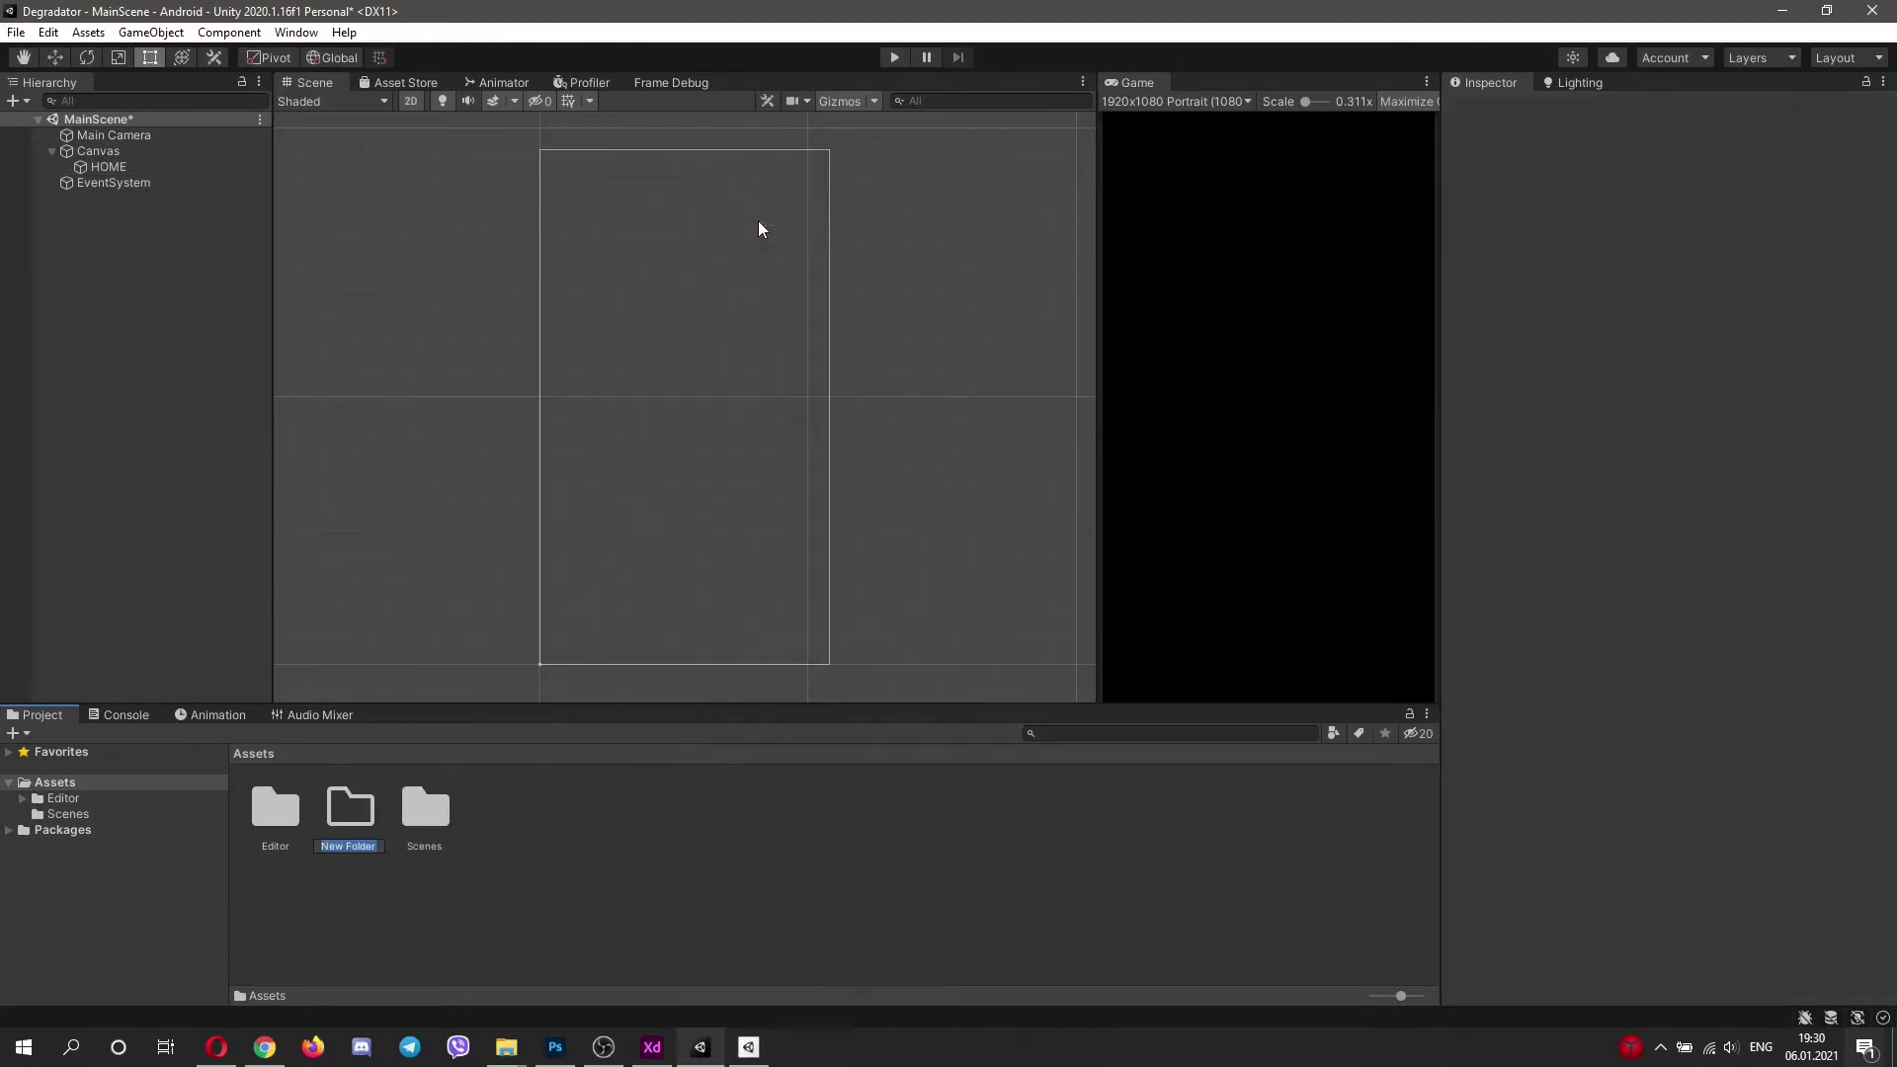
type("UI")
key("Return")
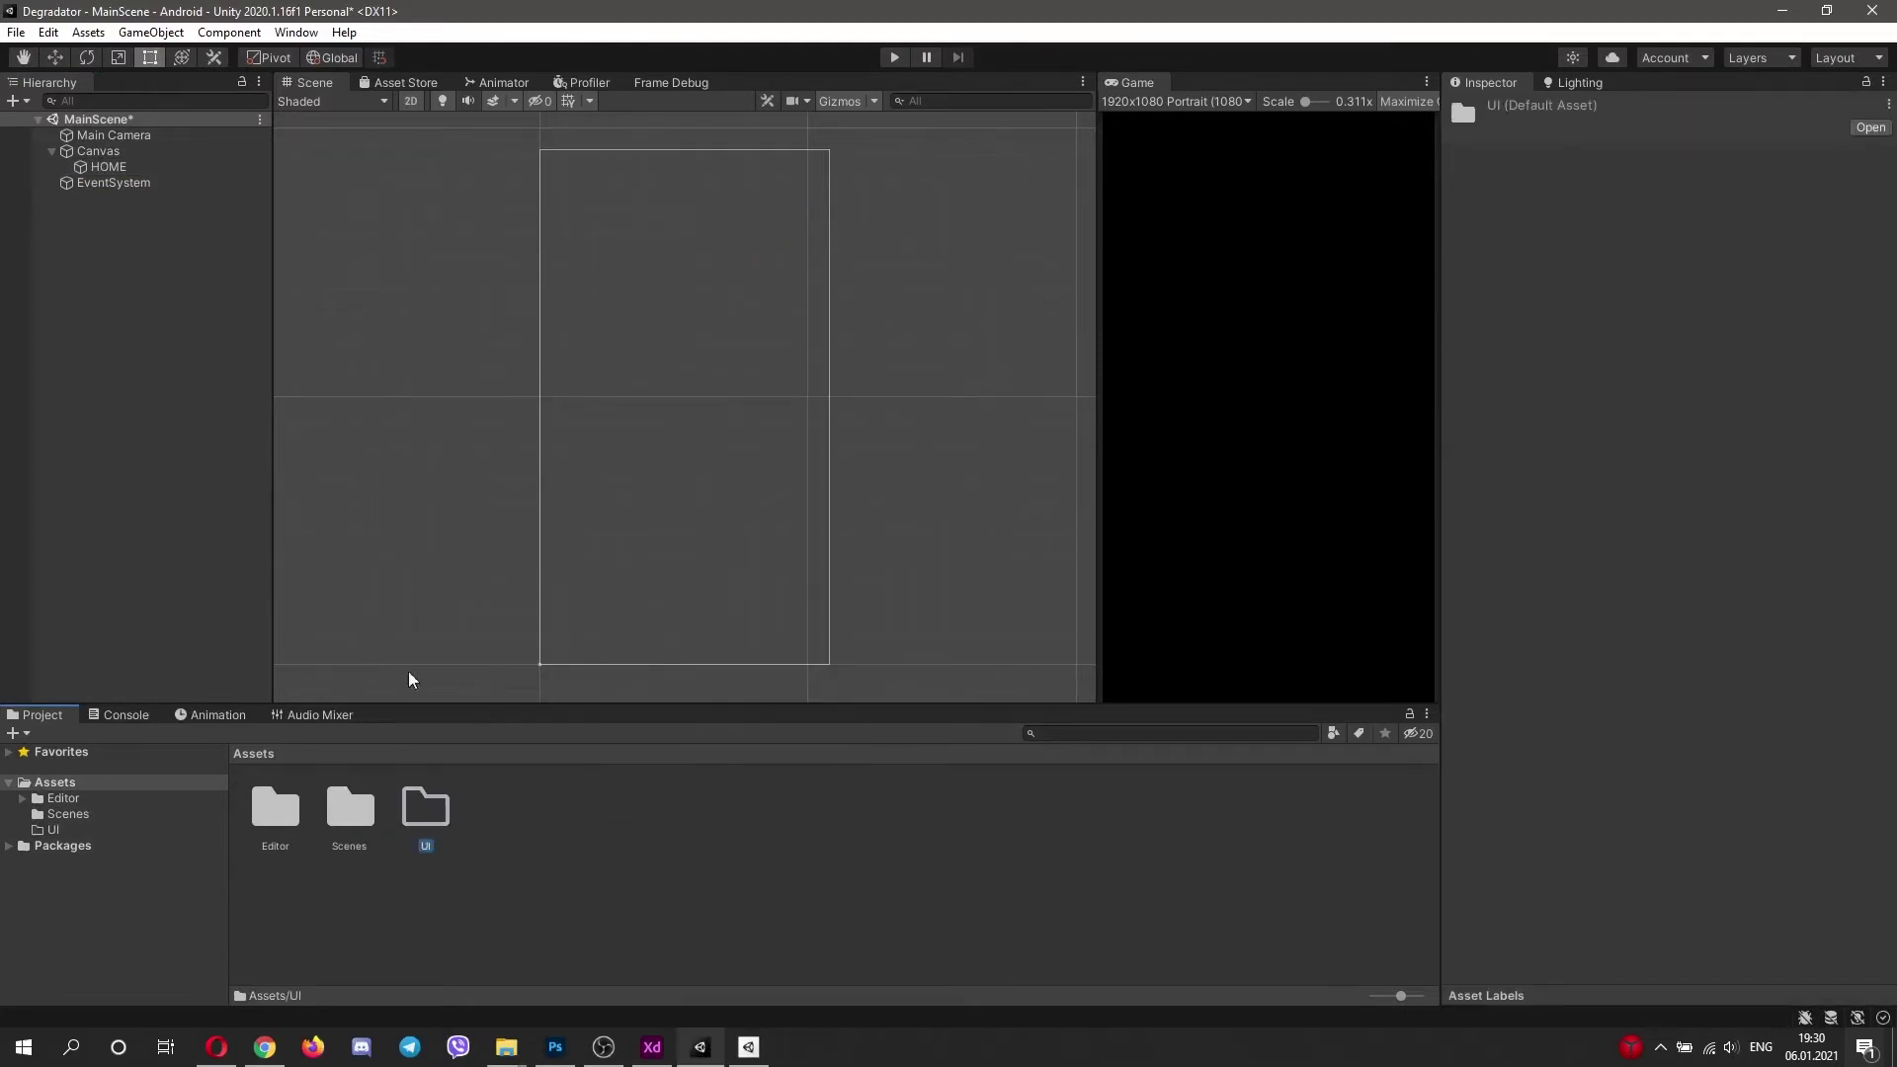
Step: Open the UI folder and import MapIconDegradator.png into it from the XD folder on the computer
double_click(434, 815)
mouse_move(500, 1044)
left_click(610, 949)
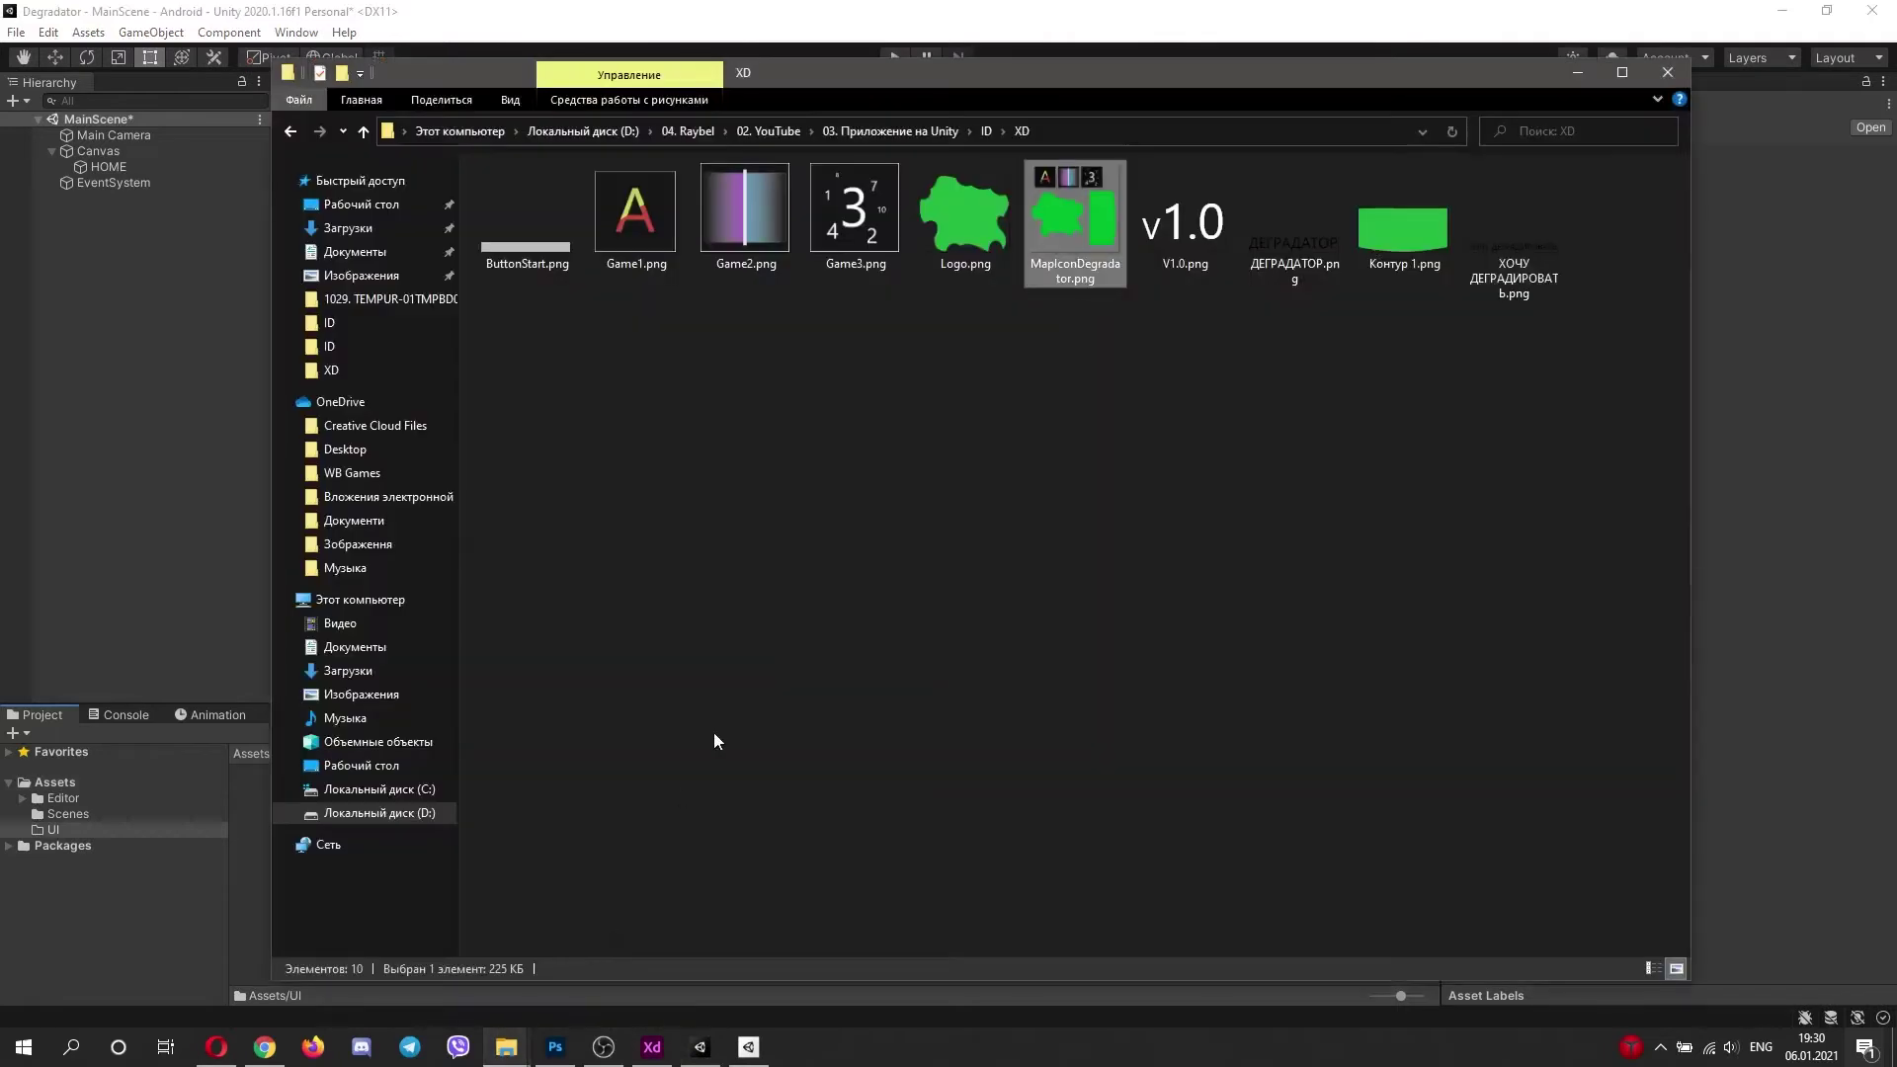
left_click_drag(834, 77, 1148, 361)
left_click_drag(1375, 527, 299, 813)
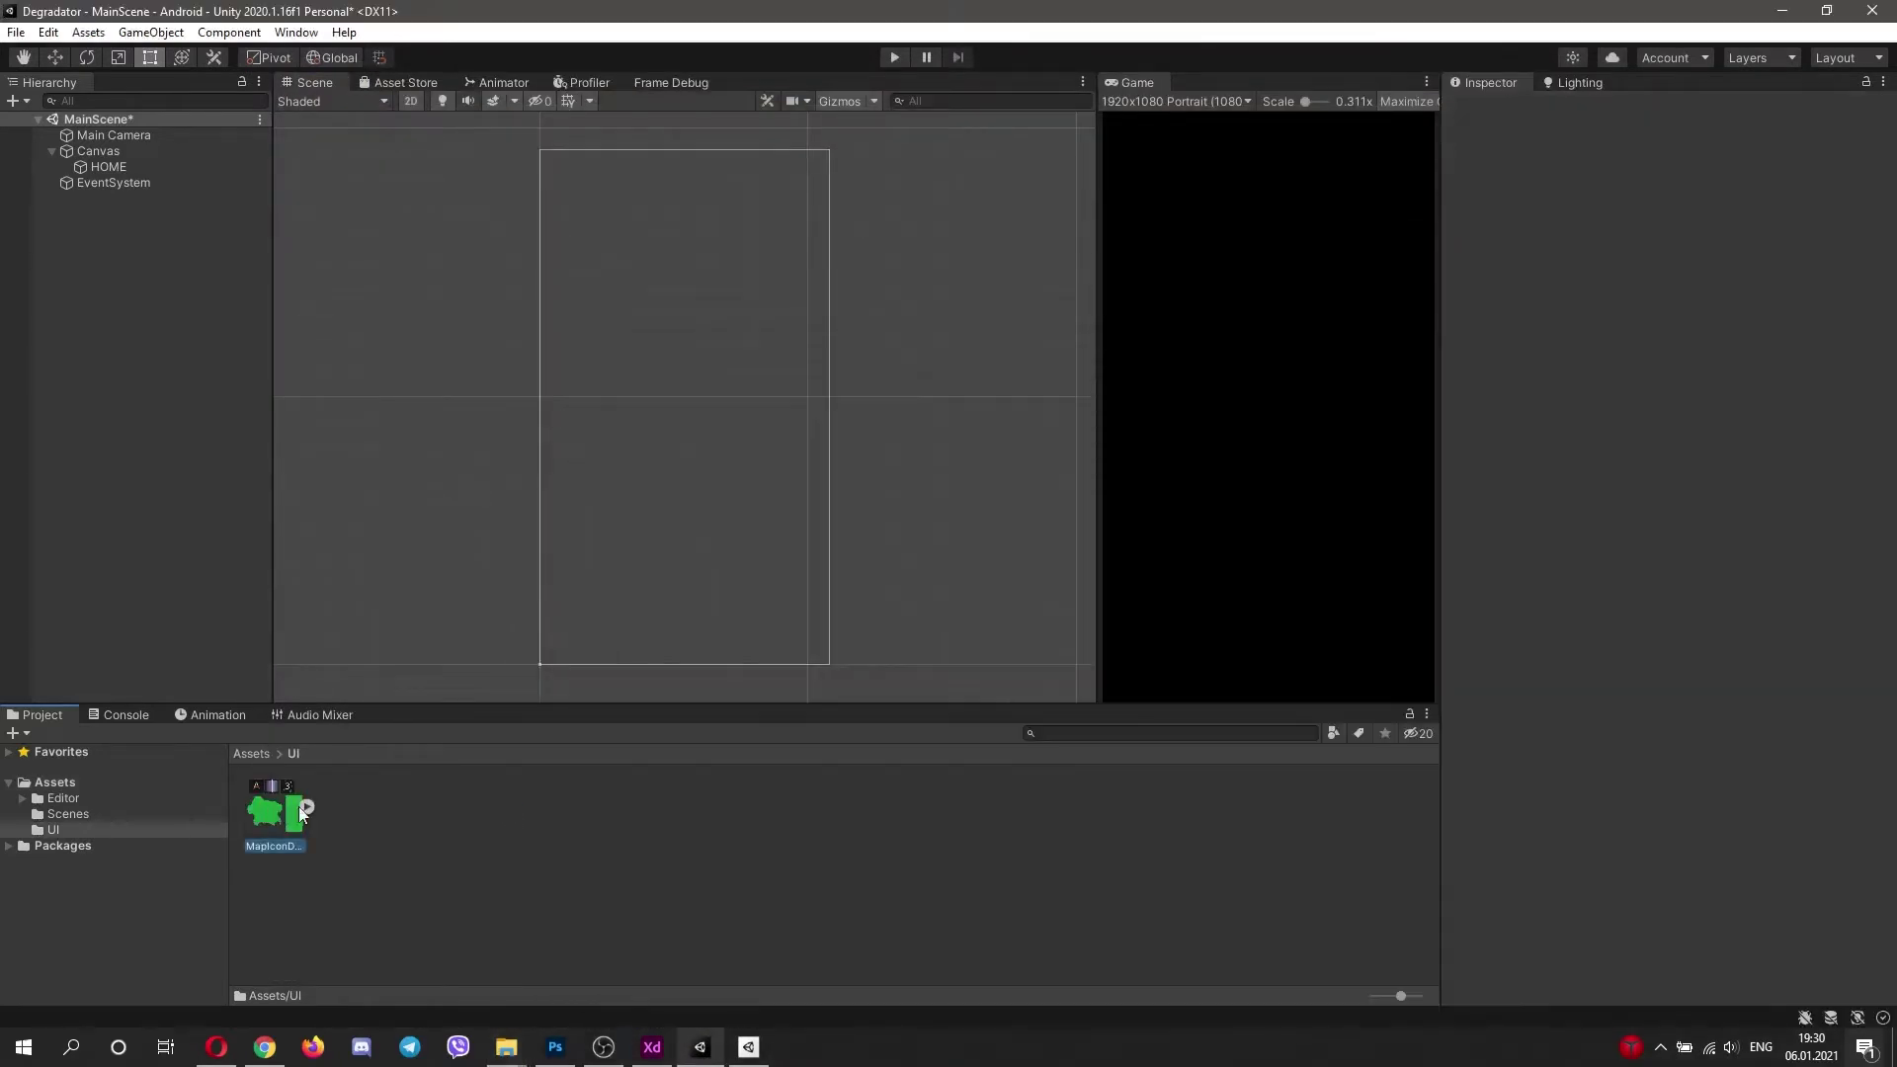
Step: Set the MapIconDegradator texture's sprite mode to Multiple, apply the import settings and open it in the Sprite Editor
left_click(1680, 212)
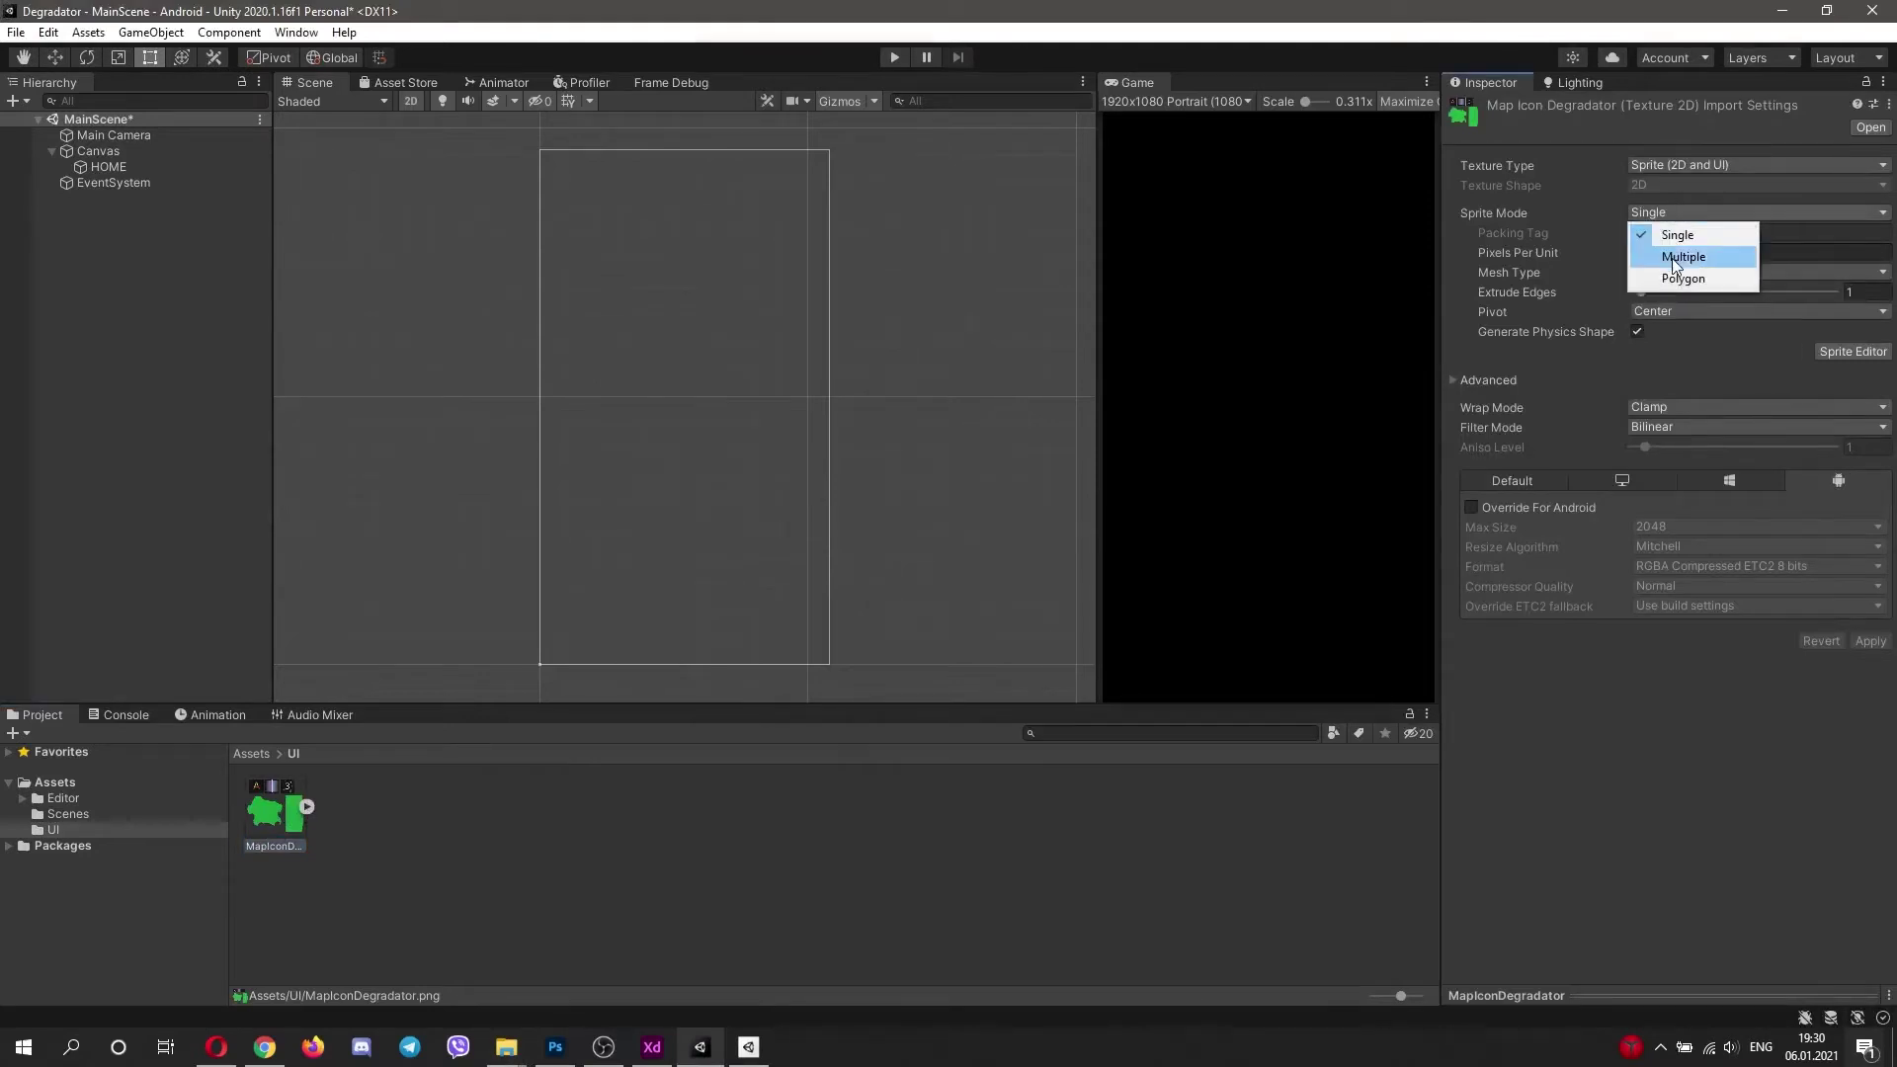
left_click(1683, 257)
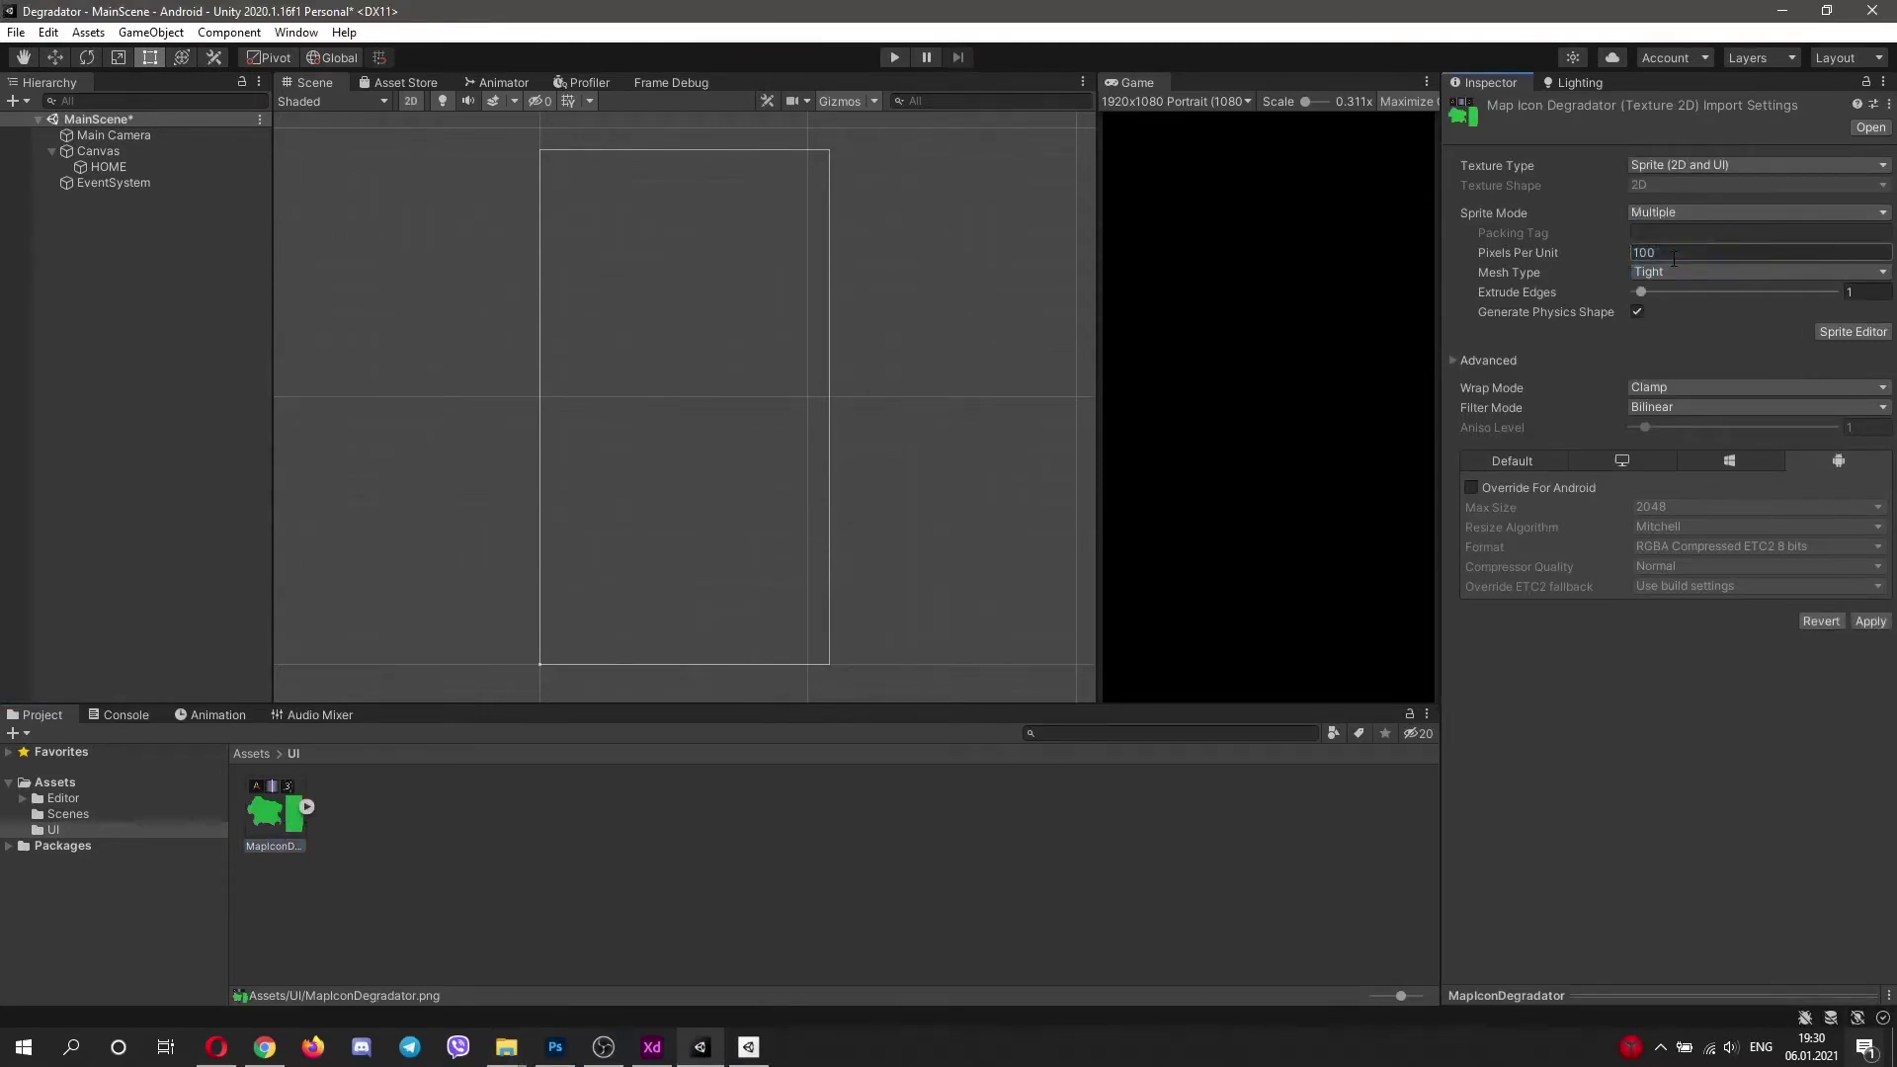
left_click(1867, 334)
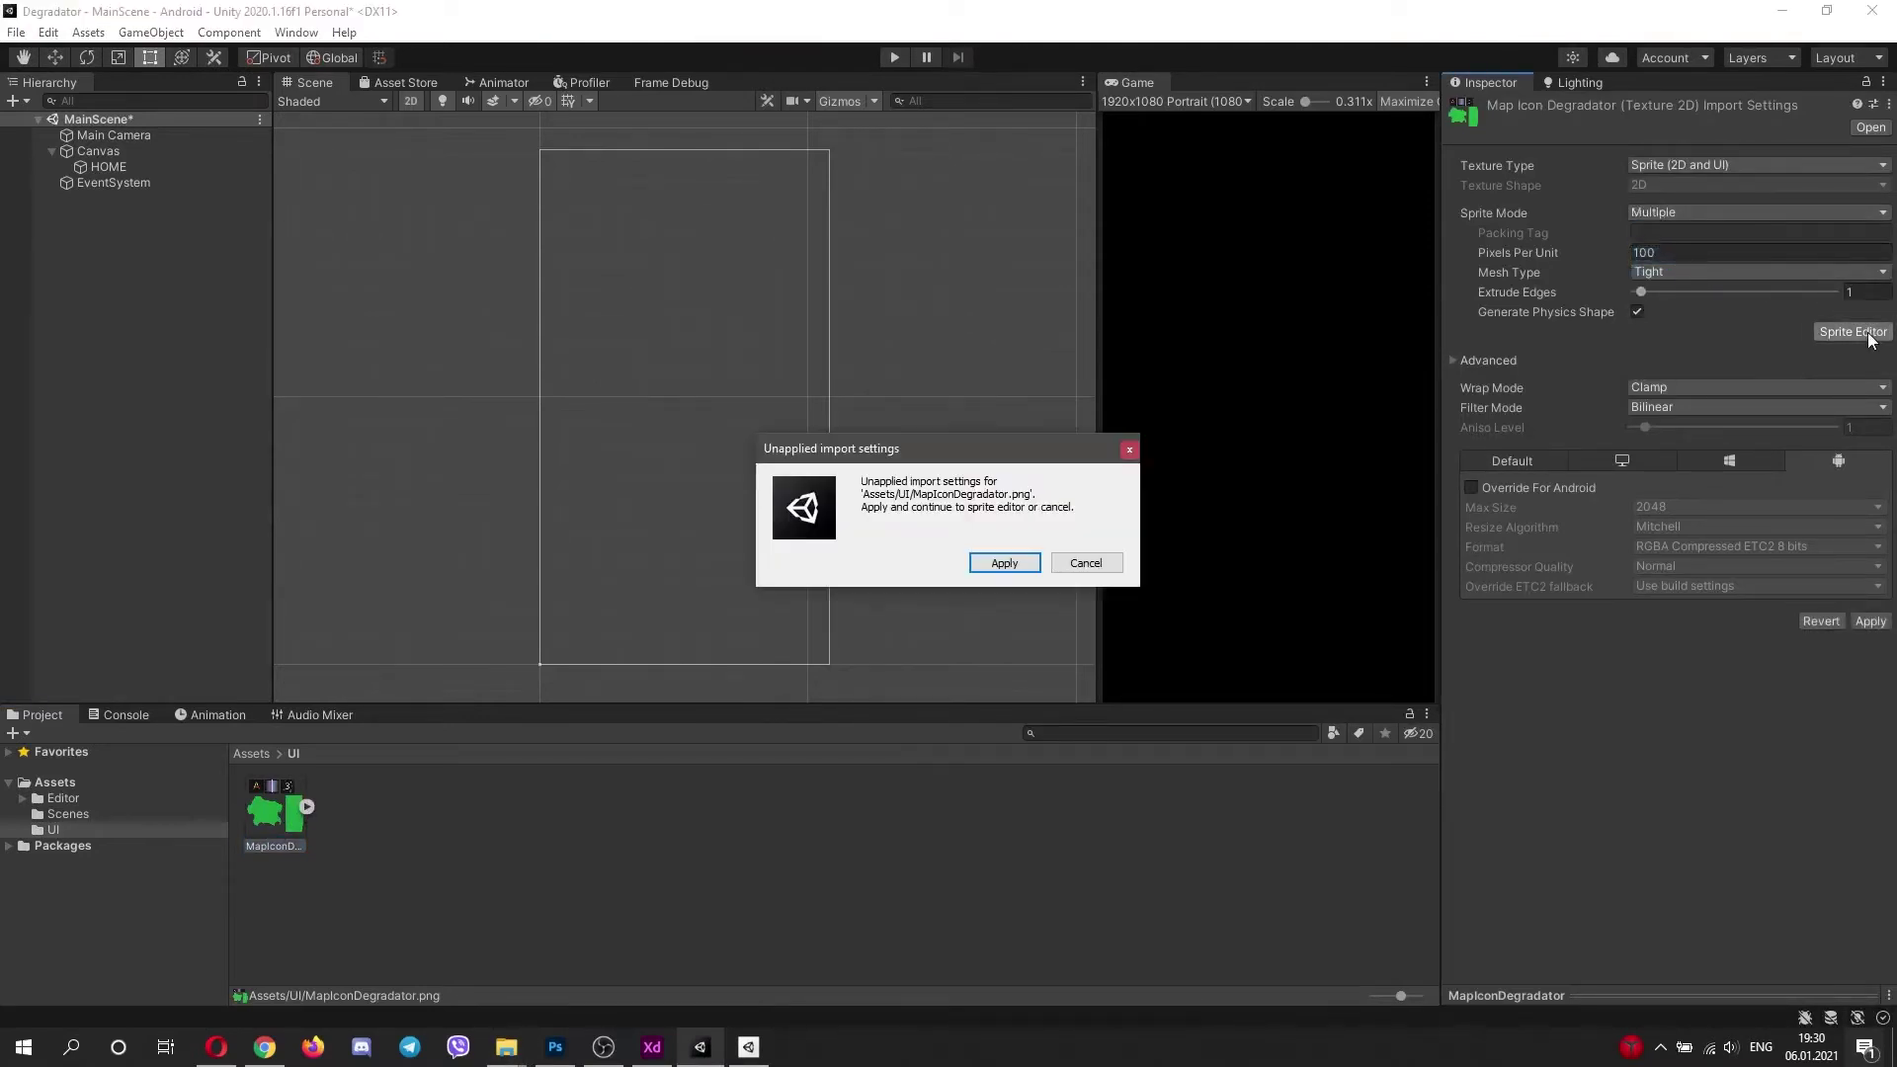
left_click(1003, 562)
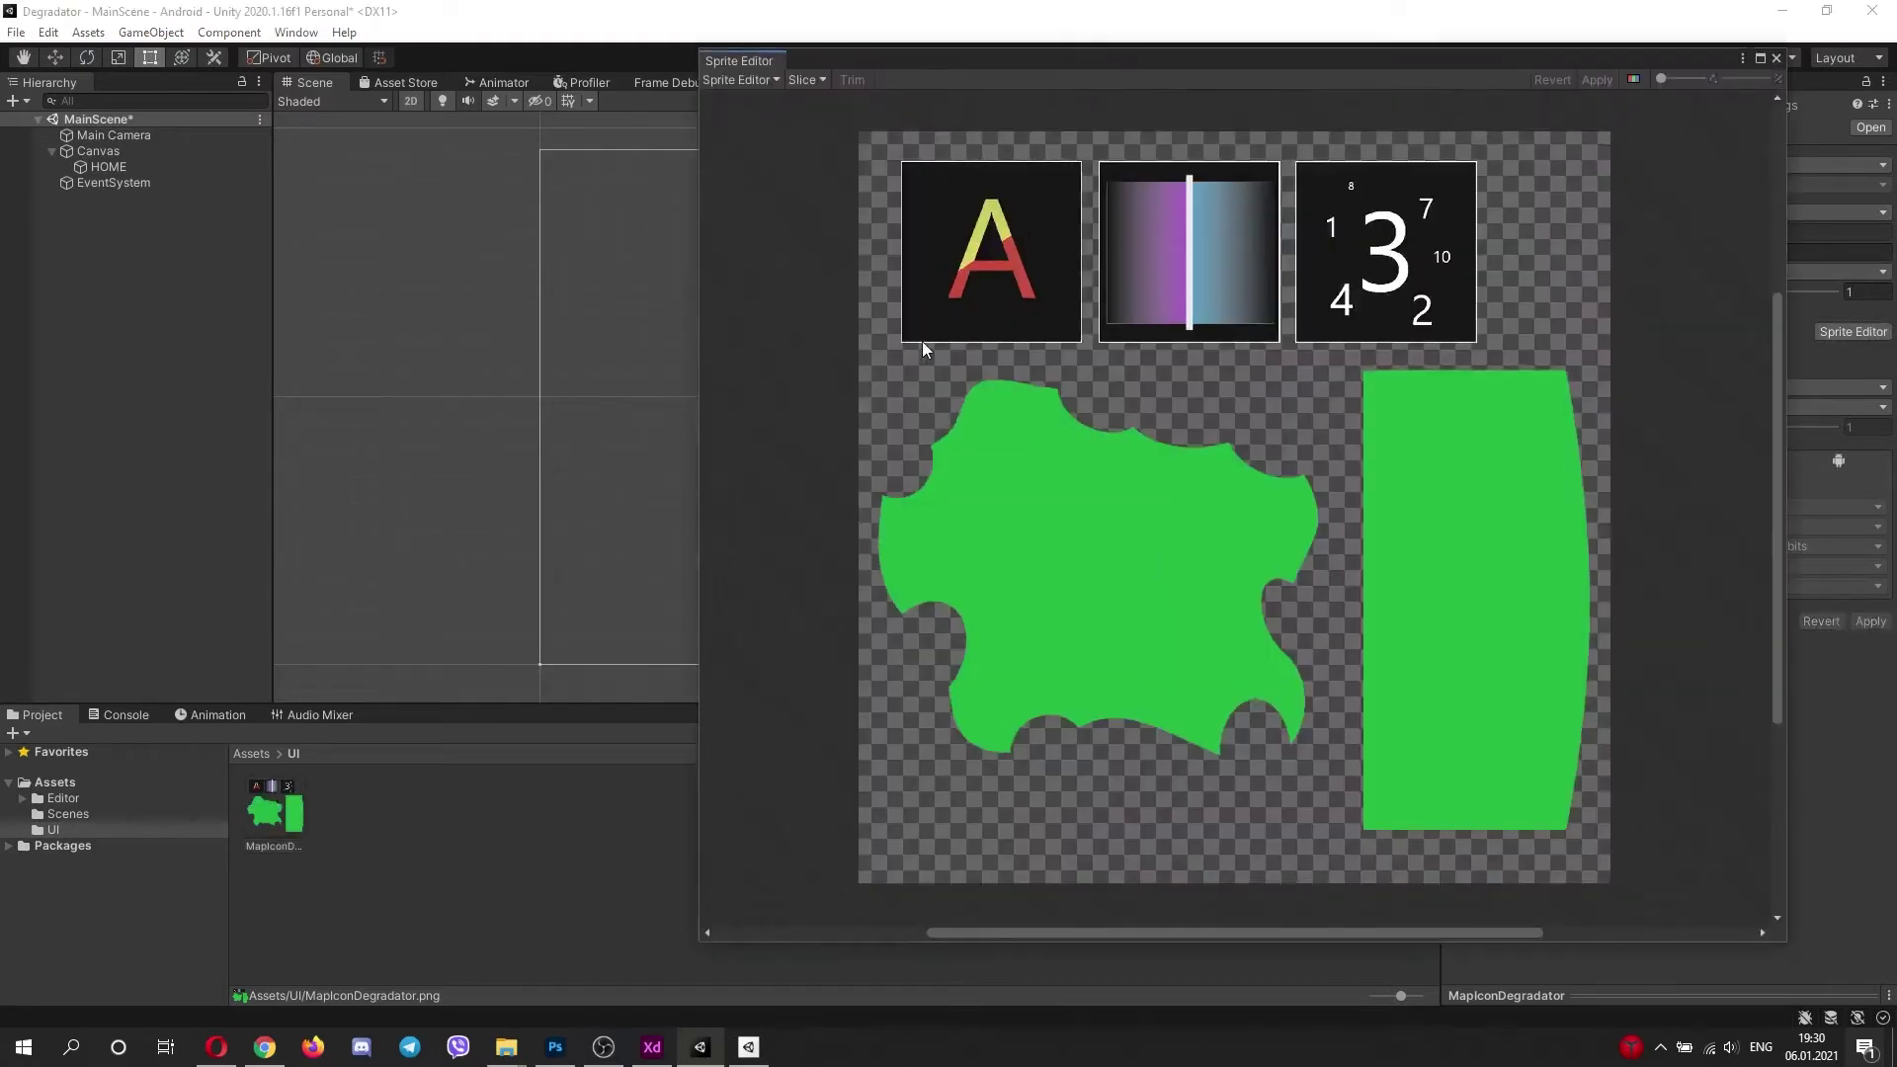
Step: Slice the MapIconDegradator sheet automatically with centre pivots, check the slices and apply them
left_click(805, 80)
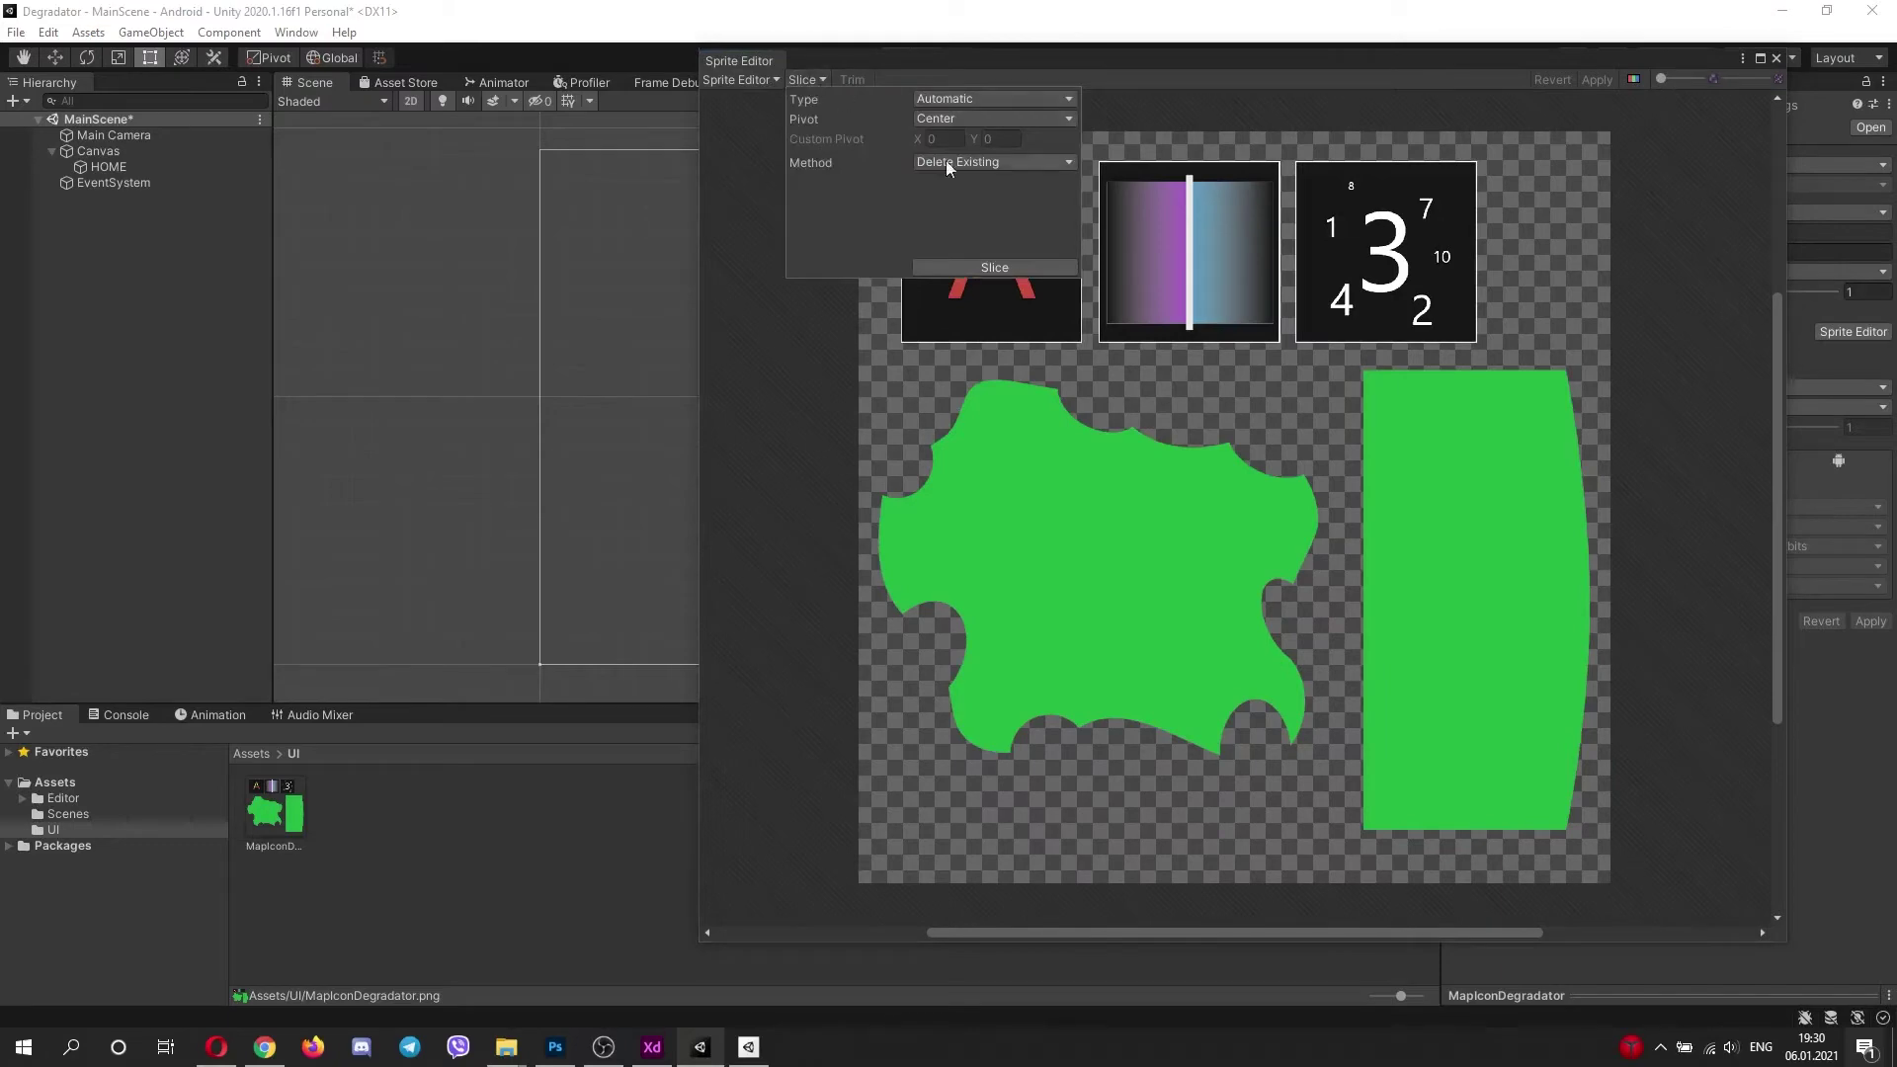
left_click(973, 266)
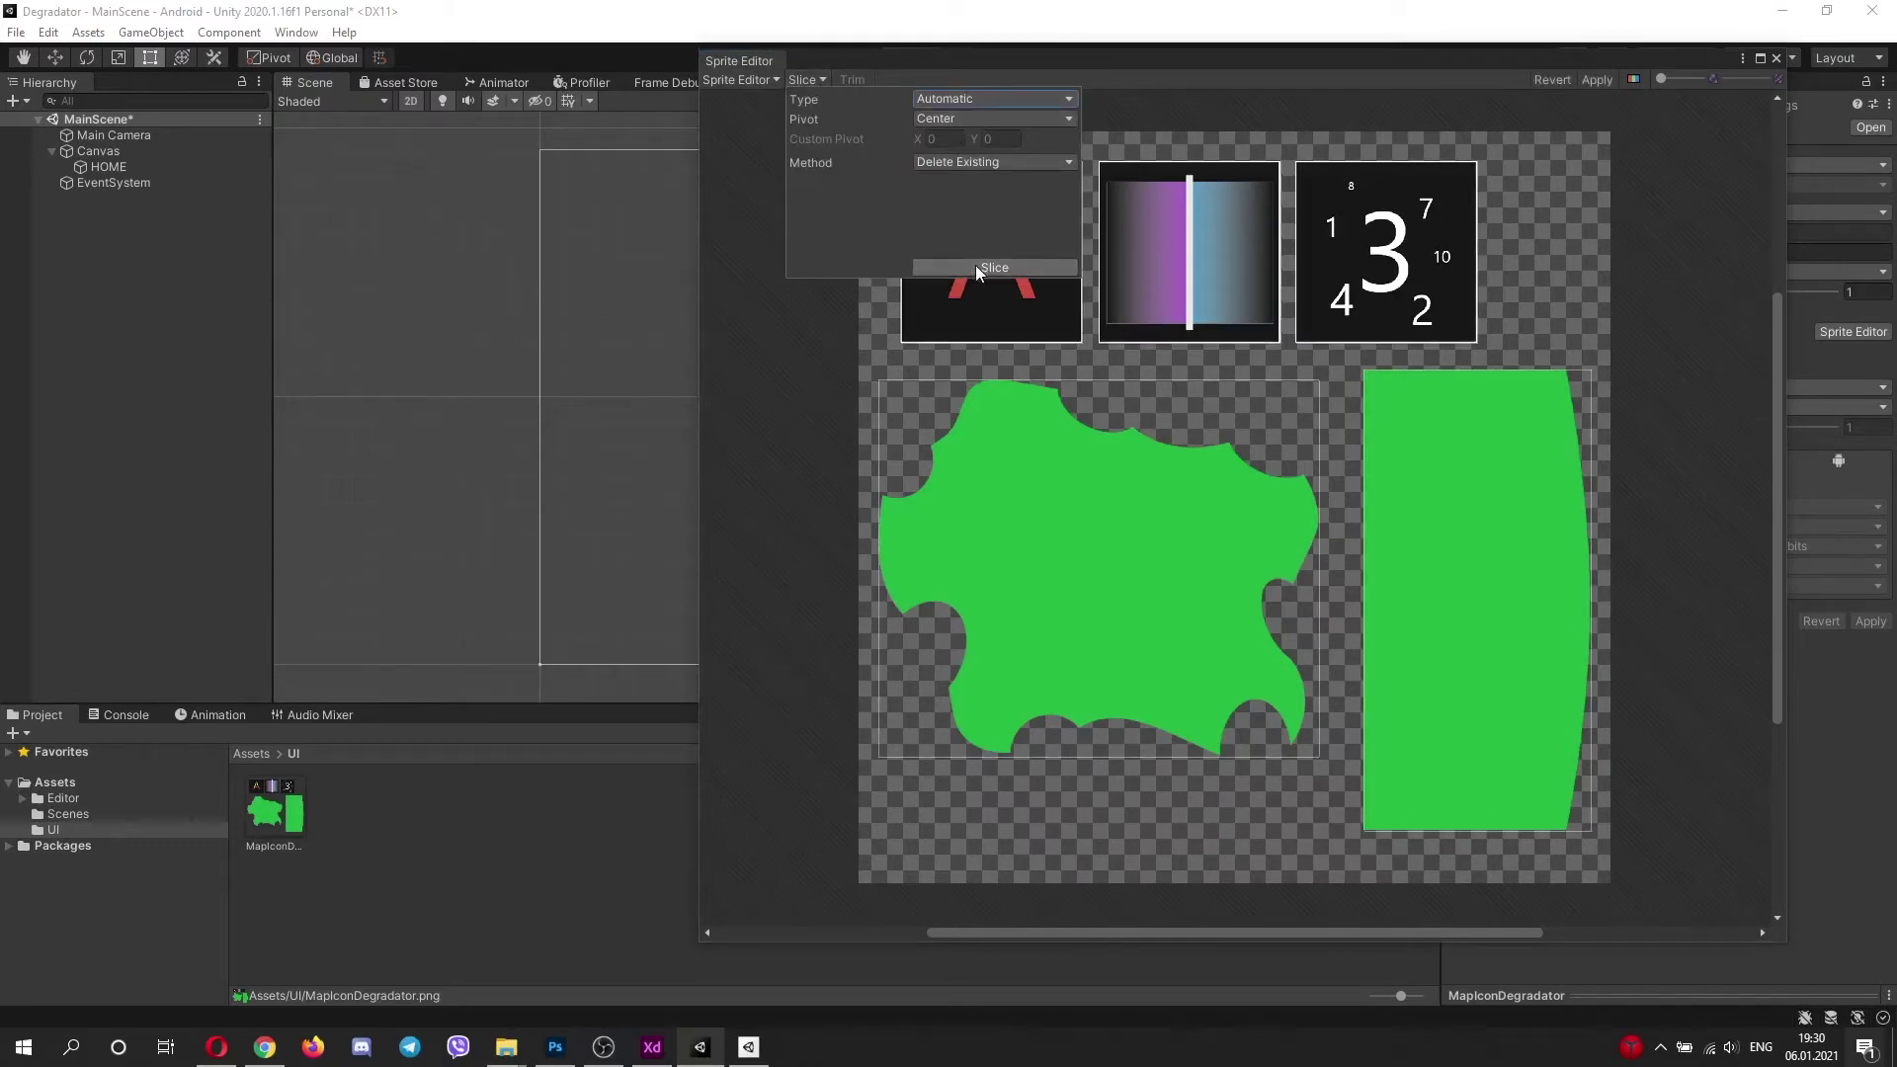
left_click(938, 400)
left_click(999, 274)
left_click(1258, 237)
left_click(1329, 321)
left_click(1440, 494)
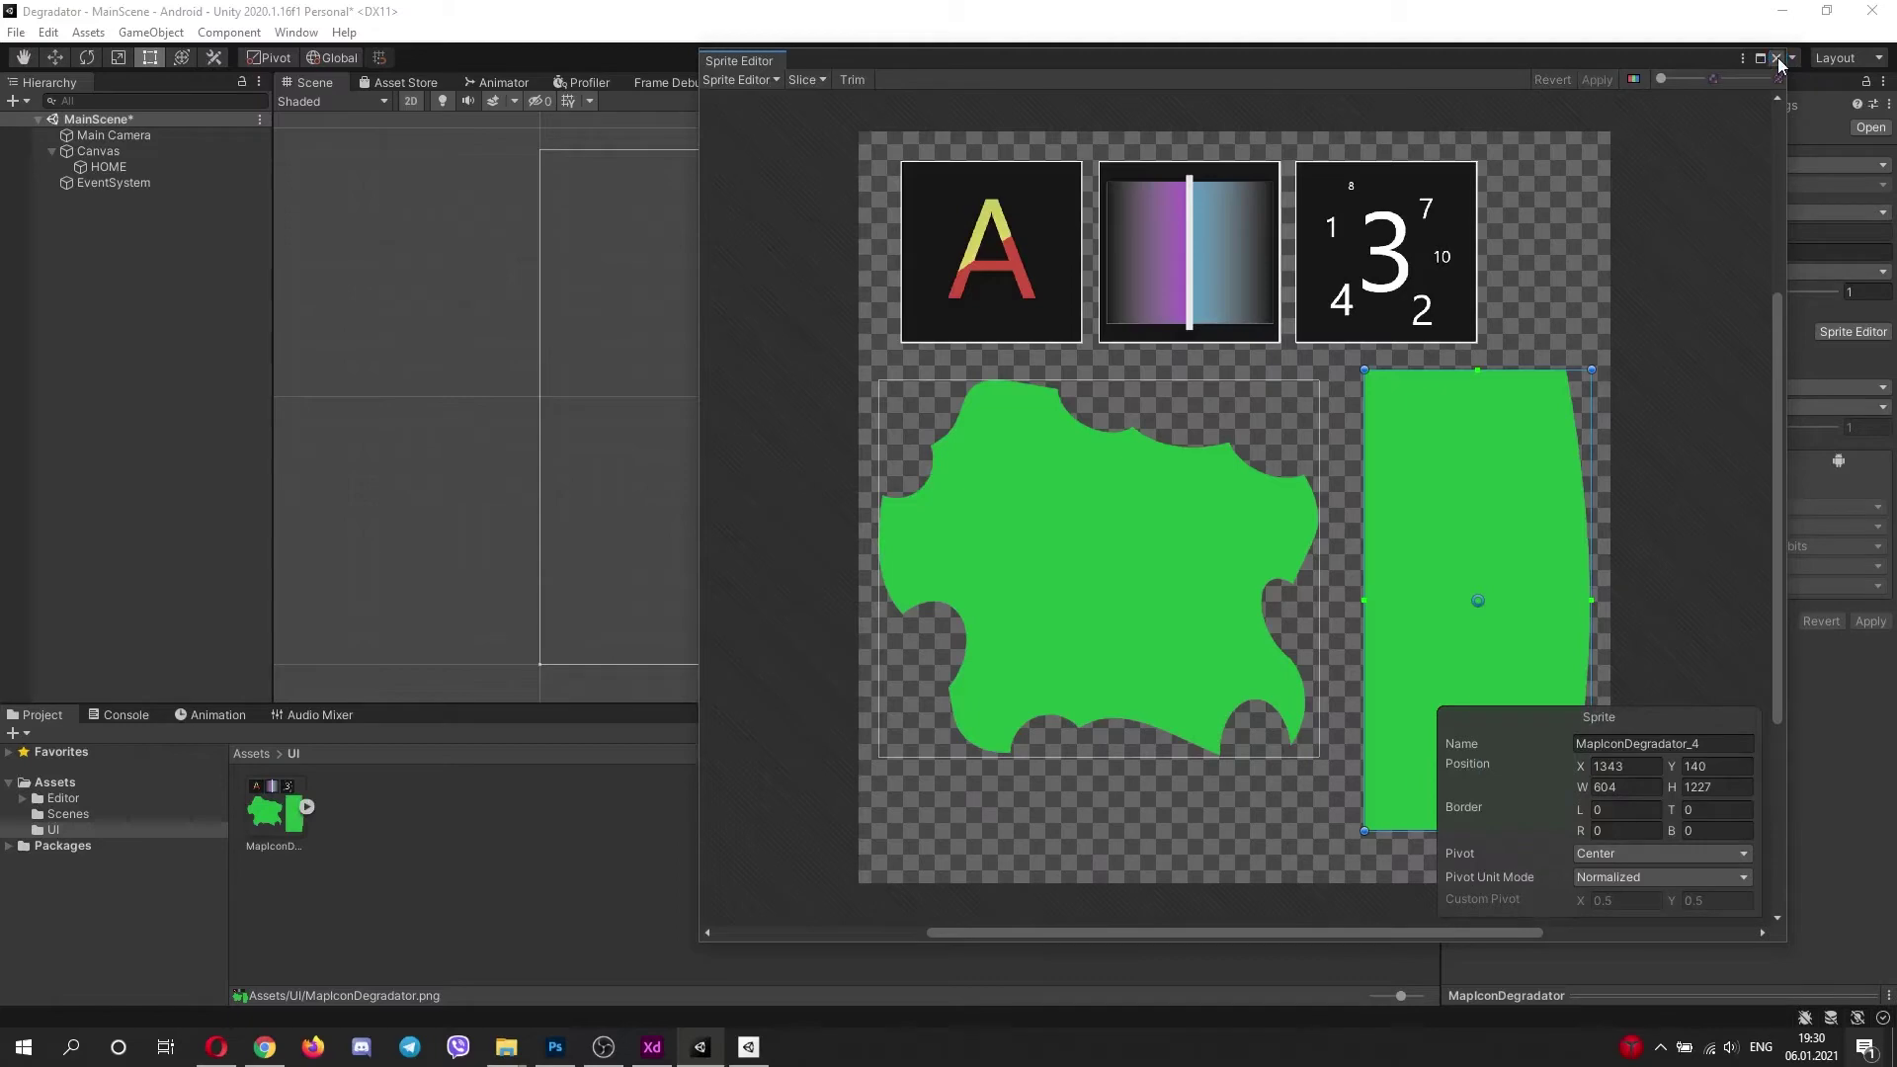
left_click(1776, 61)
Step: Inspect the individual sprites sliced from the MapIconDegradator sheet
left_click(305, 808)
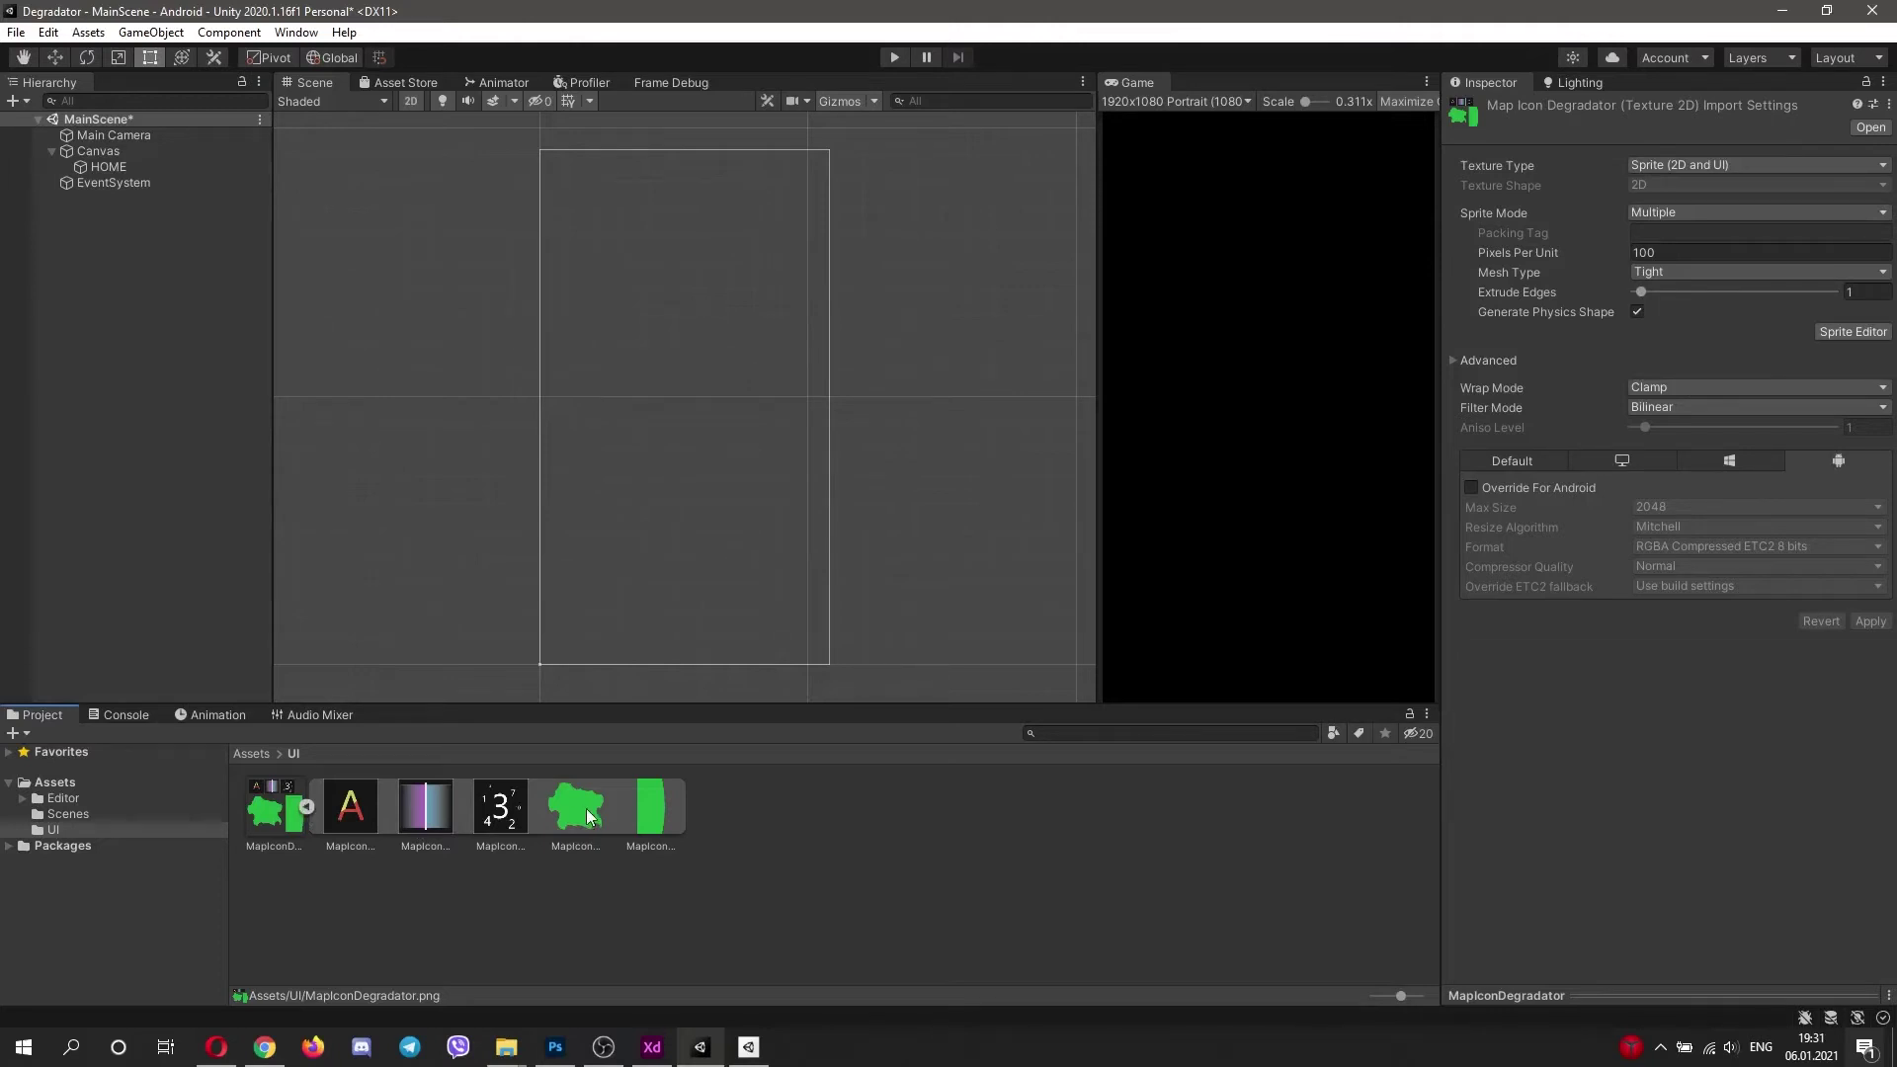
left_click(654, 806)
left_click(576, 806)
left_click(500, 806)
left_click(425, 806)
left_click(351, 806)
left_click(306, 808)
Step: Delete the MapIconDegradator sheet from the UI folder
left_click(270, 812)
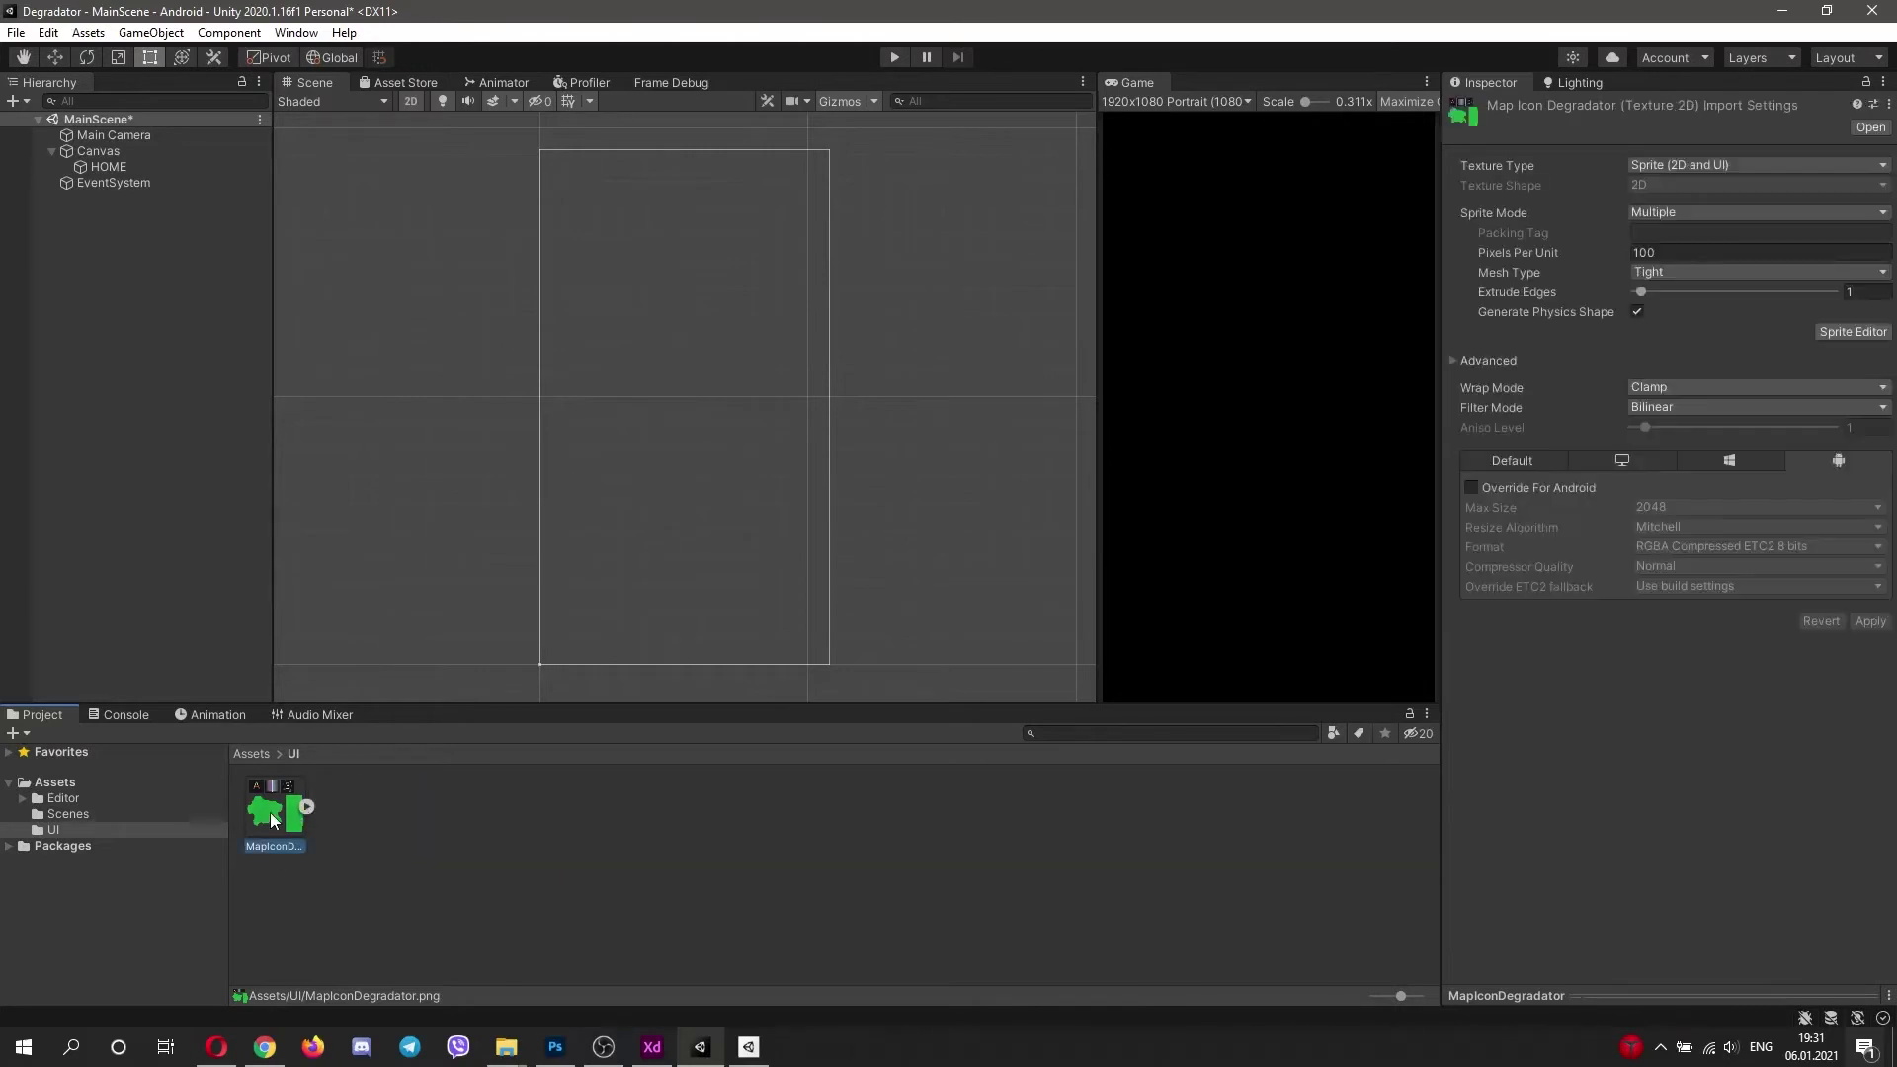
key("Delete")
key("Return")
Step: Import Game1.png, Game2.png, Game3.png, head.png and Logo.png from the XD folder into the UI folder
key("alt+Tab")
left_click_drag(1425, 636, 974, 496)
left_click_drag(969, 499, 443, 815)
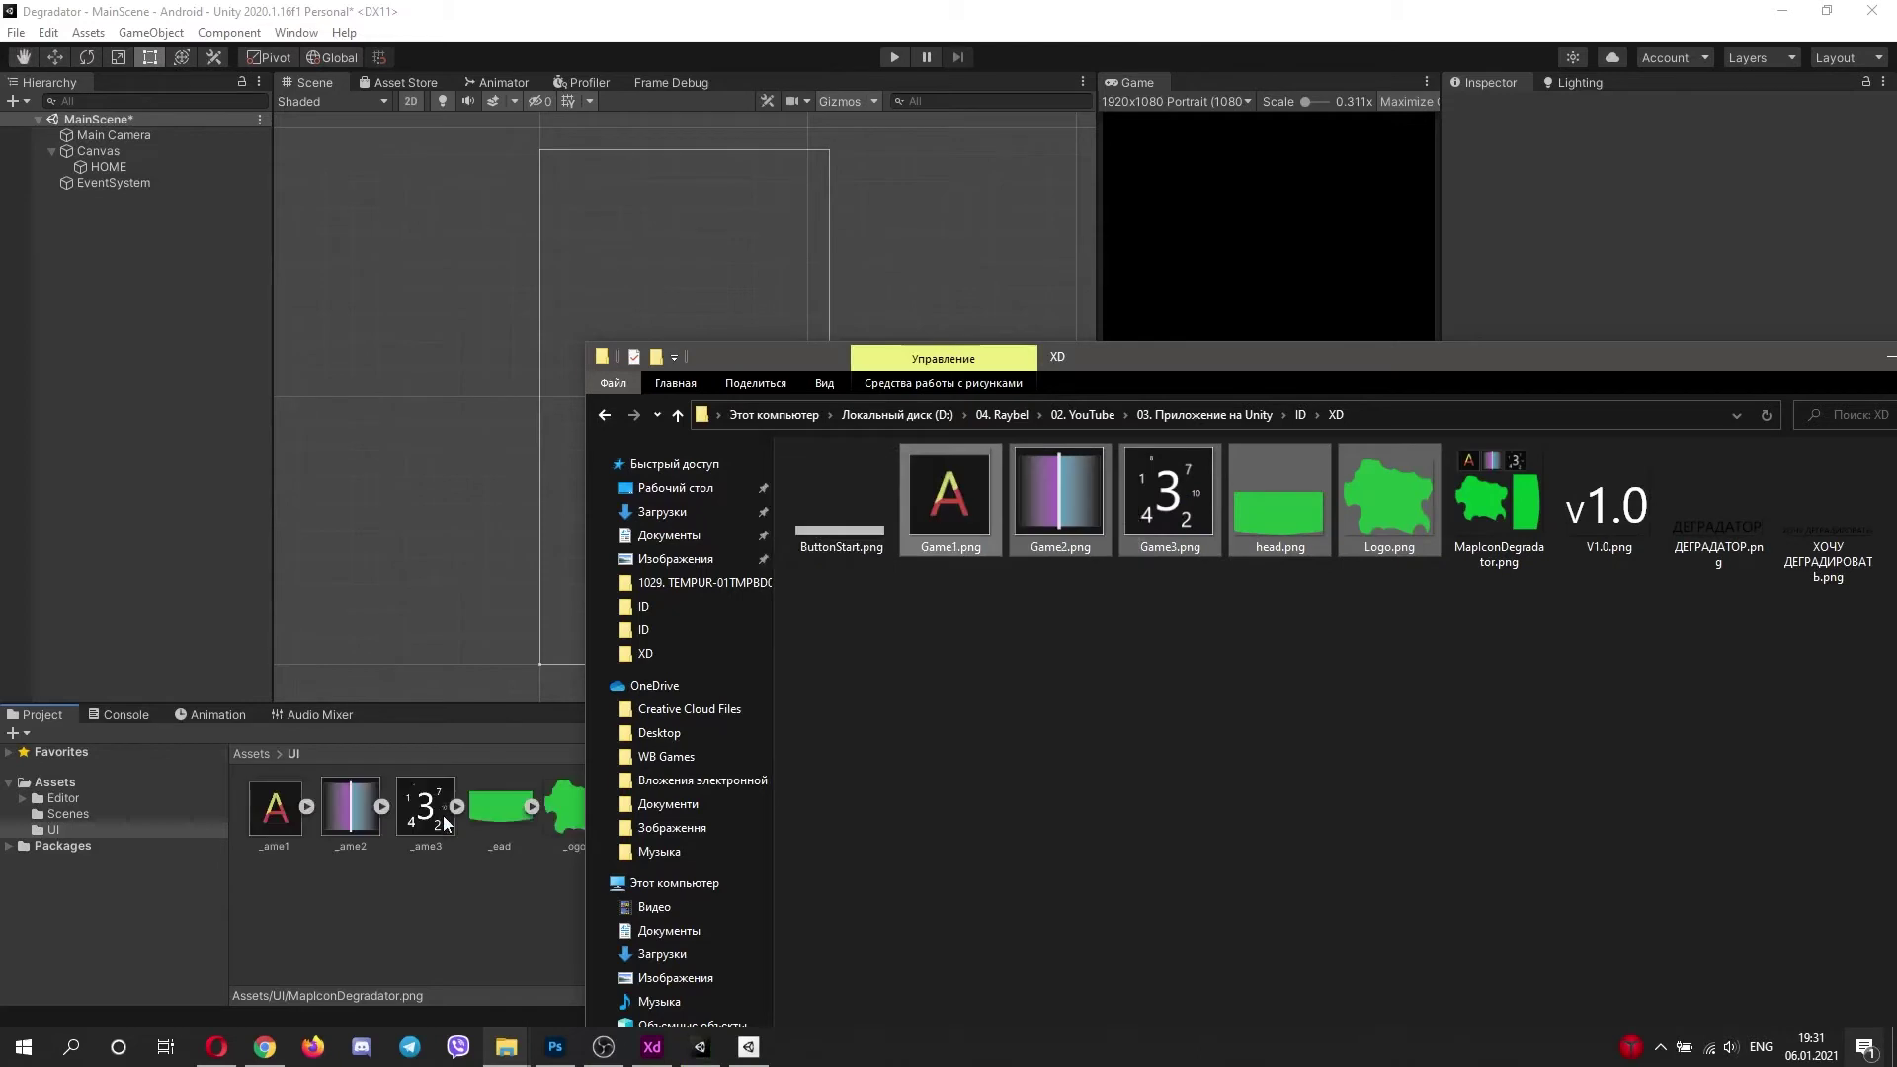
left_click(393, 882)
Step: Add a UI Image named Logo under HOME, with the green _ogo sprite as its source image
right_click(137, 168)
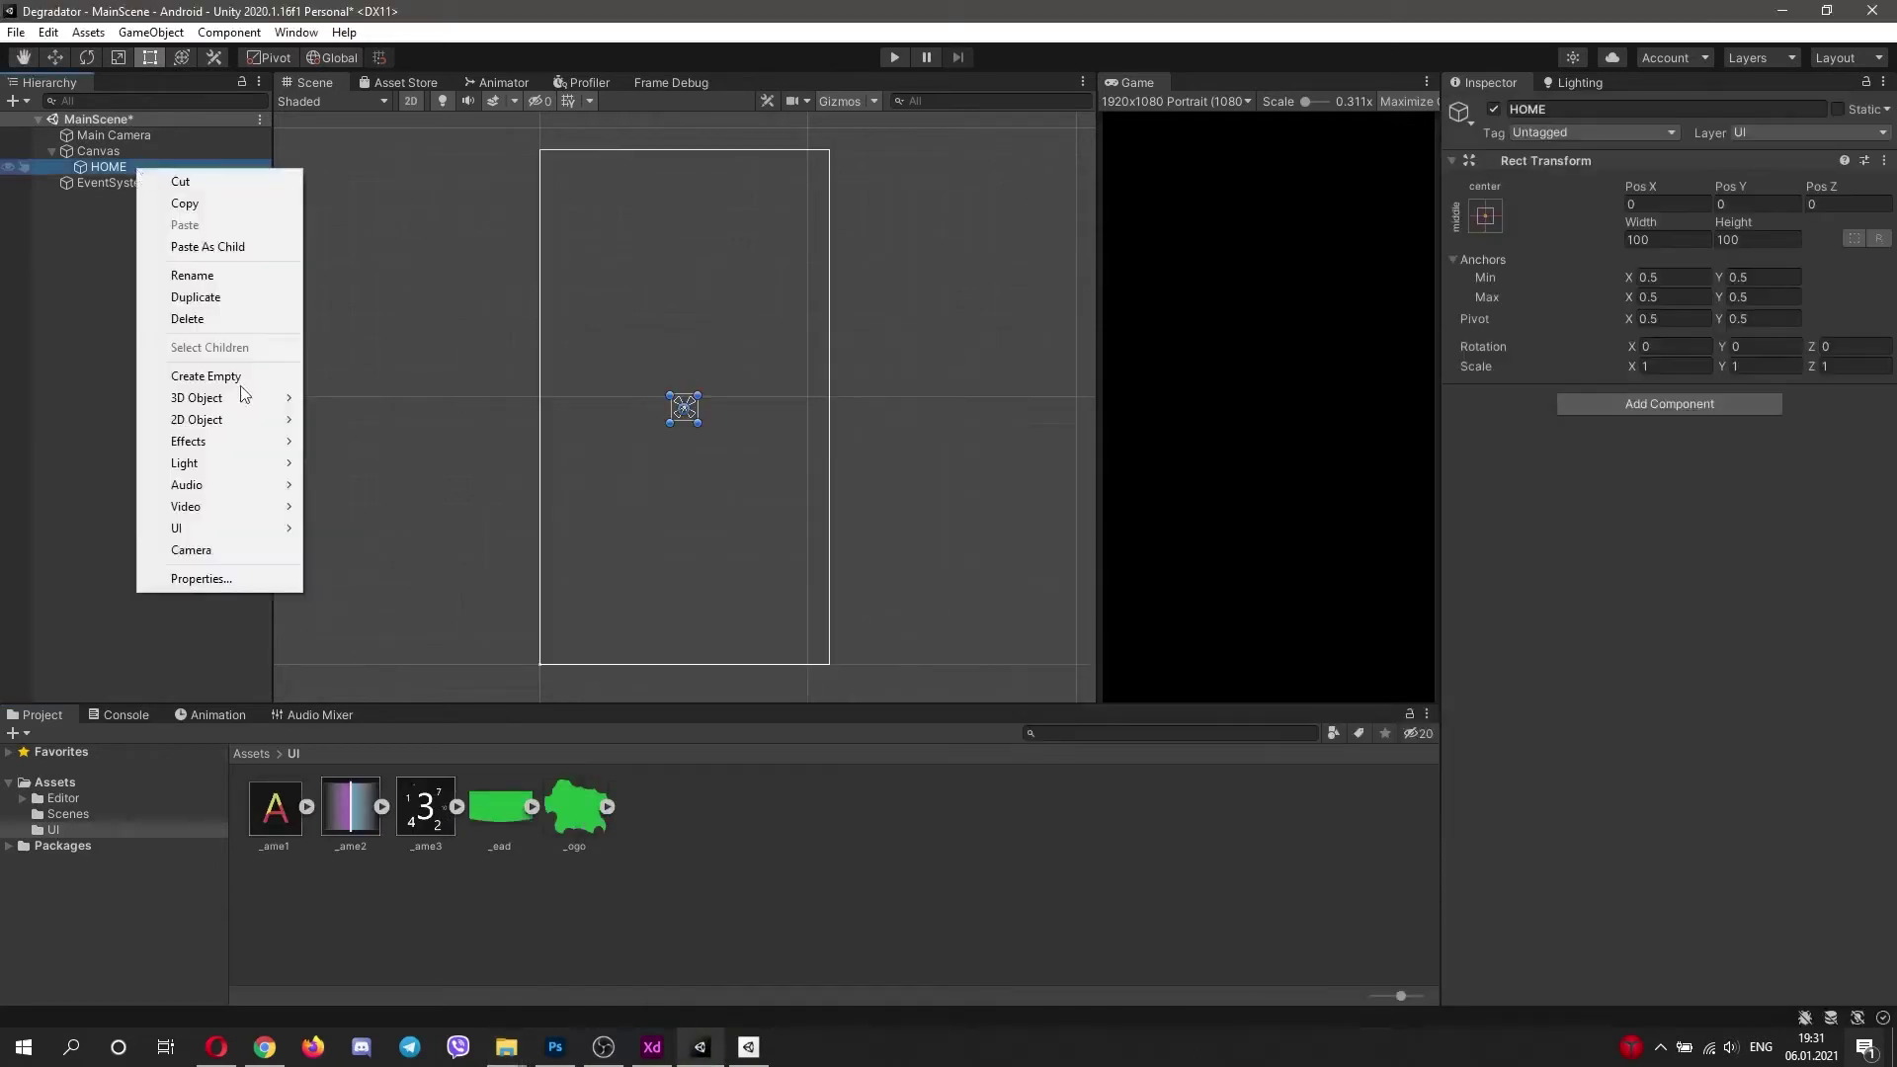
mouse_move(219, 527)
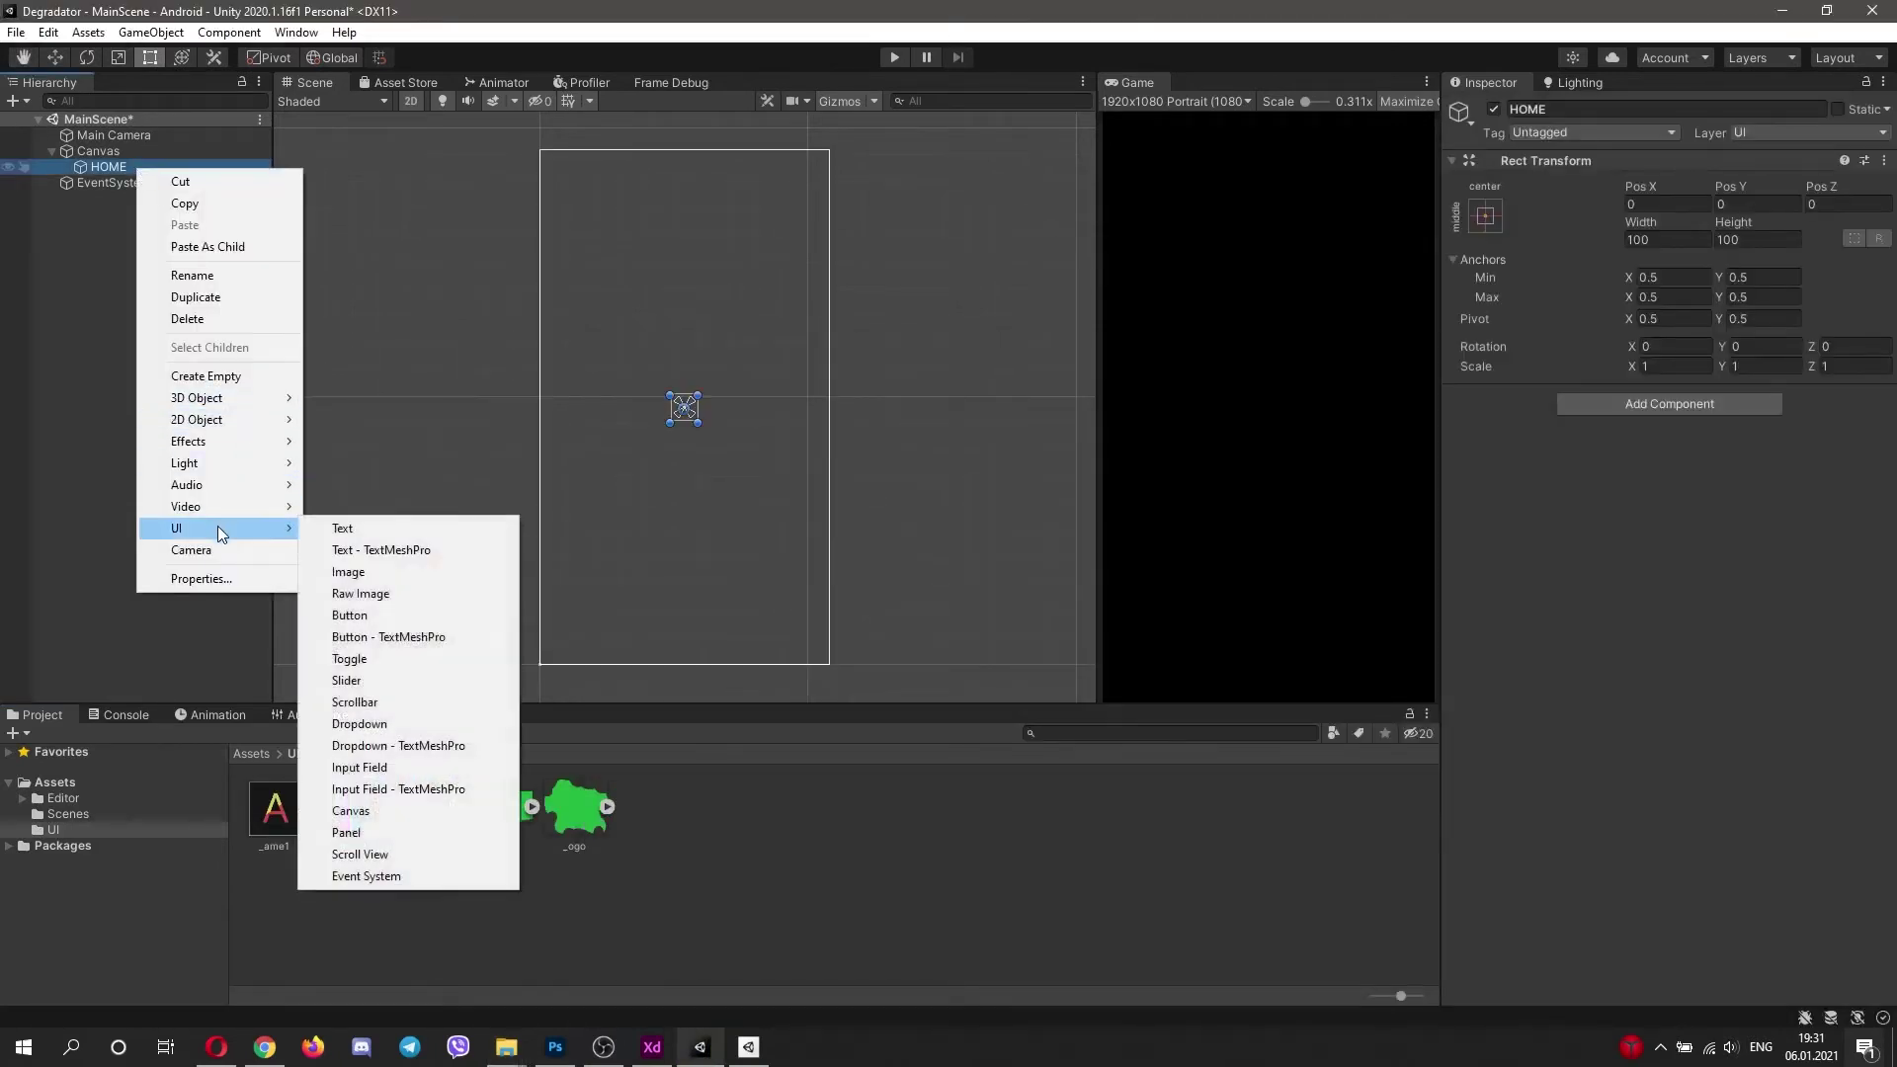
left_click(367, 564)
left_click_drag(574, 821, 1671, 471)
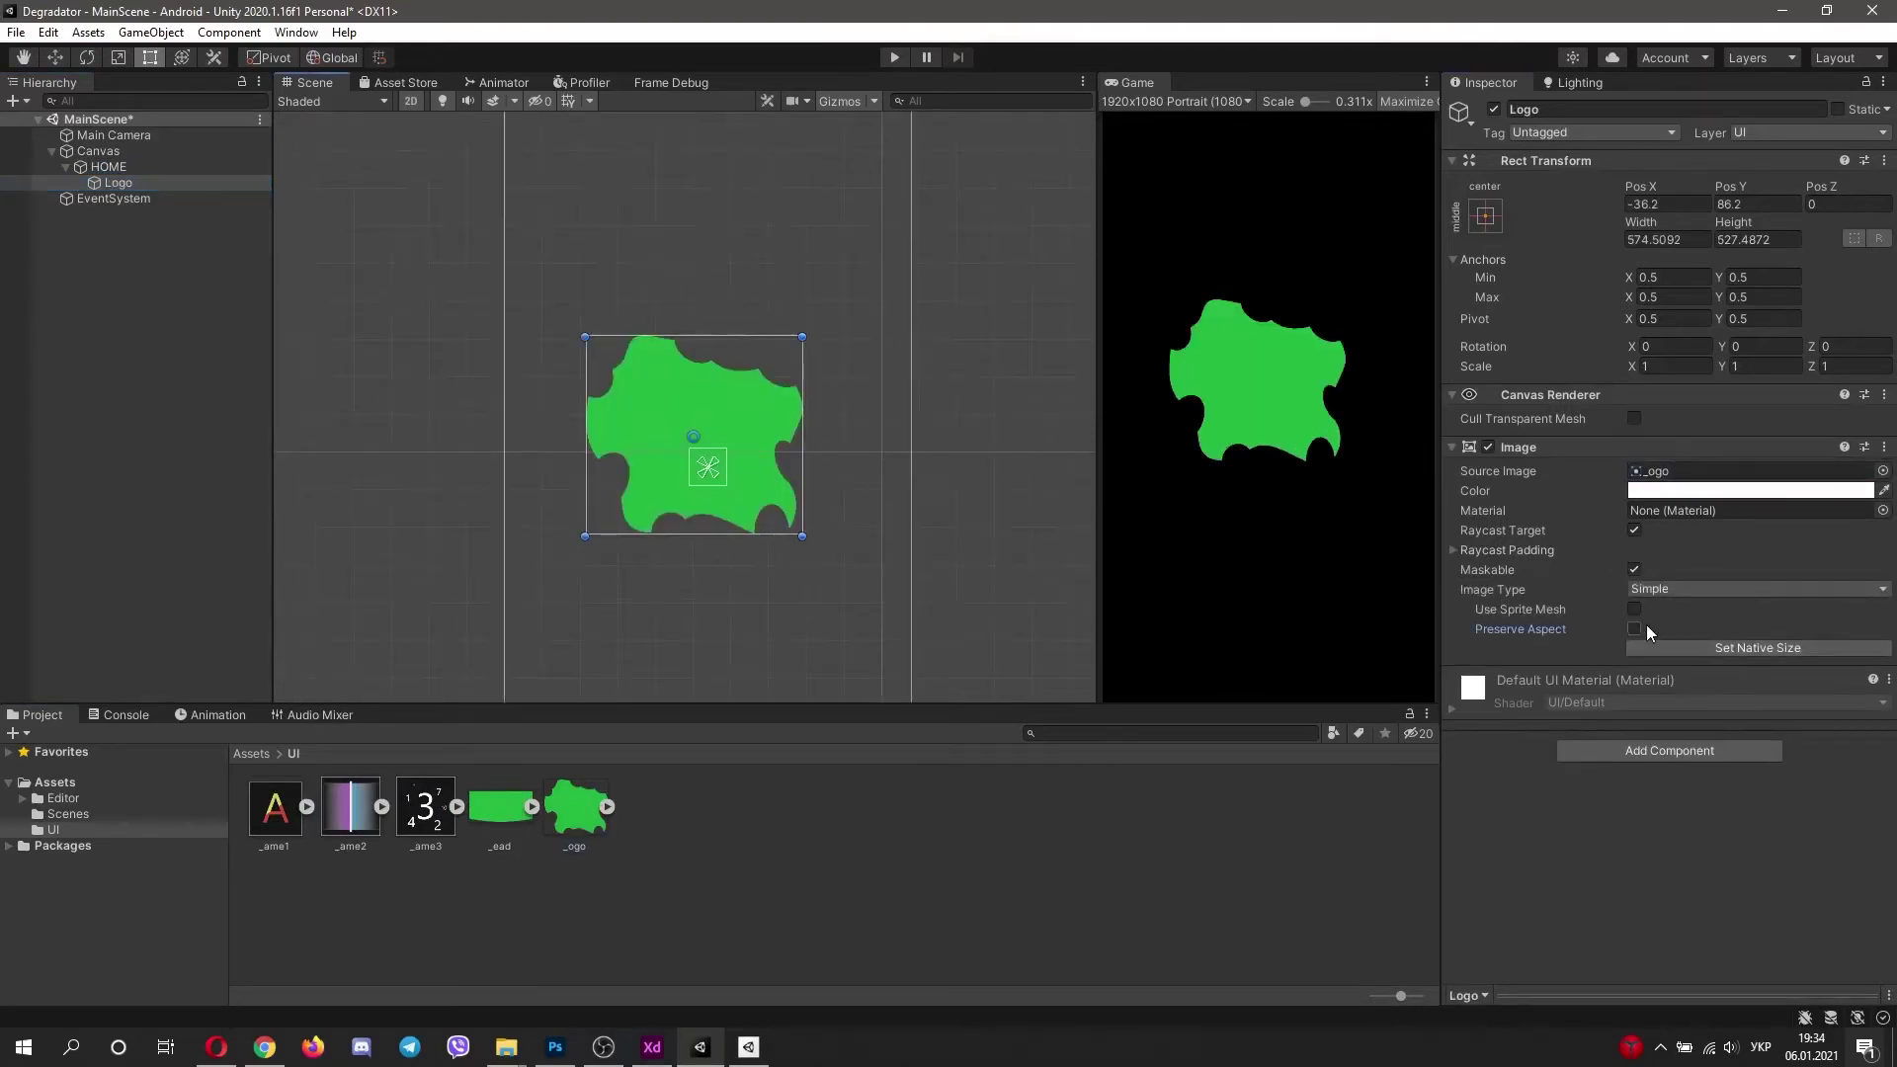
Step: Enable Preserve Aspect on the Logo image, then enlarge it and place it in the upper half of the Canvas
left_click(1633, 628)
scroll(753, 411, "down", 2)
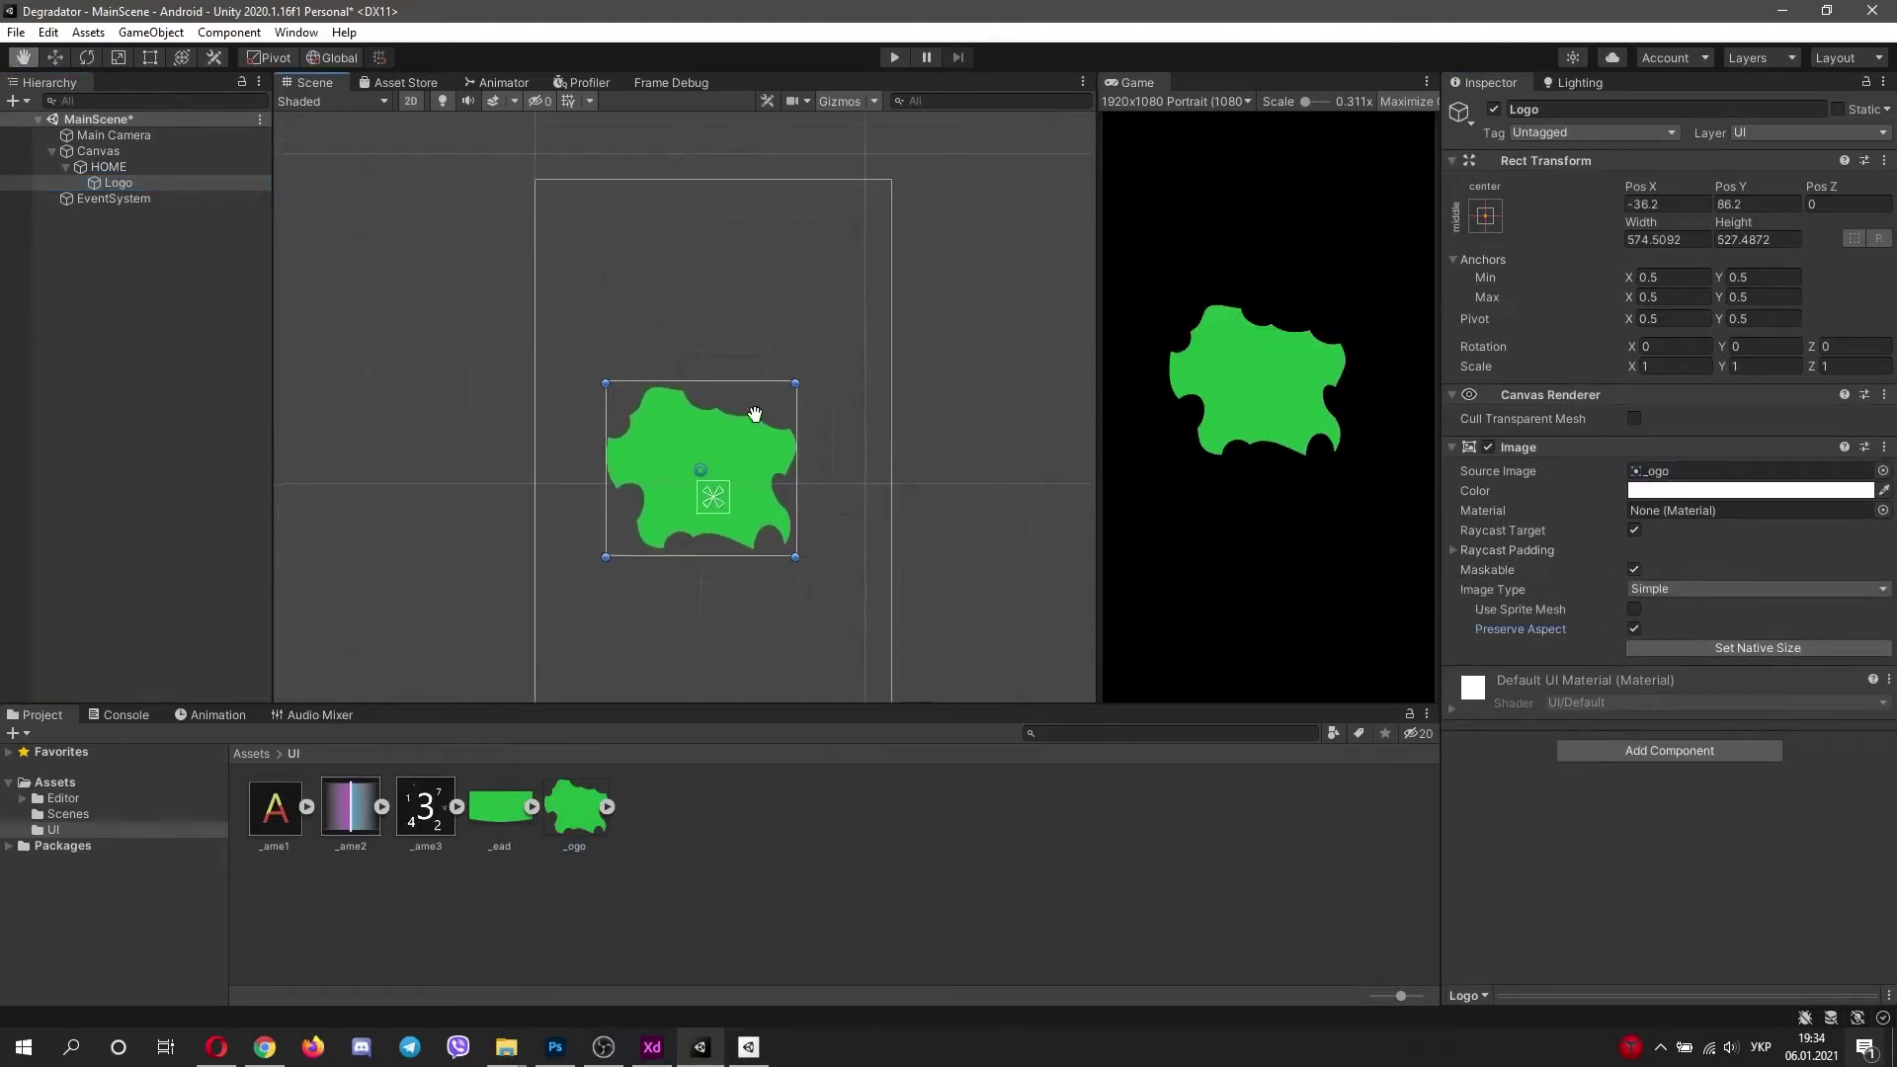
left_click_drag(802, 314, 887, 253)
left_click_drag(770, 331, 735, 268)
Step: Change the Main Camera's background colour to dark grey
double_click(113, 135)
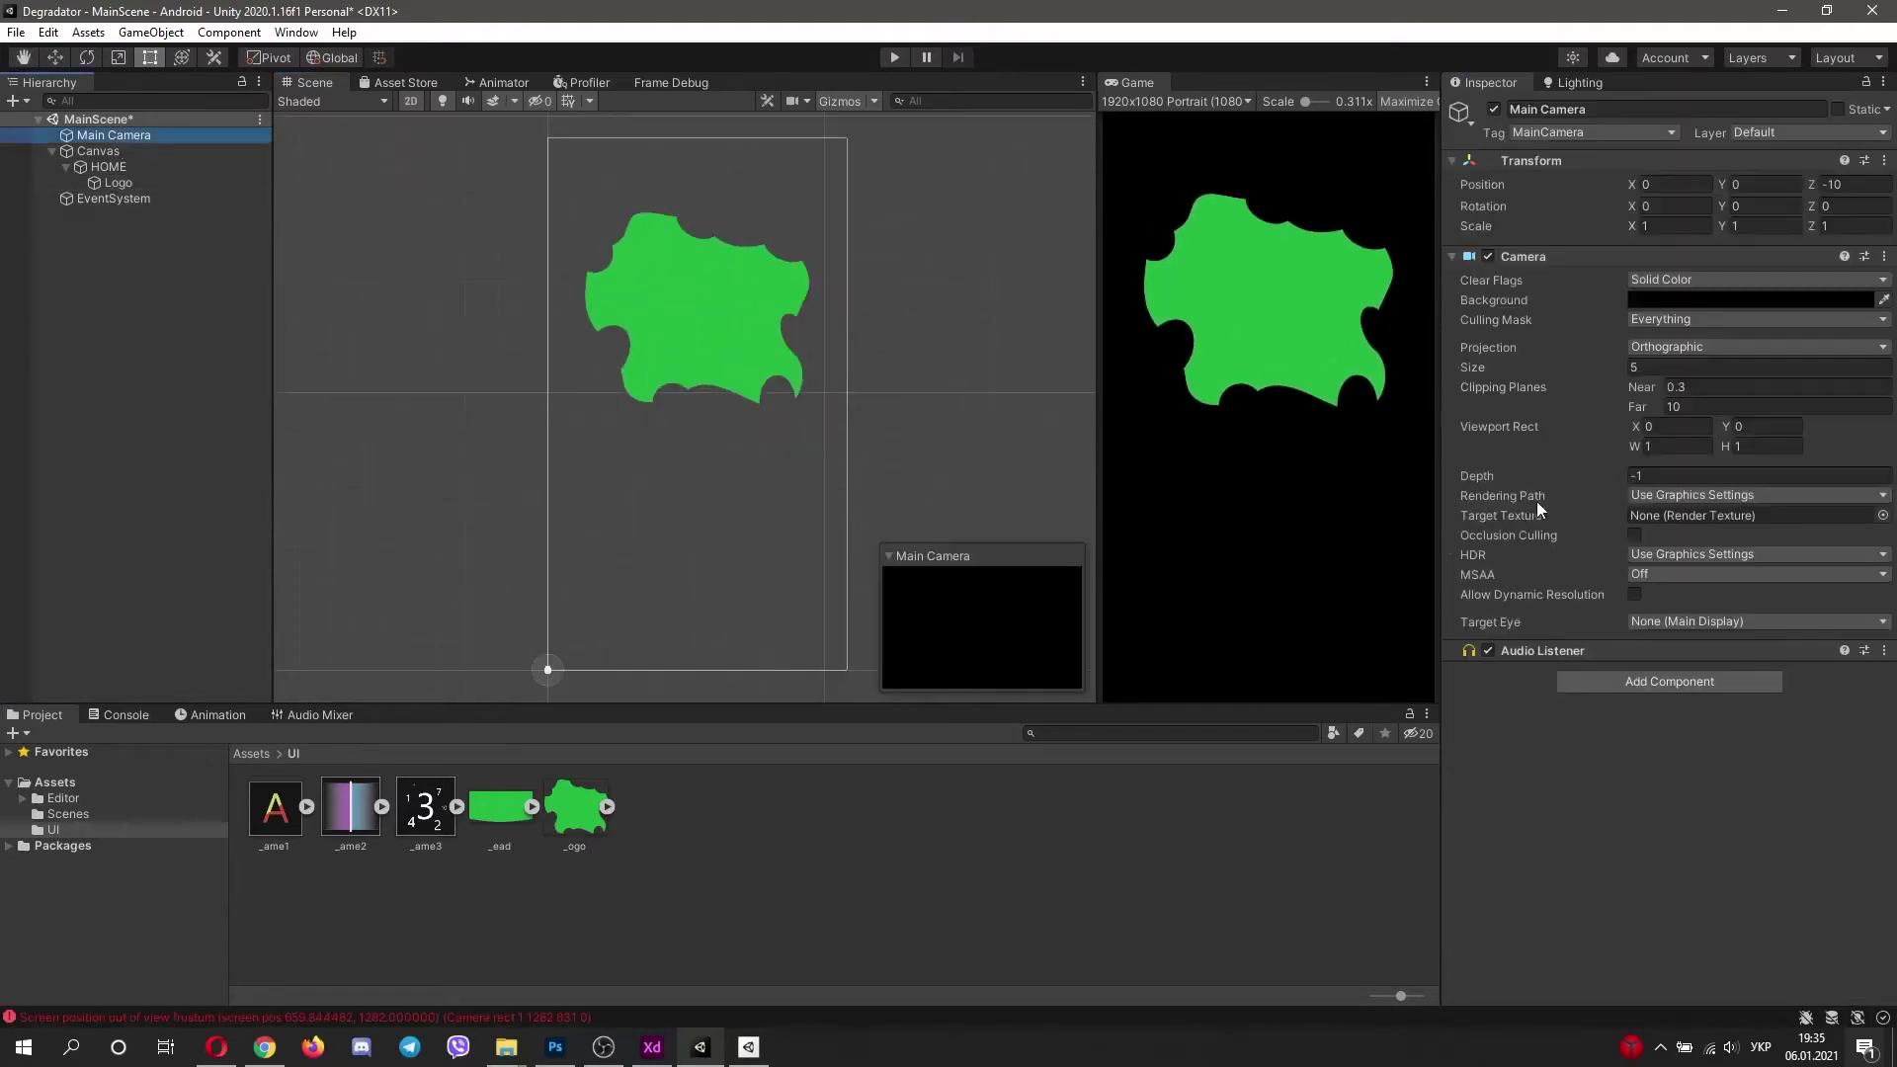
left_click(1643, 300)
left_click_drag(1734, 474, 1703, 480)
left_click(1880, 284)
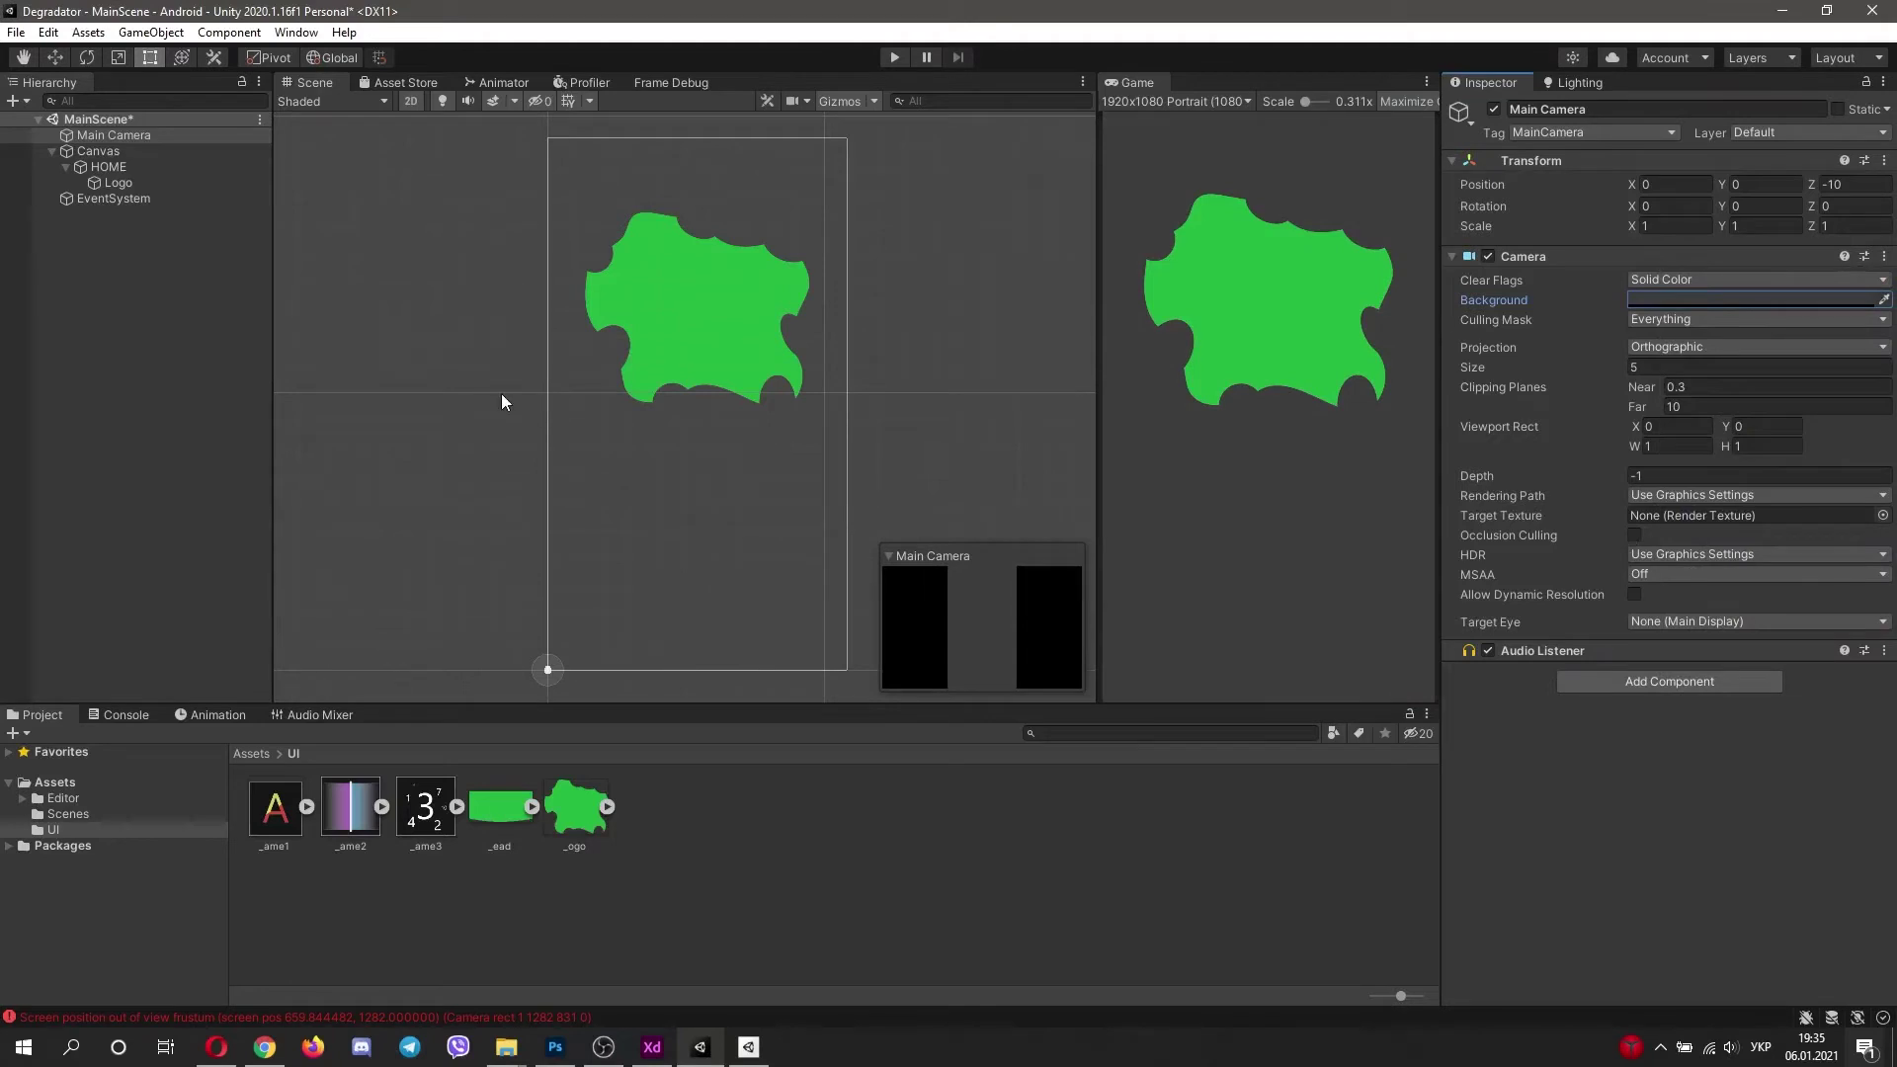
Step: Enlarge the Logo image slightly at its corners so it spans most of the Canvas width
left_click(680, 356)
left_click_drag(579, 404, 568, 420)
left_click_drag(816, 214, 827, 208)
left_click(763, 276)
left_click(721, 405)
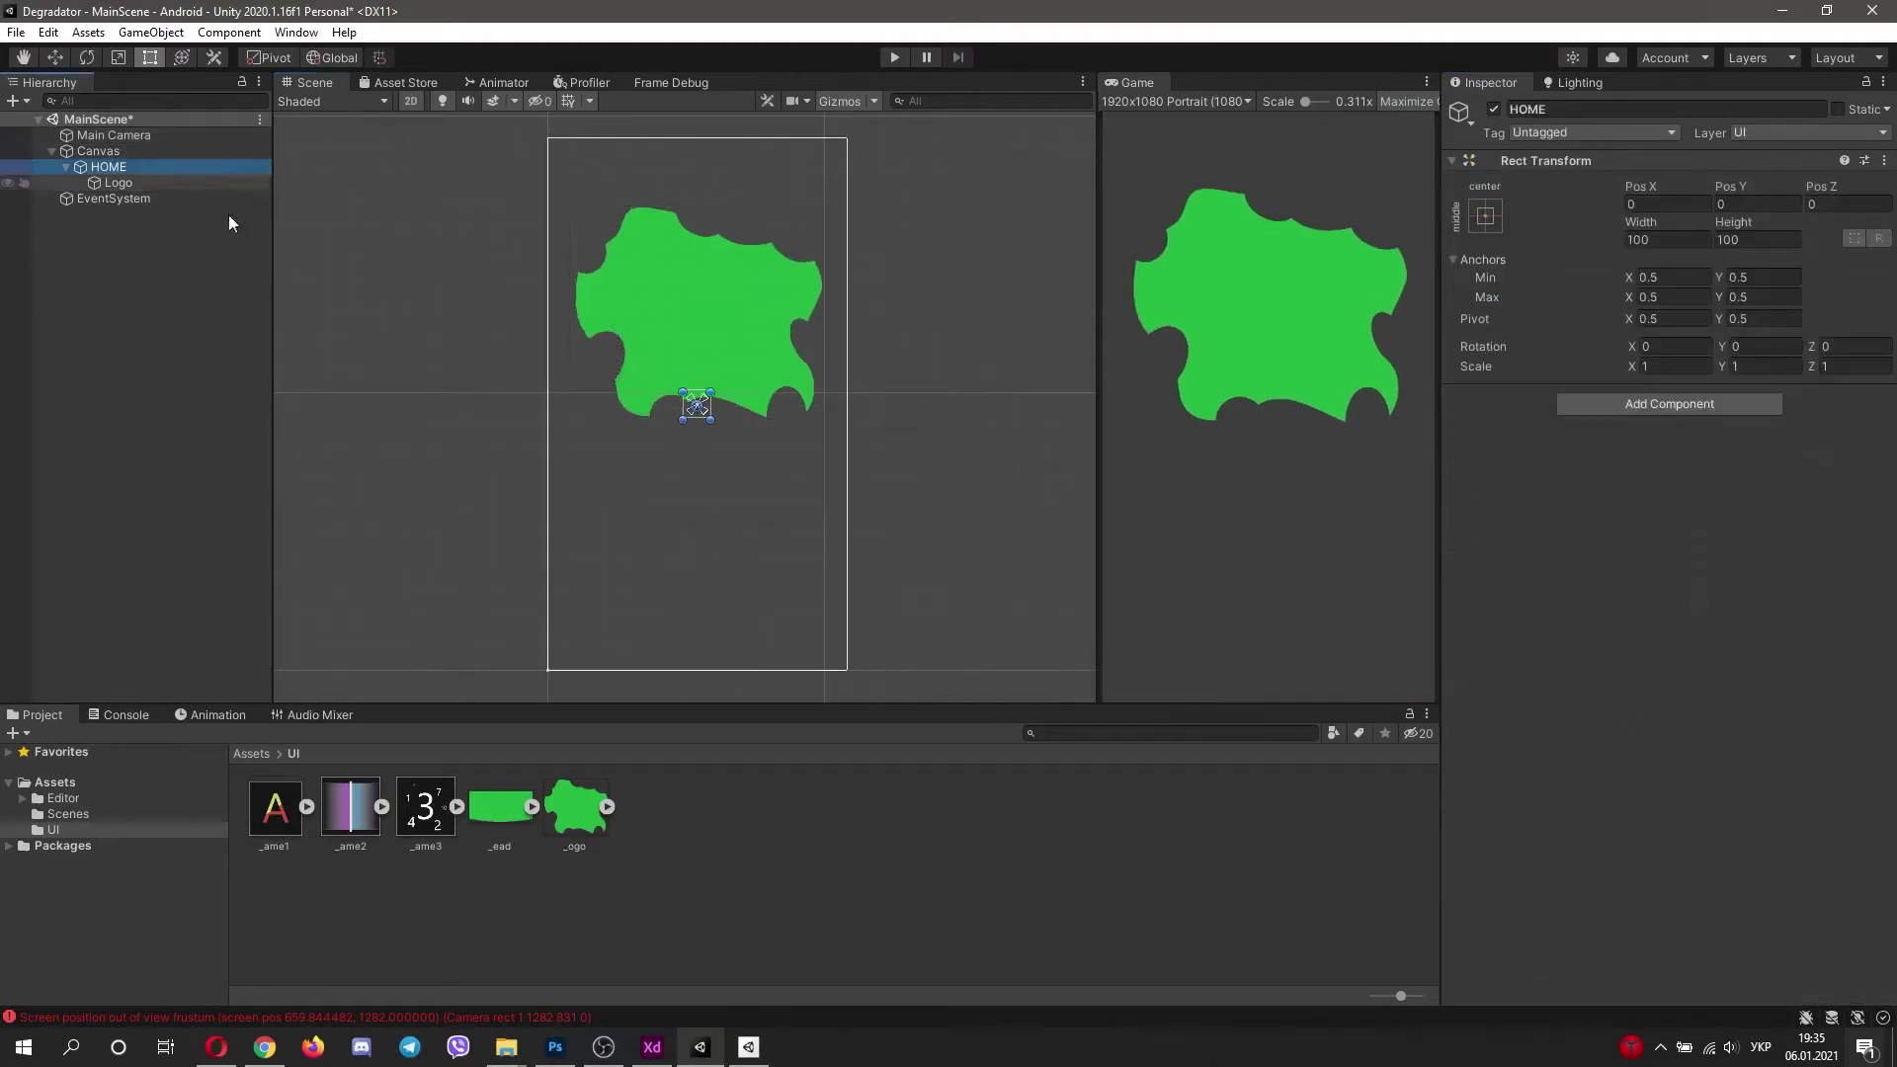
Step: Take Logo out of HOME, stretch HOME and its anchors over the whole Canvas, and nest Logo back inside
left_click_drag(118, 183, 118, 159)
left_click(135, 183)
left_click_drag(712, 392, 546, 669)
left_click(1485, 215)
left_click(1698, 528)
left_click_drag(105, 166, 121, 180)
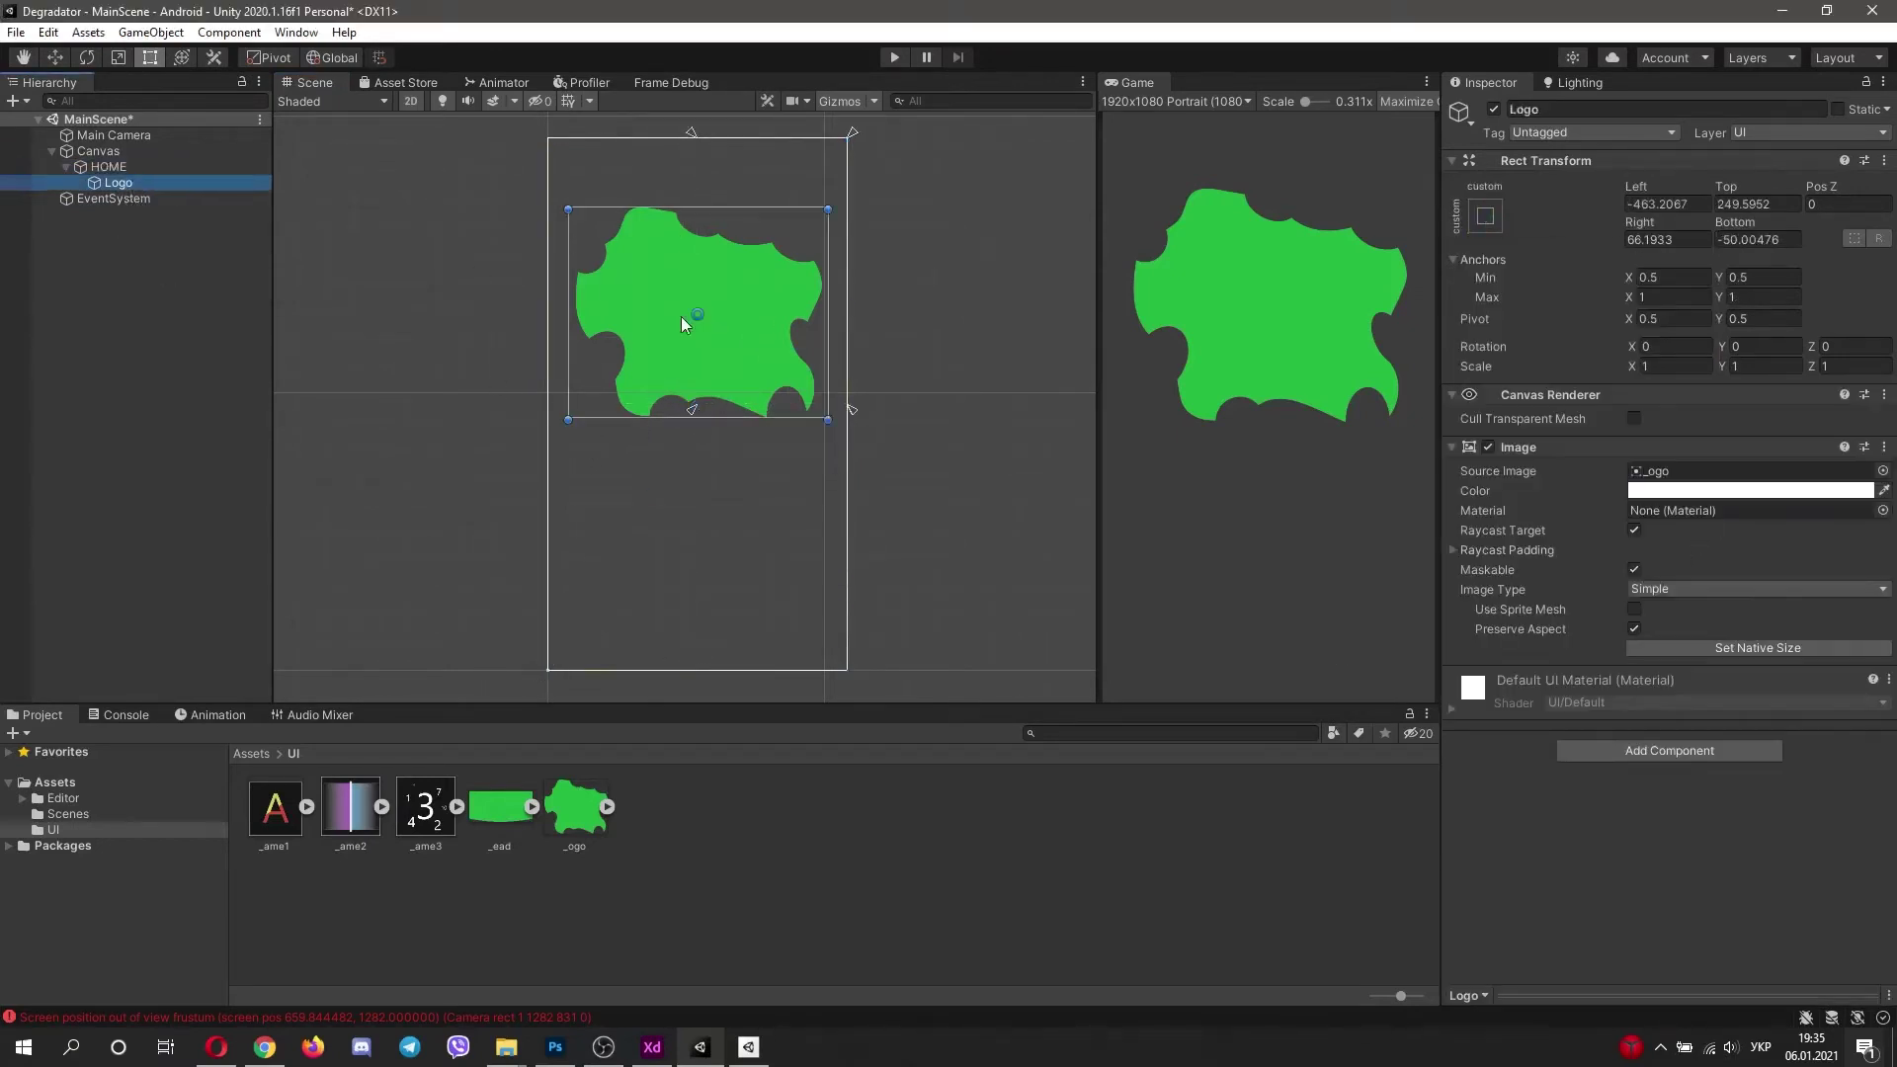
Step: Place the Logo image's four anchors at the corners of its own rectangle so it scales with the screen
left_click_drag(689, 141, 563, 202)
left_click(846, 199)
left_click(775, 354)
mouse_move(852, 409)
left_mouse_down()
mouse_move(816, 419)
mouse_move(833, 427)
left_mouse_up()
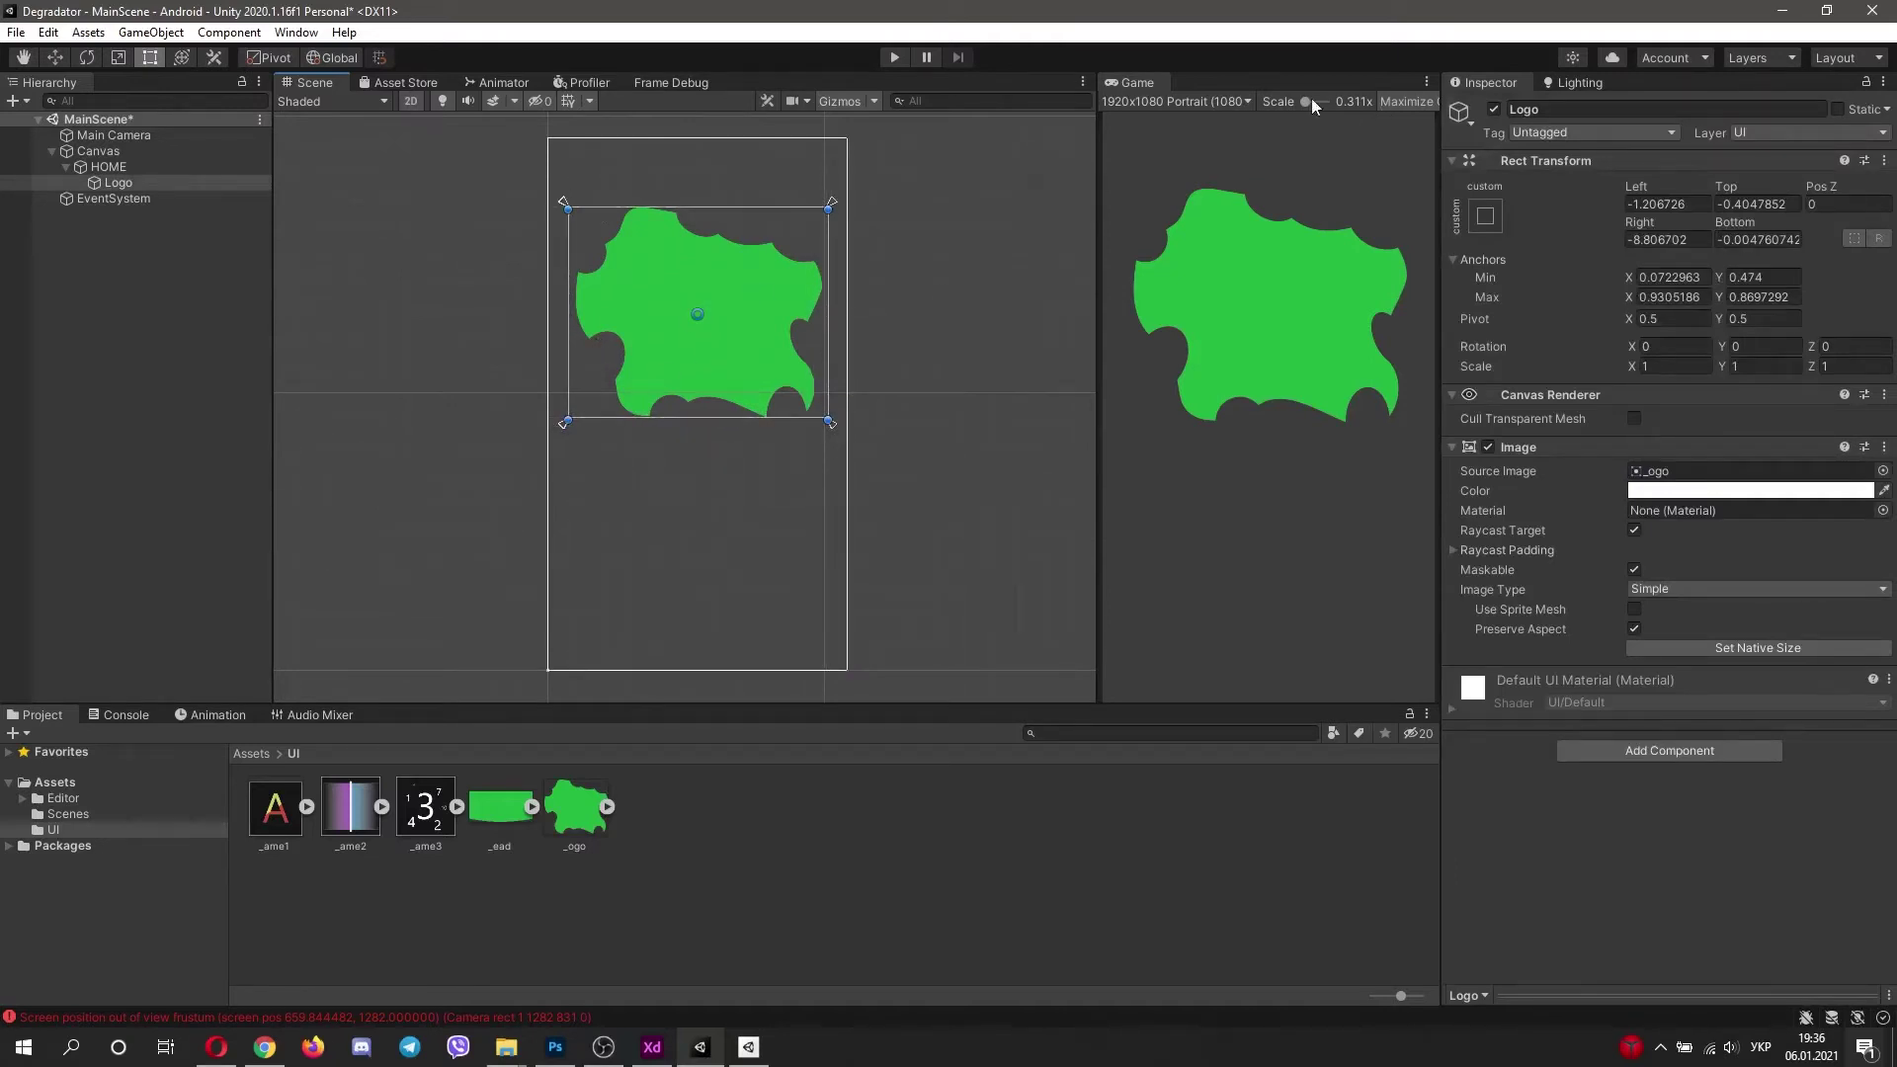
Step: Check how the Logo scales in the Game view at 2960x1440, 2160x1080 and 2560x1440 Portrait
left_click(1199, 100)
left_click(1201, 364)
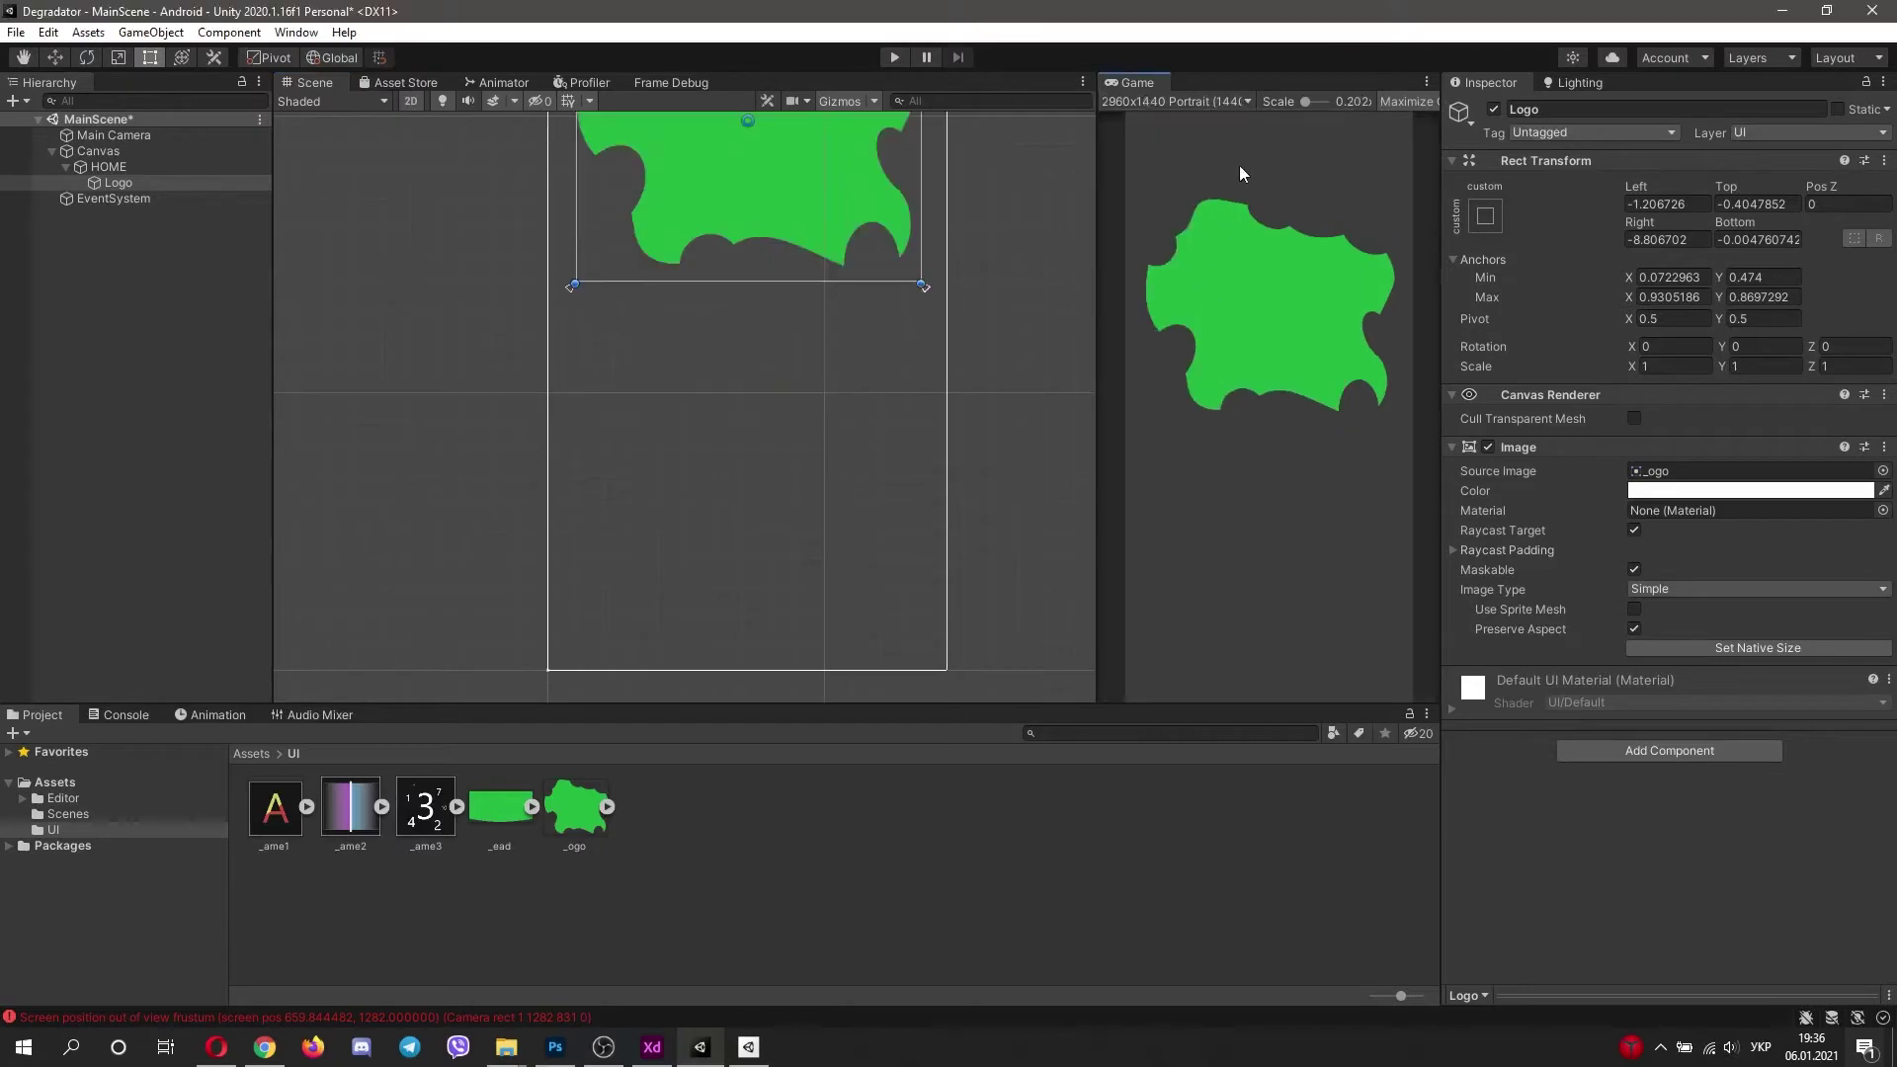
left_click(1212, 100)
left_click(1223, 293)
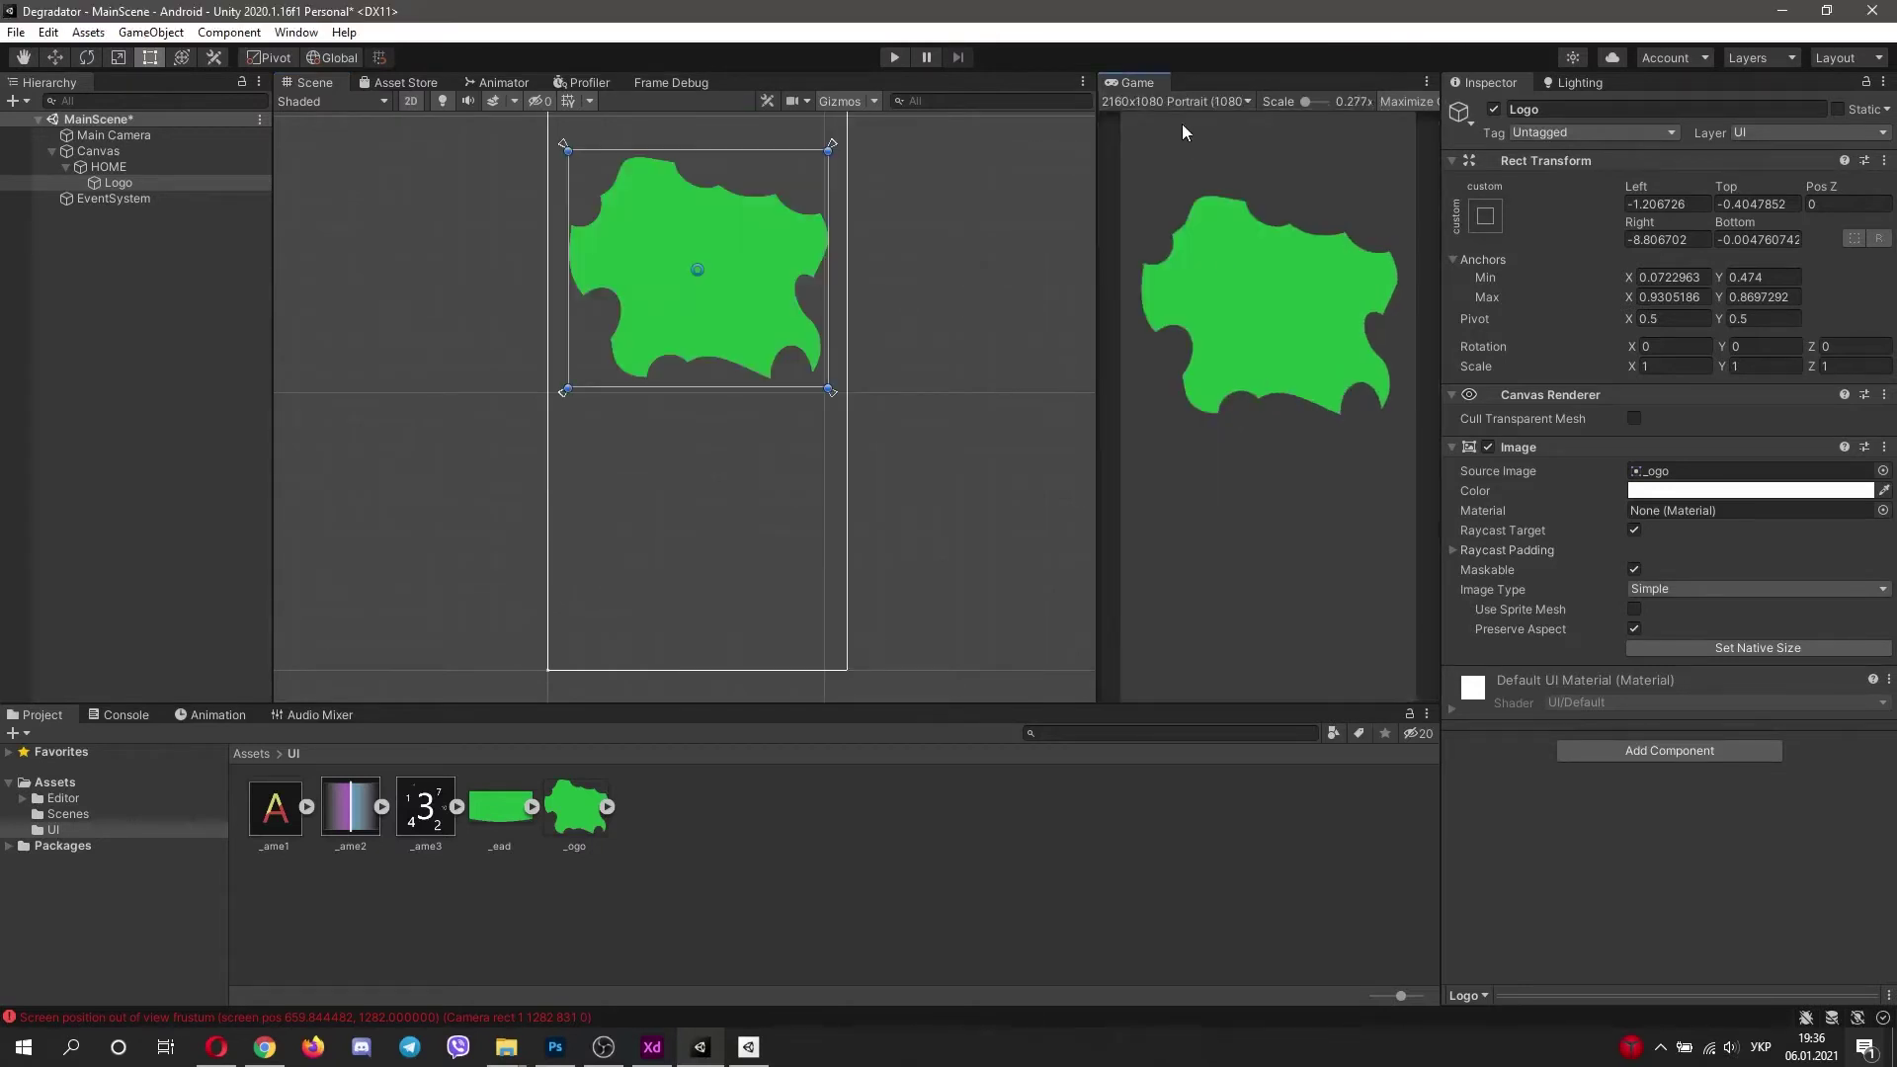
left_click(1182, 101)
left_click(1229, 334)
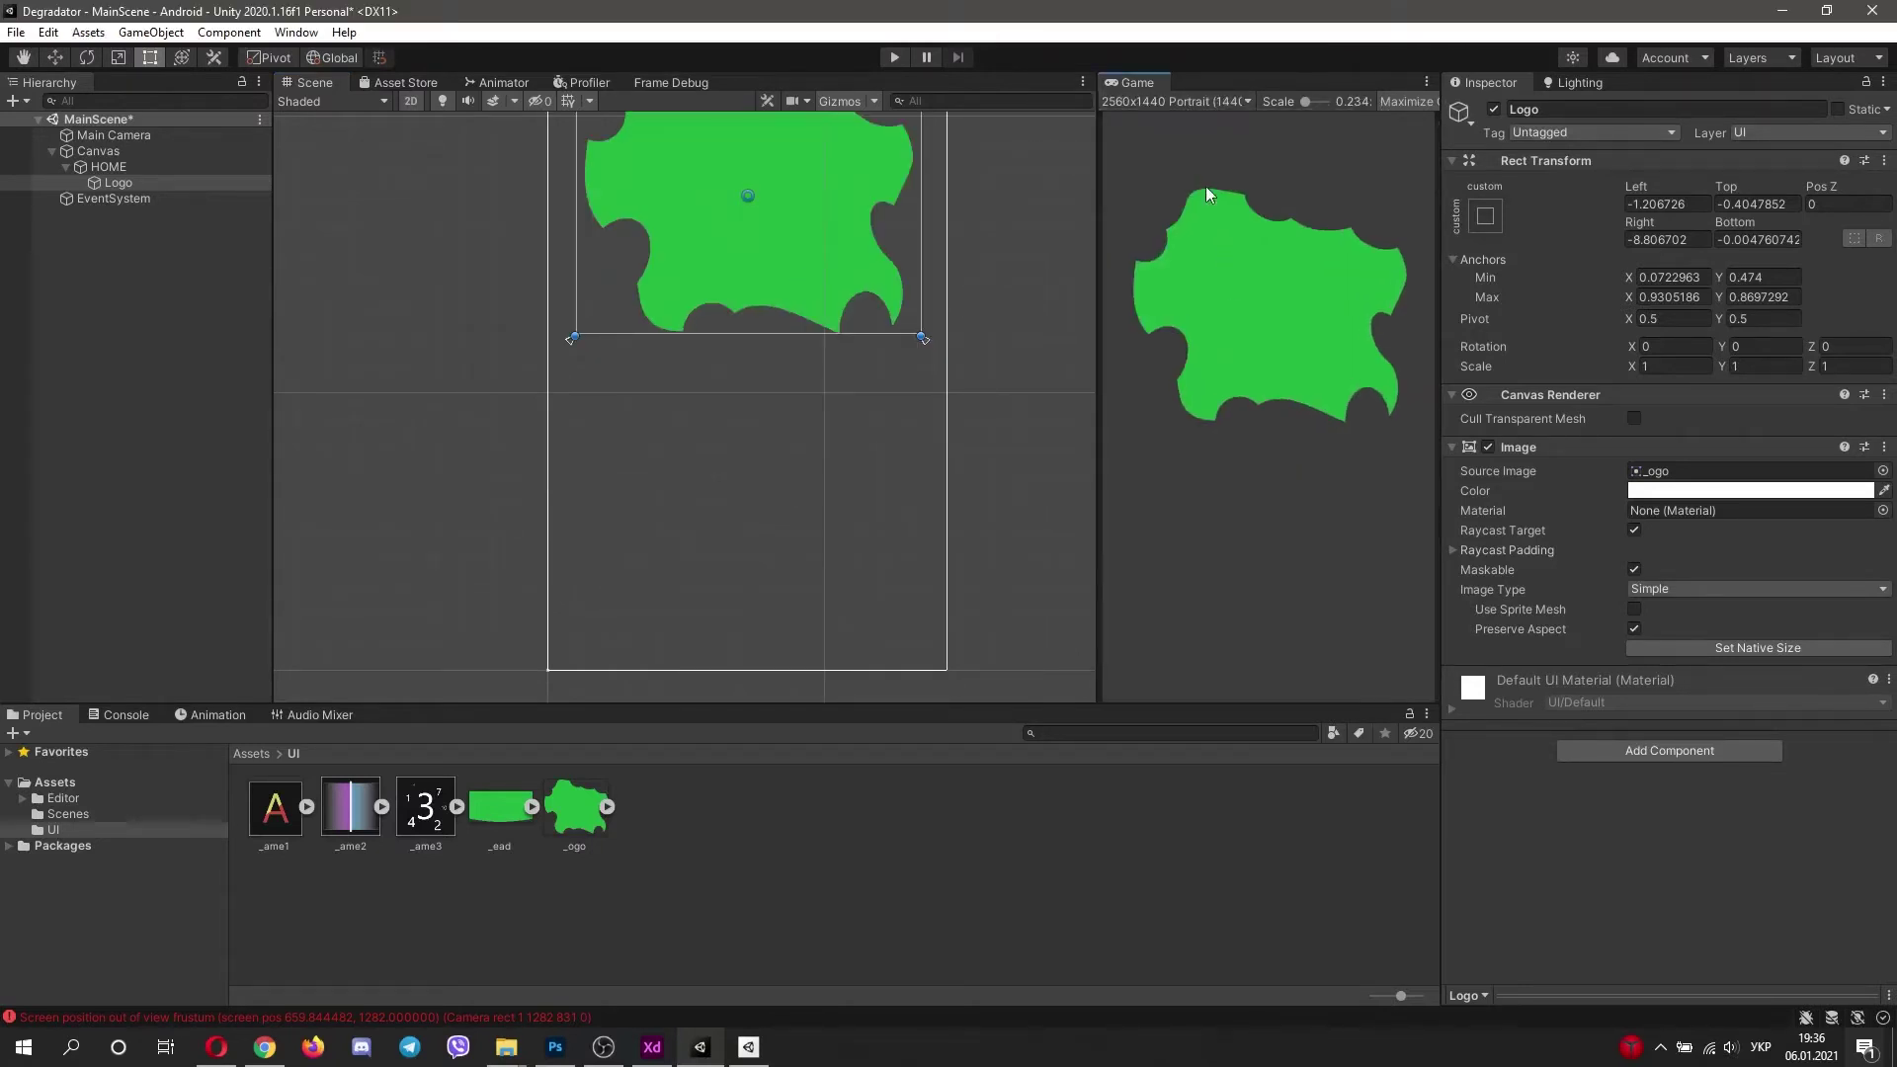
Step: Add a UI Button inside HOME, place it in the lower part of the Canvas and enlarge it considerably
right_click(118, 167)
mouse_move(208, 534)
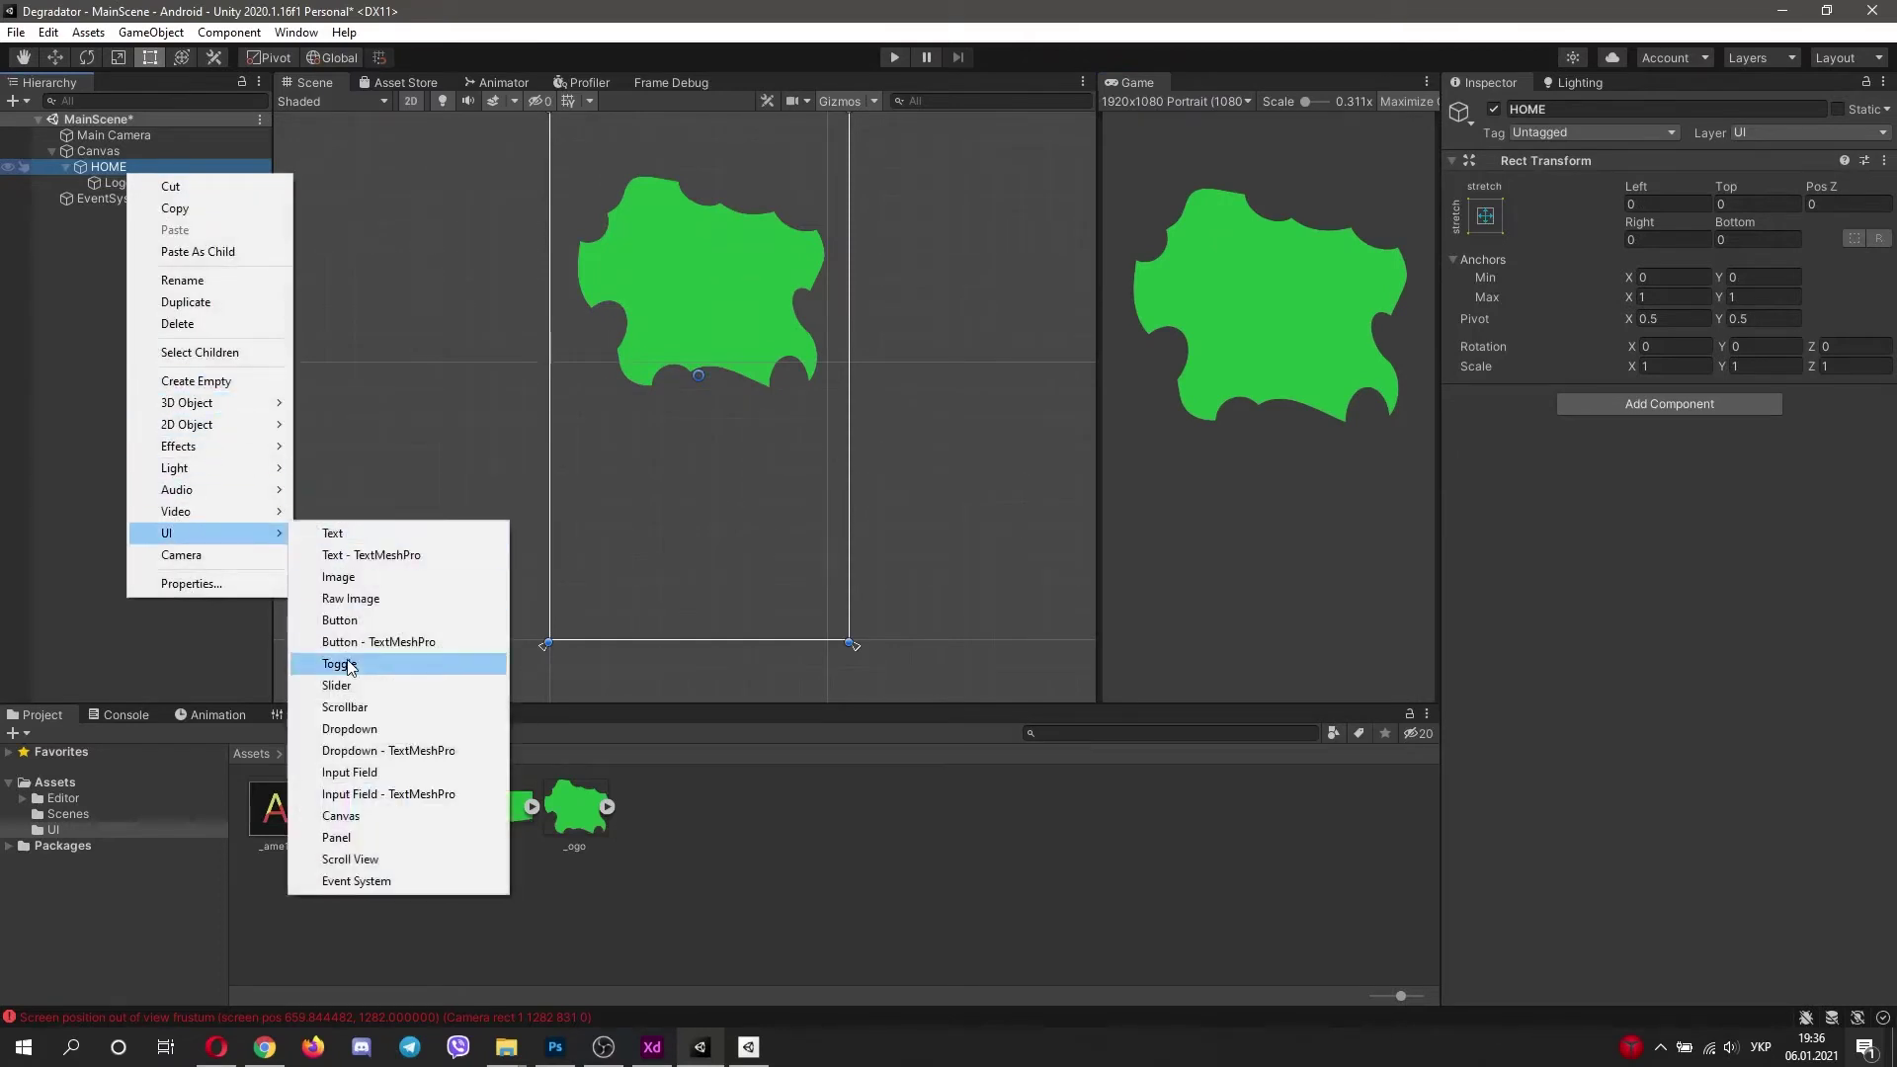
left_click(364, 628)
scroll(707, 378, "up", 12)
middle_click_drag(711, 375, 730, 356)
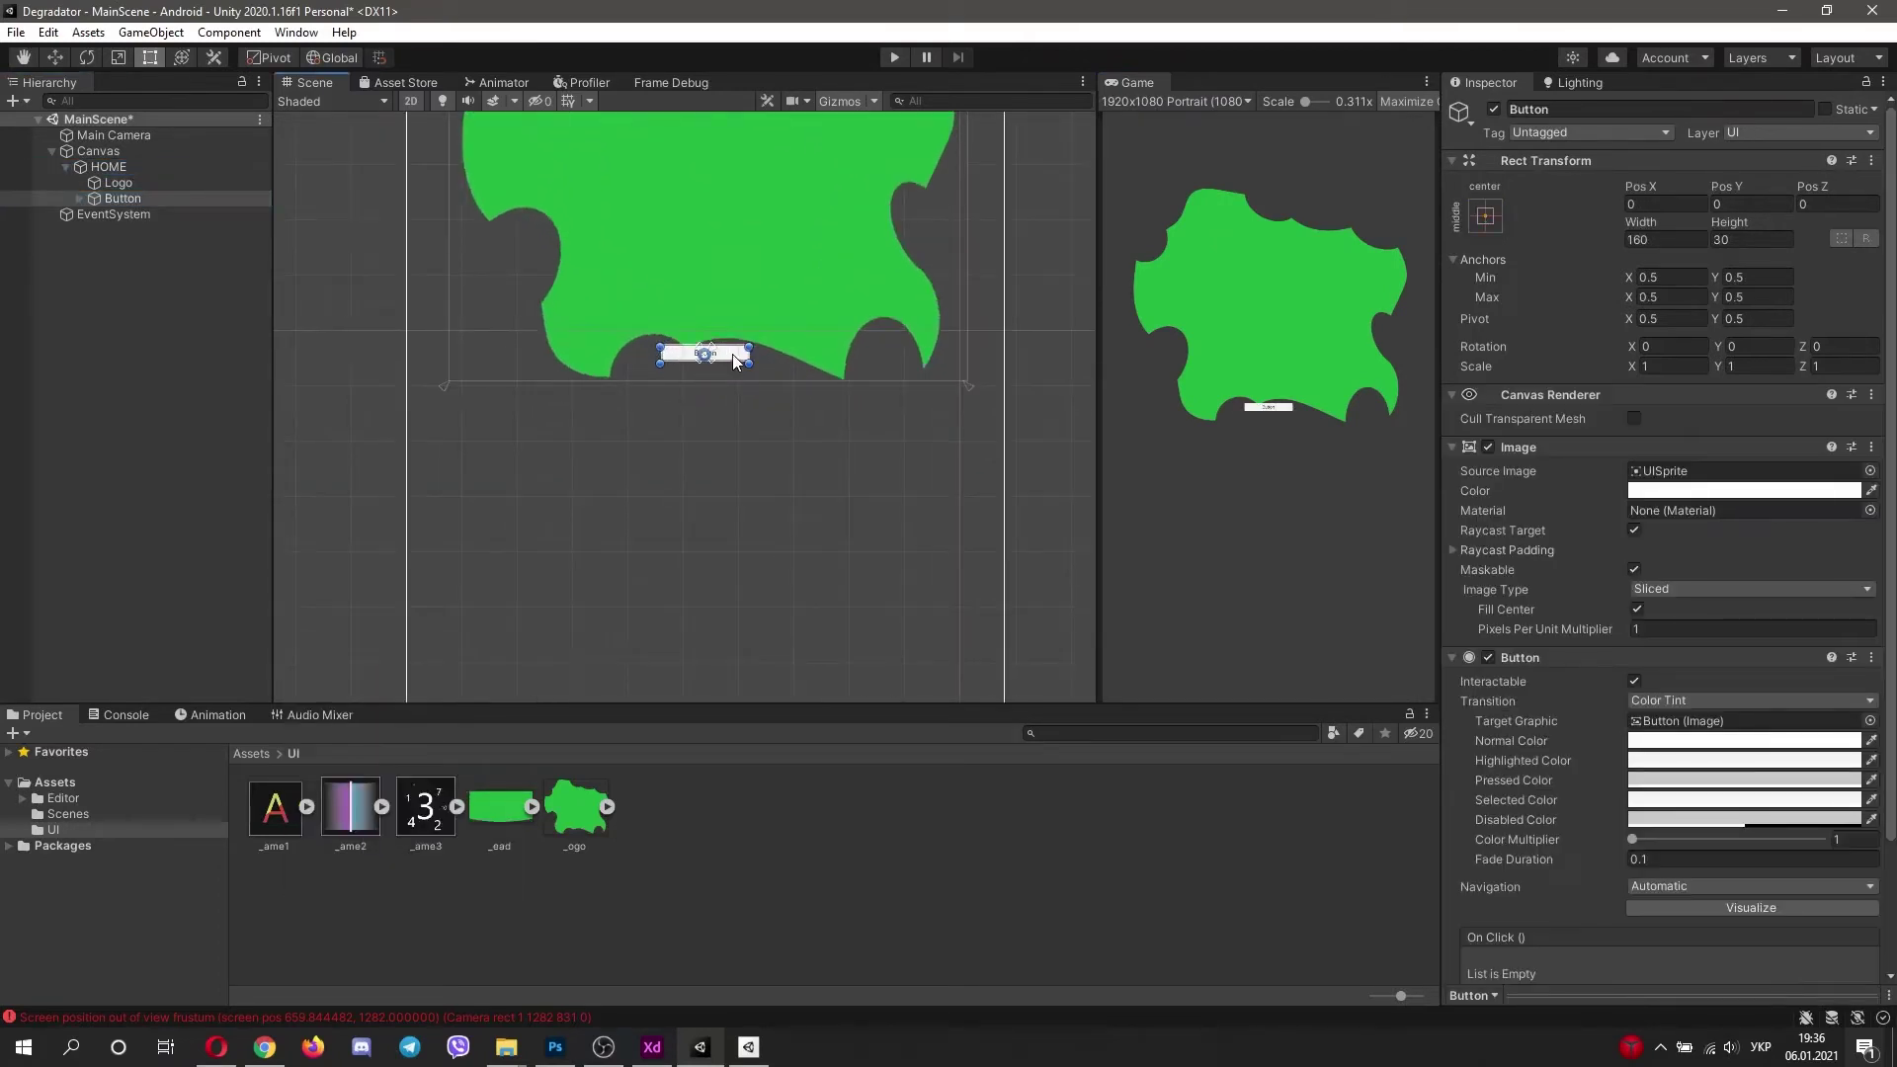
left_click_drag(732, 354, 732, 637)
middle_click_drag(732, 659, 731, 328)
scroll(733, 326, "down", 1)
left_click_drag(747, 320, 991, 412)
middle_click_drag(869, 394, 881, 447)
Step: Set the Canvas Scaler to Scale With Screen Size with a reference resolution of 1080 by 1920
left_click(100, 153)
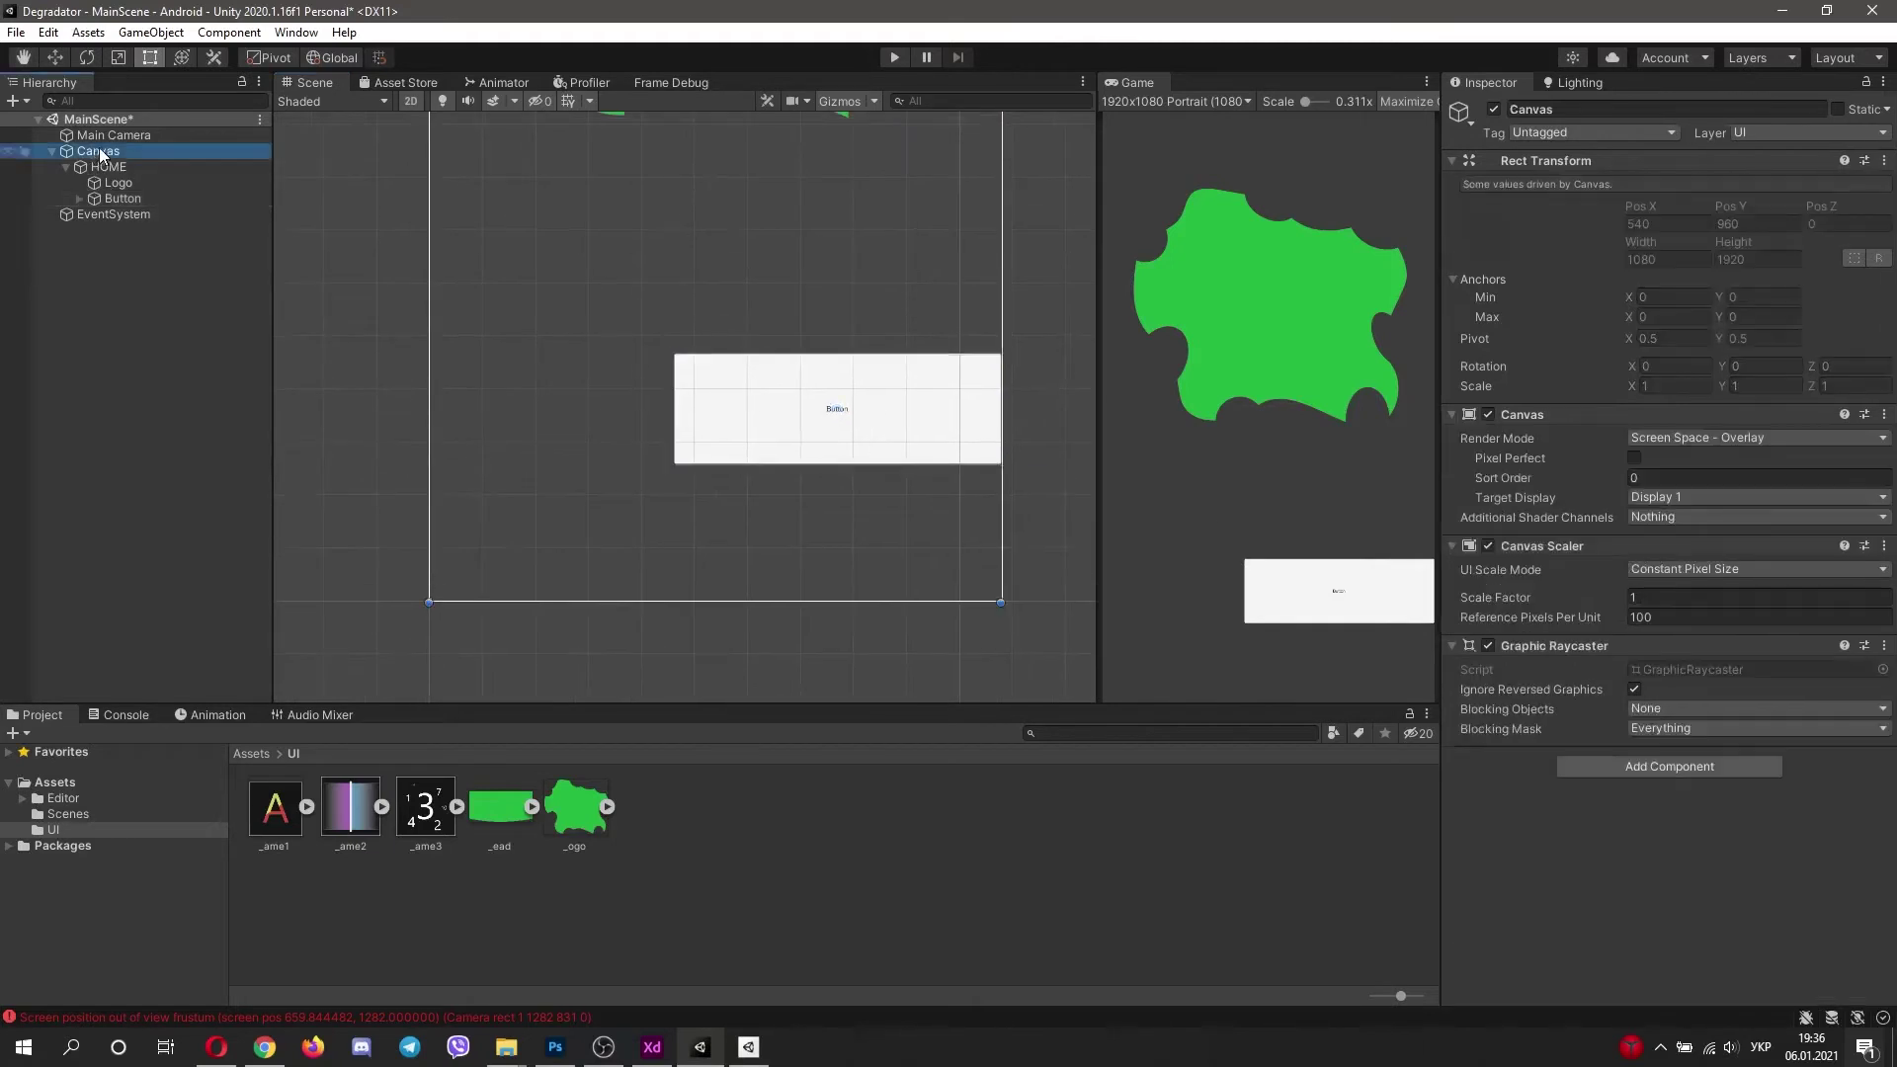
left_click(1704, 569)
left_click(1706, 605)
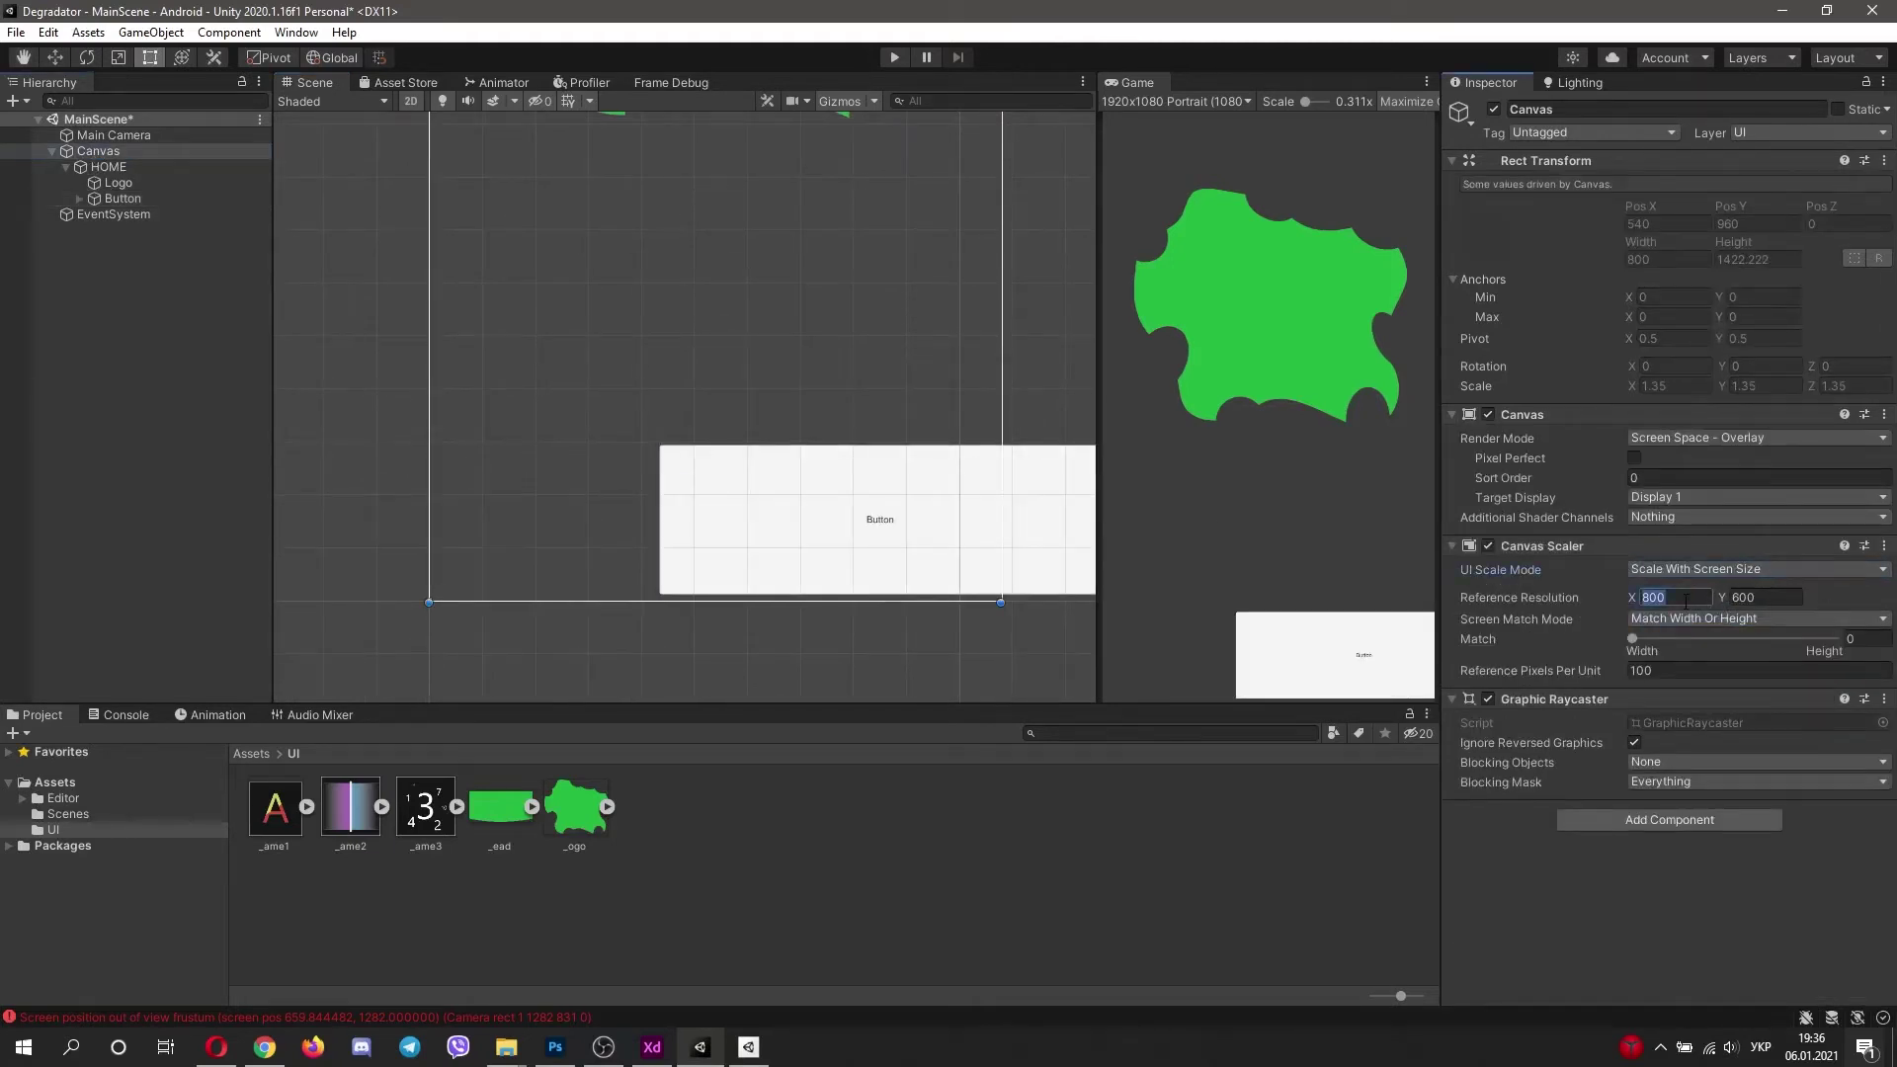
type("1080")
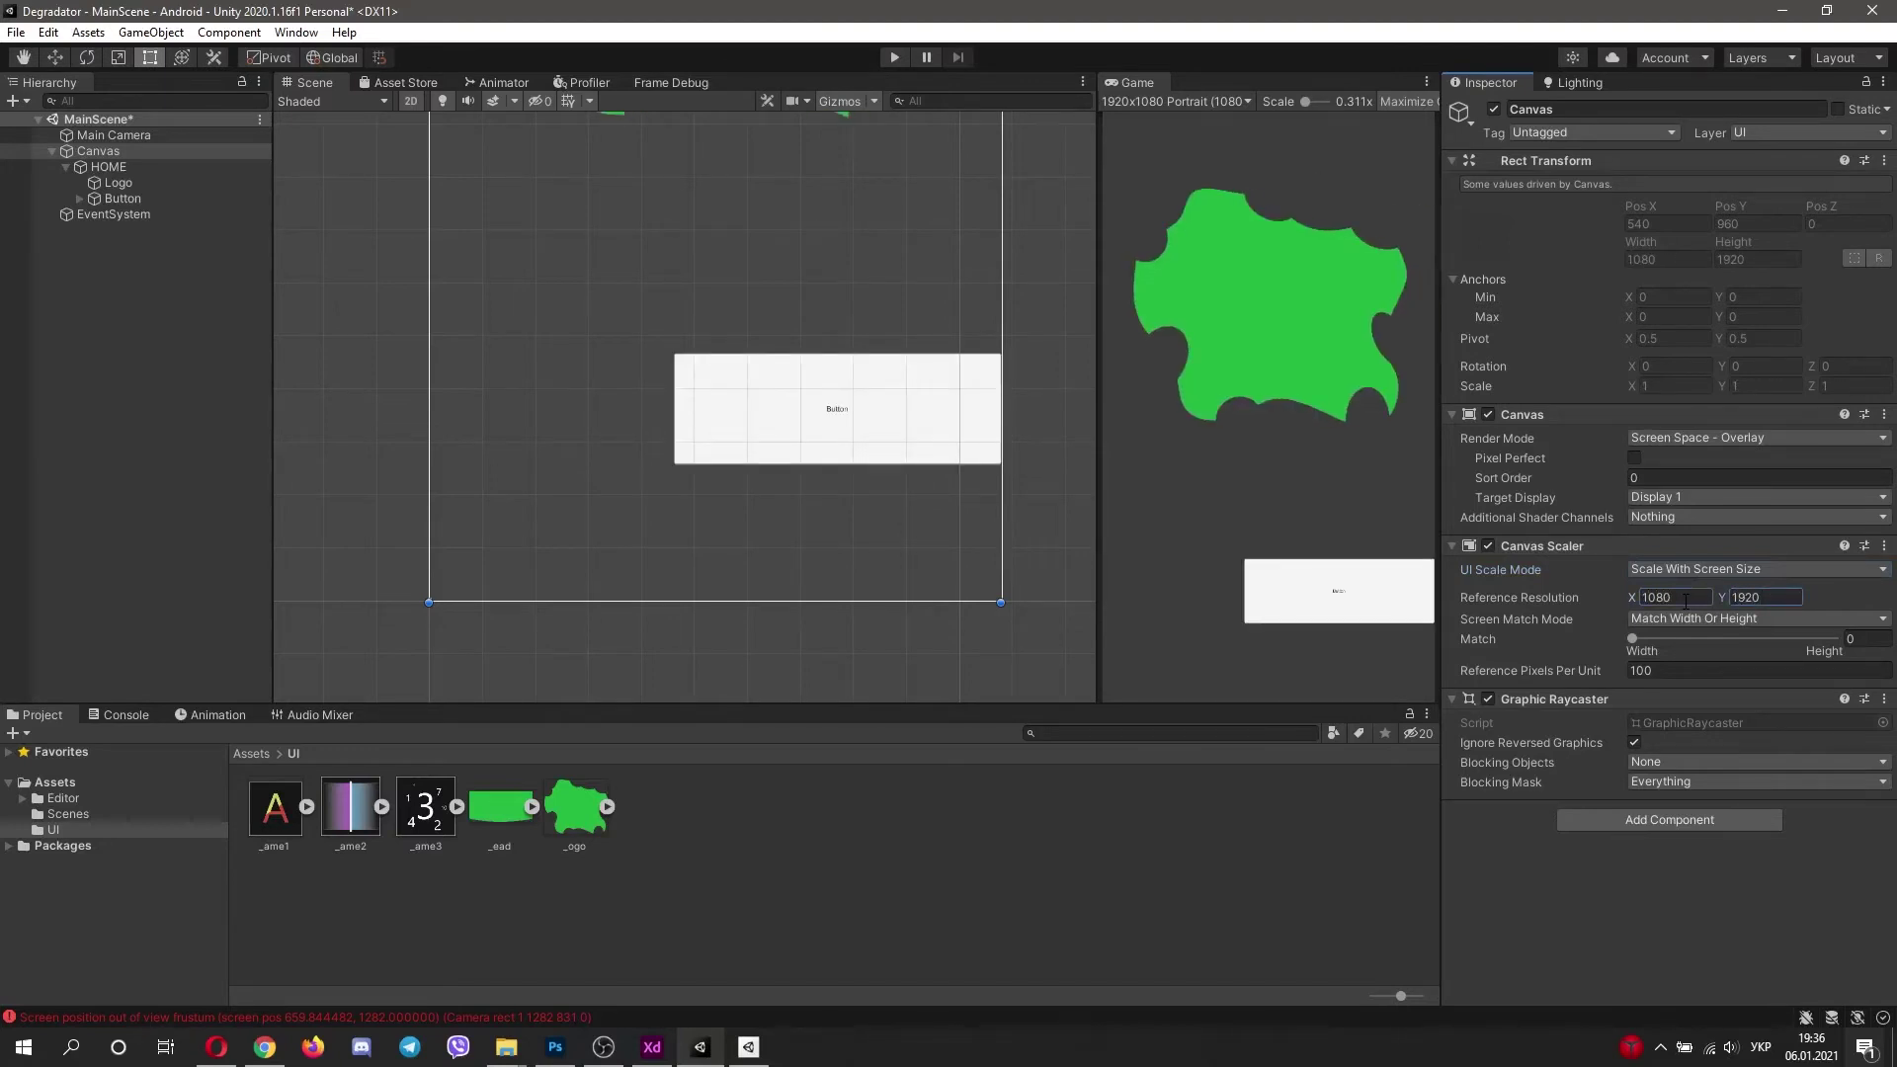
Step: Widen the button to the full 1080 Canvas width at a height of about 237
scroll(815, 436, "down", 2)
middle_click_drag(810, 437, 783, 503)
scroll(783, 503, "down", 3)
left_click(756, 508)
left_click_drag(676, 525, 480, 539)
Step: Rename the button btn_Start and set its label to "ХОЧУ ДЕГРАДИРОВАТЬ" at font size 70
left_click(131, 214)
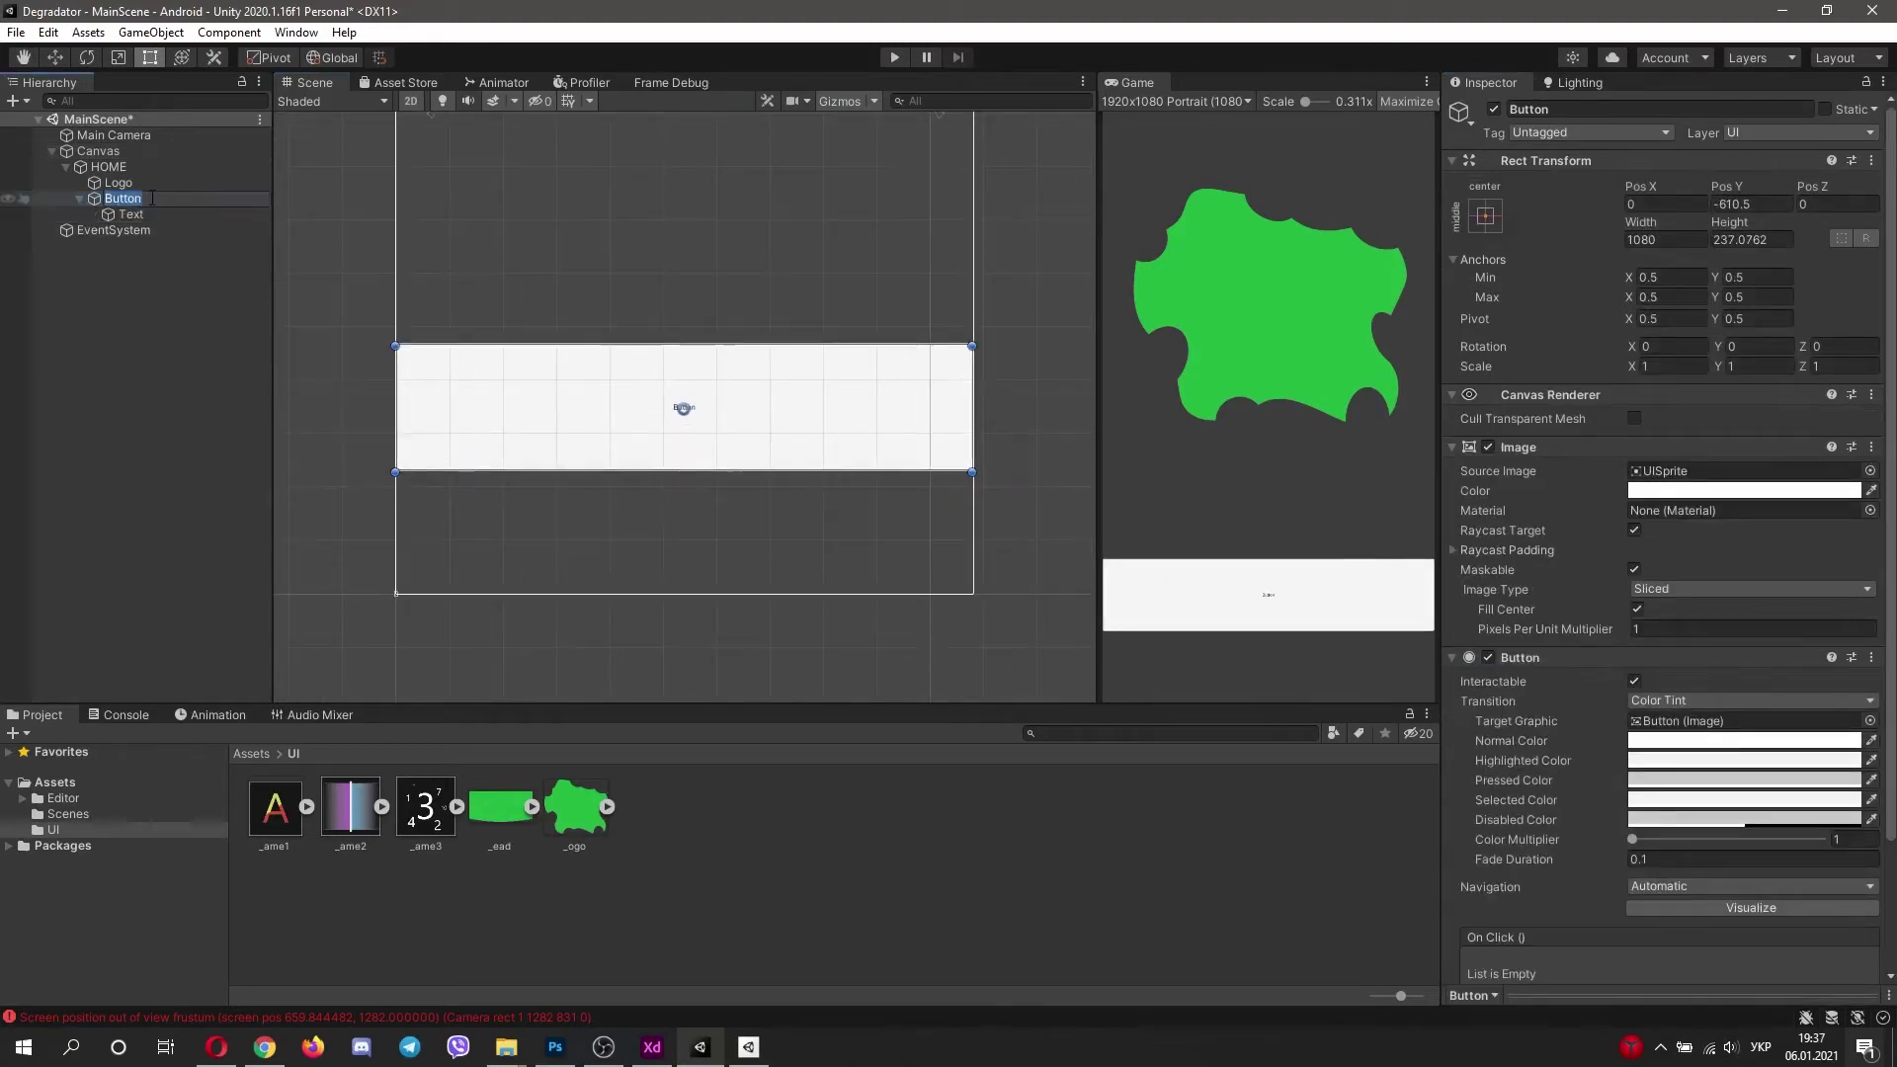
left_click(1502, 490)
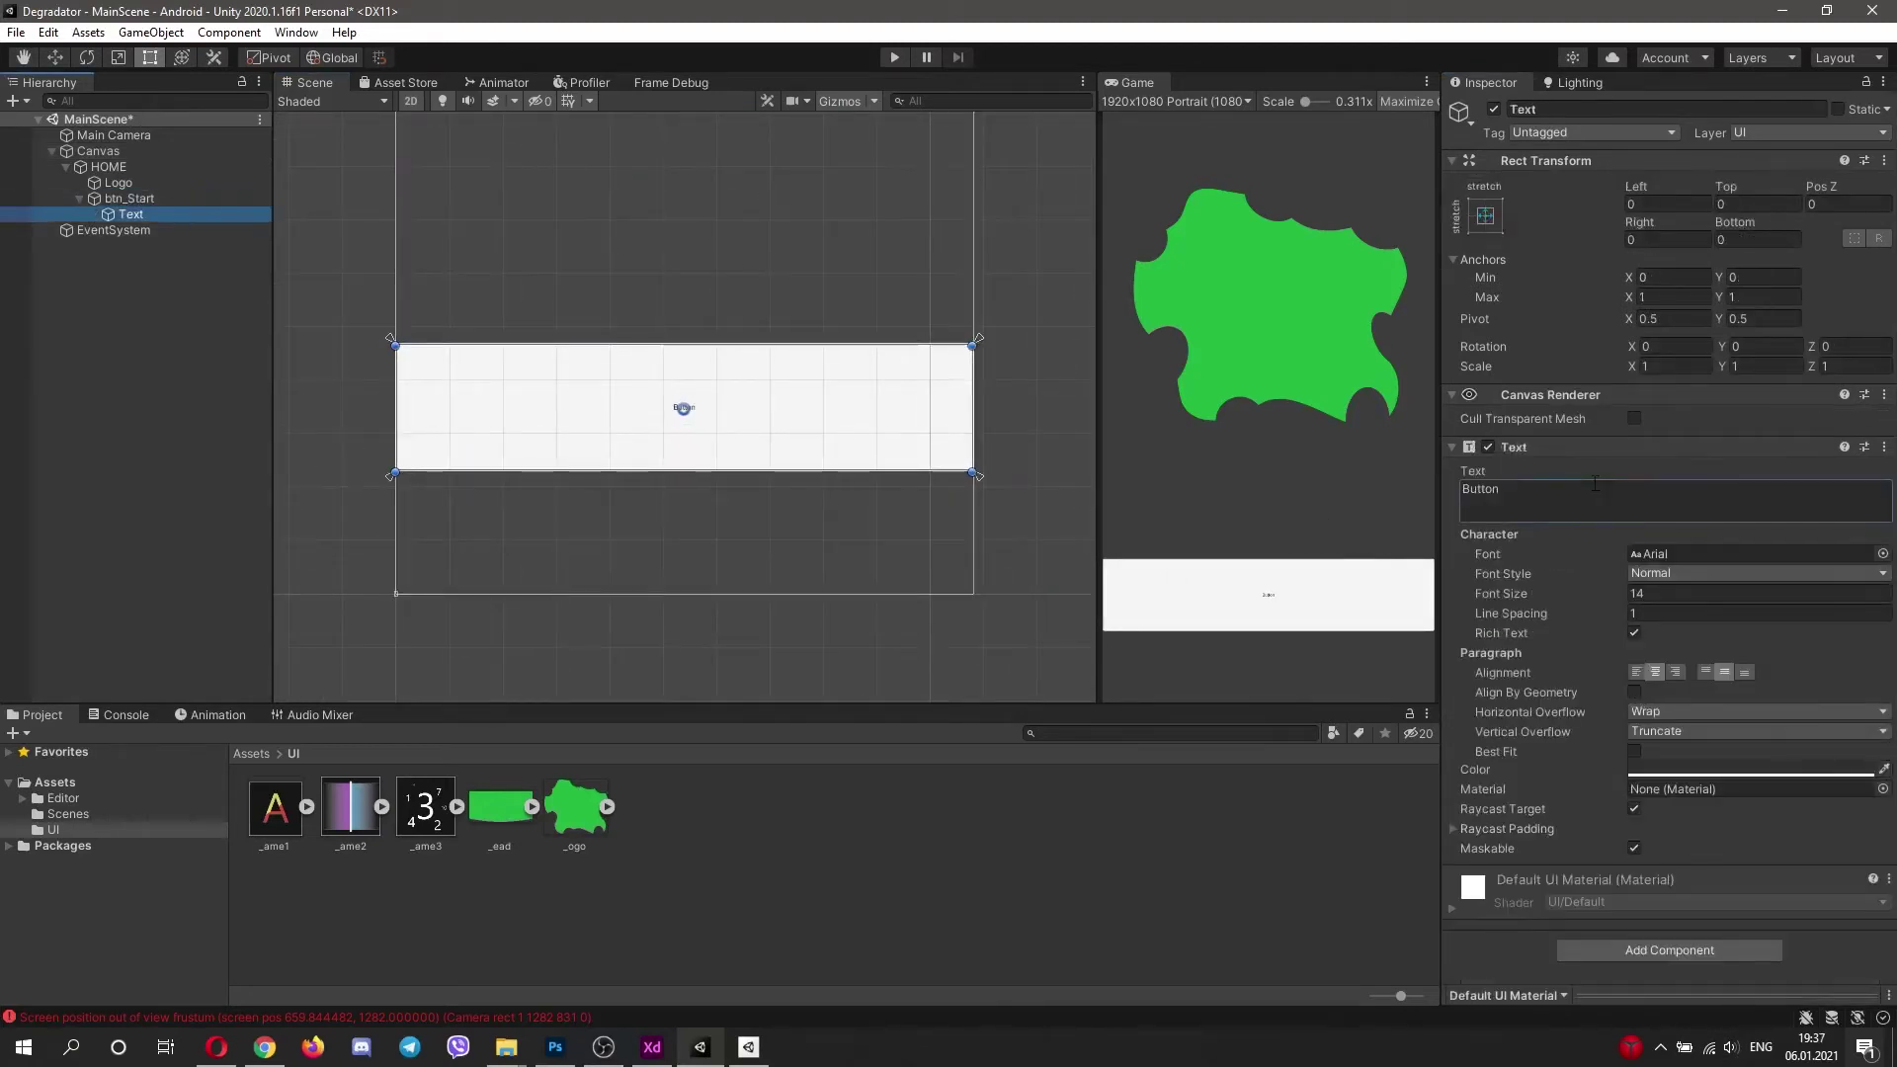
type("ХОЧУ ДЕГРАДИРОВАТЬ")
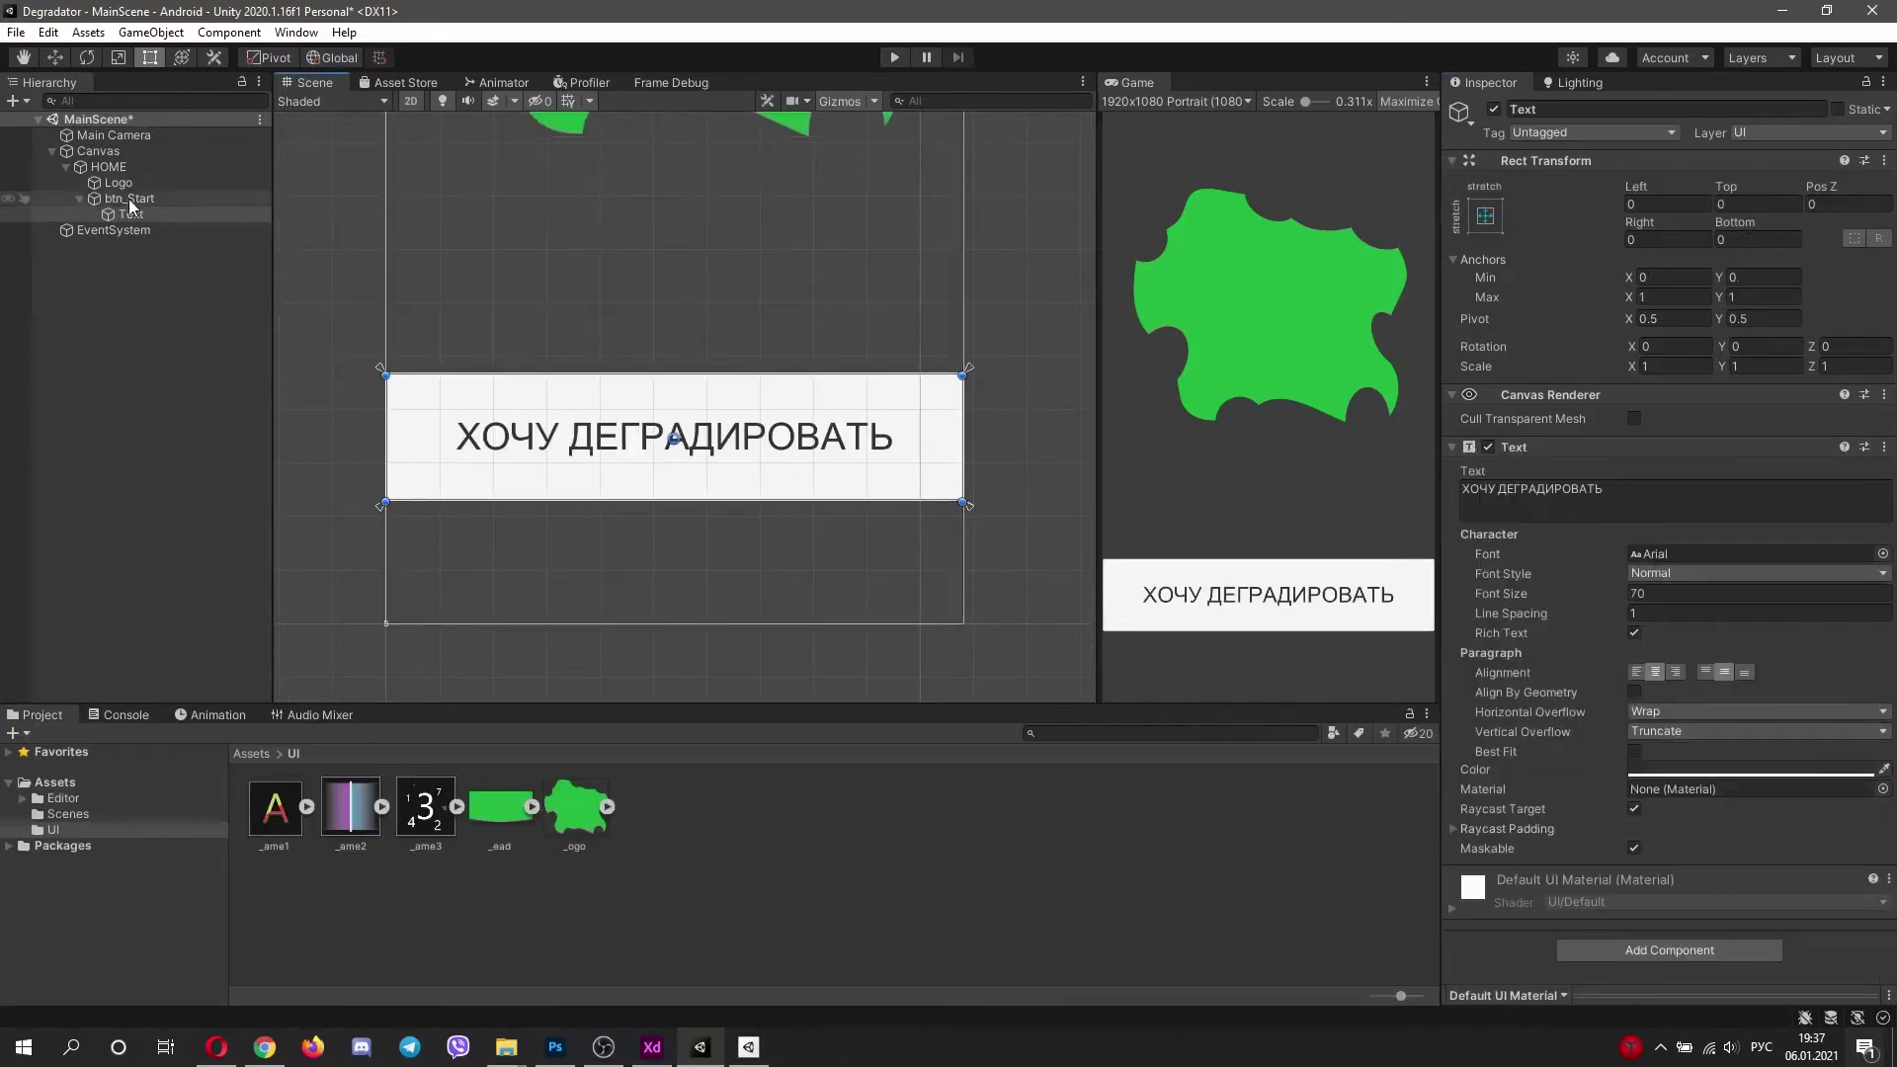
Step: Tint the btn_Start background grey and reduce the button's height to about 142
left_click(1652, 493)
mouse_move(1709, 624)
left_mouse_down()
mouse_move(1703, 649)
mouse_move(1691, 630)
left_mouse_up()
left_click(670, 465)
left_click_drag(682, 373, 732, 400)
key("ctrl+z")
left_click(172, 201)
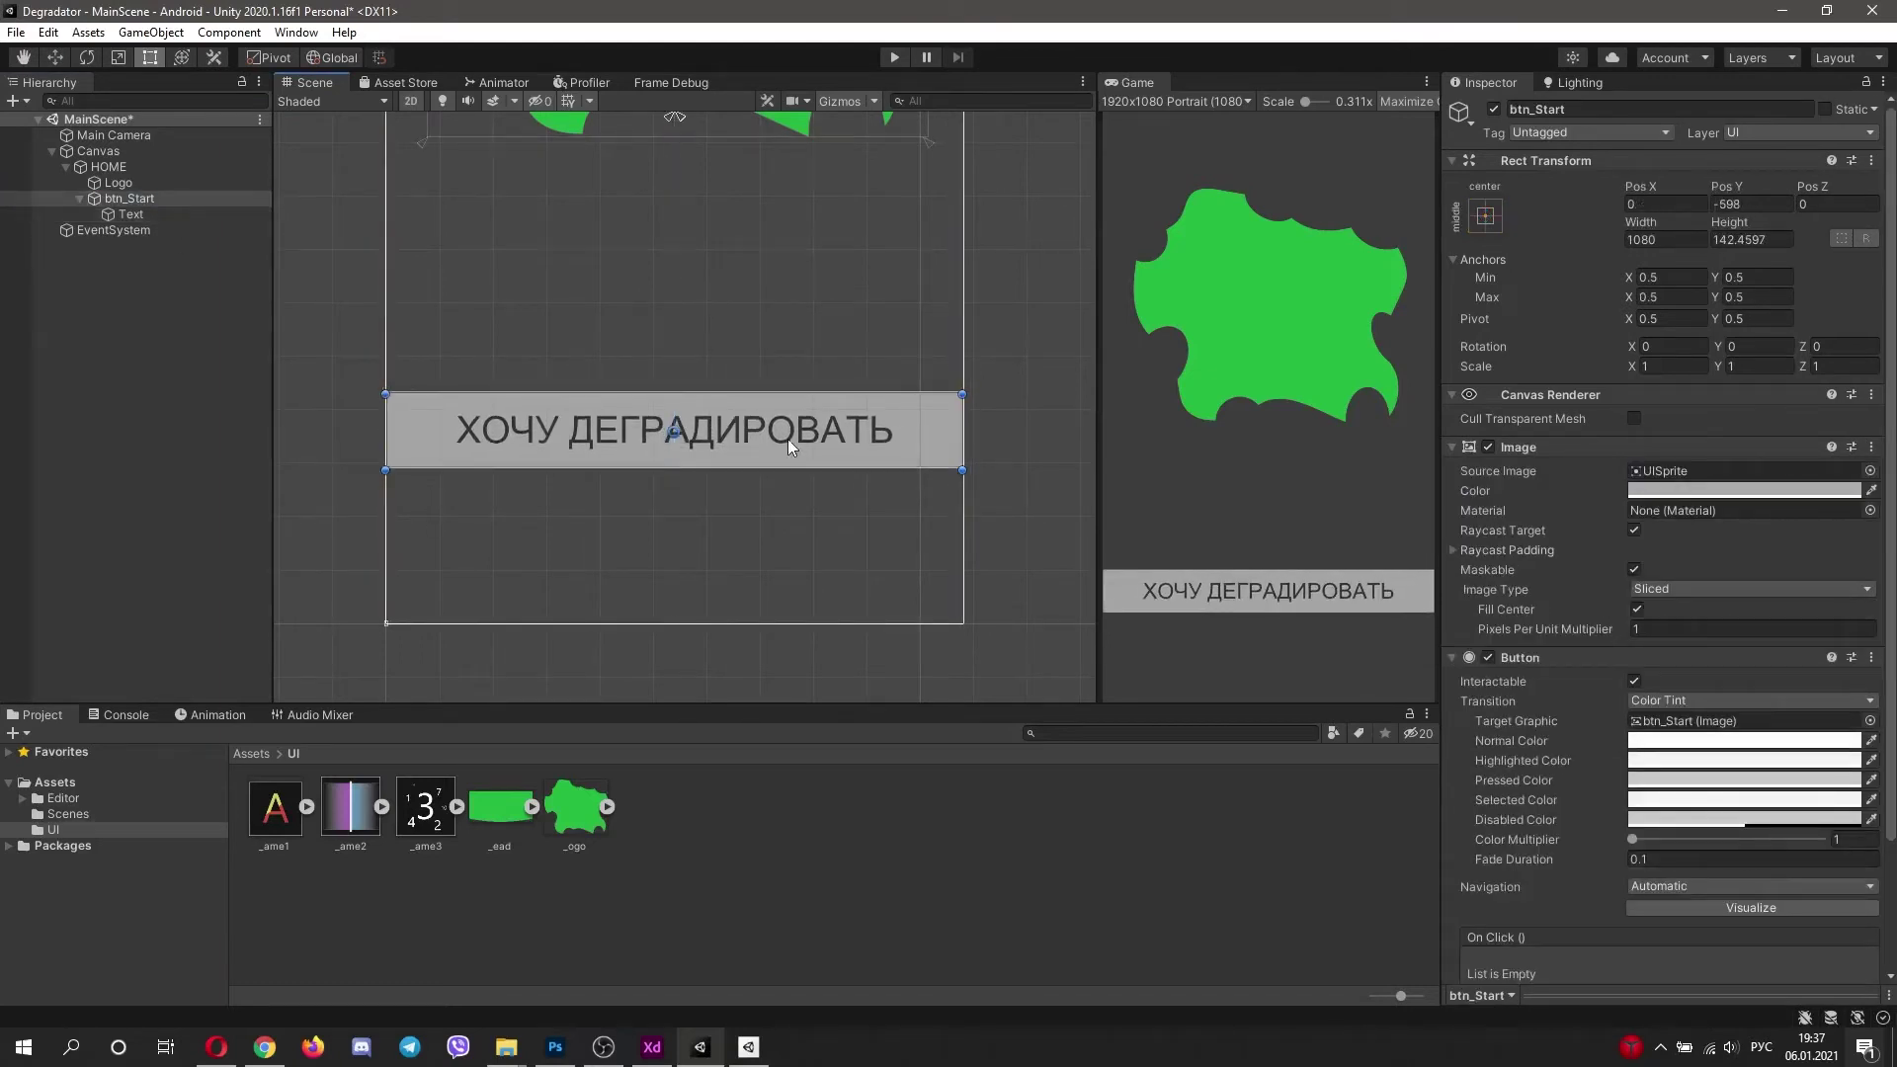
left_click(786, 439)
Step: Add a UI Text inside Logo and set its text to "ДЕГРАДАТОР"
middle_click_drag(939, 412, 931, 426)
middle_click_drag(749, 308, 729, 551)
left_click(80, 198)
right_click(124, 182)
mouse_move(197, 541)
left_click(326, 541)
left_click_drag(1640, 491, 1404, 493)
type("ДЕГРАДАТОР")
Step: Enlarge the title text box to about 733 by 175, set font size 100 in black, and centre it on the logo
middle_click_drag(593, 296, 604, 405)
left_click_drag(702, 294, 1008, 349)
left_click(1648, 592)
left_click_drag(878, 293, 660, 280)
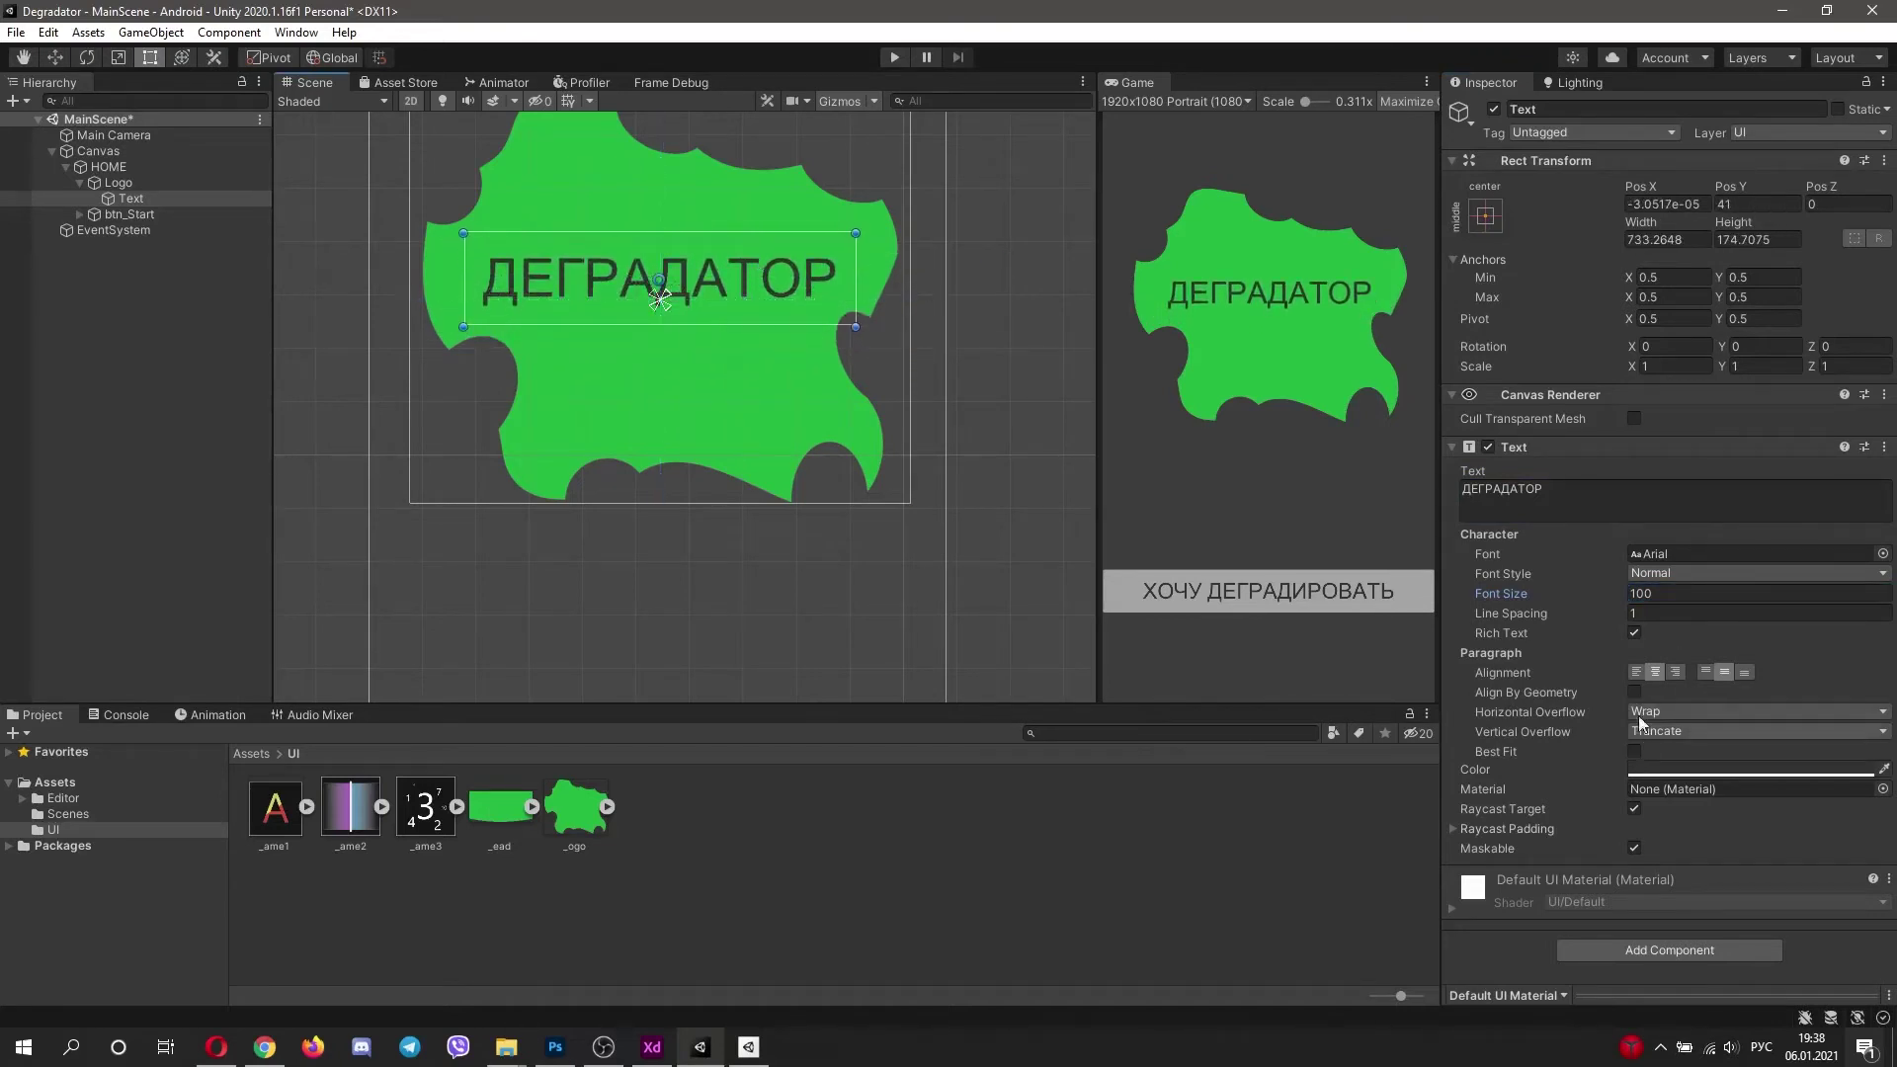
left_click(1651, 768)
Step: Rename the Logo's text object nameGame
double_click(129, 214)
left_click(80, 214)
left_click(130, 199)
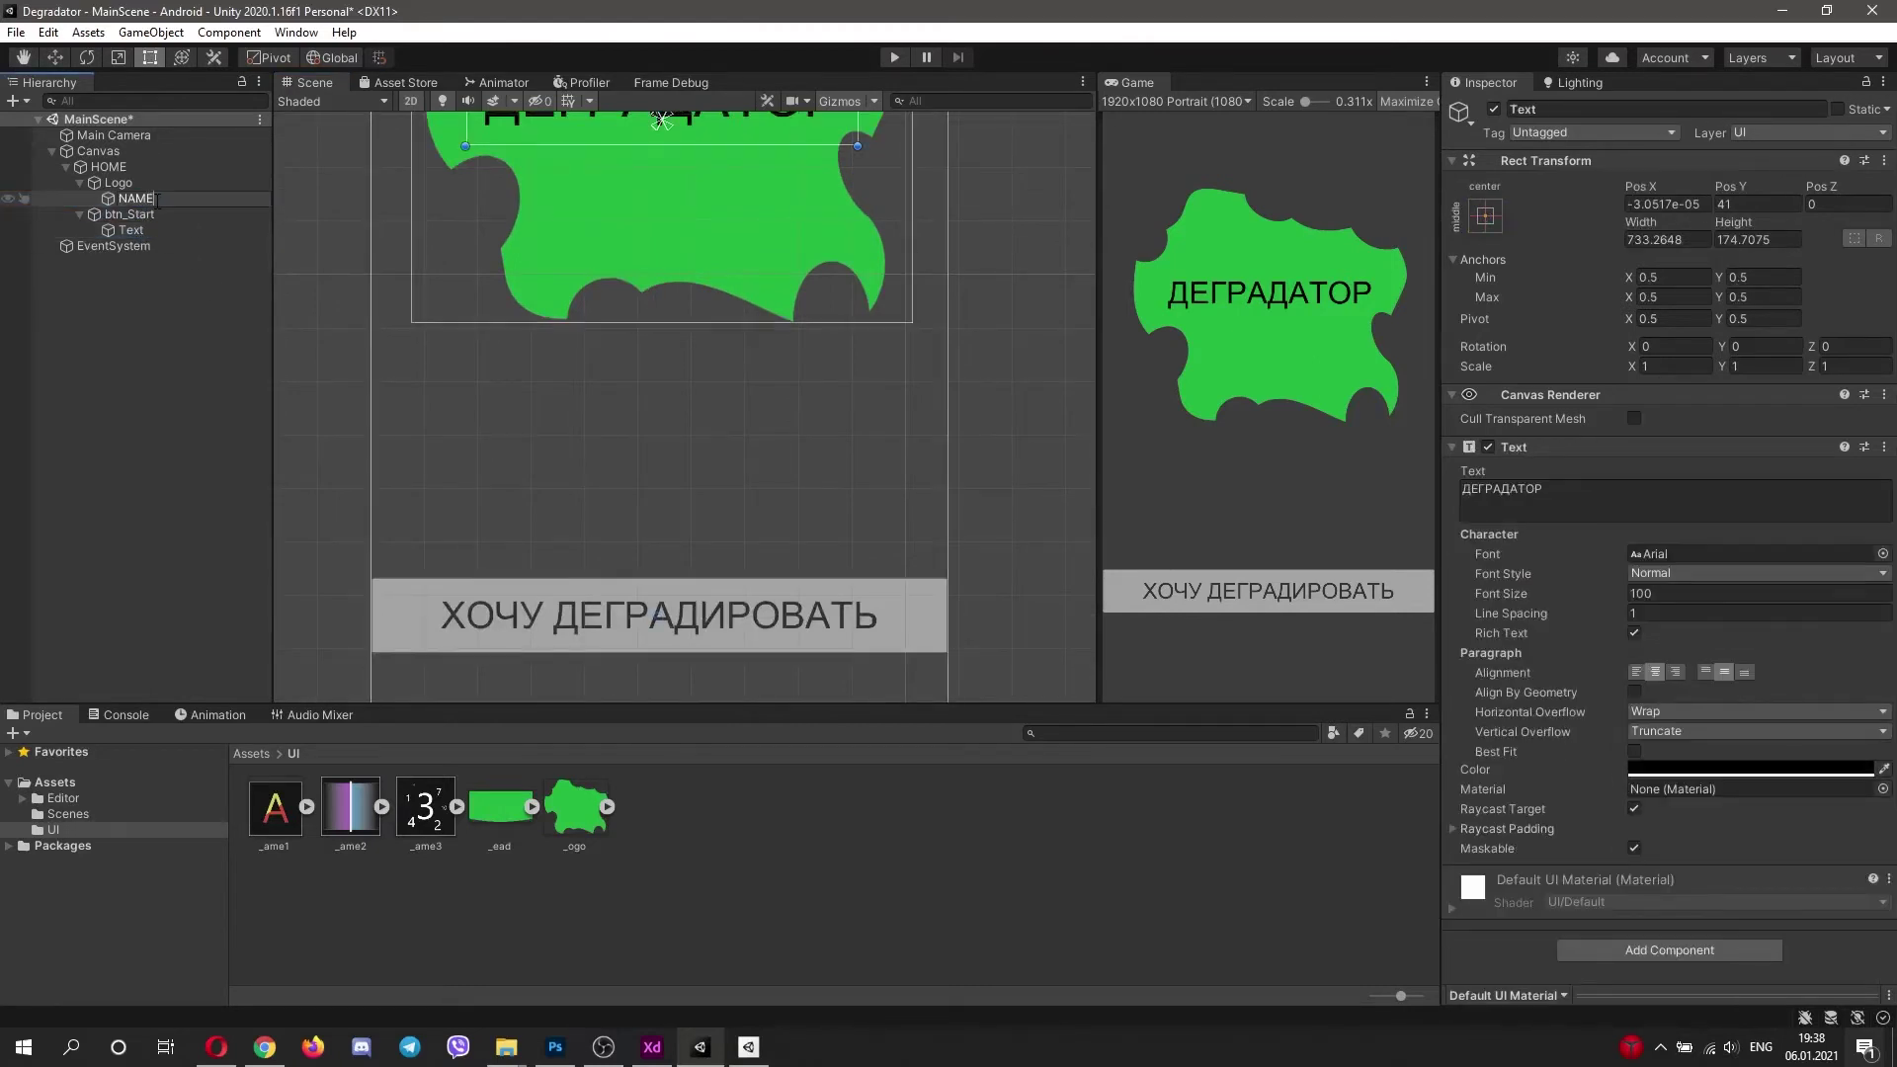
type("nameGame")
key("Return")
Step: Change the colour of the btn_Start label text to black
left_click(132, 230)
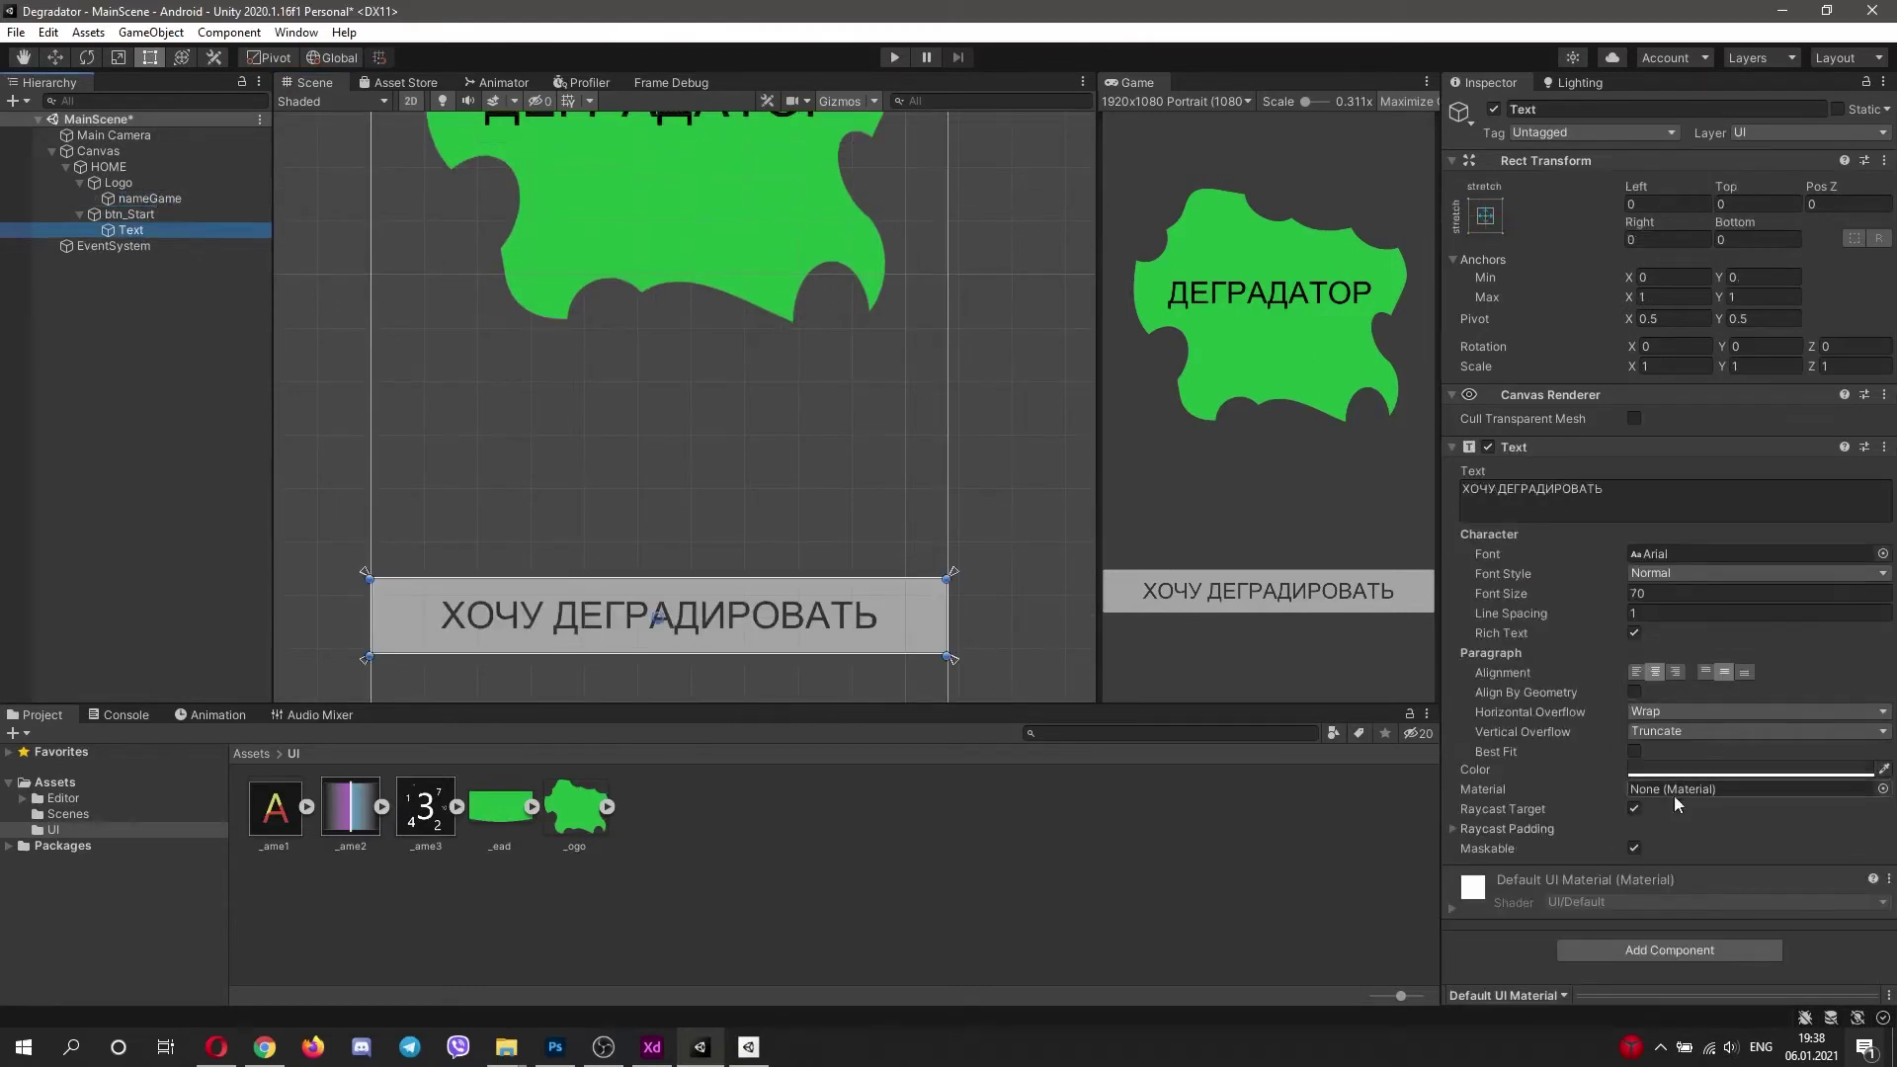
left_click(1714, 769)
left_click(1709, 757)
left_click(1875, 533)
key("f")
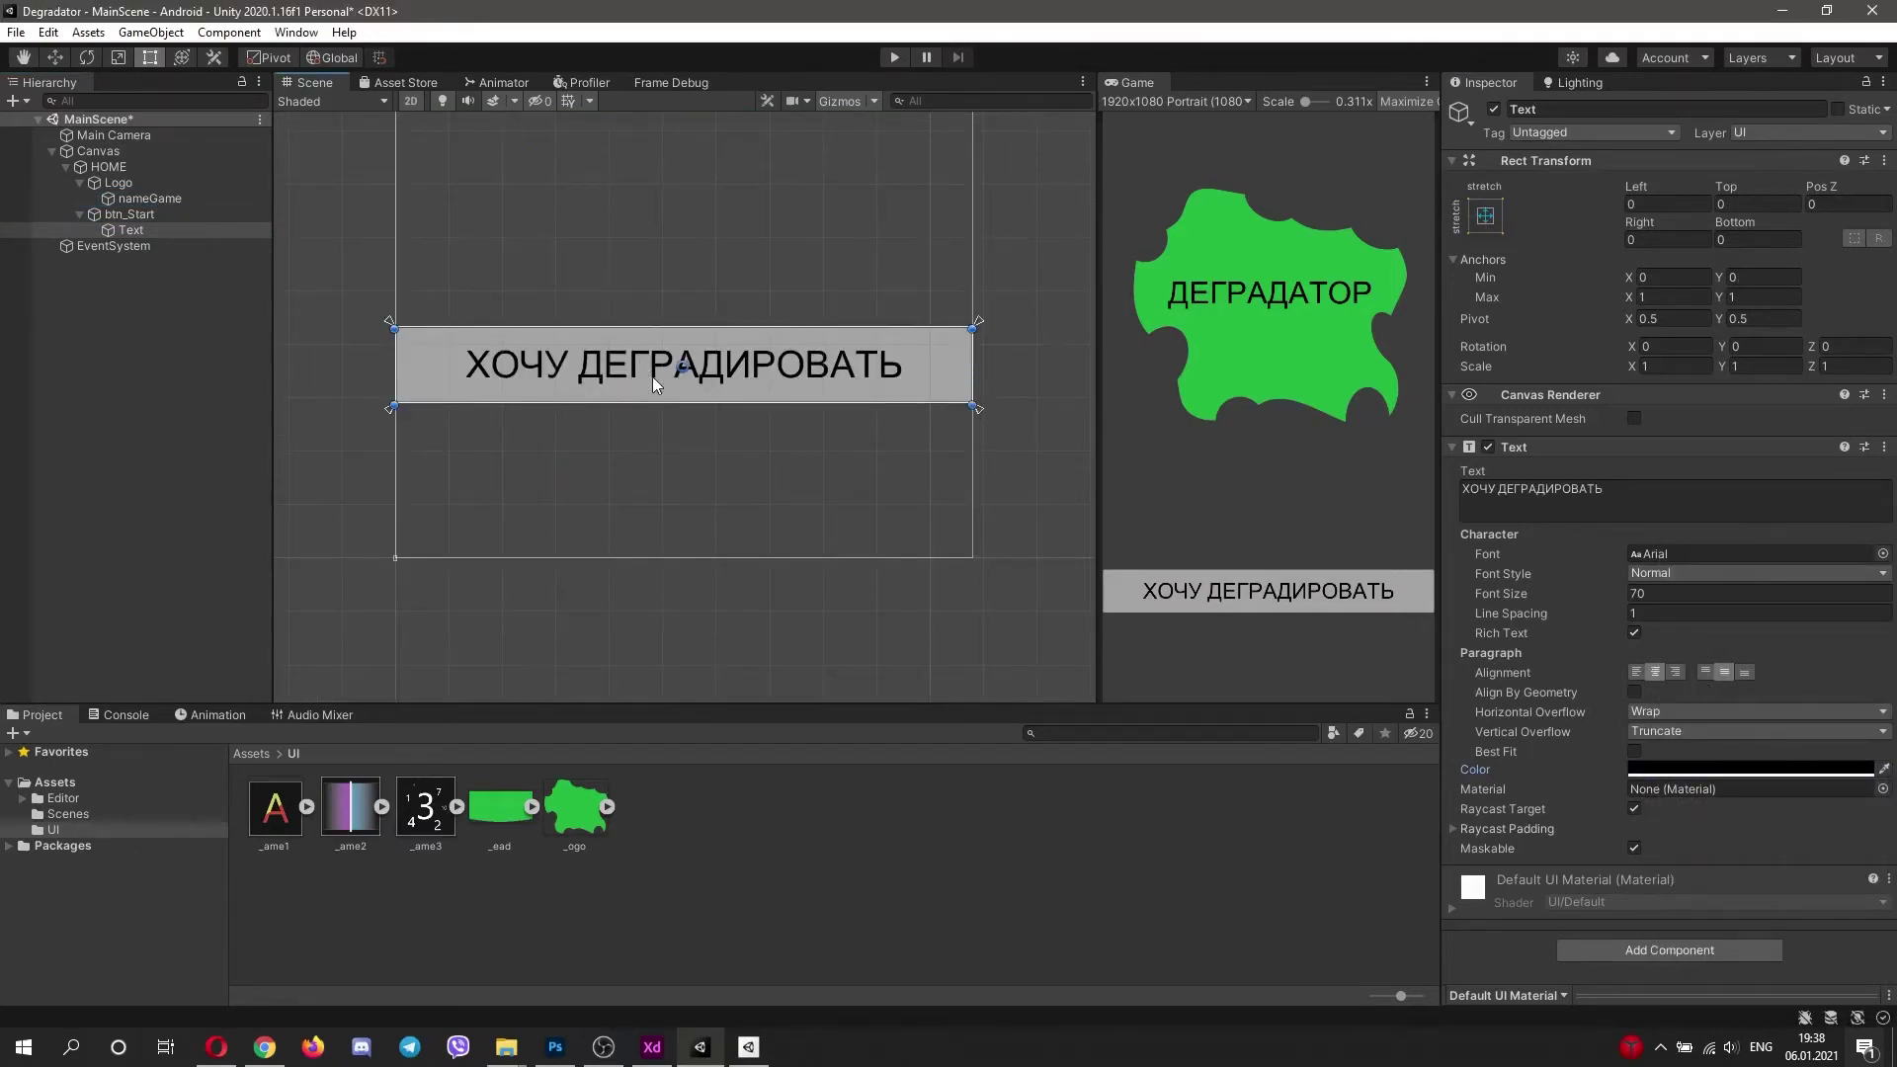
middle_click_drag(715, 441, 713, 425)
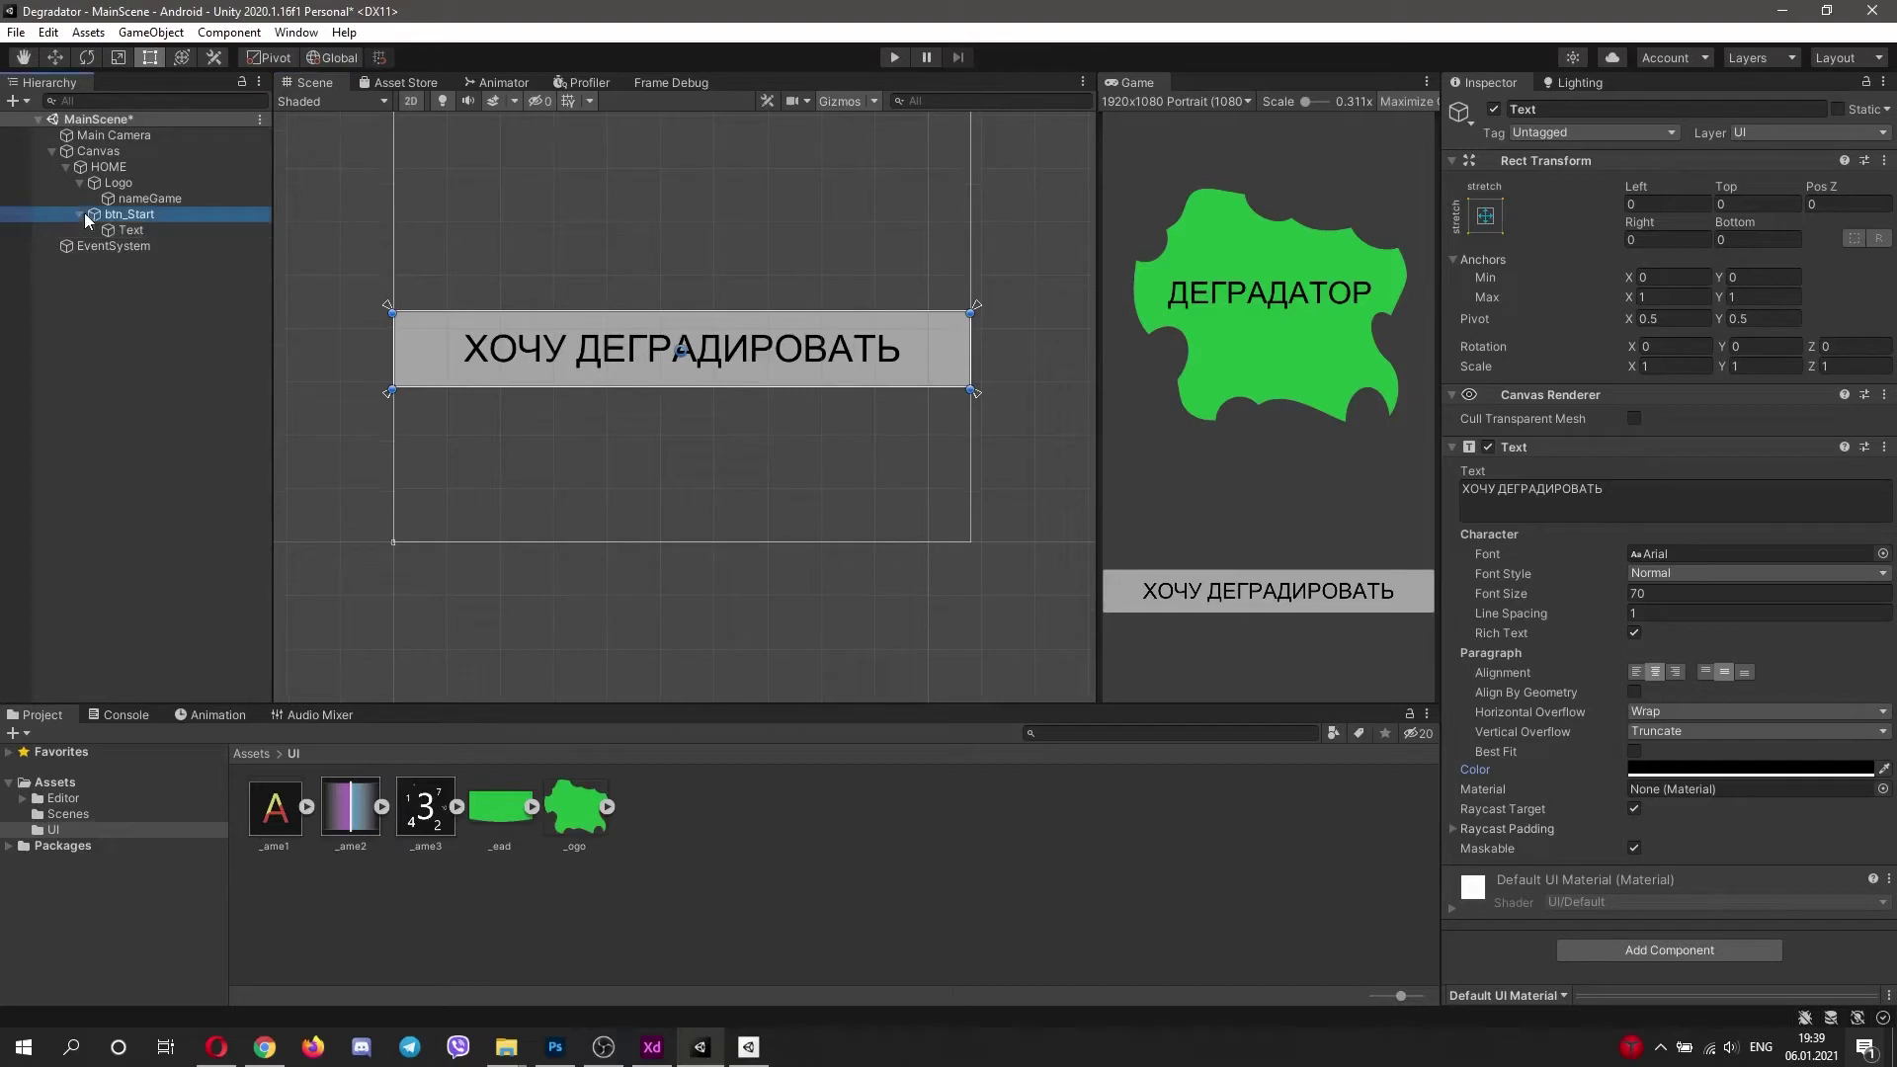
Step: Collapse the Logo and btn_Start objects and add a UI Text directly inside HOME
left_click(80, 214)
left_click(80, 182)
left_click(103, 169)
right_click(103, 169)
mouse_move(148, 531)
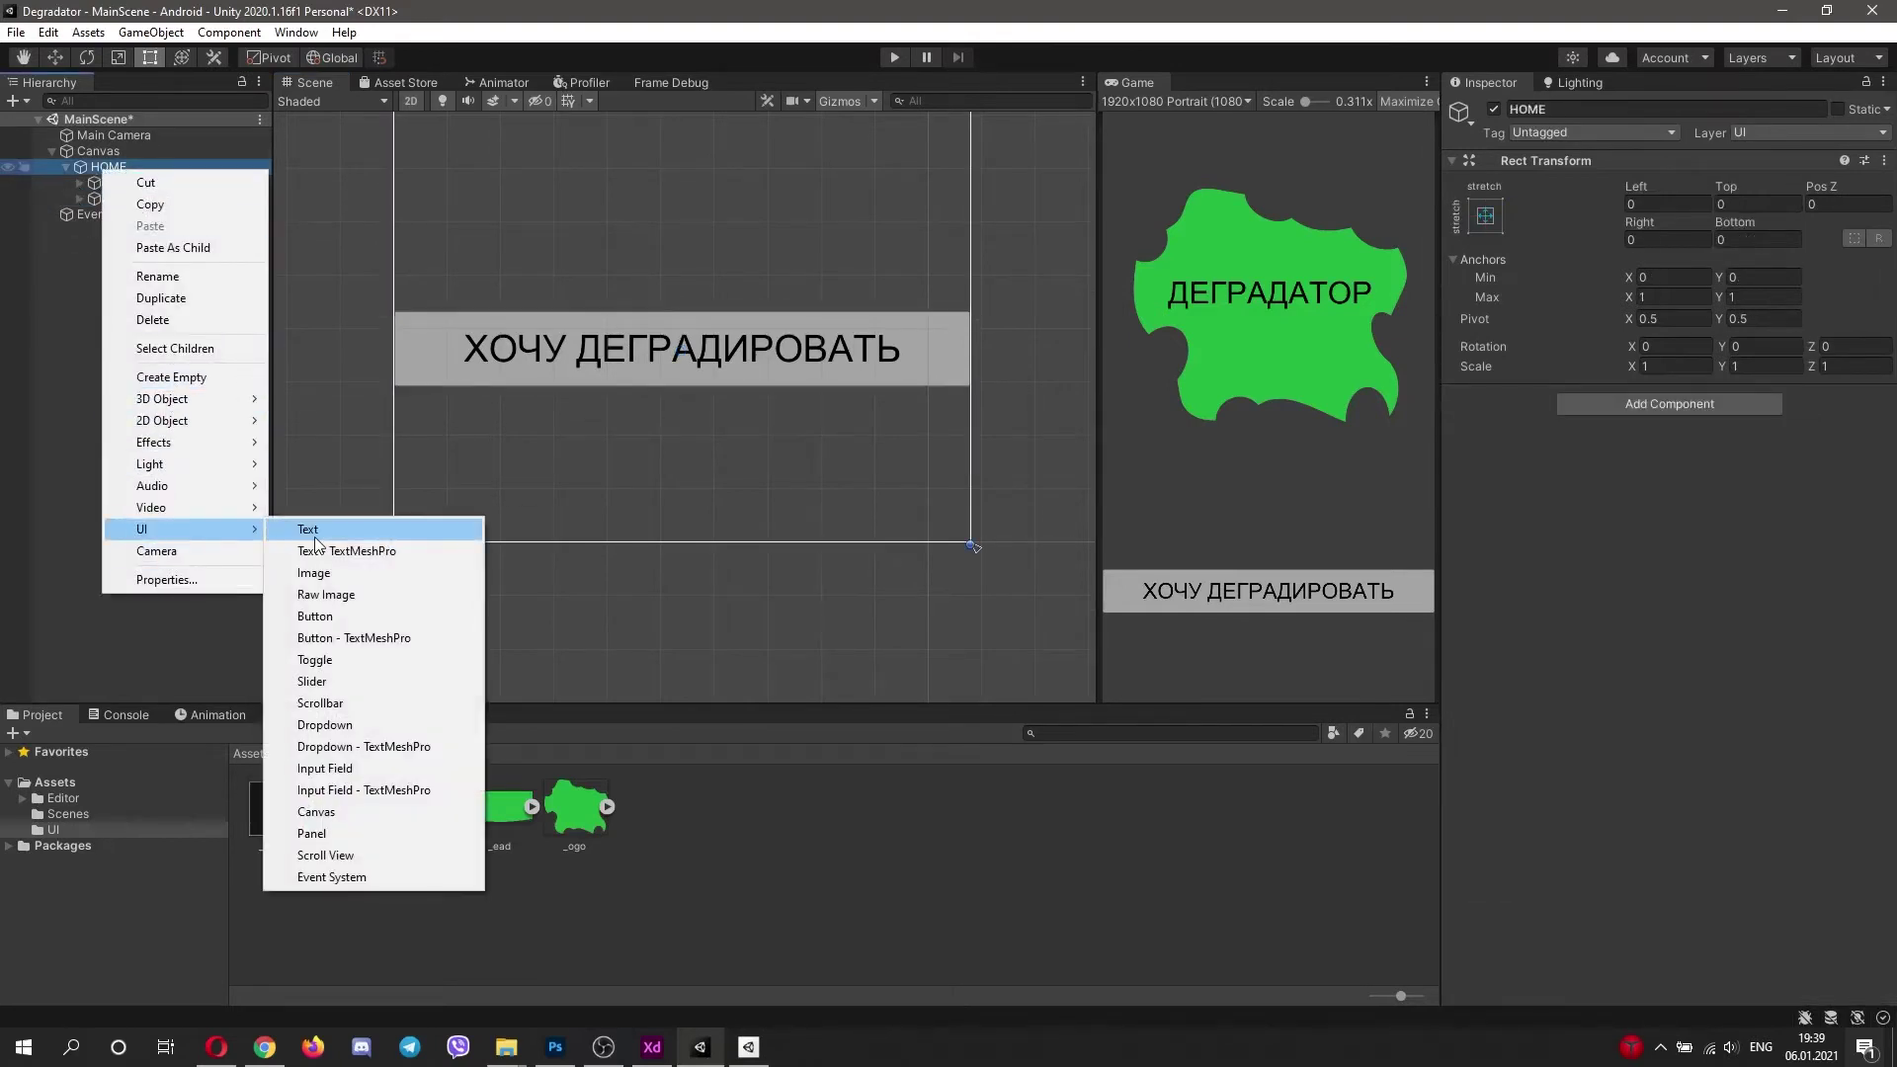
left_click(316, 530)
Step: Place btn_Start's anchors at its own corners and check it in the Game view at 2960x1440 Portrait, returning to 1920x1080 Portrait
scroll(910, 399, "down", 4)
middle_click_drag(910, 399, 897, 530)
left_click_drag(712, 225, 452, 451)
left_click(1176, 101)
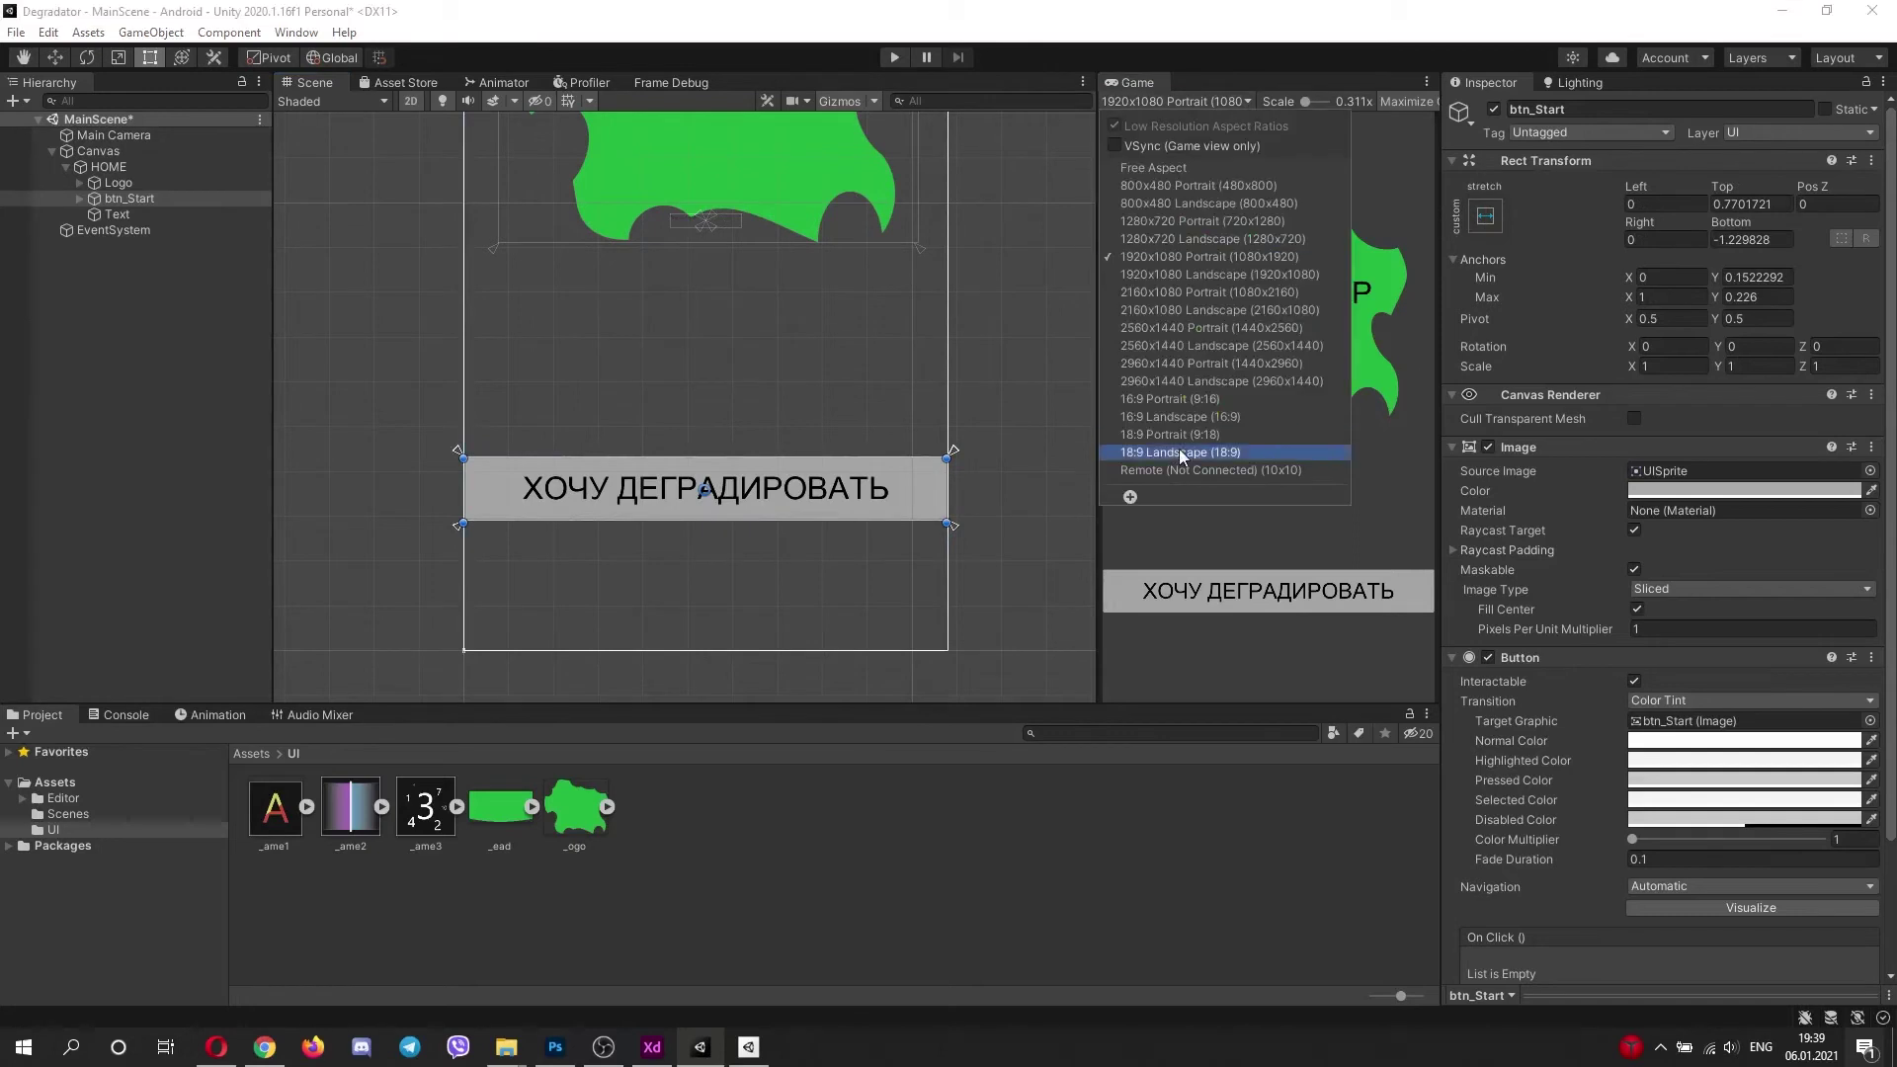
left_click(1218, 370)
left_click(1176, 101)
left_click(1199, 258)
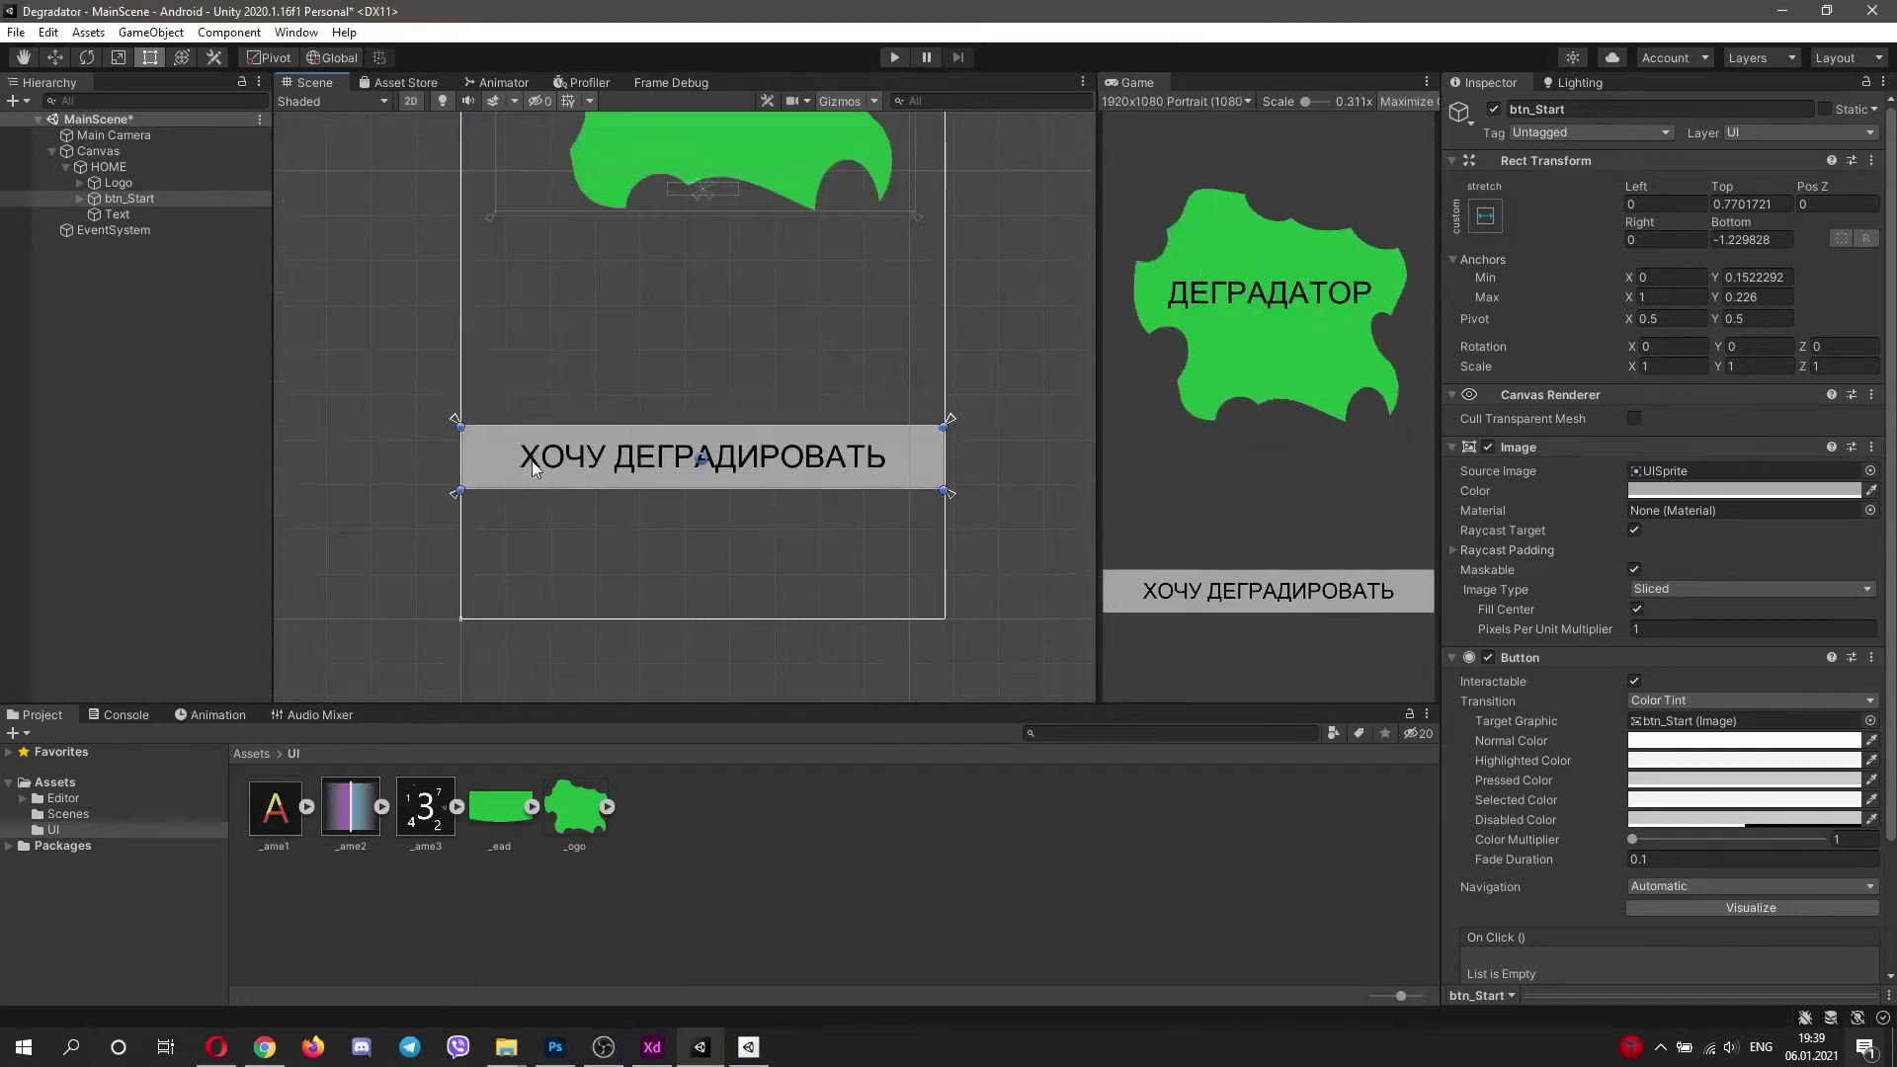
Step: Rename the new text object in HOME txt_Version
left_click(132, 216)
left_click(134, 217)
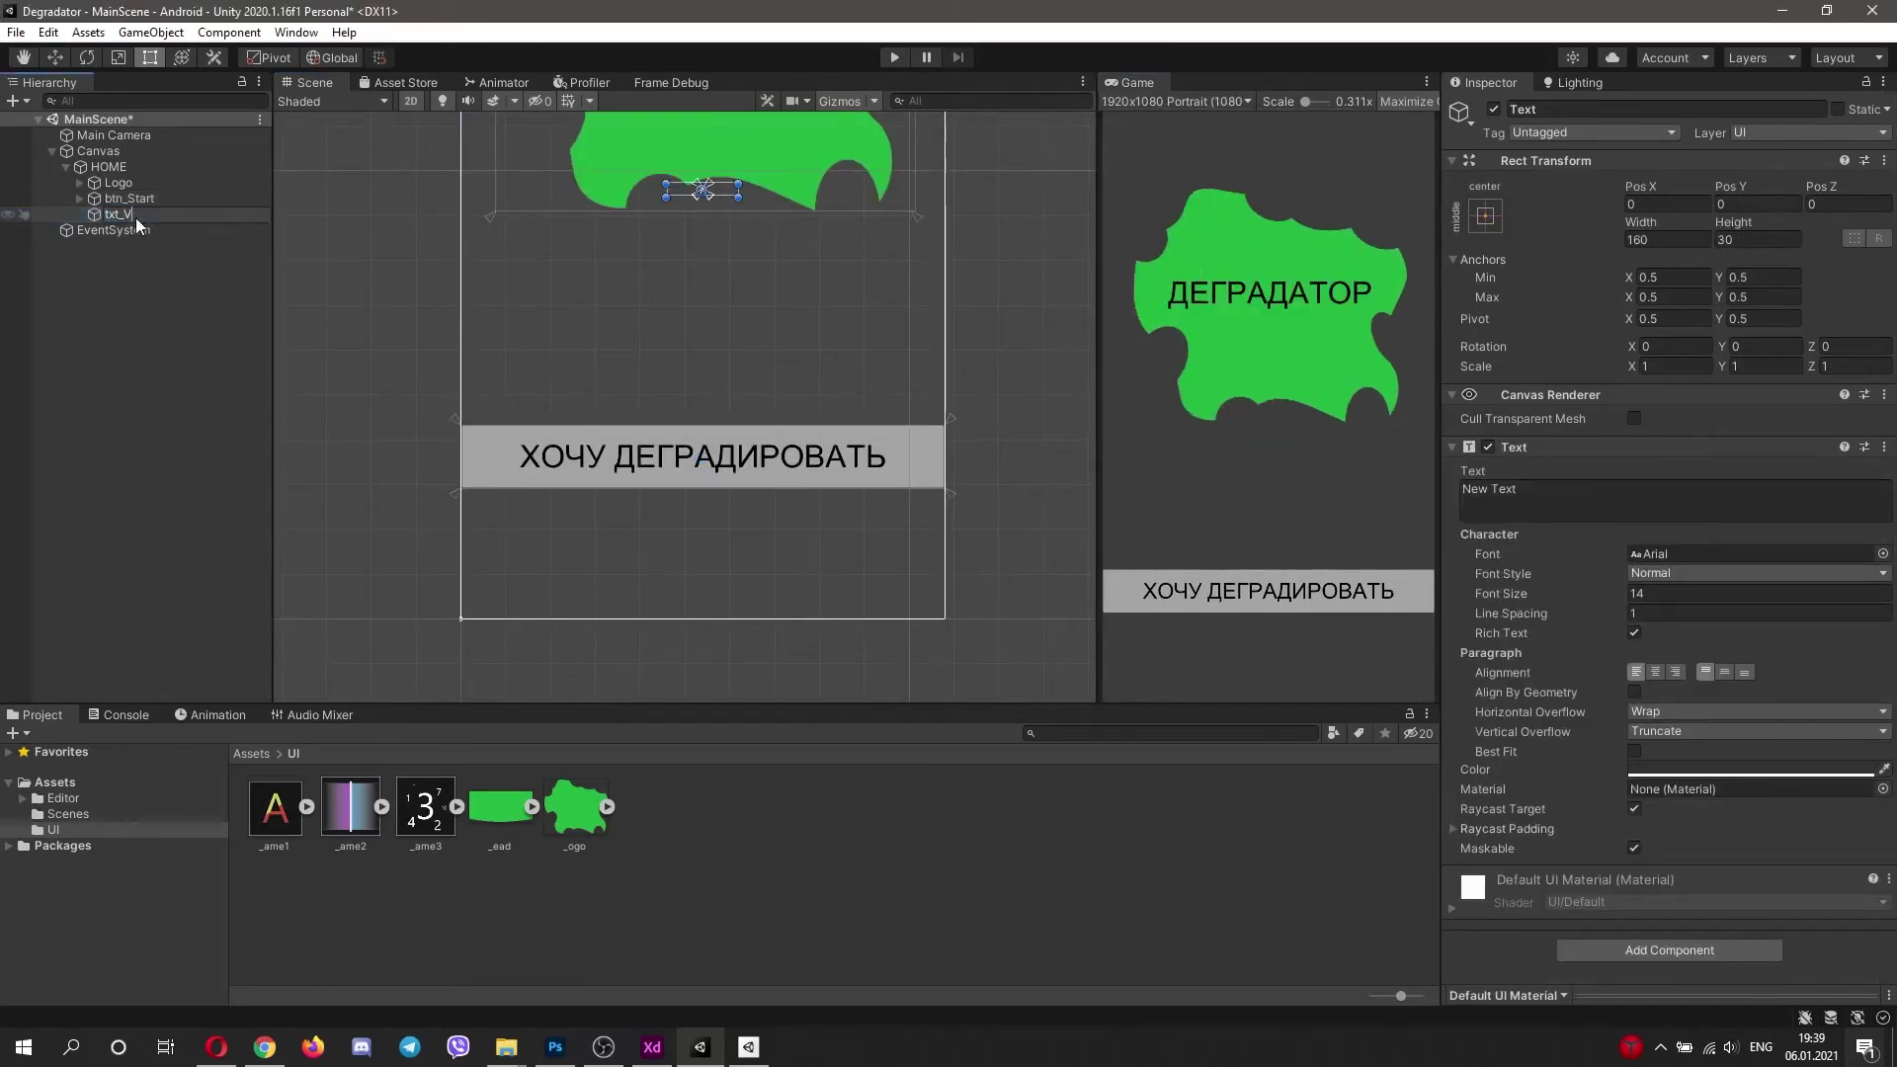
type("txt_Version")
key("Return")
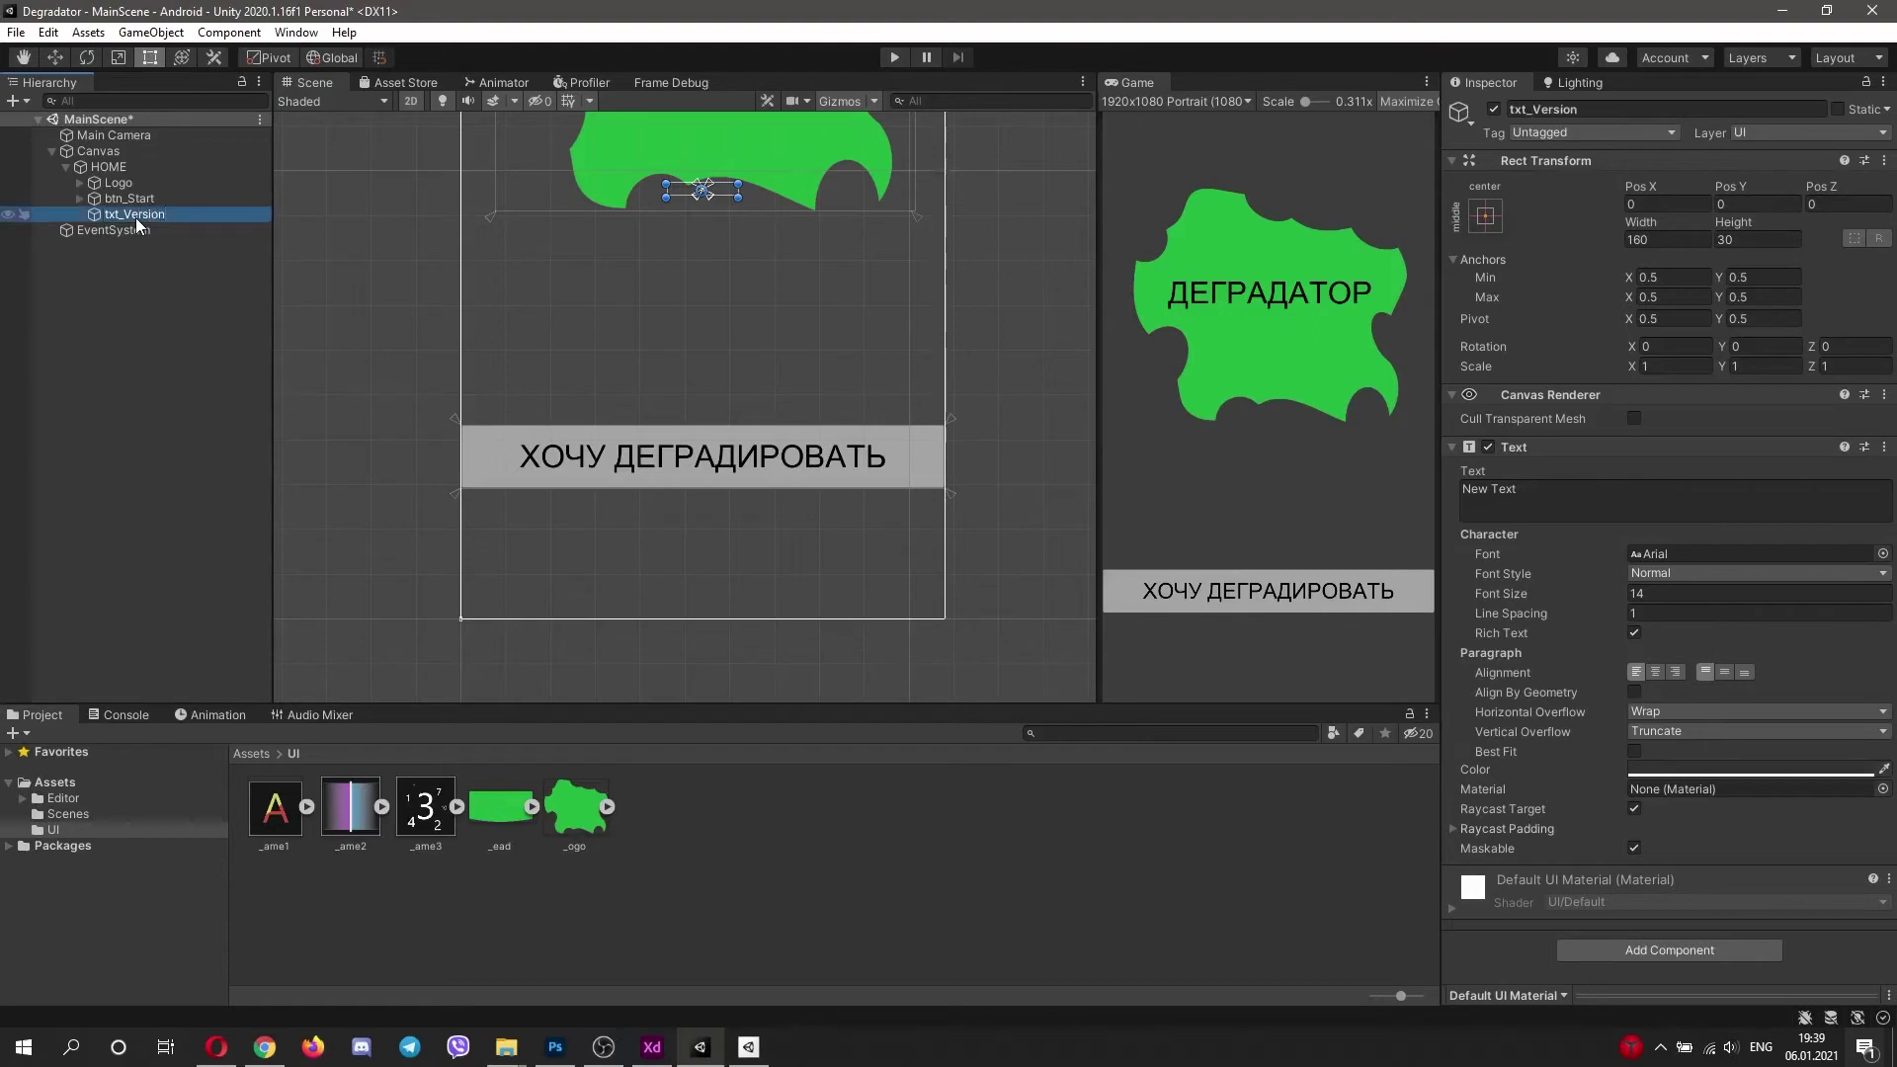
Step: Move txt_Version to the Canvas's lower edge, centre its alignment both ways, and set its text to "v 1.0"
left_click_drag(705, 197, 713, 272)
left_click_drag(704, 215, 711, 591)
left_click(1655, 672)
left_click(1724, 671)
left_click_drag(1566, 491, 1330, 490)
type("v 1.0")
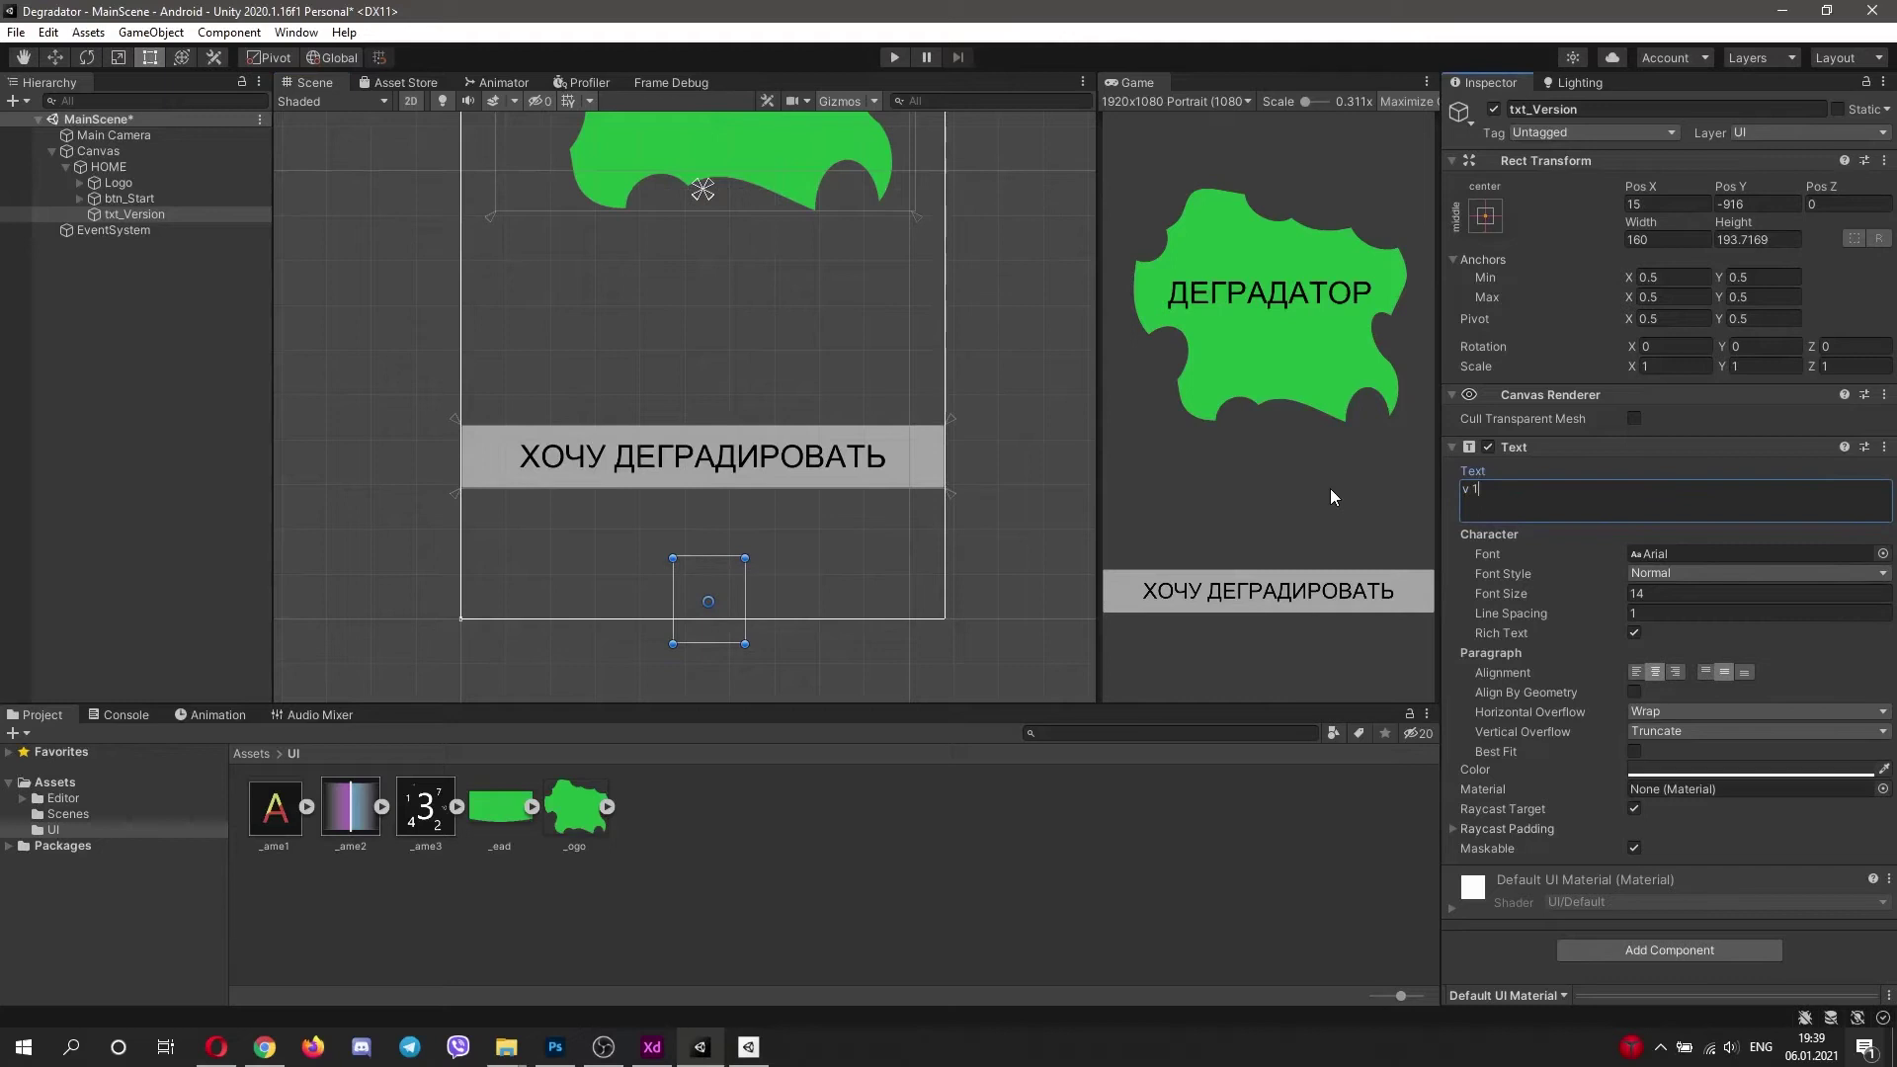
Step: Enlarge the version text, colour it white, and position it centrally beneath btn_Start
left_click_drag(739, 569, 751, 581)
left_click(1649, 594)
left_click(1681, 770)
left_click_drag(1713, 660, 1697, 641)
left_click(1871, 530)
left_click_drag(756, 570, 715, 593)
scroll(665, 265, "down", 6)
middle_click_drag(665, 264, 672, 418)
left_click(748, 549)
left_click(934, 486)
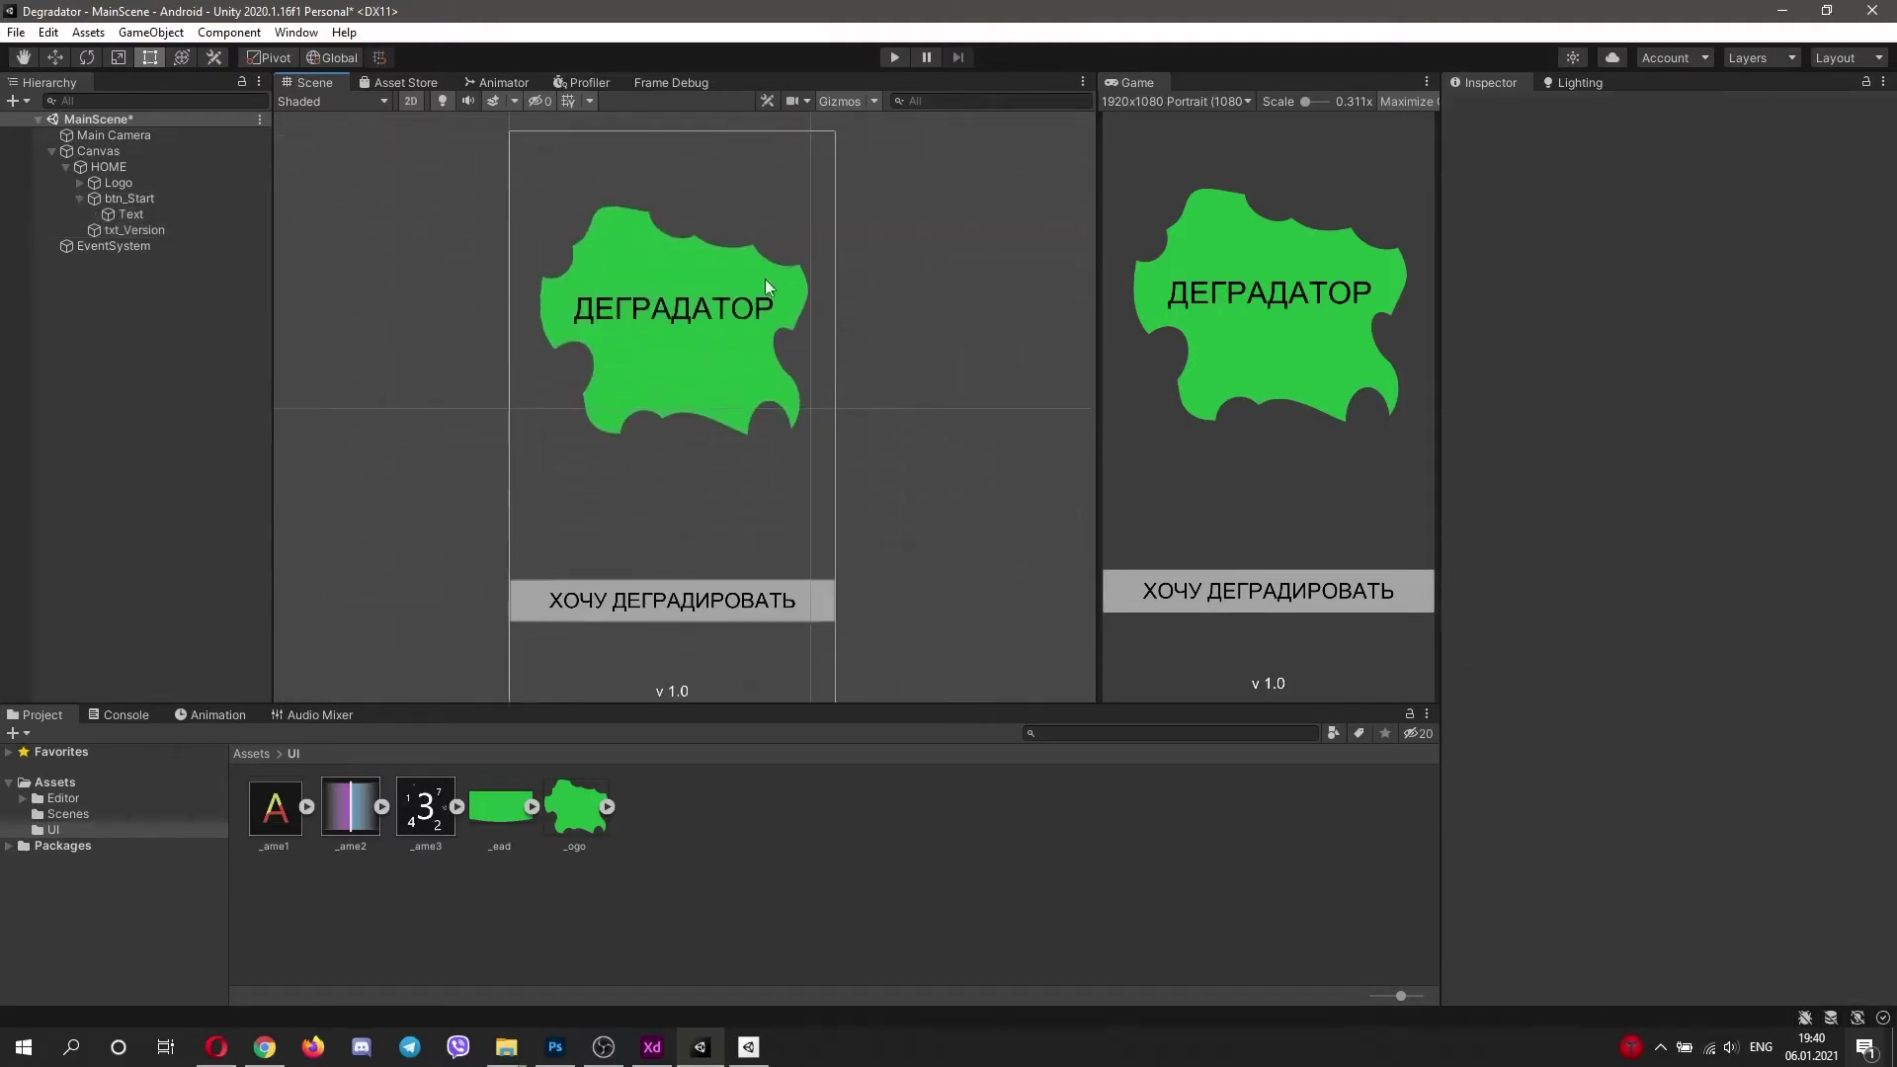
Step: Duplicate Panel_HOME and clear the Console
key("ctrl+d")
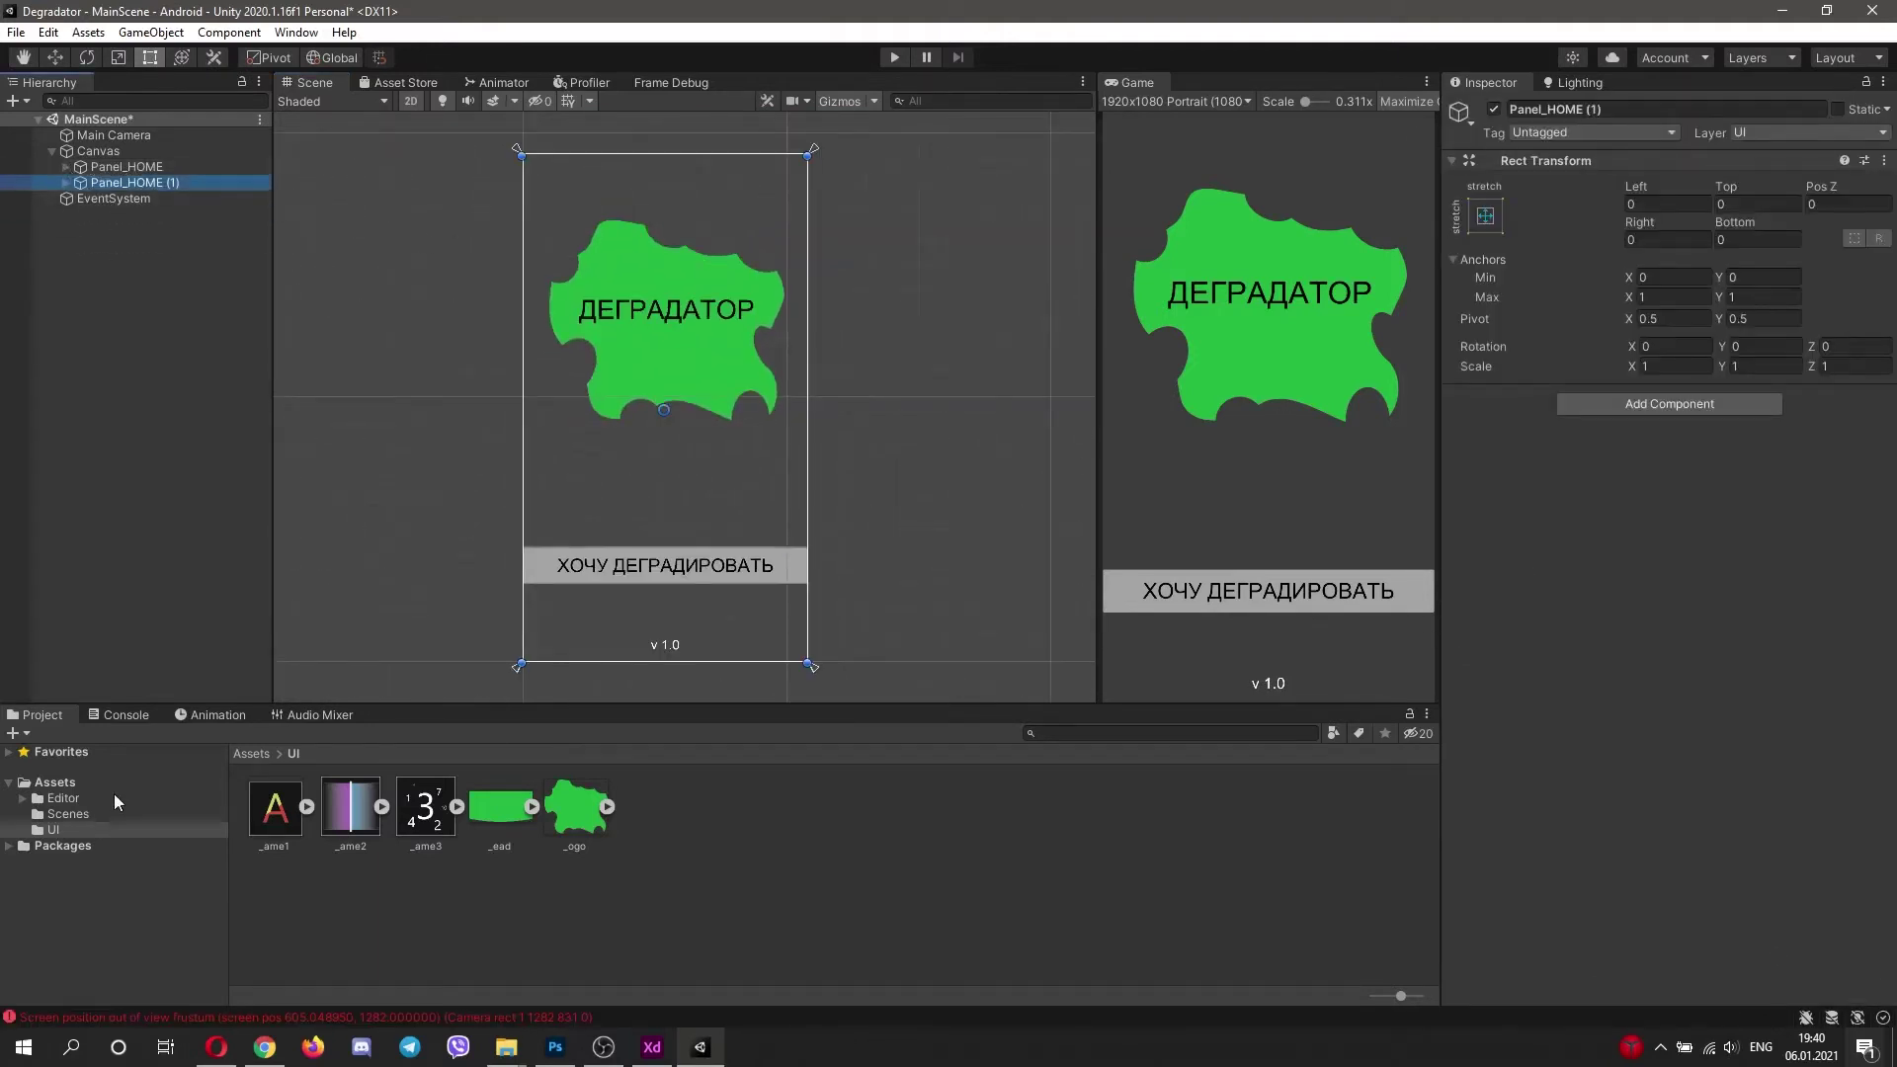
left_click(121, 715)
left_click(29, 733)
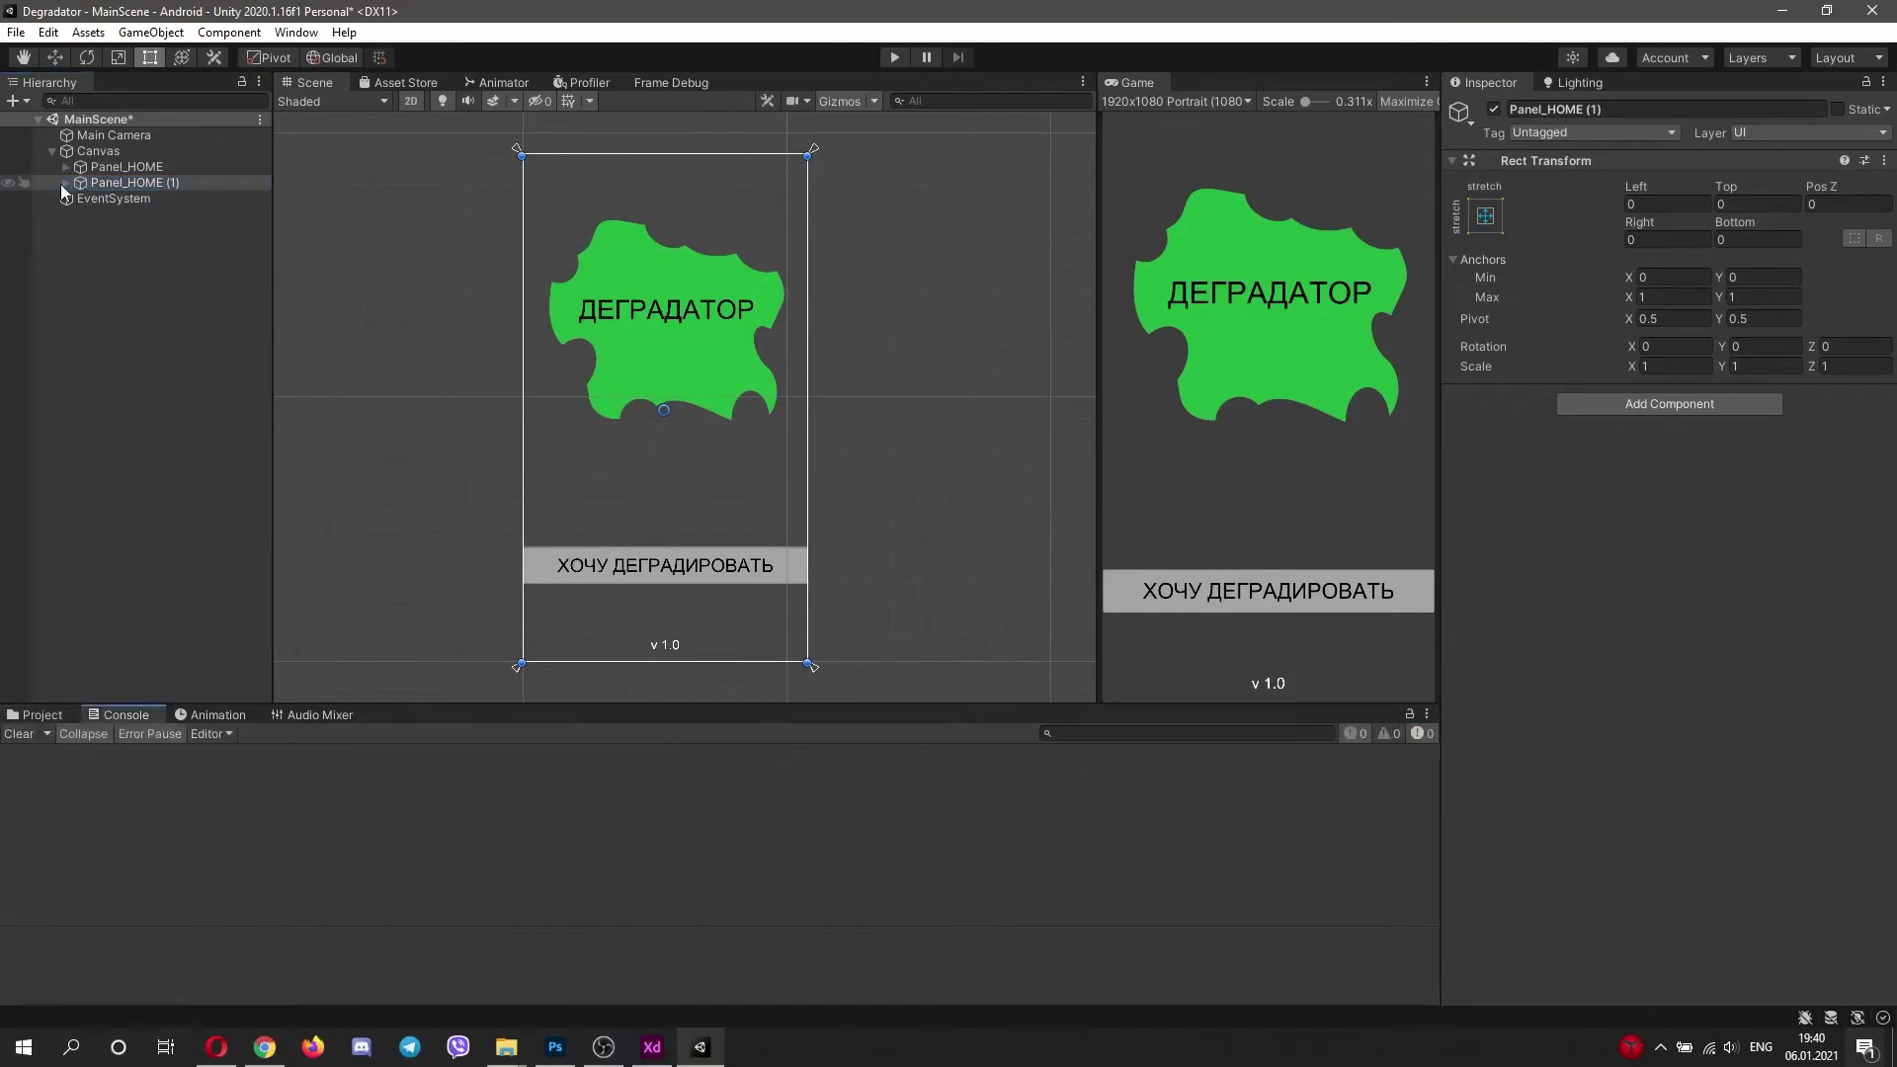
Step: Expand the duplicated panel and rename it Panel_Menu
left_click(66, 183)
key("F2")
left_click_drag(137, 183, 172, 182)
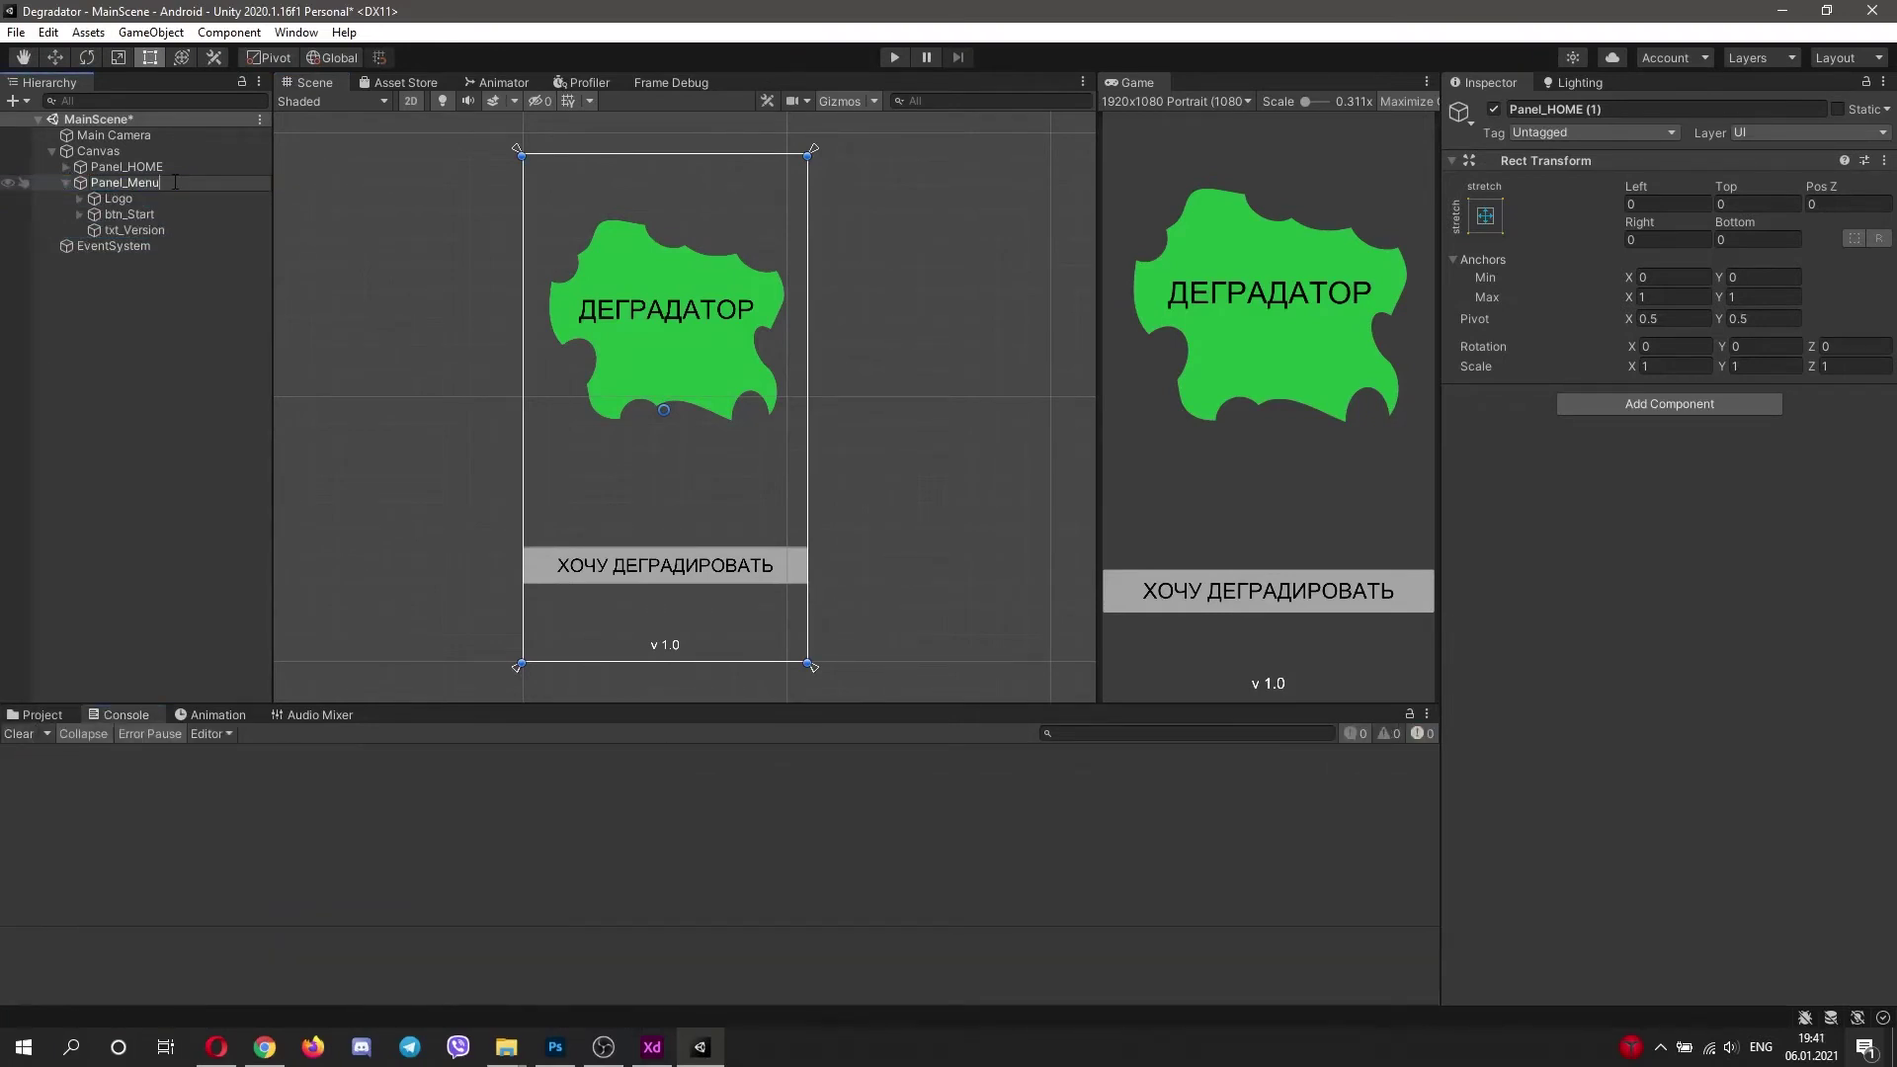
key("Return")
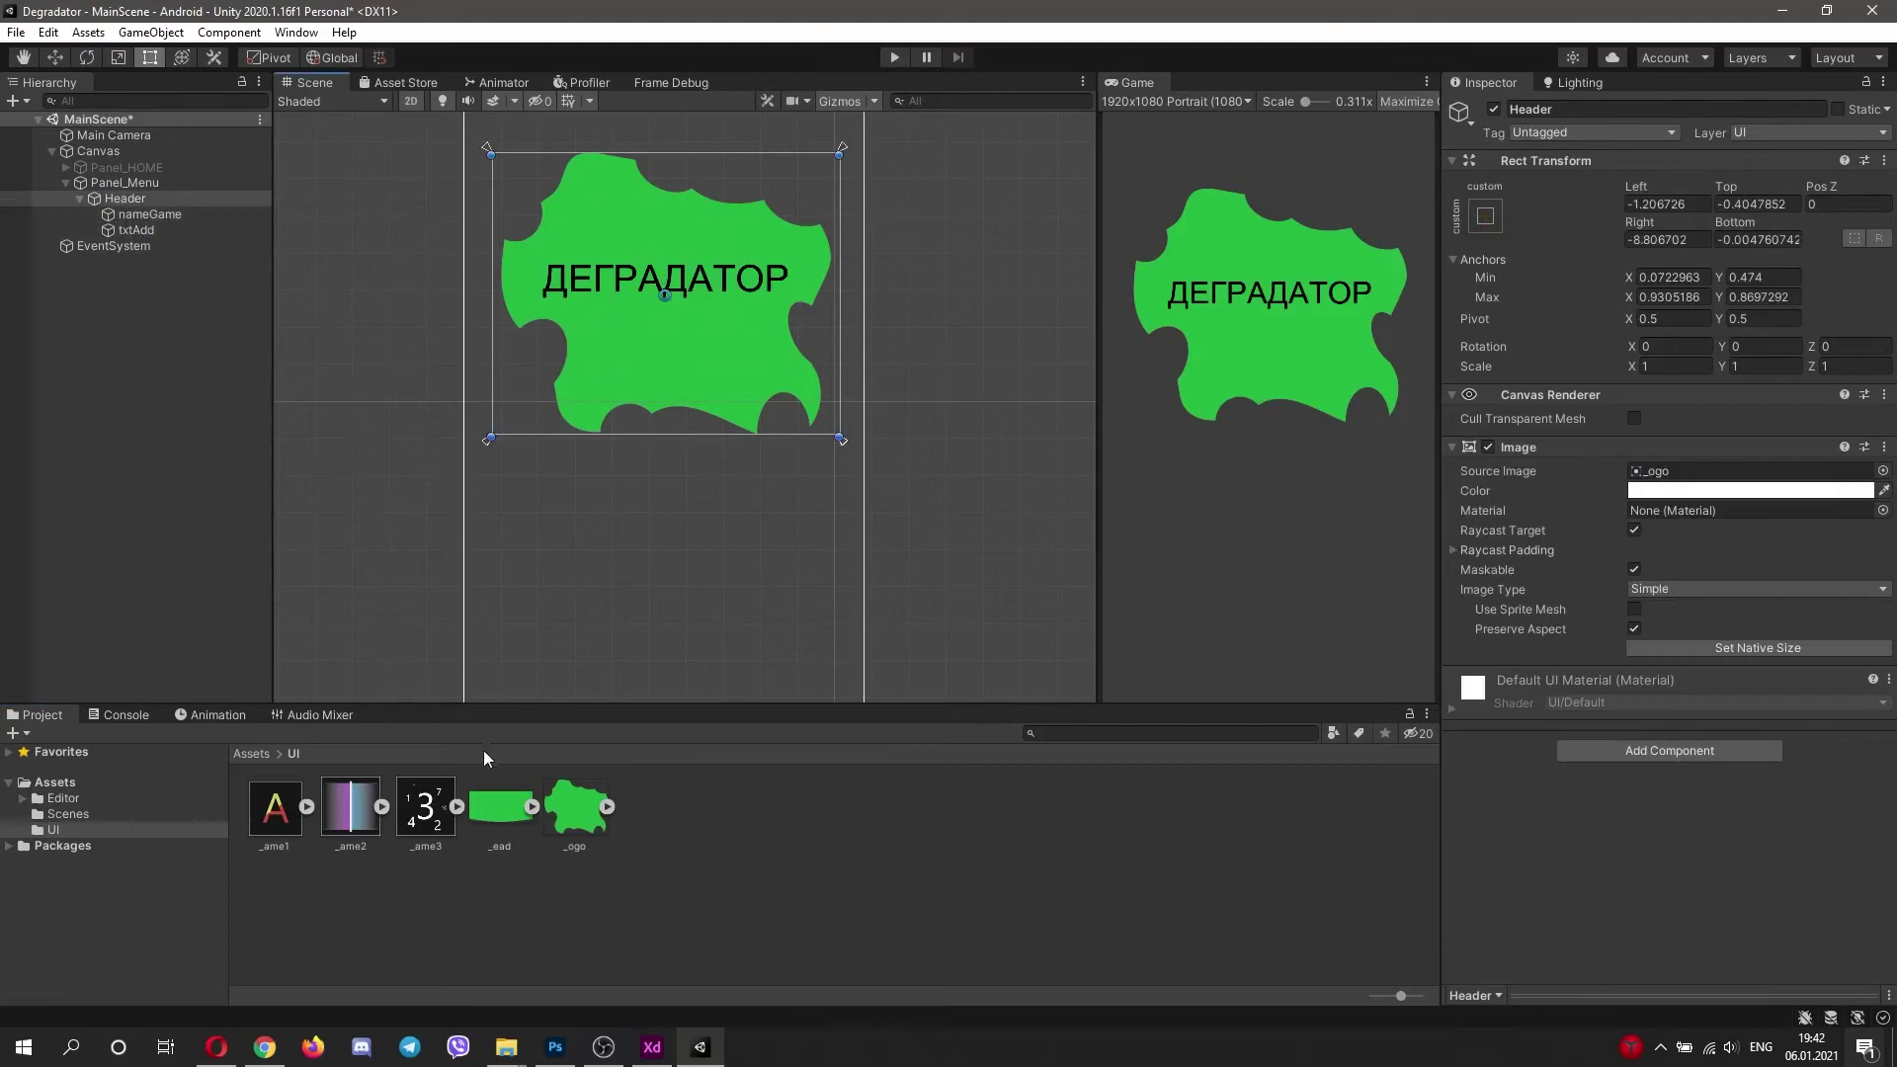
Step: Give Header the _ead sprite and stretch it across the full Canvas width at the upper edge
left_click_drag(980, 421, 727, 233)
scroll(727, 233, "up", 9)
middle_click_drag(692, 203, 689, 300)
left_click_drag(689, 300, 690, 295)
left_click(1035, 382)
scroll(832, 405, "down", 9)
left_click(826, 435)
middle_click_drag(827, 434, 841, 356)
left_click(862, 369)
Step: Fit Header's anchors to the Canvas's upper corners and the lower corners of its own rectangle
left_click_drag(863, 370, 893, 306)
key("ctrl+z")
key("ctrl+z")
left_click_drag(876, 375, 923, 225)
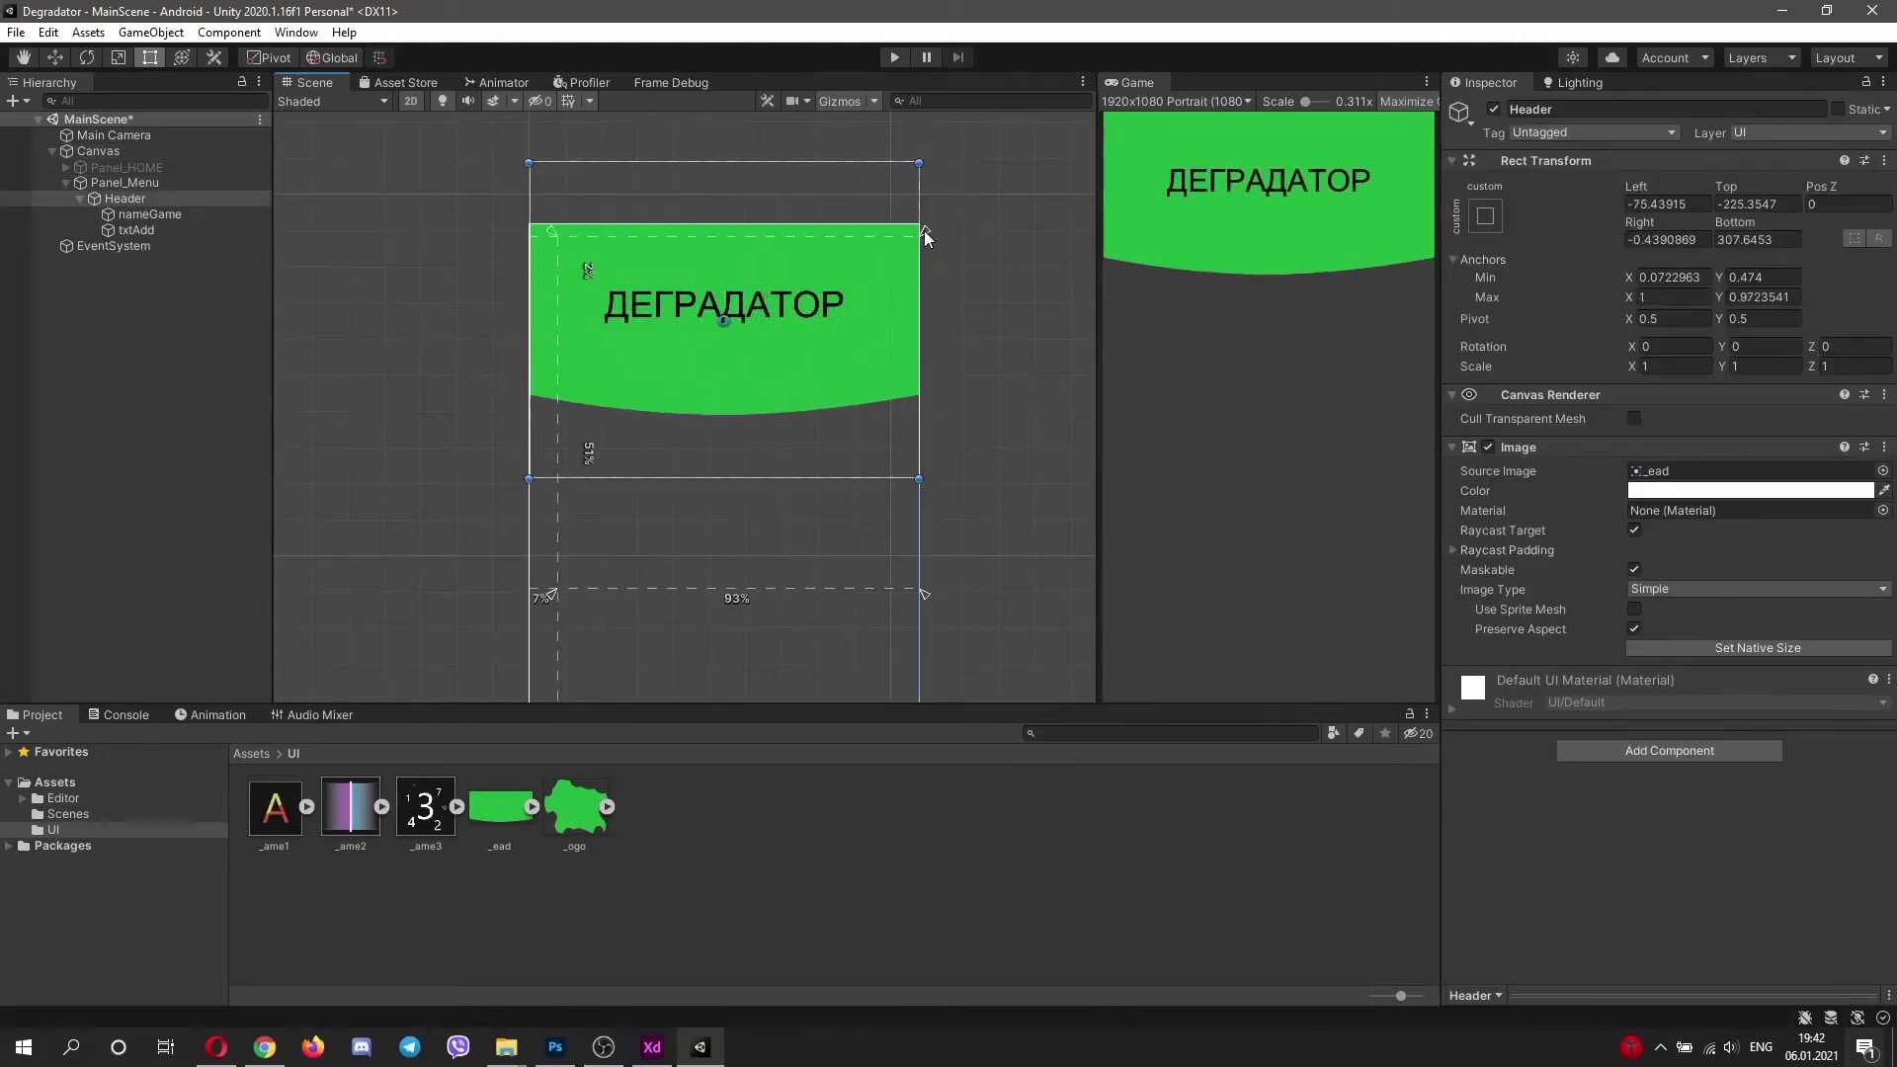
left_click_drag(551, 594, 525, 483)
Step: Check how Header scales in the Game view at 2960x1440 Portrait, returning to 1920x1080 Portrait
left_click(1175, 101)
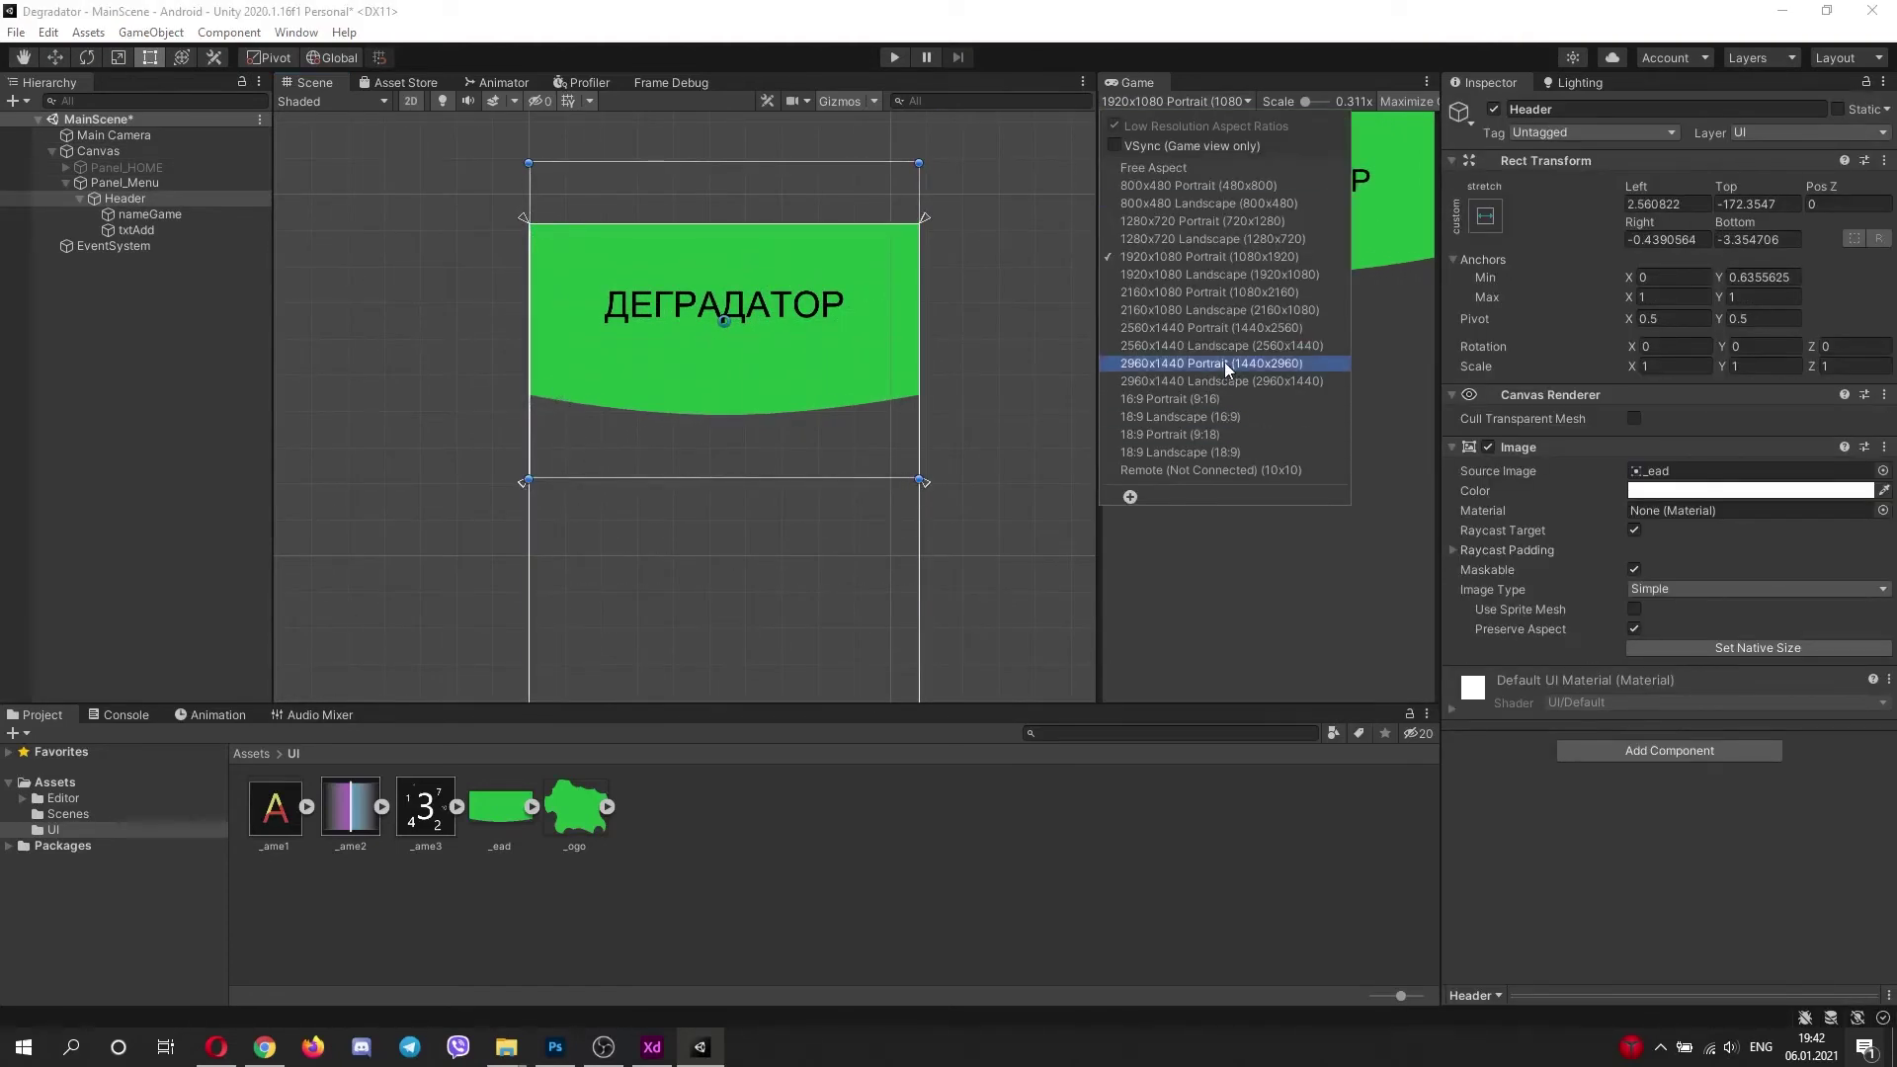
left_click(1224, 361)
left_click(1175, 100)
left_click(1225, 258)
left_click(1167, 102)
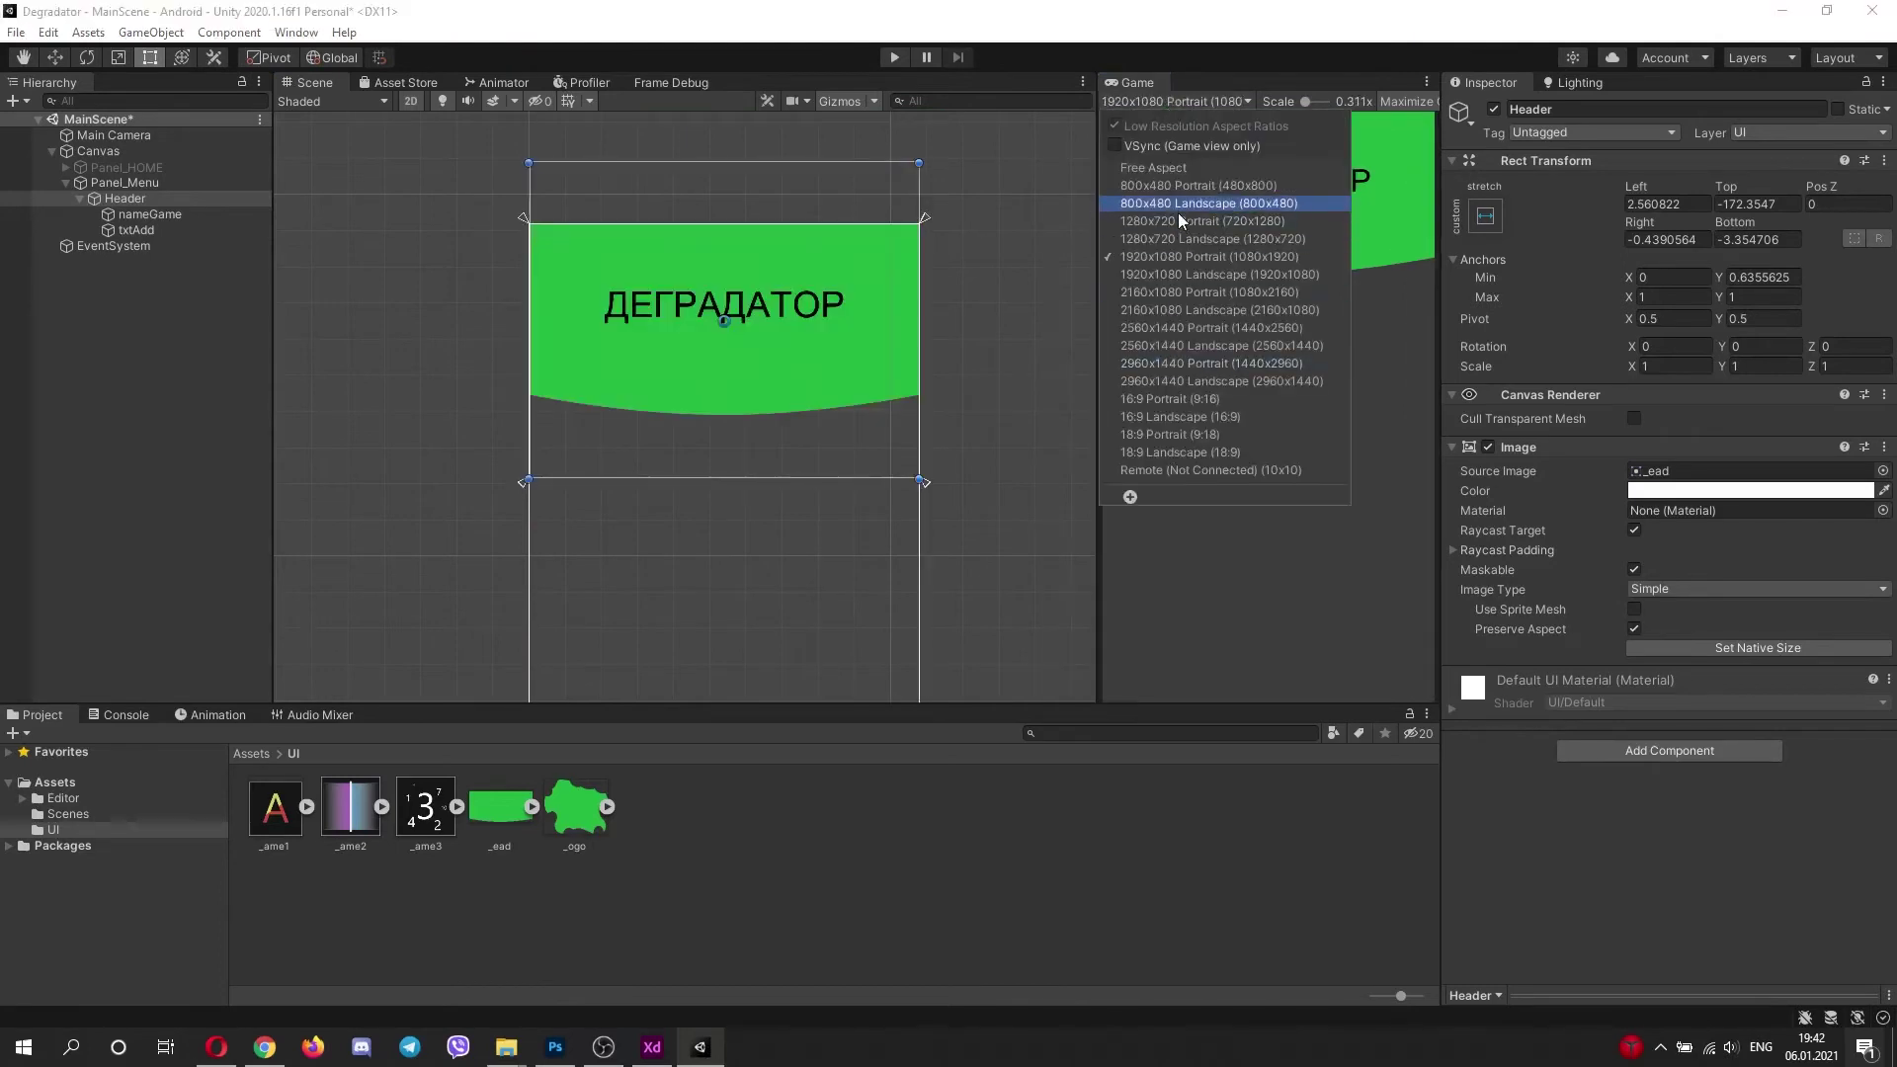
left_click(1201, 281)
Step: Set the txtAdd text's font size to 80 and move it up to about Pos Y 87
scroll(834, 340, "down", 2)
scroll(834, 340, "down", 2)
left_click(792, 310)
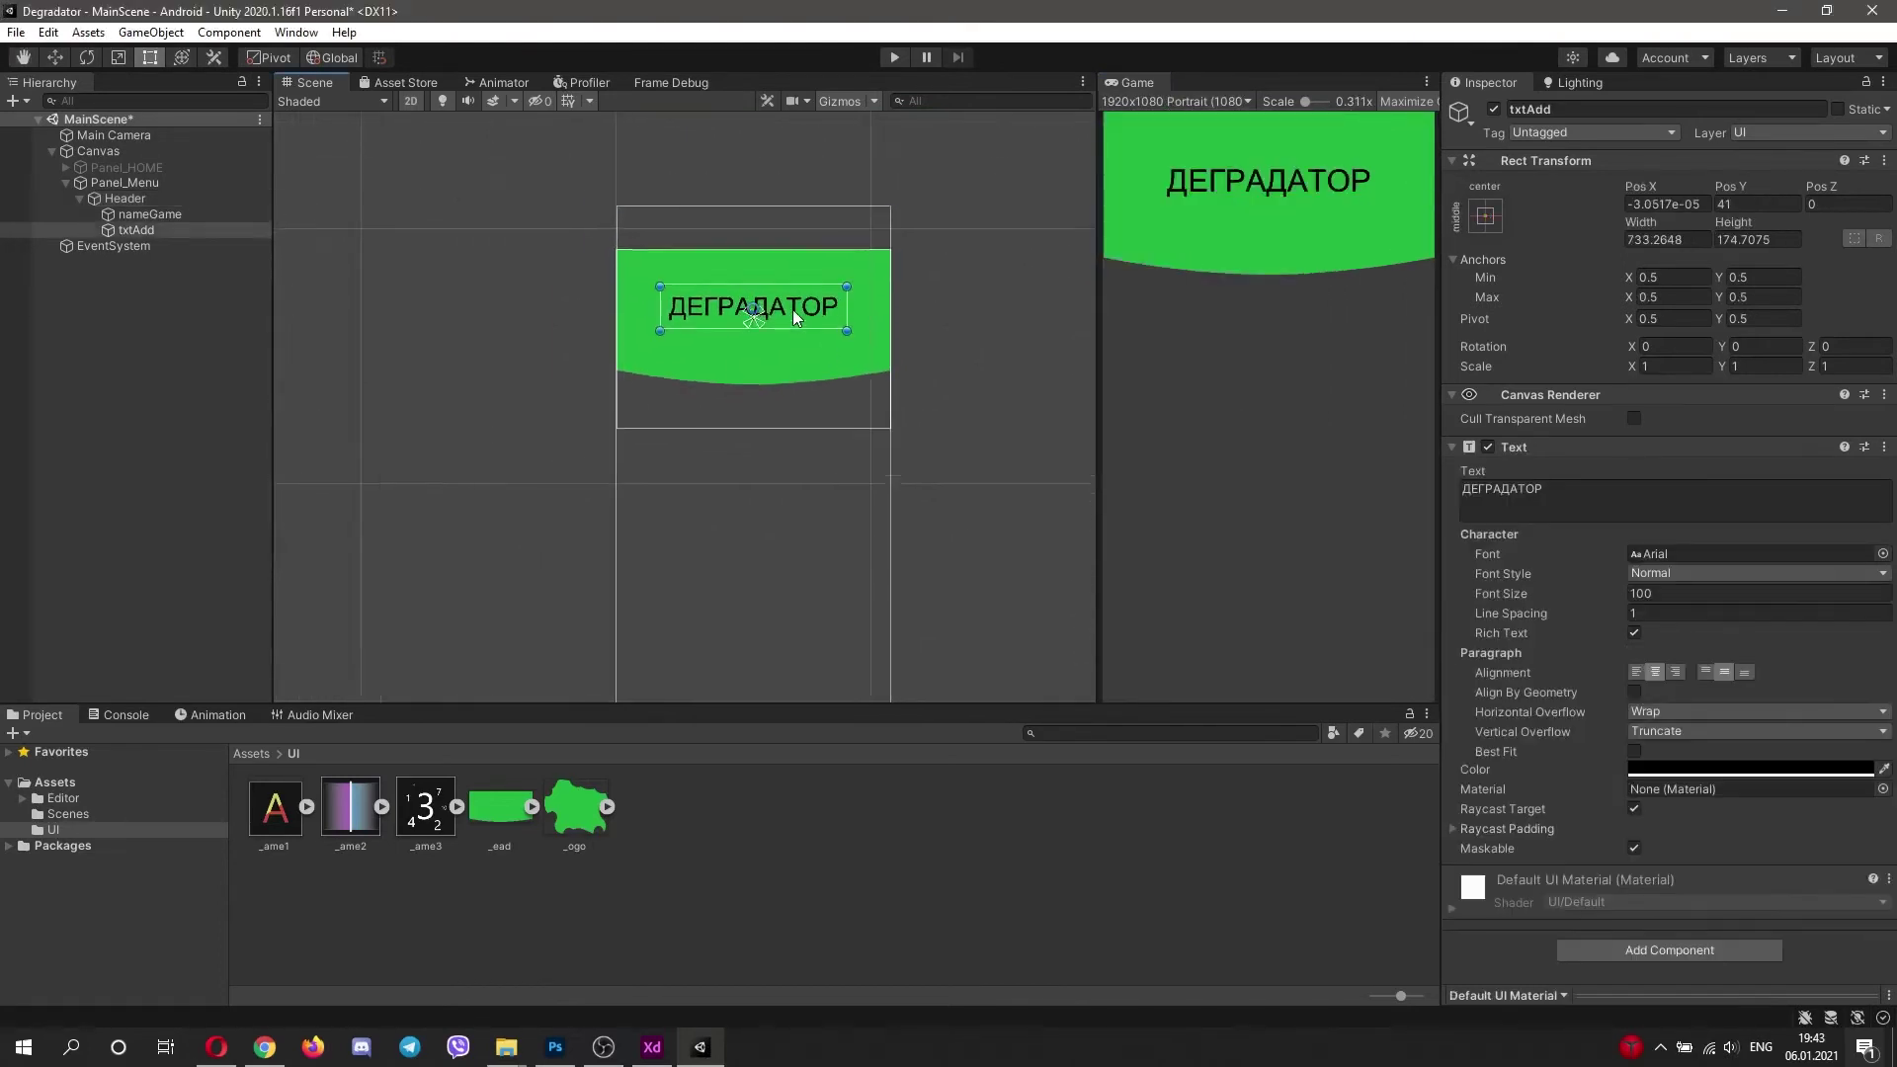
scroll(792, 310, "up", 9)
left_click(1651, 598)
type("80")
left_click_drag(762, 301, 763, 283)
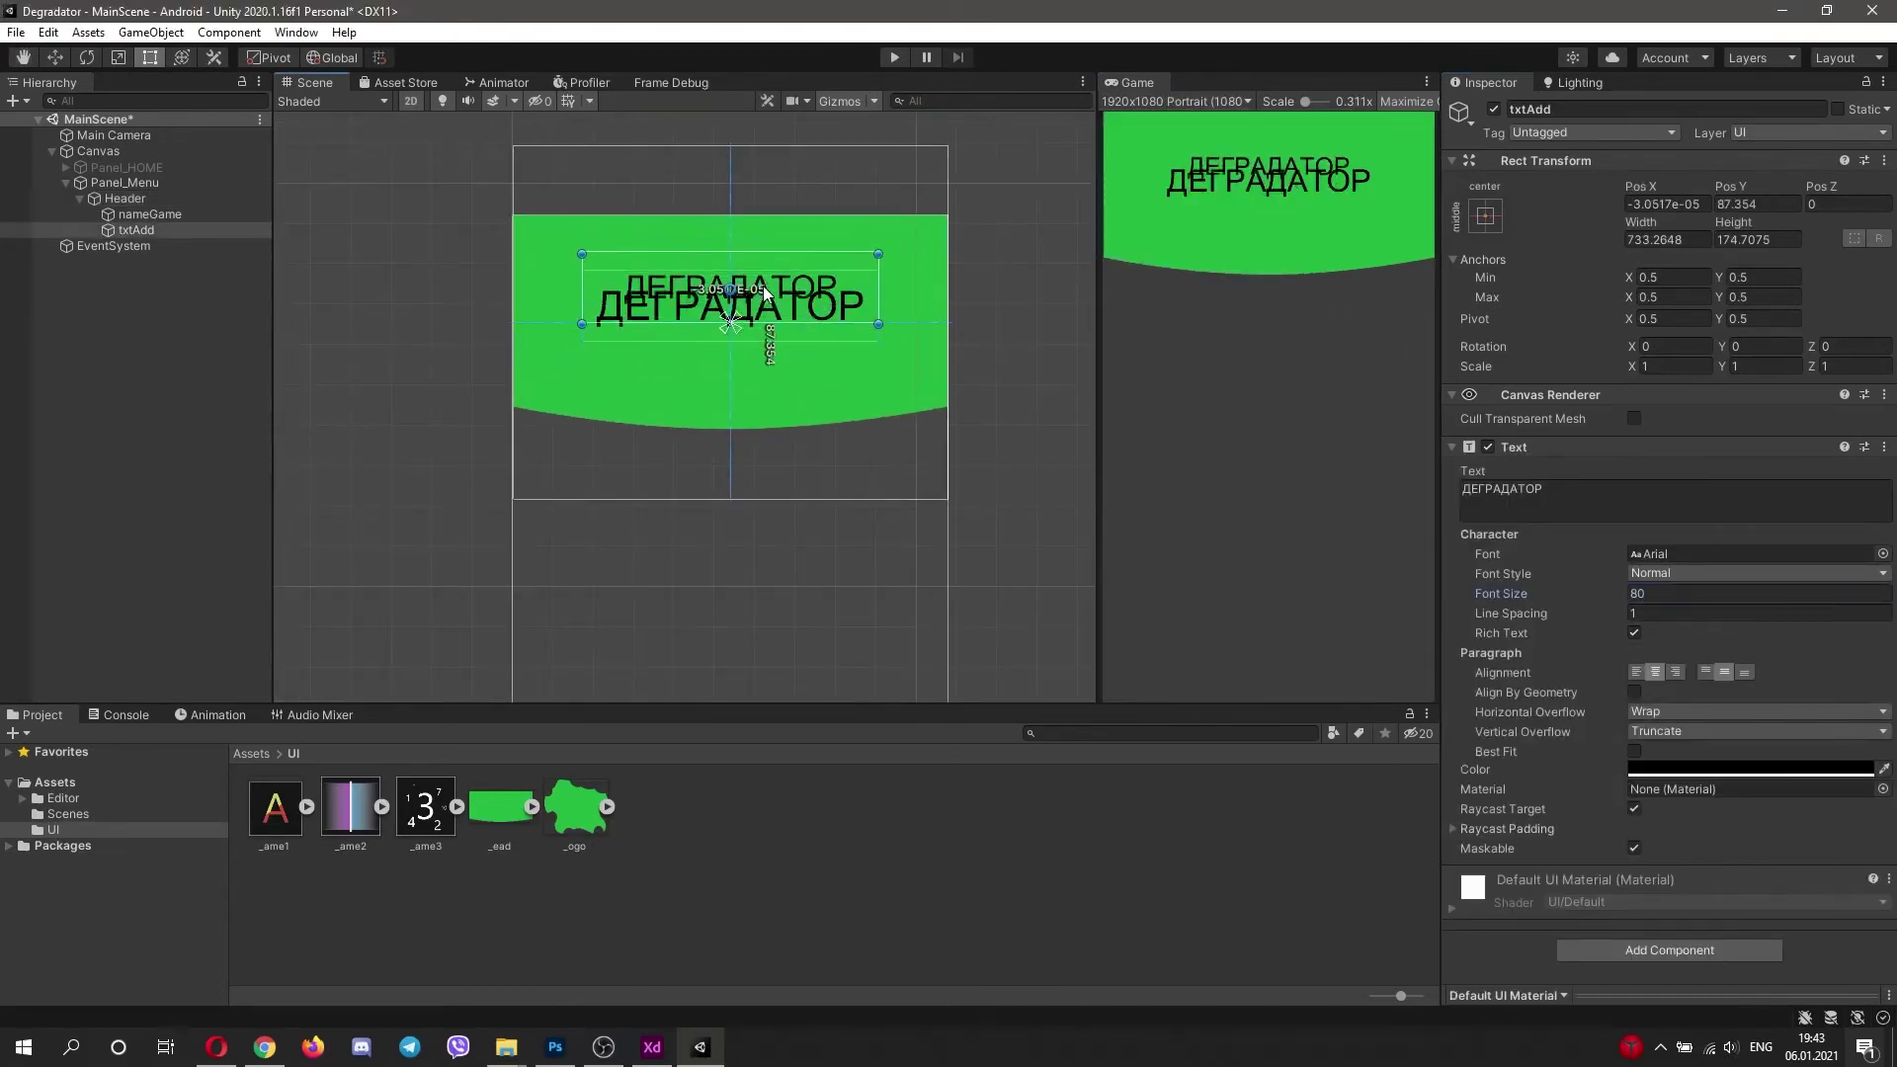
Step: Replace the txtAdd text with "ВЫБЕРИ СВОЙ ПУТЬ!"
left_click(178, 230)
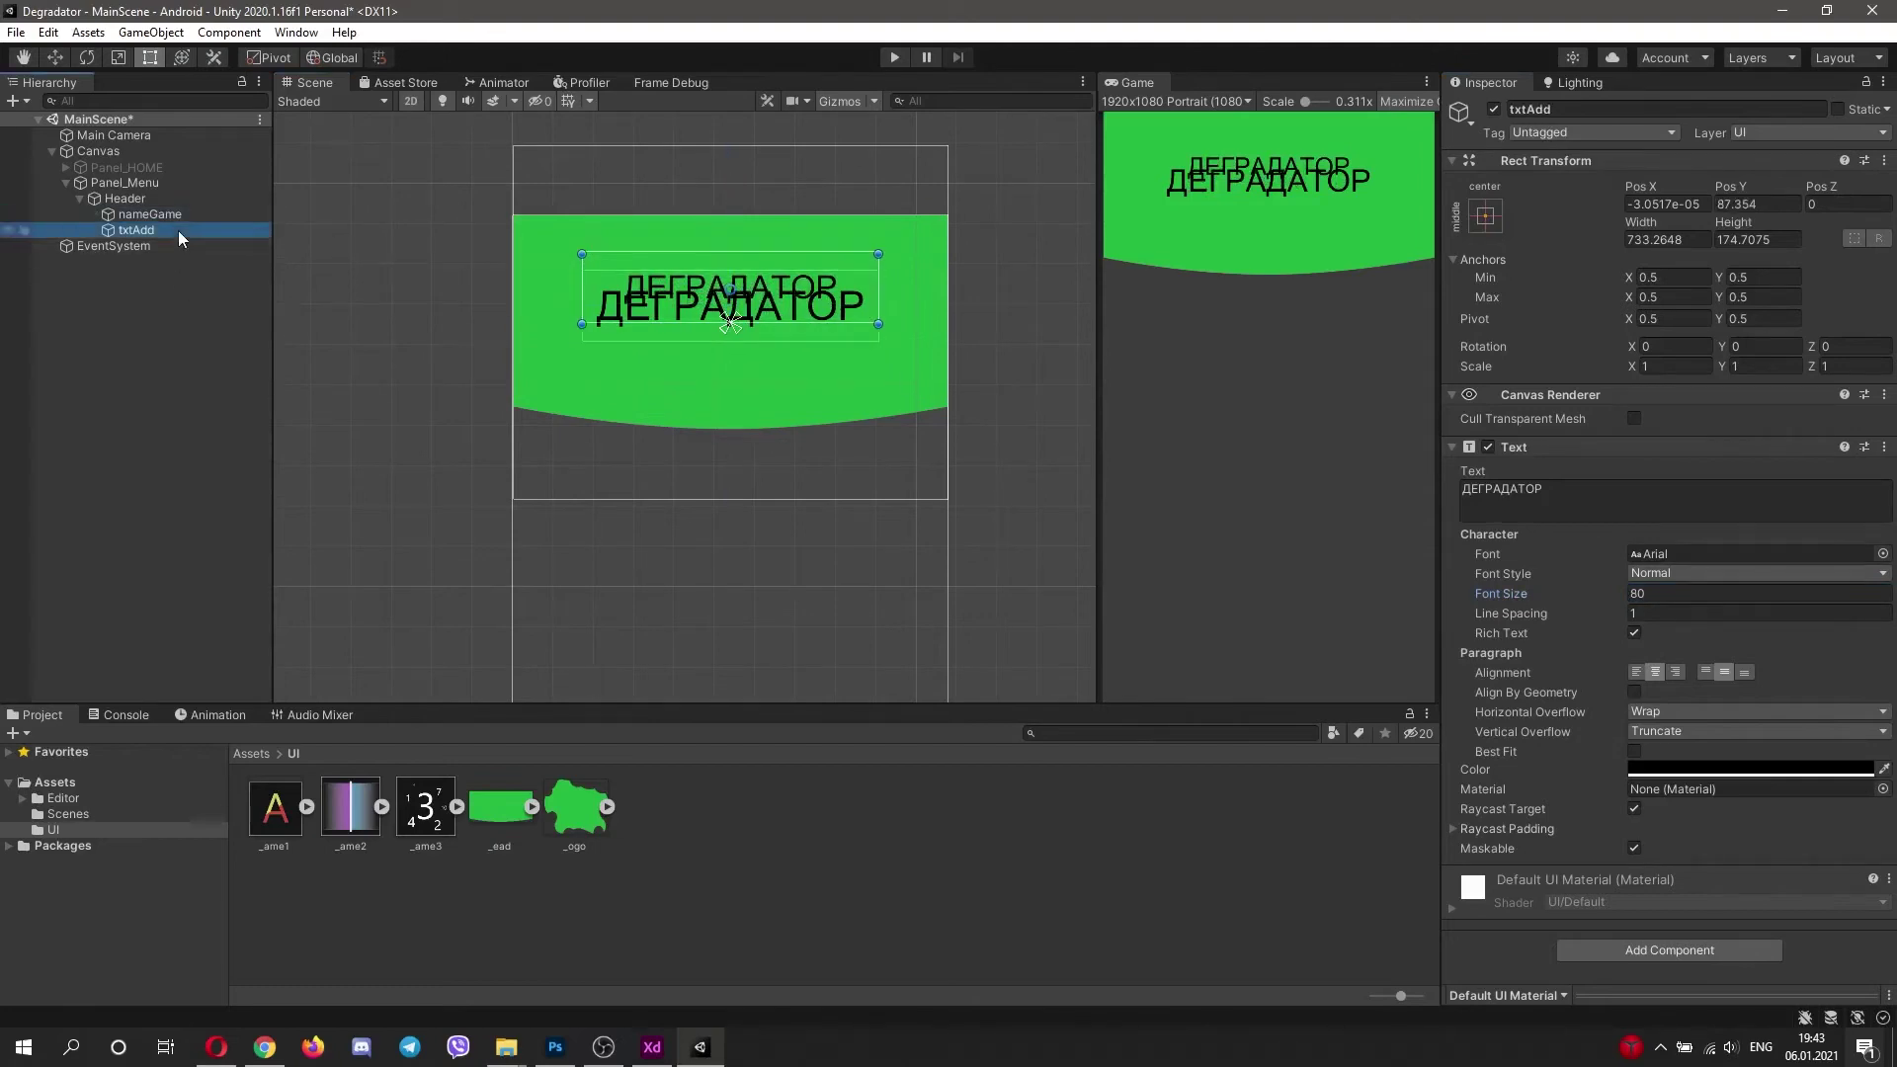
key("alt+Tab")
key("alt+Tab")
left_click_drag(1574, 500, 1189, 496)
type("D")
key("BackSpace")
key("super+space")
key("super+space")
key("super+space")
type("ВЫБЕРИ СВОЙ ПУТЬ")
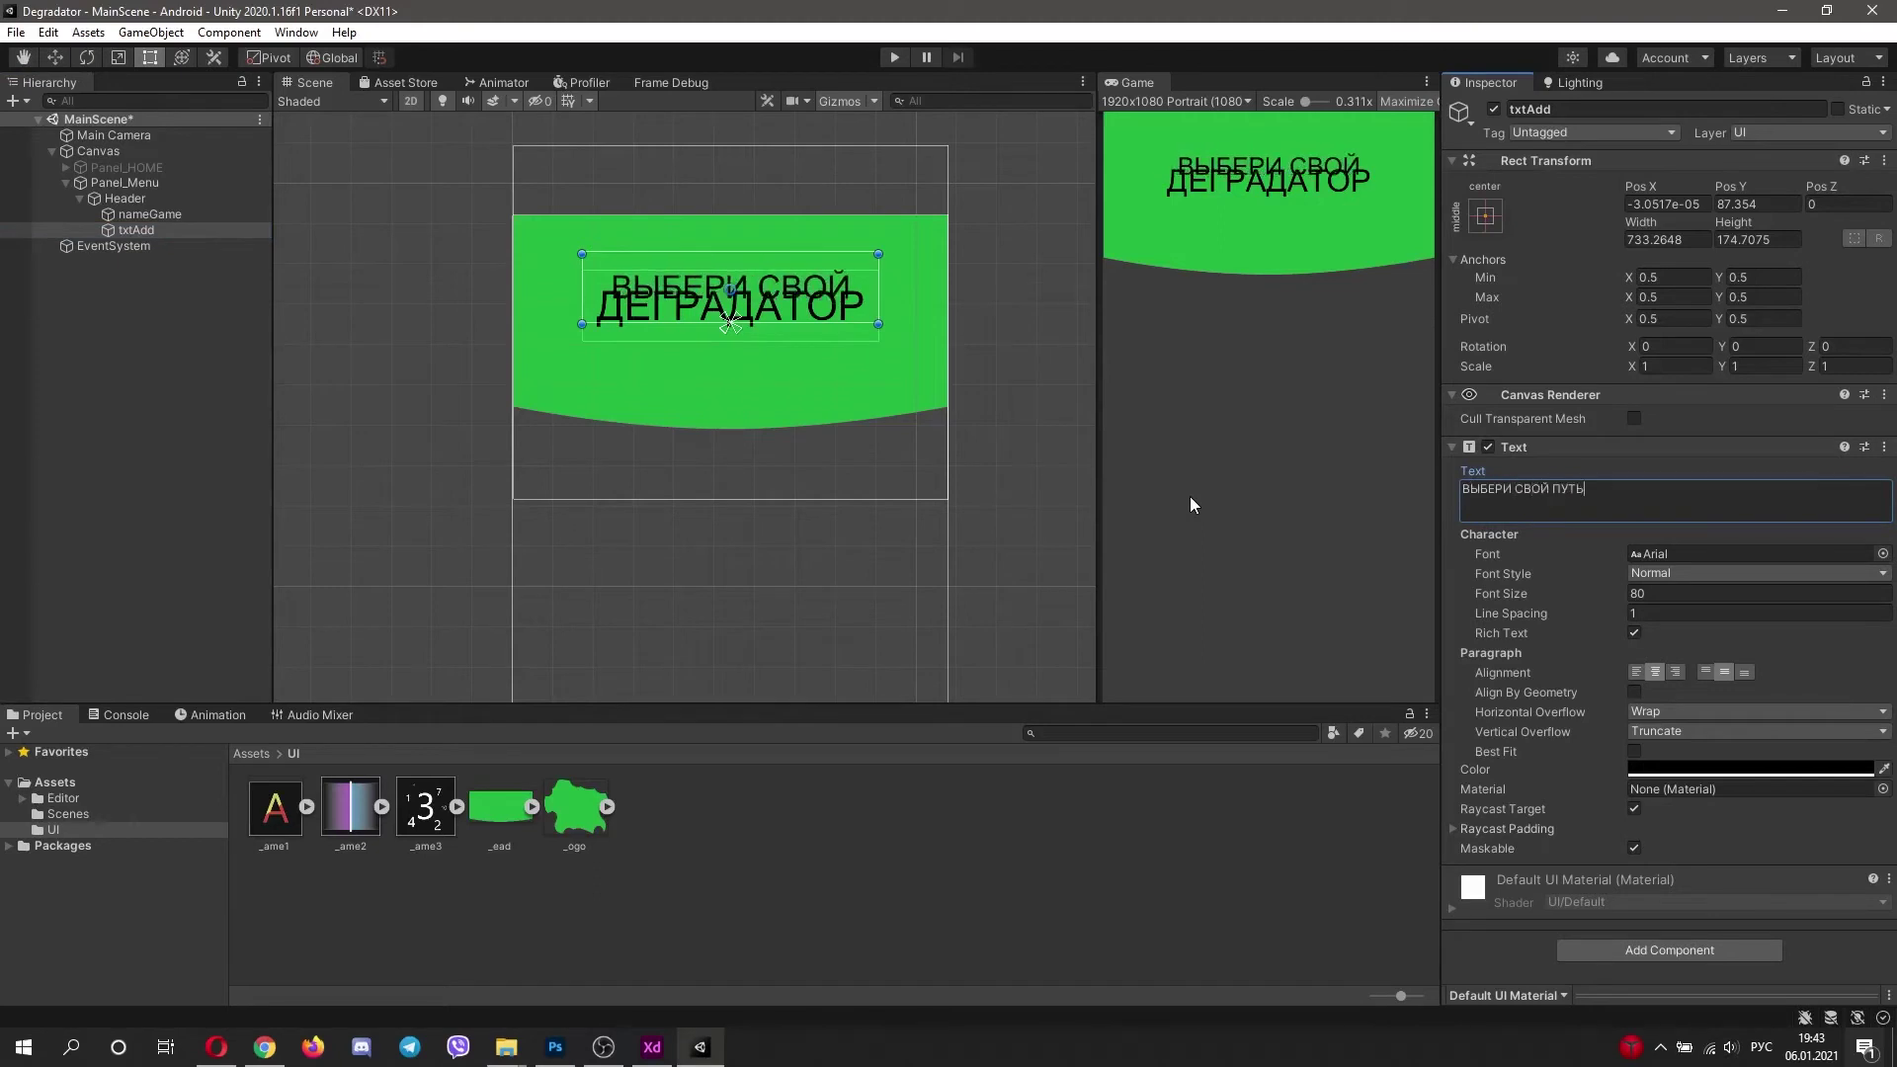
type("!")
Step: Set txtAdd's font size to 50 and arrange it just beneath the nameGame title, with nameGame at Pos Y 75
left_click_drag(802, 306, 790, 335)
left_click(1663, 599)
type("50")
left_click(771, 308)
Step: Check the header texts in the Game view at 2960x1440 Portrait, returning to 1920x1080 Portrait
left_click(1175, 101)
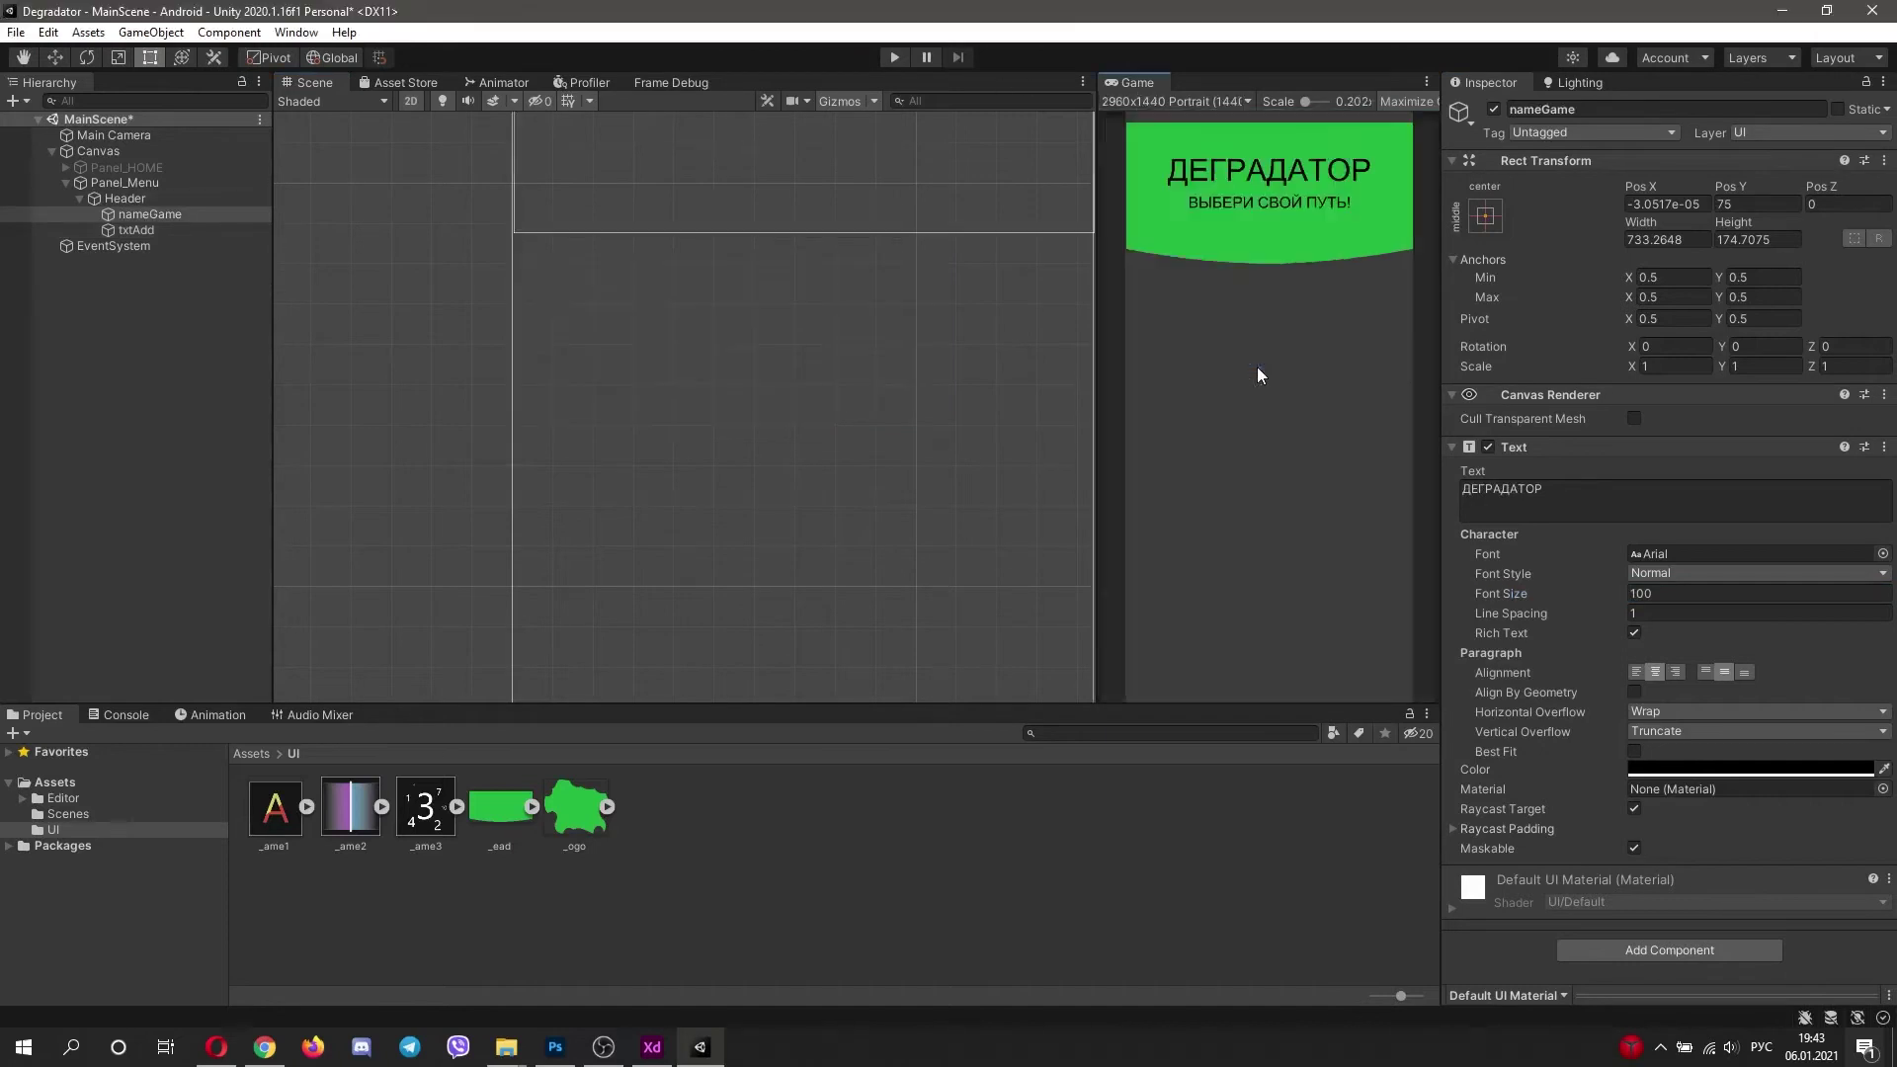
left_click(1201, 139)
left_click(1176, 101)
left_click(1221, 261)
Step: Create an empty object inside Panel_Menu and name it Icons
scroll(948, 296, "down", 5)
middle_click_drag(1027, 504, 1009, 293)
left_click(80, 199)
right_click(113, 184)
left_click(163, 391)
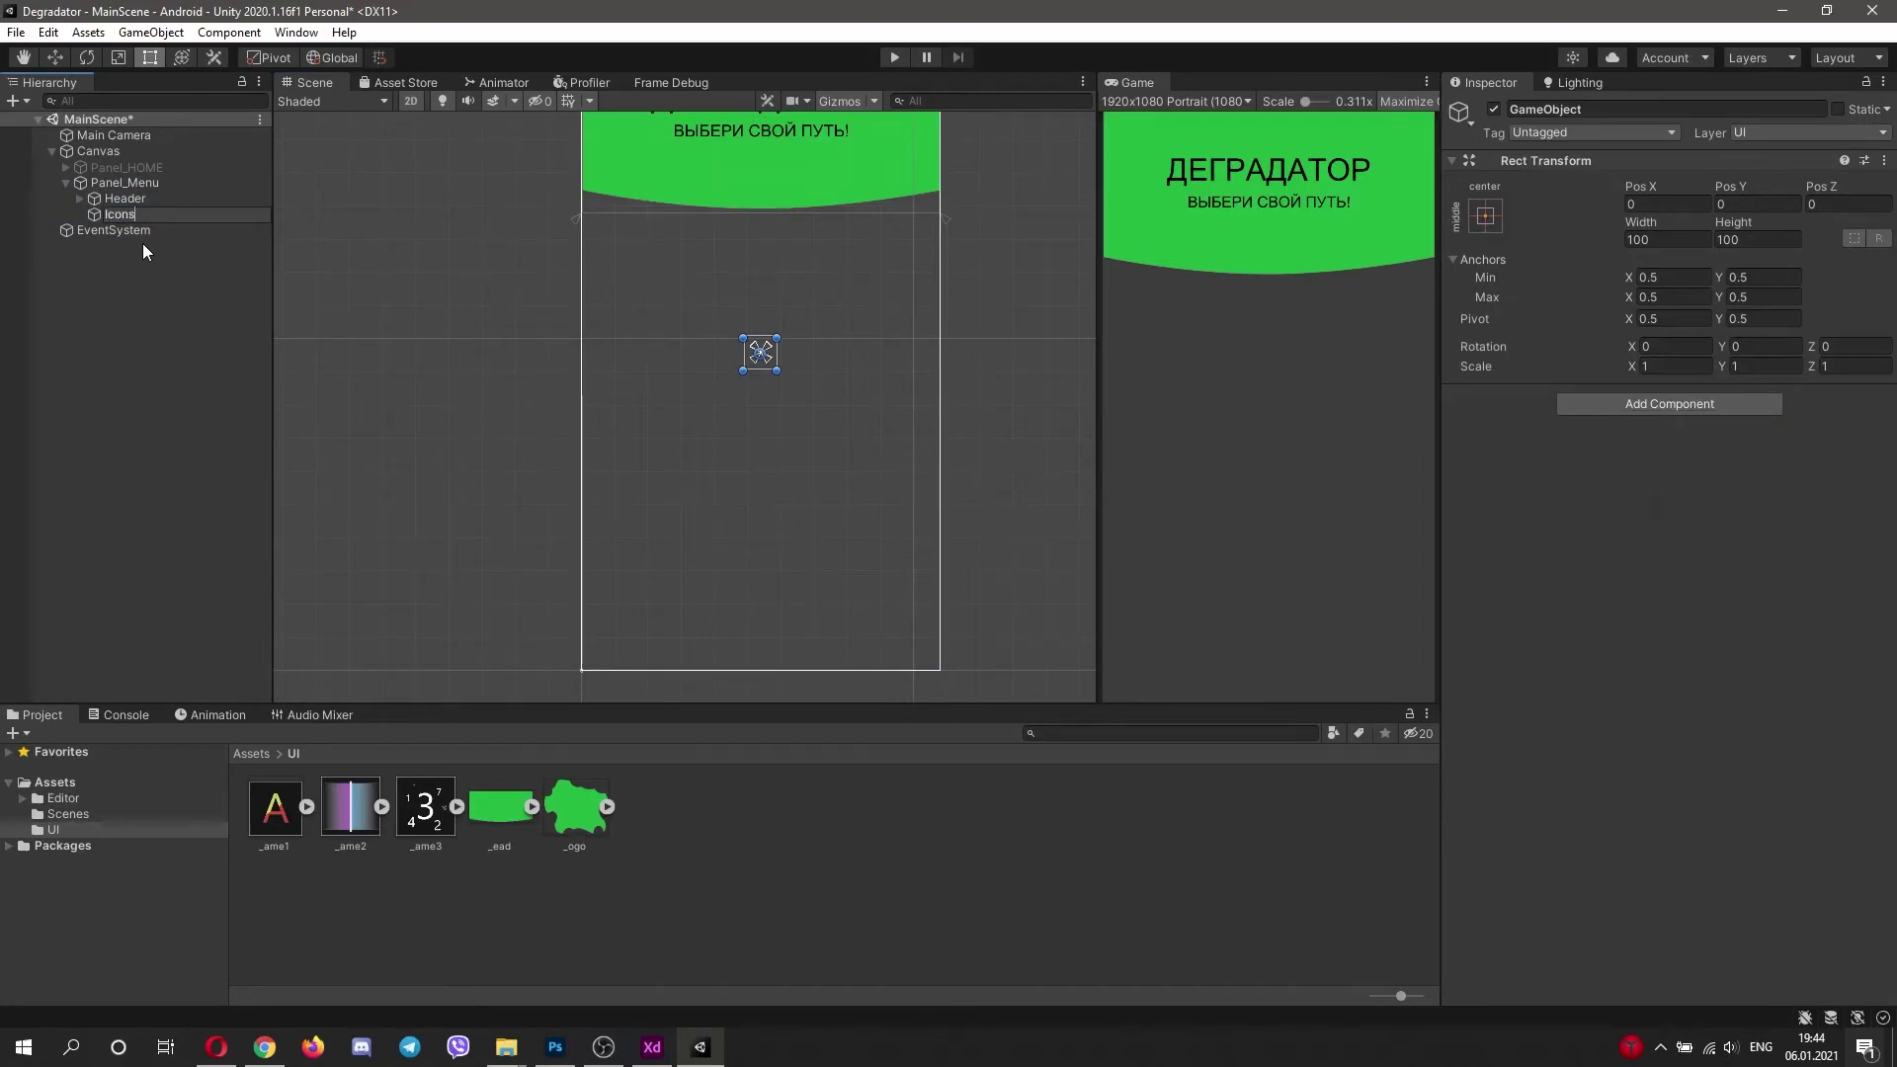
key("Return")
Step: Stretch Icons over the Canvas area beneath Header and fit its anchors to its own corners
scroll(751, 395, "down", 7)
middle_click_drag(750, 396, 734, 489)
left_click_drag(753, 445, 610, 690)
middle_click_drag(730, 558, 742, 447)
left_click_drag(758, 343, 892, 240)
left_click_drag(748, 354, 615, 589)
scroll(720, 340, "up", 2)
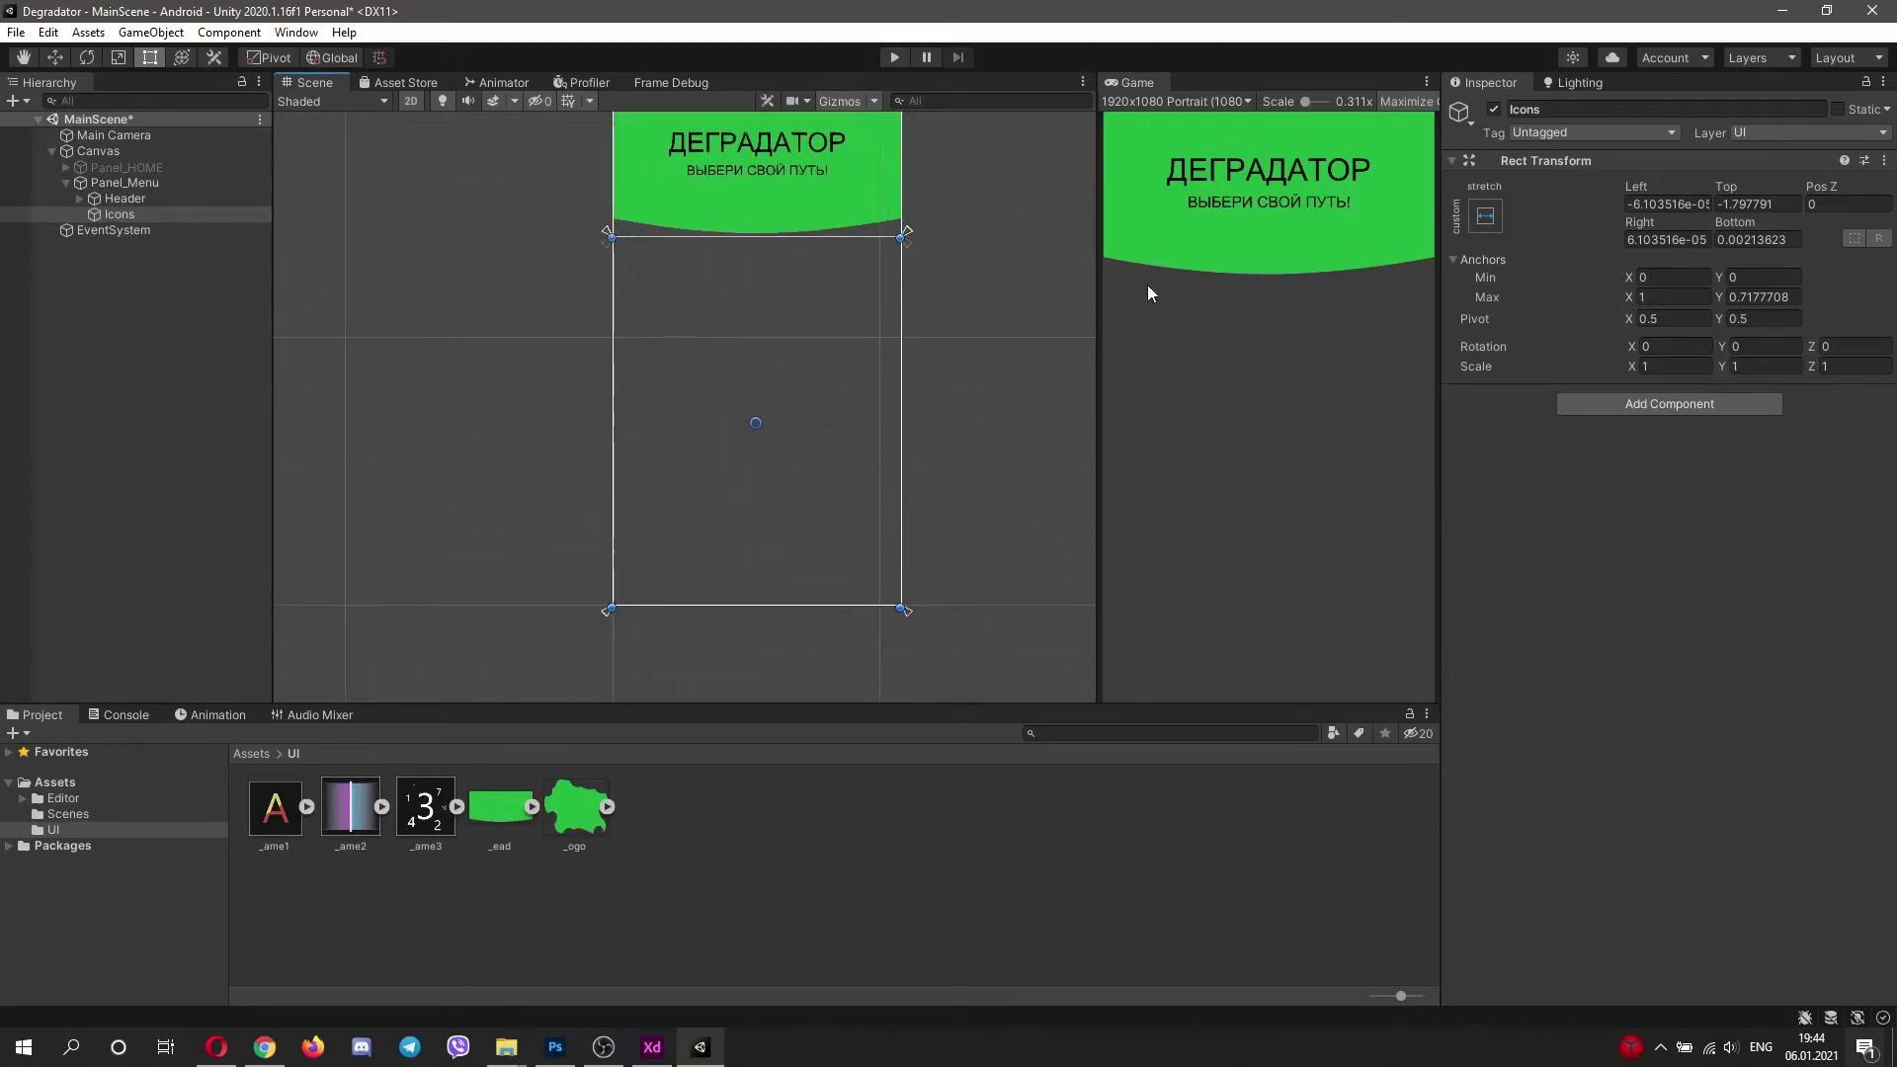
Step: Add a UI button inside the Icons object and set its width and height to 300
scroll(776, 298, "up", 1)
right_click(109, 214)
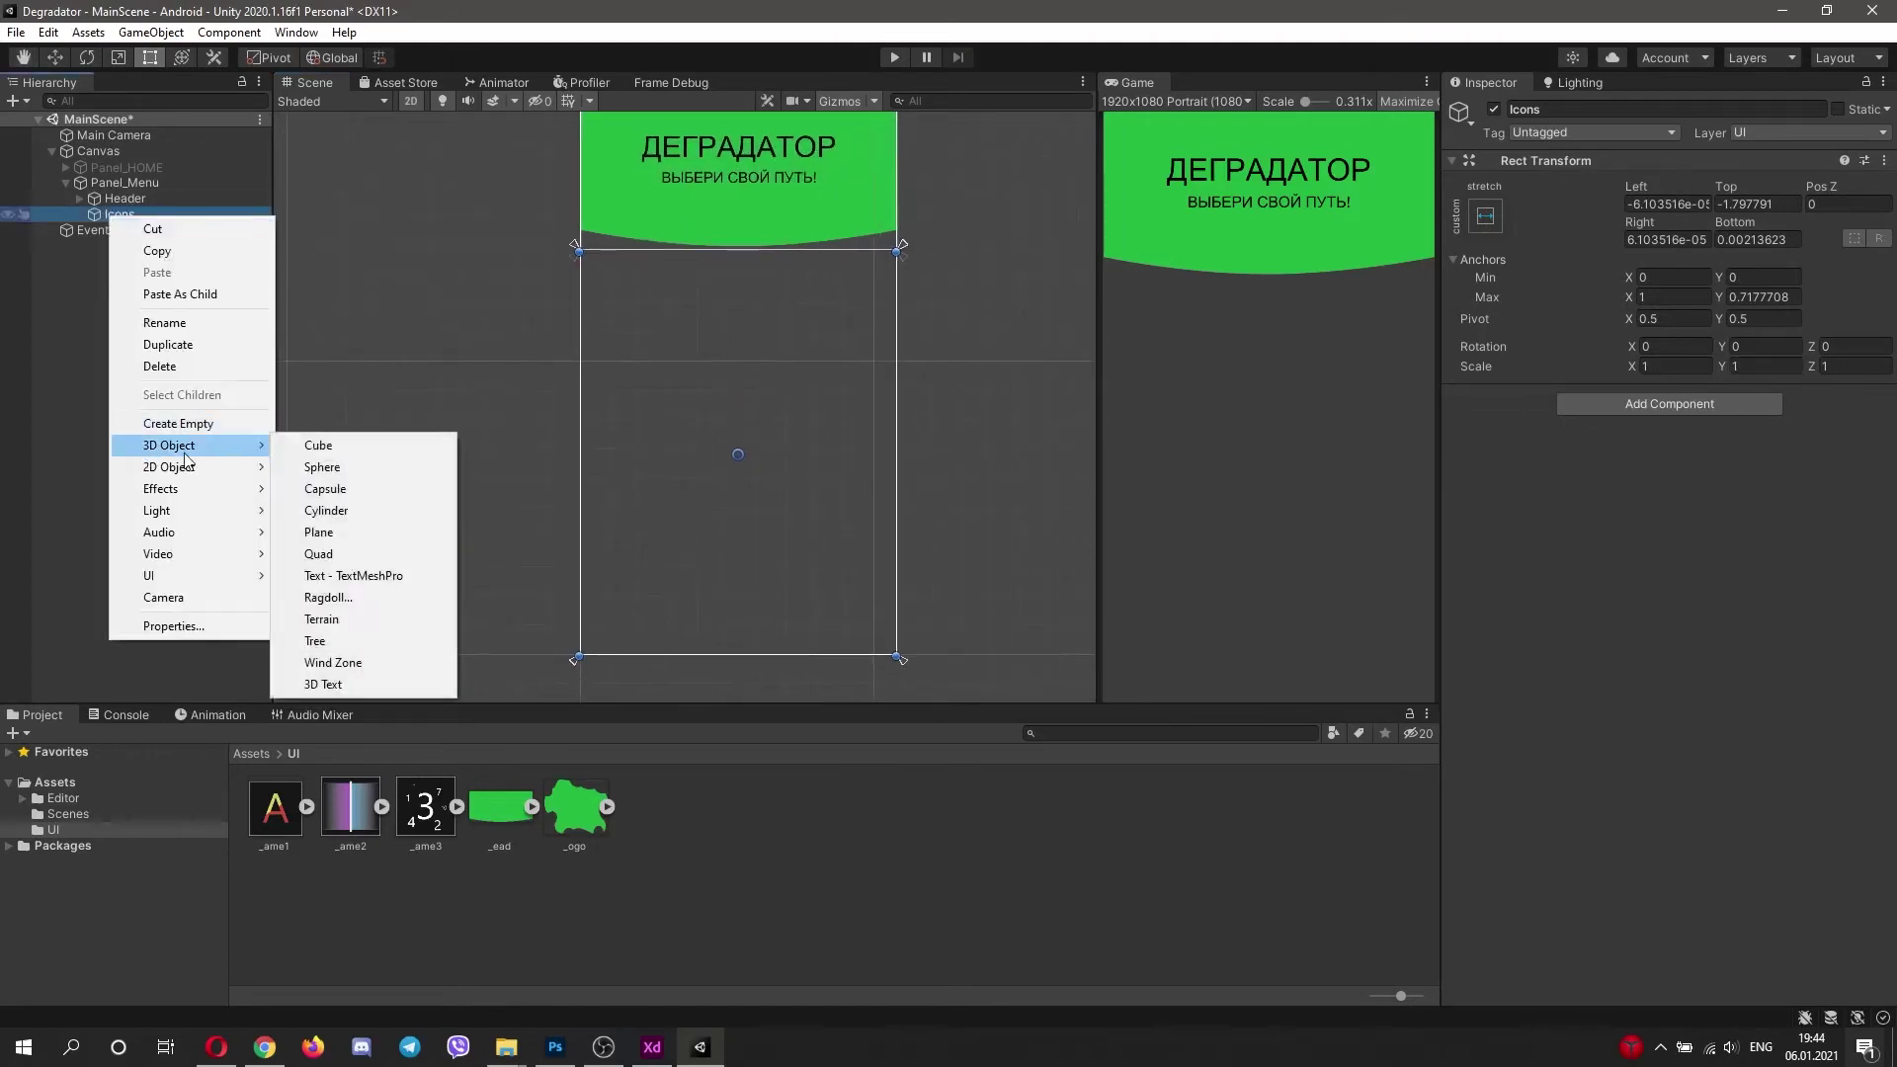
mouse_move(158, 575)
left_click(318, 660)
scroll(736, 449, "up", 1)
left_click(1666, 240)
type("300")
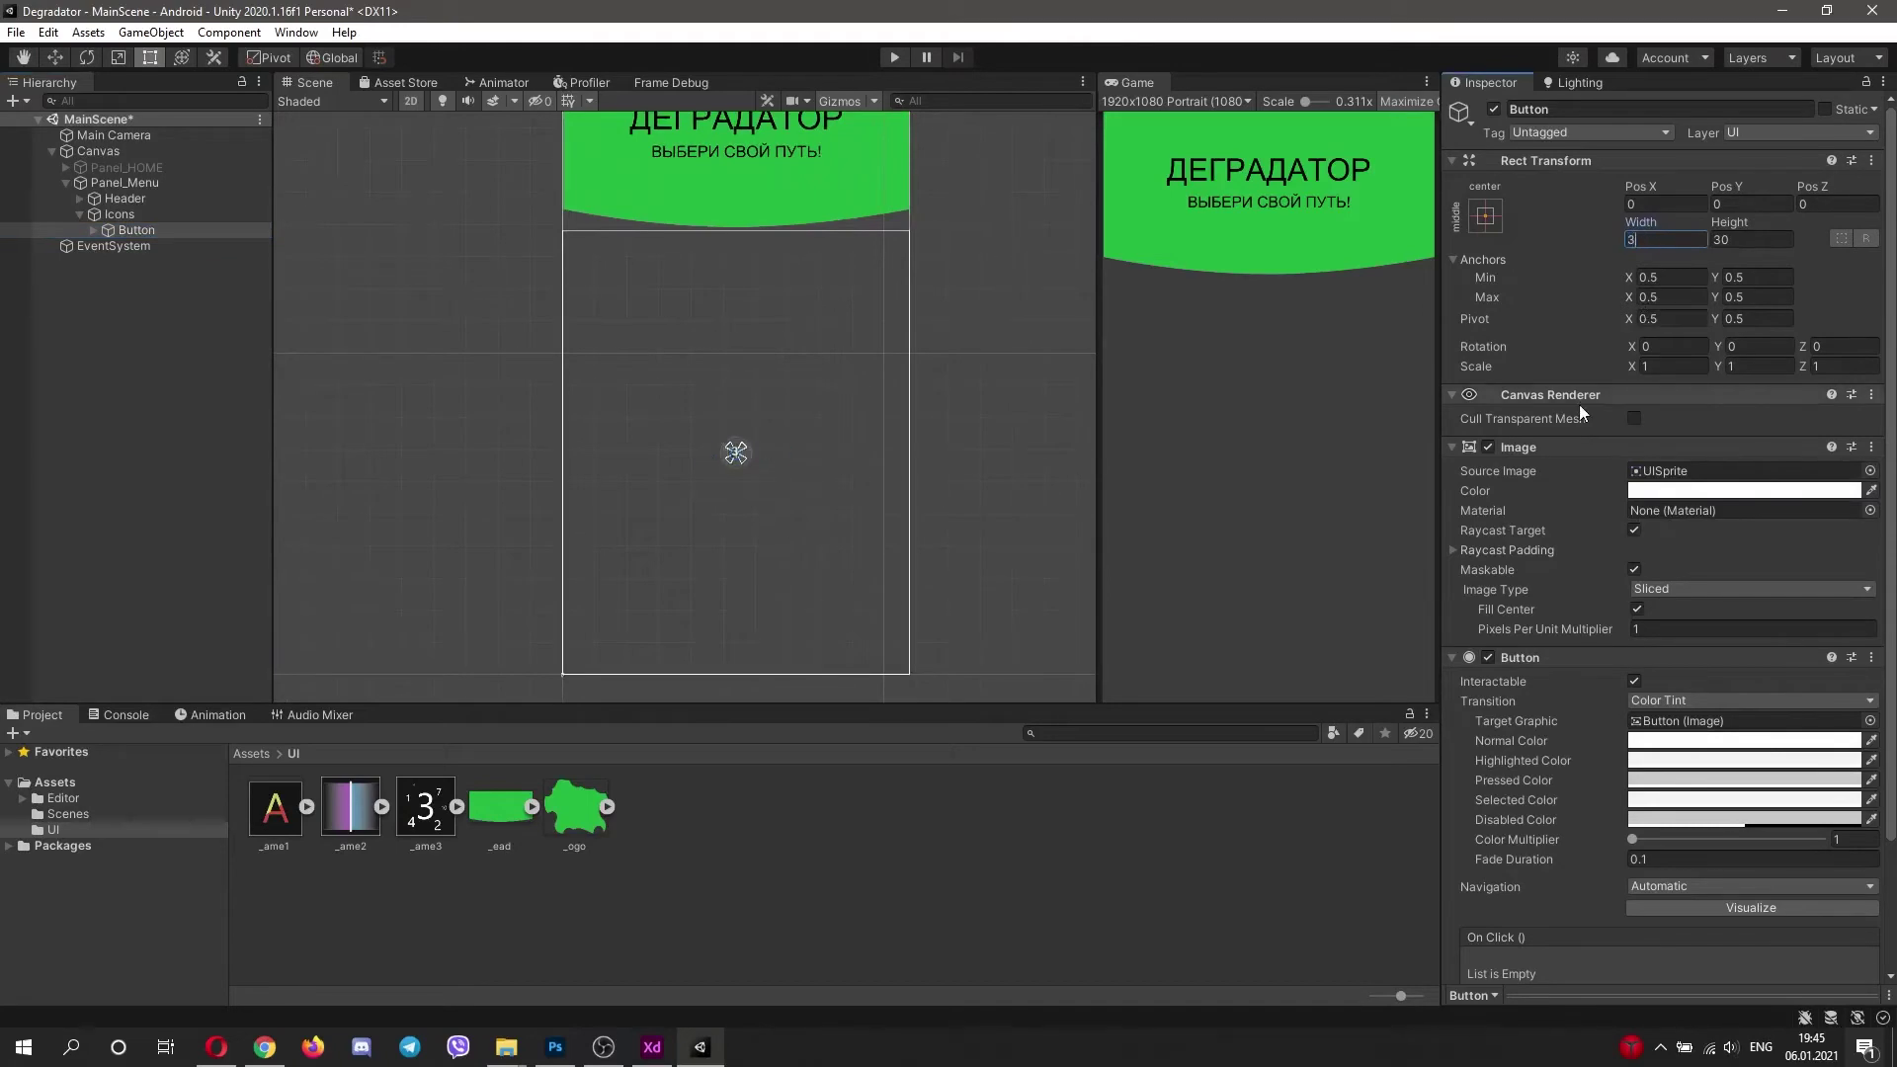
key("Tab")
type("300")
Step: Look up the pixel dimensions of Game3.png in its file properties in the XD folder
left_click(435, 820)
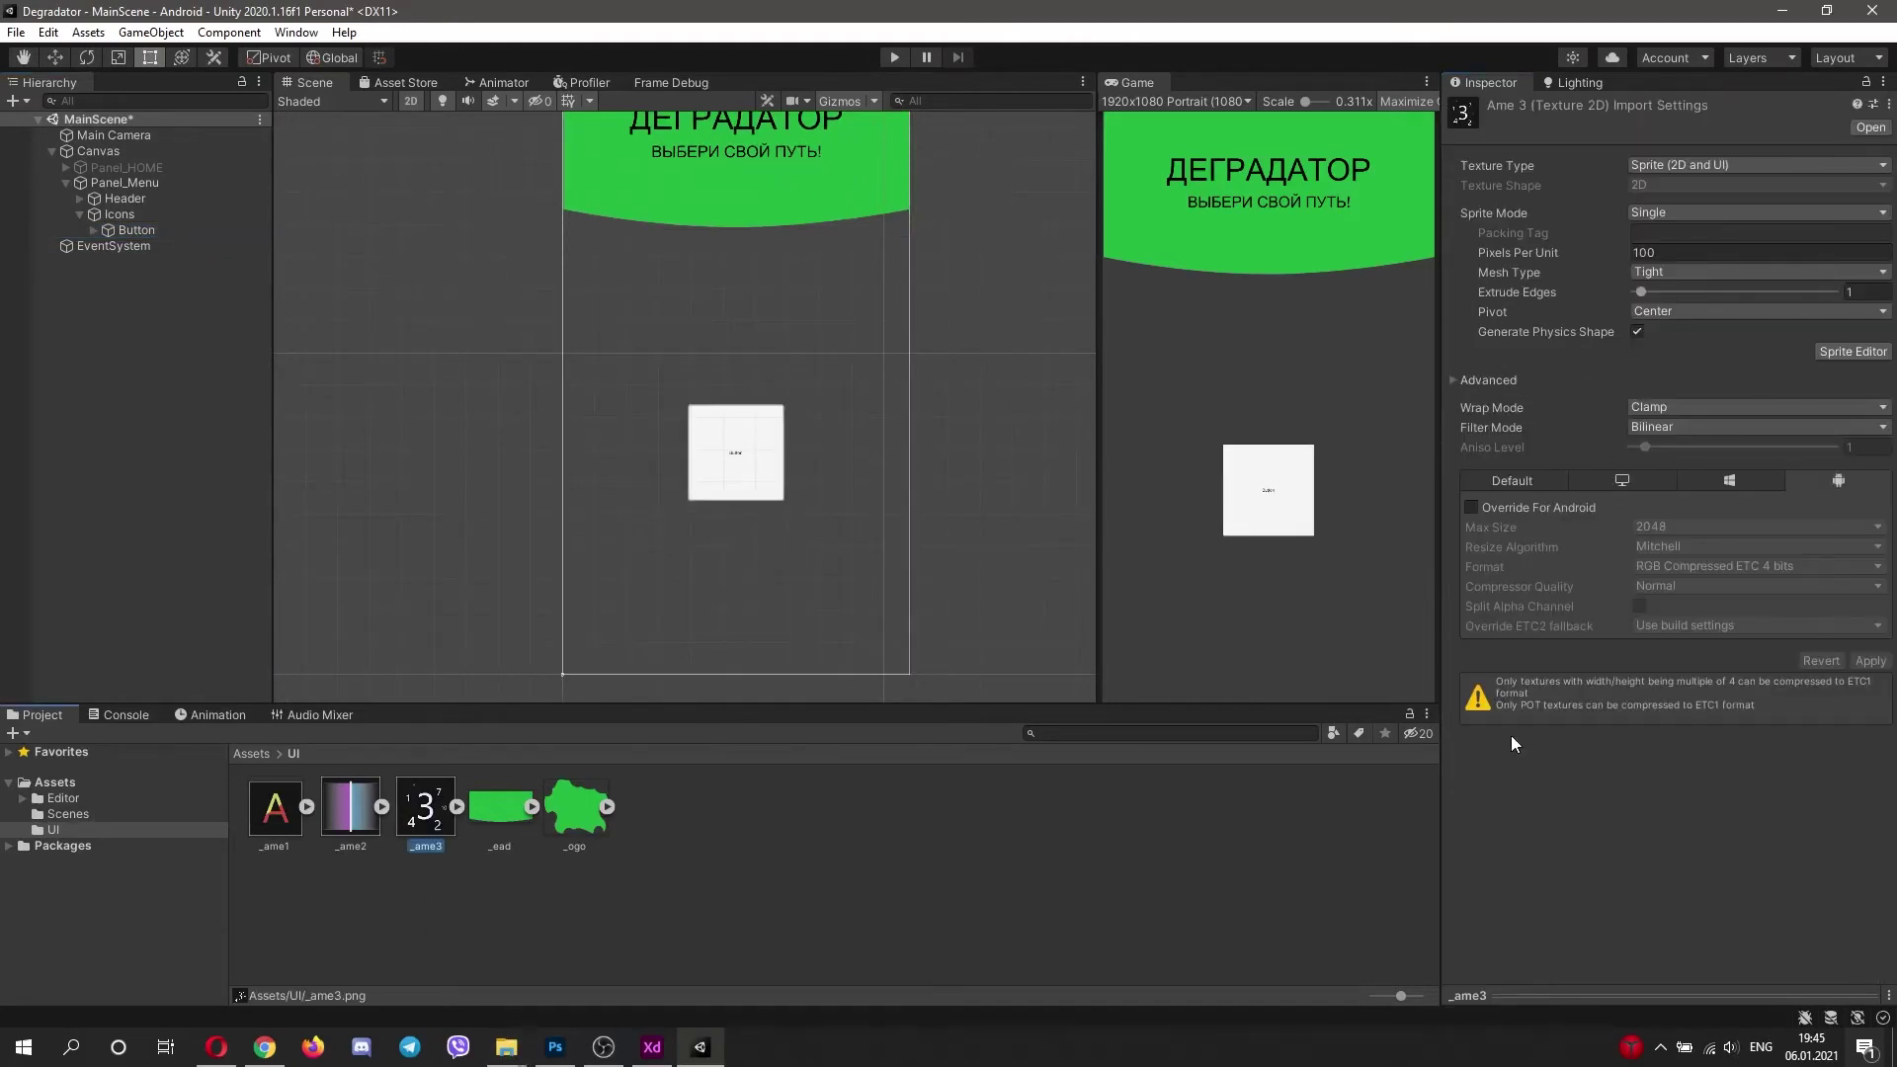
left_click(505, 1057)
left_click(595, 960)
right_click(1136, 472)
left_click(1210, 973)
left_click(1316, 516)
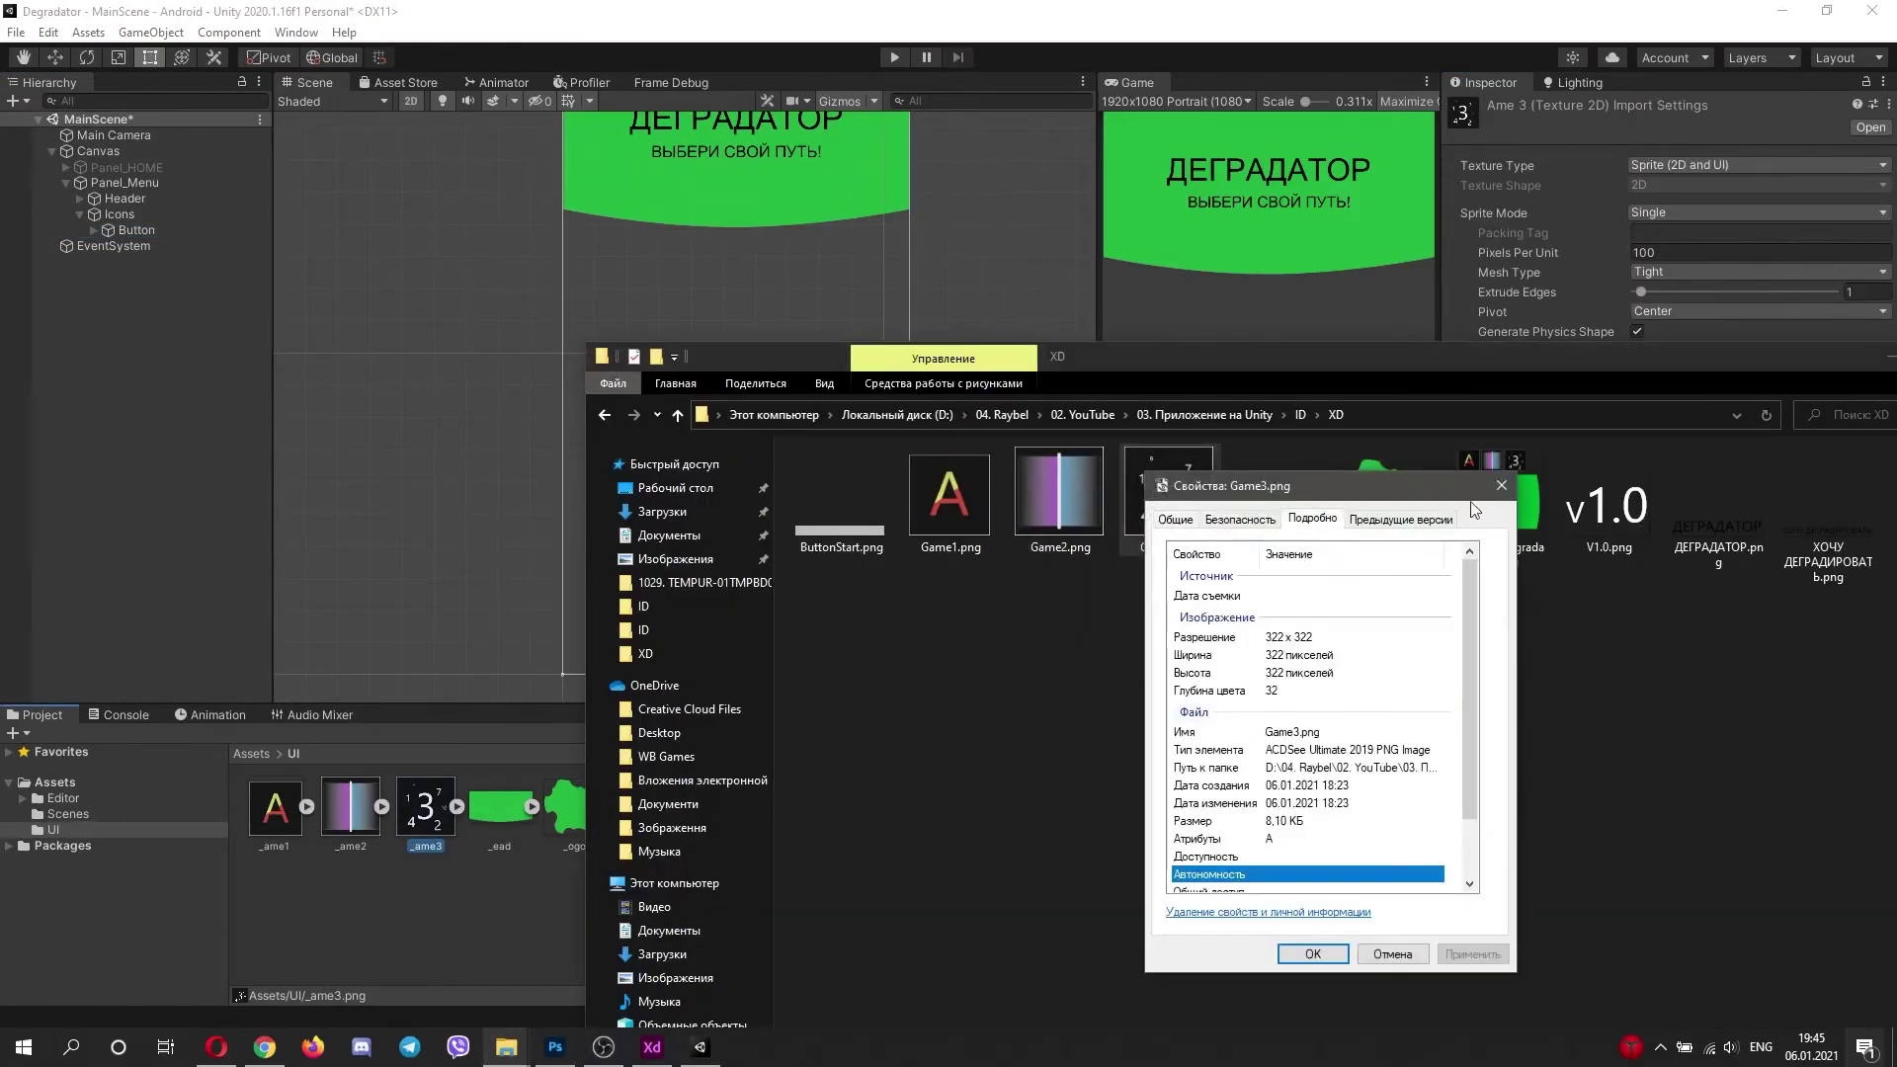
left_click(1508, 484)
left_click(524, 904)
Step: Set the button's width and height to 322 and place it at Pos X -336, Pos Y 507 just beneath the header
left_click(428, 810)
left_click(743, 447)
left_click(1663, 241)
type("322")
key("Tab")
type("322")
left_click_drag(768, 428, 658, 268)
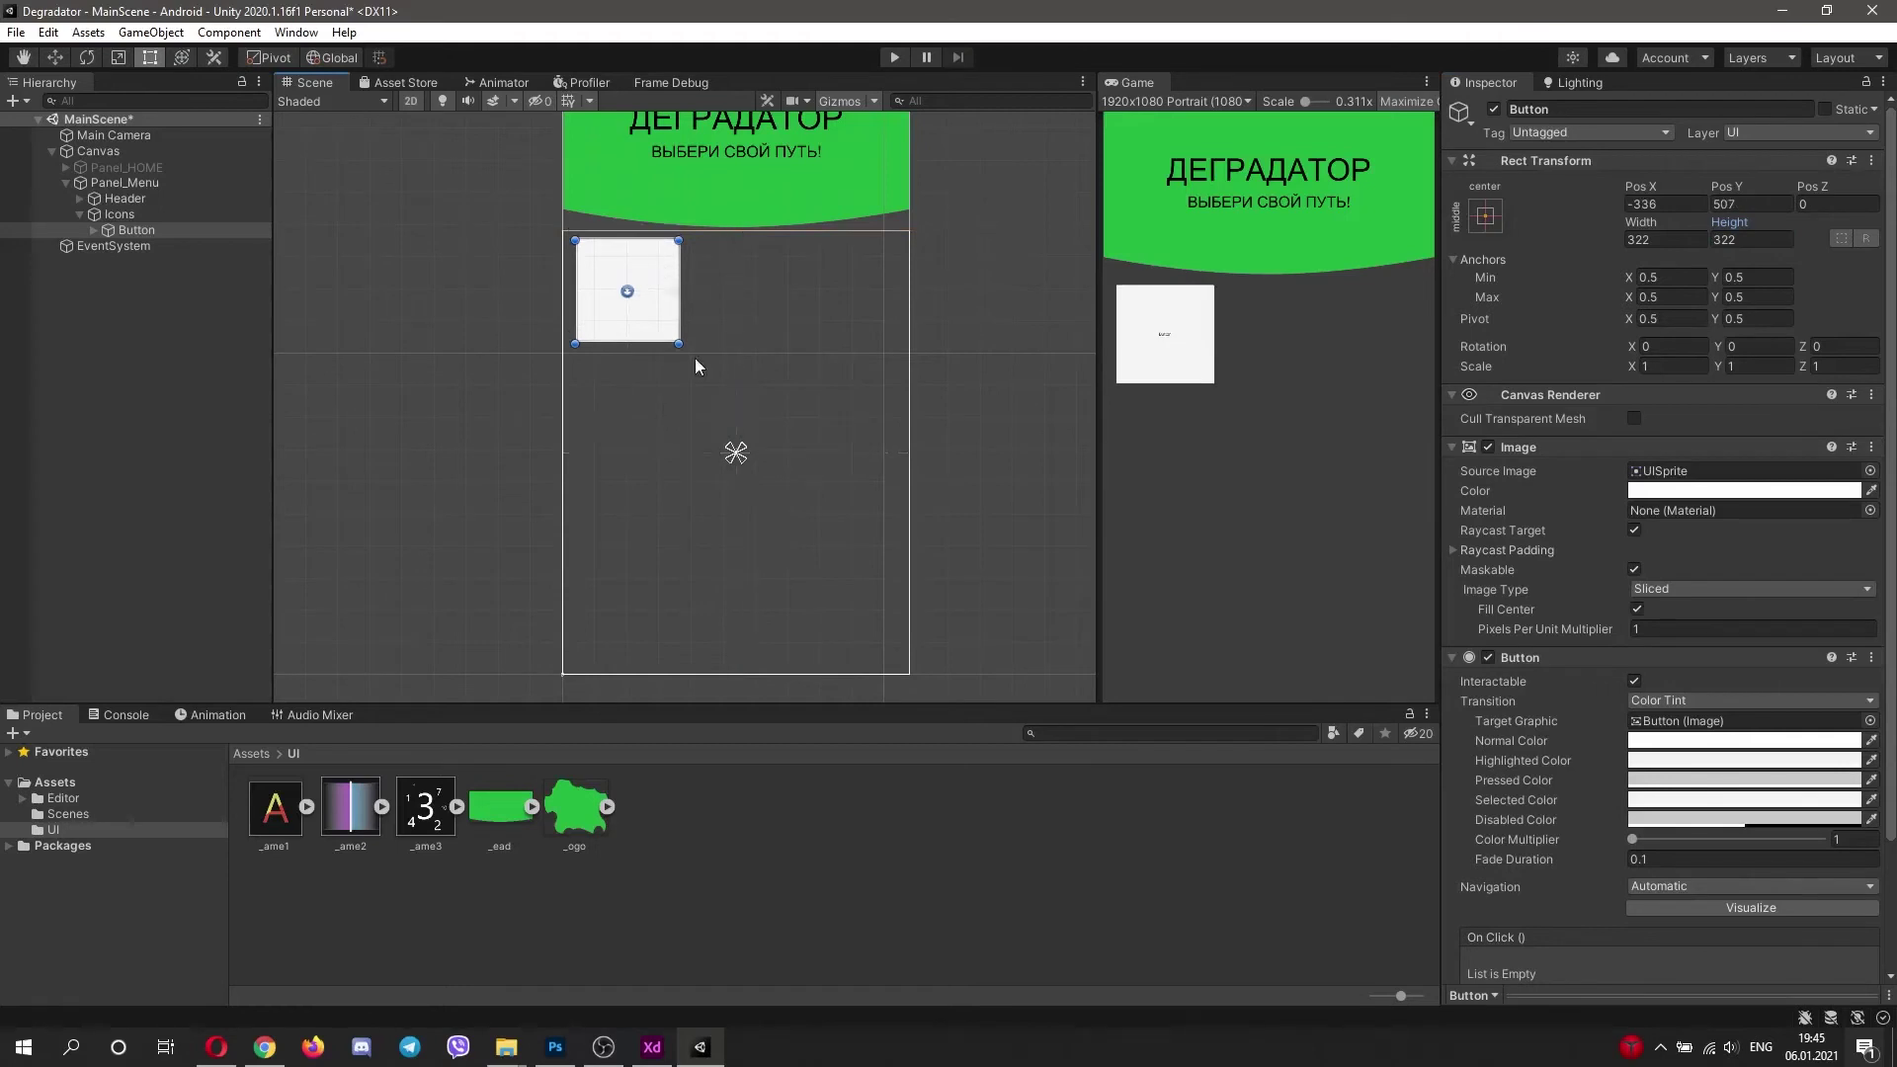
Step: Rename the button as btn_Game1 and give it the _ame1 sprite with Preserve Aspect enabled
left_click(154, 231)
type("btn_Game1")
key("Return")
left_click_drag(276, 808, 1744, 470)
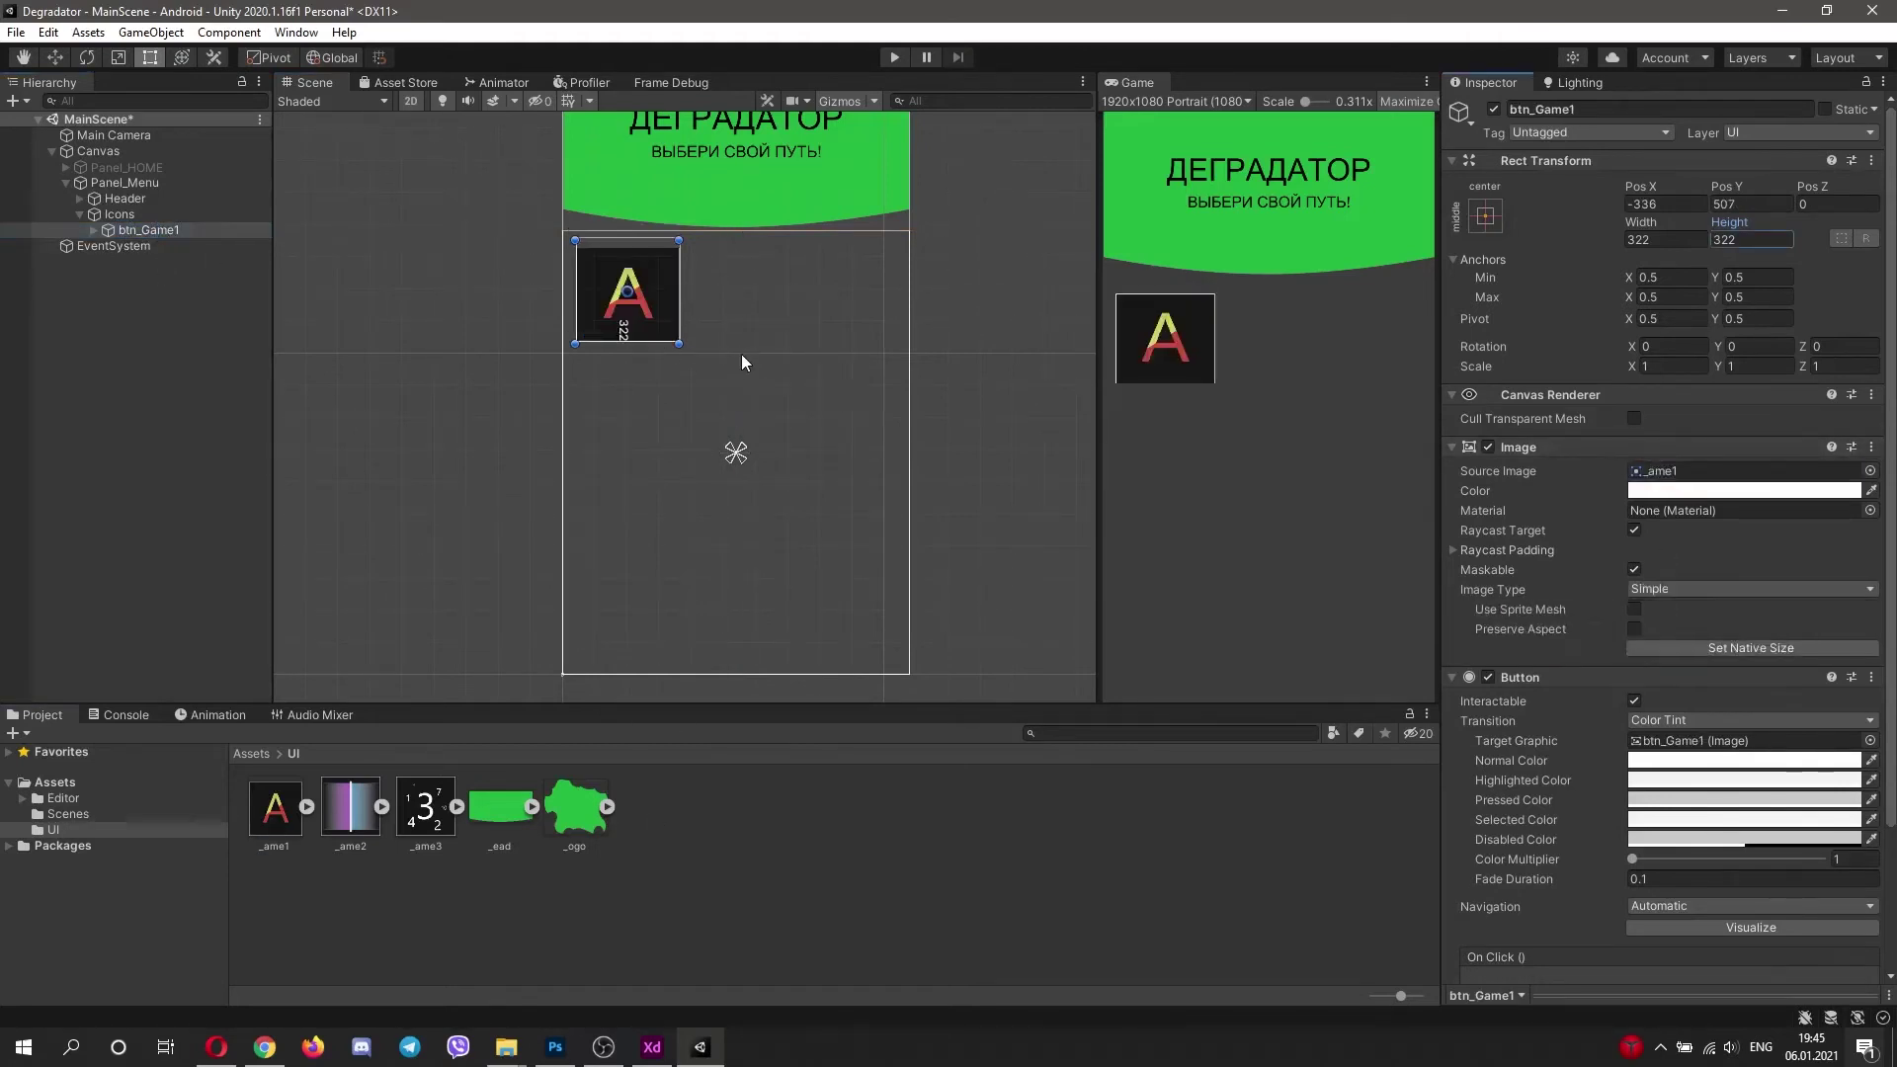
scroll(658, 334, "up", 2)
left_click(1632, 629)
Step: Examine the edges of btn_Game1's icon up close in the scene and inspect its child objects
scroll(696, 341, "up", 1)
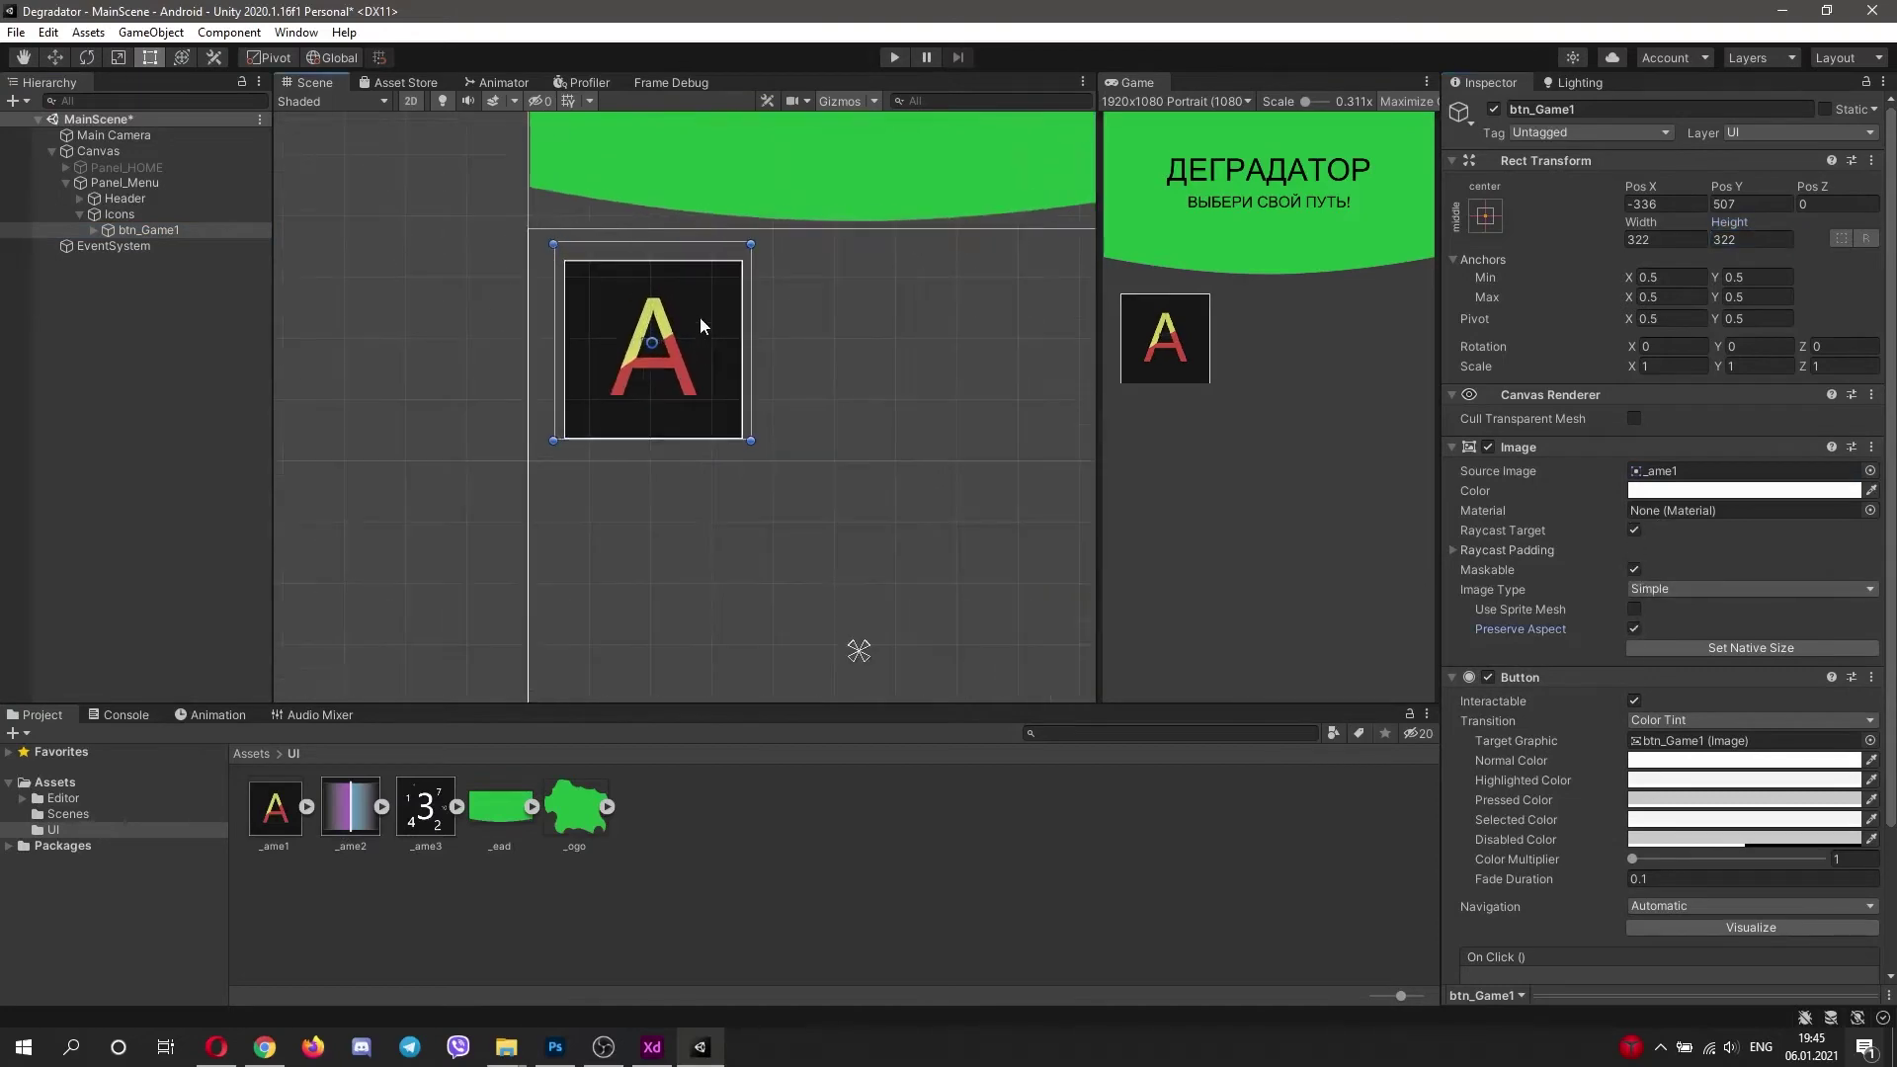
left_click(724, 264)
left_click(717, 276)
left_click(717, 276)
left_click(717, 276)
left_click(145, 231)
left_click(751, 293)
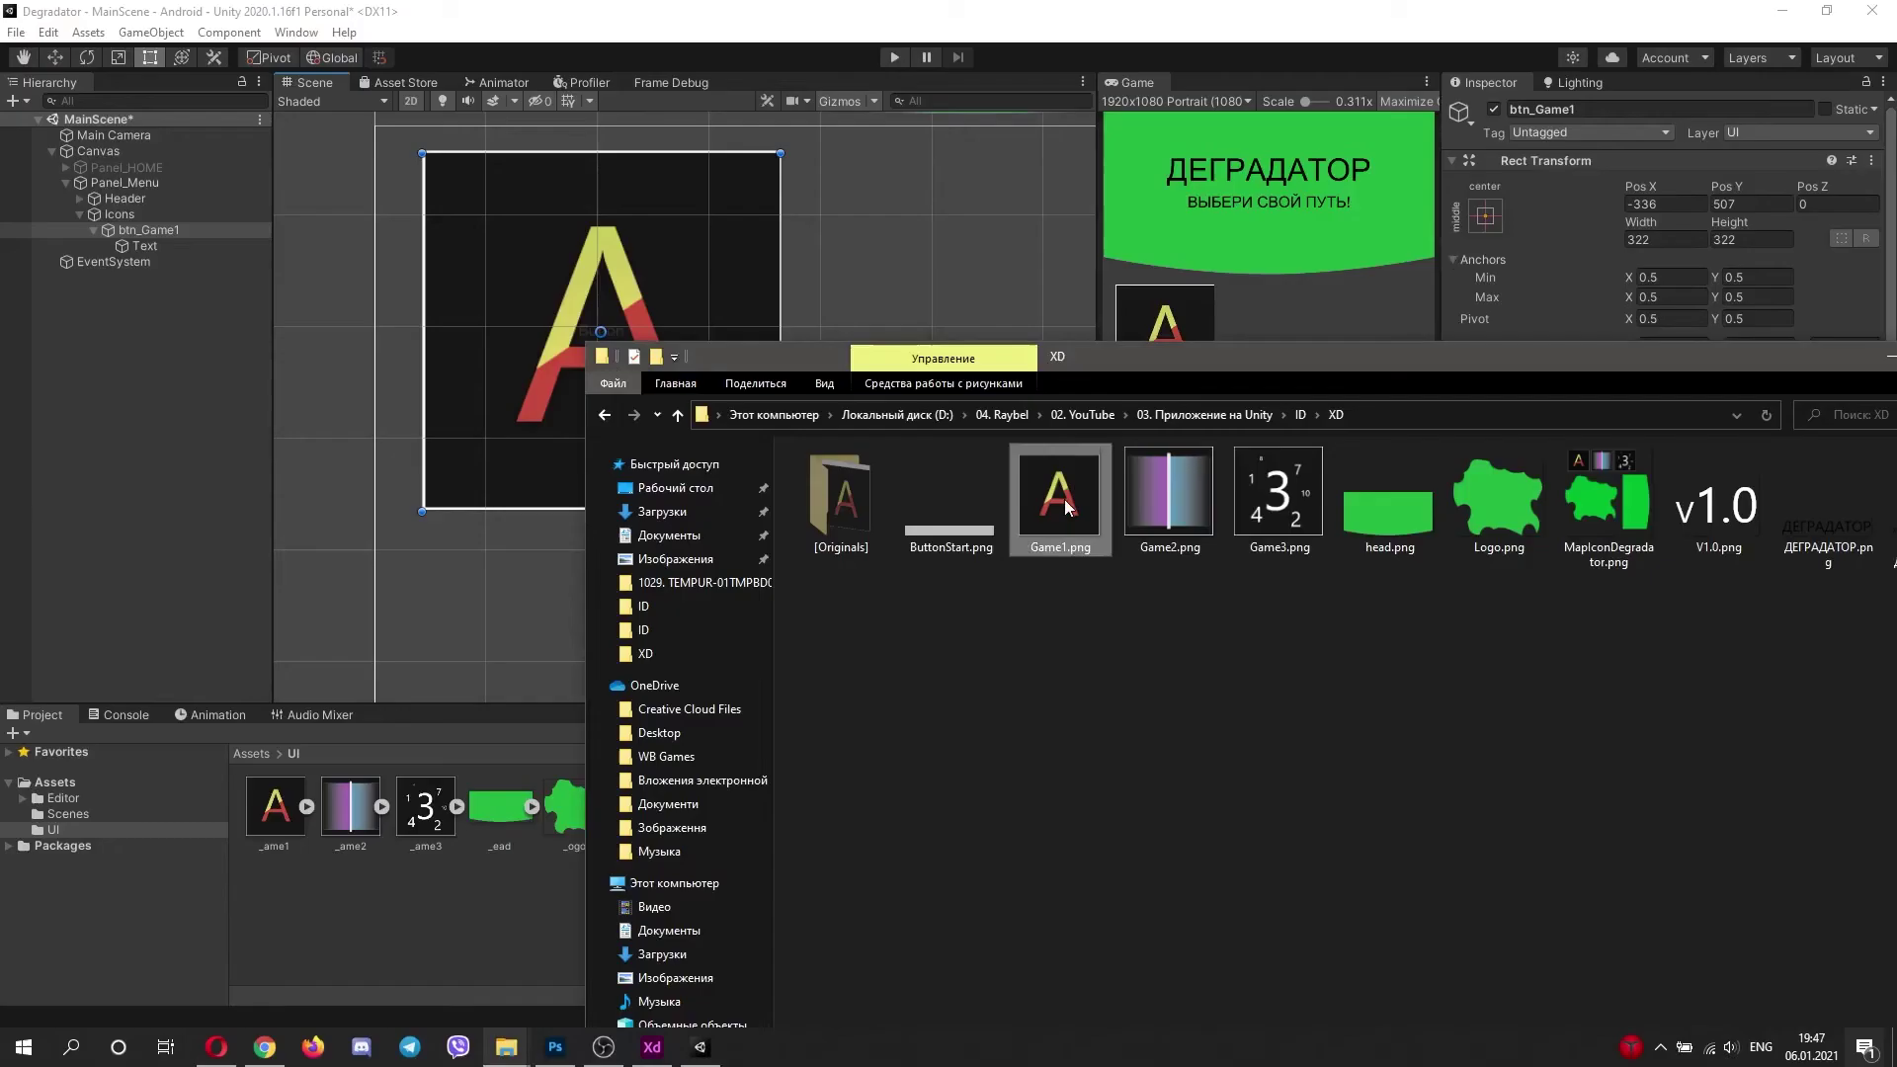
Step: Open Game1.png from the XD folder in Photos, adjust its crop frame and save a copy
right_click(1064, 489)
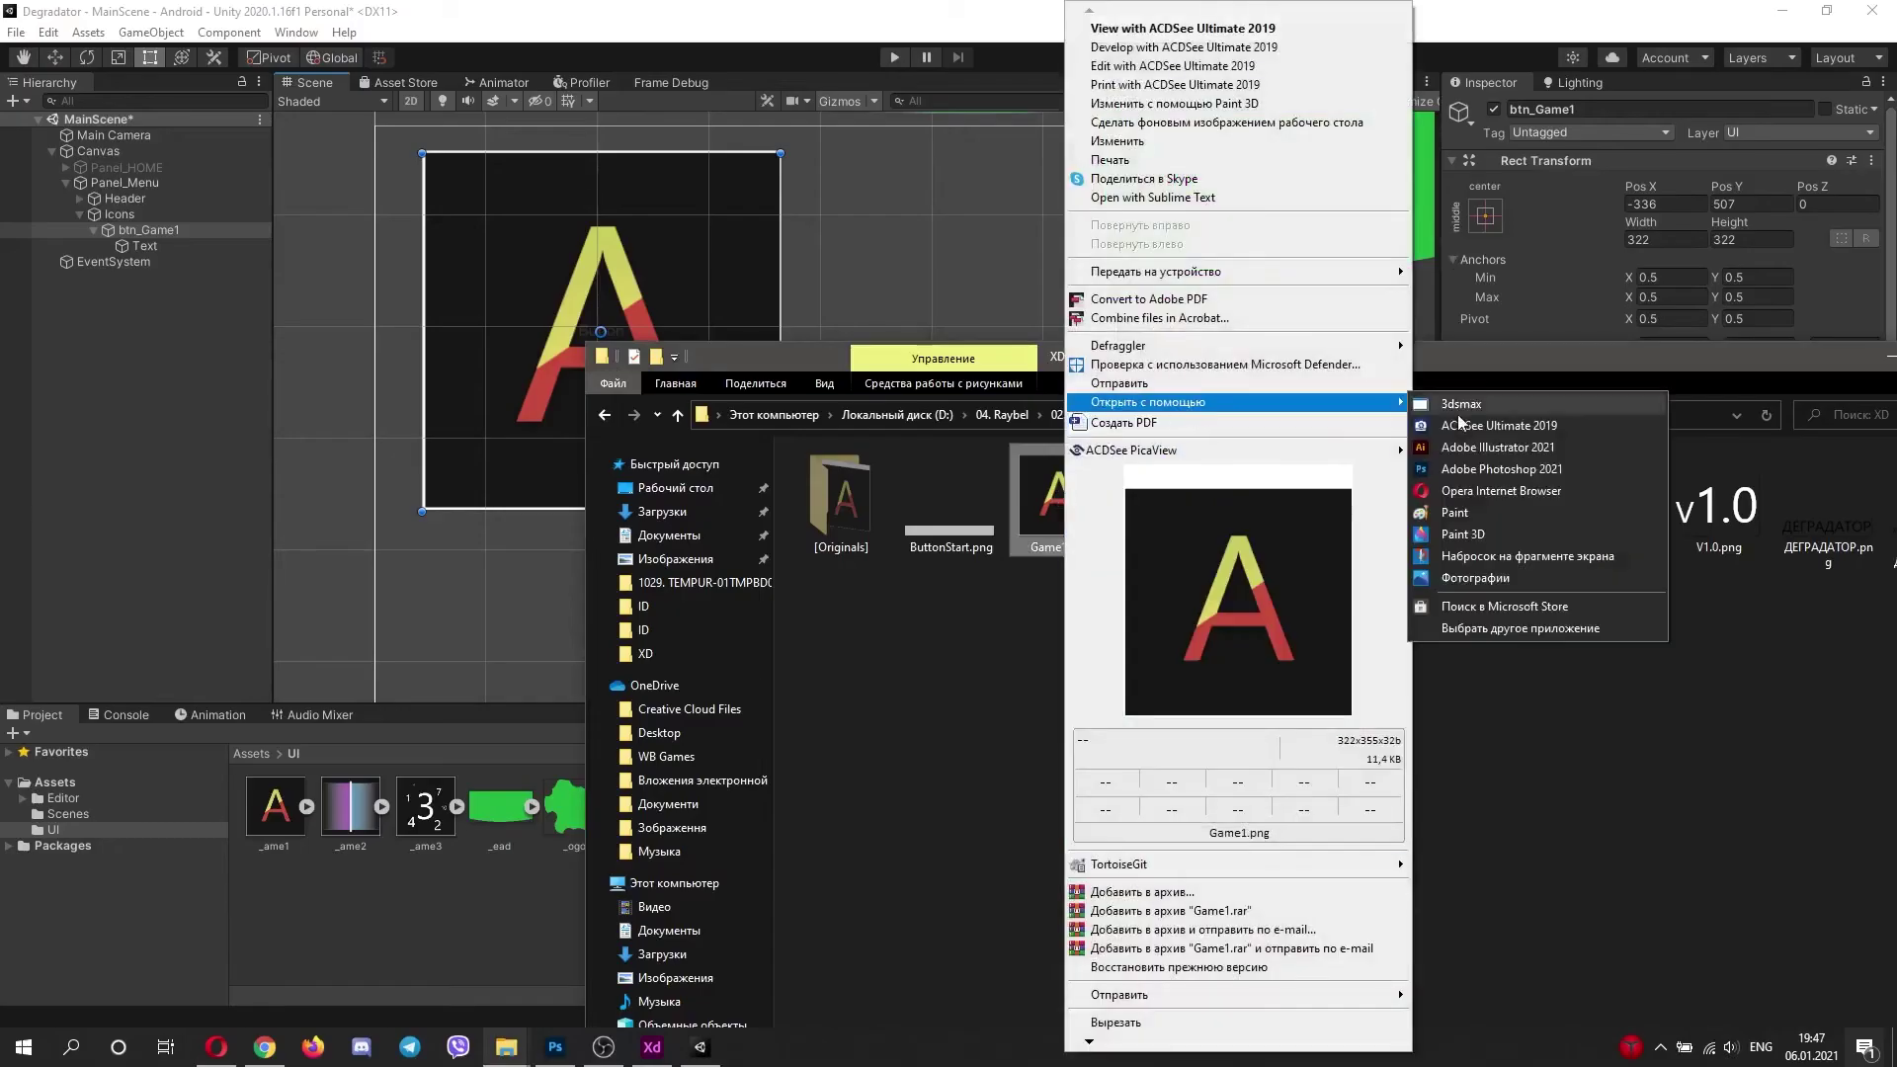
left_click(1472, 577)
left_click(1600, 51)
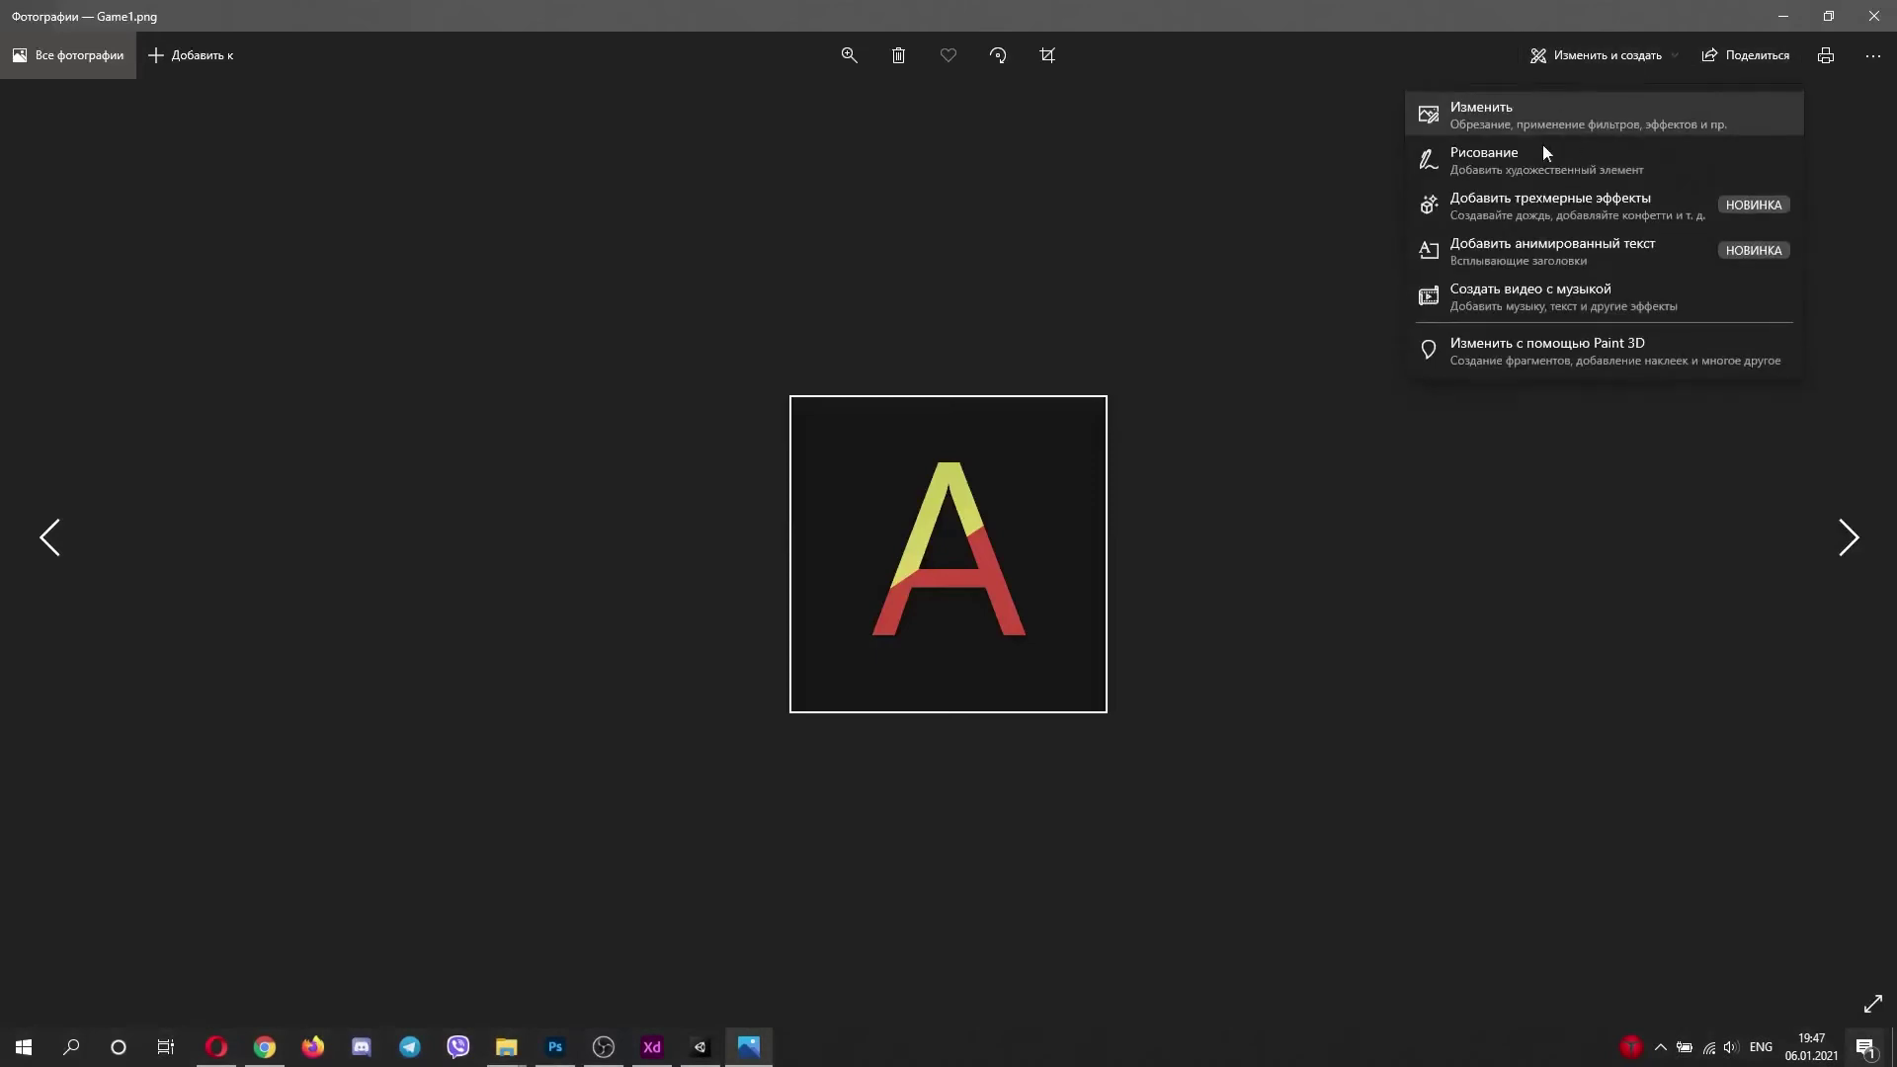
left_click(1561, 112)
left_click_drag(1199, 117, 1330, 115)
left_click(1738, 985)
left_click(1655, 983)
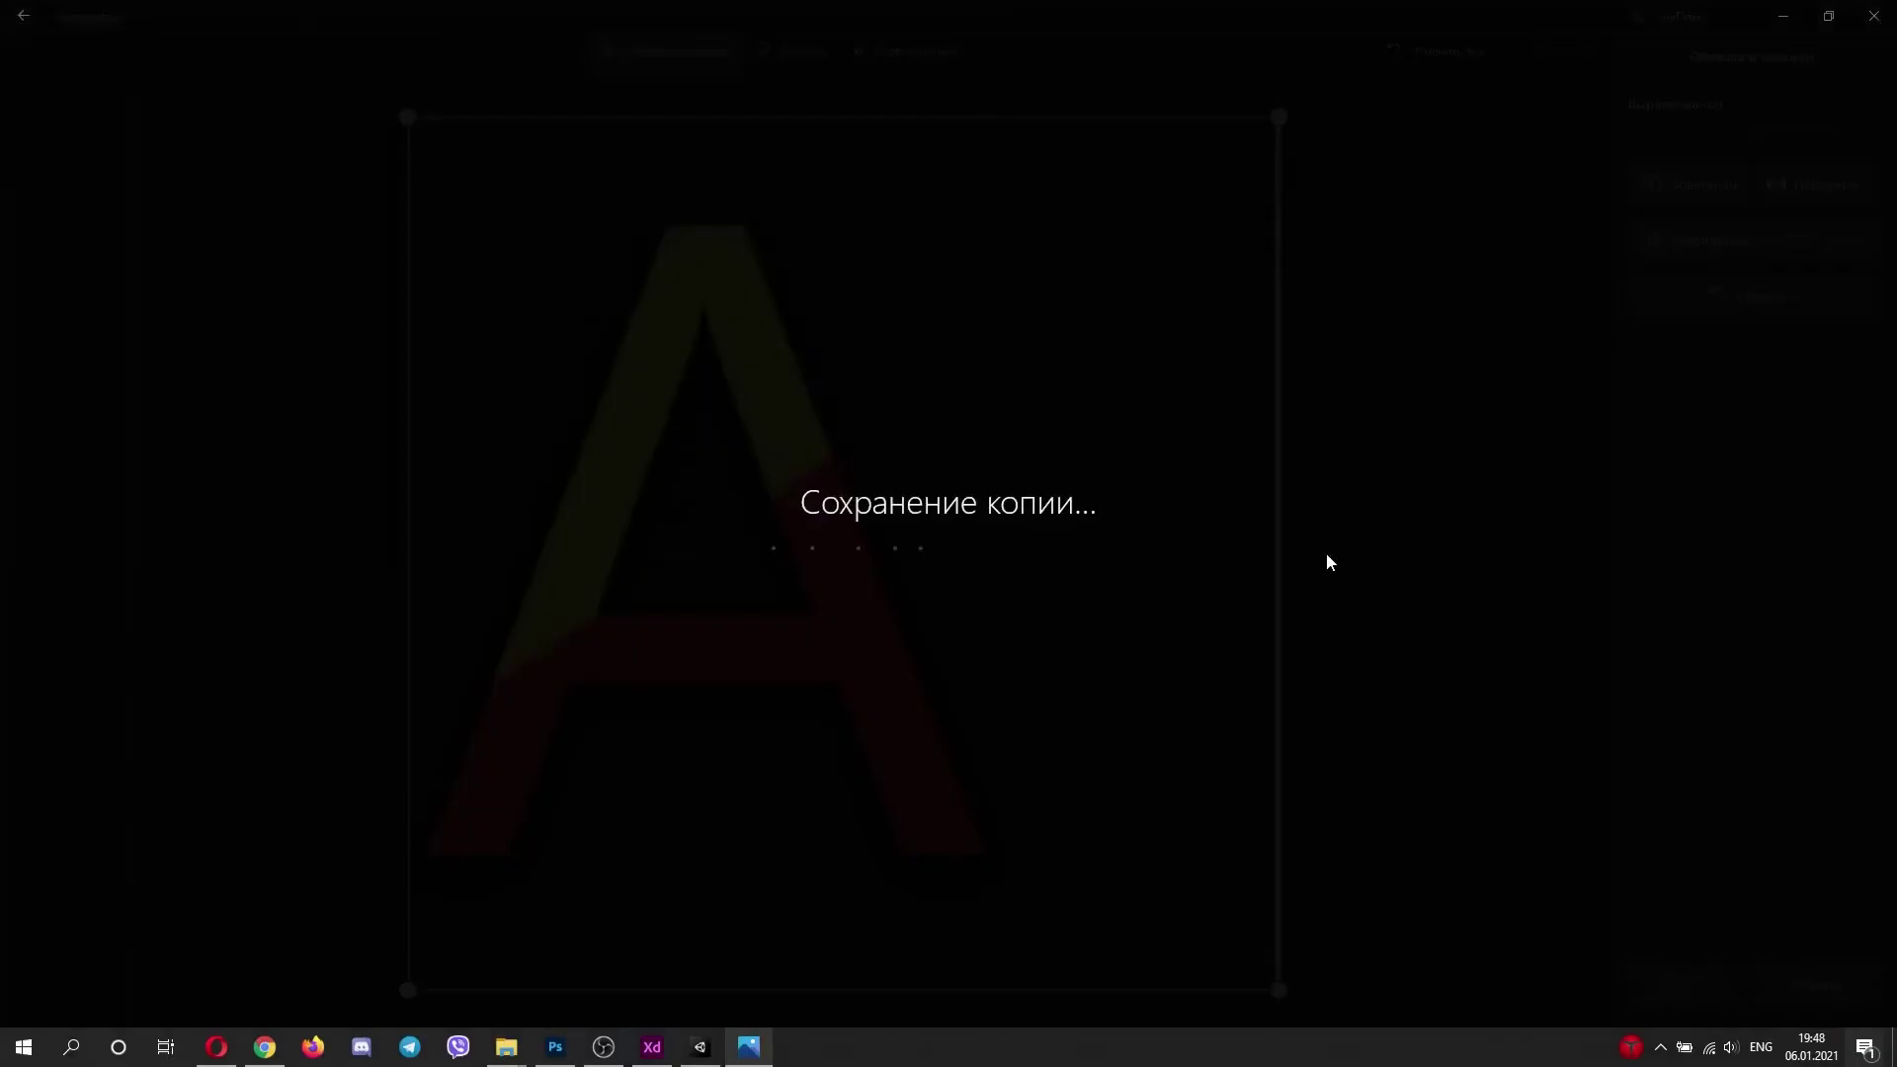
Step: Close Photos, bring the edited Game1 image into Unity's UI assets folder and delete the old version
left_click(1872, 16)
left_click_drag(1031, 484, 370, 893)
left_click(279, 820)
key("Delete")
left_click(1014, 565)
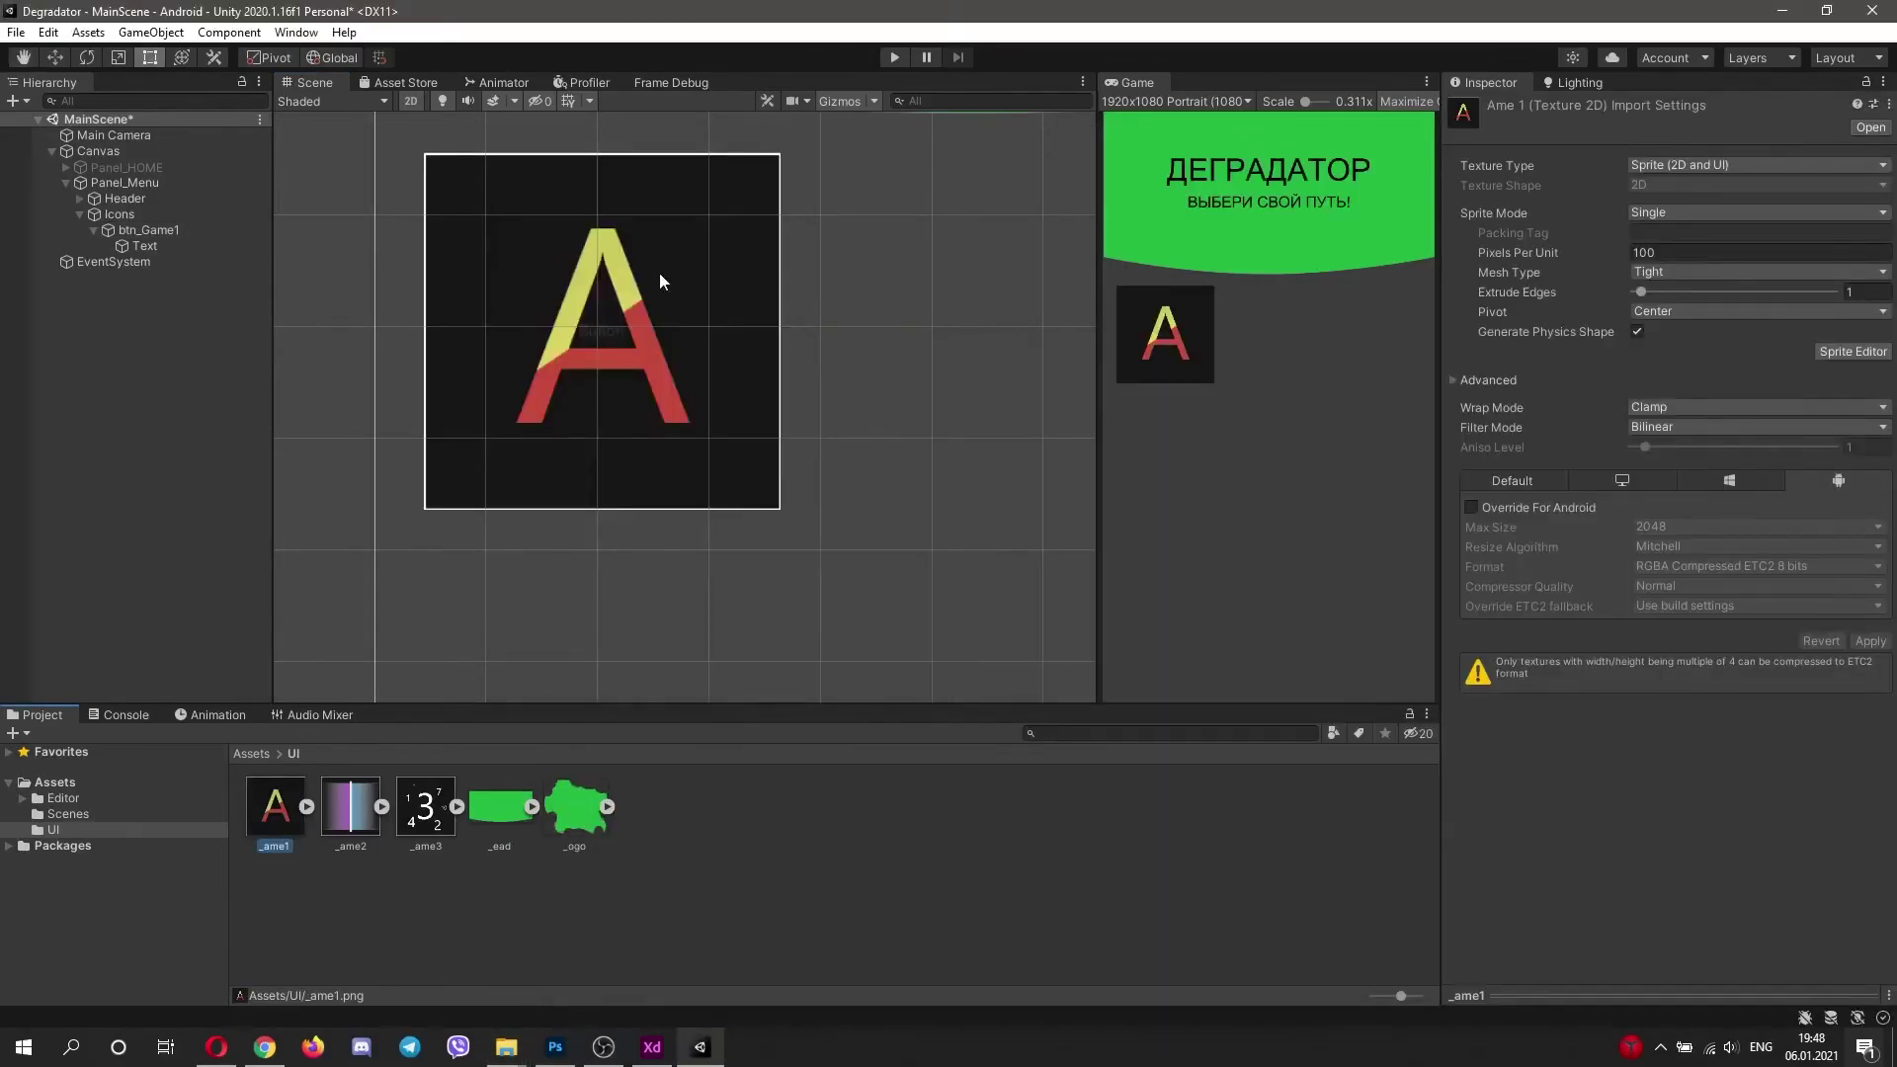
Step: Examine the edges of btn_Game1's updated icon up close in the scene
scroll(660, 282, "down", 1)
left_click(660, 282)
scroll(1203, 330, "up", 3)
scroll(1203, 330, "down", 3)
left_click(757, 304)
left_click(757, 304)
scroll(757, 304, "down", 5)
middle_click_drag(756, 304, 707, 365)
Step: Delete btn_Game1's Text child and duplicate the button as btn_Game2
left_click(132, 249)
key("Delete")
left_click(134, 232)
key("ctrl+d")
left_click(215, 246)
key("BackSpace")
key("BackSpace")
key("BackSpace")
key("BackSpace")
key("BackSpace")
type("2")
key("Return")
Step: Place btn_Game2 beside btn_Game1 and add a third copy named btn_Game3 at Pos X 340 in the same row
left_click_drag(523, 262, 1153, 274)
key("ctrl+d")
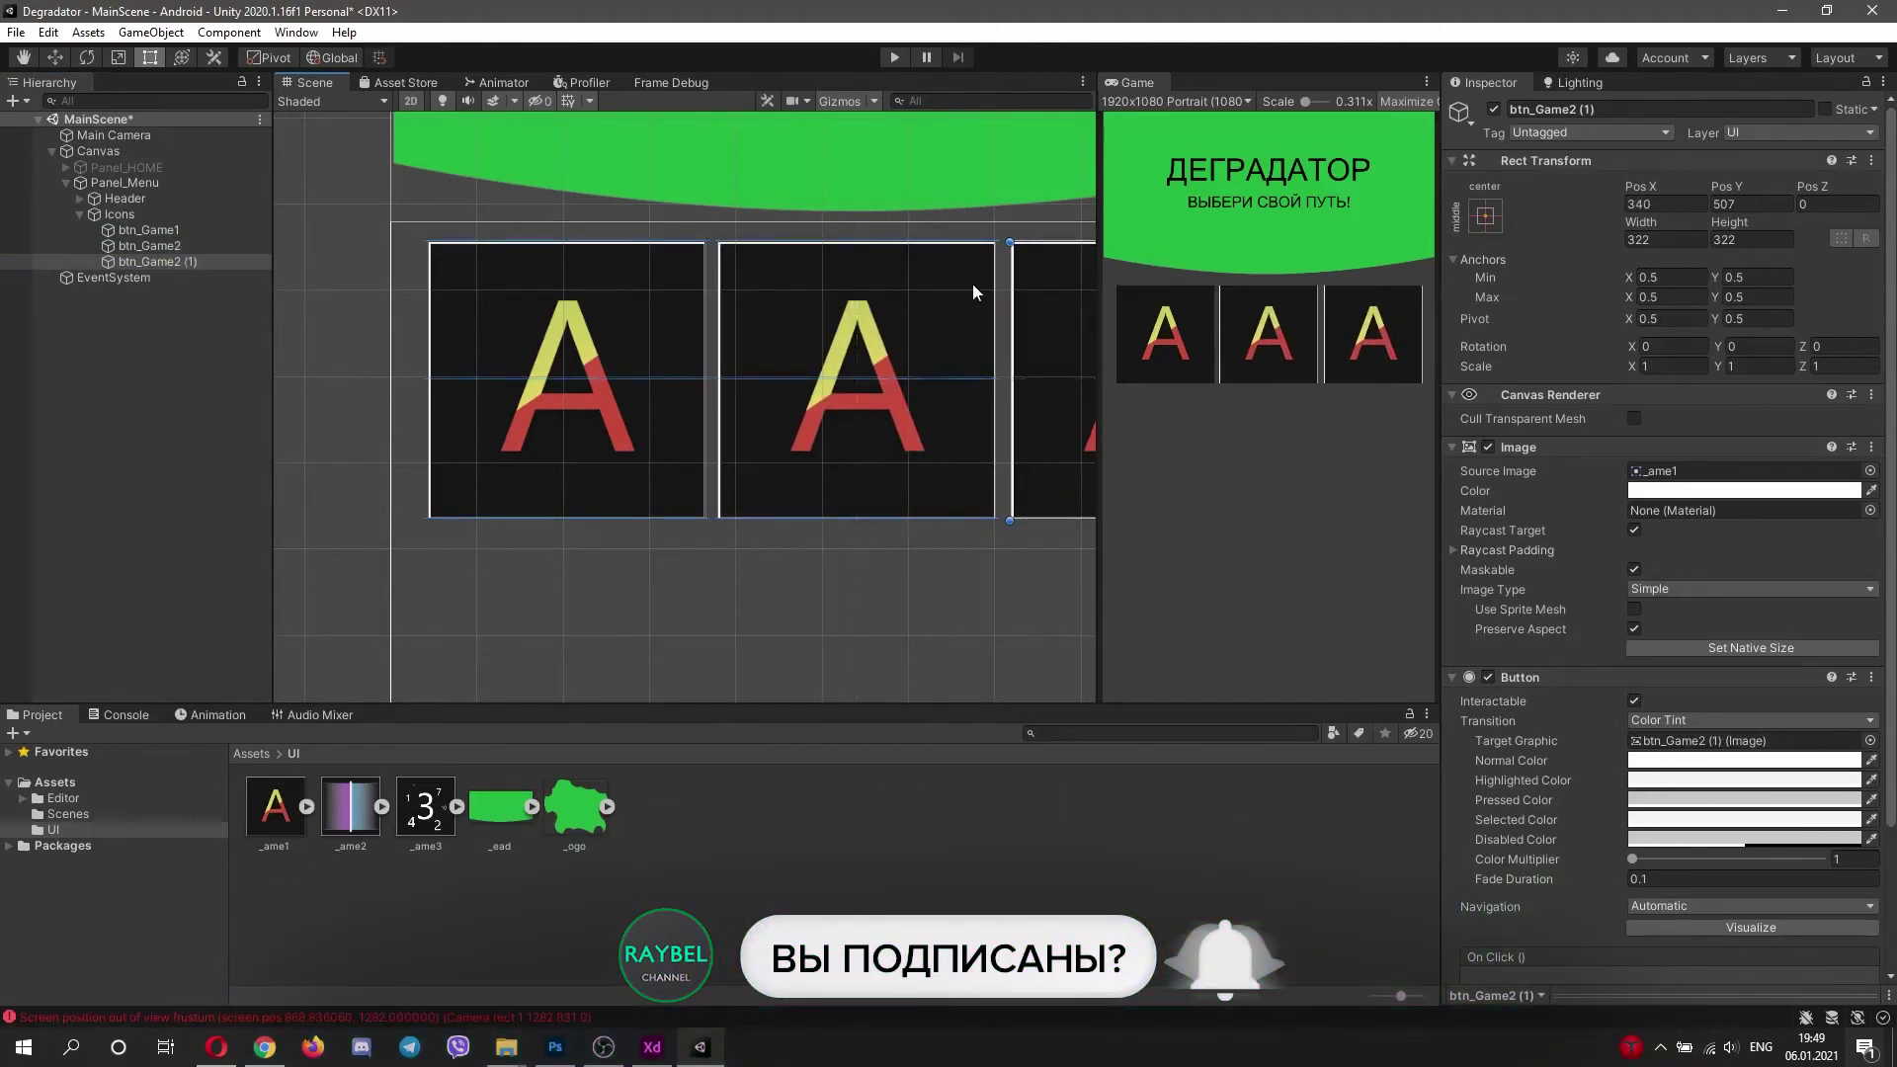
left_click(173, 261)
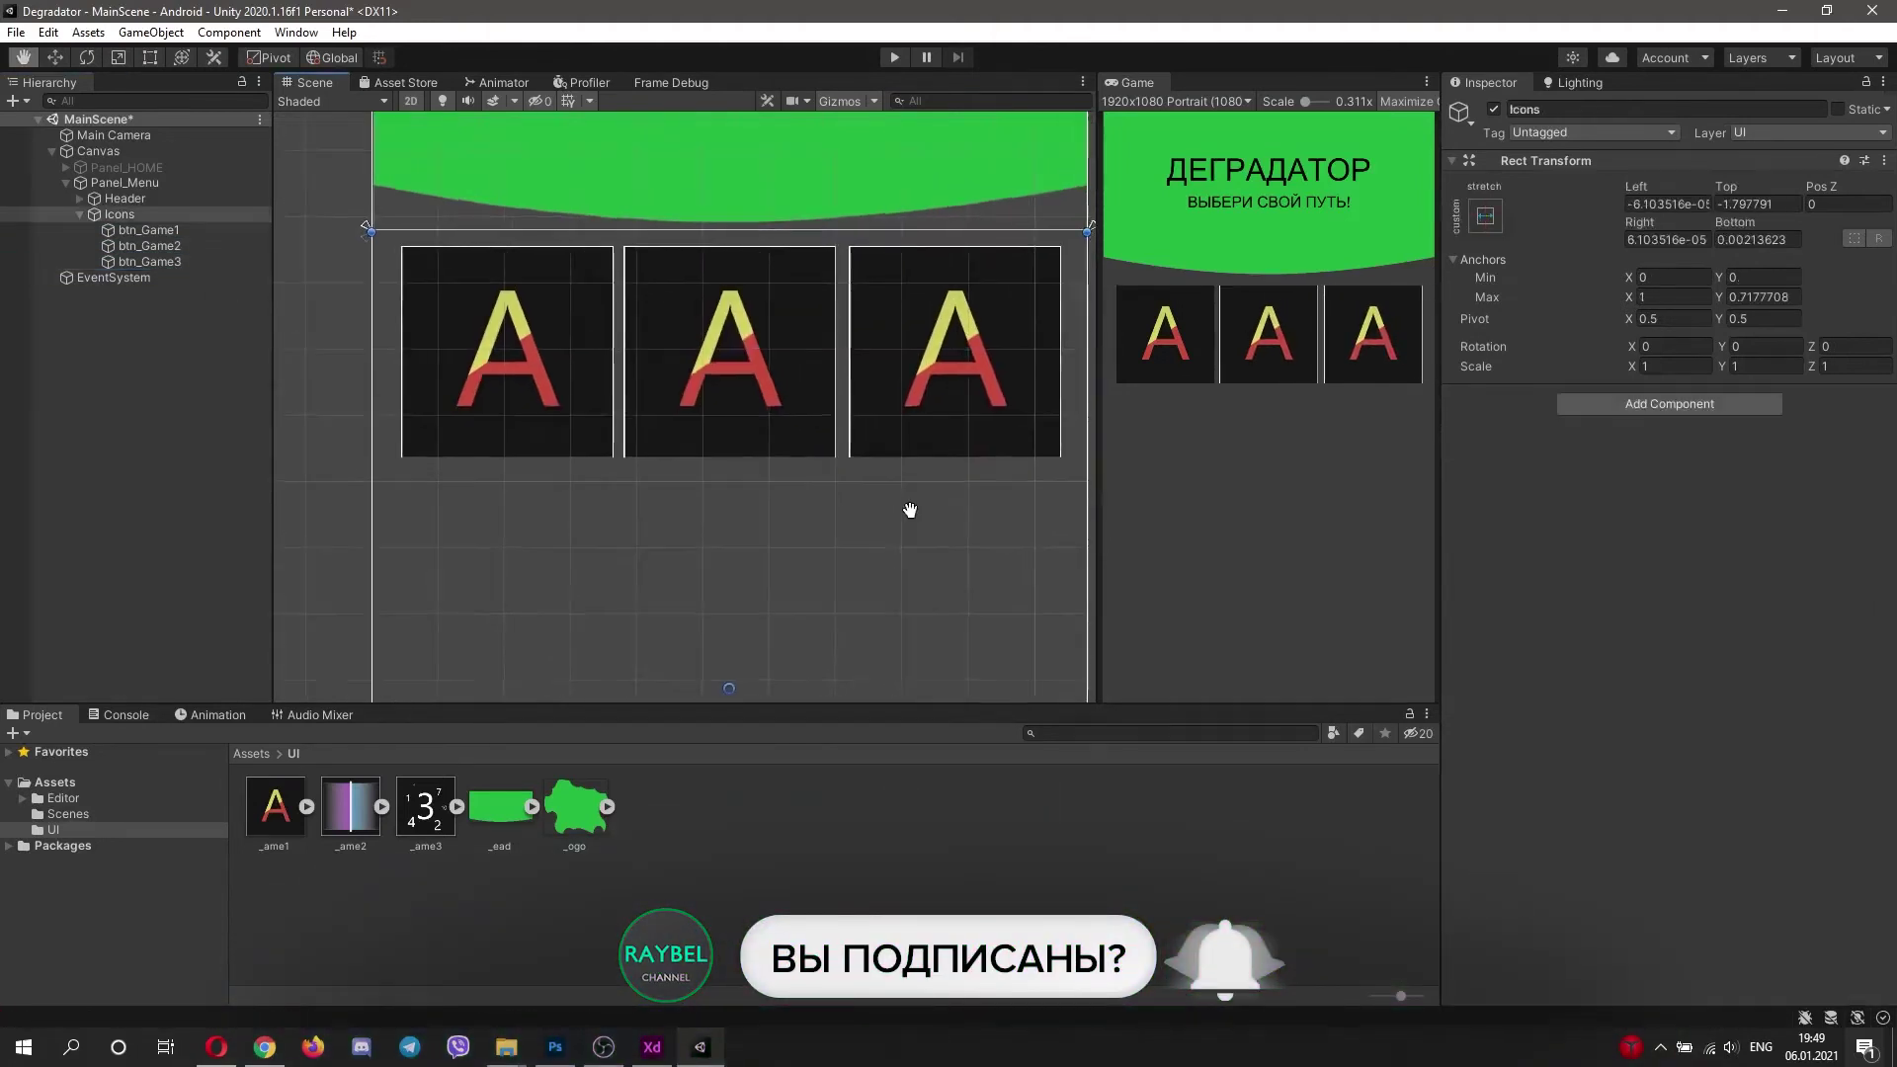
Step: Assign the _ame2 sprite to btn_Game2 and the _ame3 sprite to btn_Game3
middle_click_drag(909, 510, 925, 530)
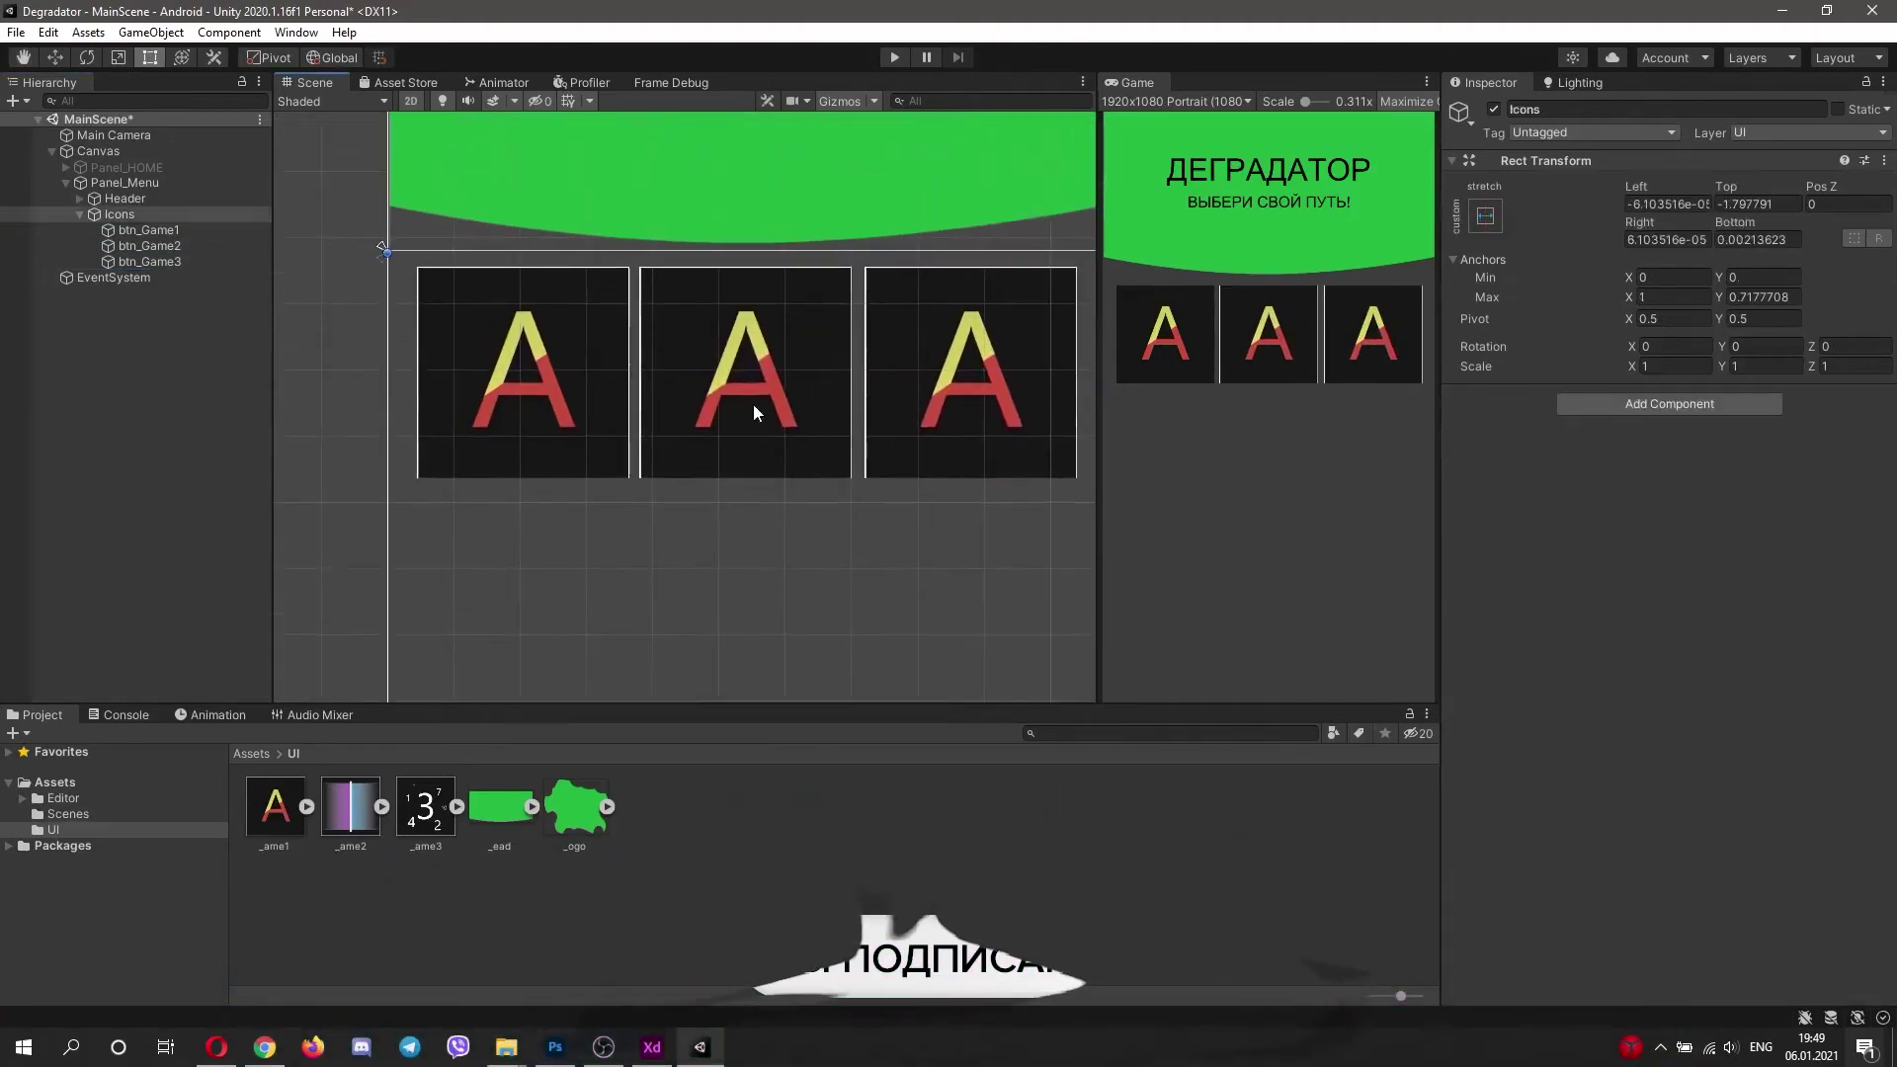
left_click(770, 440)
left_click_drag(356, 810, 1669, 473)
left_click(978, 425)
left_click_drag(421, 818, 1669, 472)
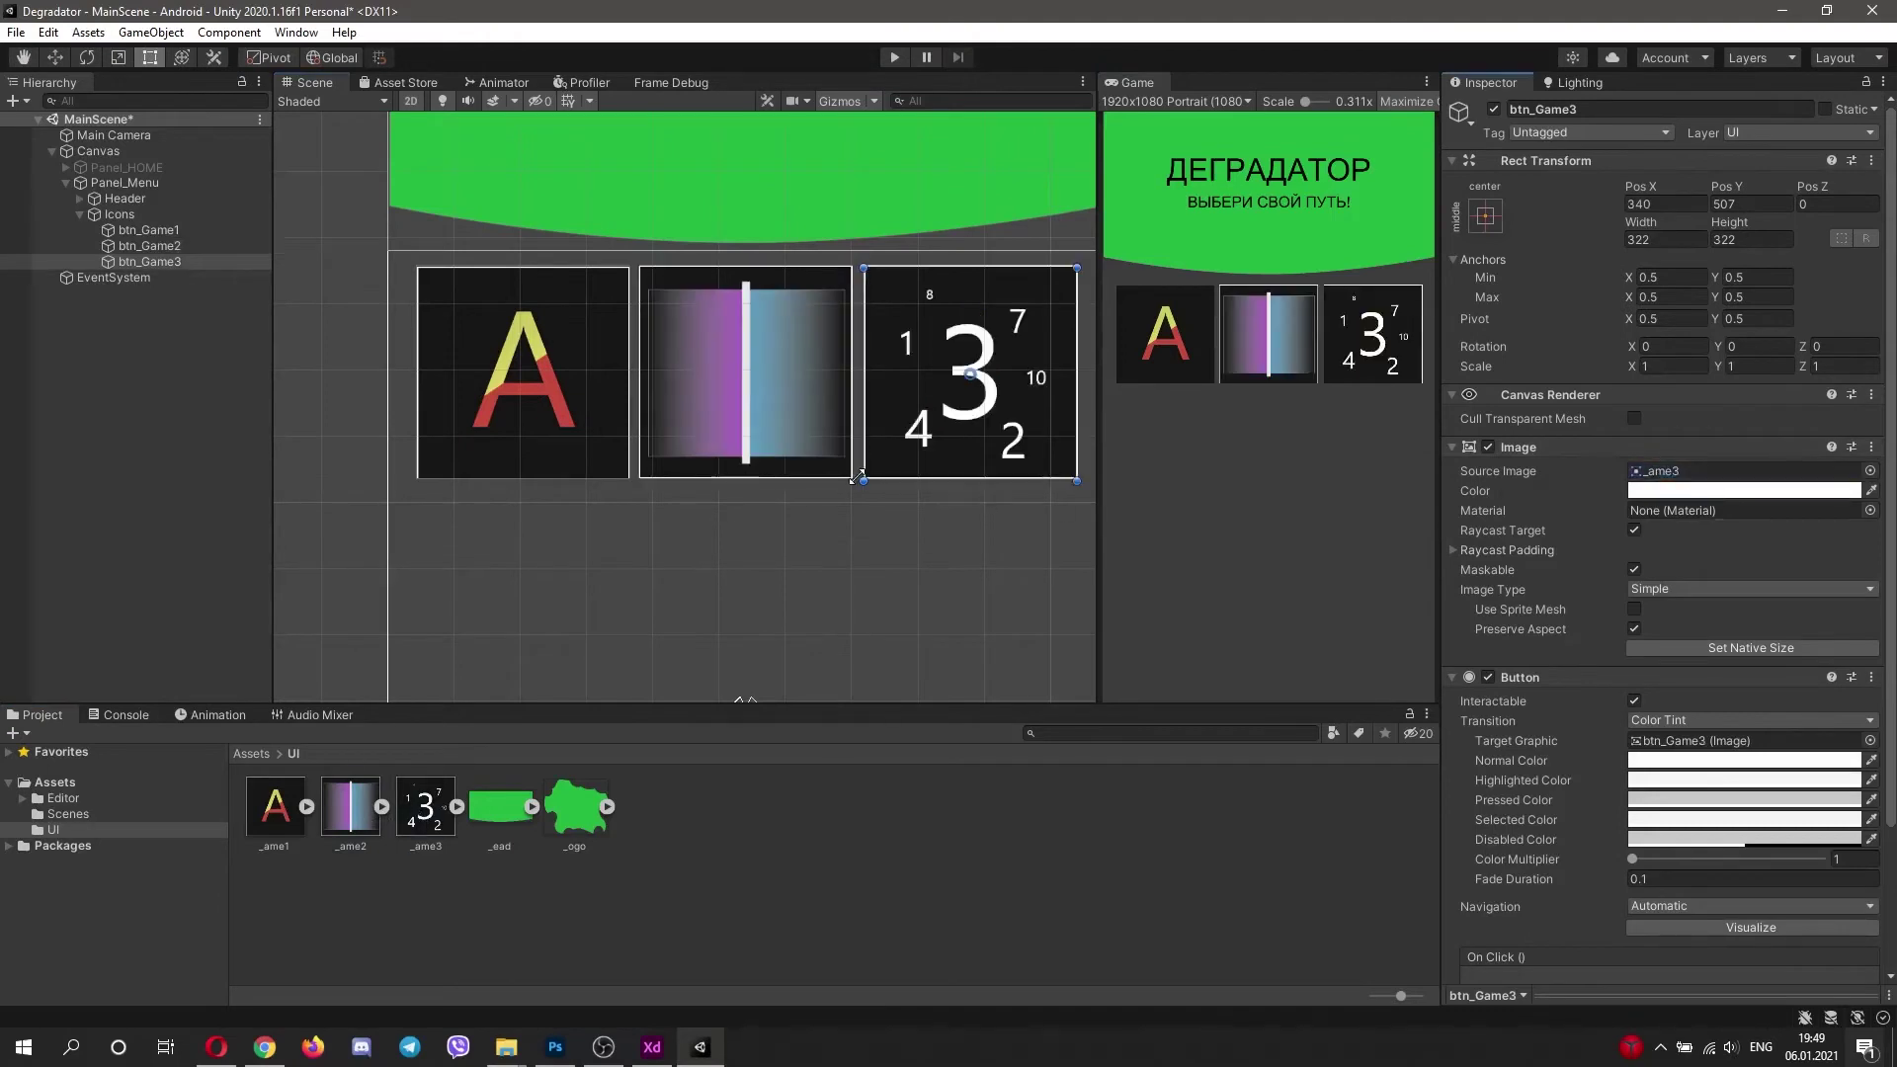
Step: Duplicate btn_Game3 and rename the copy as btn_GameCS
middle_click_drag(965, 494, 957, 439)
left_click(150, 264)
key("ctrl+d")
left_click(175, 277)
left_click_drag(174, 278, 226, 278)
key("BackSpace")
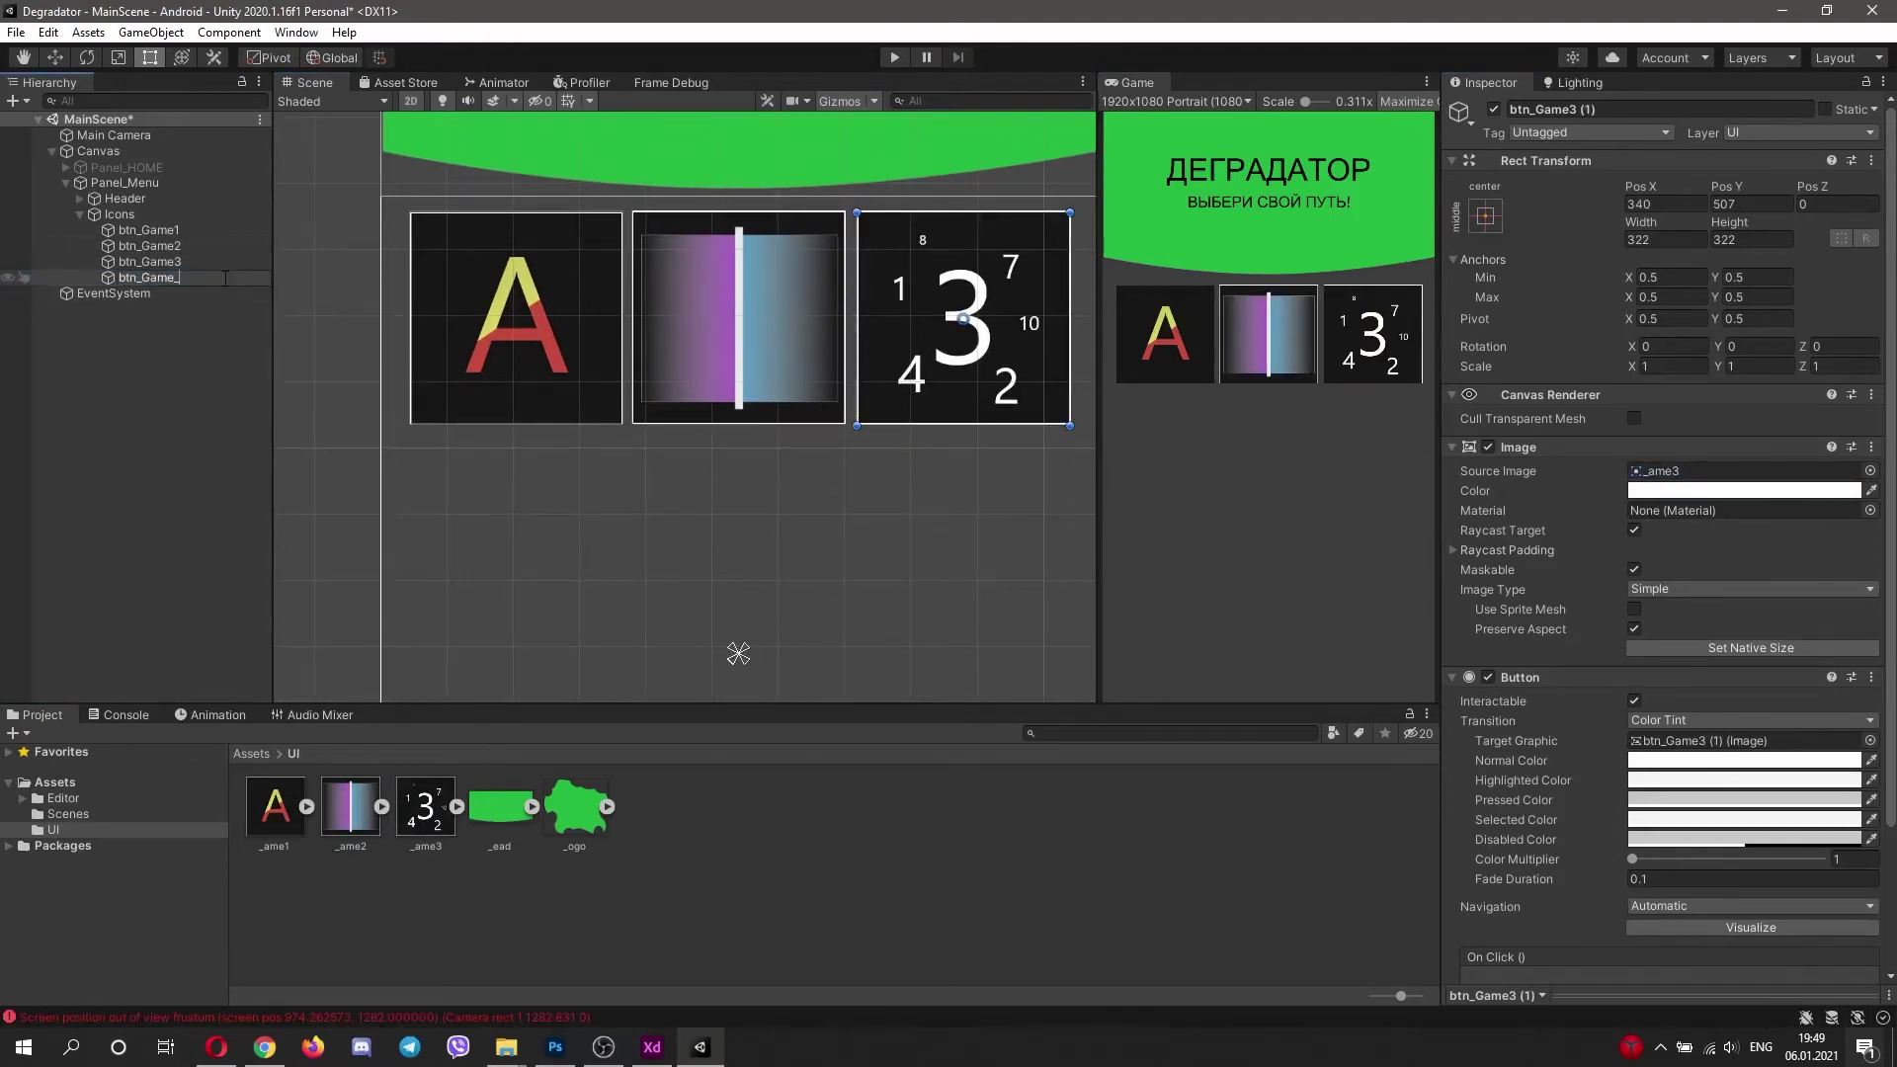
key("Return")
Step: Place btn_GameCS directly beneath btn_Game1 at Pos X -336, Pos Y 168
left_click_drag(894, 252, 454, 474)
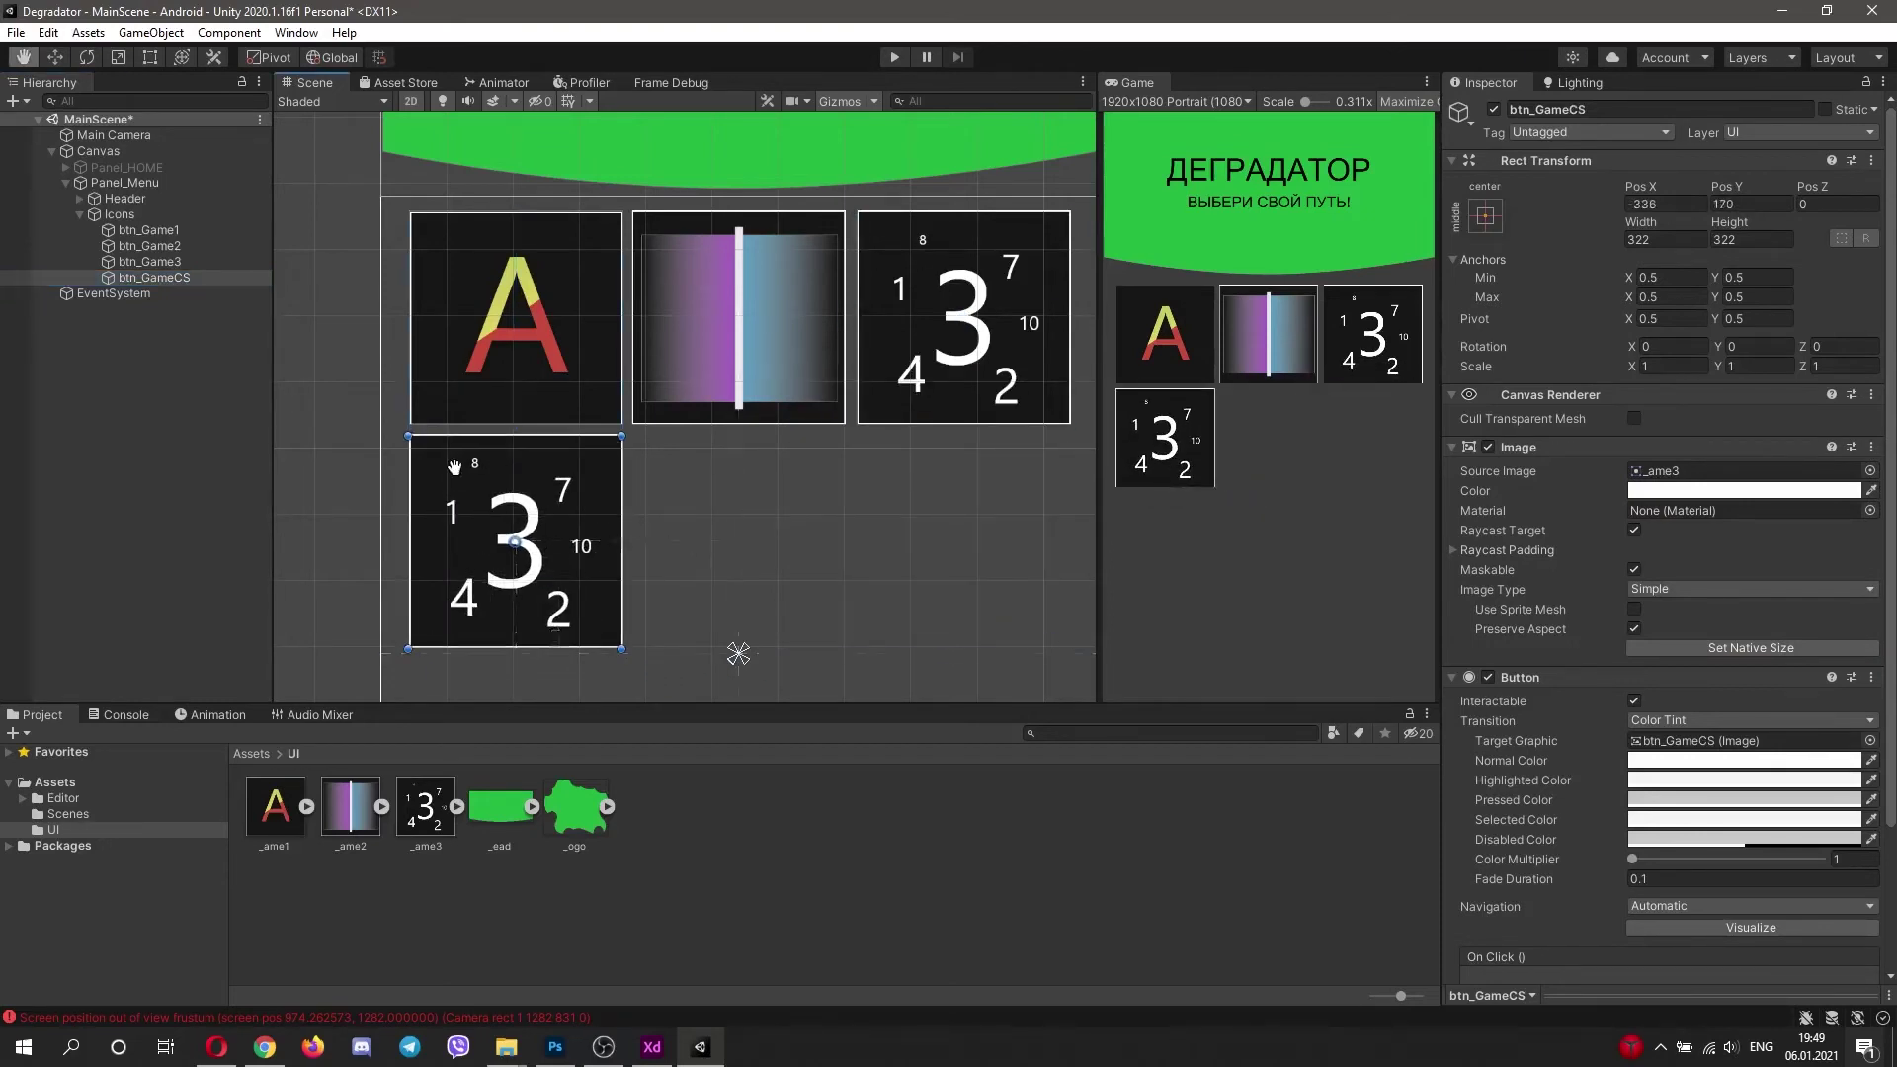
scroll(494, 479, "up", 8)
left_click(630, 476)
scroll(633, 476, "down", 6)
middle_click_drag(632, 474, 763, 405)
Step: Remove btn_GameCS's source image and make its image colour a flat medium grey
left_click(154, 278)
left_click(1661, 490)
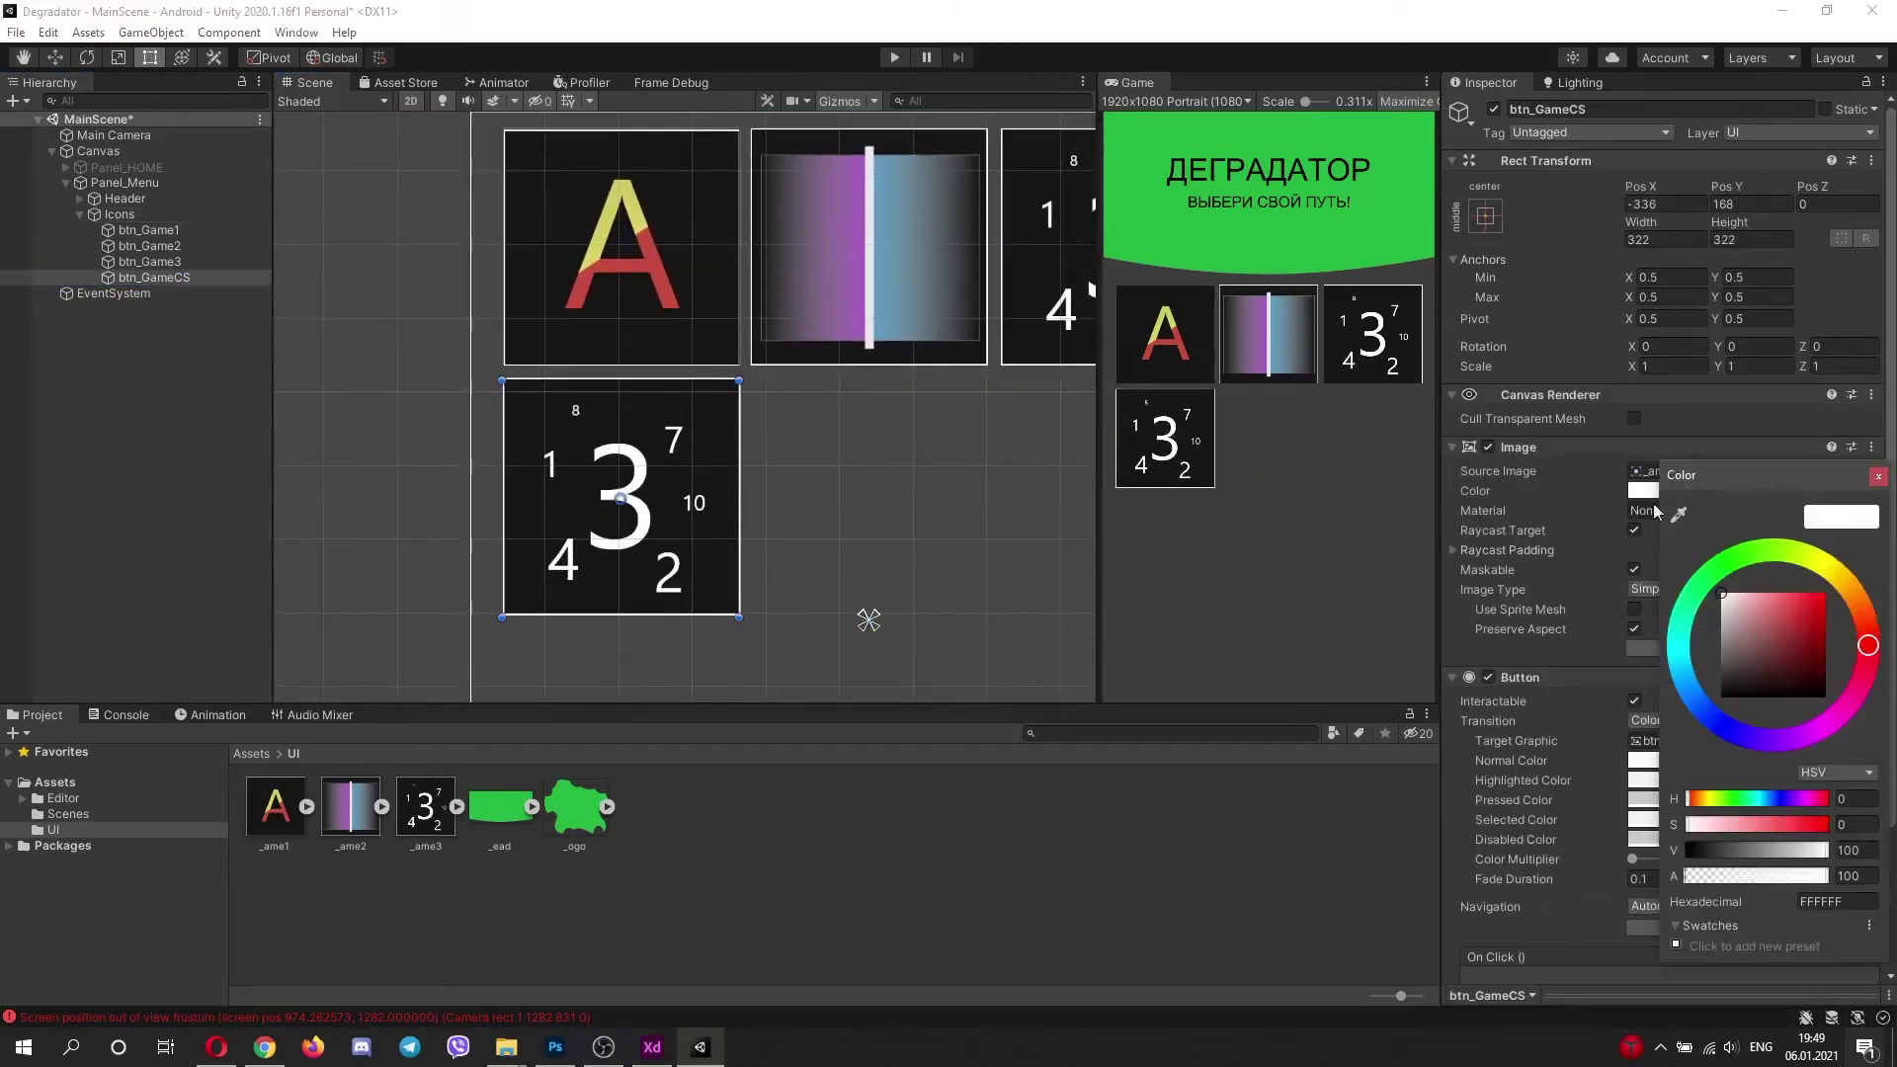
left_click(1706, 640)
left_click(1562, 476)
left_click(1869, 470)
left_click(784, 419)
left_click(1878, 318)
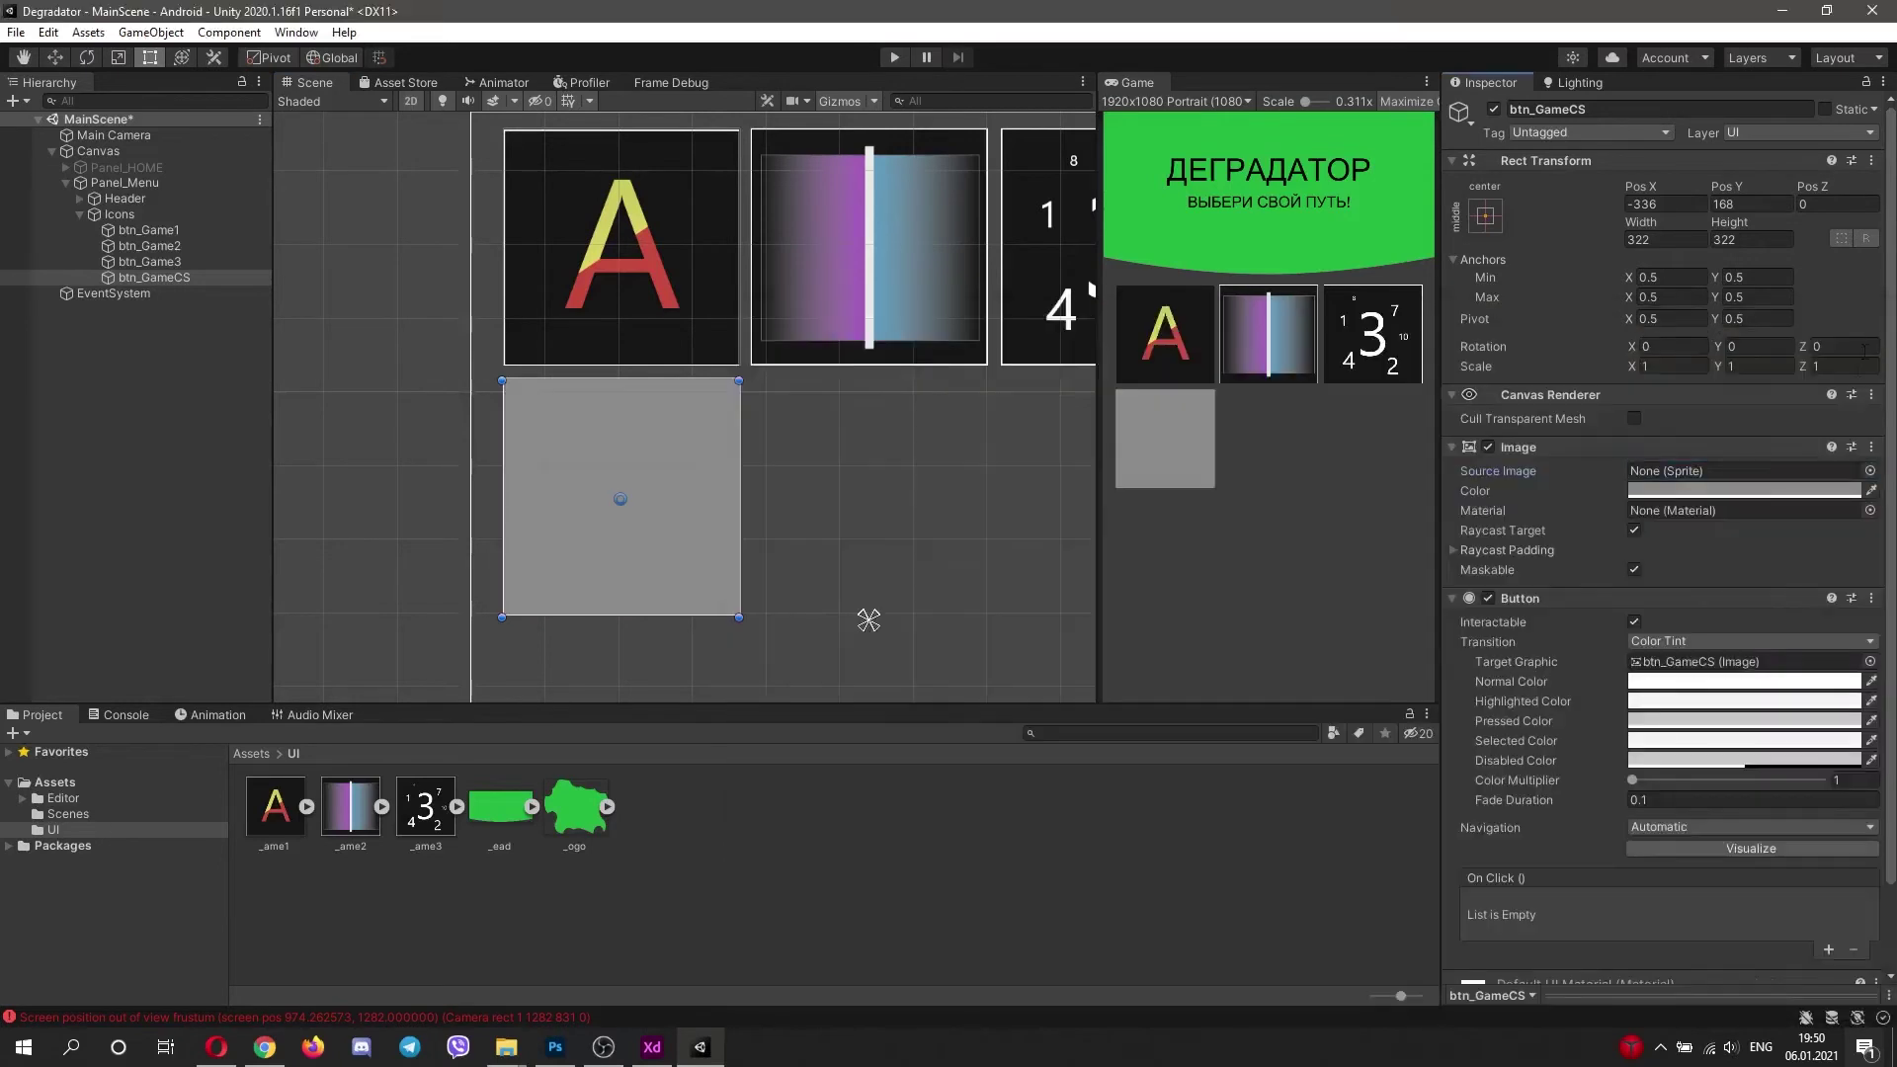
left_click(1679, 492)
left_click_drag(1723, 651, 1702, 656)
left_click(1879, 484)
right_click(118, 276)
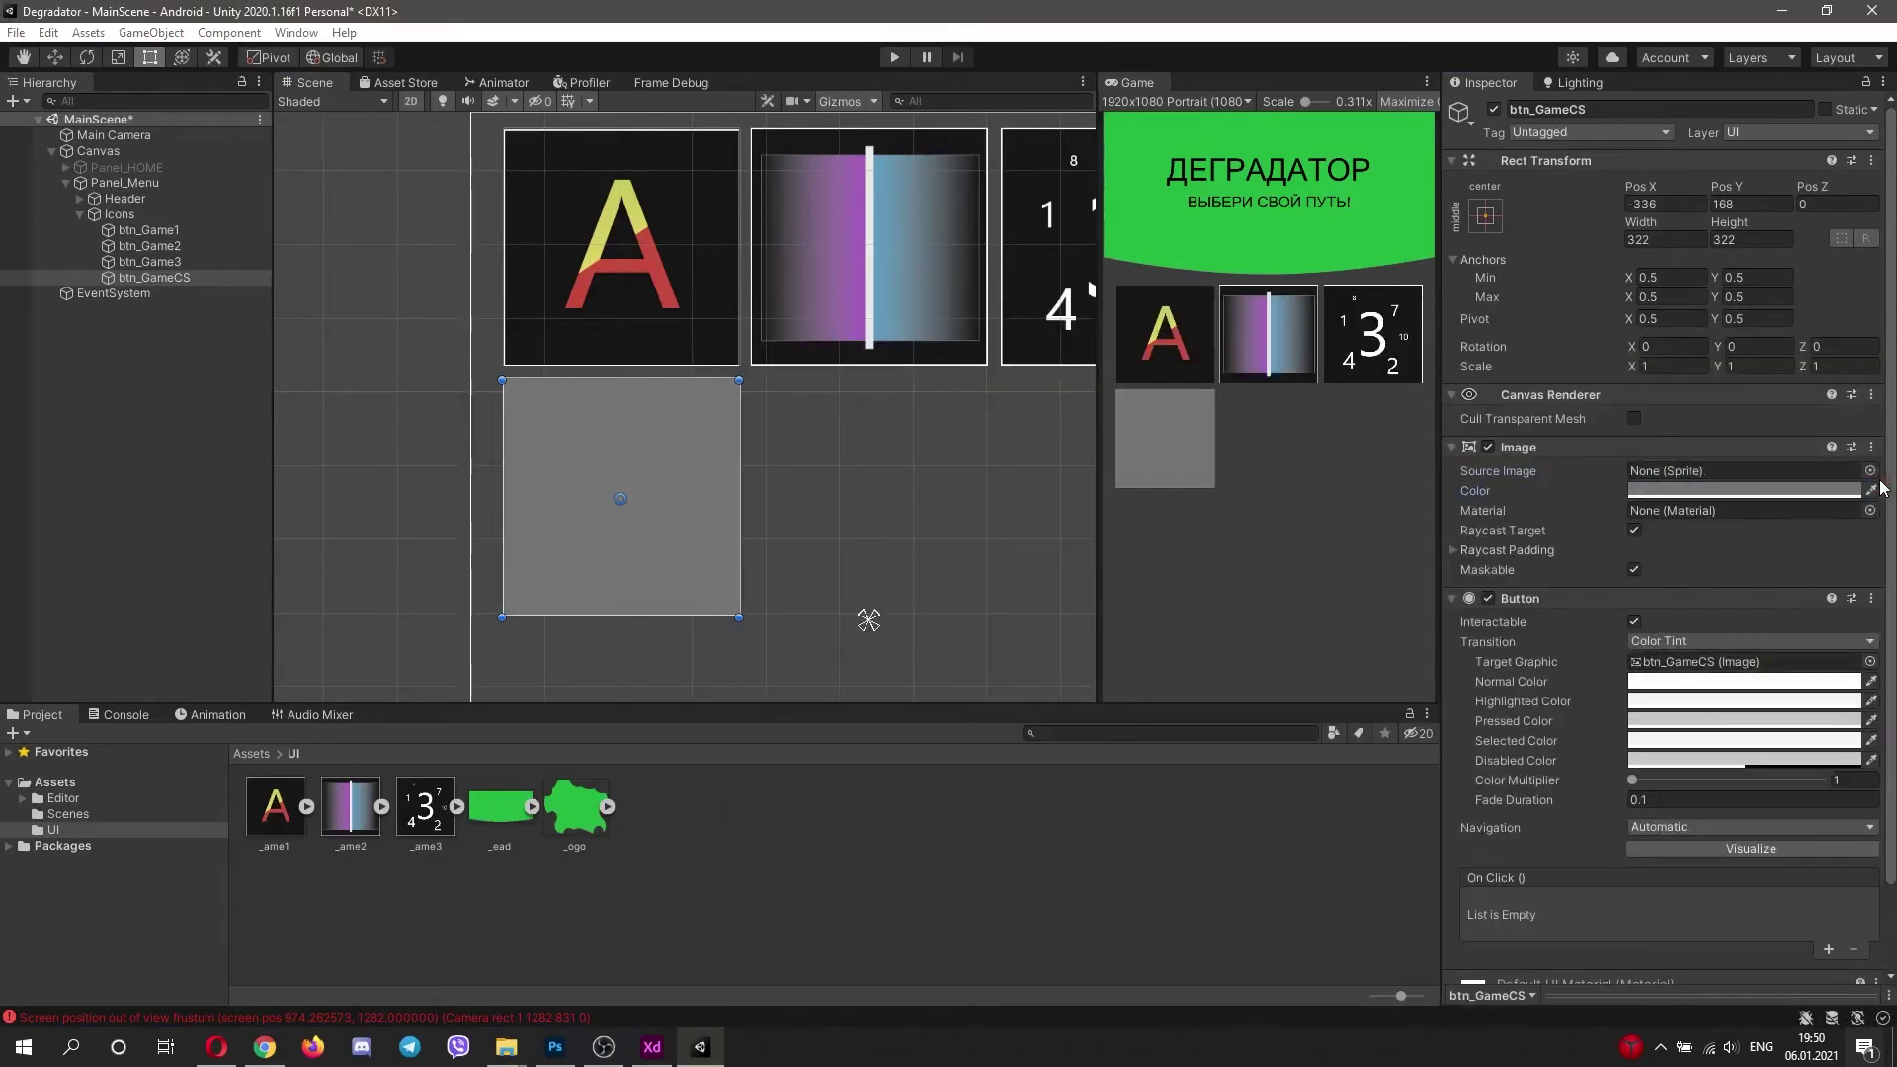
left_click(188, 484)
key("ctrl+z")
Step: Add a UI Text child to btn_GameCS reading "Где-то в разработке"
right_click(159, 281)
left_click(219, 641)
left_click(368, 642)
left_click_drag(1593, 490, 1314, 488)
key("BackSpace")
key("super+space")
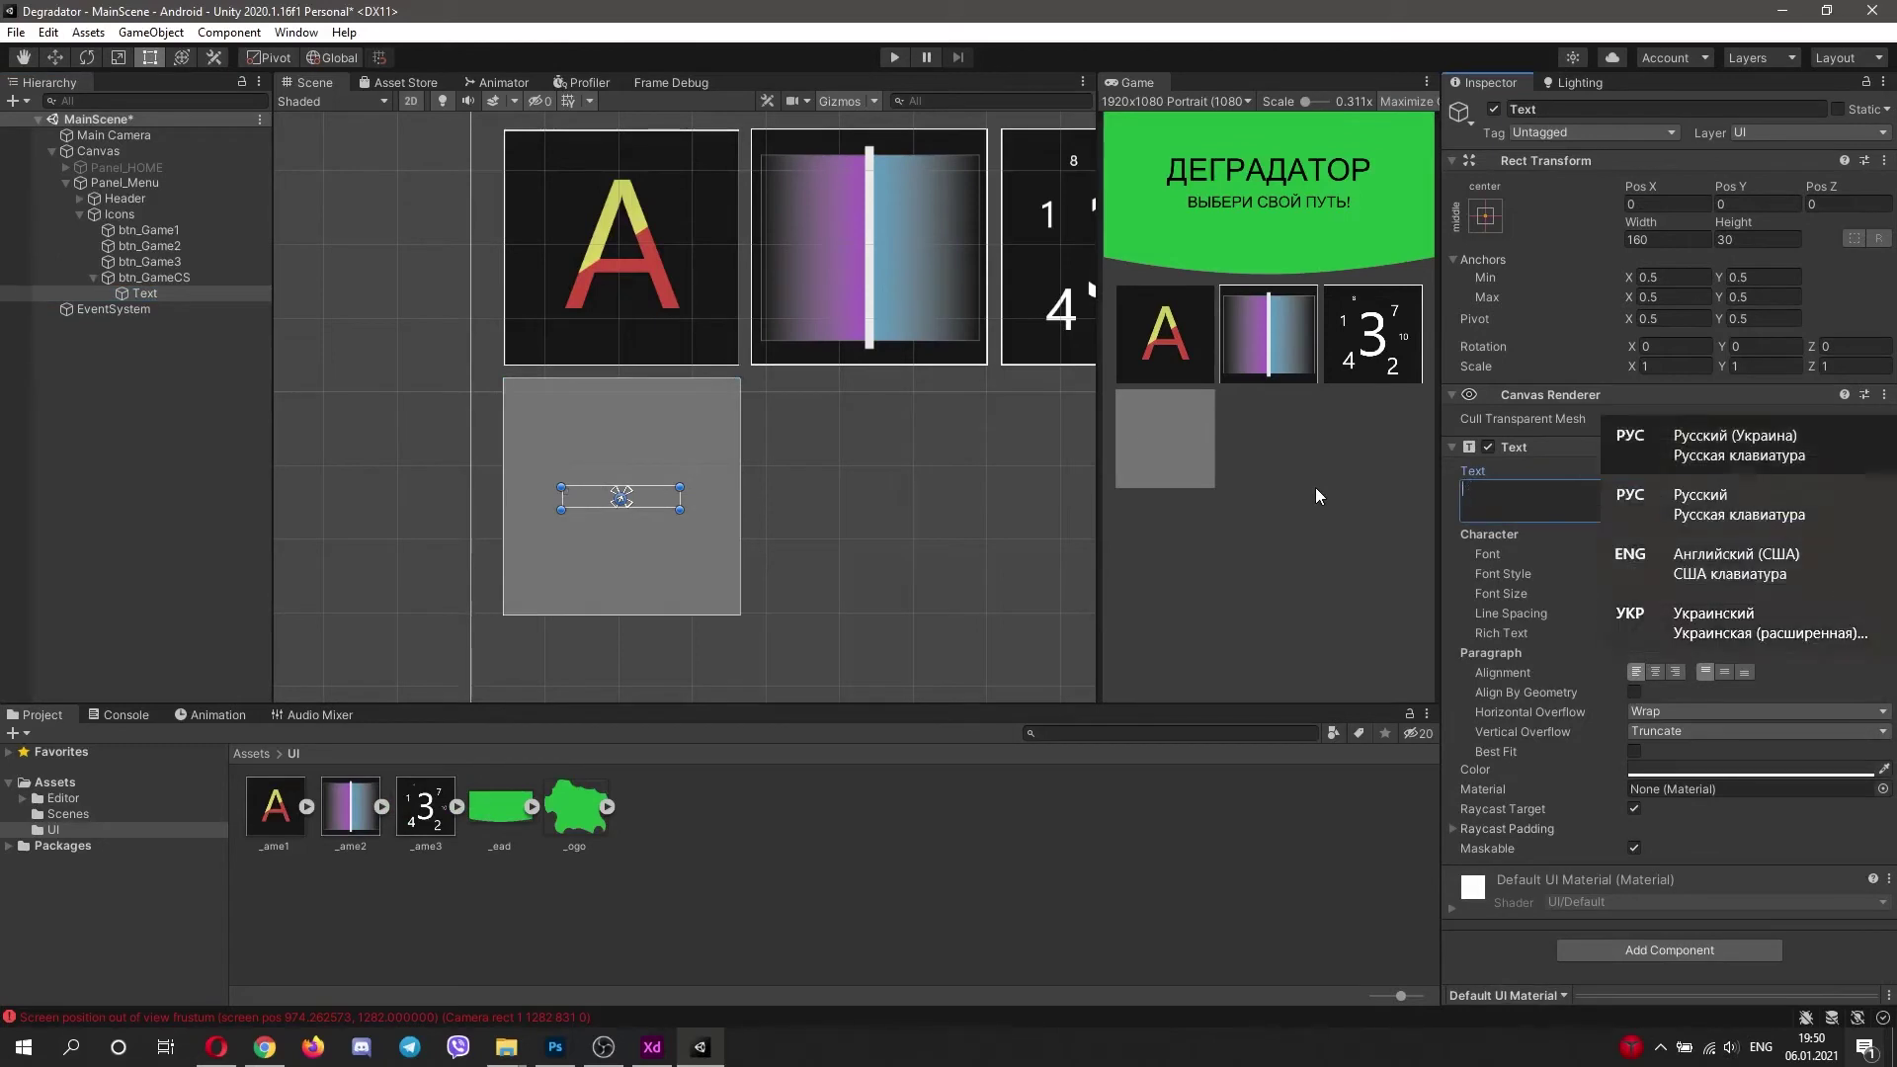
type("Где-то в разработке")
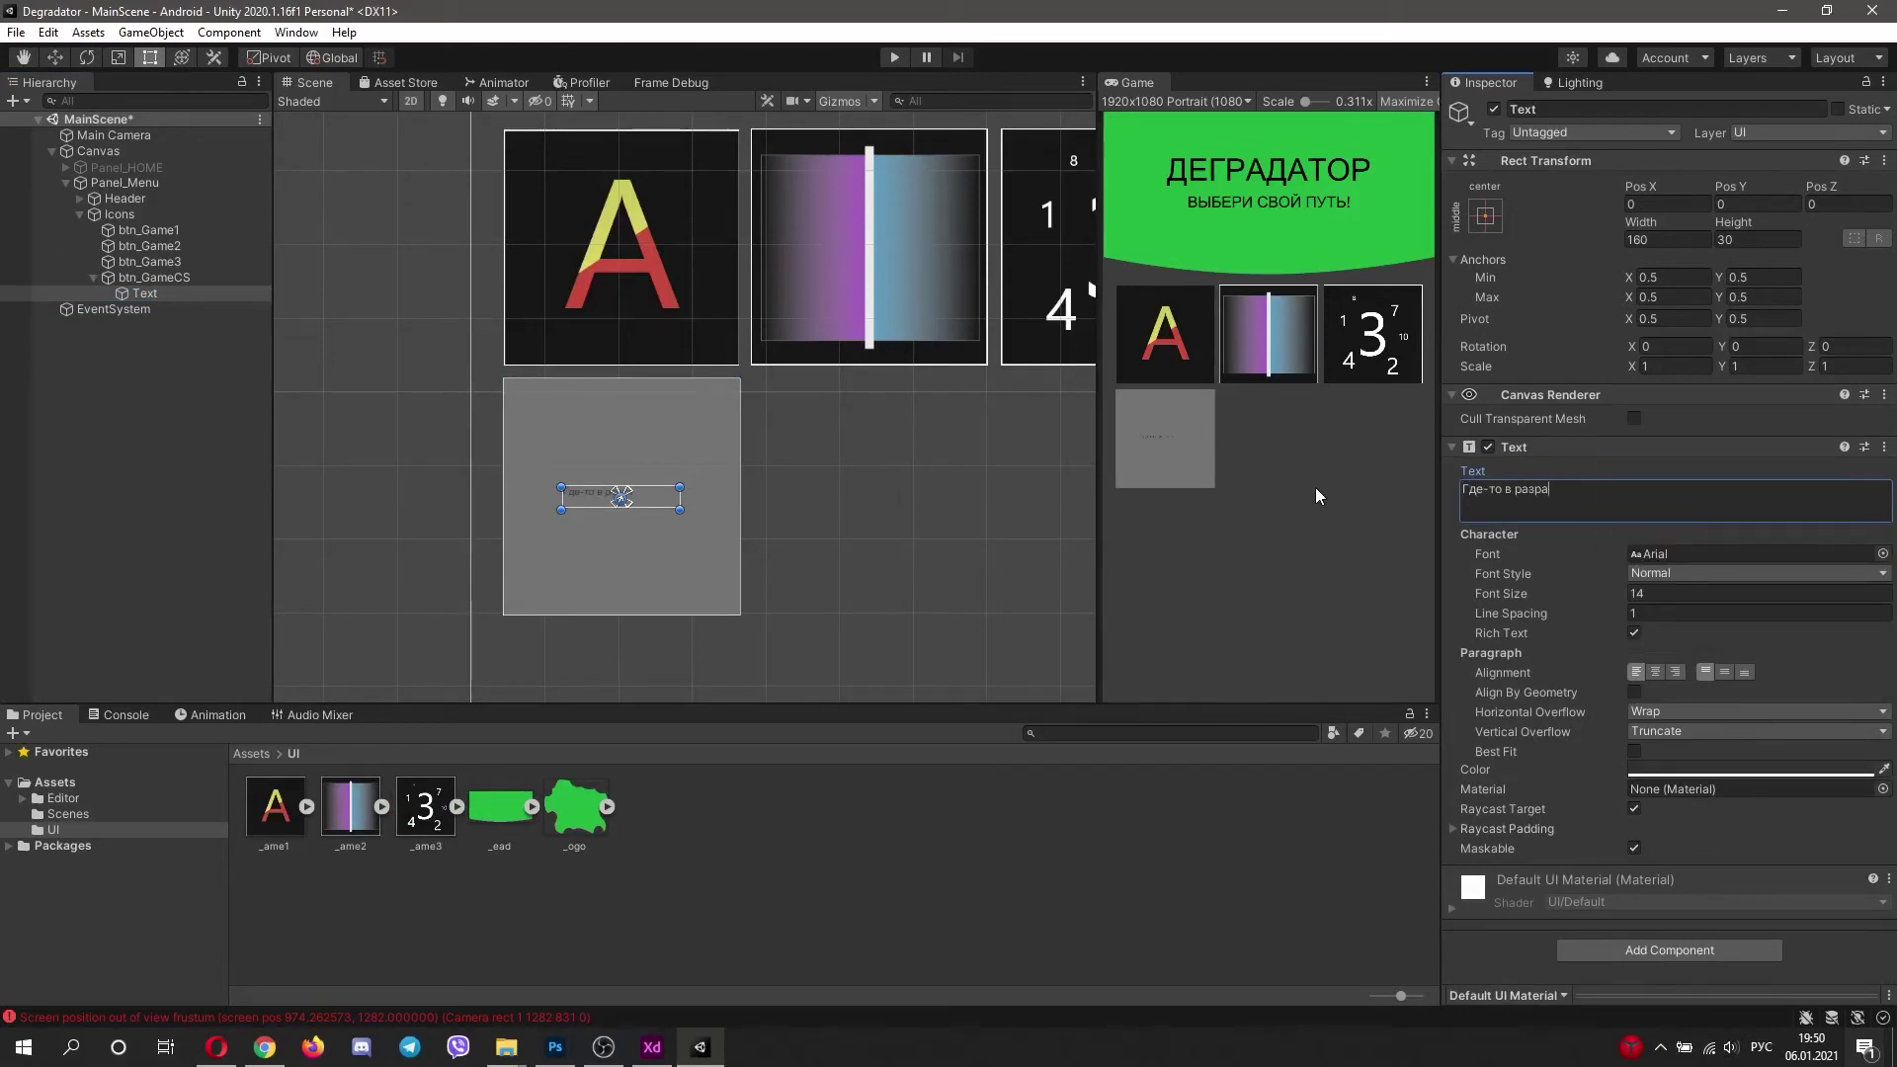
Step: Centre the text's alignment and stretch its box over the whole btn_GameCS button at 322 by 322
left_click(1724, 672)
left_click_drag(679, 487, 739, 381)
left_click_drag(561, 510, 502, 618)
Step: Set the btn_GameCS text to black (000000) with a font size of 50
left_click(1691, 770)
left_click(1713, 758)
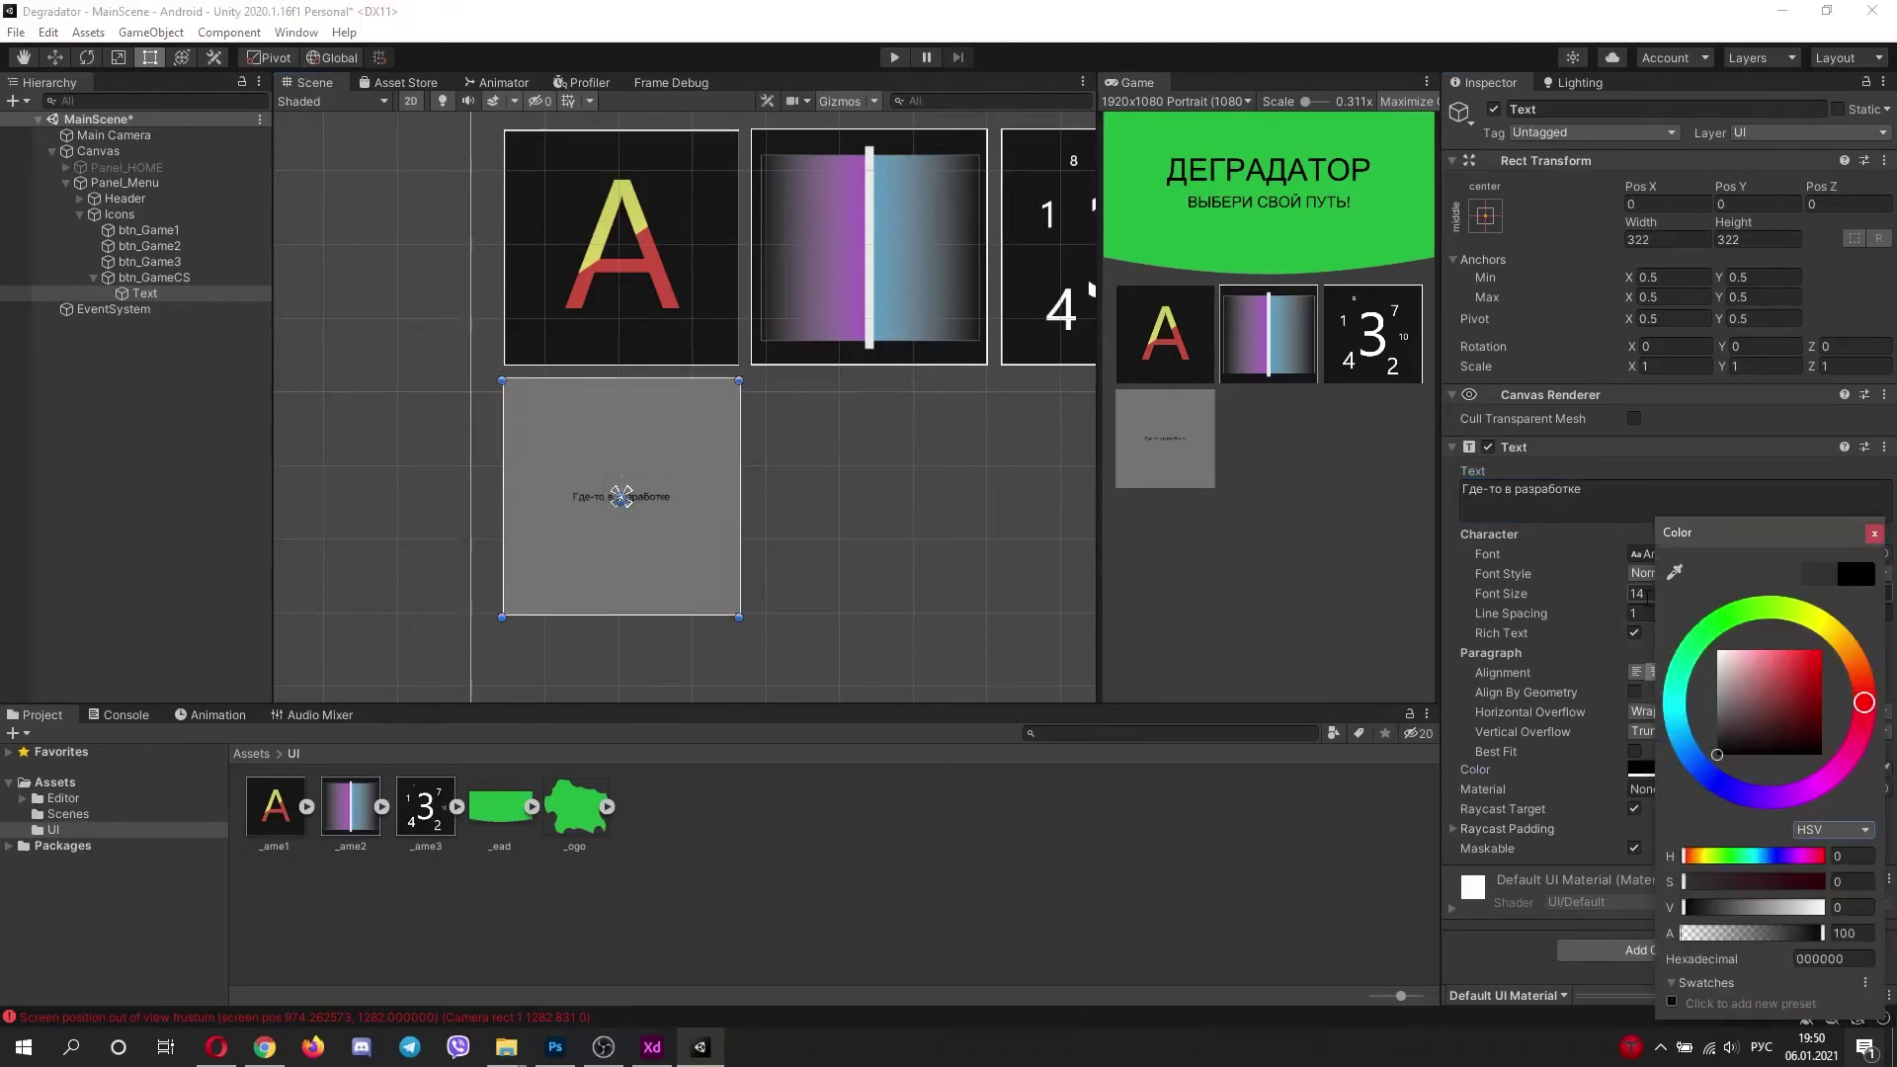
left_click(1637, 593)
type("50")
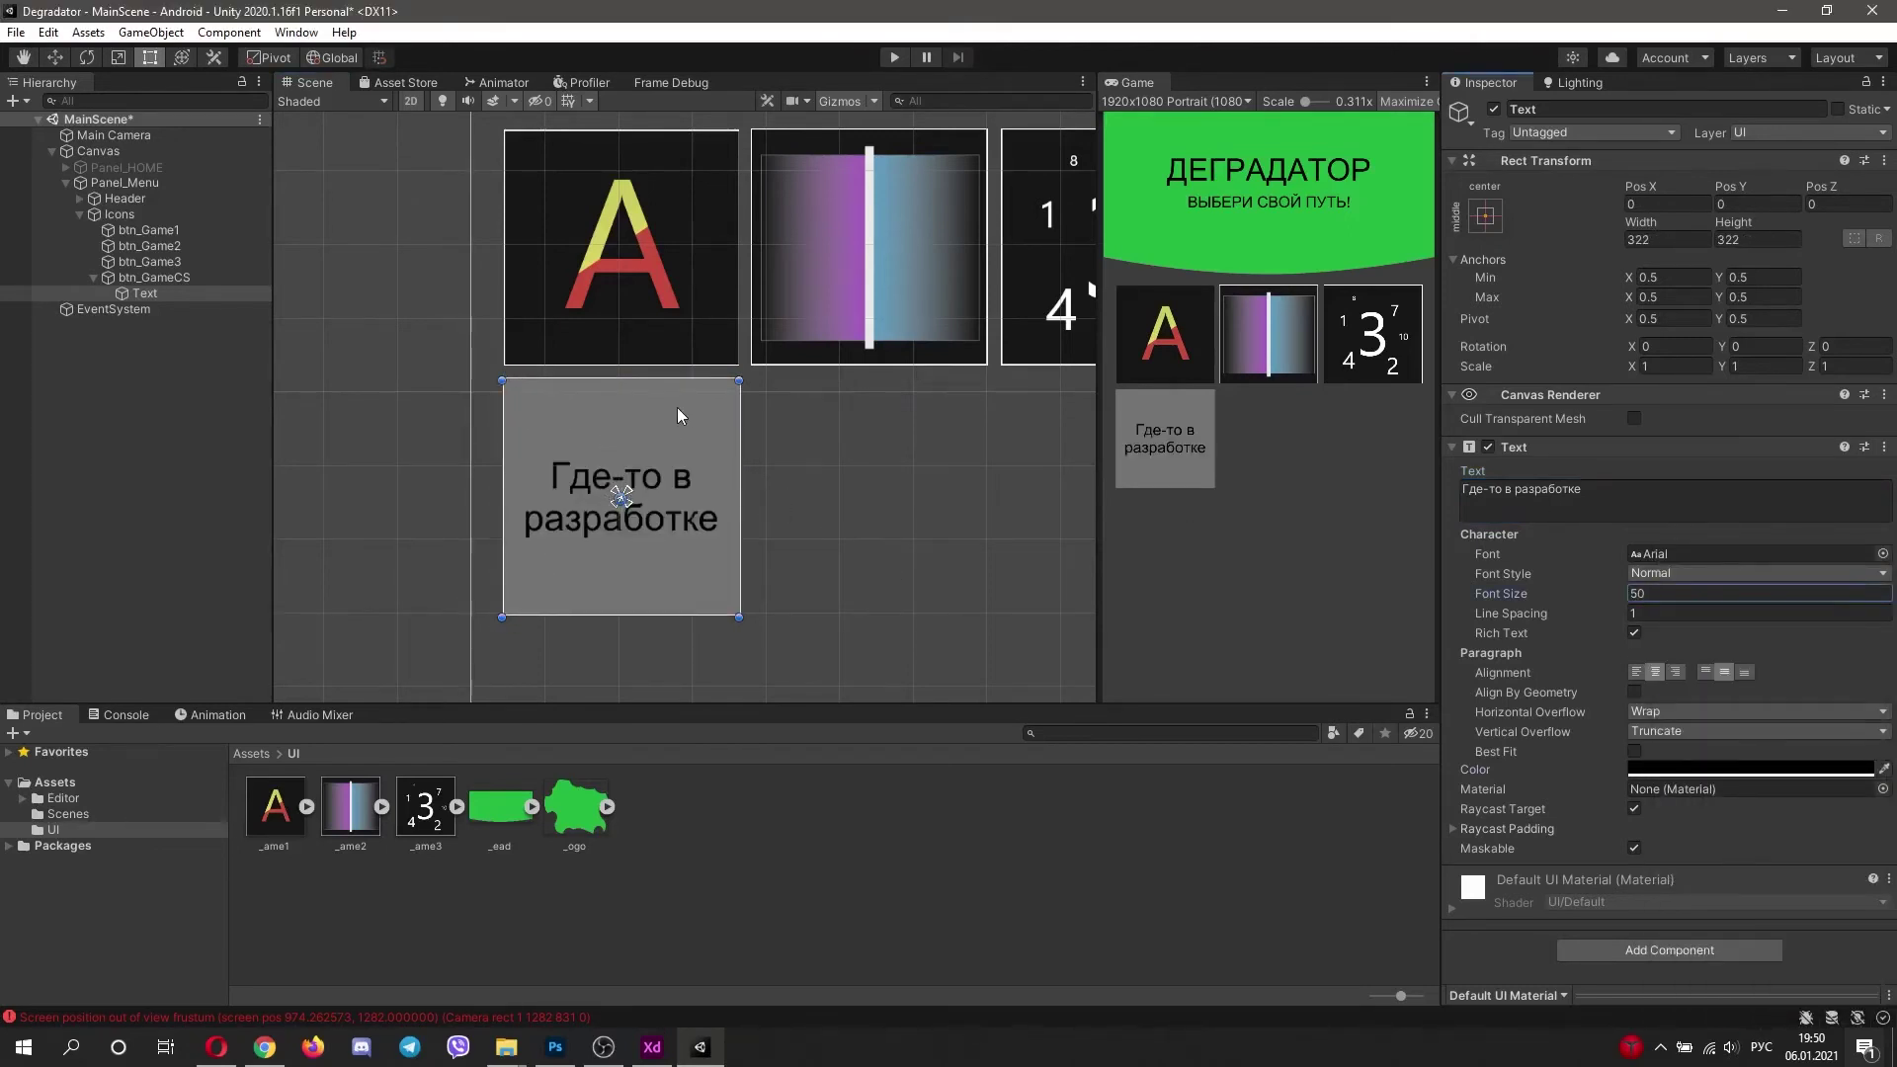
Step: Duplicate btn_GameCS into five more placeholders, filling two rows of three beneath the game icons
scroll(678, 407, "down", 1)
left_click(652, 424)
key("ctrl+d")
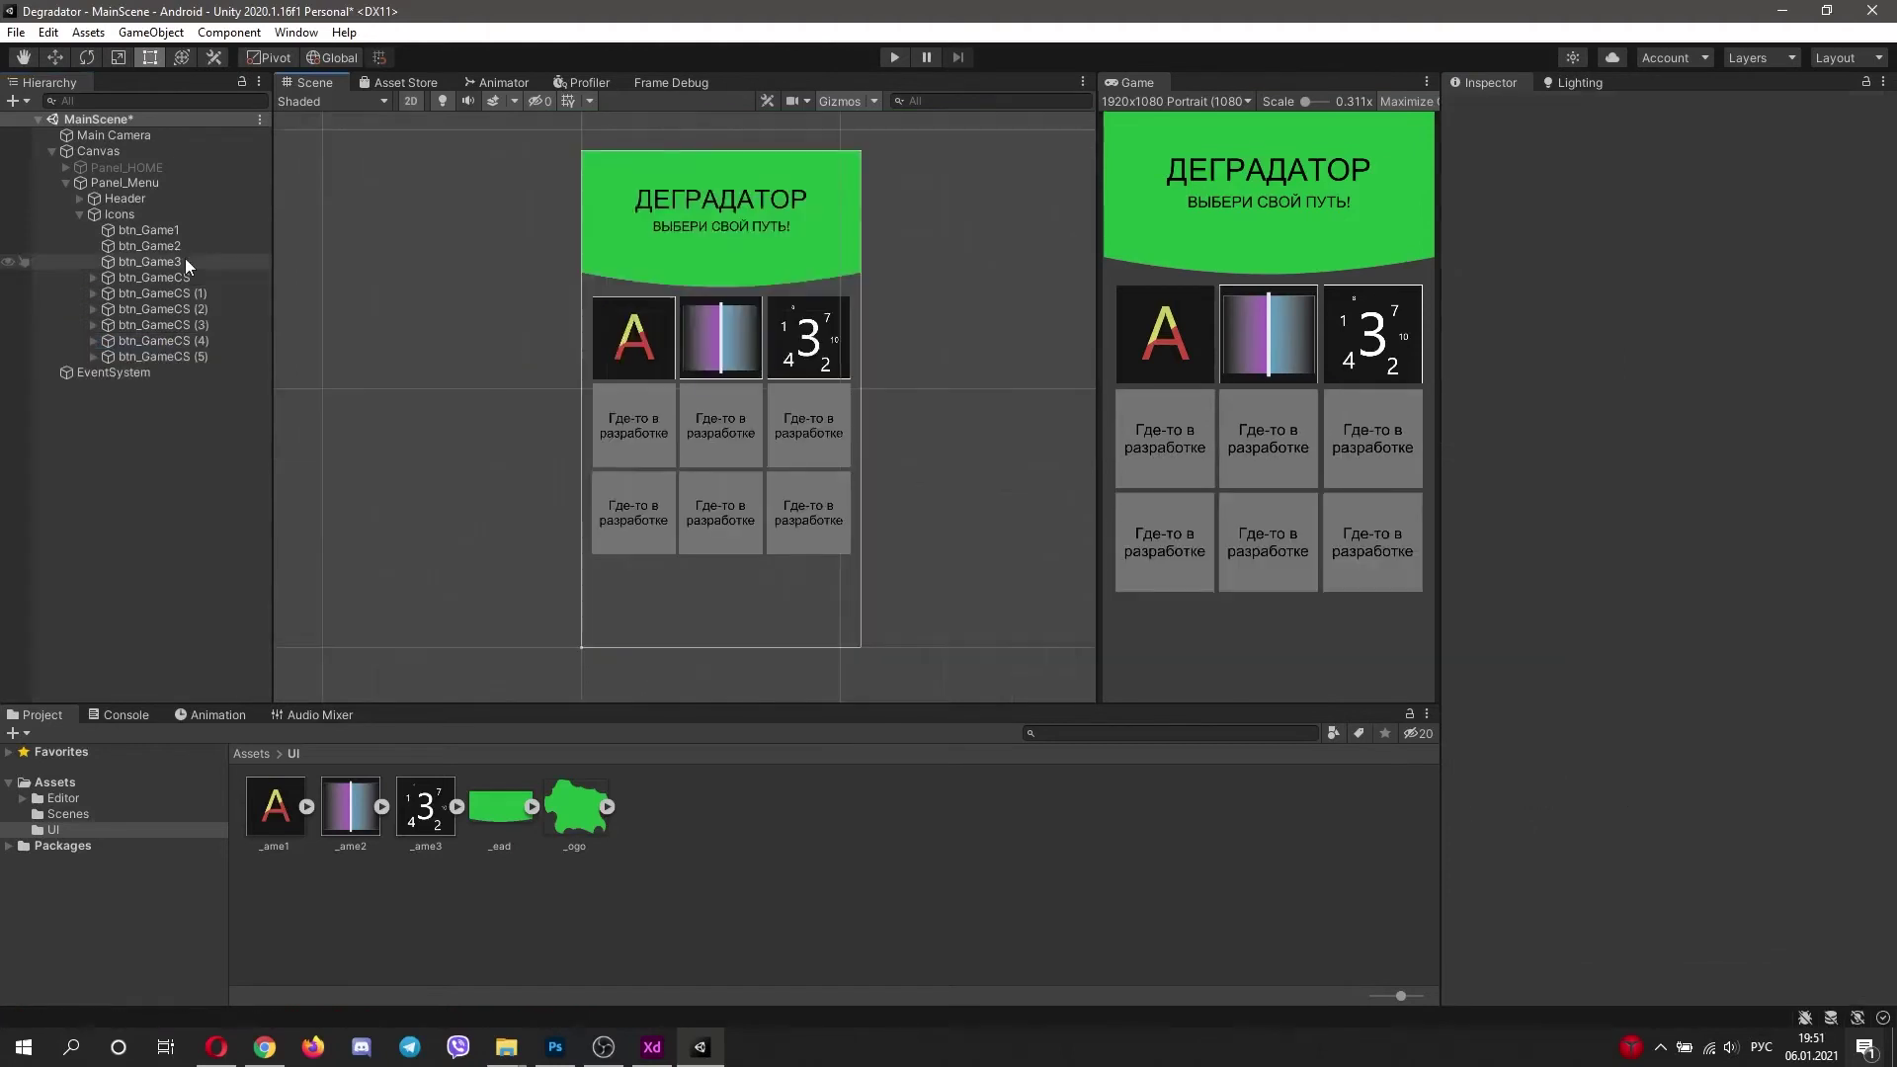
Step: Activate Panel_HOME and add an Image component to Panel_Menu as its background
left_click(80, 214)
left_click(57, 184)
left_click(65, 183)
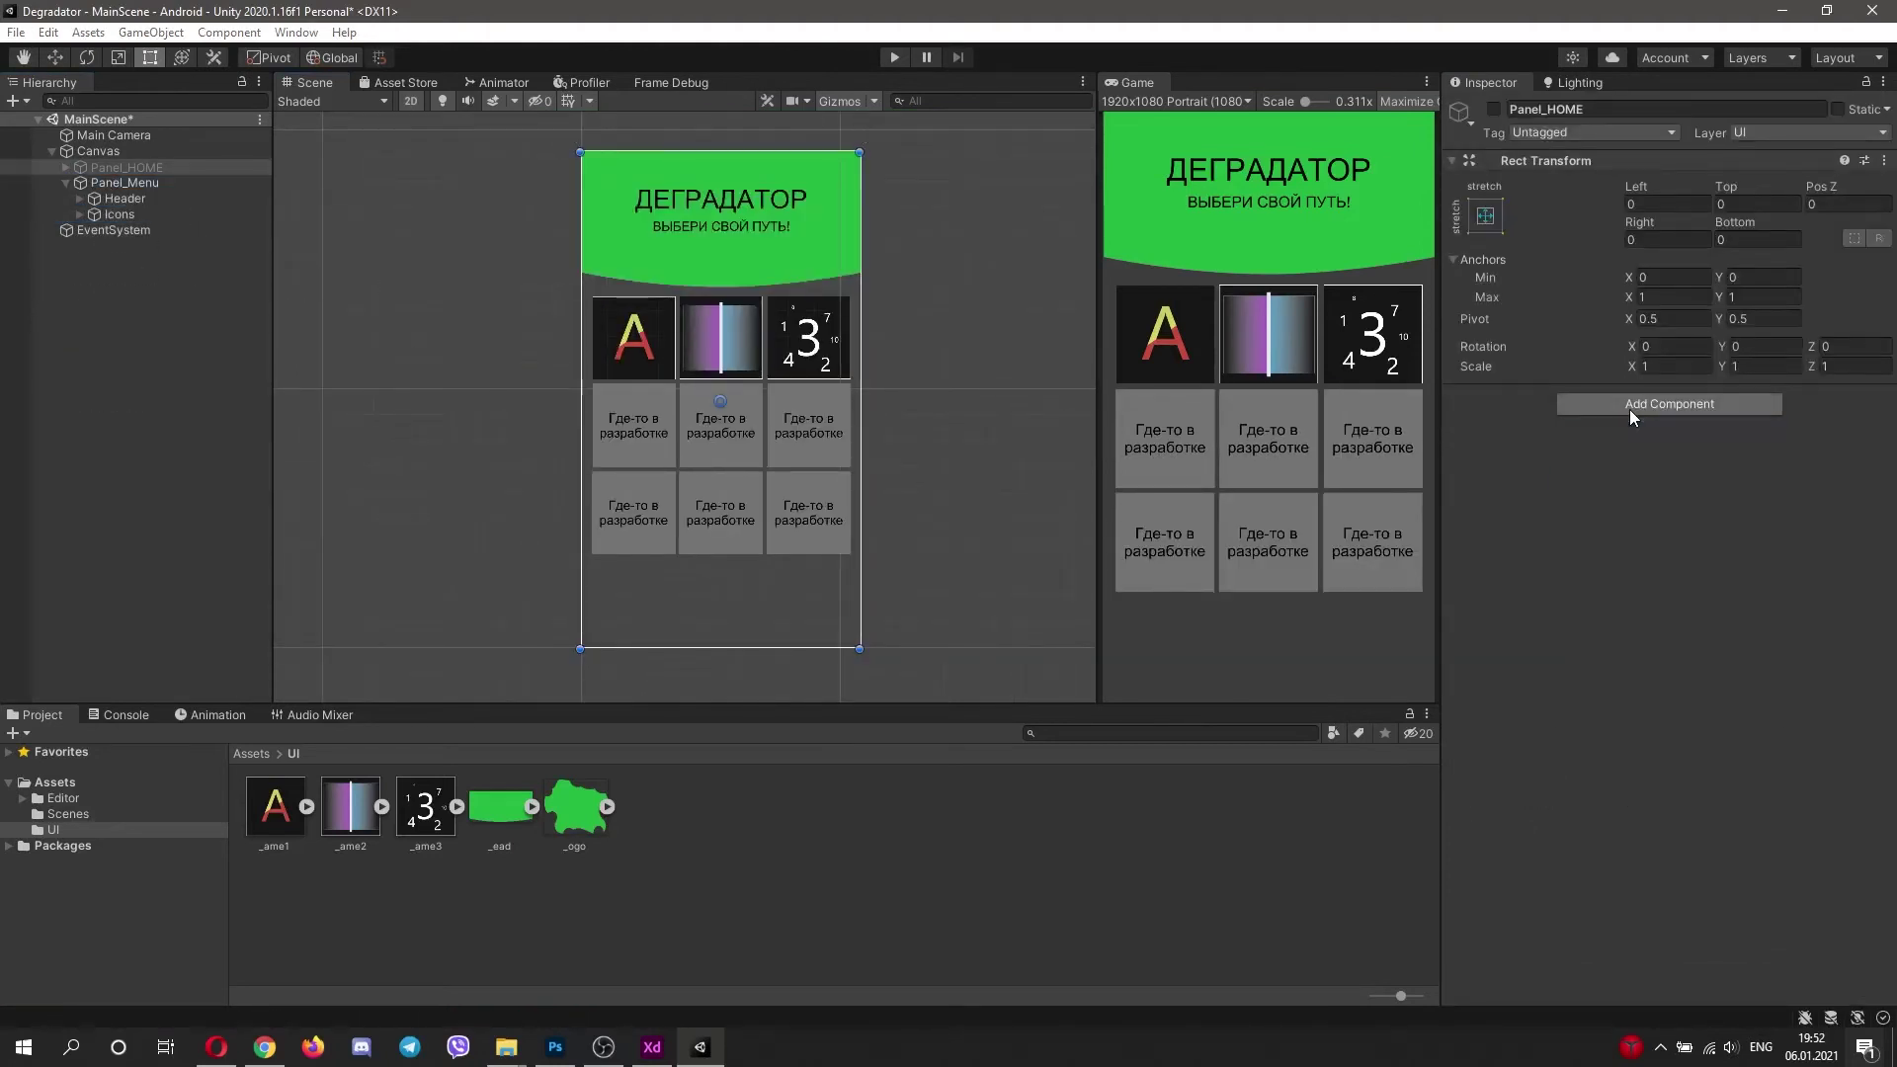
key("Return")
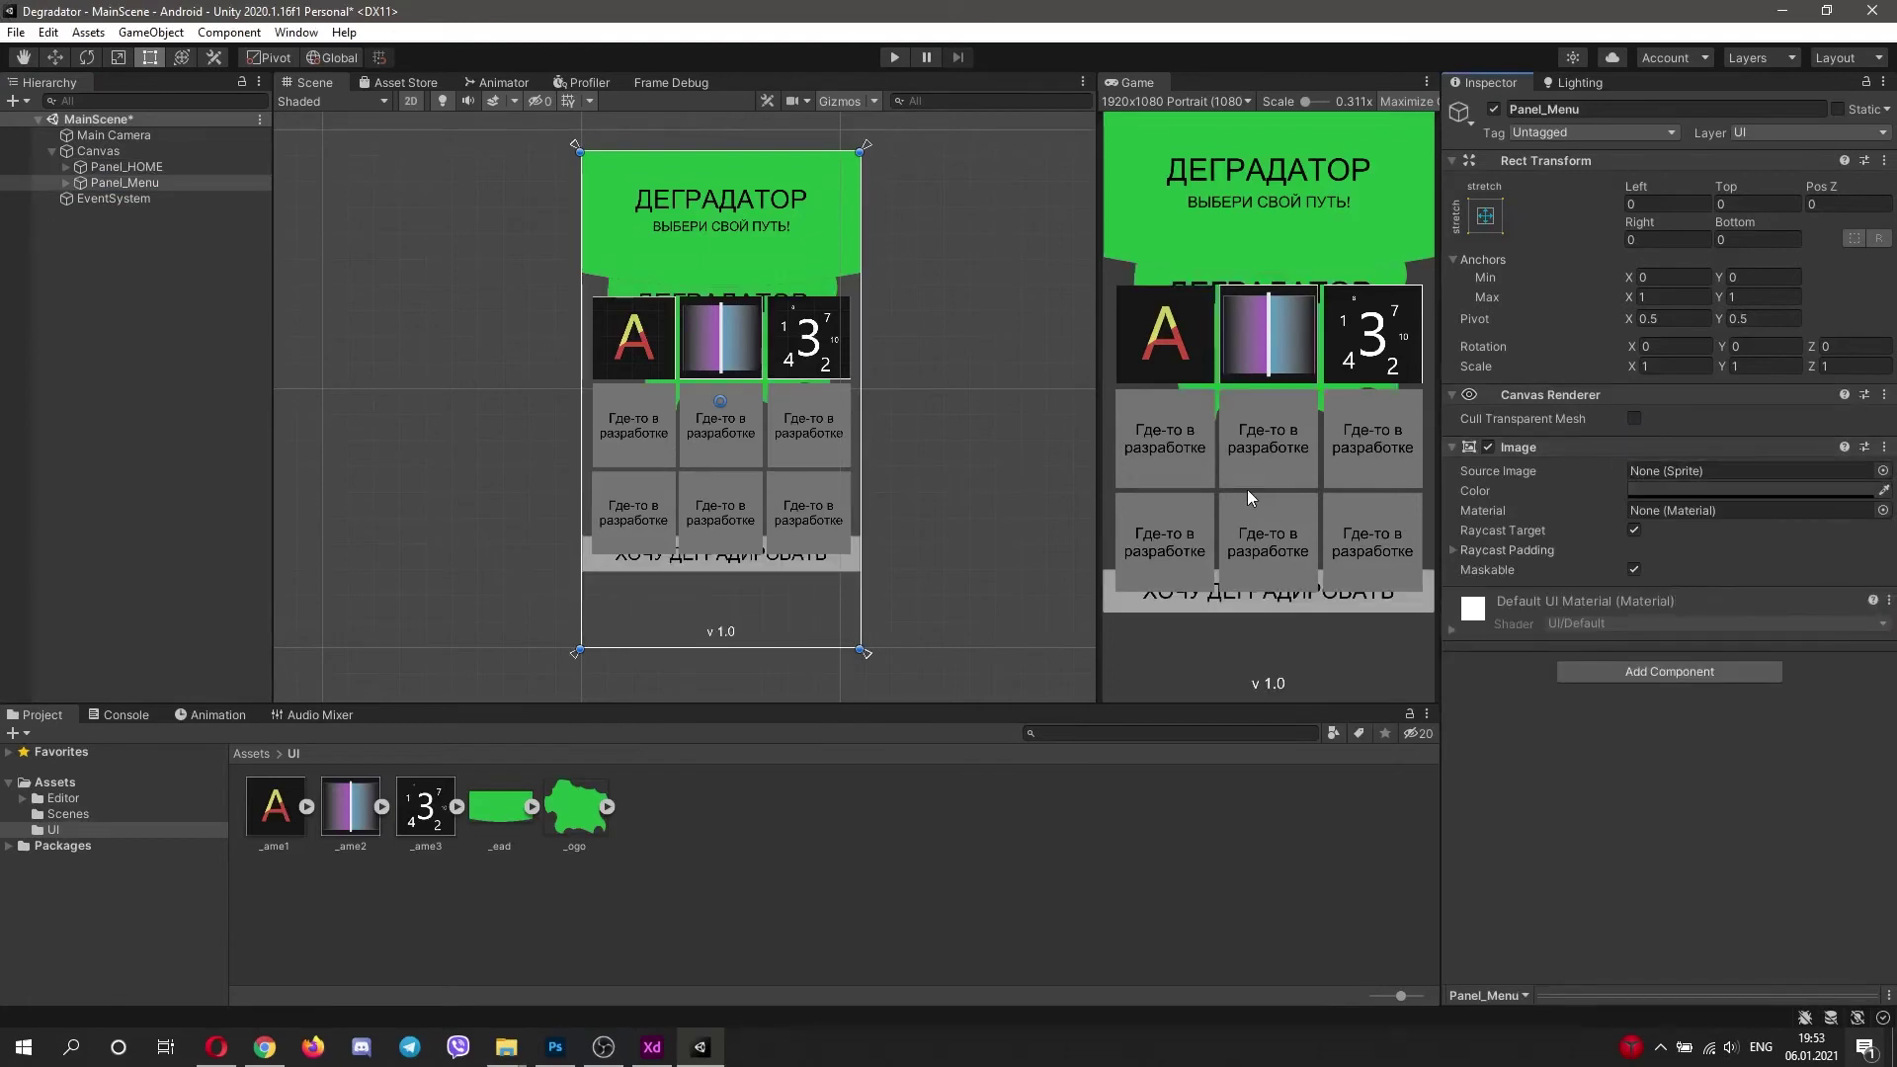
Step: Make Panel_Menu's dark grey 3C3C3C image colour fully opaque with alpha 100
left_click(1718, 492)
left_click_drag(1746, 875, 1894, 888)
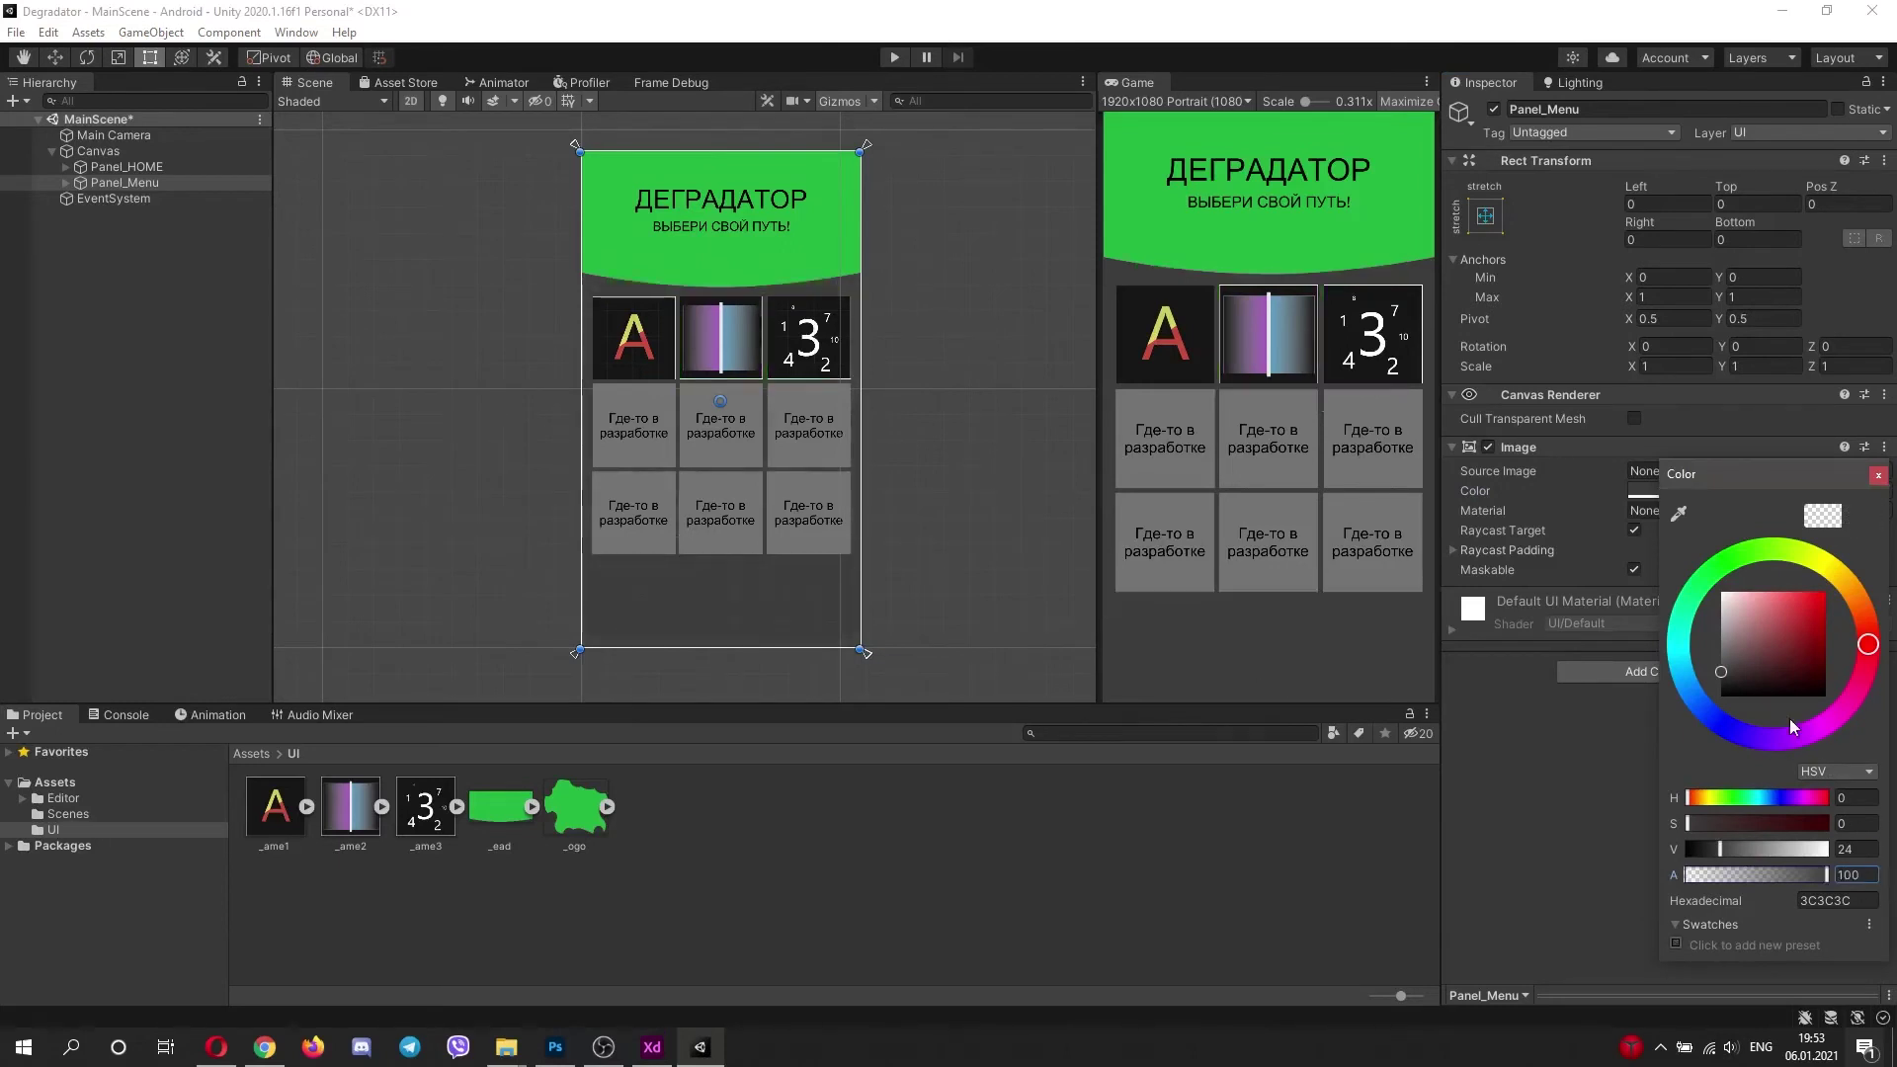
left_click(1553, 816)
Step: Create a scene named Game1 in the Scenes folder and open it
left_click(68, 813)
right_click(372, 832)
mouse_move(494, 308)
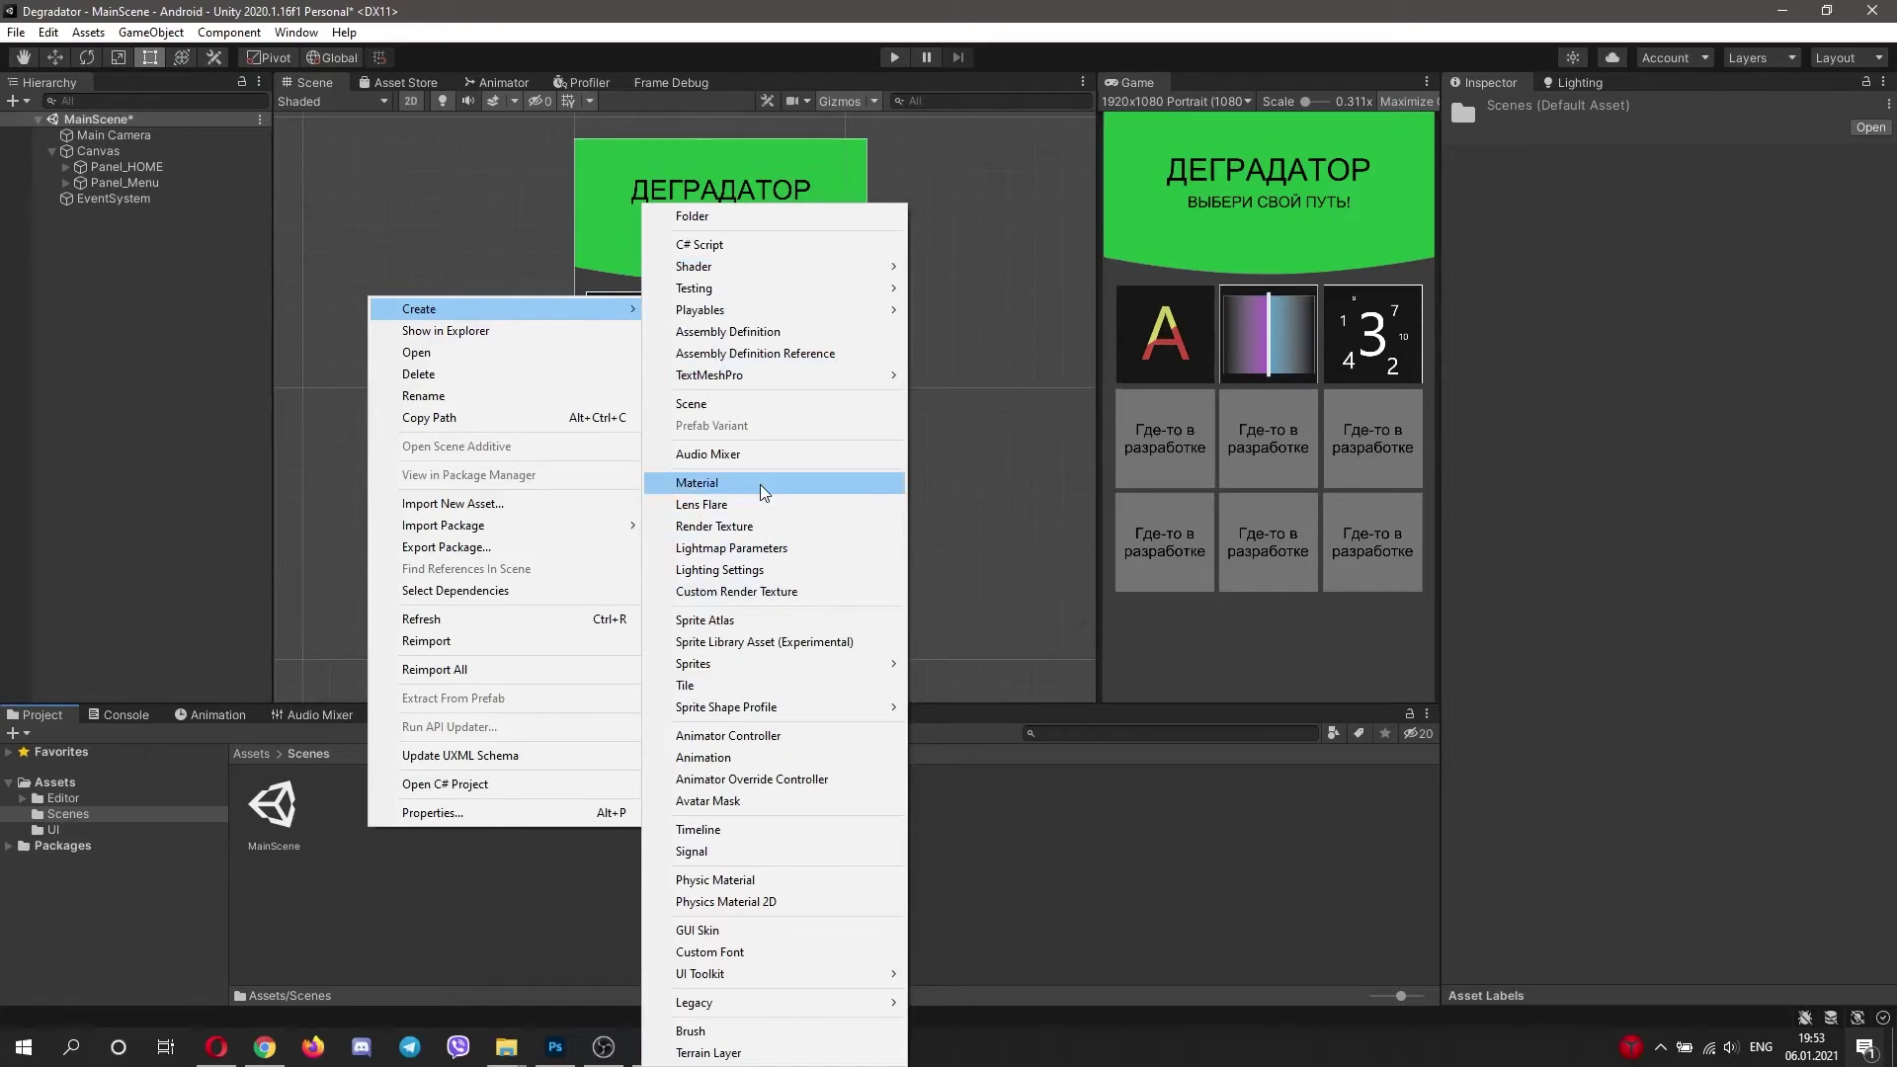
left_click(692, 403)
type("Game1_")
key("Return")
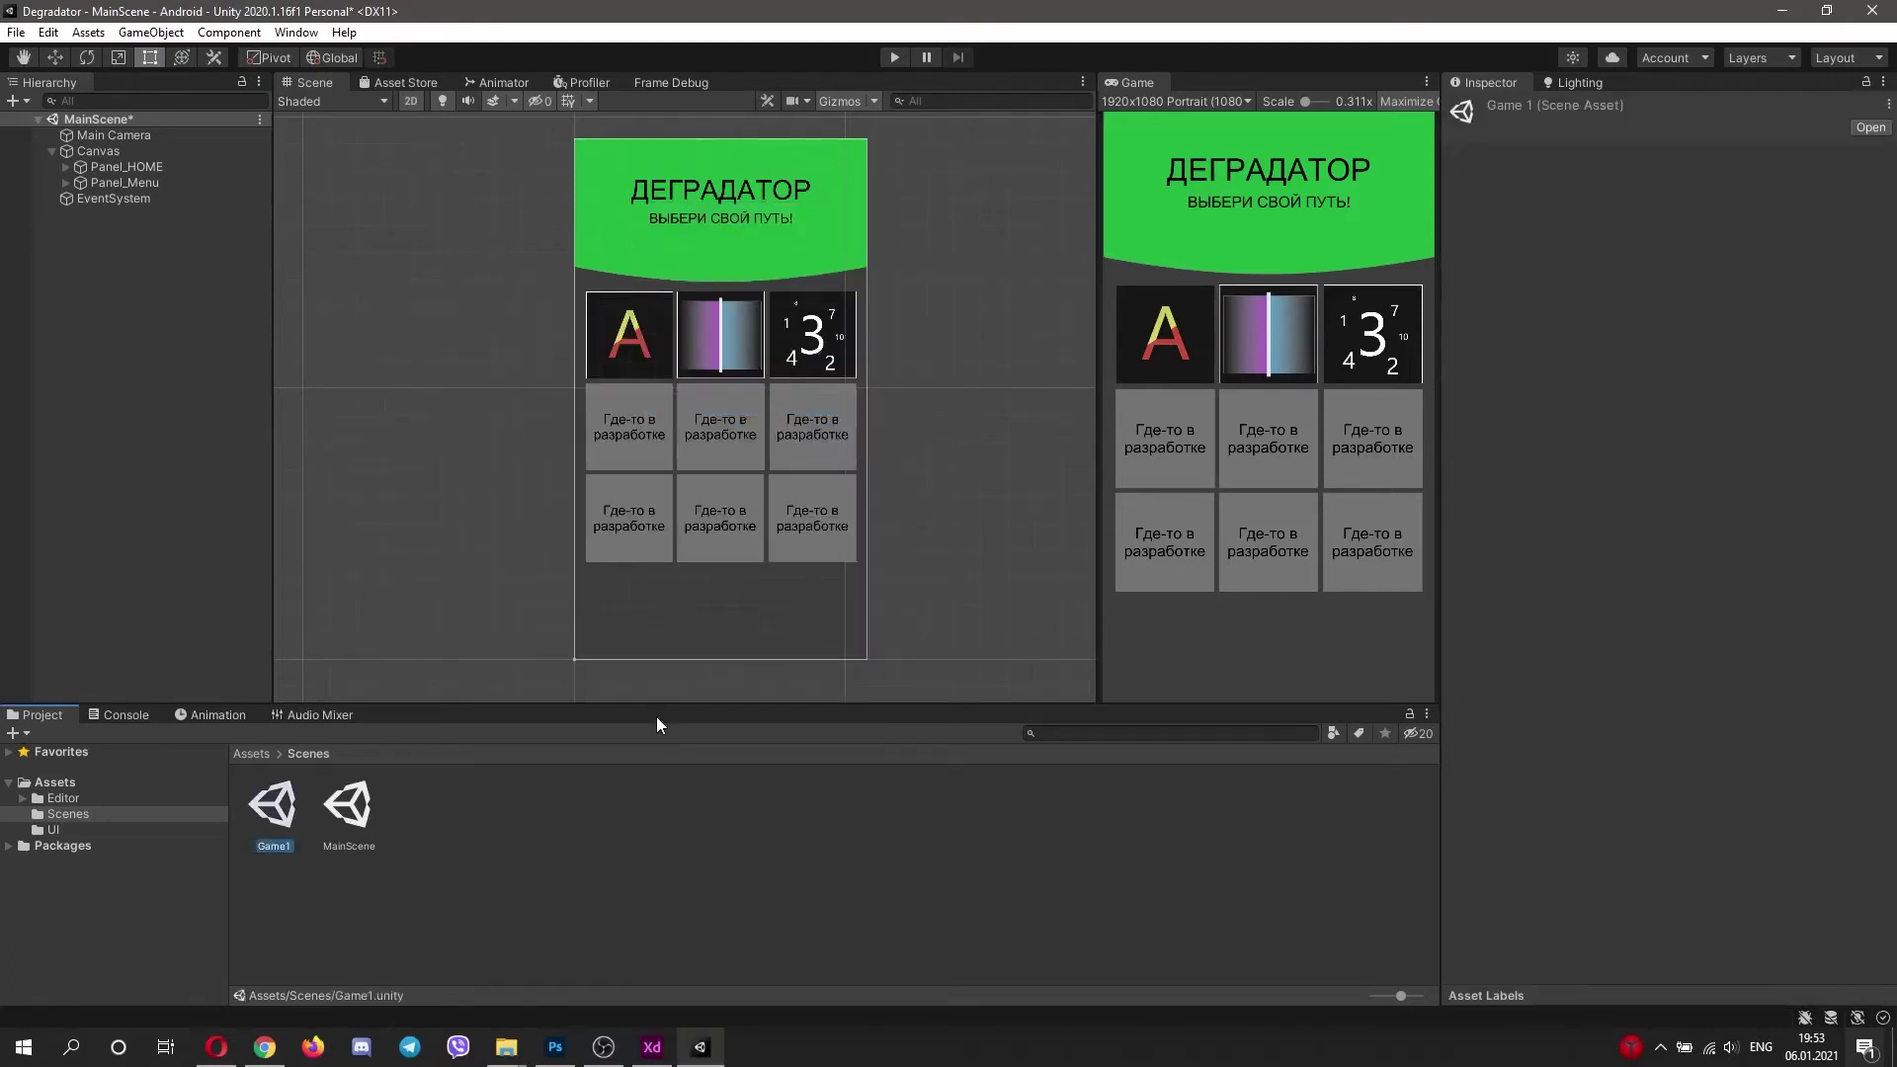
double_click(282, 815)
left_click(950, 563)
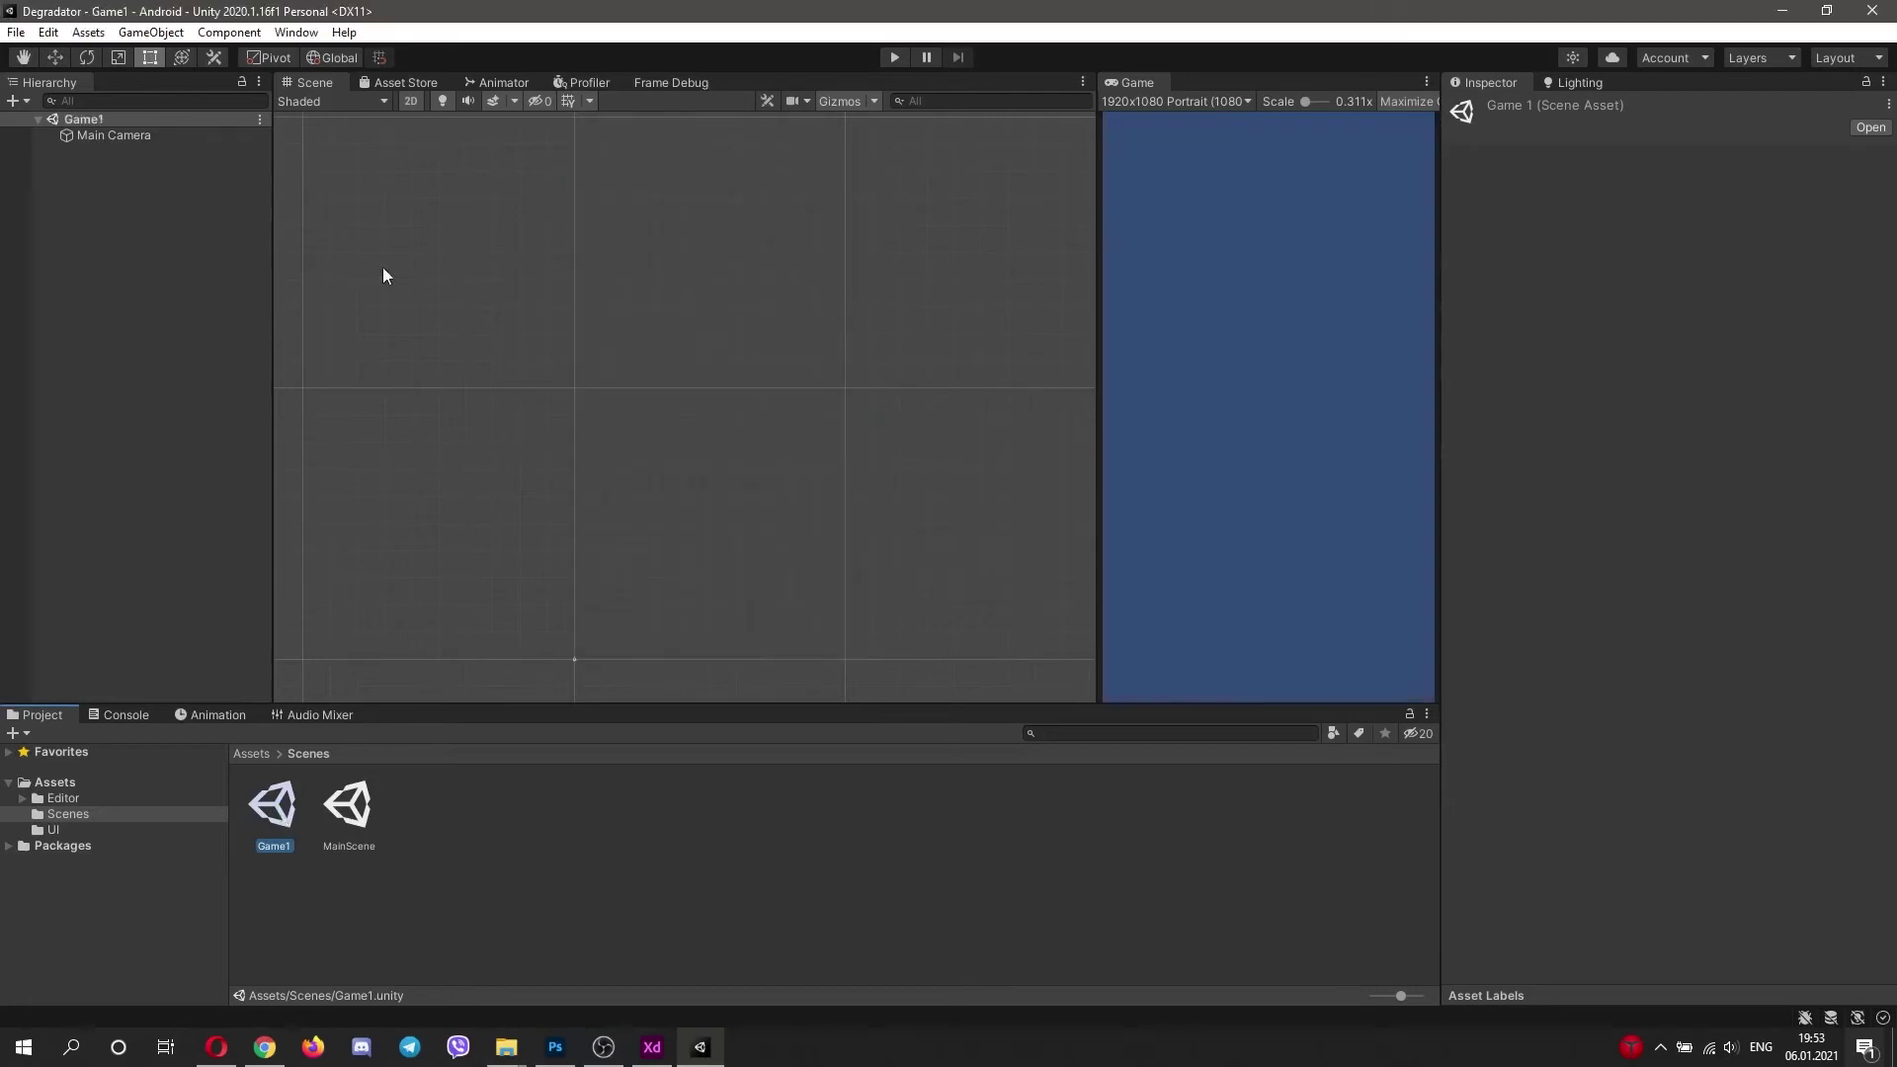
Step: Set the Game1 Main Camera's background to dark grey
left_click(114, 135)
left_click(1732, 279)
left_click(1733, 319)
scroll(693, 436, "down", 3)
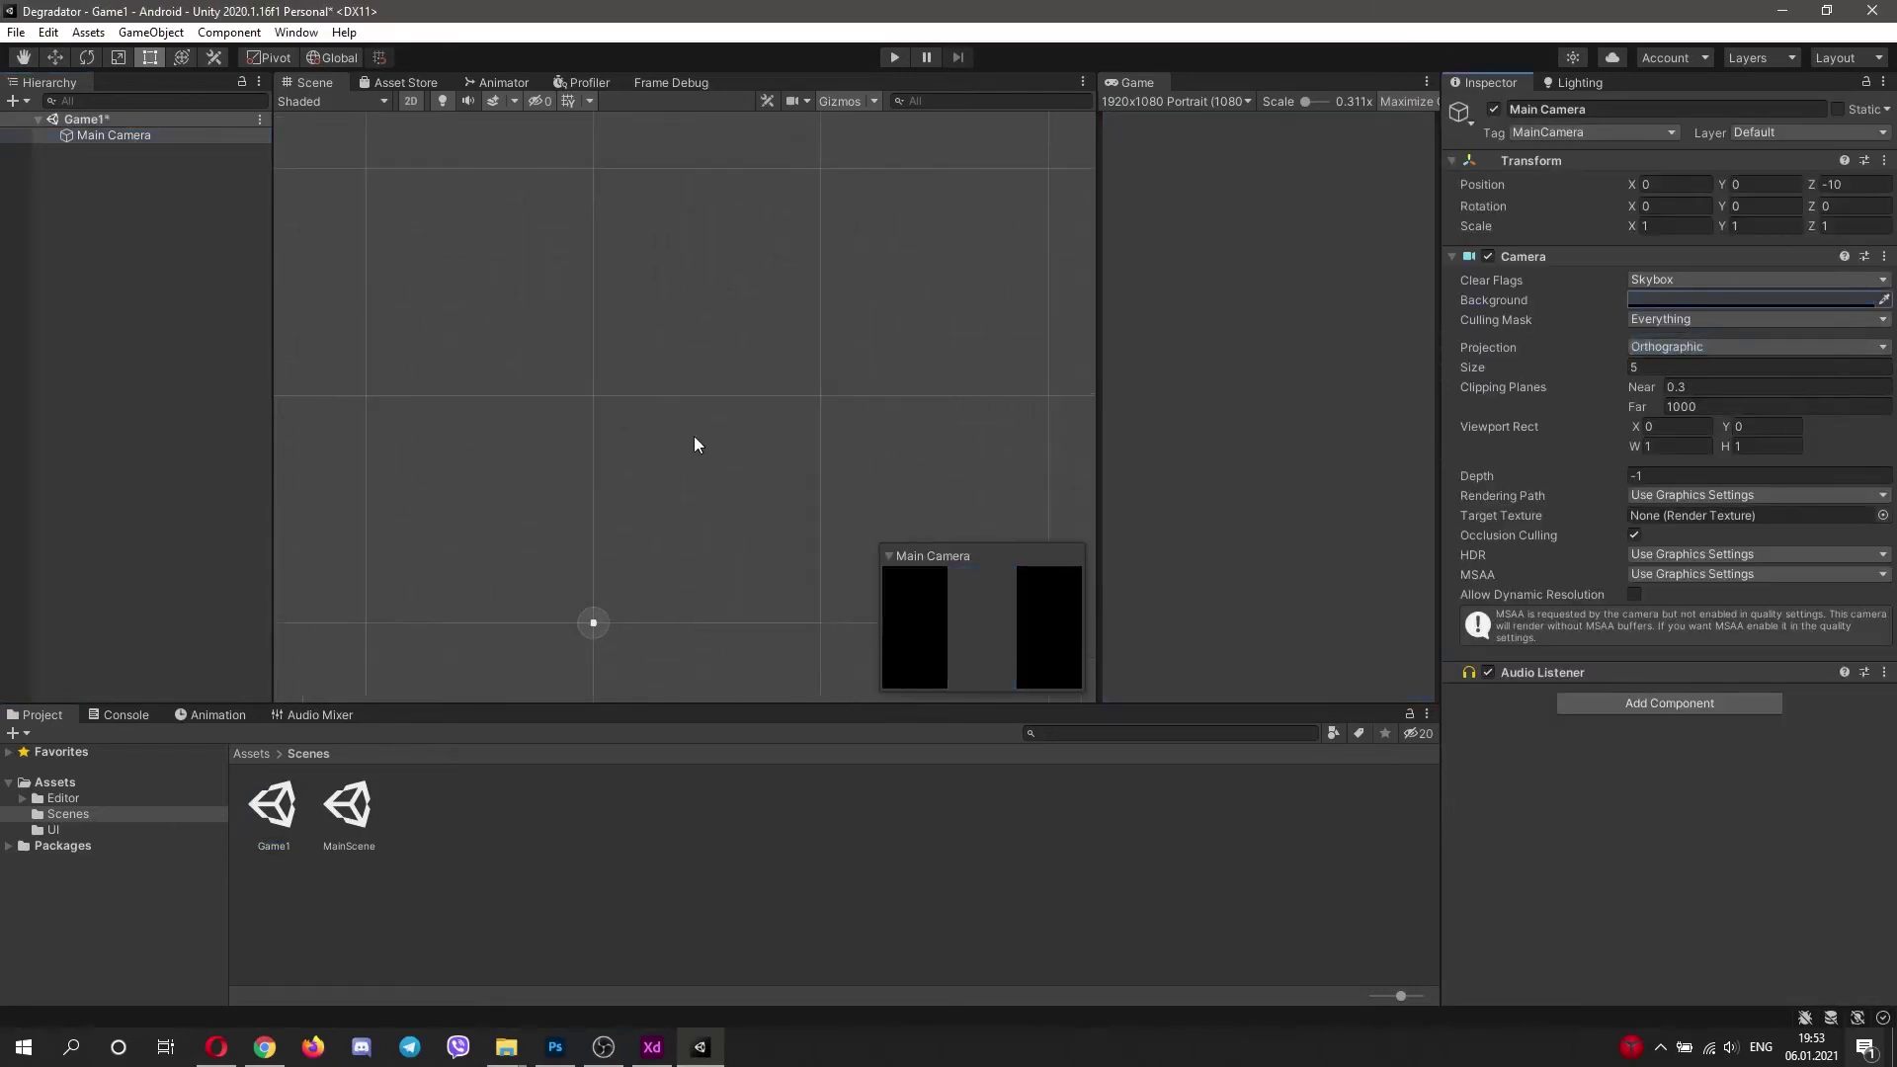
Step: Add a UI Canvas to the Game1 scene
right_click(160, 196)
mouse_move(249, 431)
mouse_move(209, 554)
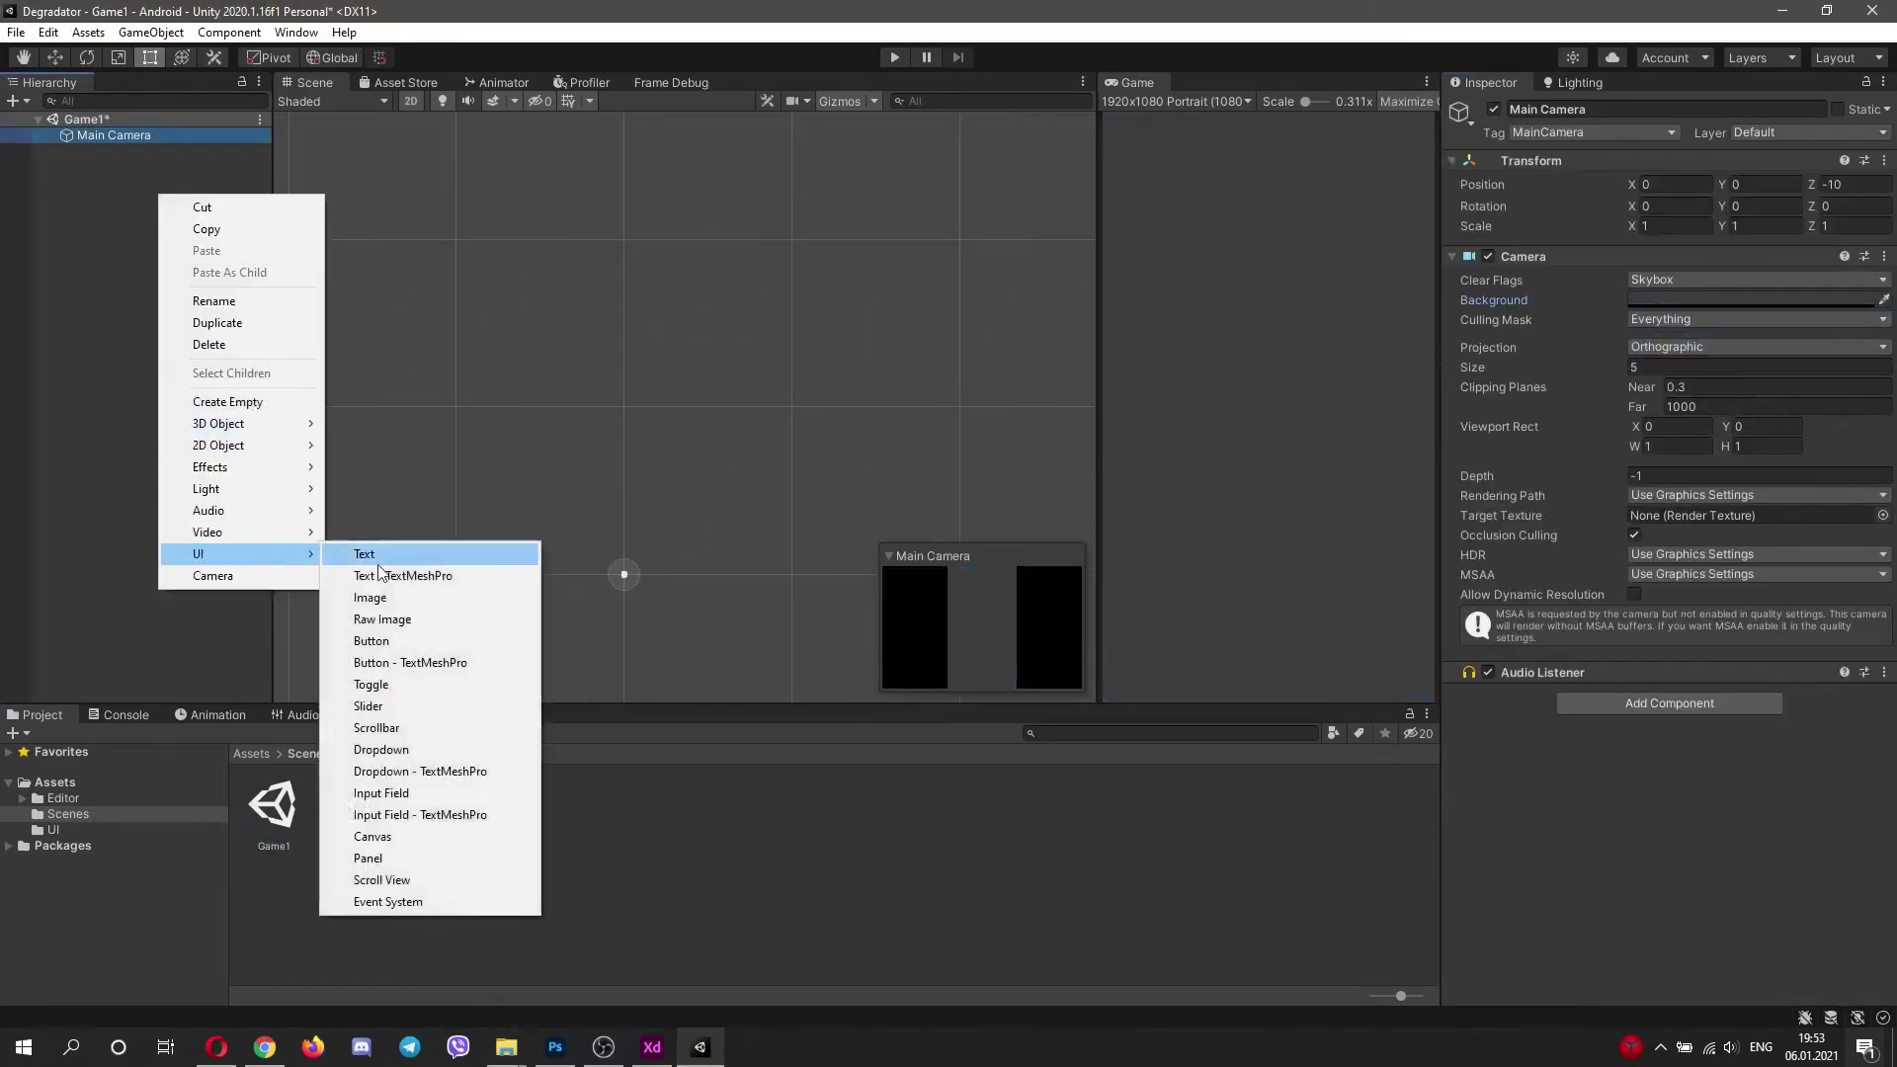
left_click(385, 836)
Step: Add a UI Text object as a child of the Game1 scene's Canvas
right_click(95, 151)
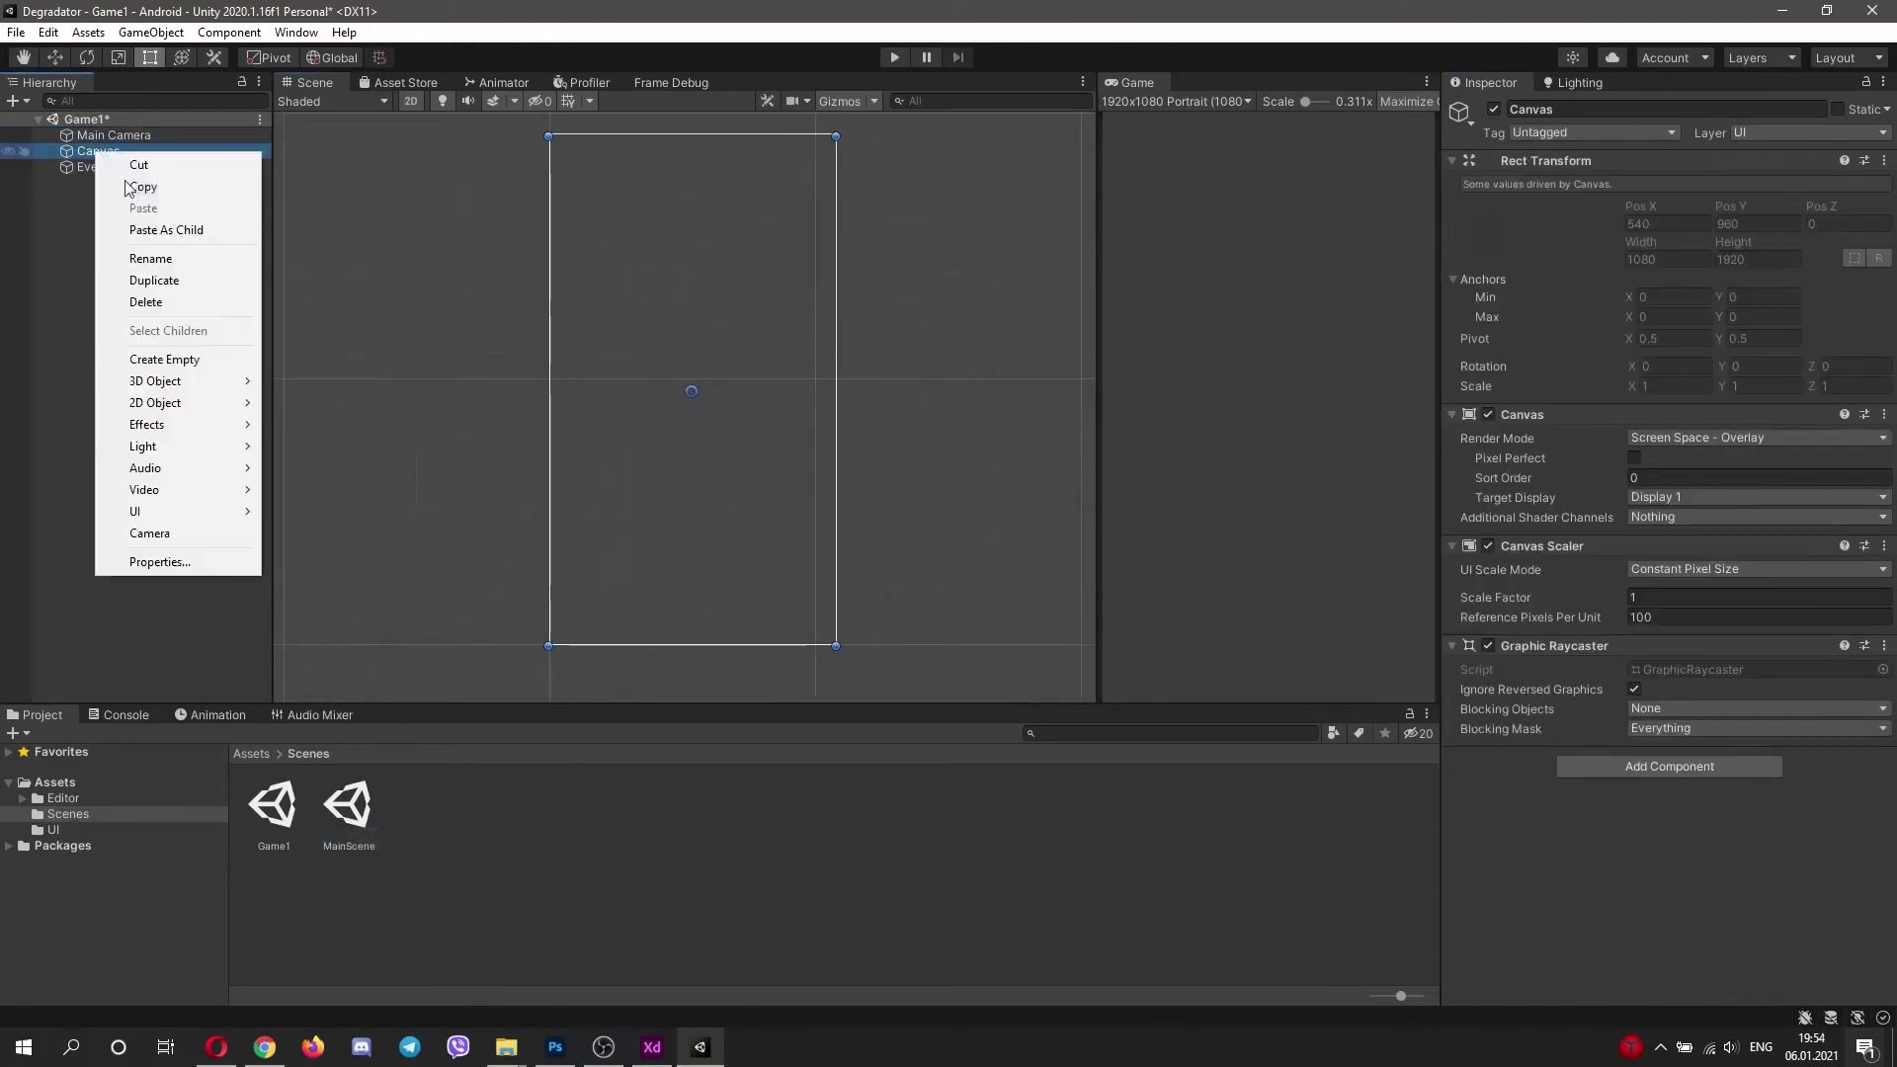
mouse_move(177, 500)
left_click(282, 509)
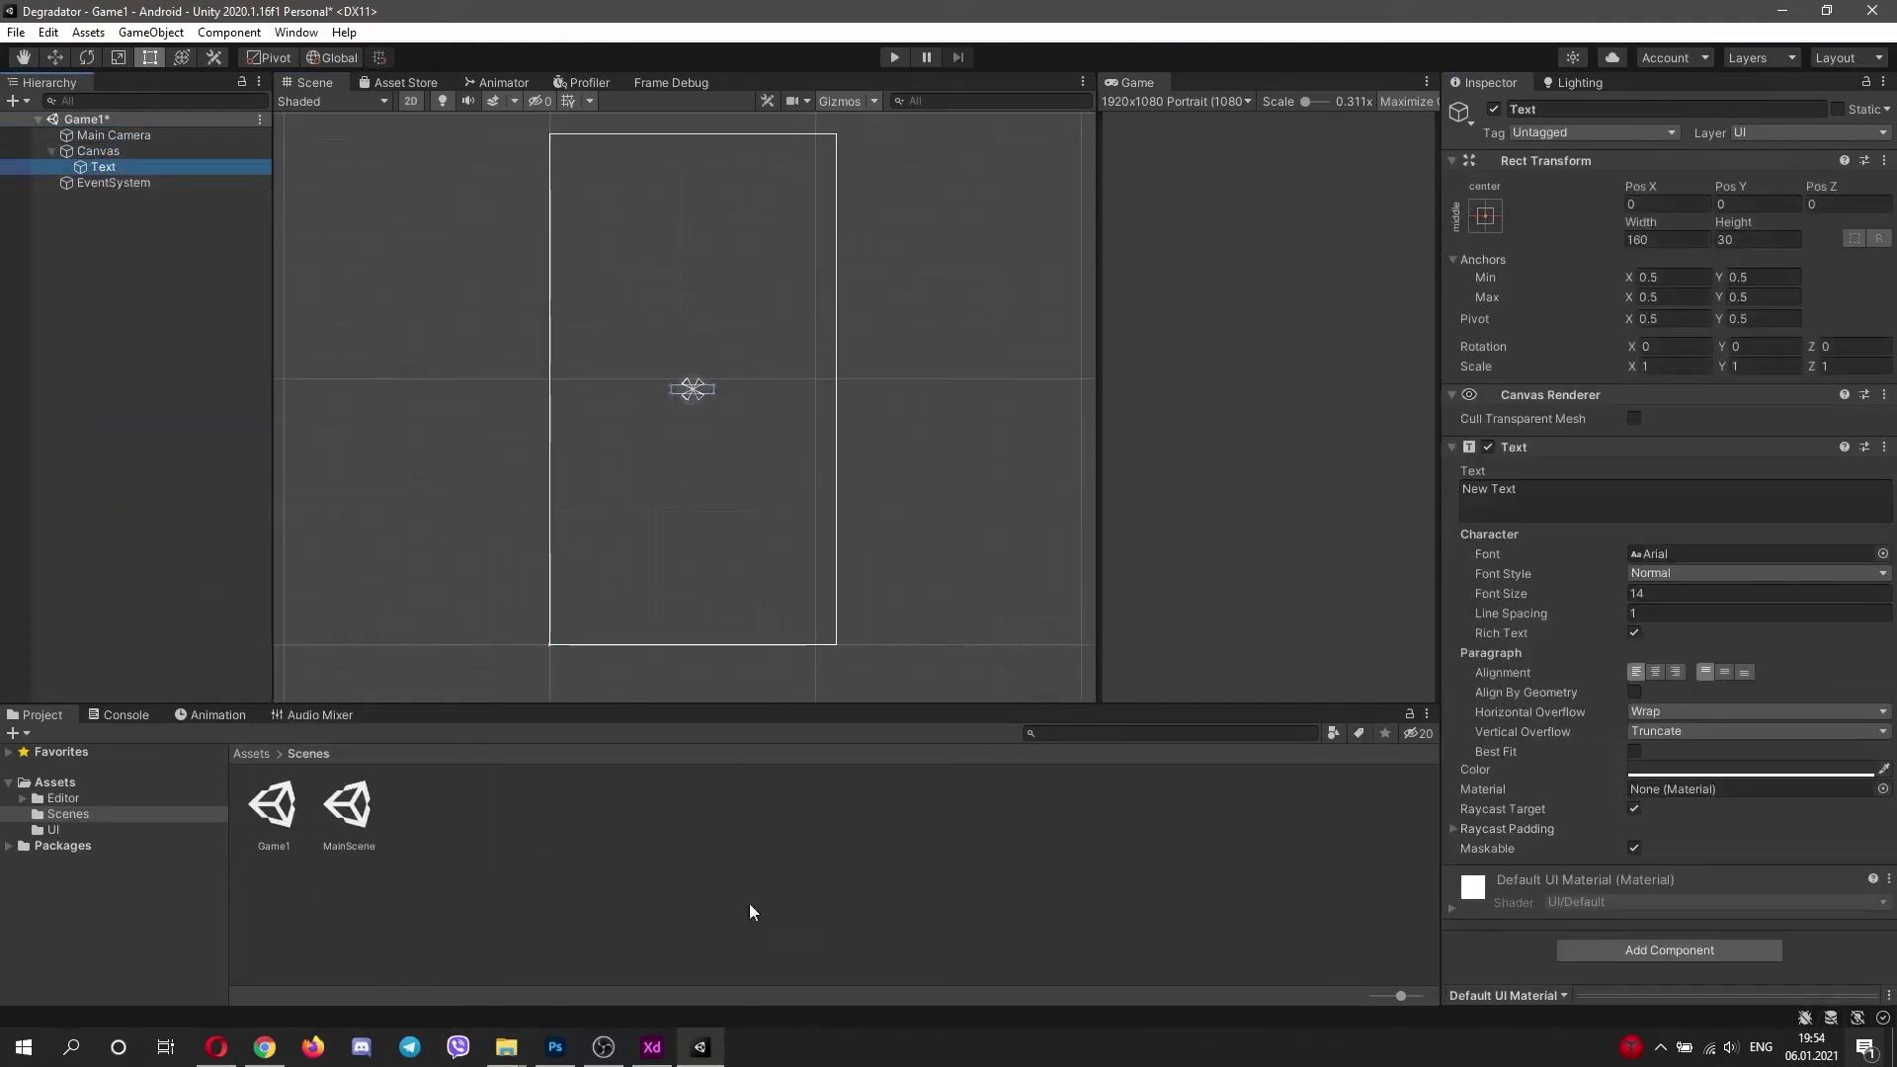
Step: Check the game screen's caption in the XD prototype, return to Unity, and set the Text content to GAME 1
left_click(652, 1047)
scroll(1038, 553, "up", 3)
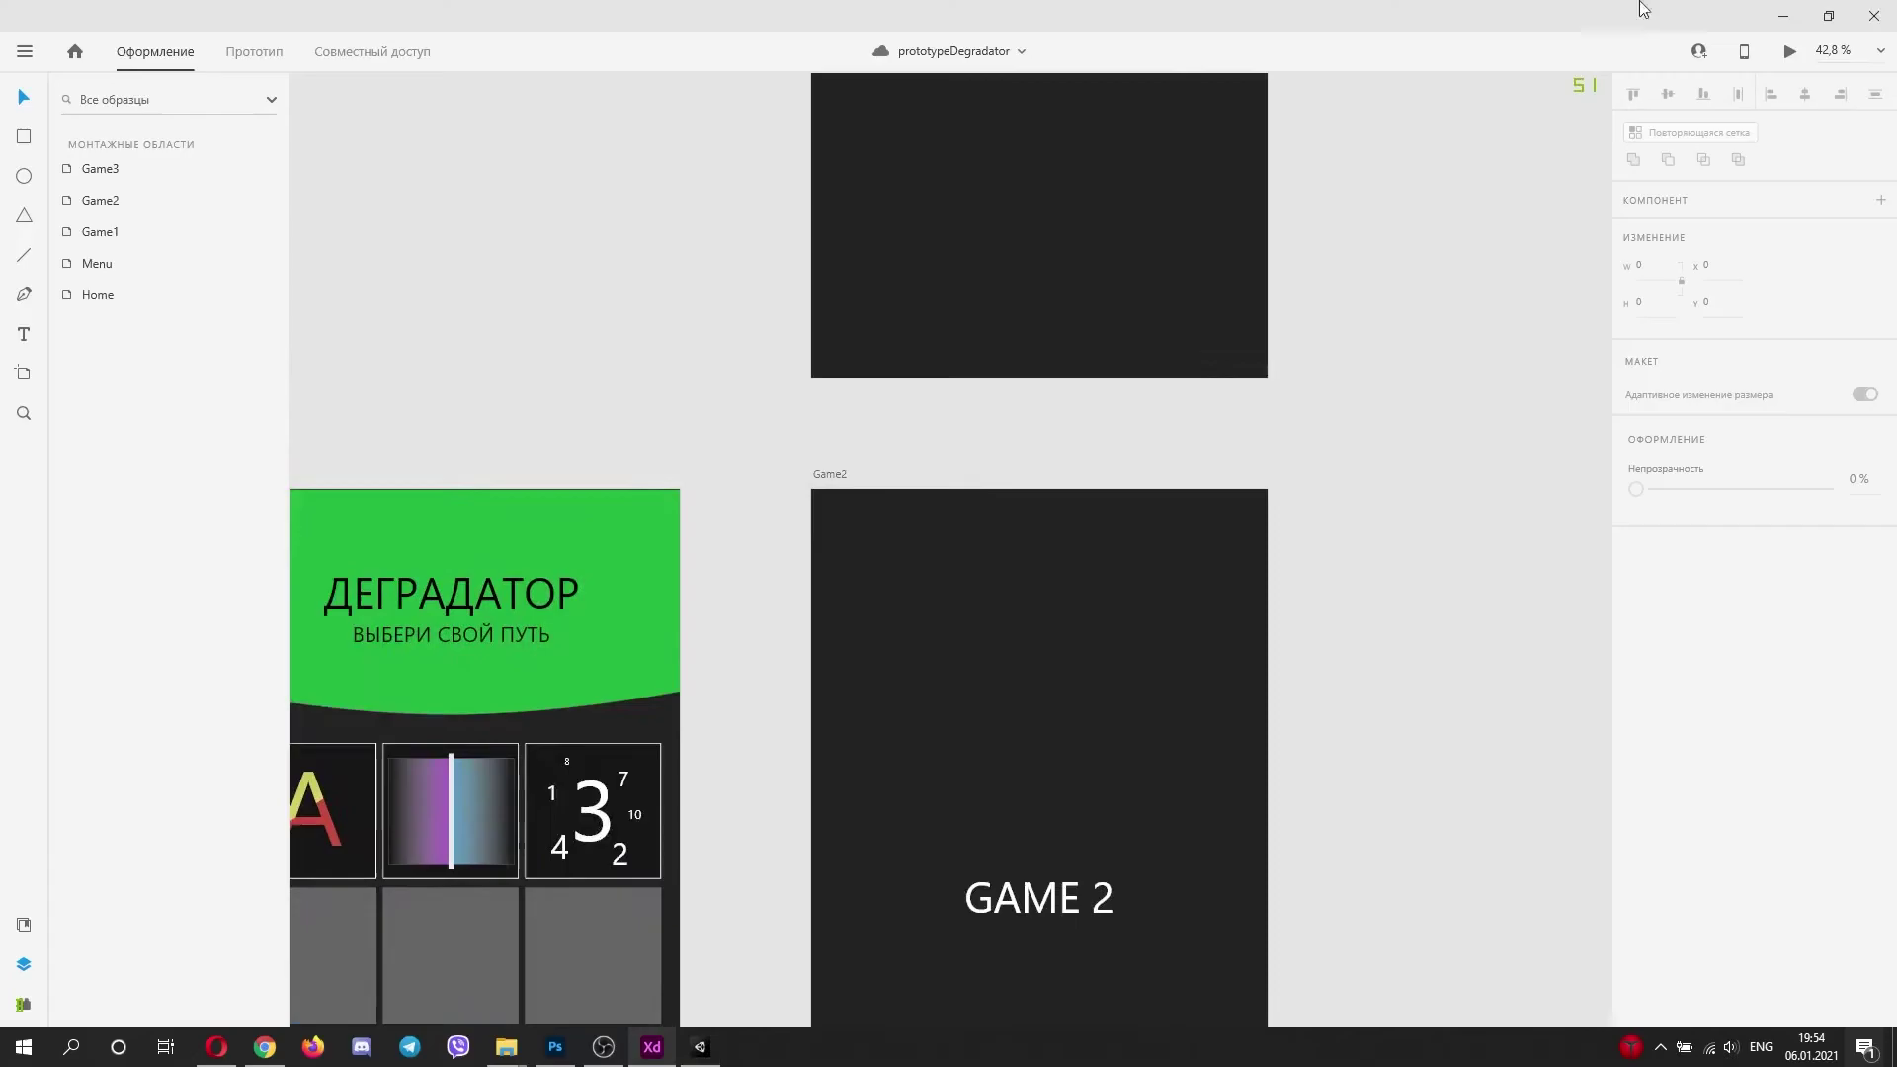
left_click(1781, 24)
left_click(1468, 490)
key("super+space")
type("ga")
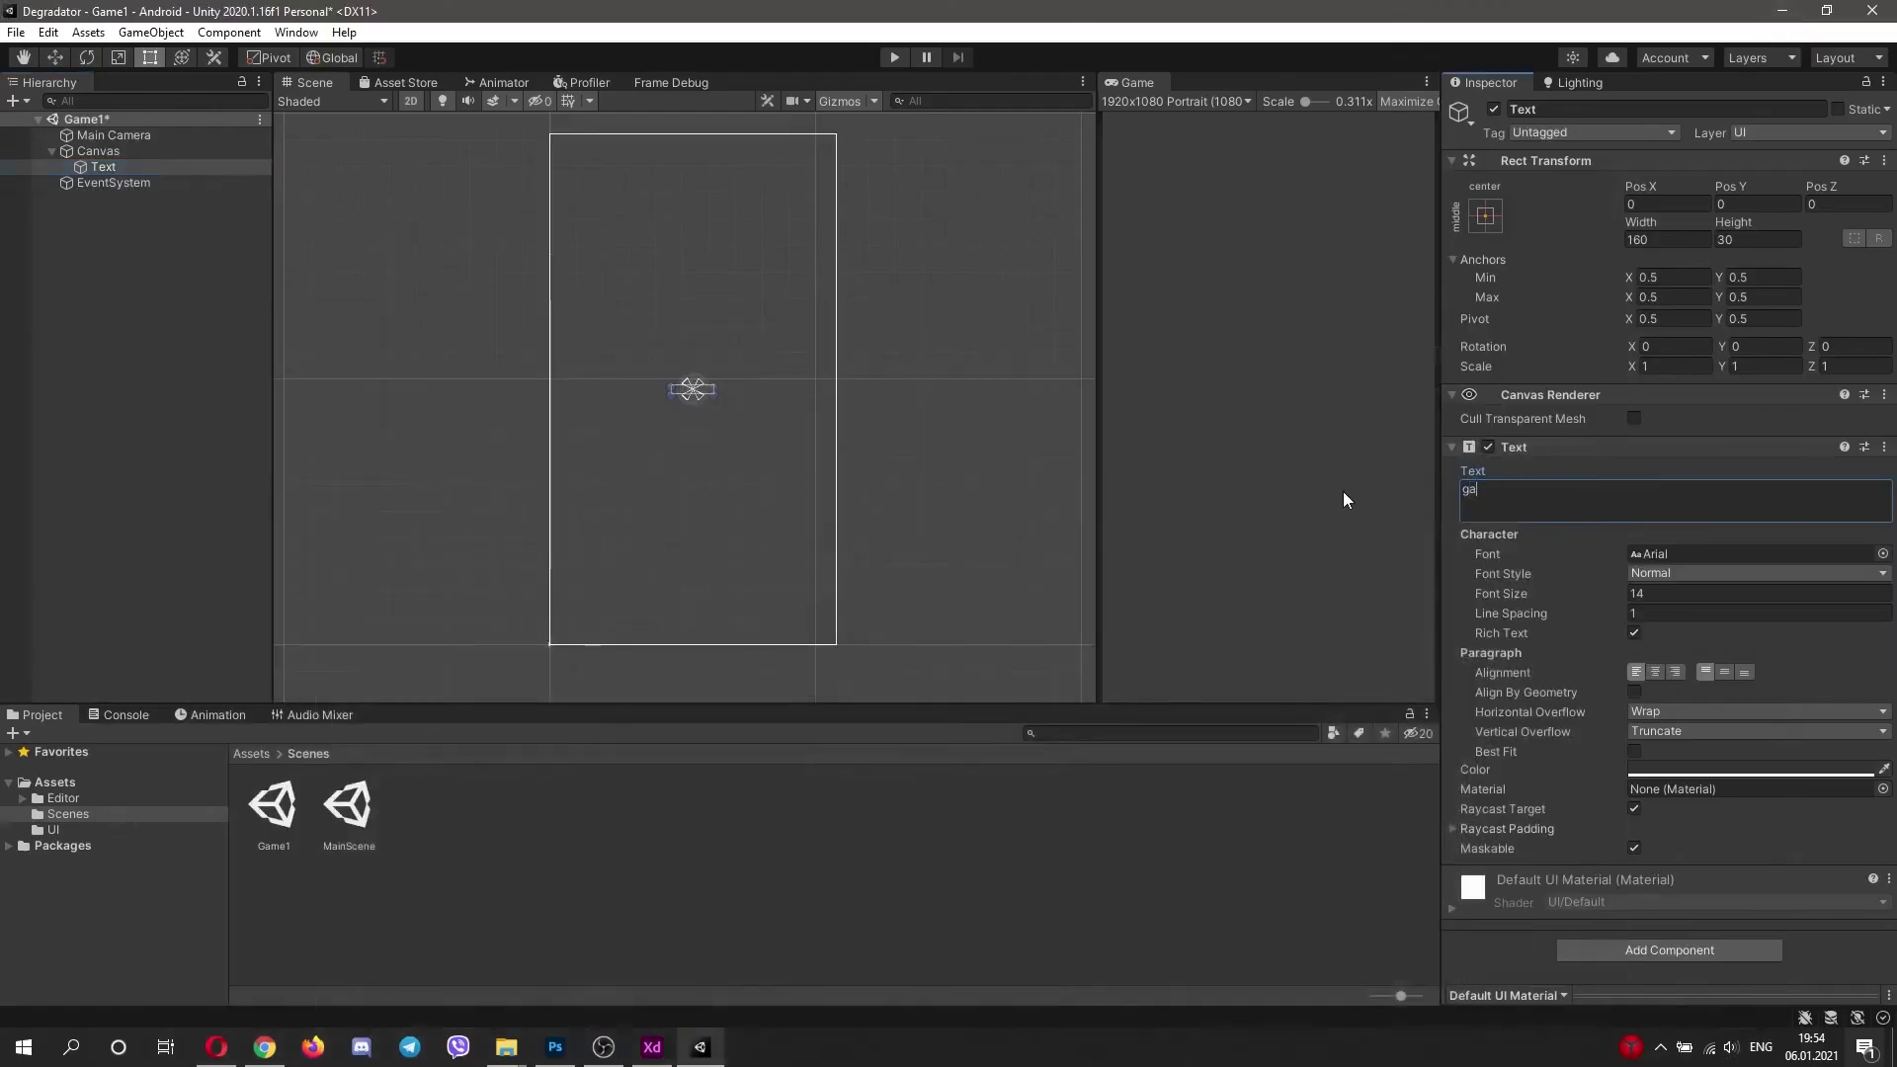
key("BackSpace")
key("BackSpace")
type("GAME 1")
key("Return")
Step: Set the GAME 1 text's font size to 100, align it vertically to the middle, and resize its text box
left_click(1676, 592)
type("100")
left_click(1724, 672)
middle_click_drag(882, 386, 898, 376)
scroll(712, 400, "up", 4)
left_click_drag(741, 381, 815, 471)
left_click_drag(760, 418, 599, 508)
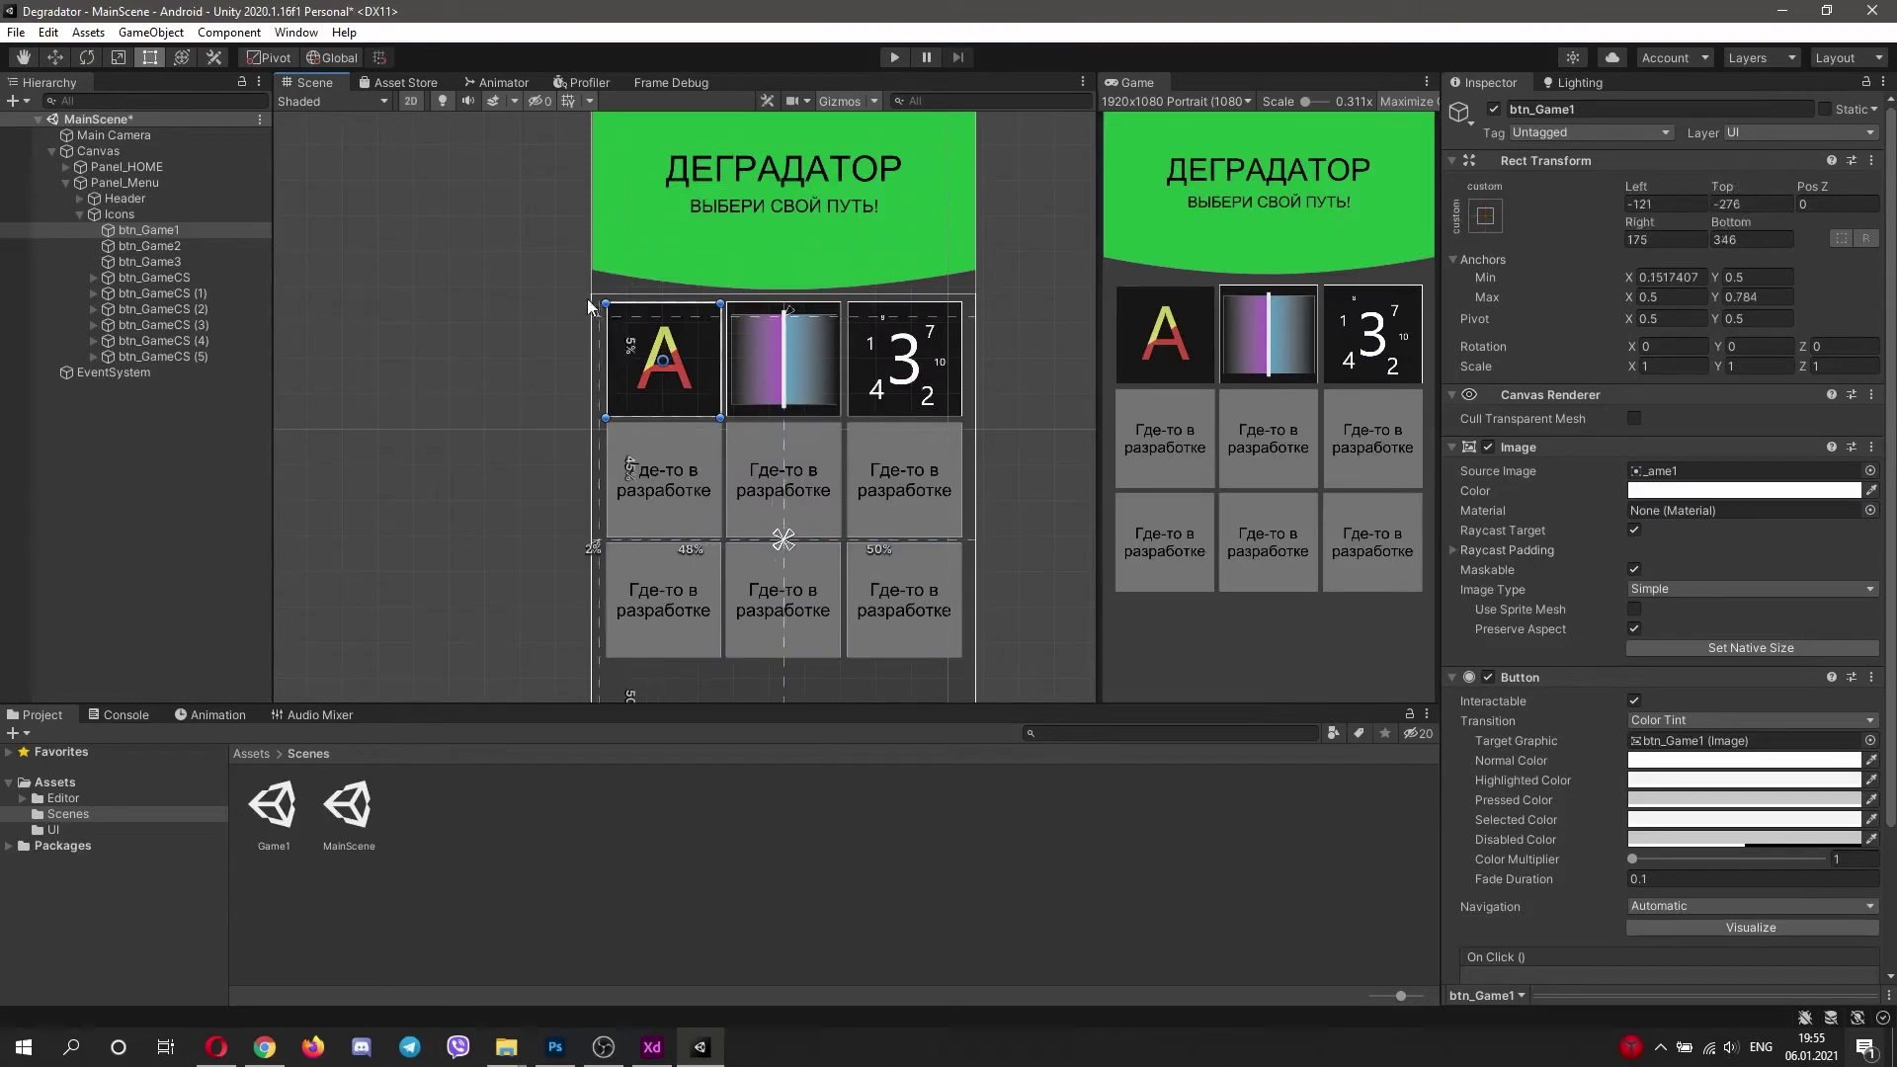
Step: In MainScene, fit the anchors of btn_Game1 and btn_Game2 to the corners of their own buttons
left_click_drag(587, 298, 601, 296)
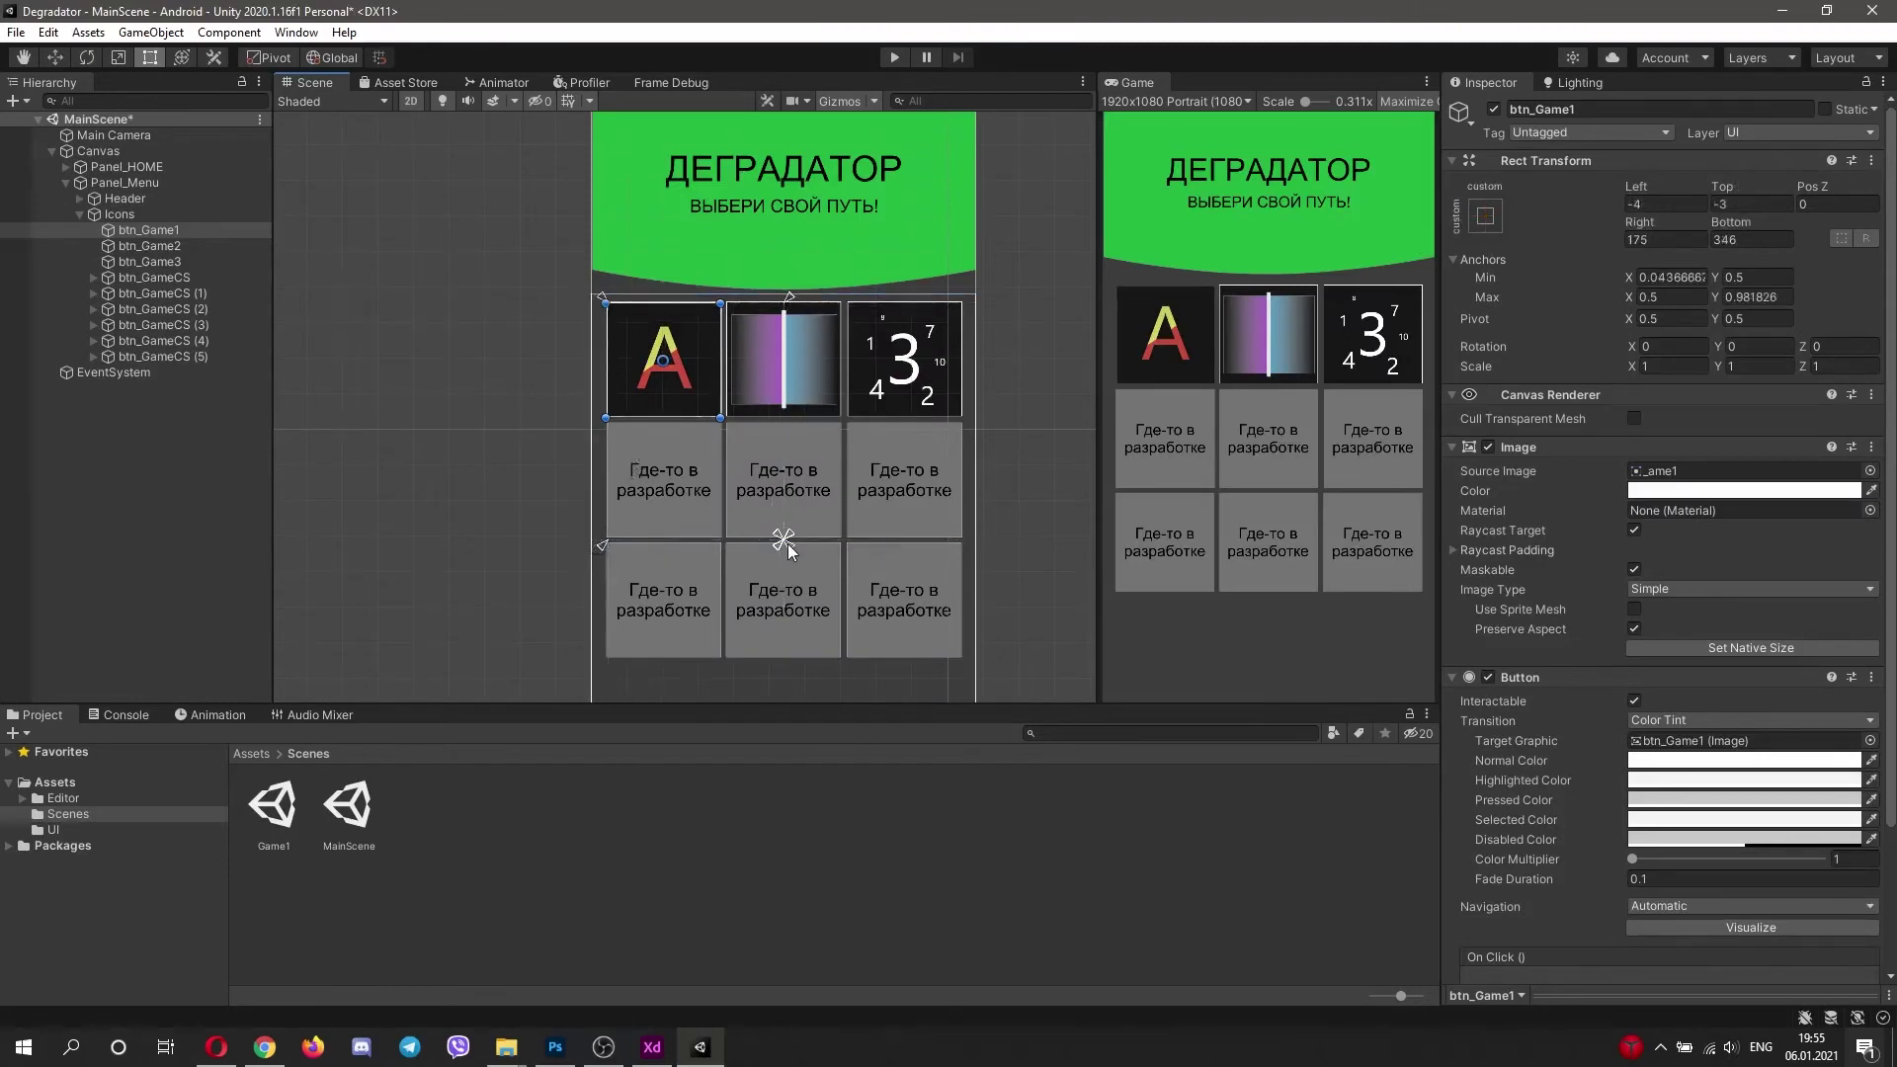
left_click_drag(782, 539, 729, 425)
left_click(150, 246)
left_click_drag(776, 533, 725, 298)
scroll(734, 326, "up", 3)
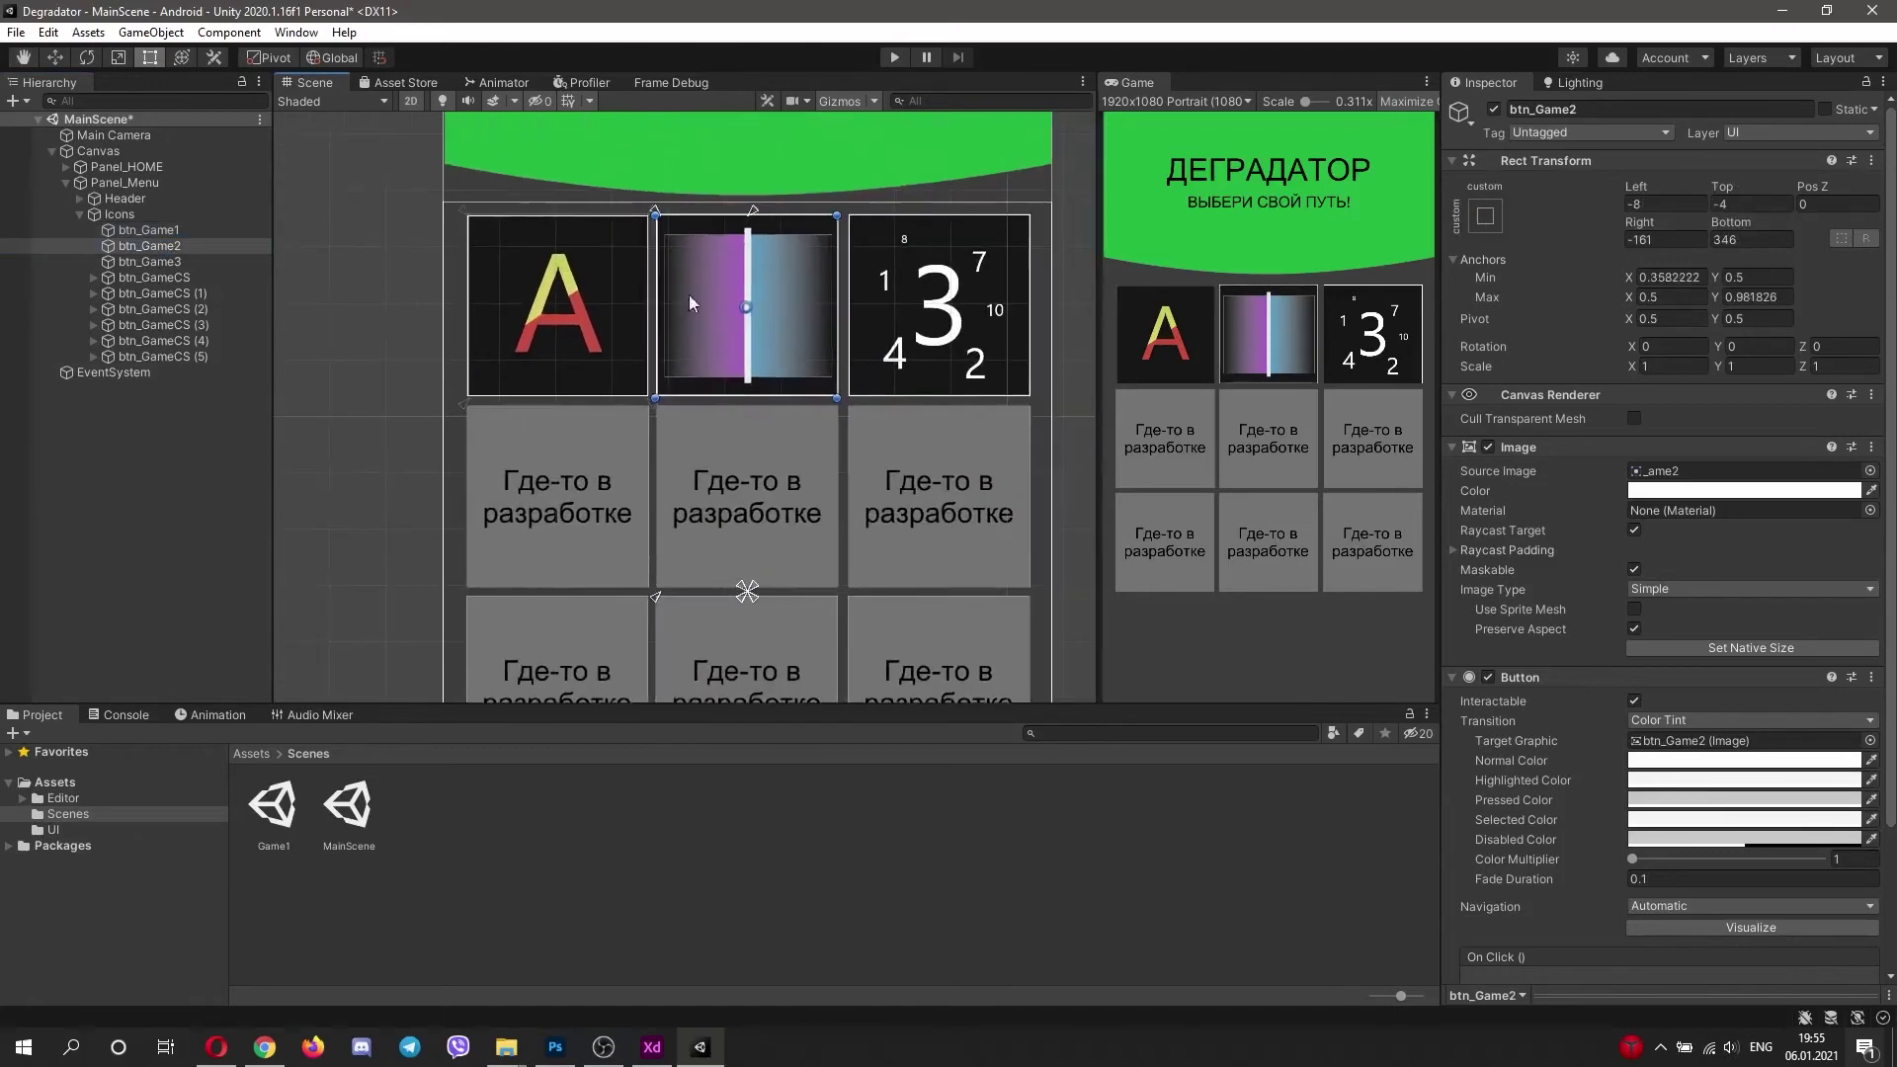
left_click_drag(750, 592, 857, 413)
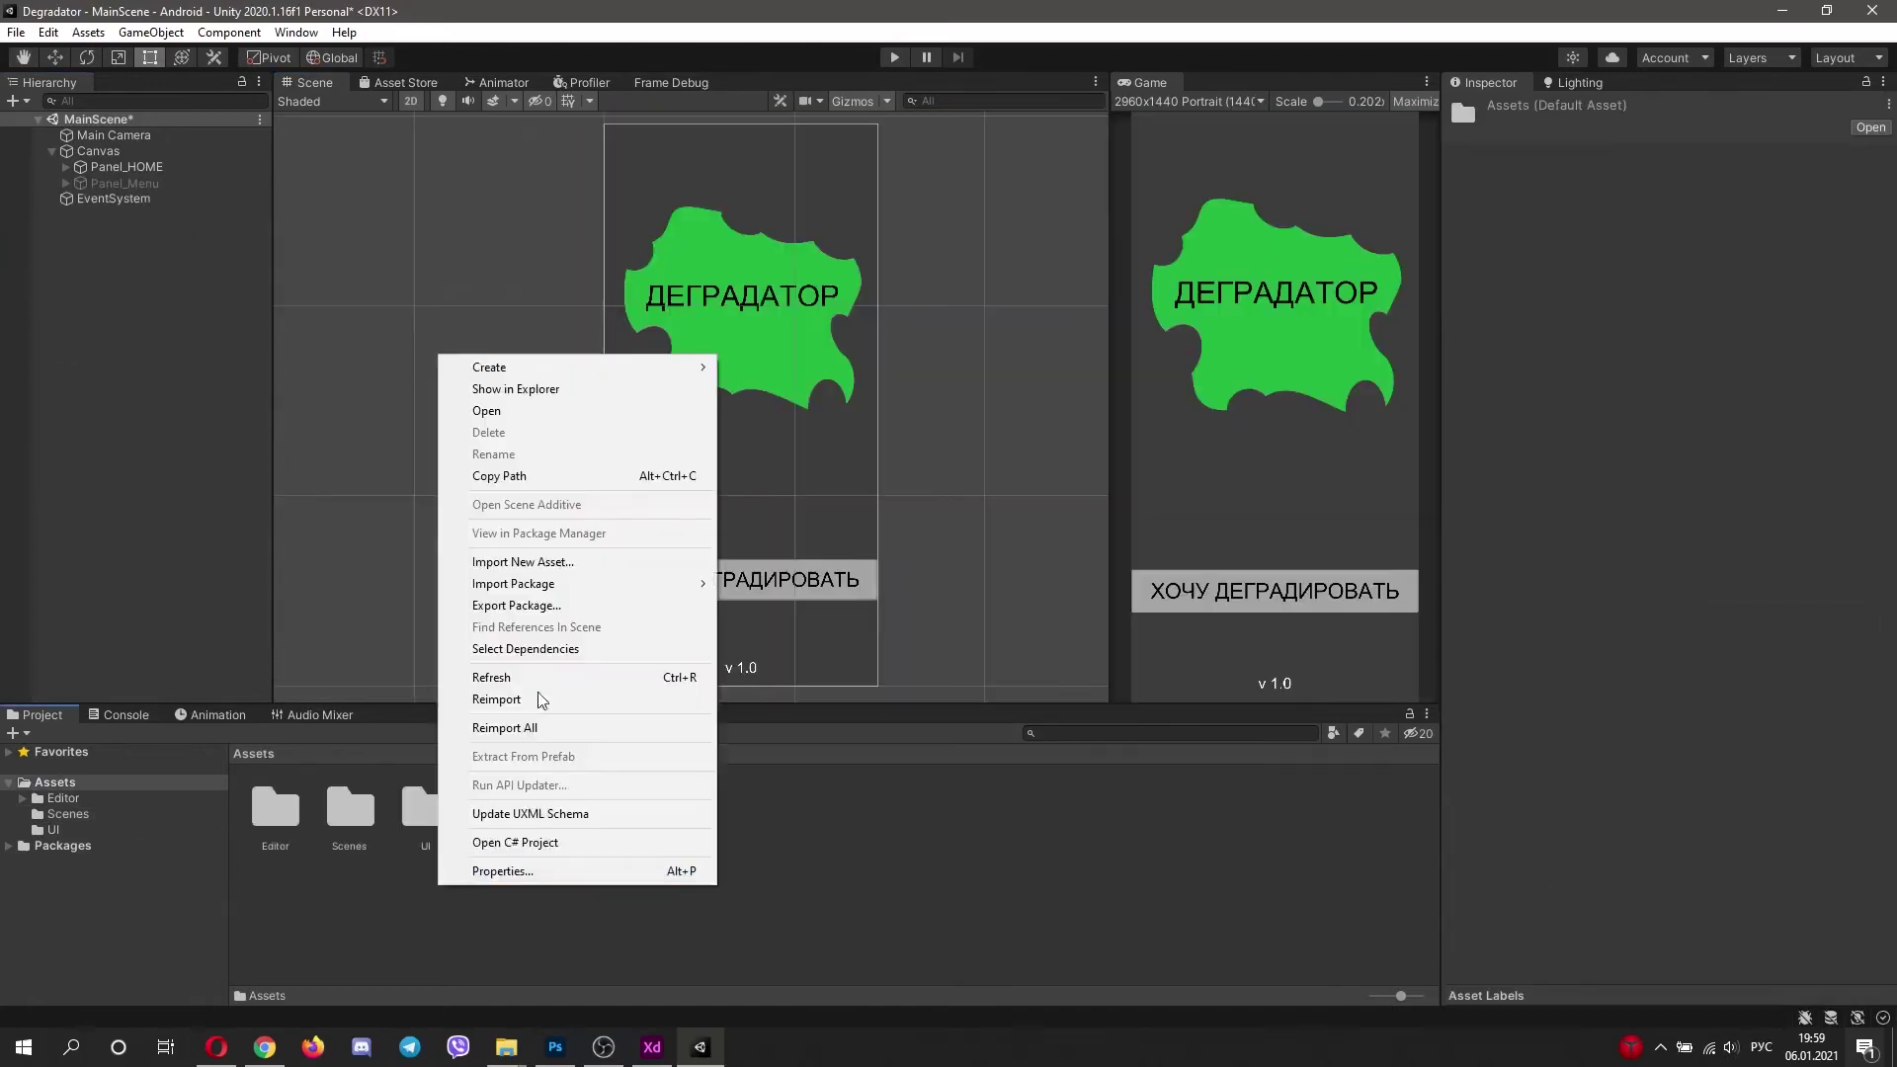
Step: Create a folder named Sripts in Assets
mouse_move(465, 385)
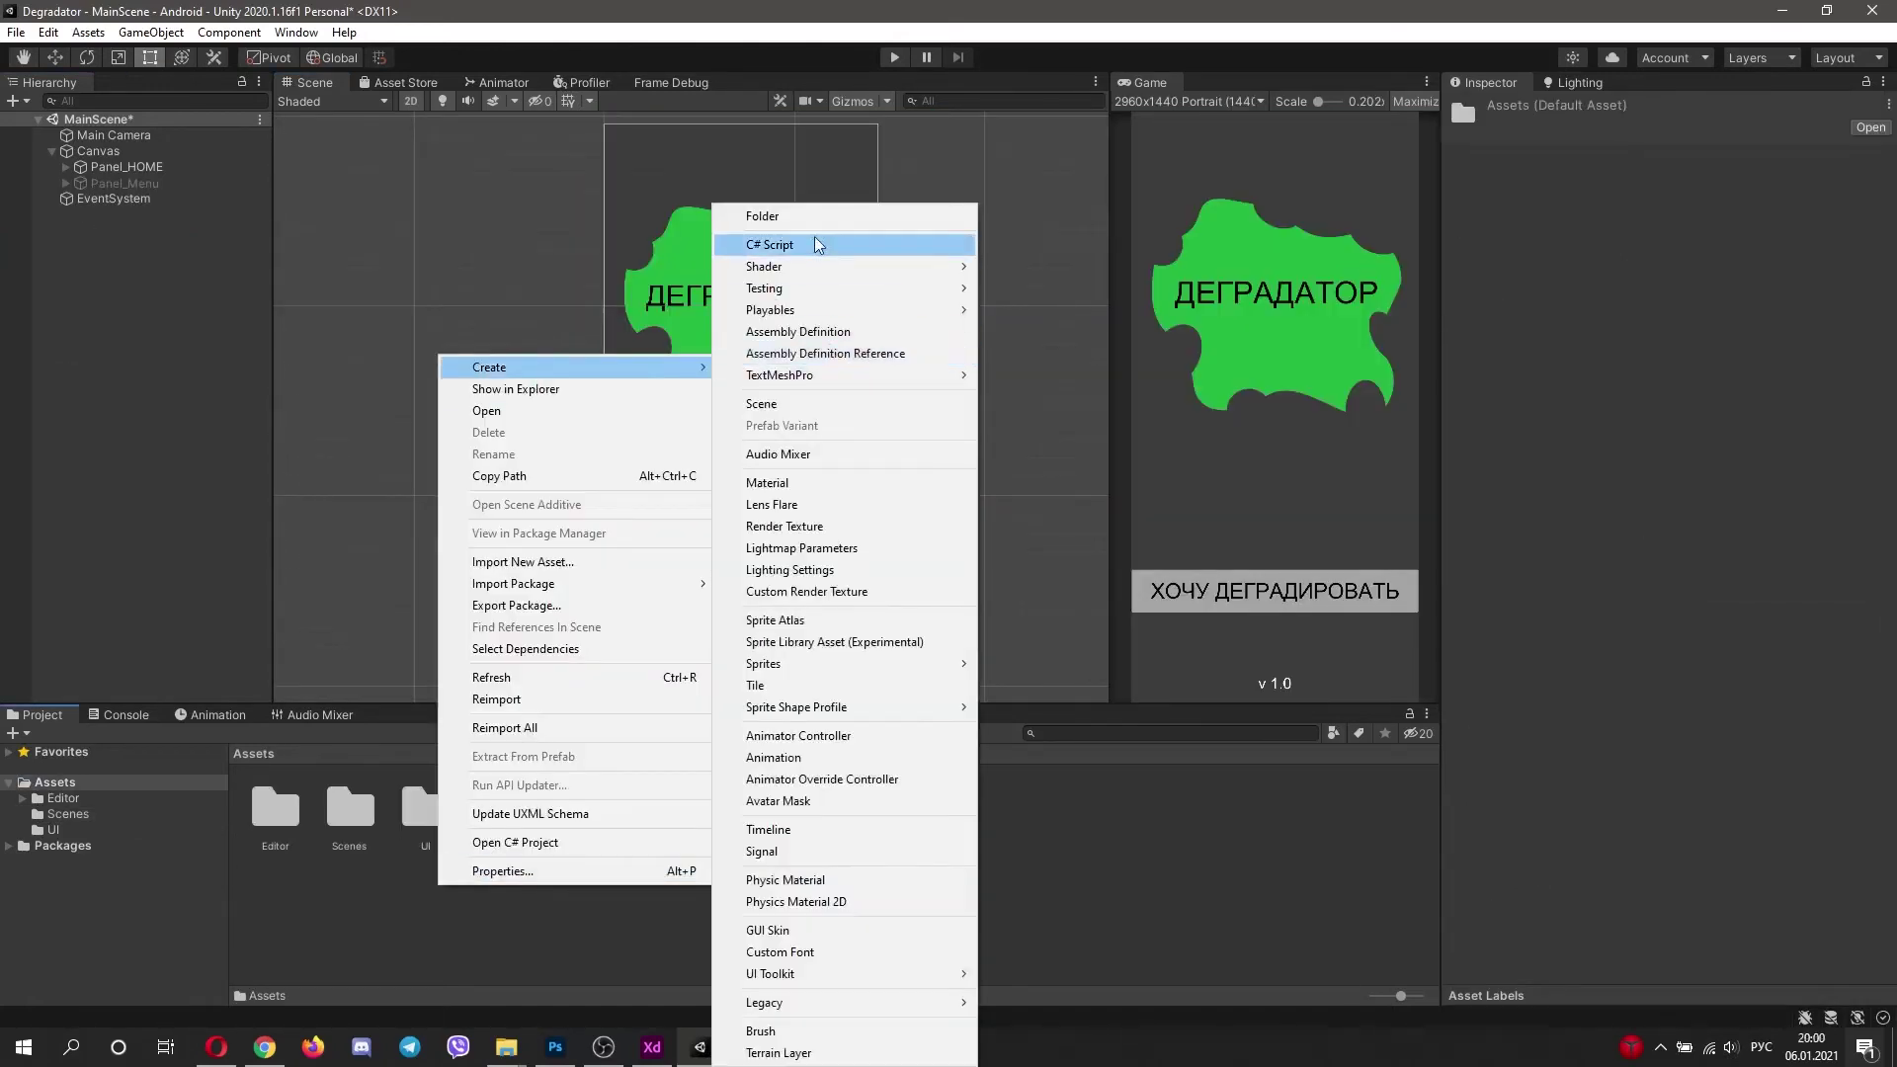
left_click(805, 215)
key("super+space")
type("SR")
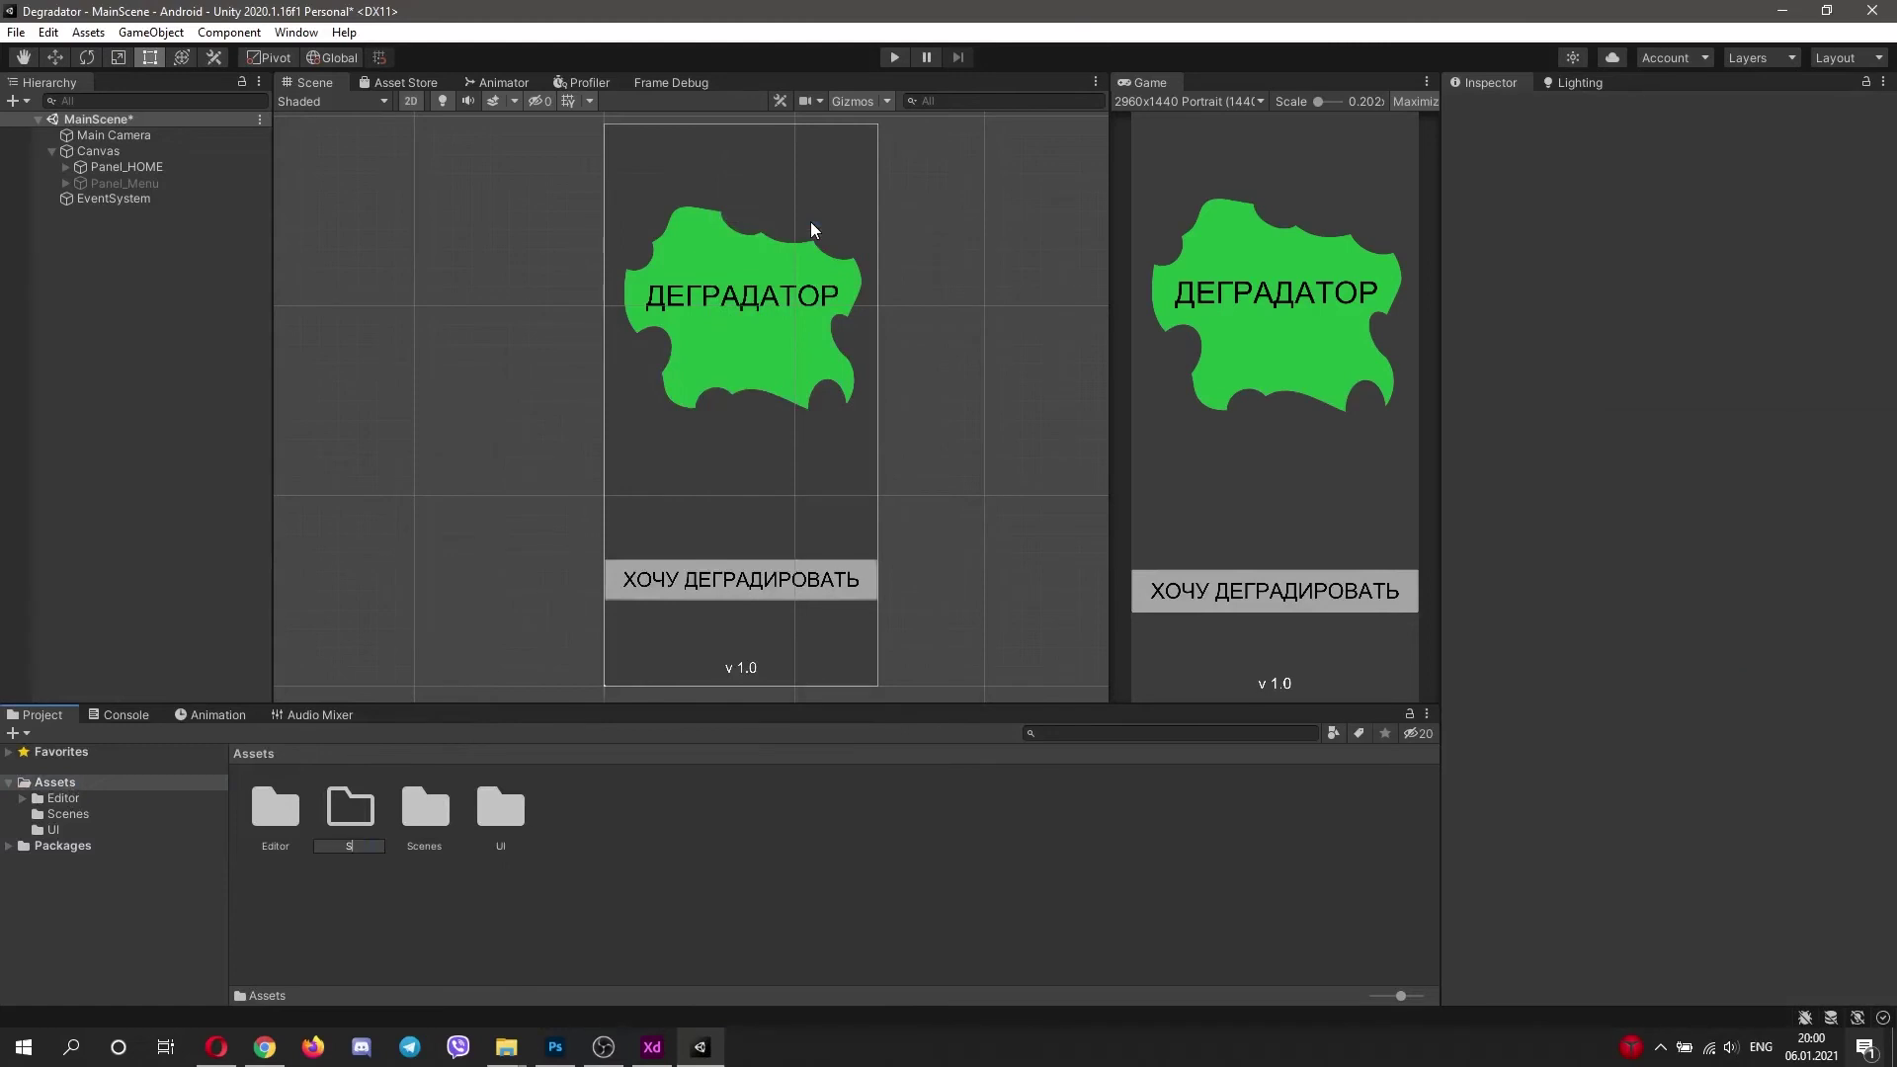
key("BackSpace")
type("ripts")
key("Return")
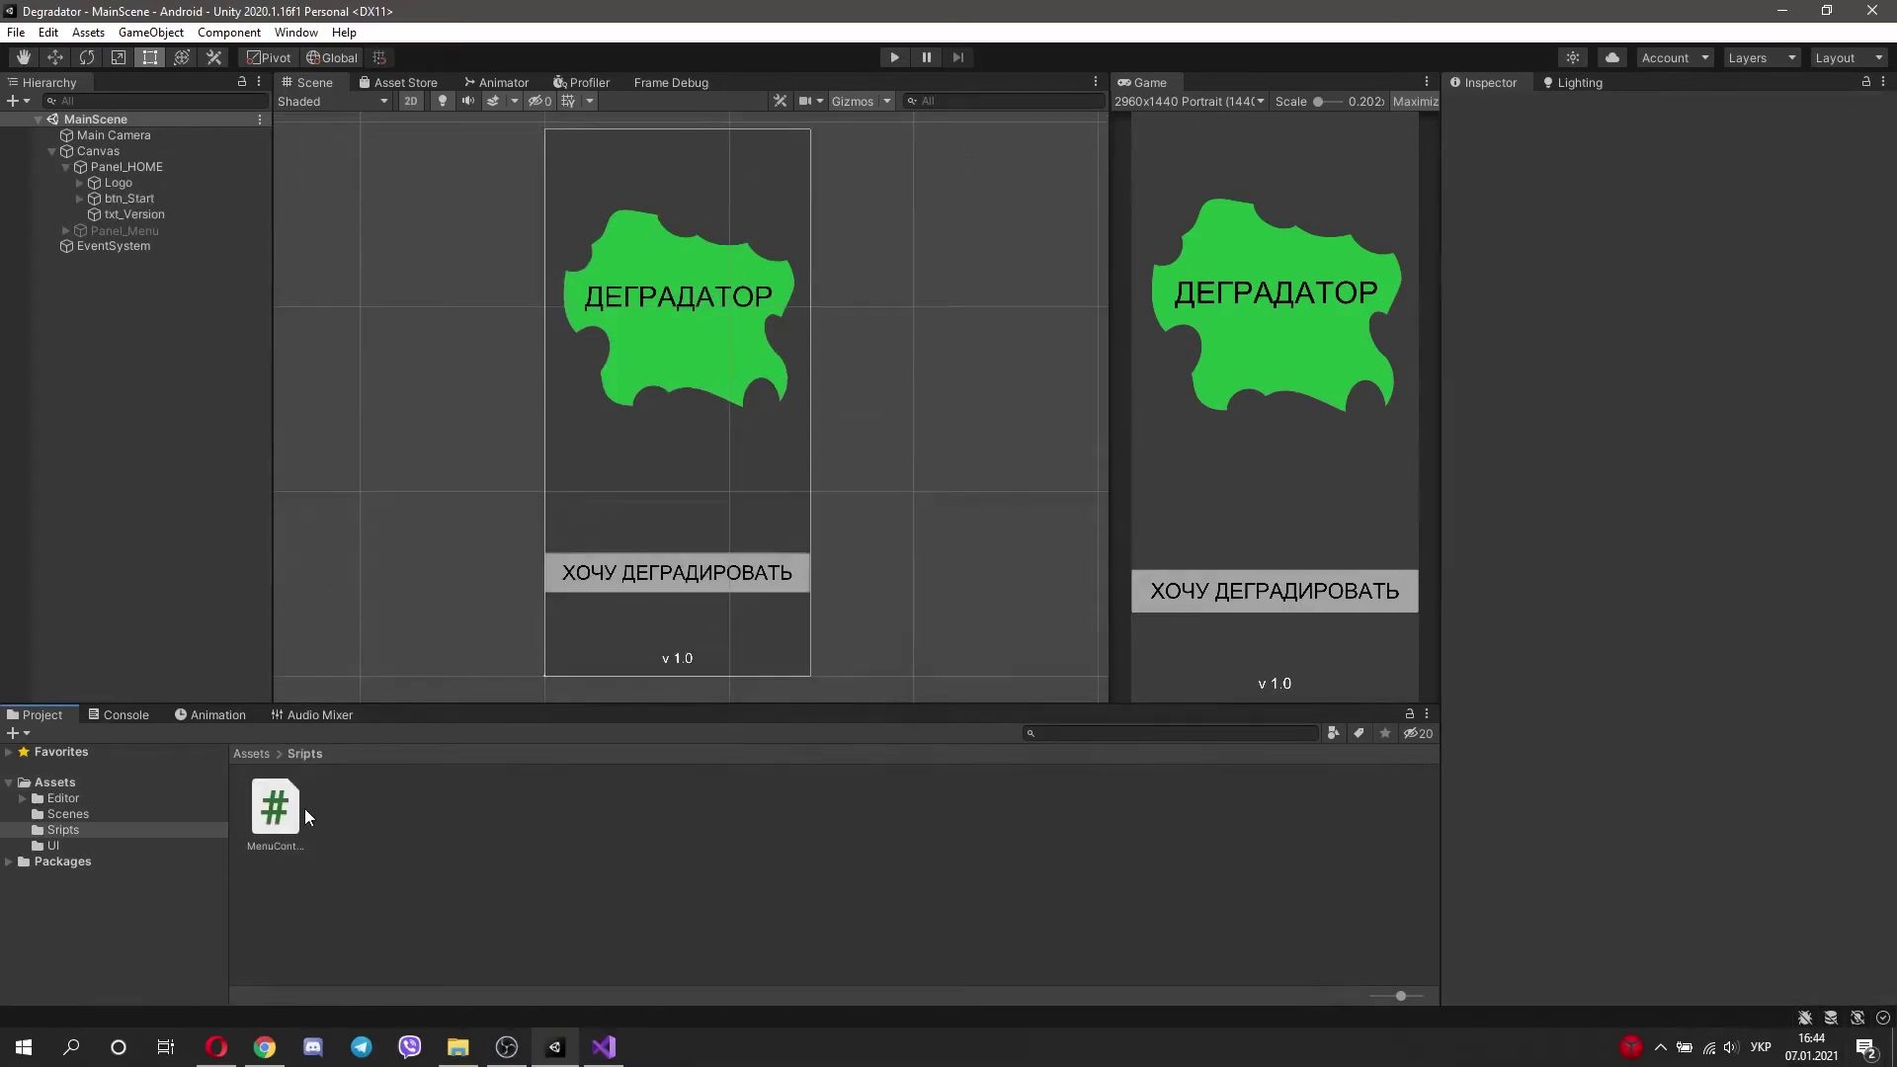
Step: Open the MenuController script in Visual Studio and examine its SceneManagement directive and panelMenu field
left_click(300, 810)
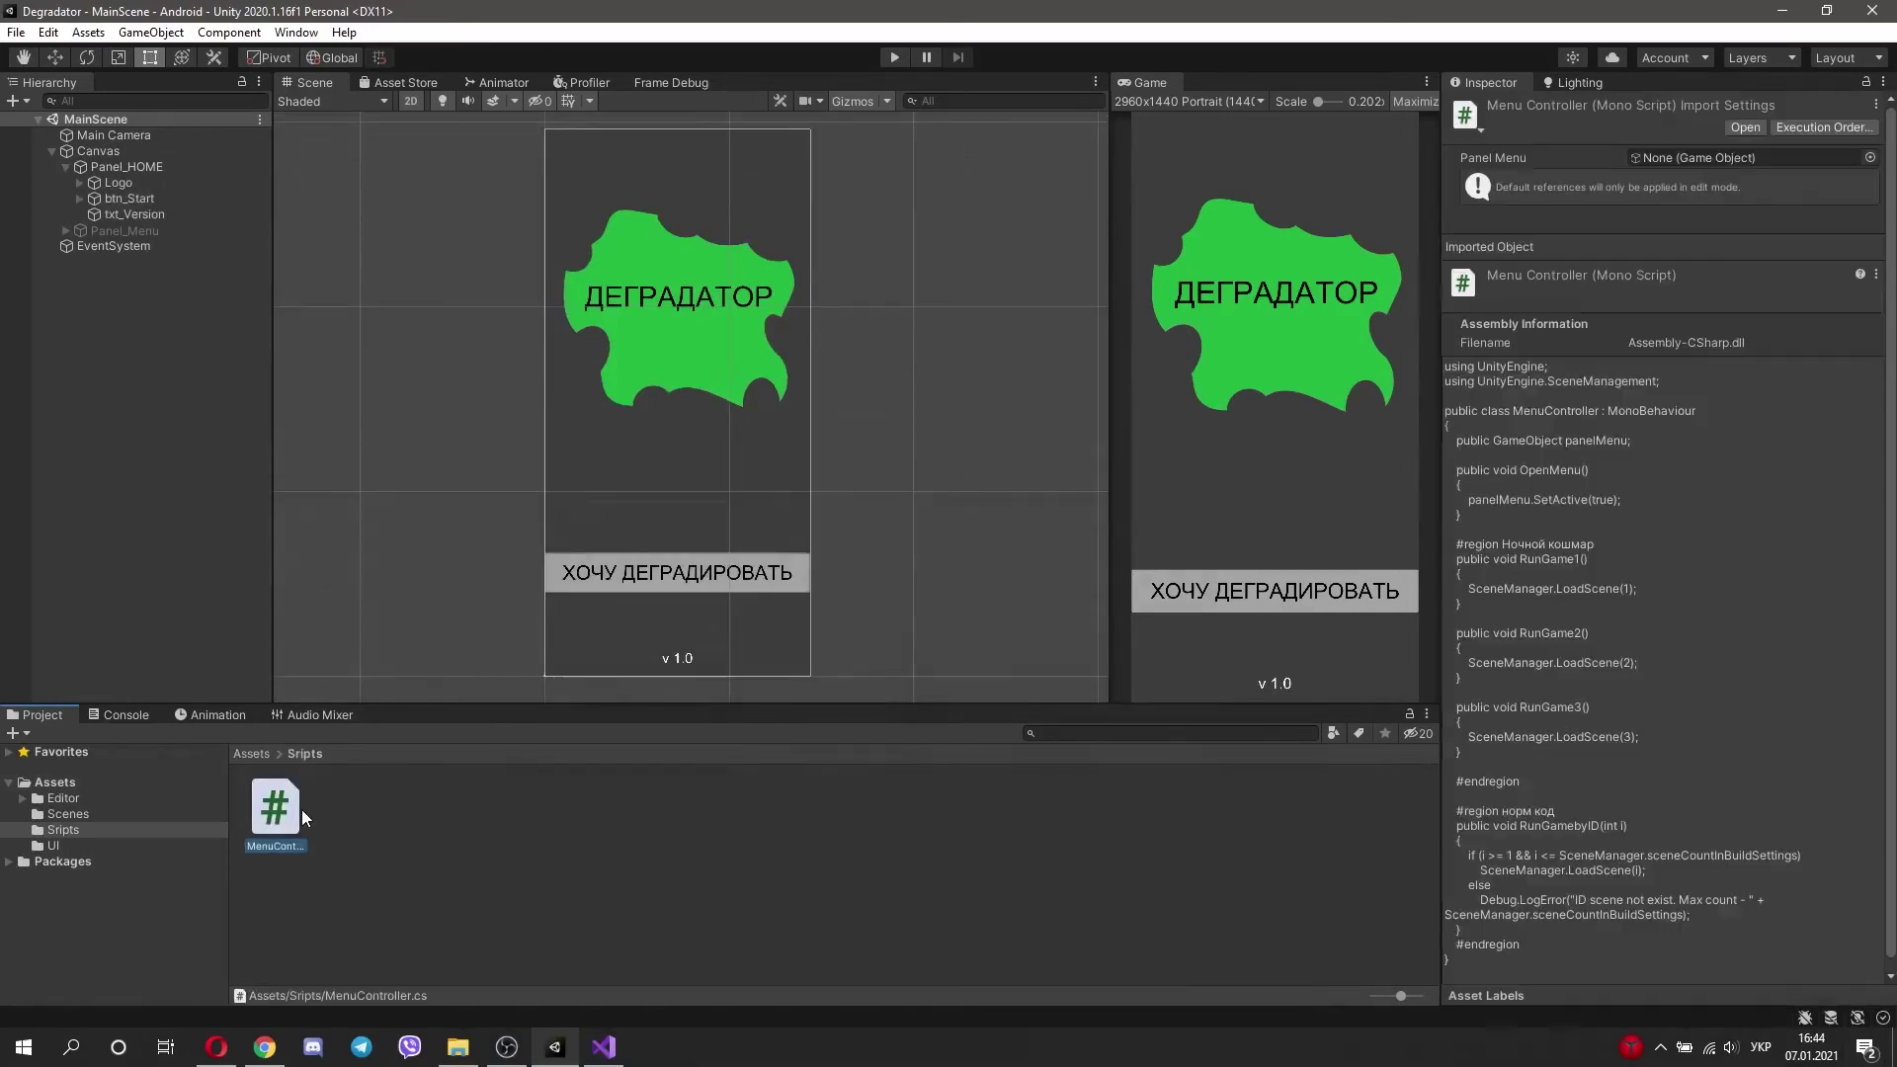
left_click(432, 857)
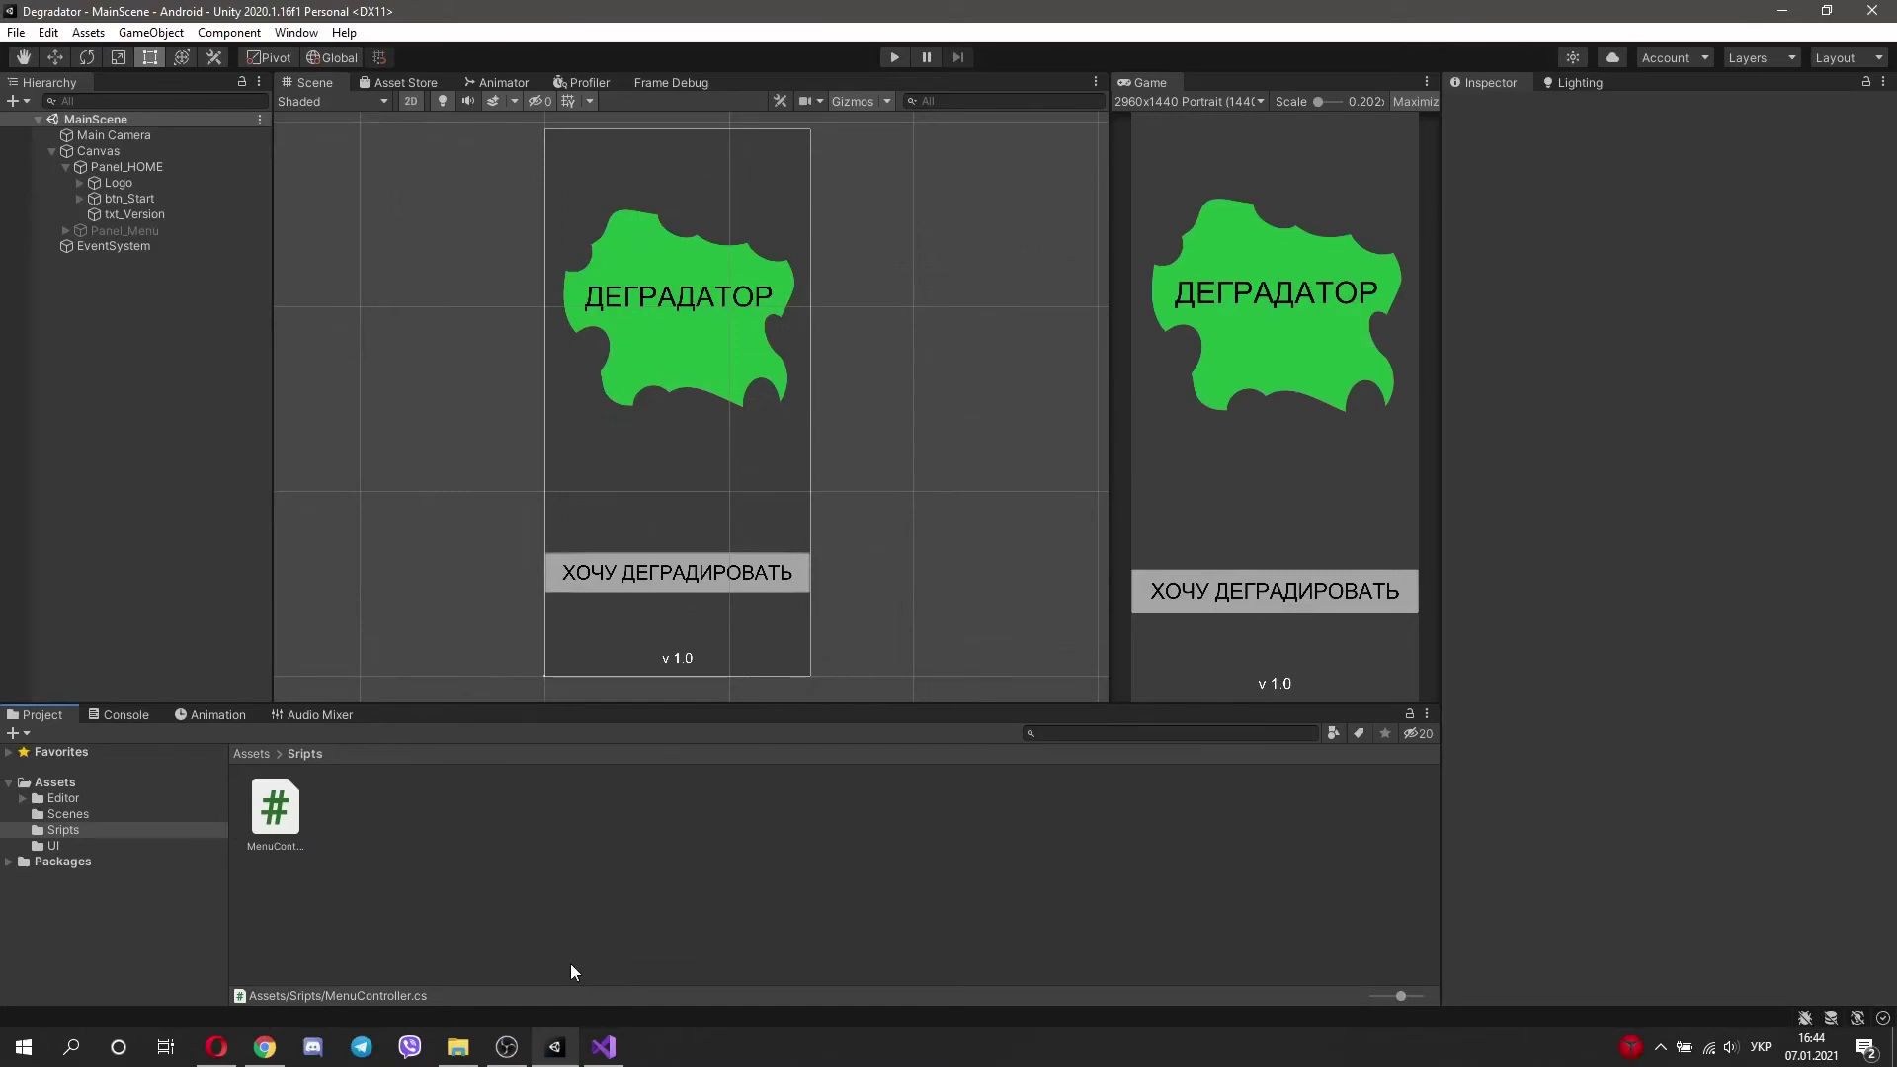
left_click(604, 1046)
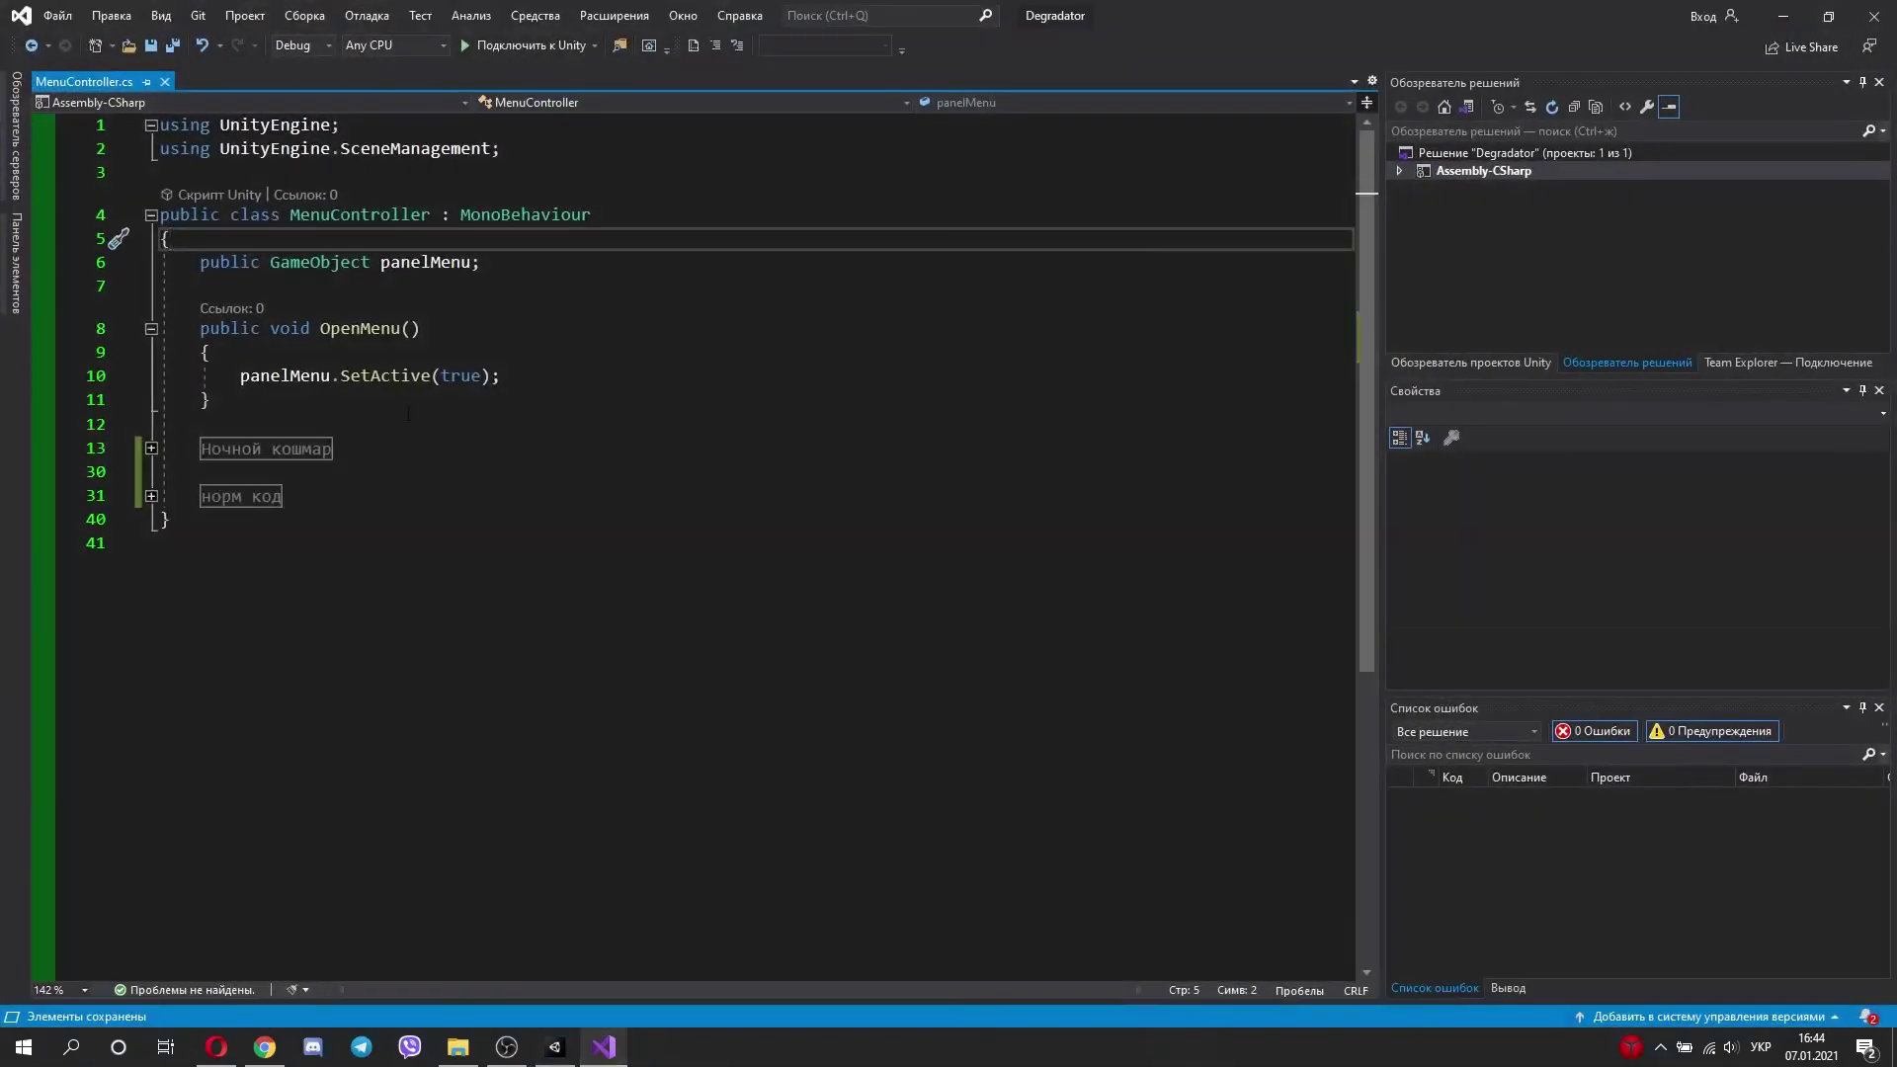
left_click_drag(542, 138, 134, 144)
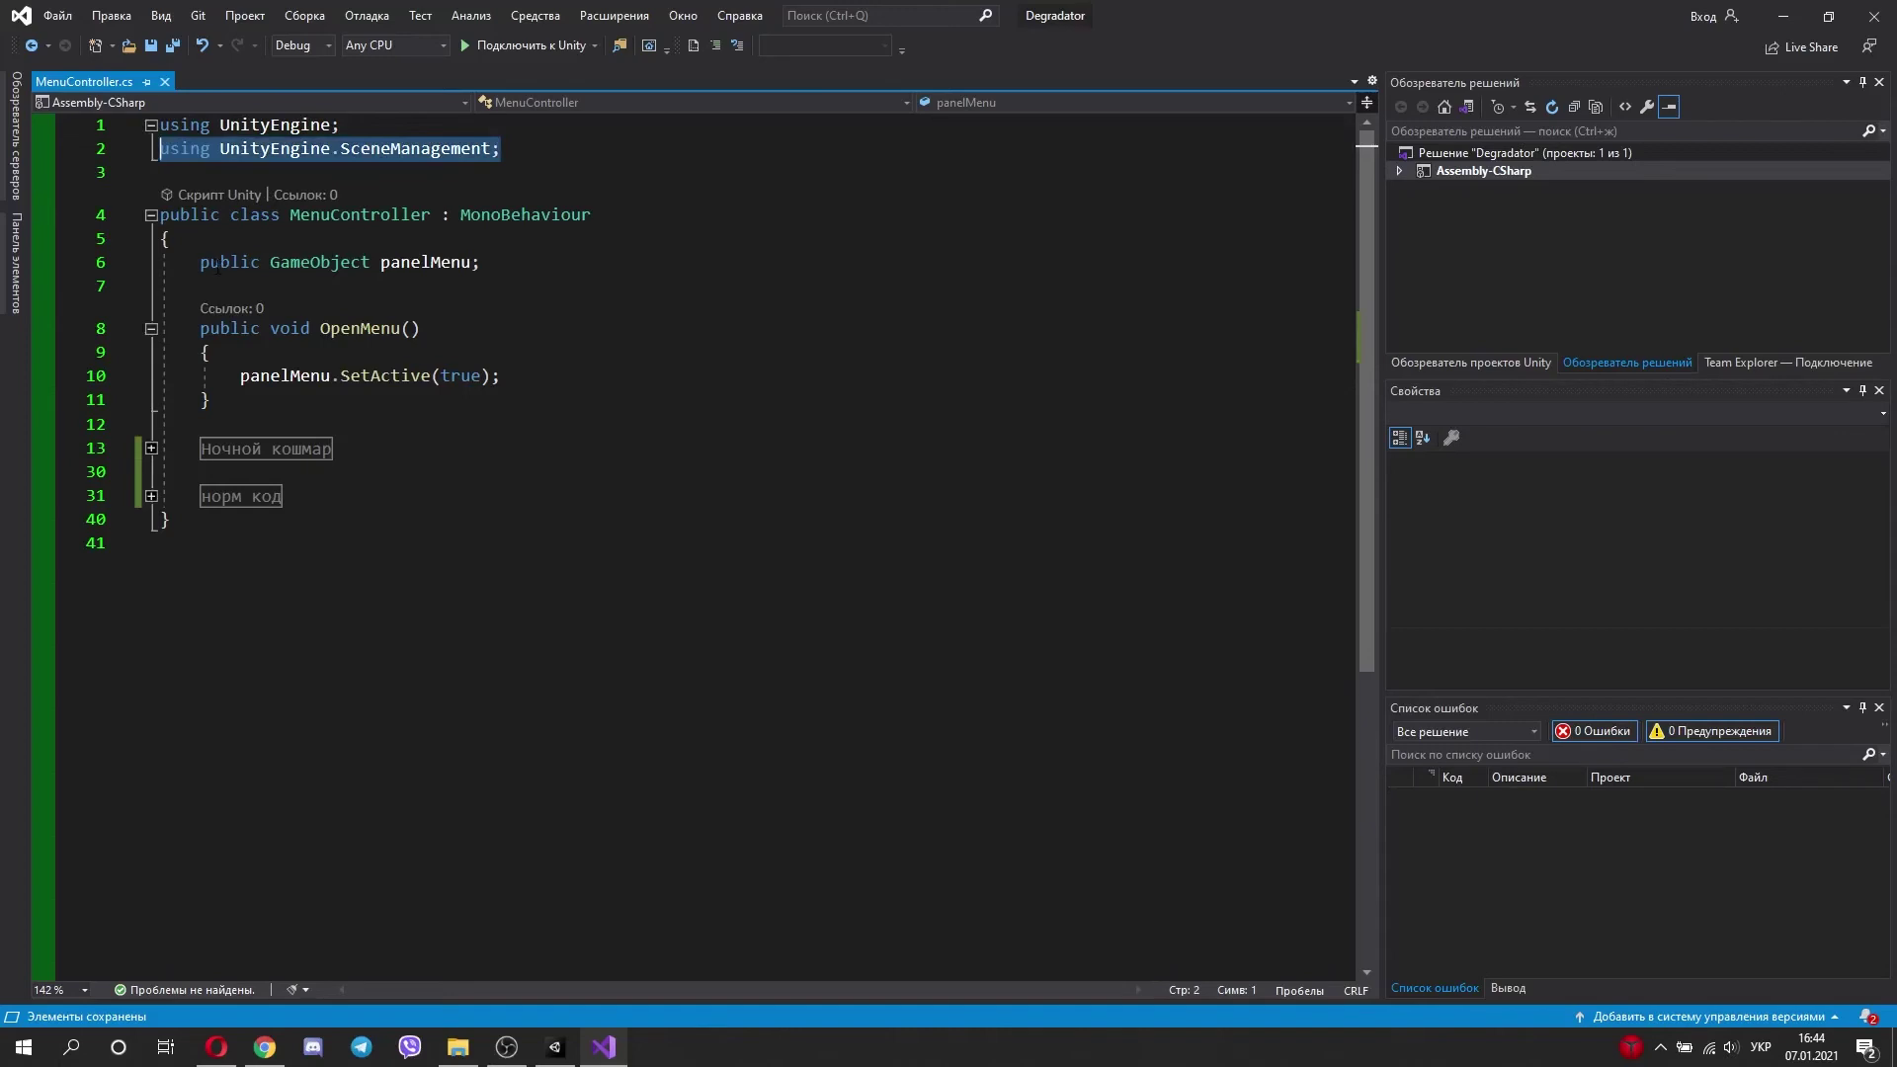
left_click_drag(201, 262, 482, 261)
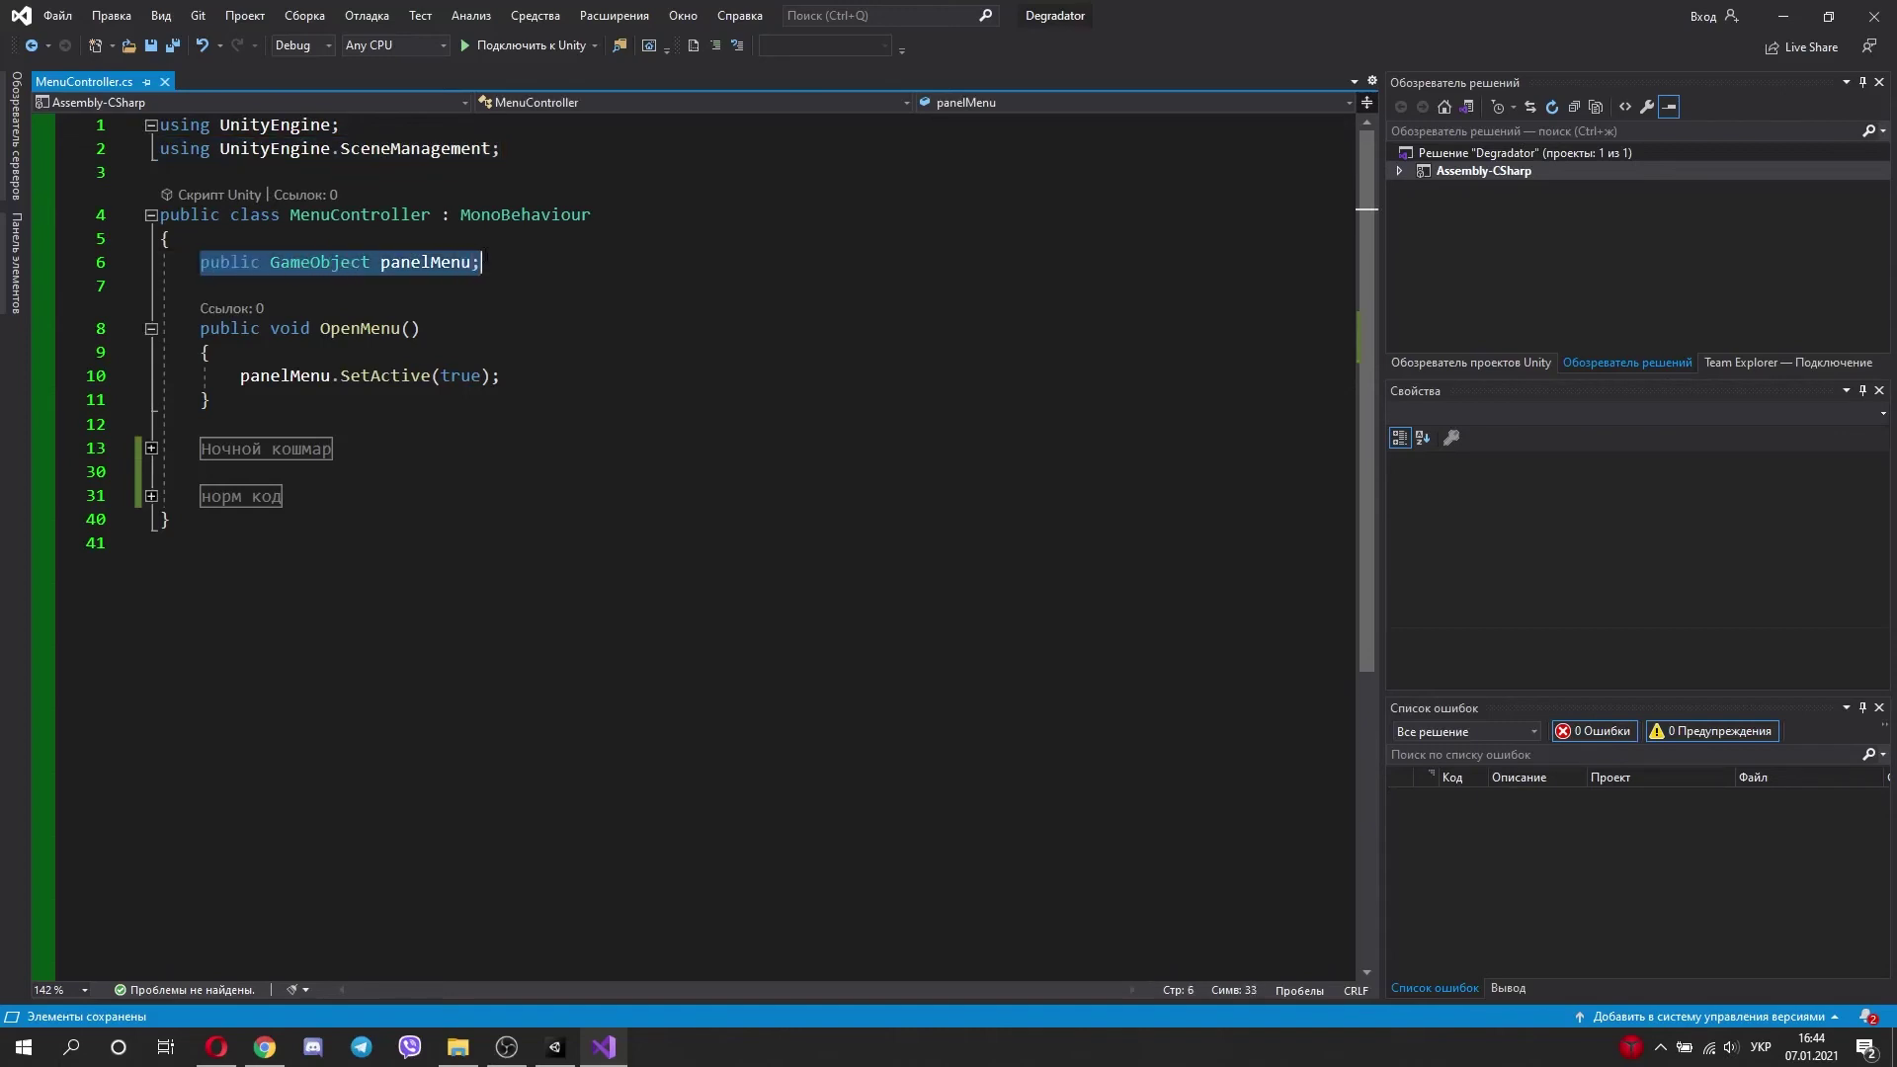
left_click(359, 308)
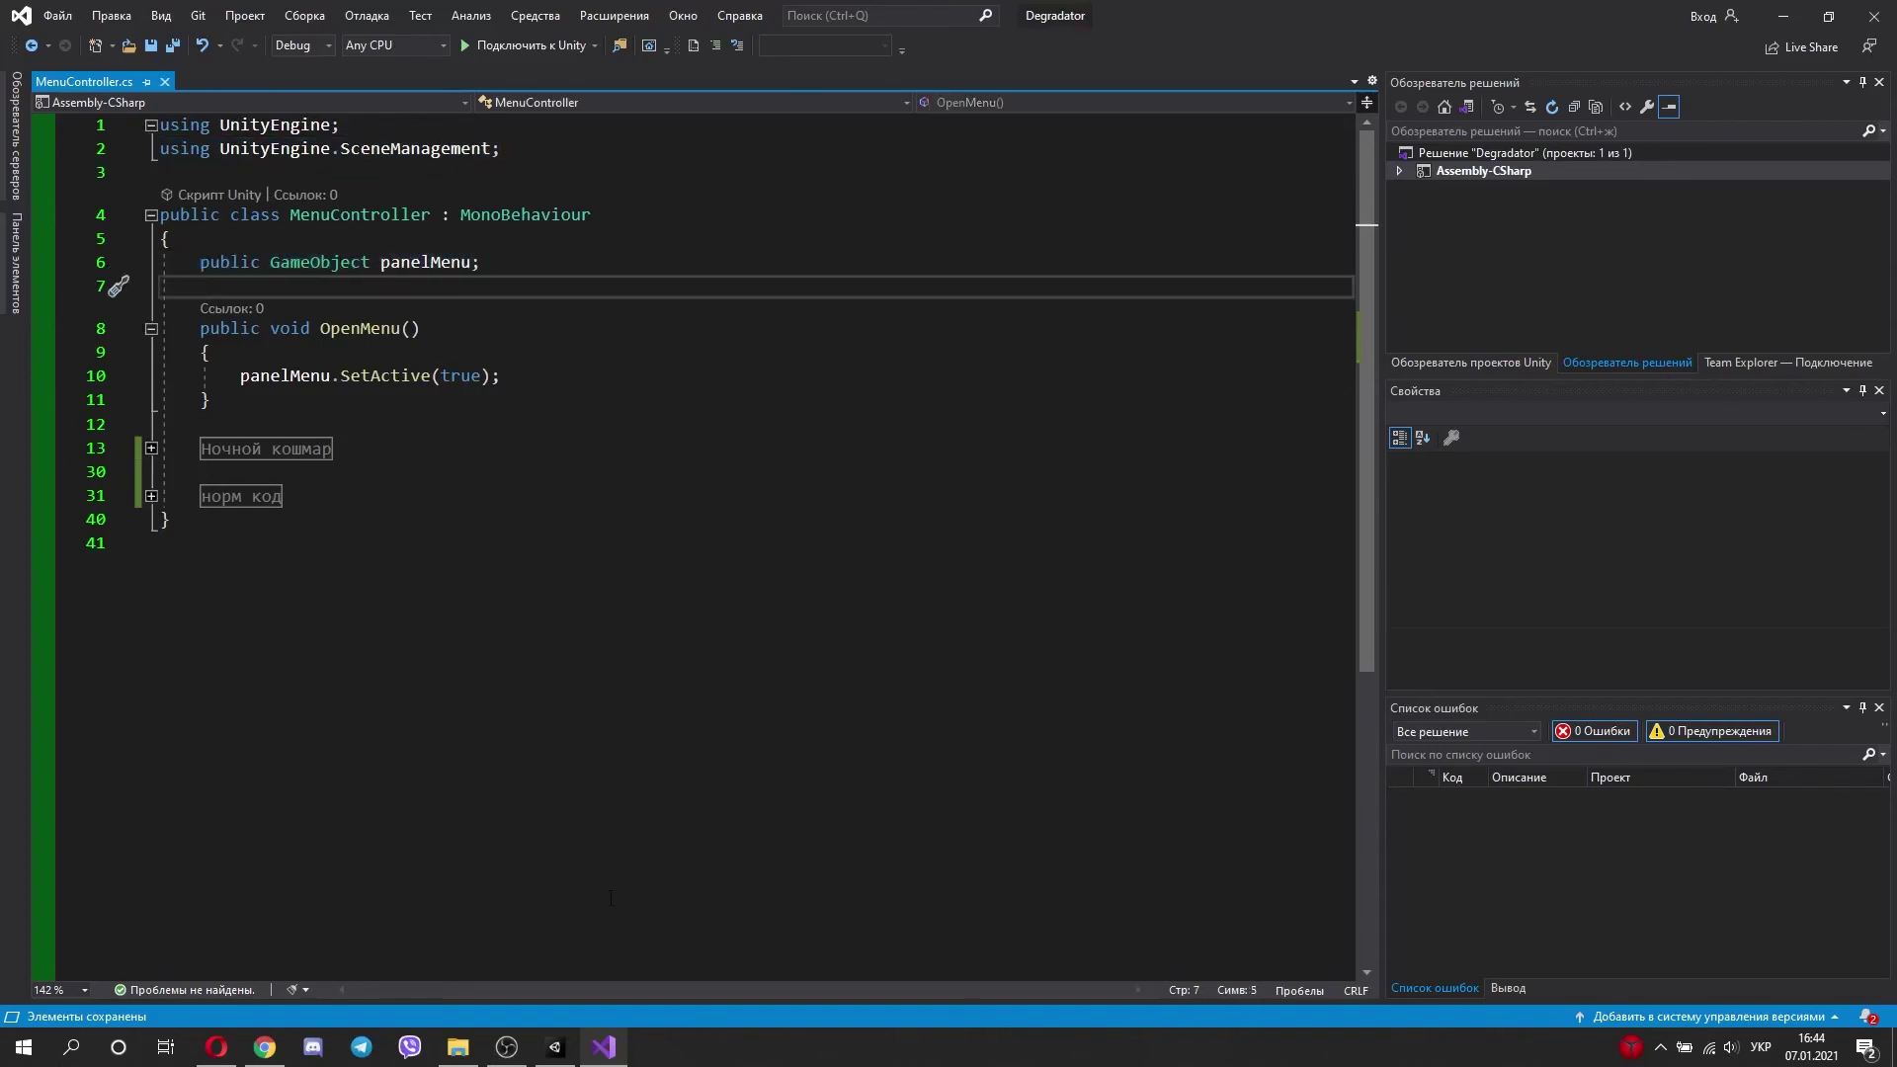
Step: Switch to Unity and preview Panel_Menu over the HOME screen by toggling its active state, leaving it inactive
left_click(554, 1046)
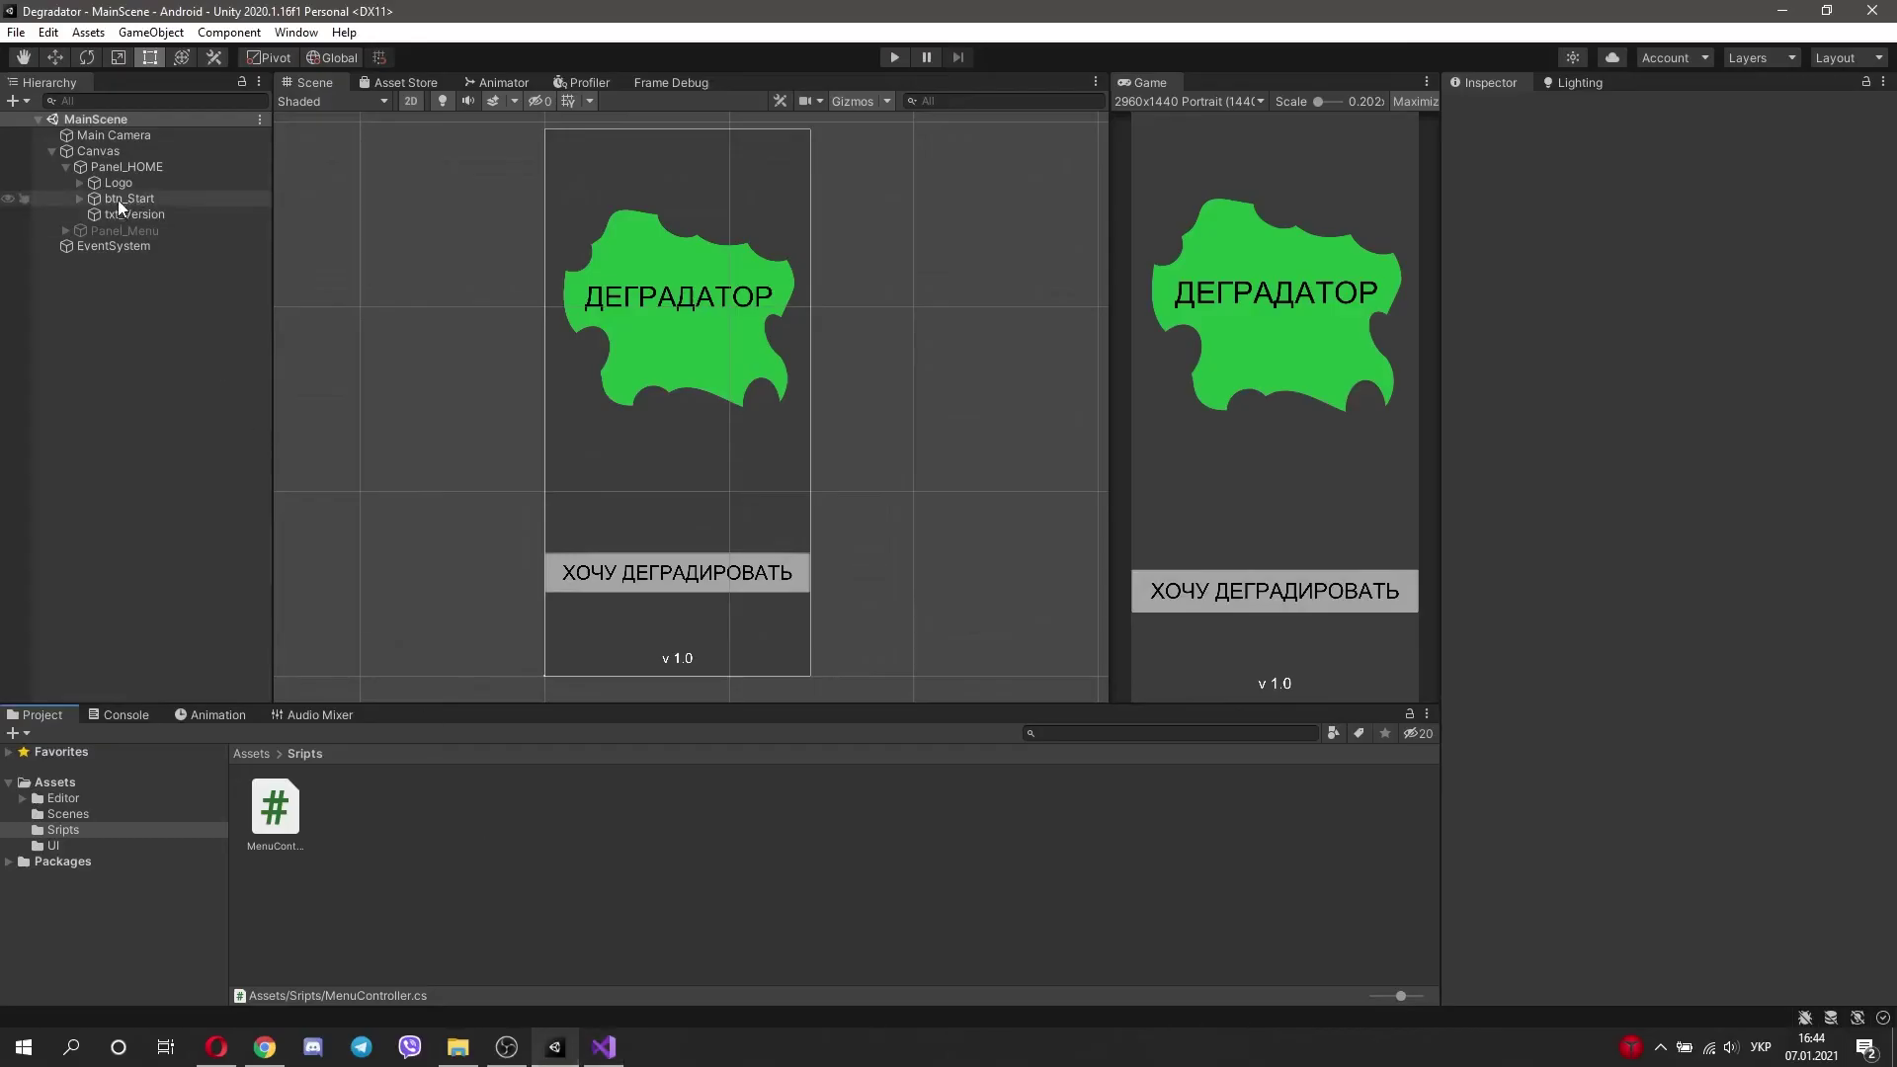
left_click(66, 166)
left_click(98, 184)
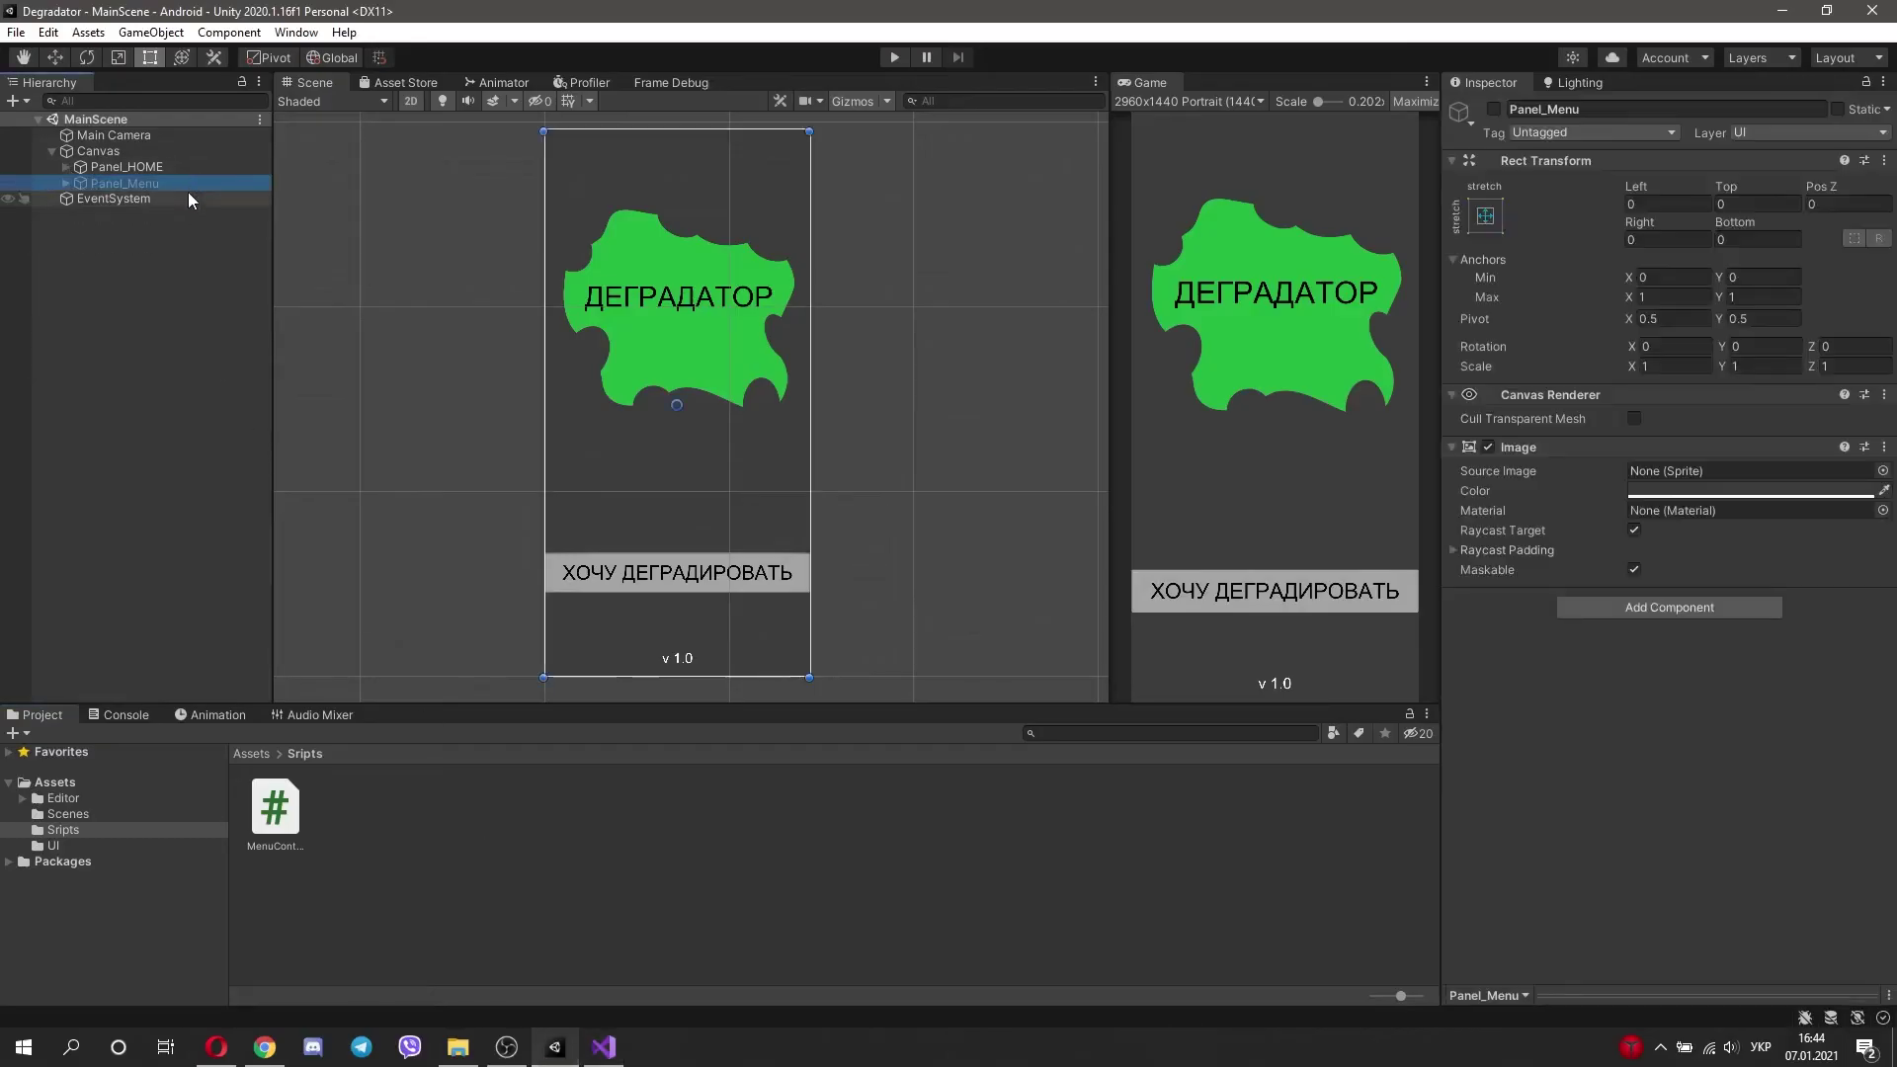
left_click(1494, 108)
left_click(1494, 109)
left_click(1495, 109)
left_click(1494, 109)
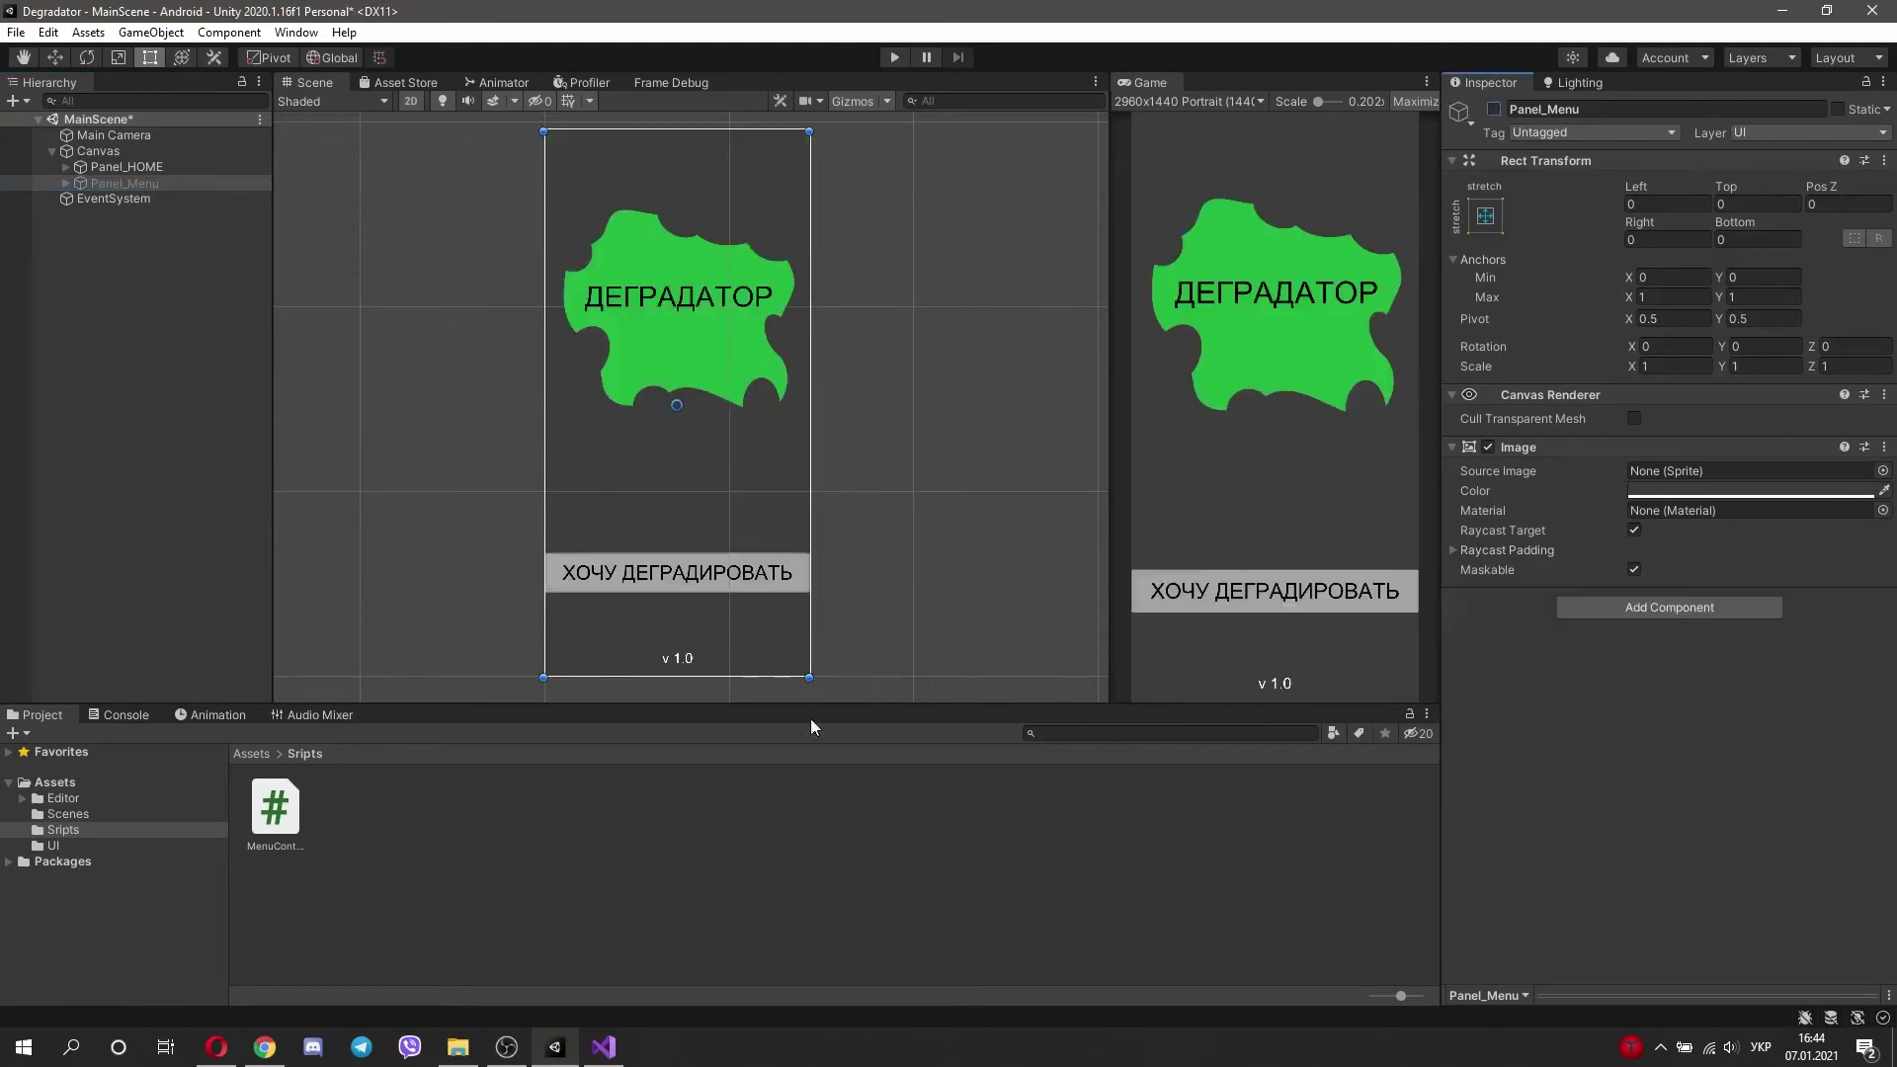
Step: Back in Visual Studio, expand the "Ночной кошмар" region and examine the RunGame1 and RunGame2 scene-loading methods
left_click(606, 1044)
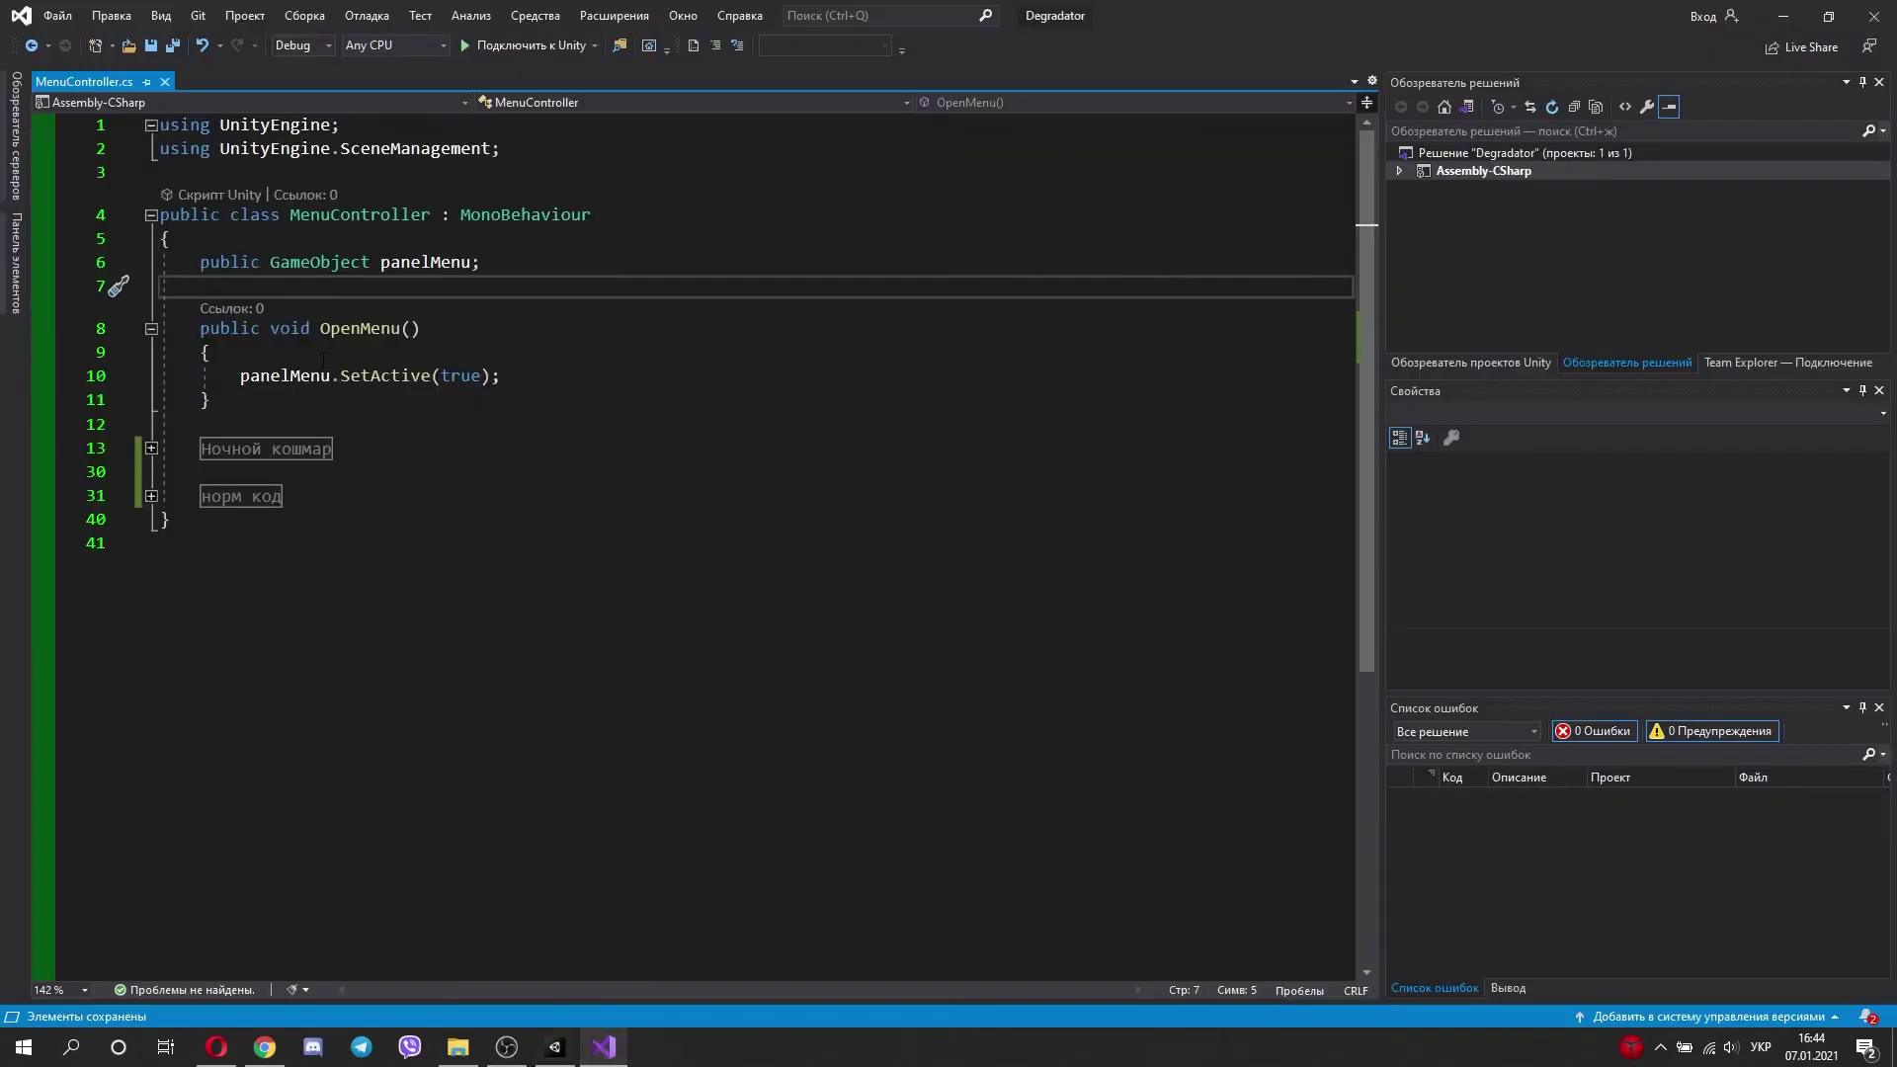
left_click(150, 449)
scroll(682, 518, "down", 1)
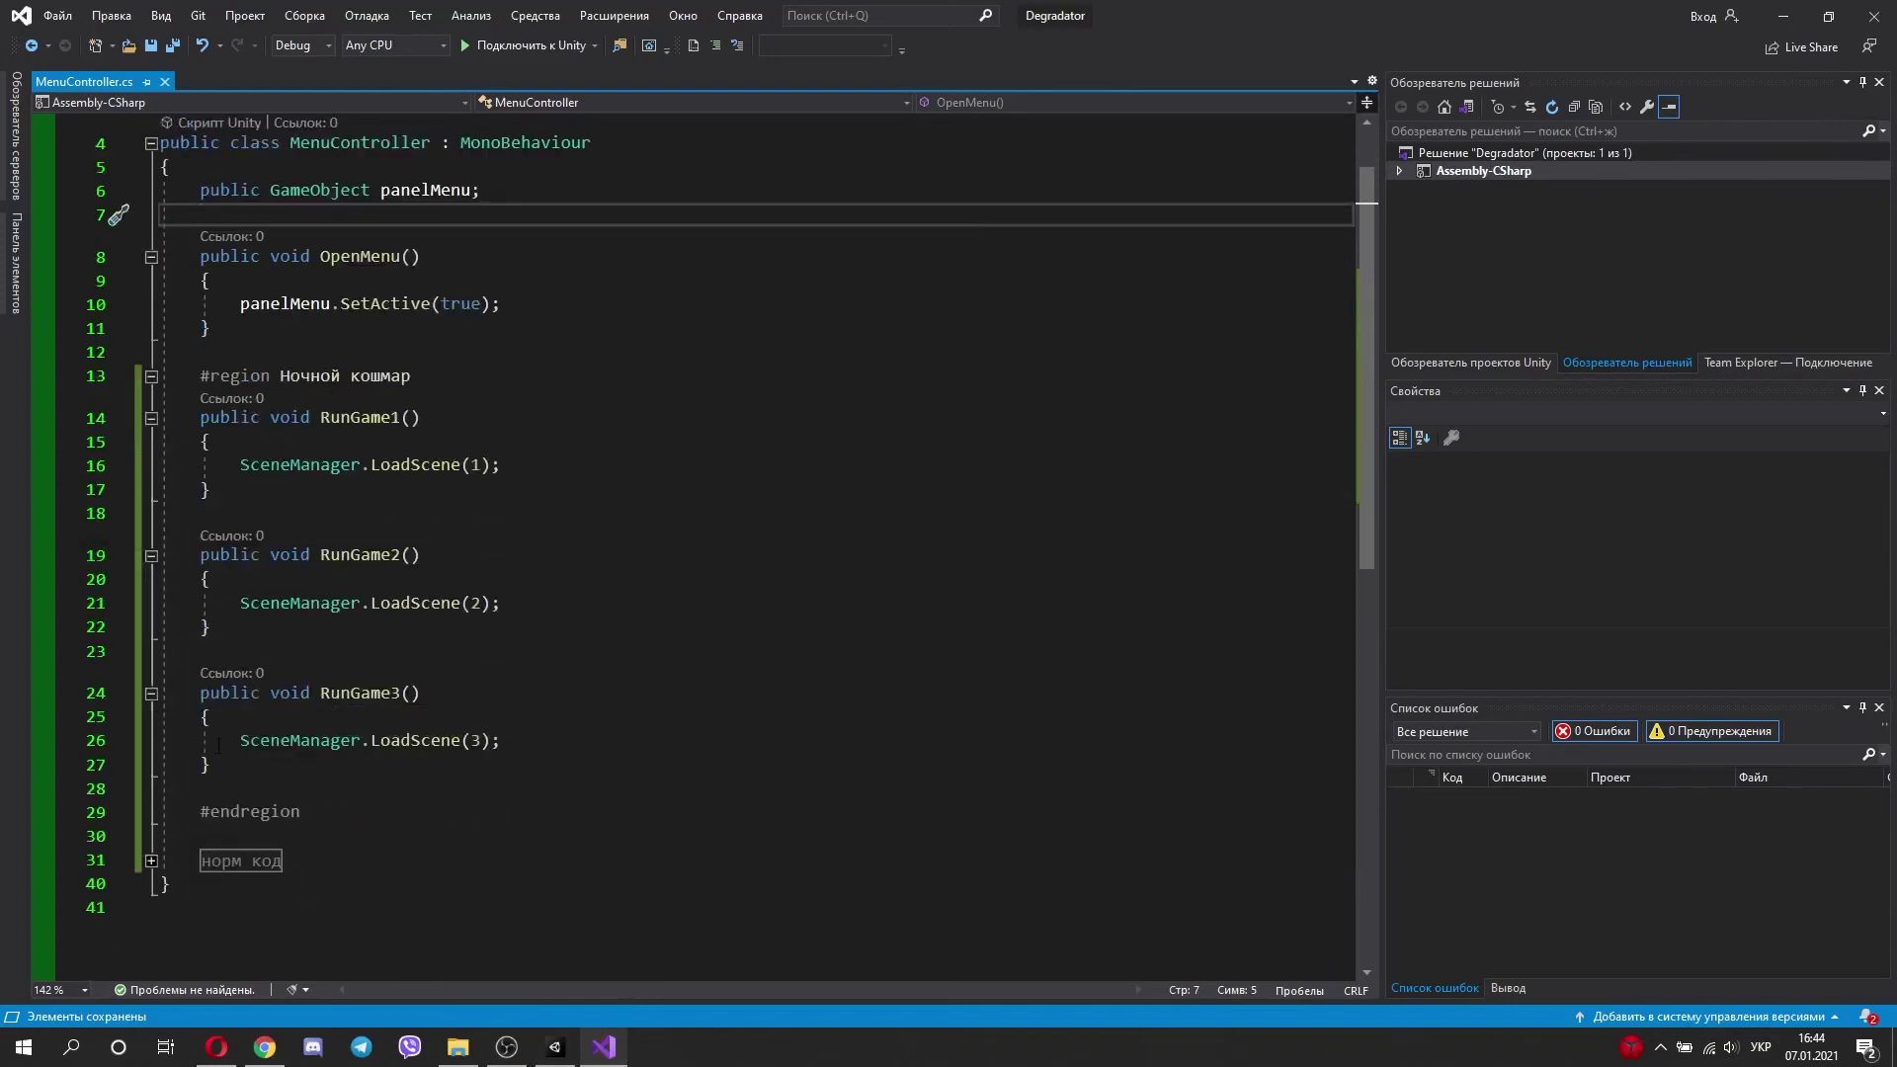
left_click(400, 417)
left_click(471, 464)
left_click(395, 554)
left_click(486, 602)
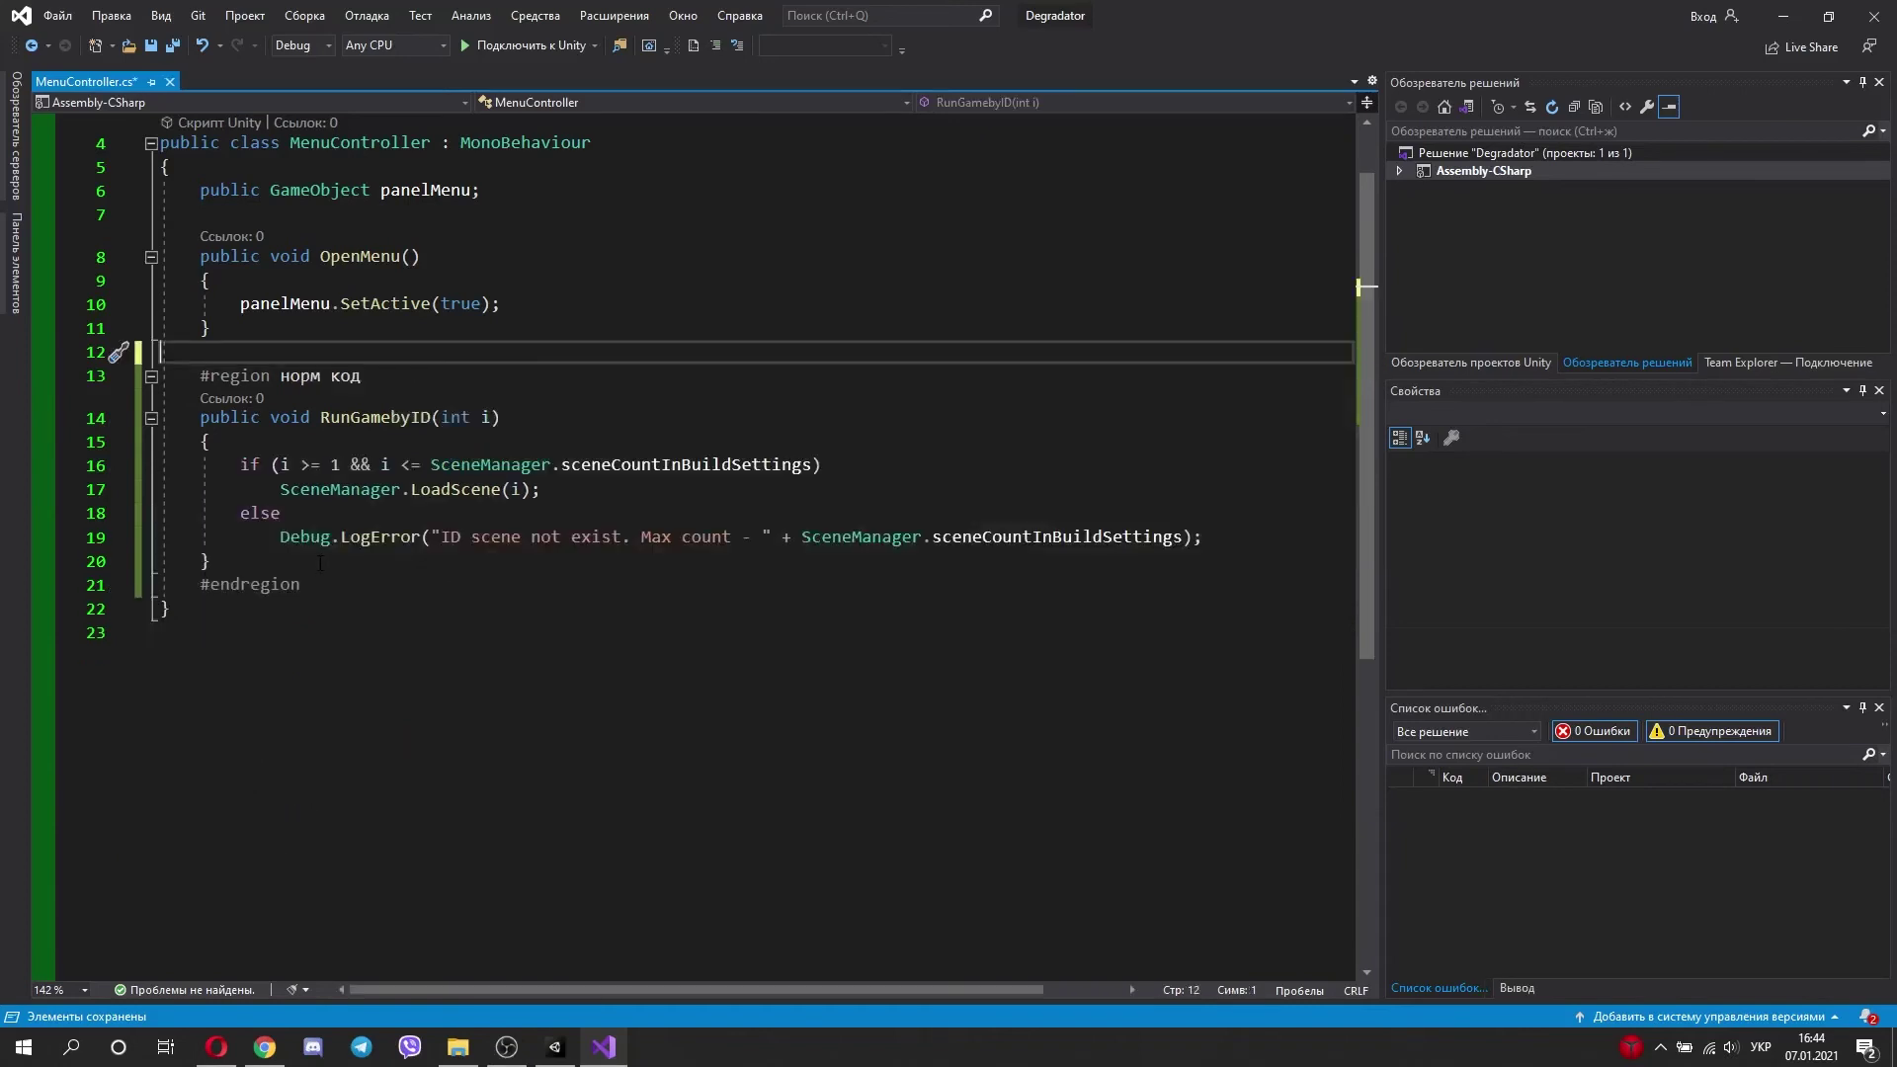
Step: Examine the RunGamebyID method's parameter, scene-count condition, LoadScene call and error message in the "норм код" region
left_click(383, 417)
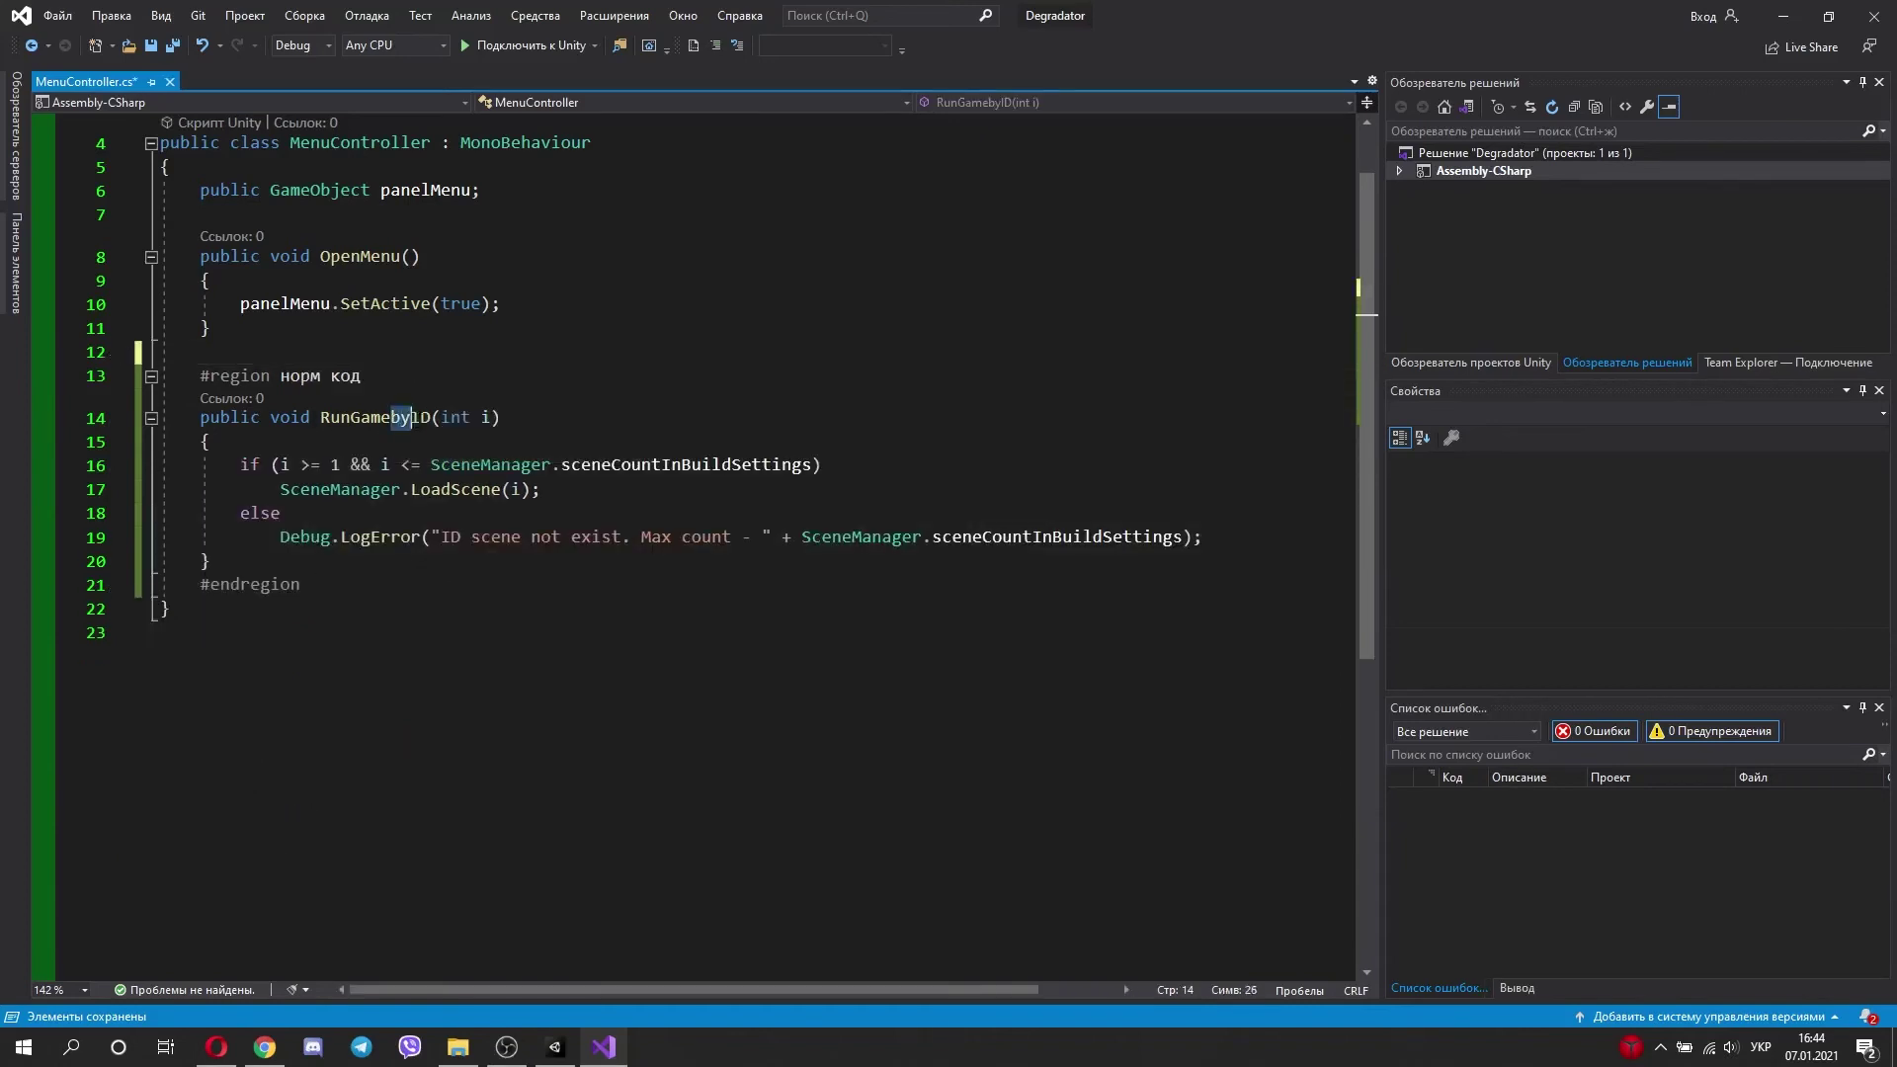
left_click(483, 417)
double_click(484, 417)
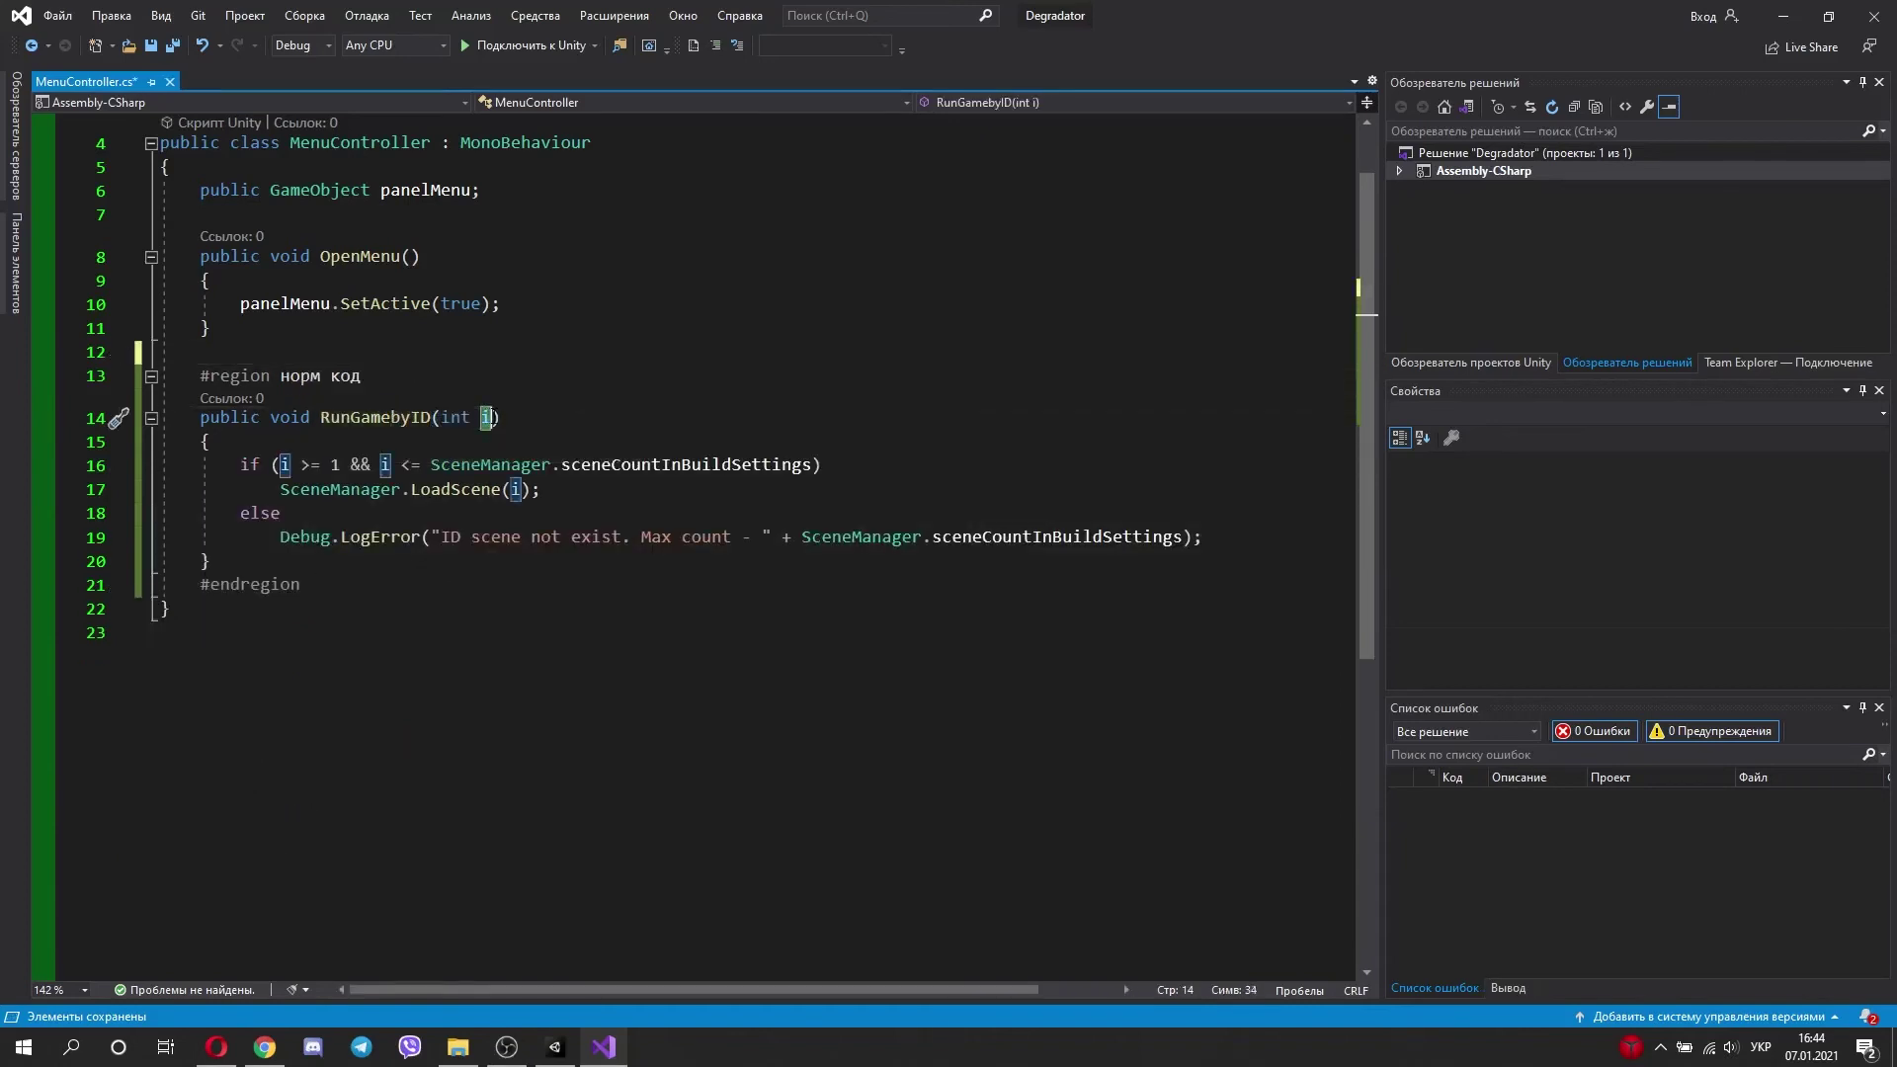
left_click_drag(281, 464, 340, 464)
double_click(413, 464)
left_click(623, 465)
double_click(622, 465)
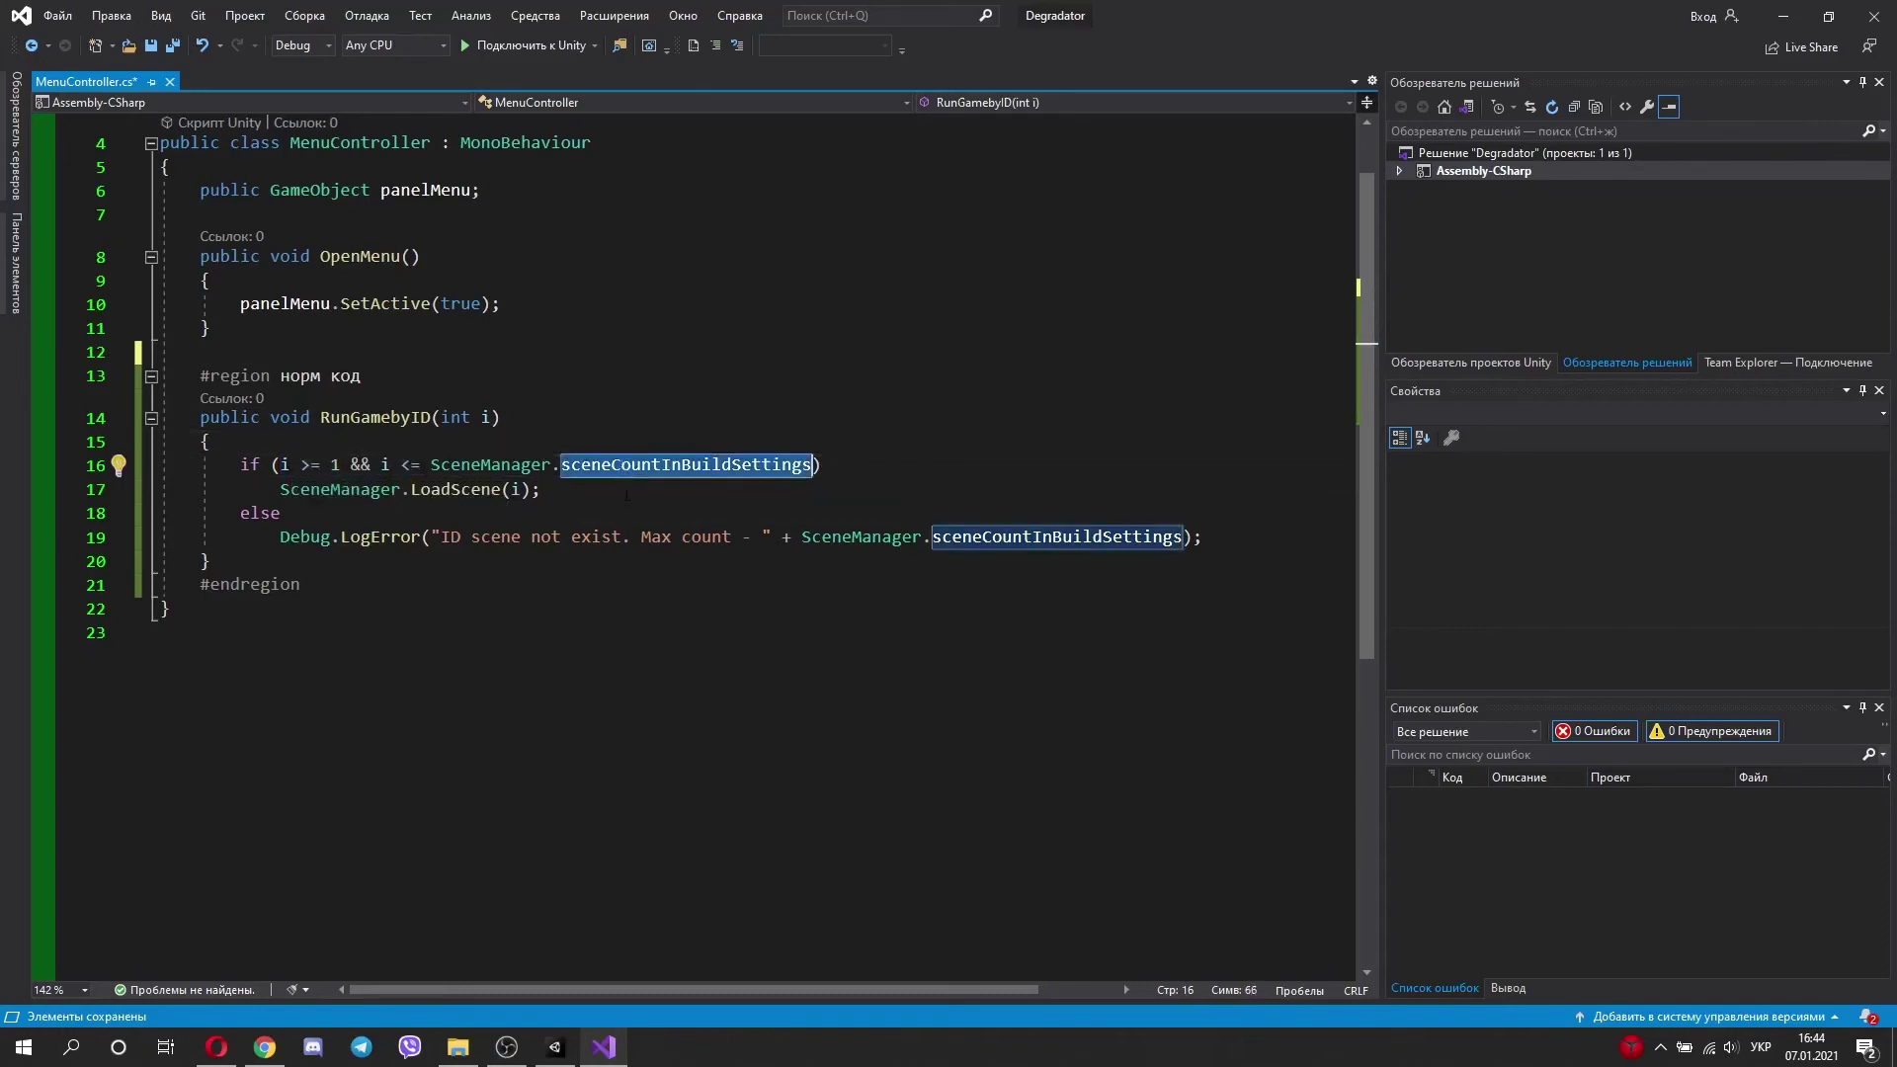
left_click_drag(575, 492, 334, 491)
left_click(322, 540)
left_click(233, 543)
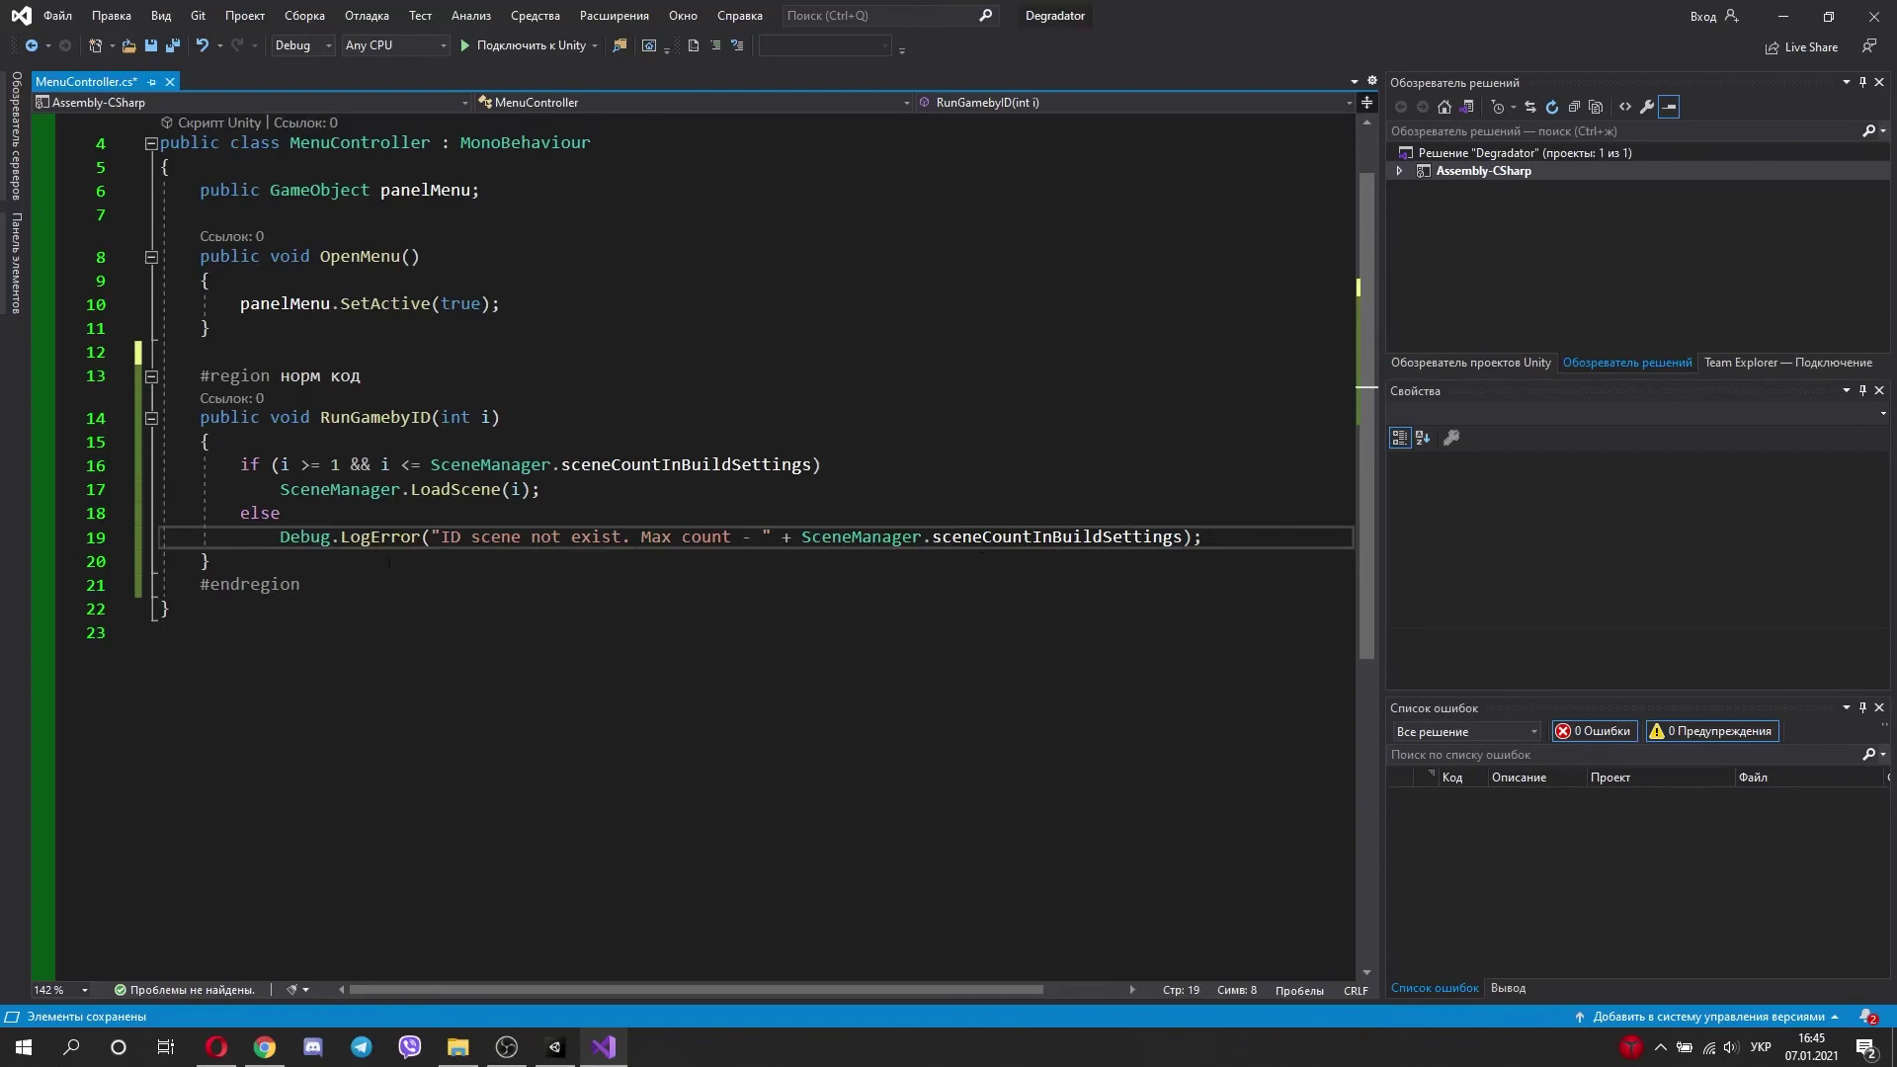
left_click(355, 592)
scroll(354, 592, "up", 1)
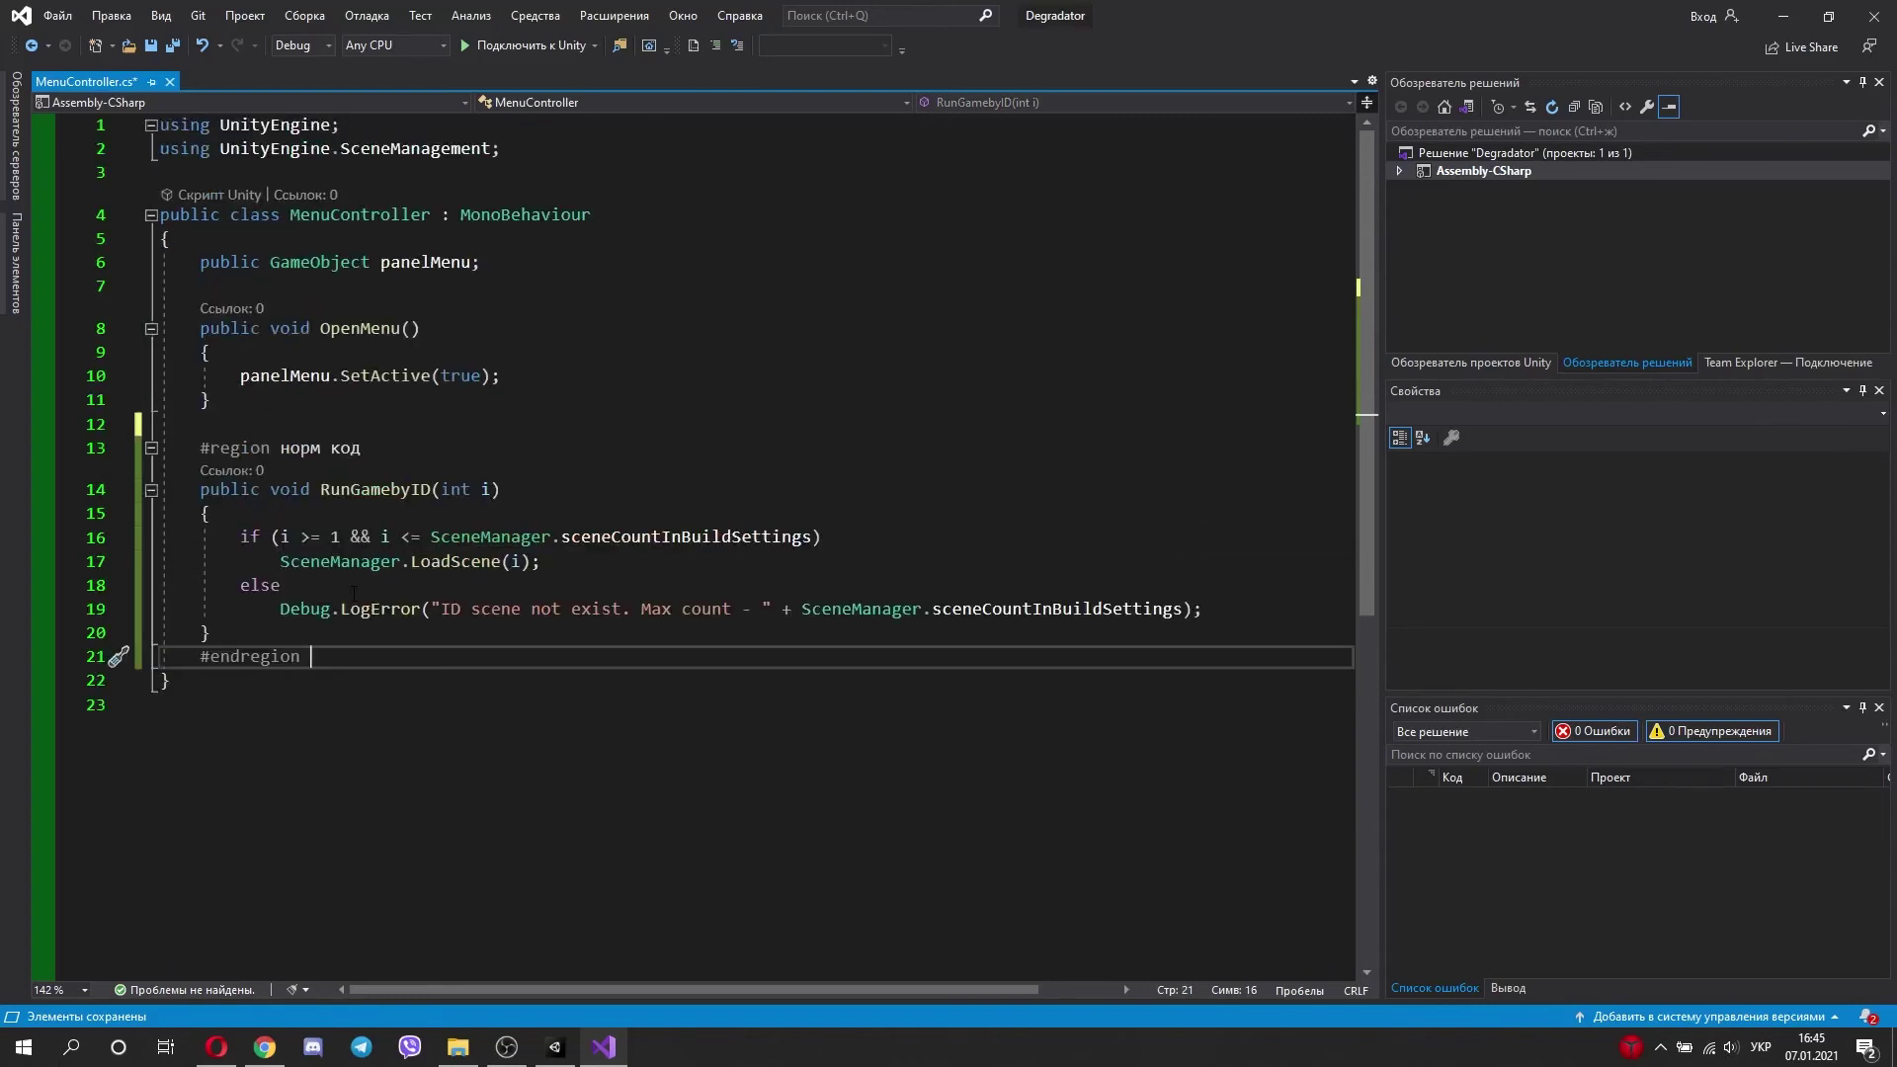
Step: In Unity, attach the MenuController script to Main Camera and assign Panel_Menu to its Panel Menu field
key("alt+Tab")
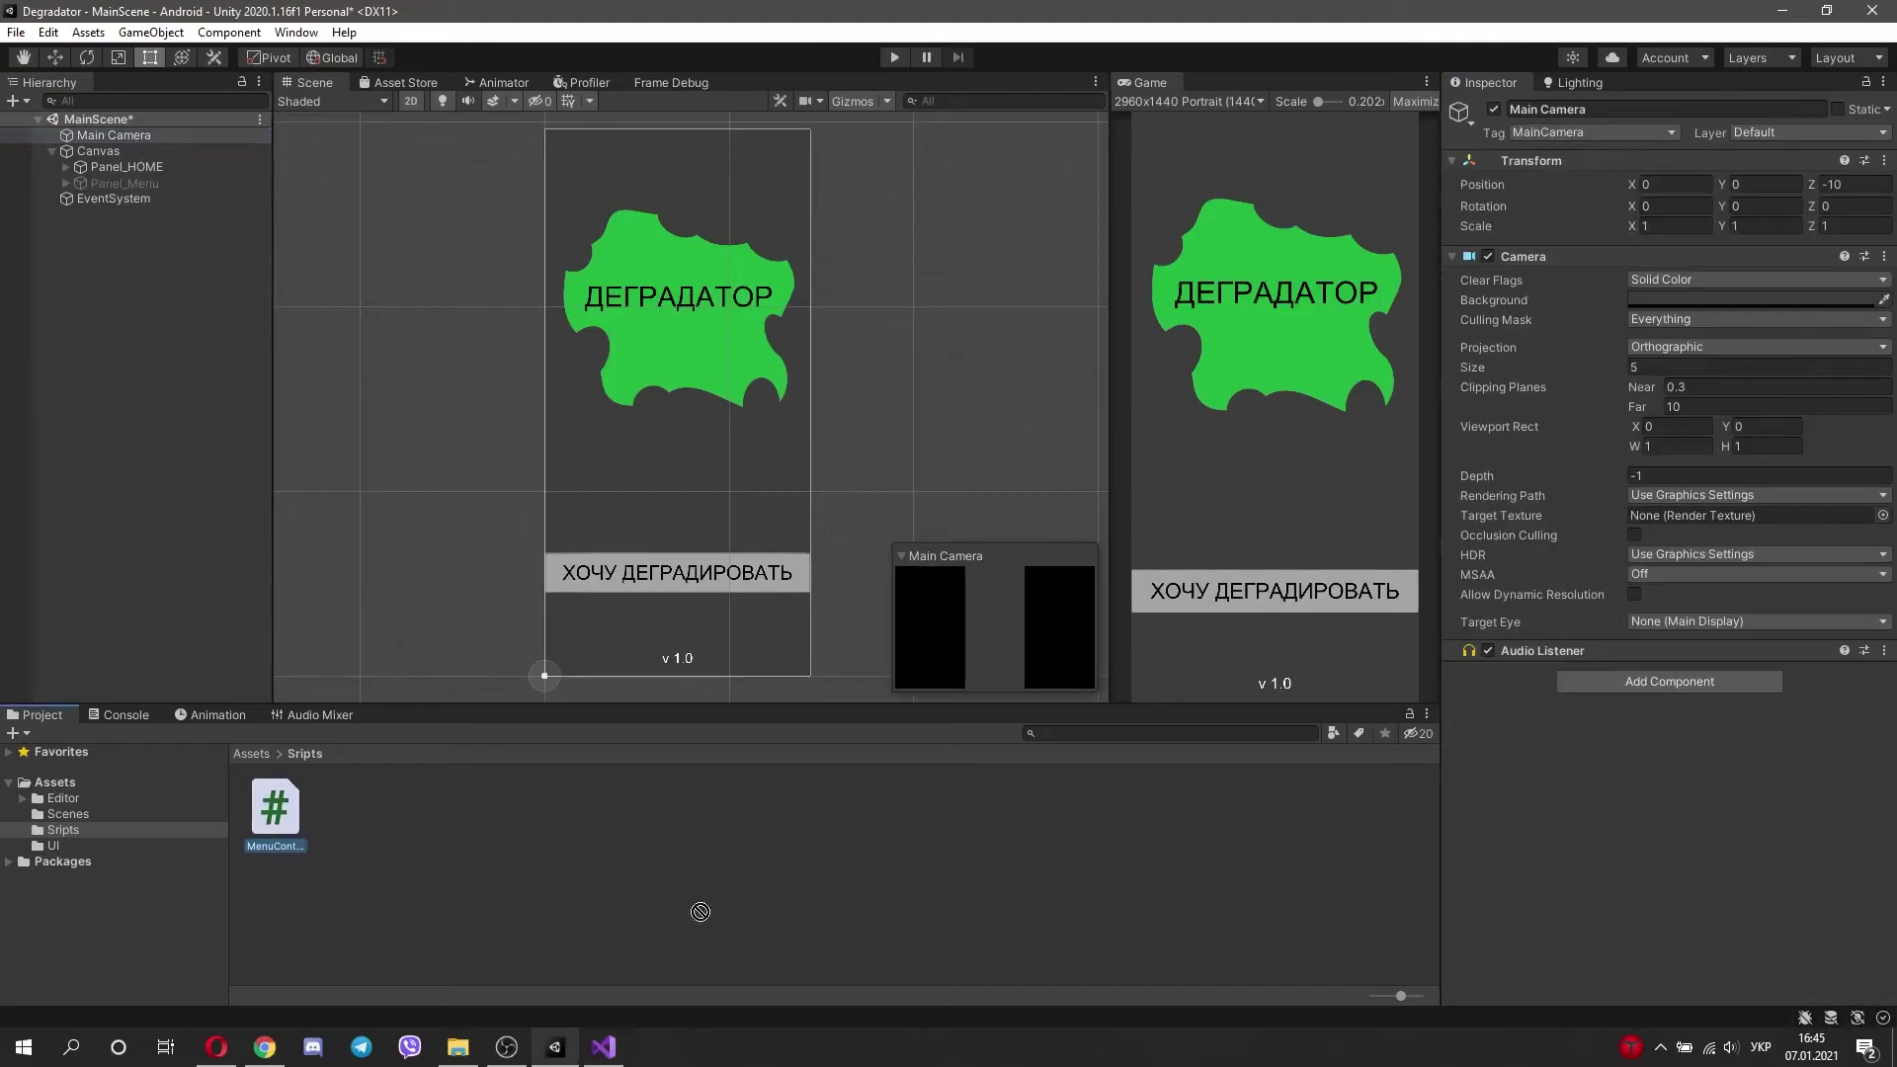
left_click(1454, 667)
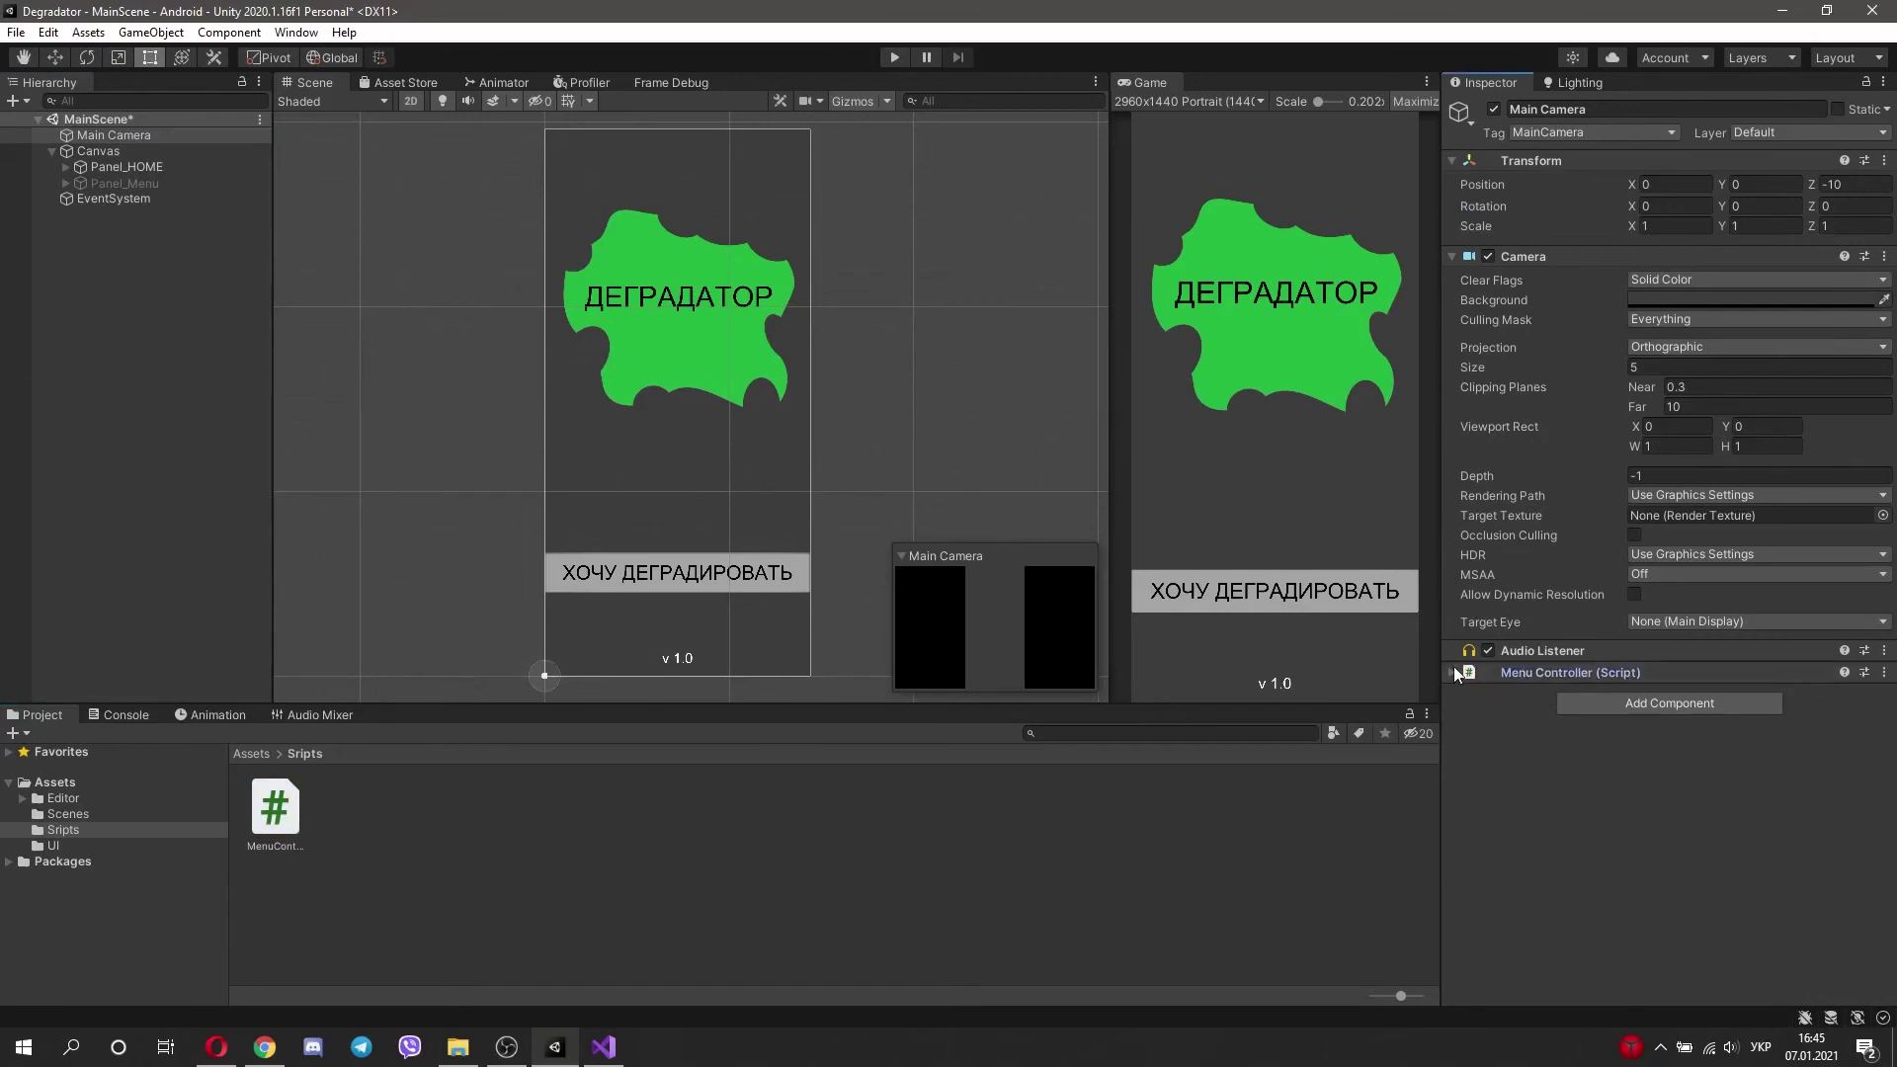
left_click(1450, 674)
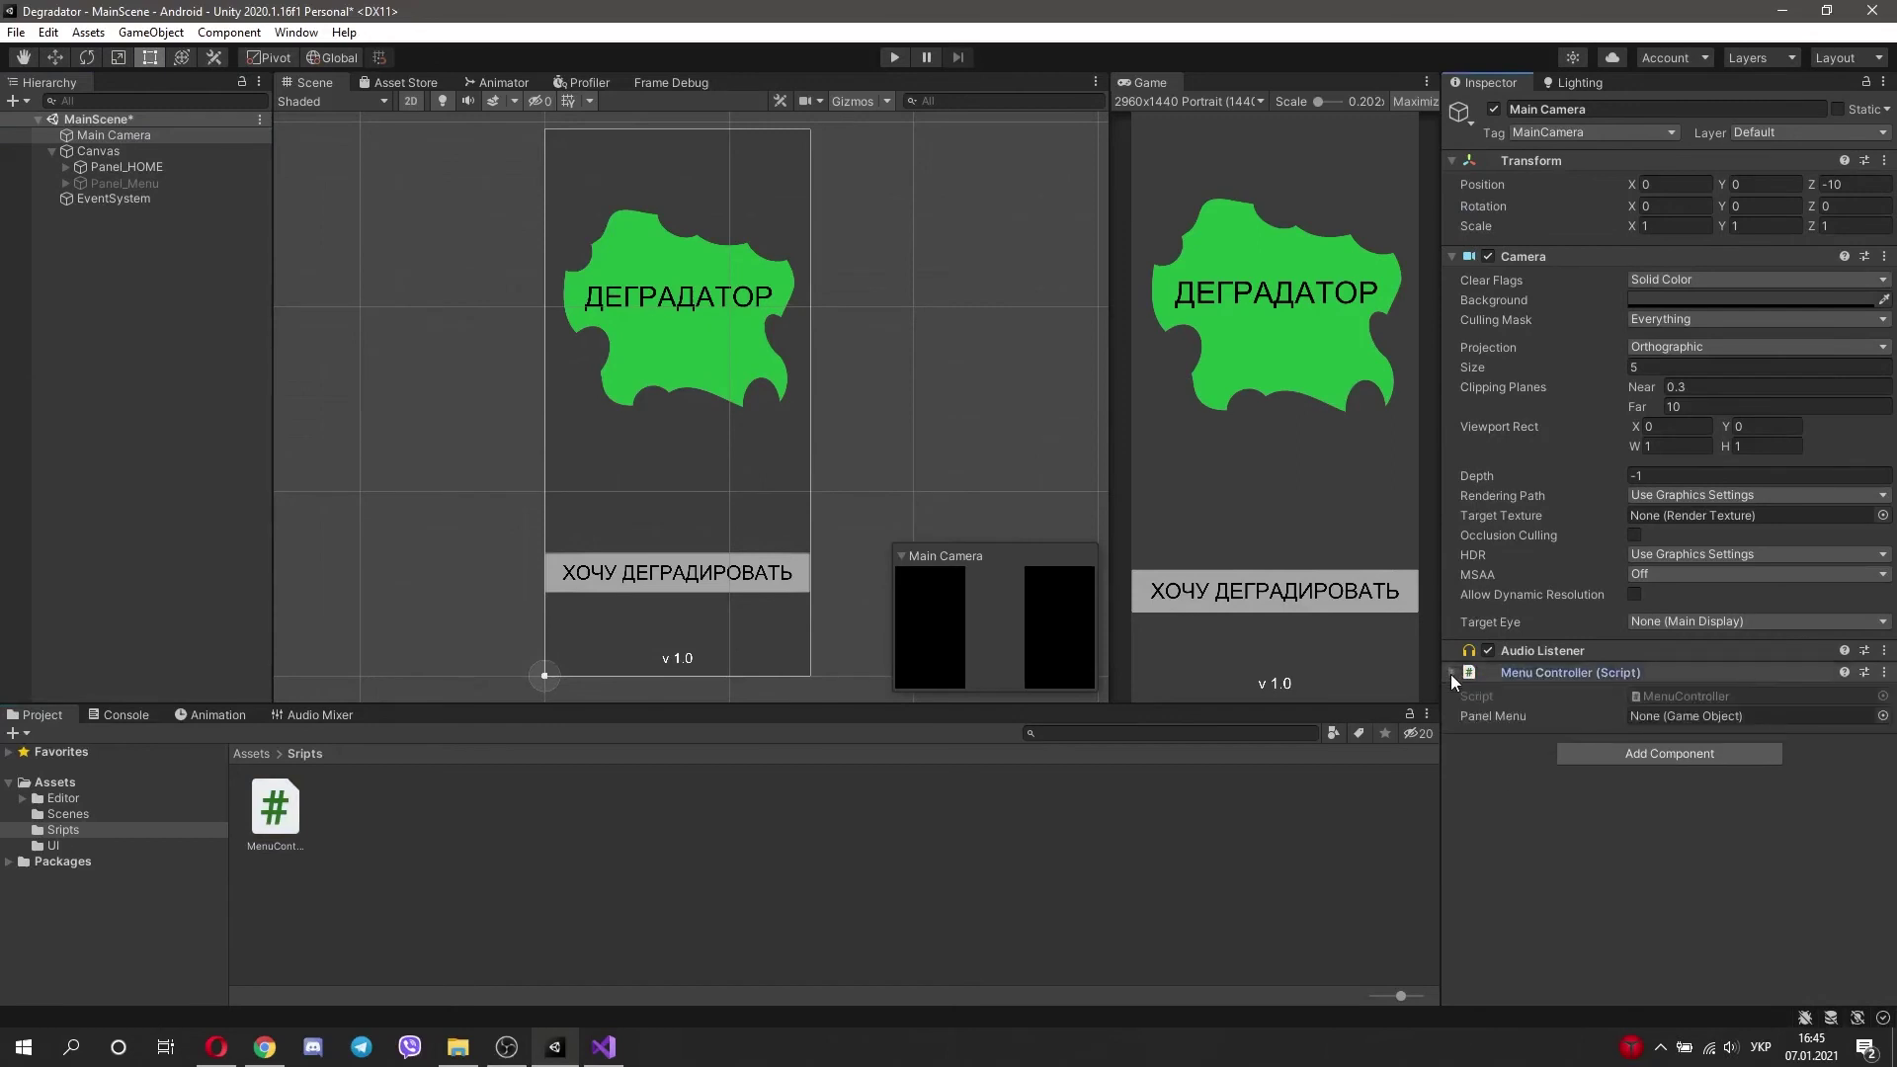
left_click_drag(119, 183, 1731, 719)
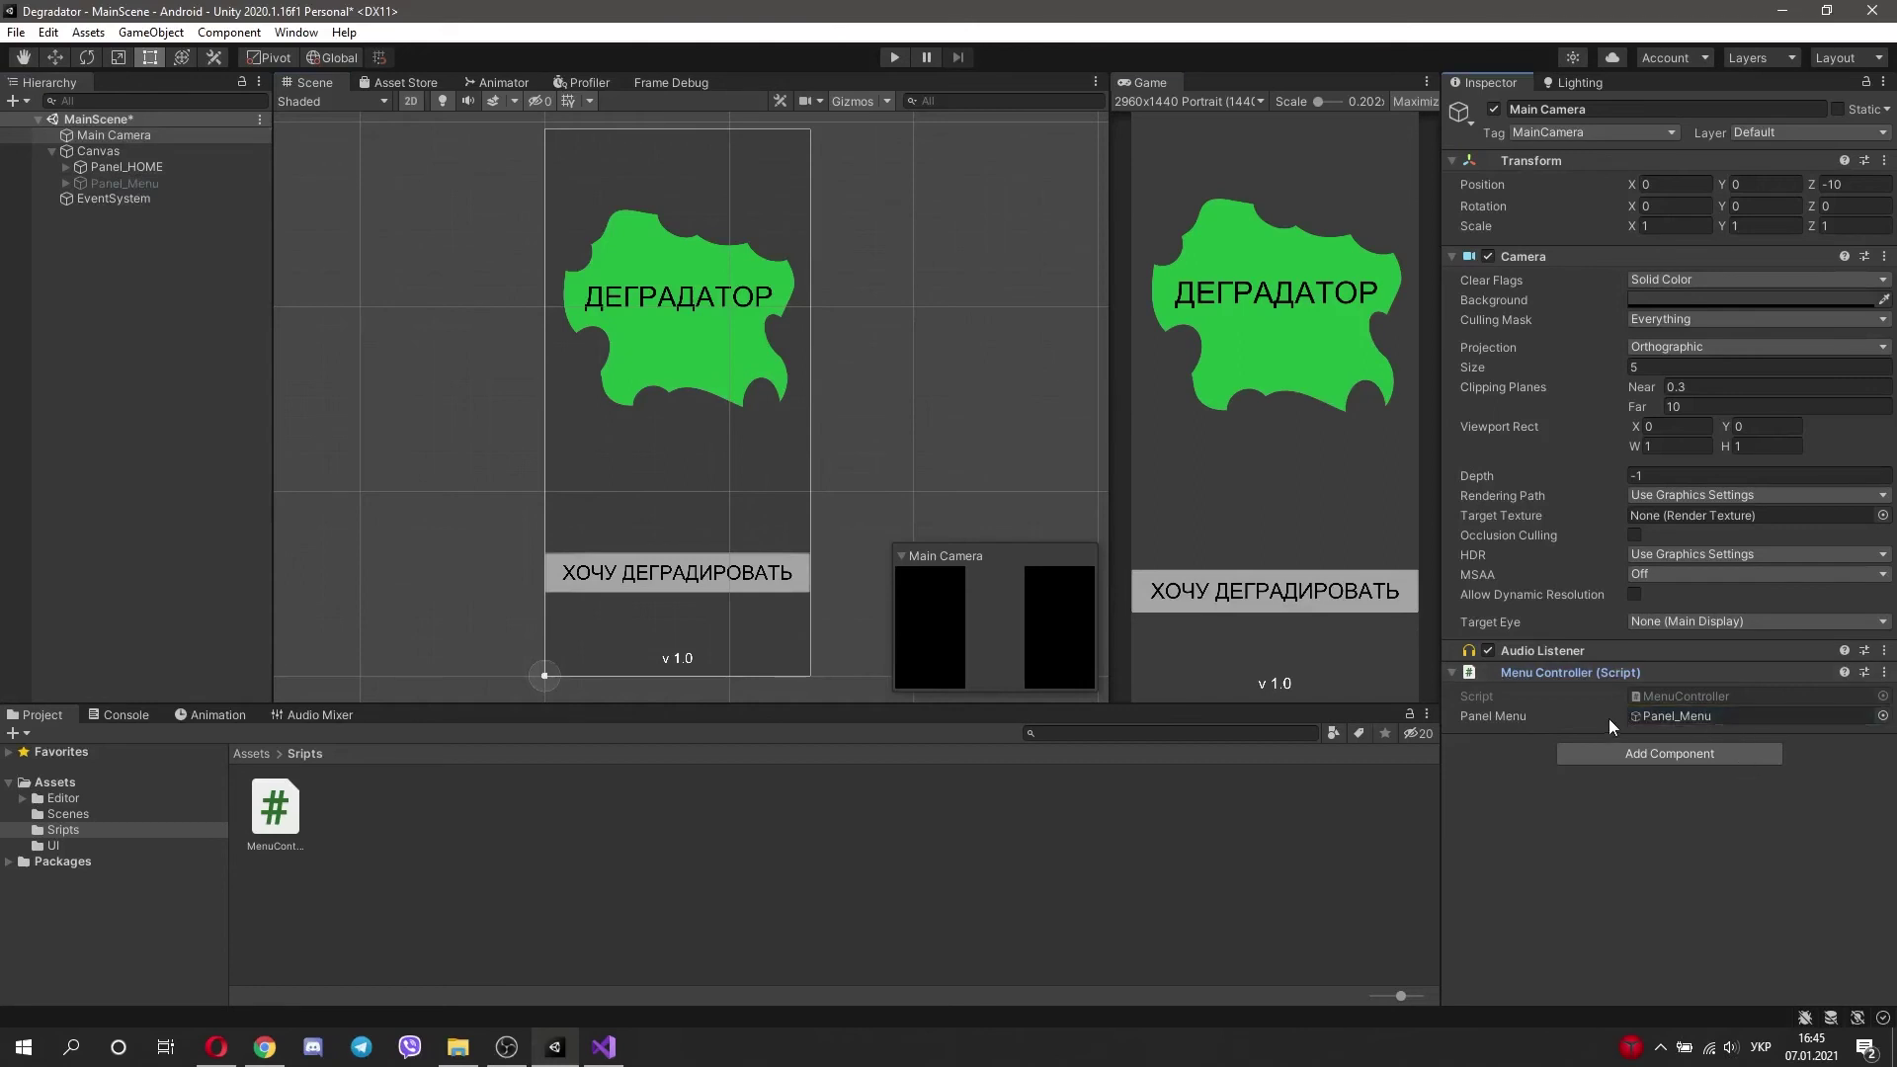
Step: Run MainScene in play mode to check the "ХОЧУ ДЕГРАДИРОВАТЬ" button, and stop playback
left_click(894, 57)
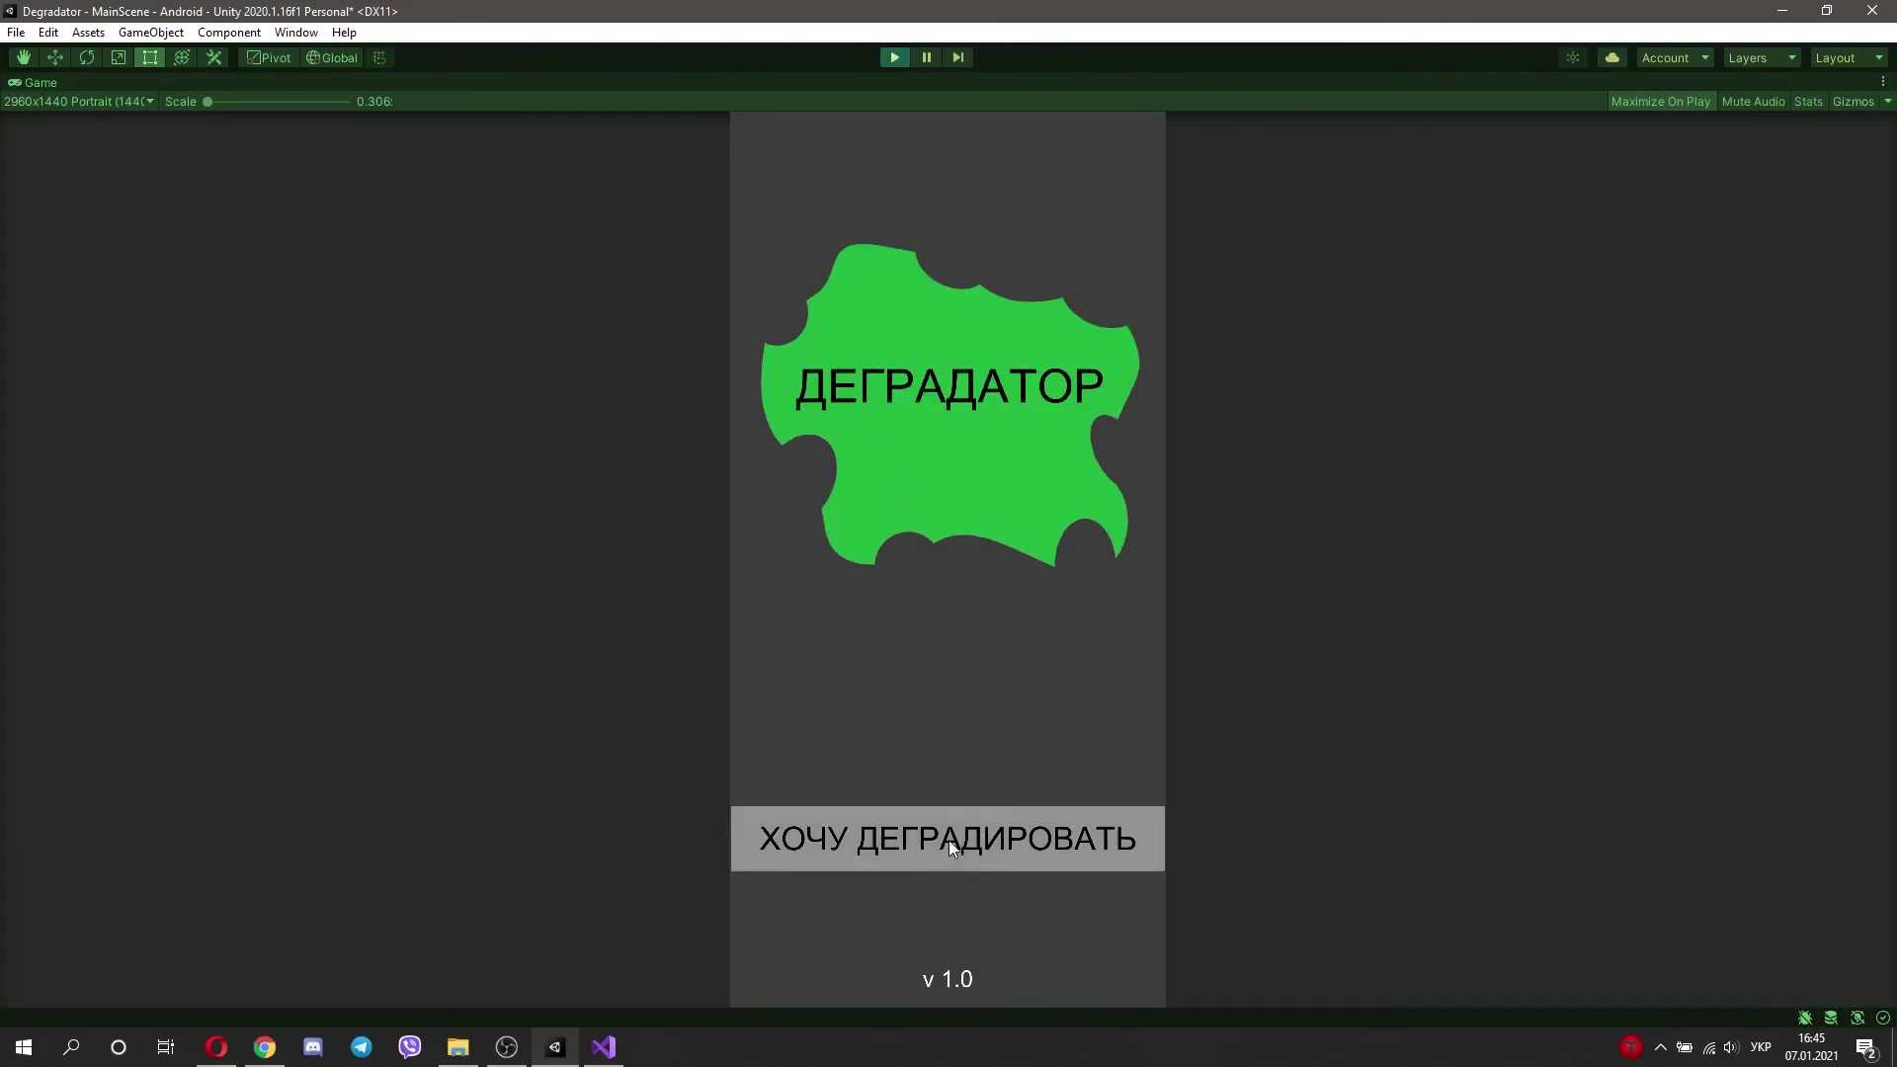
left_click(903, 60)
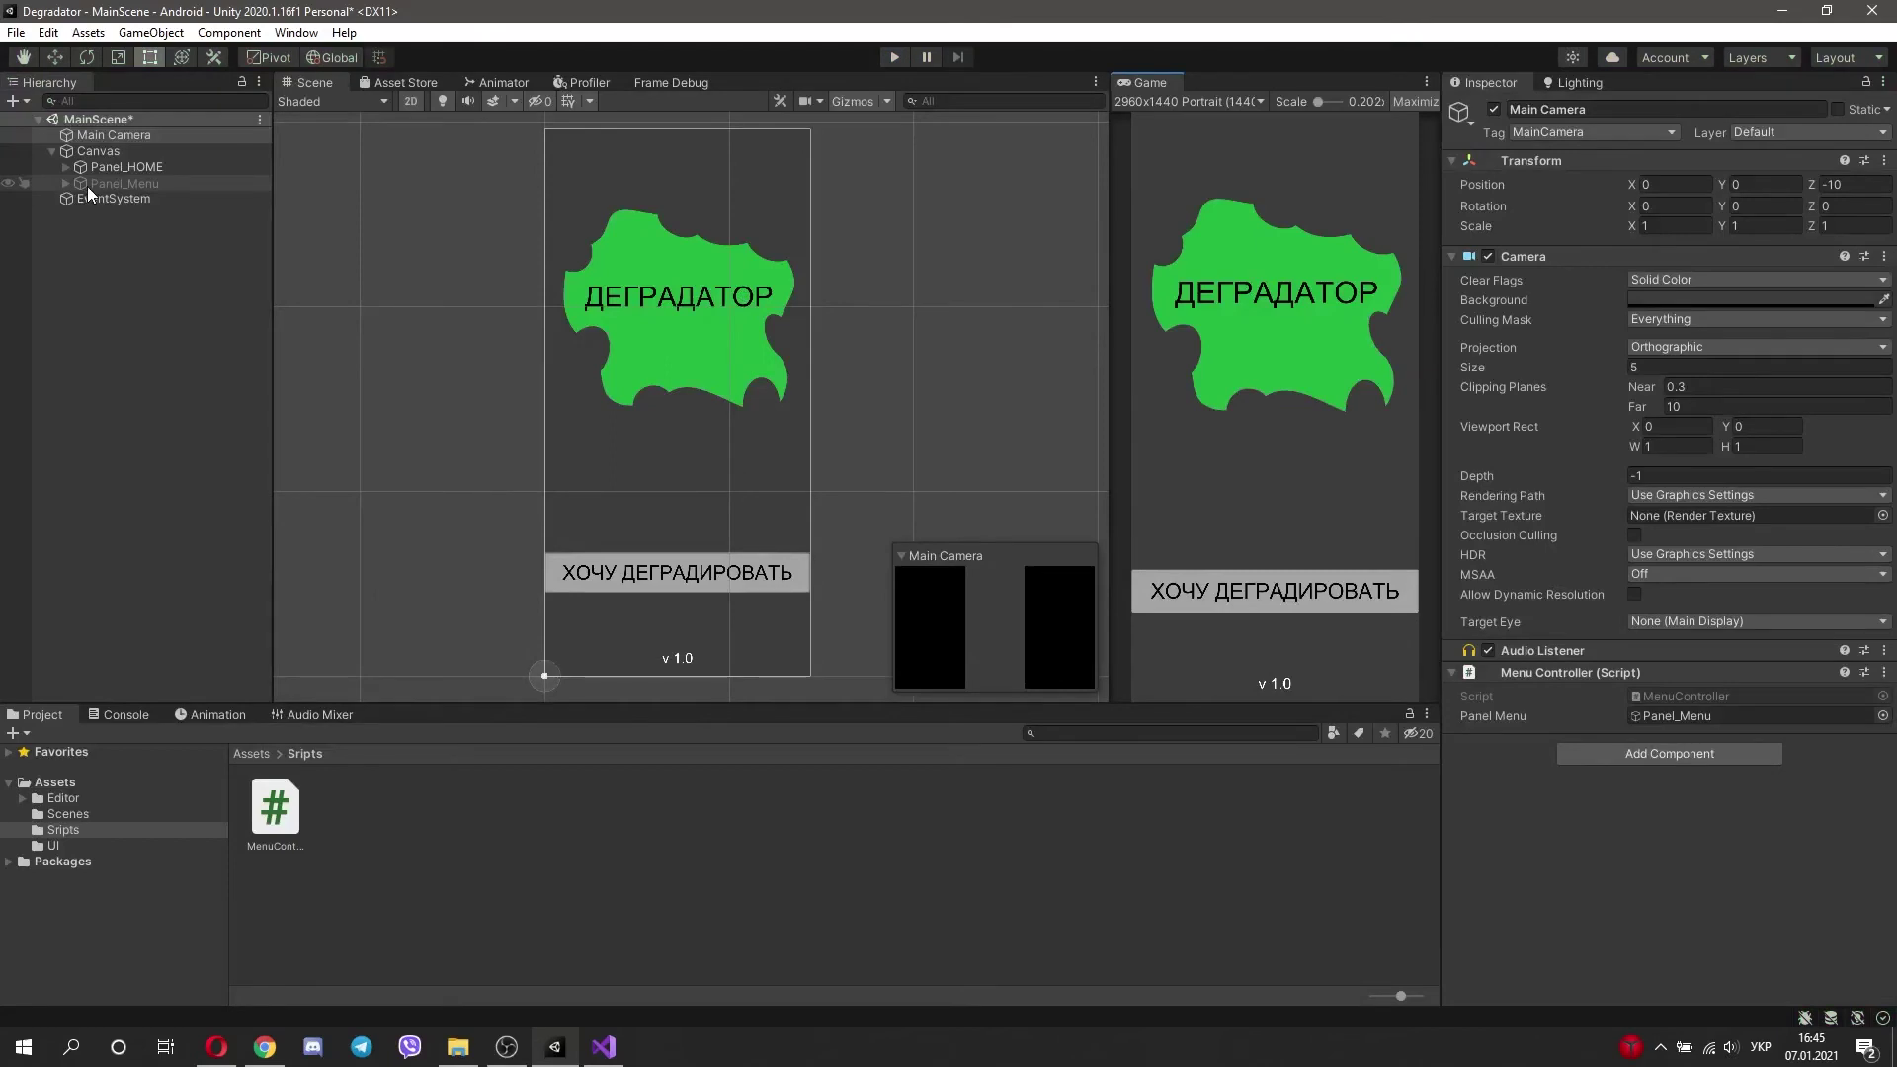
Step: Add an On Click event to btn_Start that calls MenuController.OpenMenu on Main Camera
left_click(695, 573)
scroll(1574, 773, "down", 3)
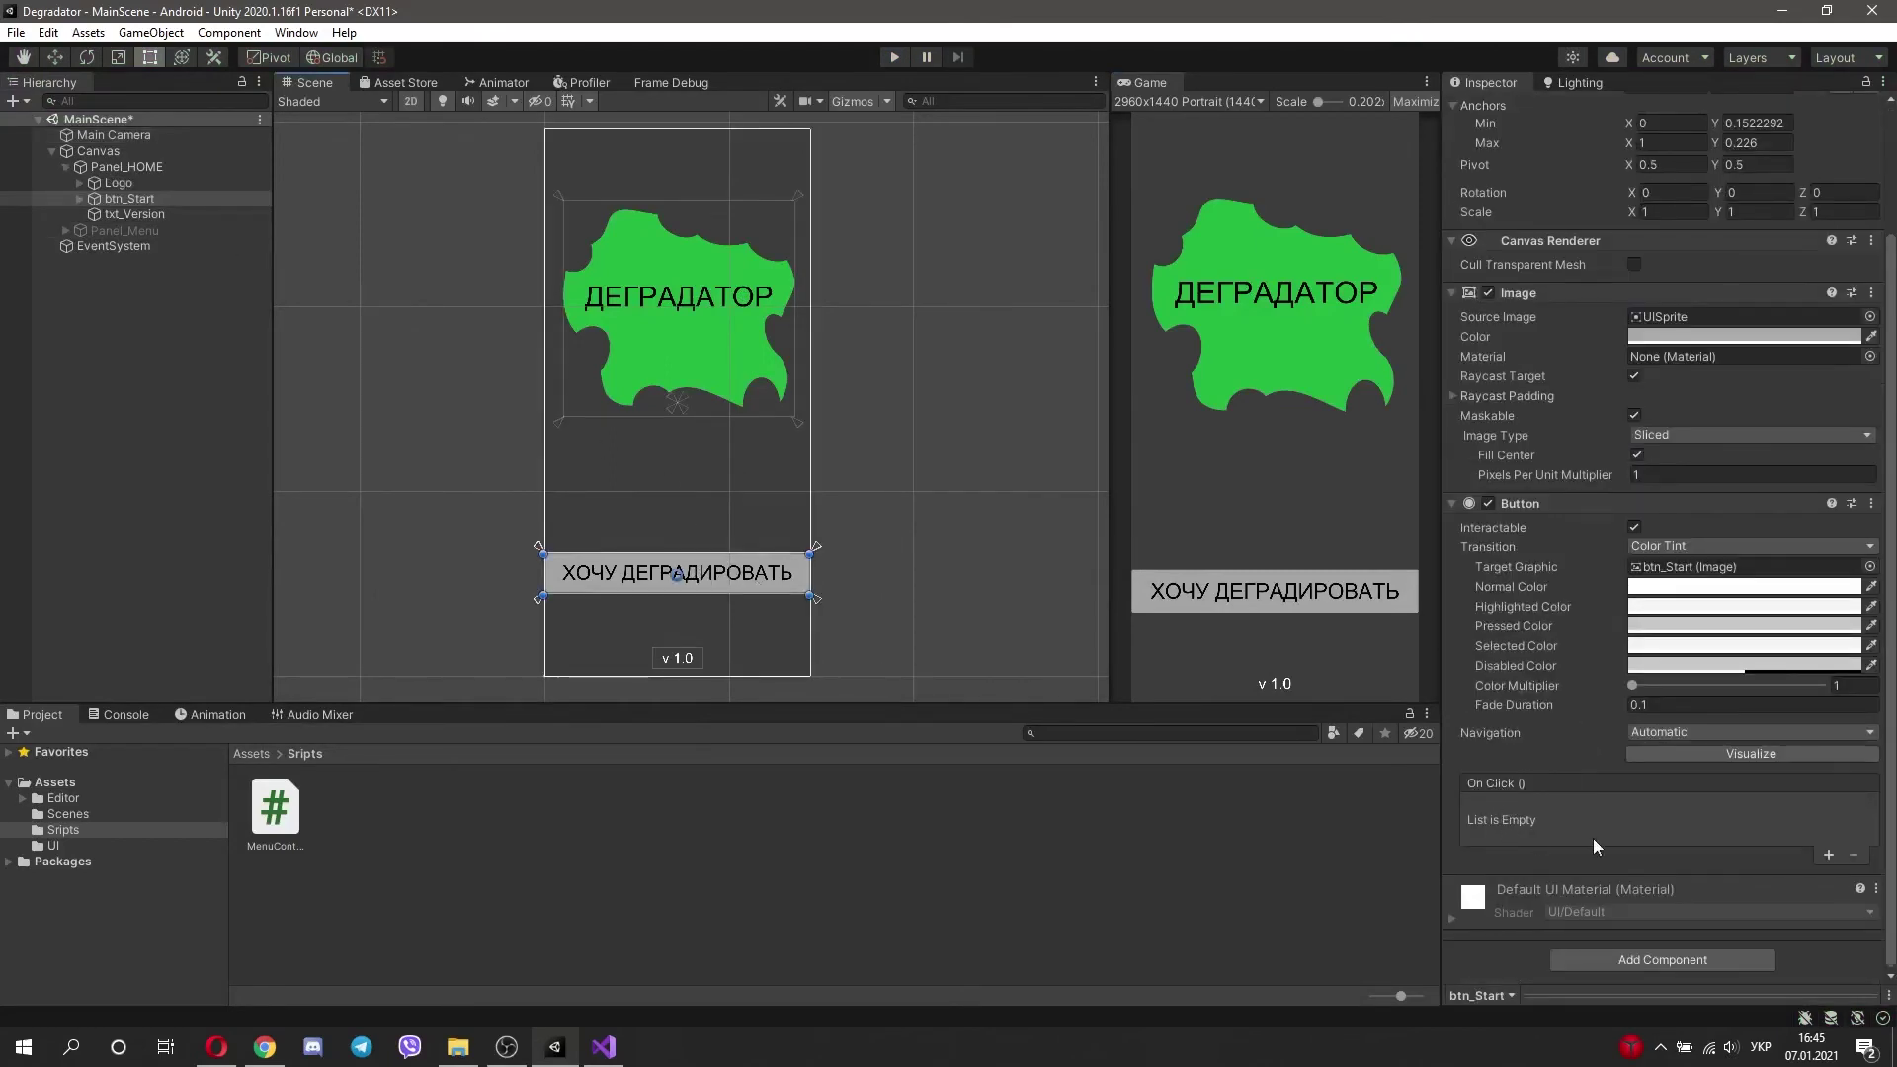
left_click(1827, 854)
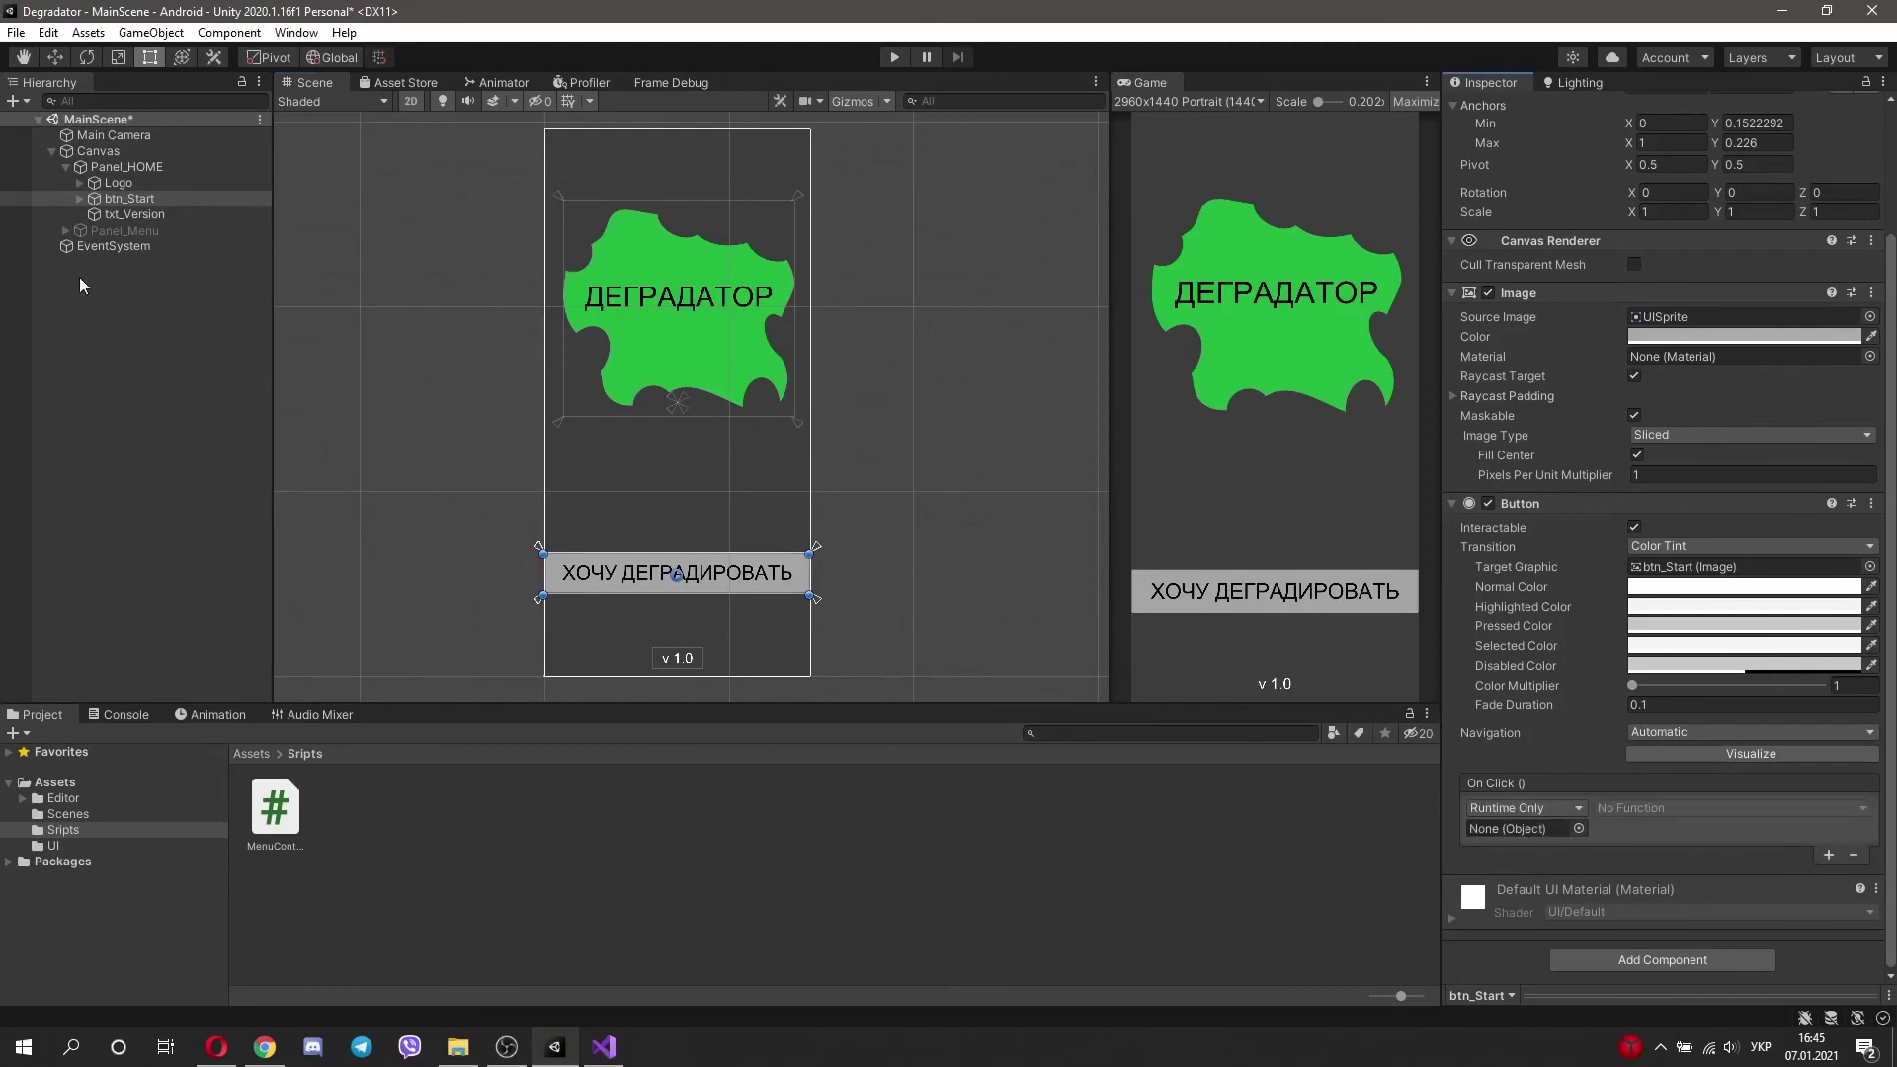
left_click_drag(74, 140, 1497, 832)
left_click(1644, 810)
mouse_move(1656, 946)
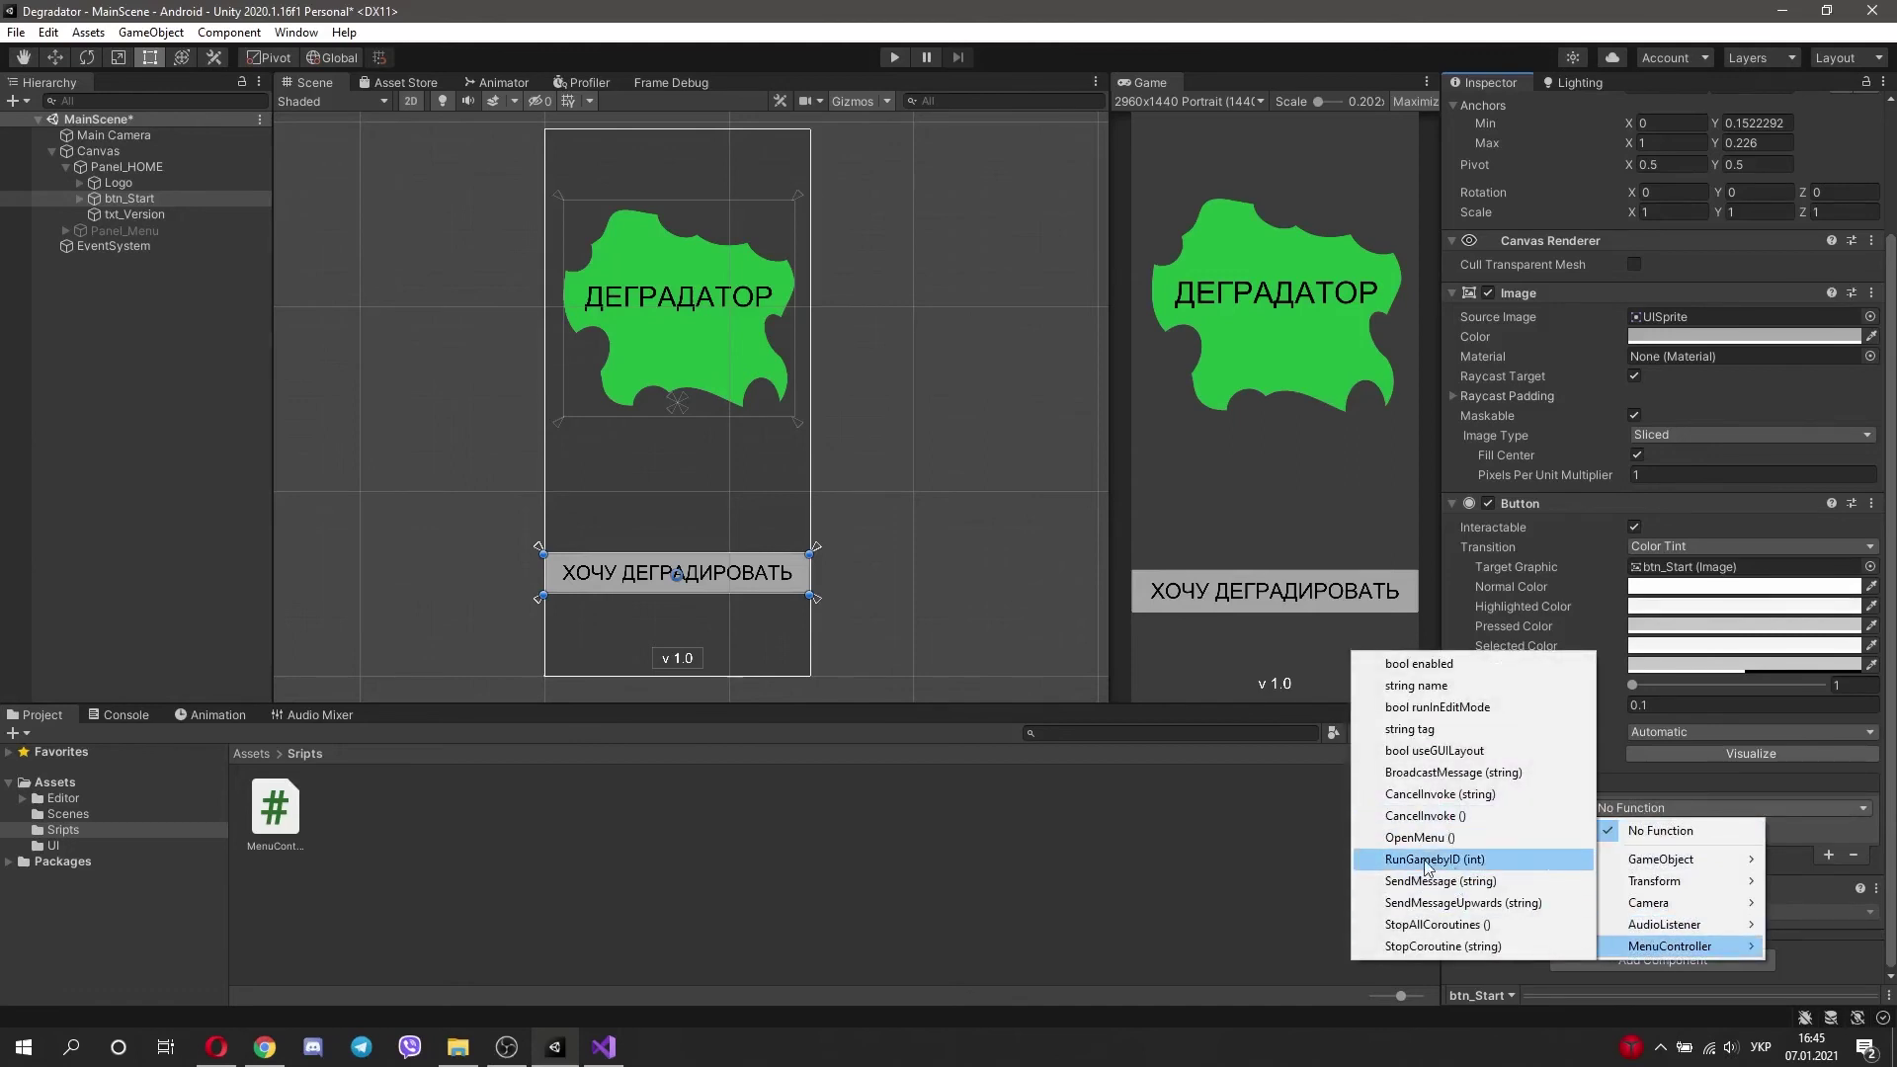
left_click(1462, 837)
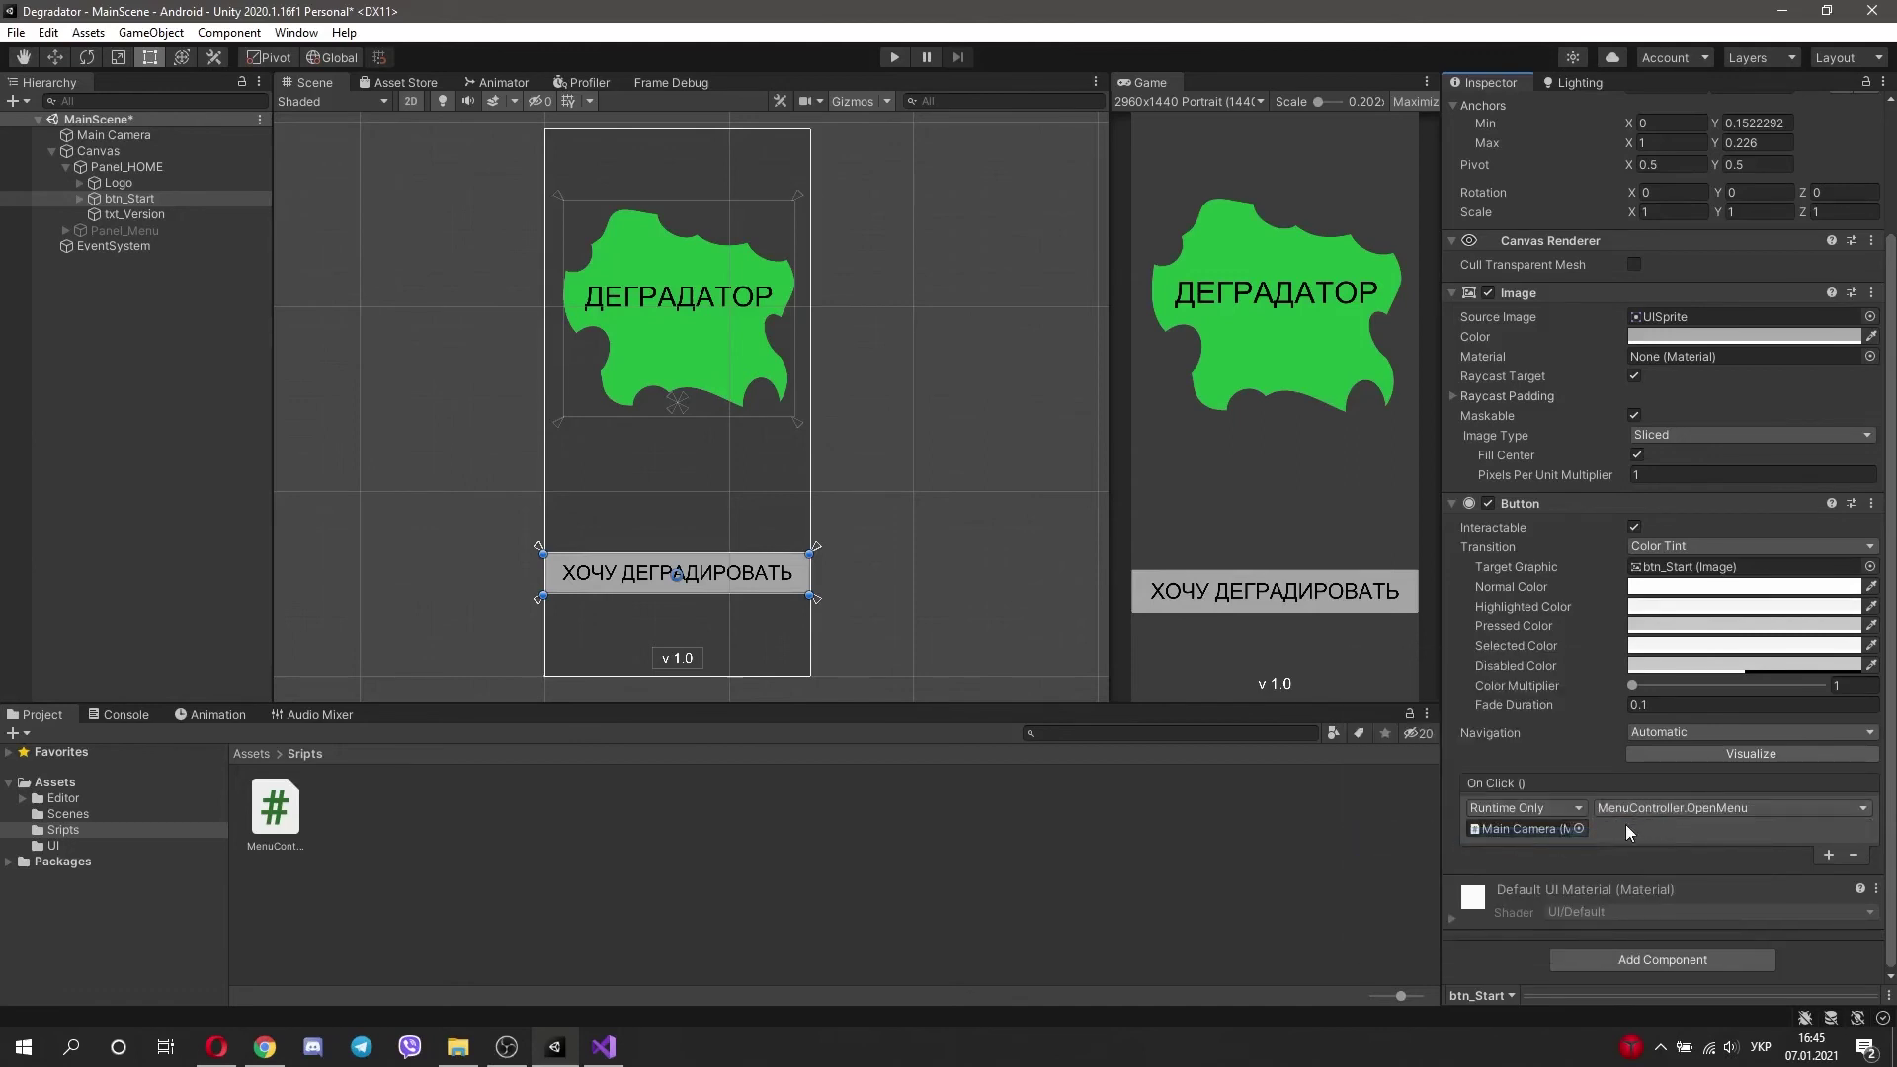
left_click(1176, 838)
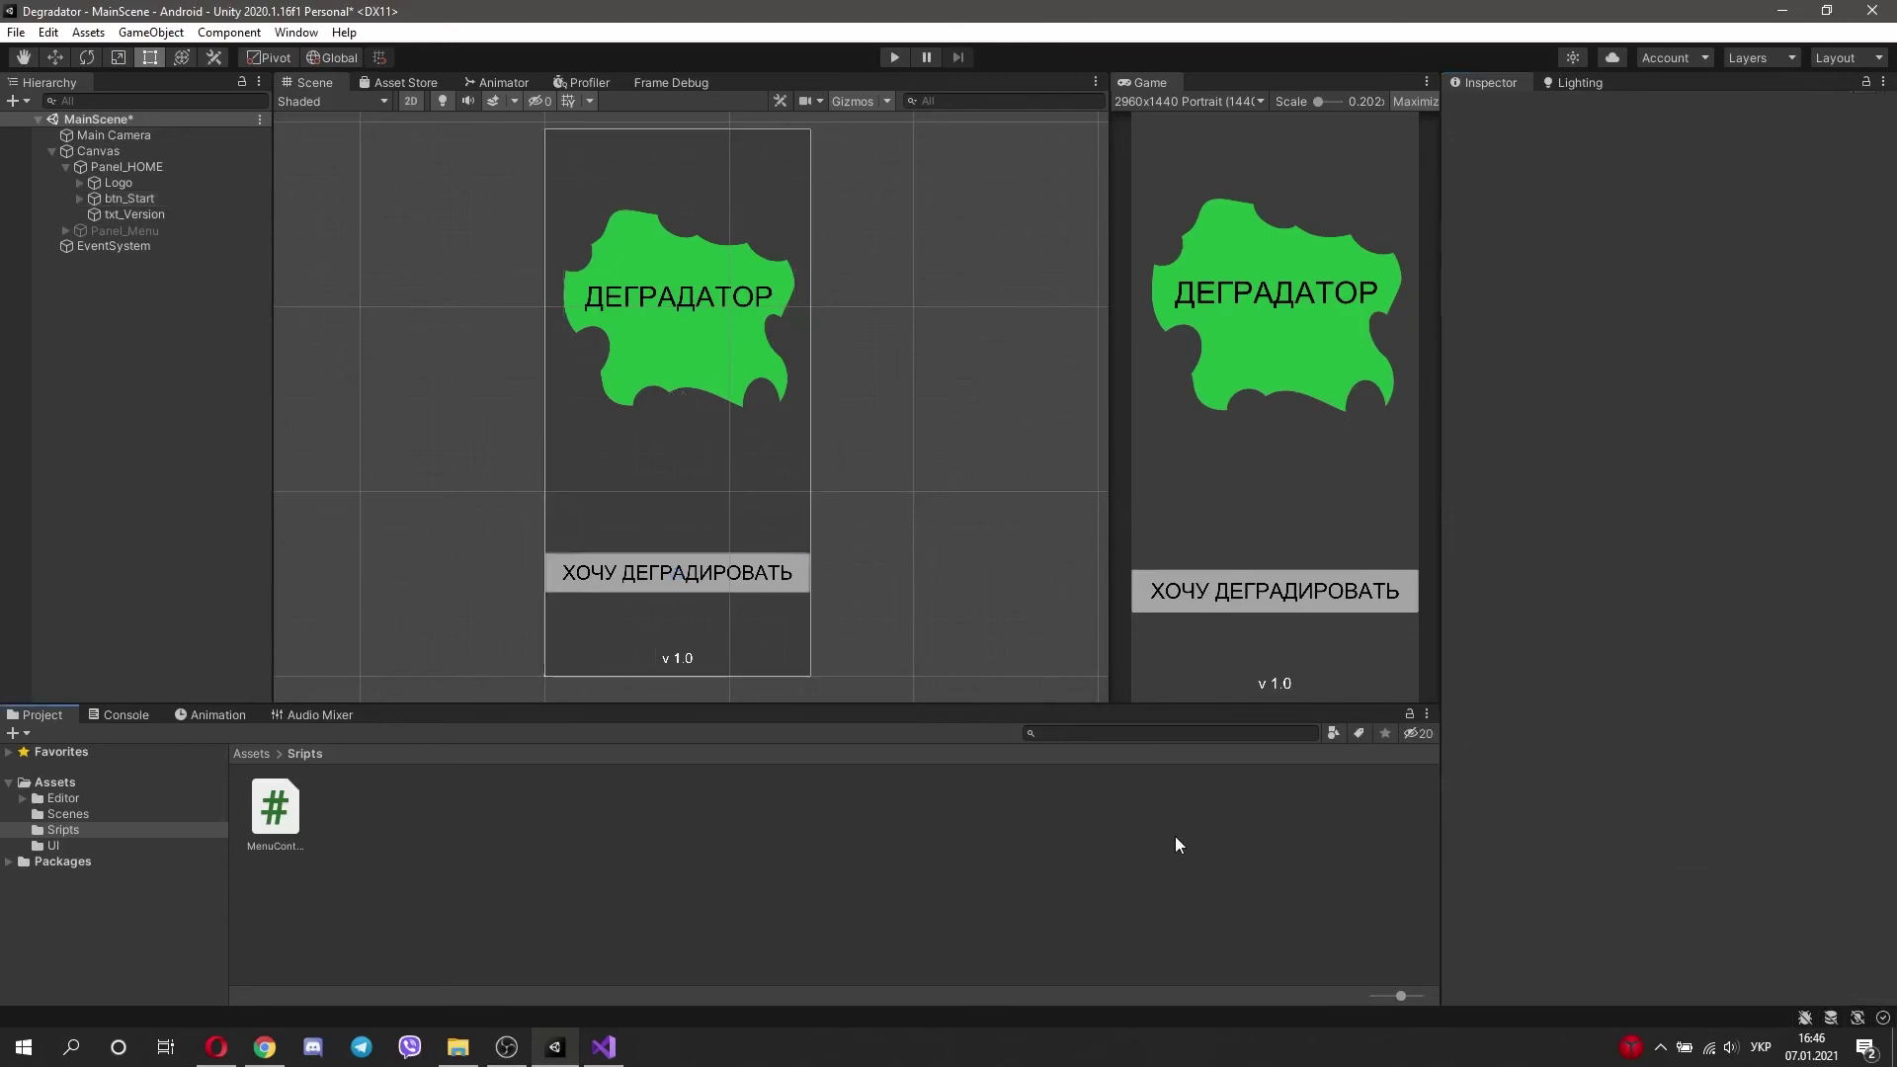
Step: Test in play mode that the "ХОЧУ ДЕГРАДИРОВАТЬ" button opens the menu, and stop playback
left_click(892, 58)
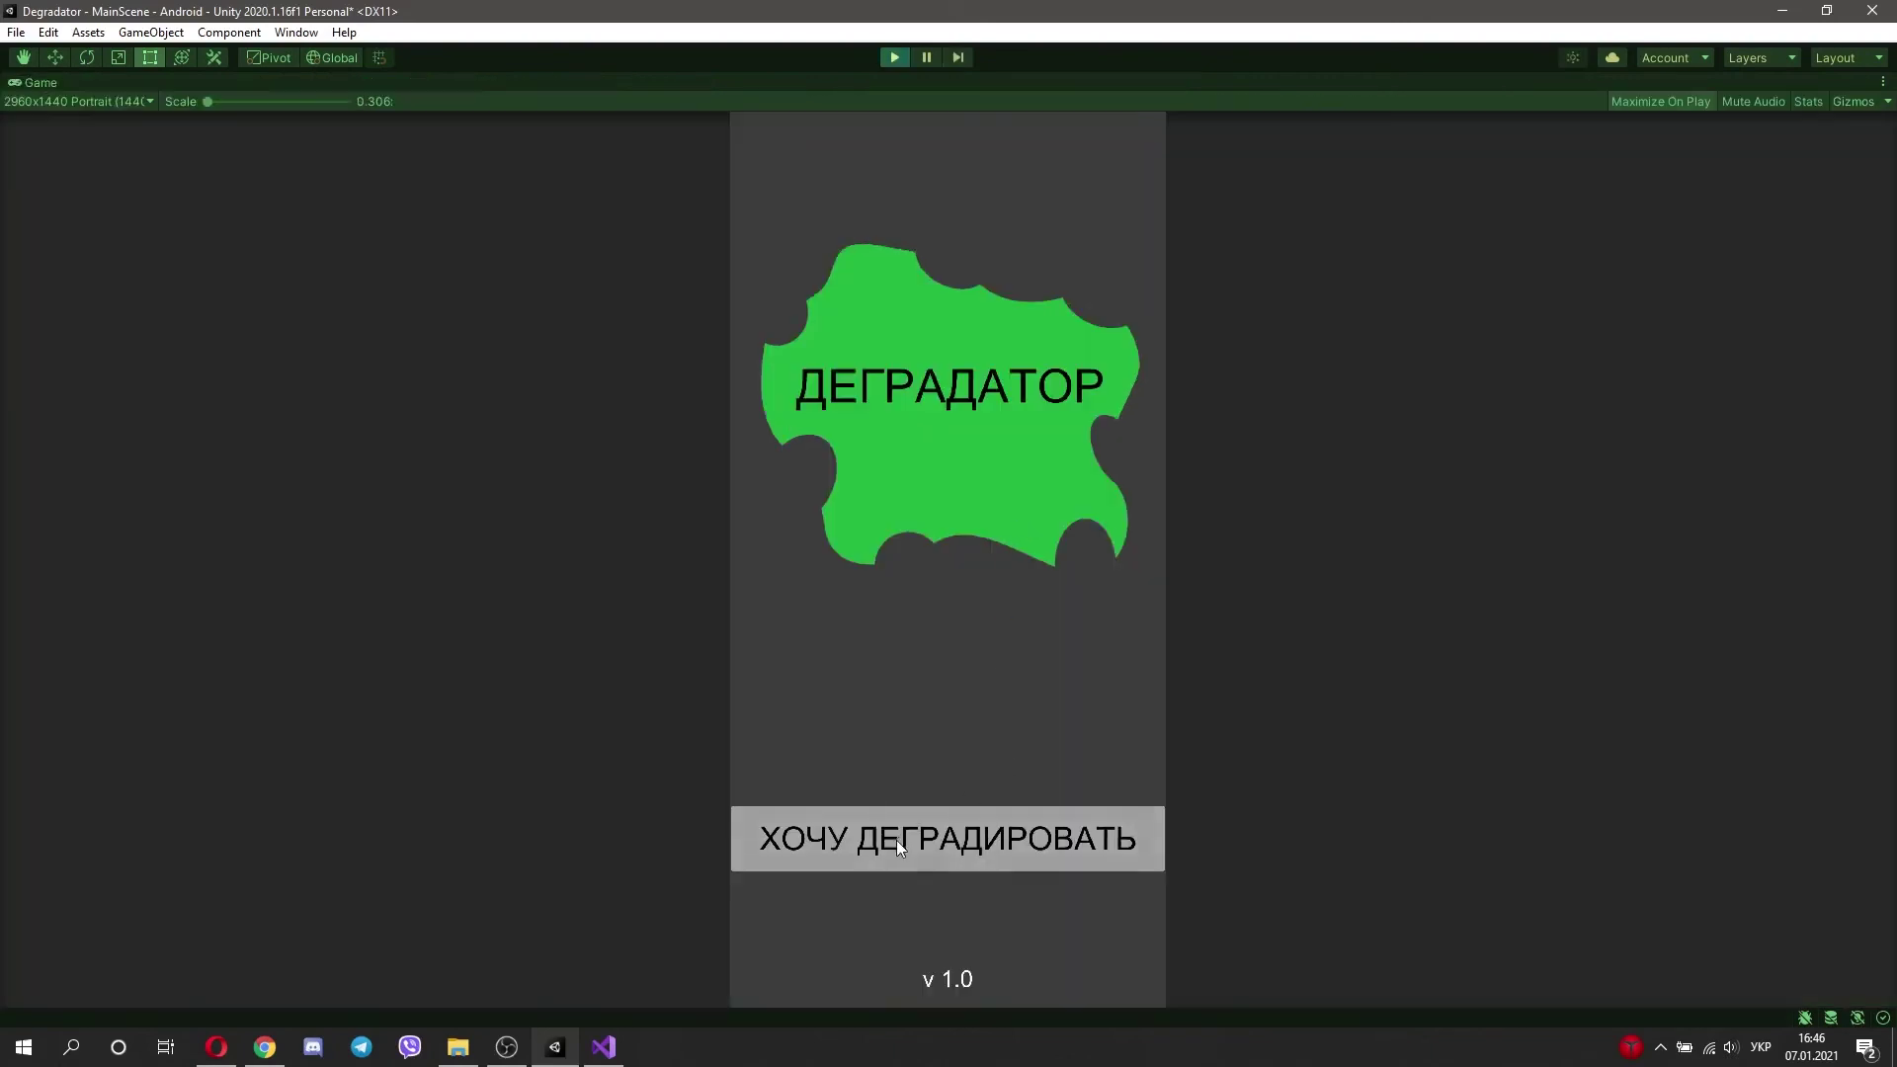
left_click(897, 845)
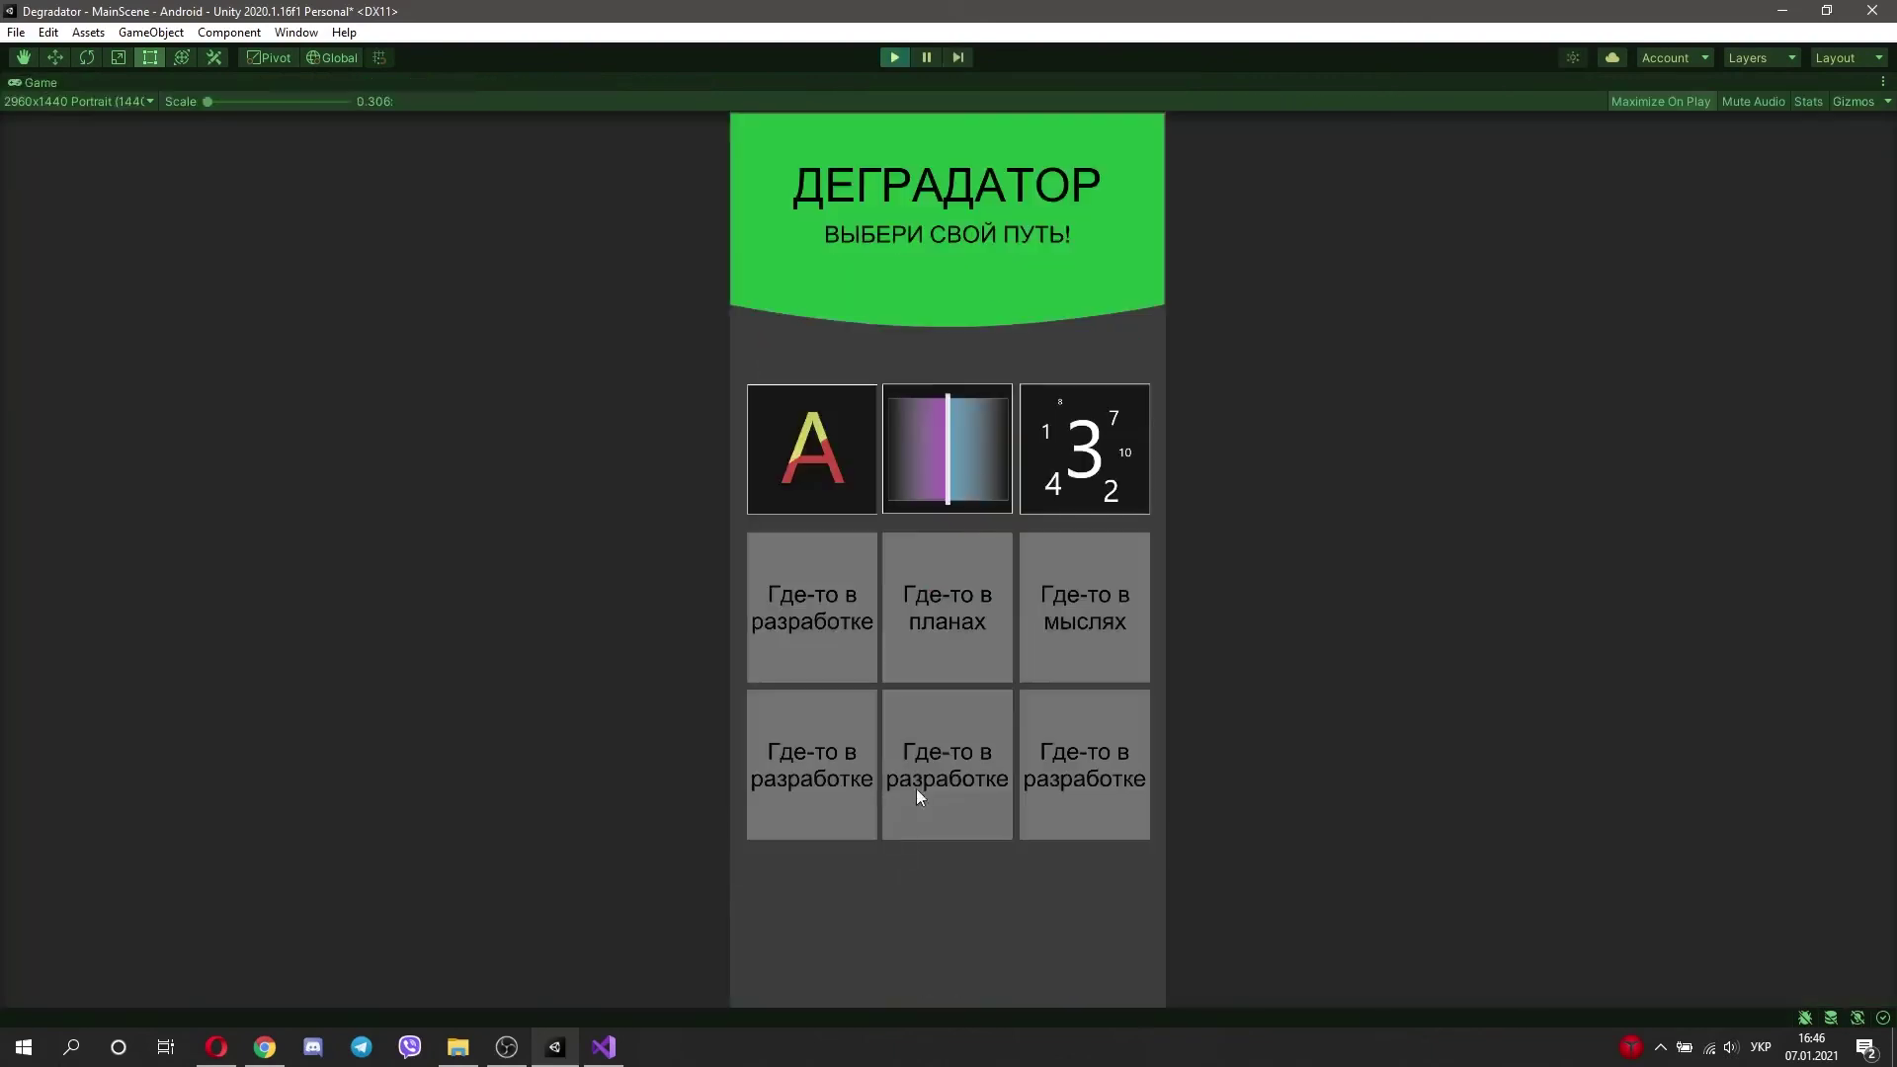
left_click(895, 57)
Step: Collapse Panel_HOME in the hierarchy and activate Panel_Menu
left_click(65, 167)
left_click(63, 183)
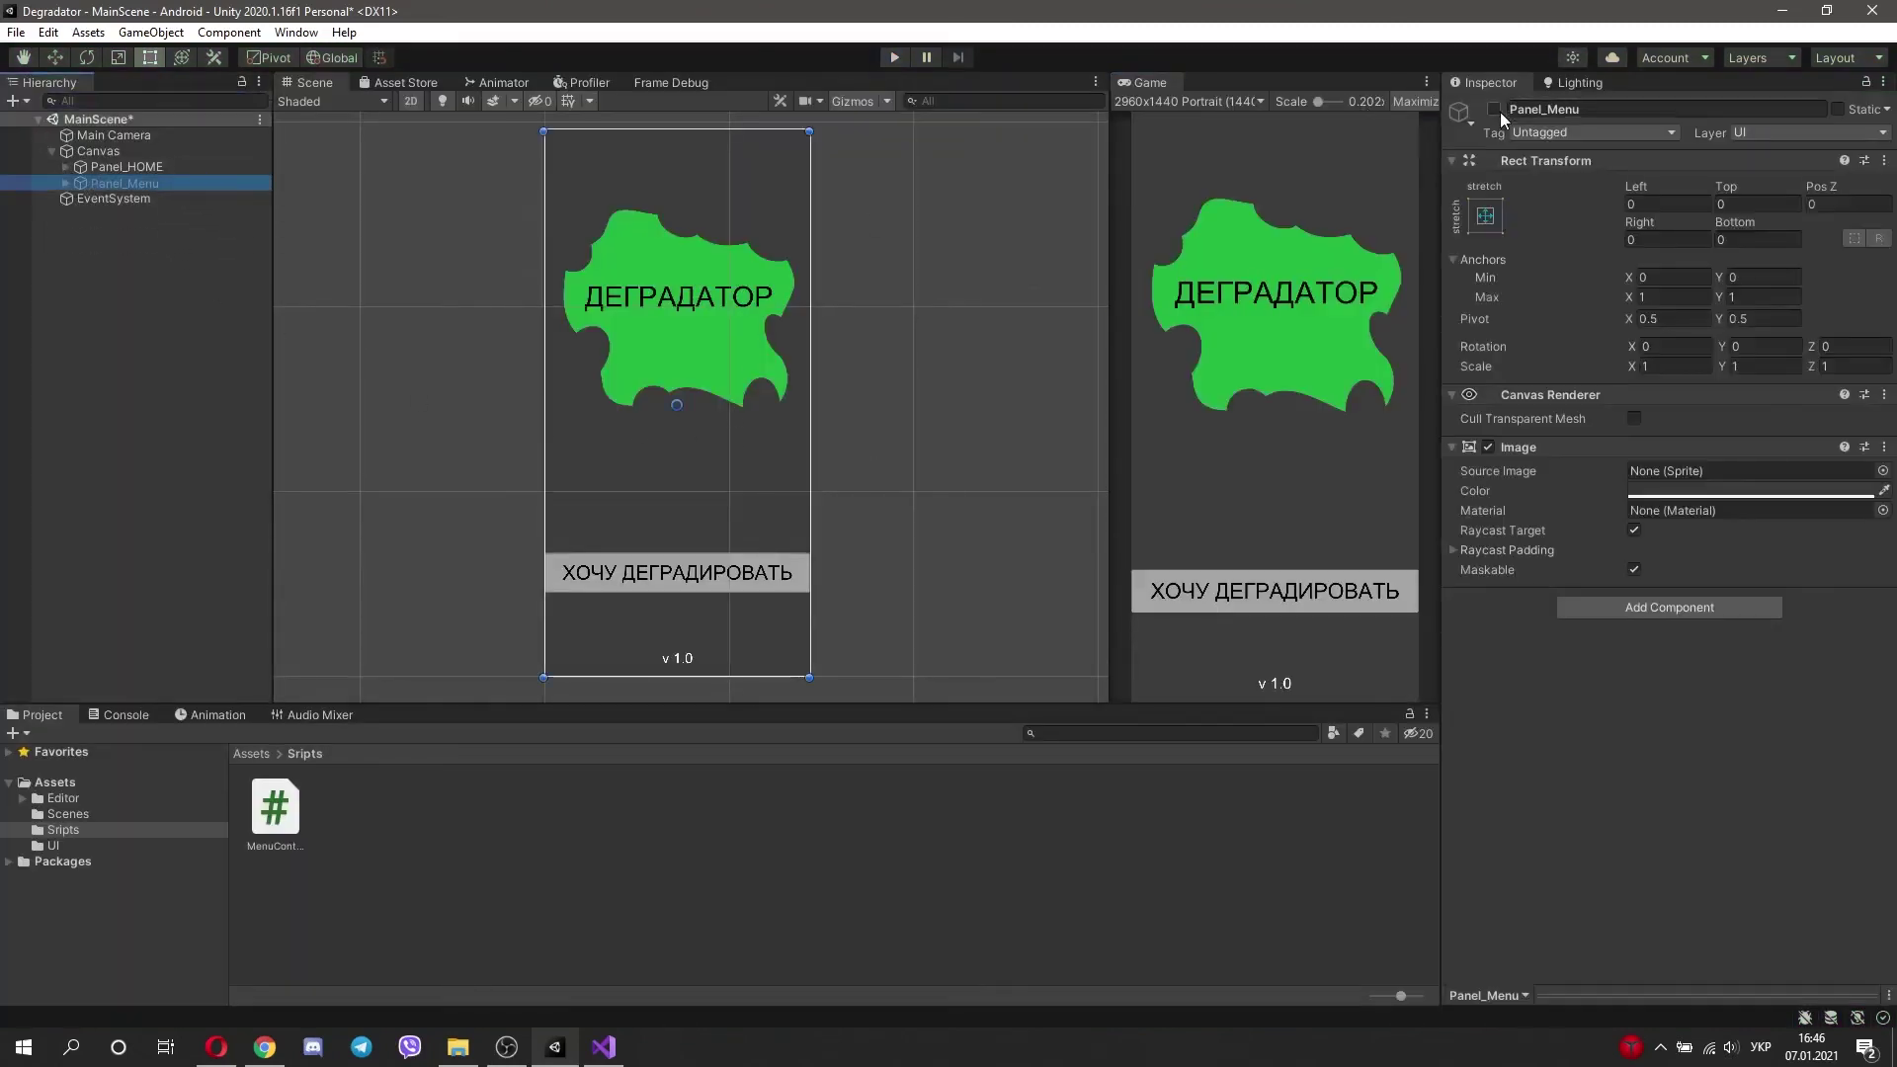
left_click(1494, 109)
Step: Add an On Click event to btn_Game1 that calls MenuController.RunGamebyID on Main Camera with the value 1
left_click(600, 333)
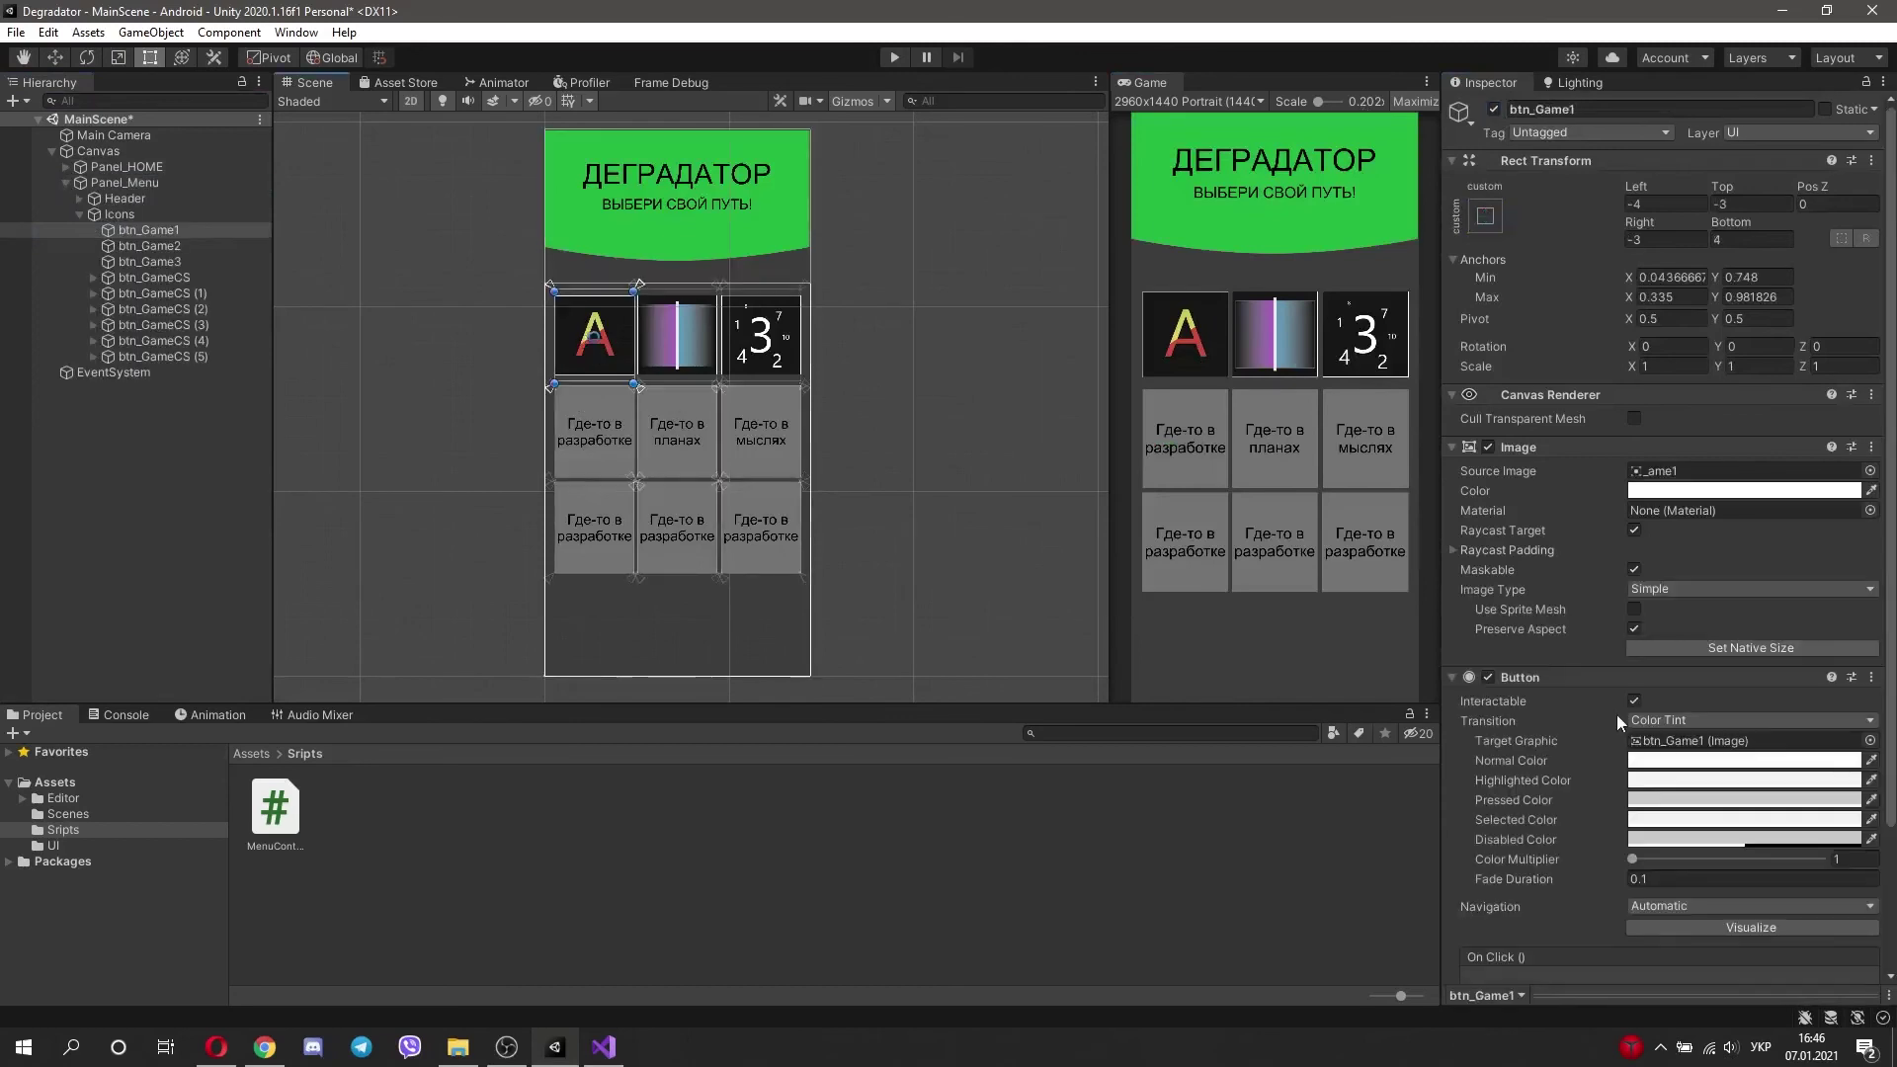
scroll(1503, 785, "down", 3)
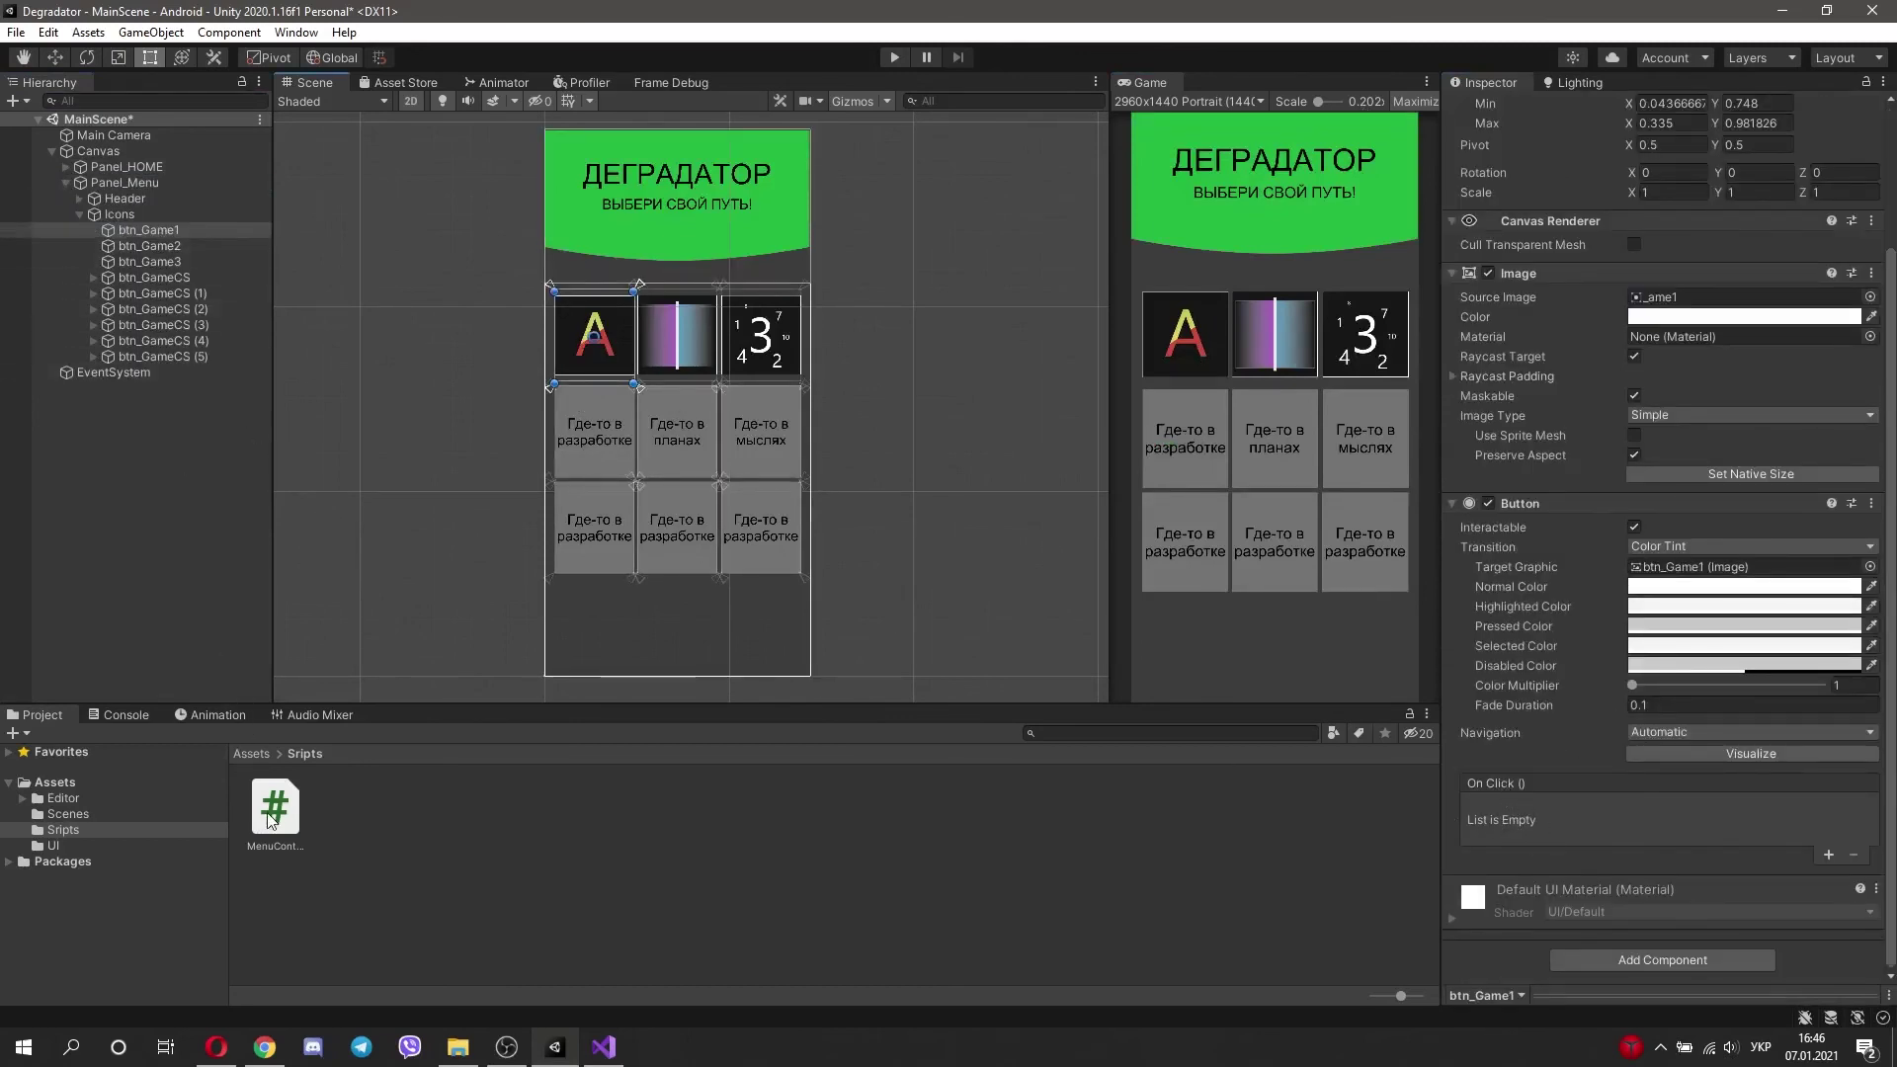
left_click(1827, 855)
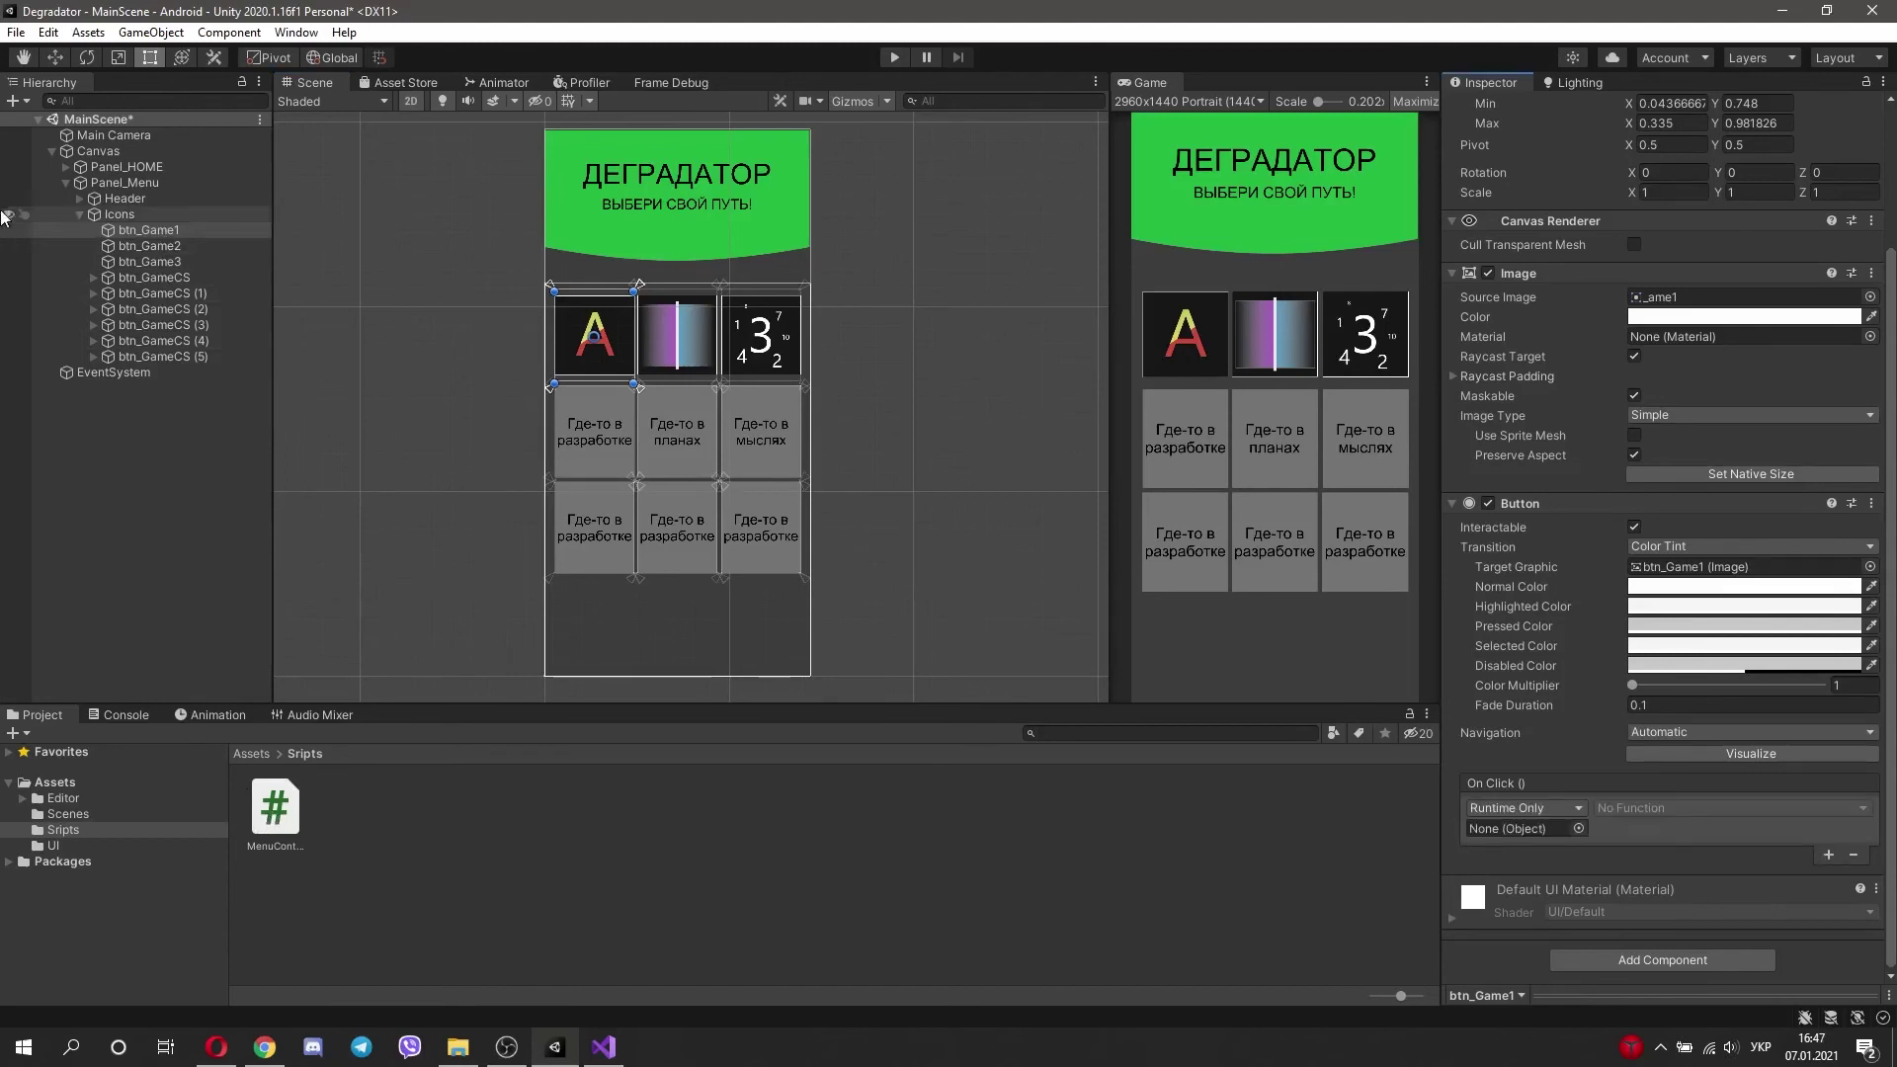
left_click_drag(113, 136, 1521, 829)
left_click(1625, 808)
mouse_move(1655, 949)
left_click(1434, 859)
left_click(1622, 830)
type("1")
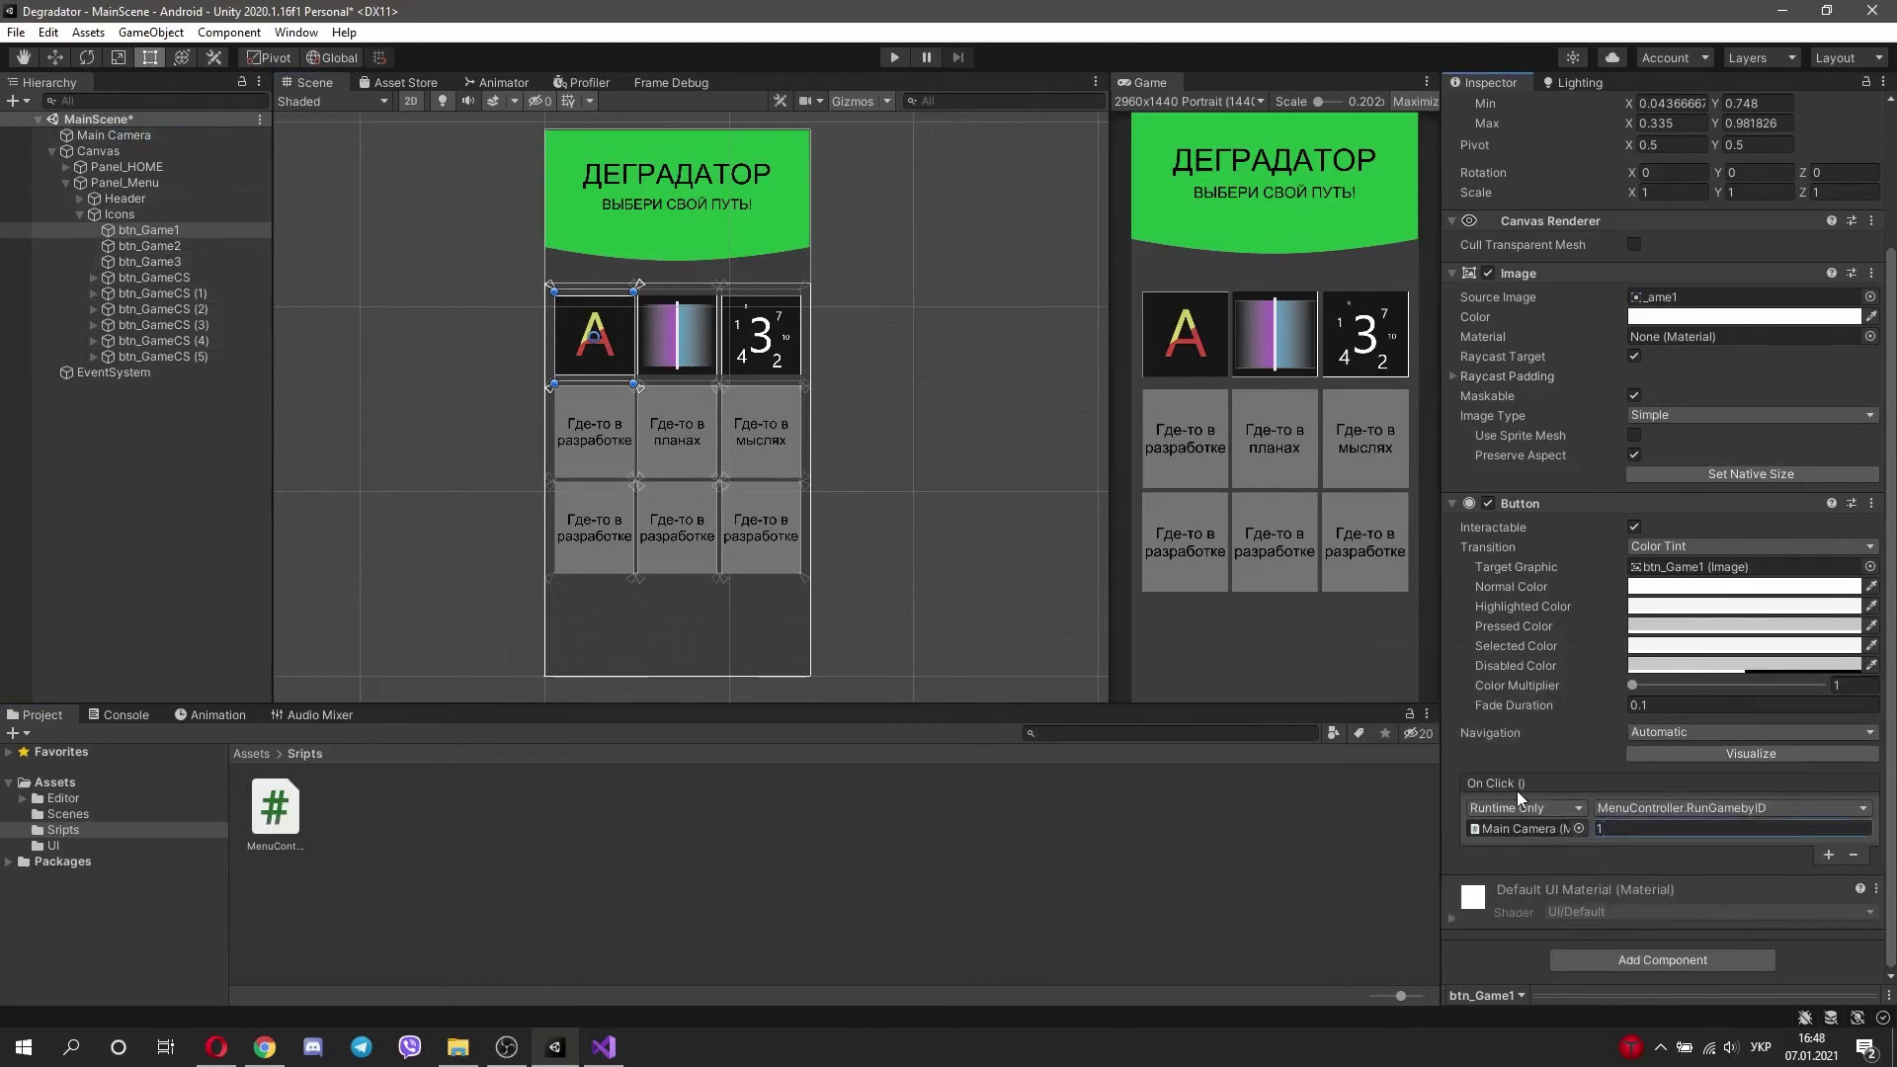
Step: Make btn_Game2's On Click event call MenuController.RunGamebyID on Main Camera
left_click(690, 343)
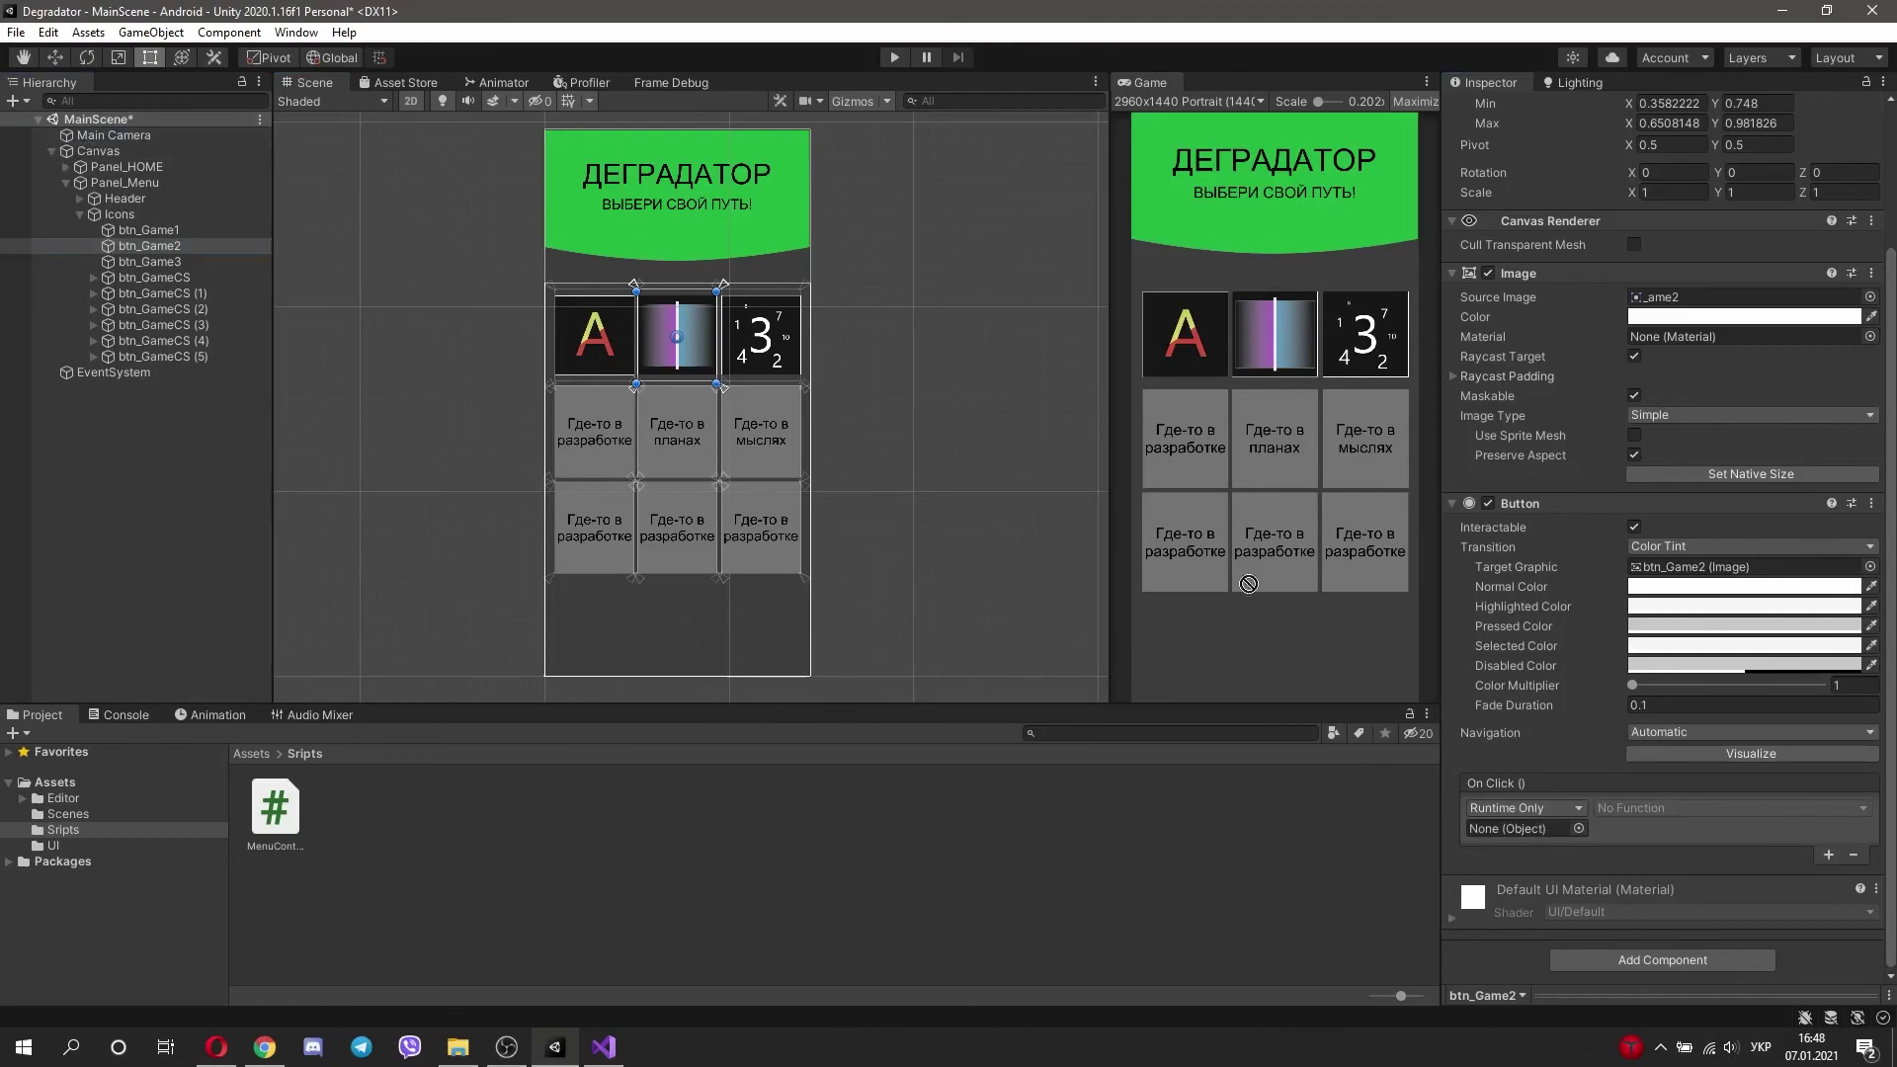
left_click(1679, 809)
mouse_move(1655, 948)
left_click(1497, 859)
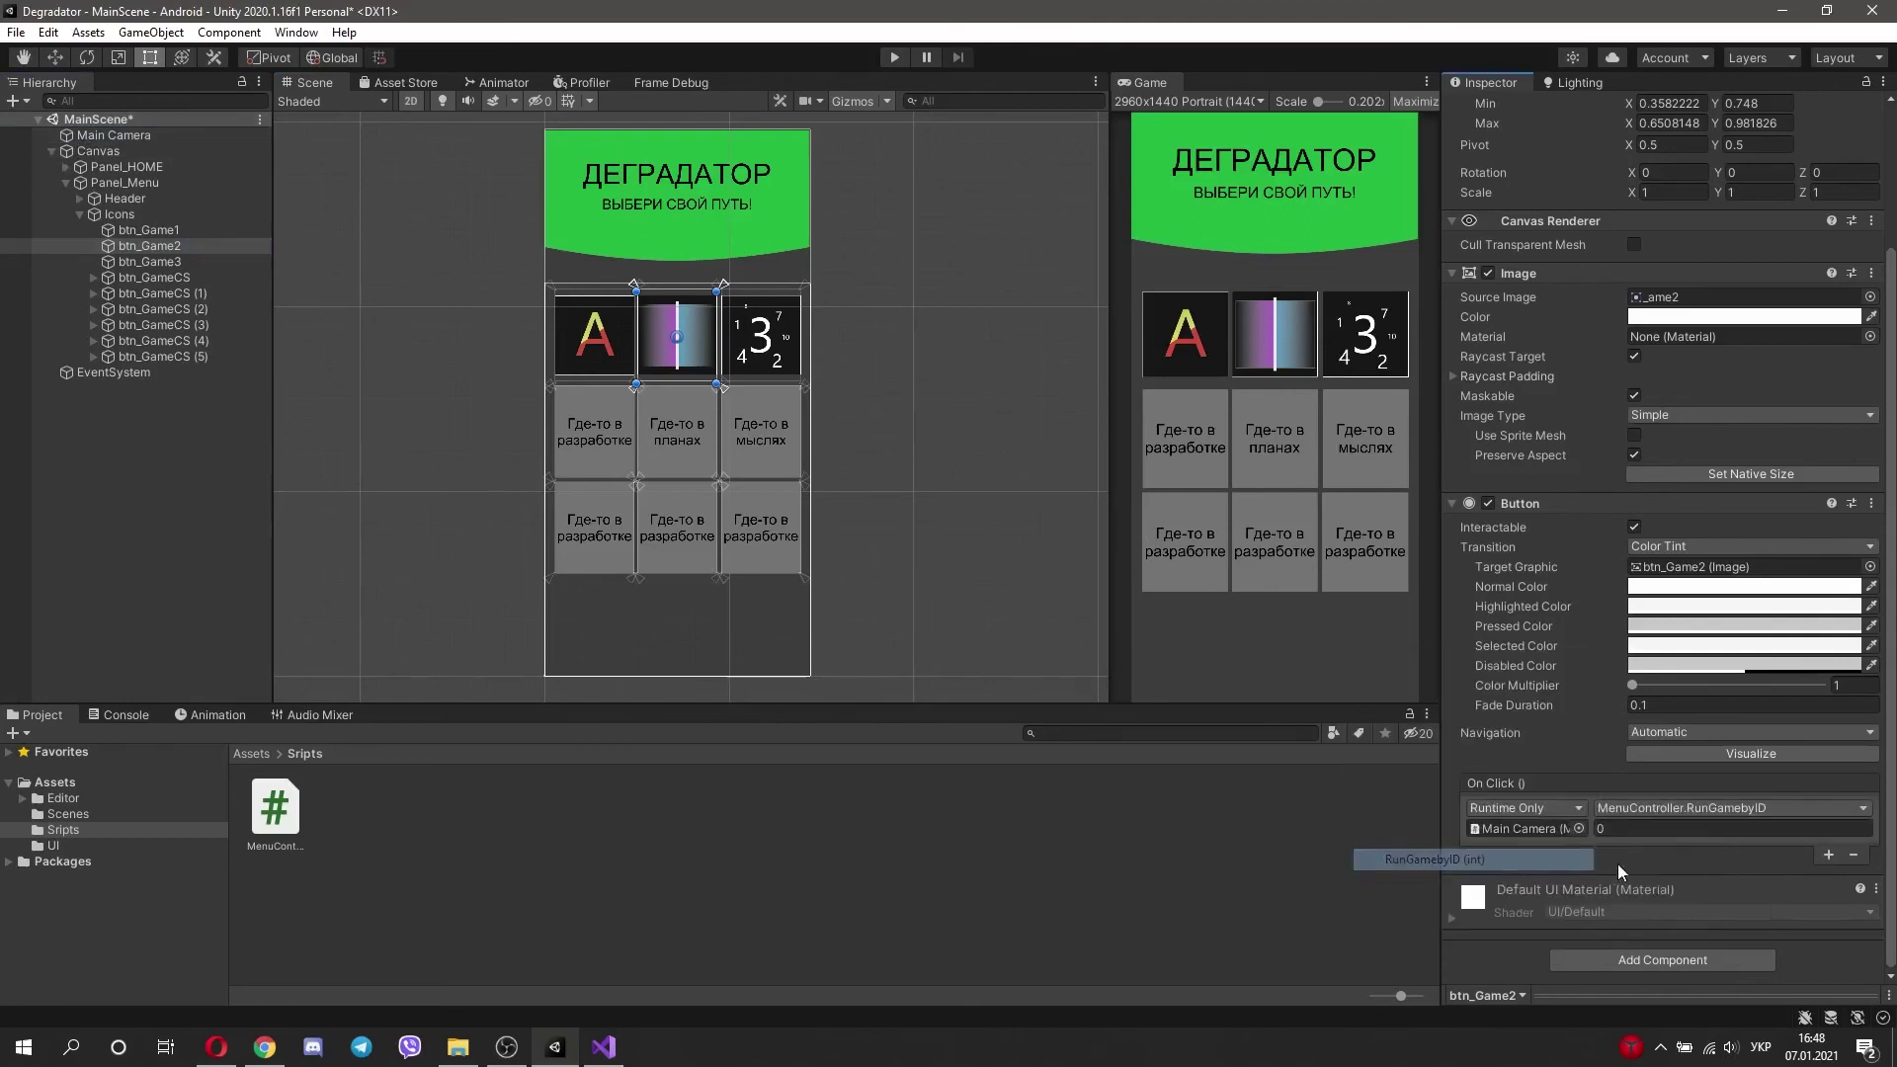
Step: Add an On Click event to btn_Game3 that calls MenuController.RunGamebyID on Main Camera with the value 3
left_click(174, 263)
left_click(1829, 855)
left_click_drag(118, 134, 1527, 838)
left_click(1679, 808)
mouse_move(1670, 946)
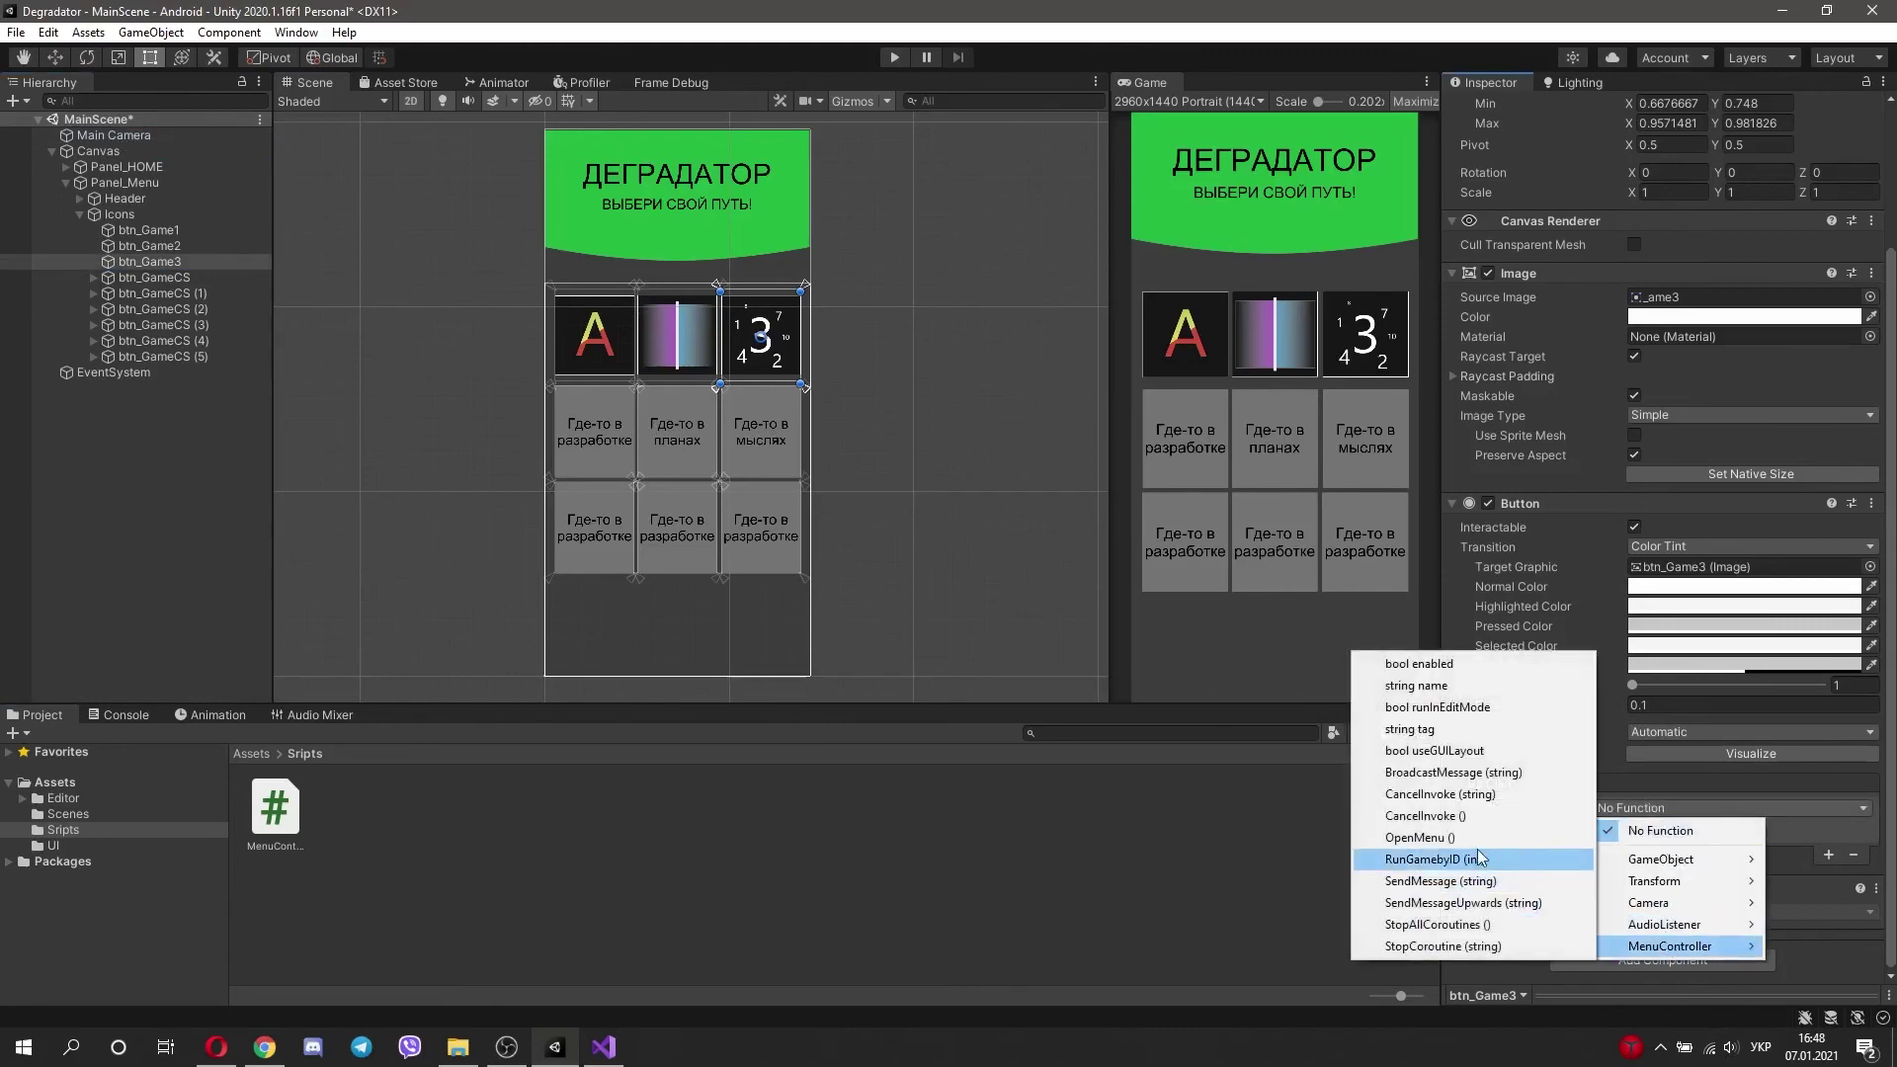
left_click(1483, 863)
left_click(1638, 832)
type("3")
Step: Test the first game icon in play mode, stop playback, and read the error in the Console
key("ctrl+p")
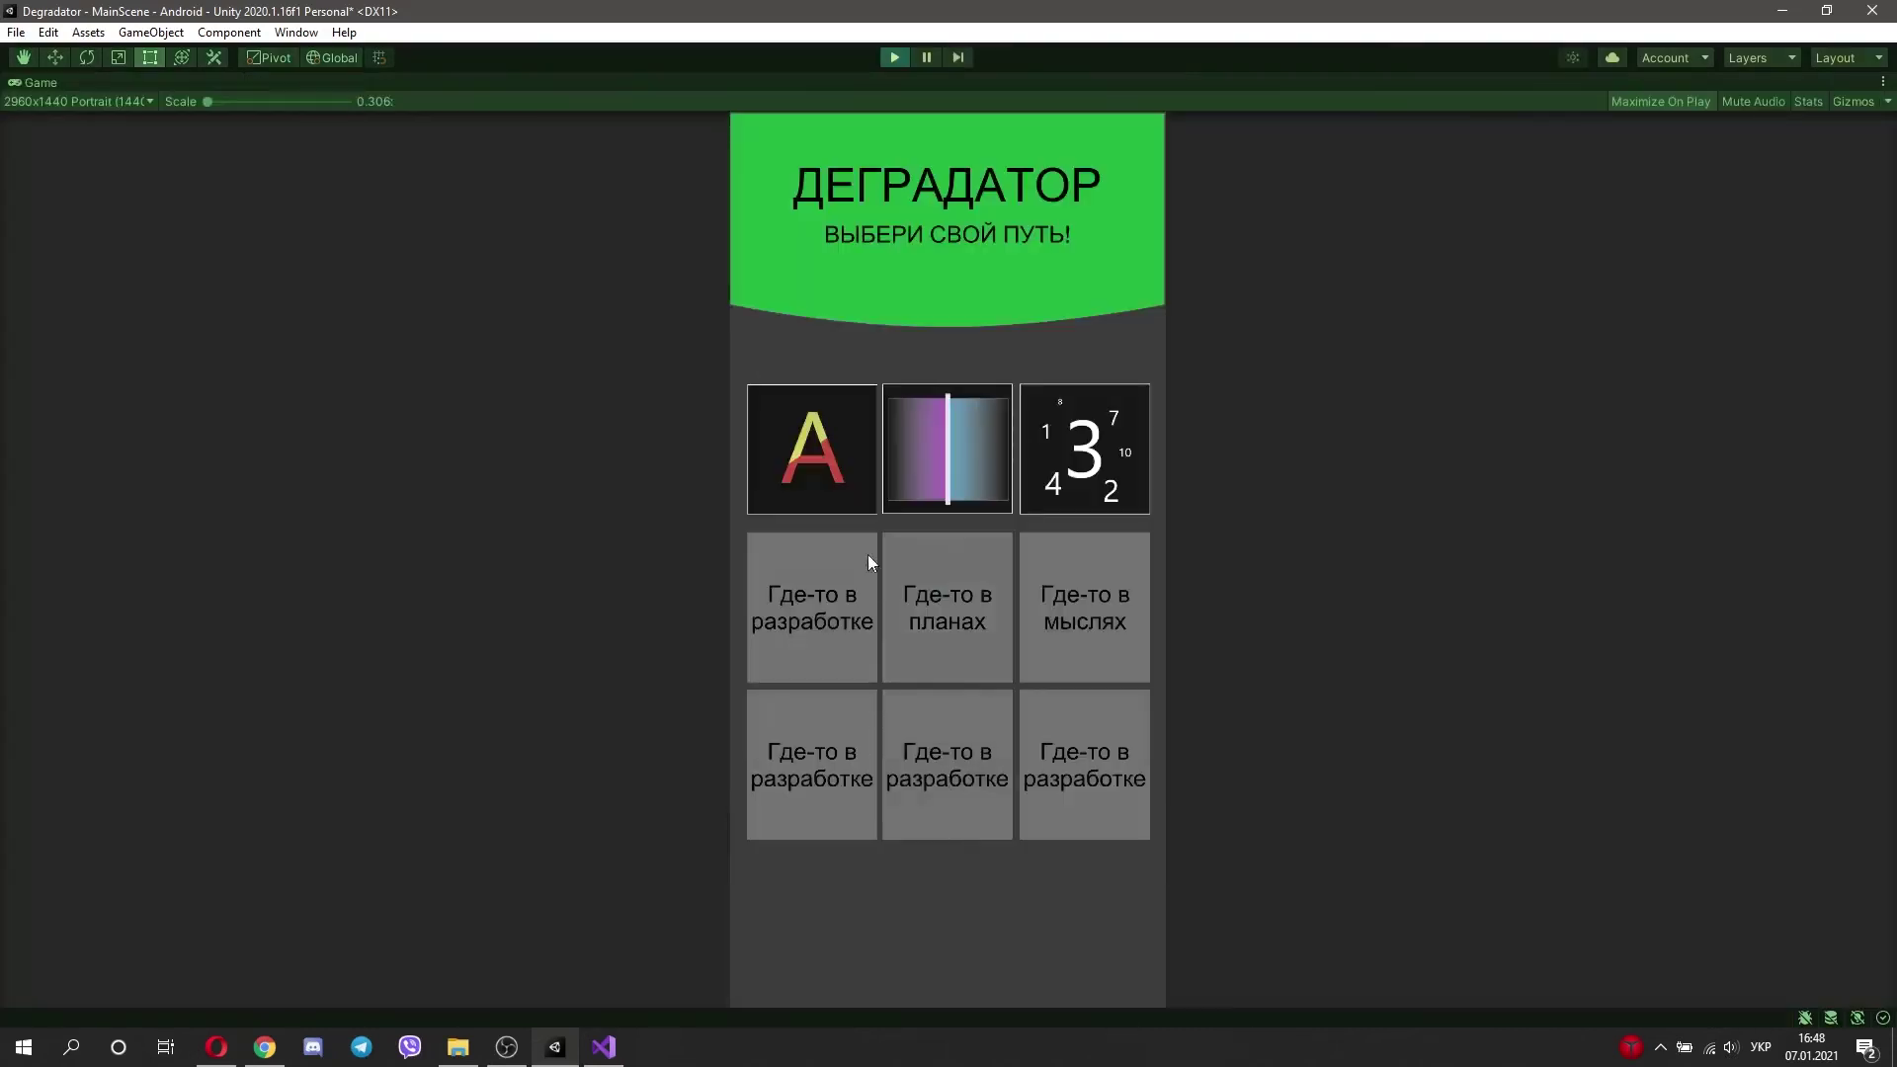
left_click(836, 466)
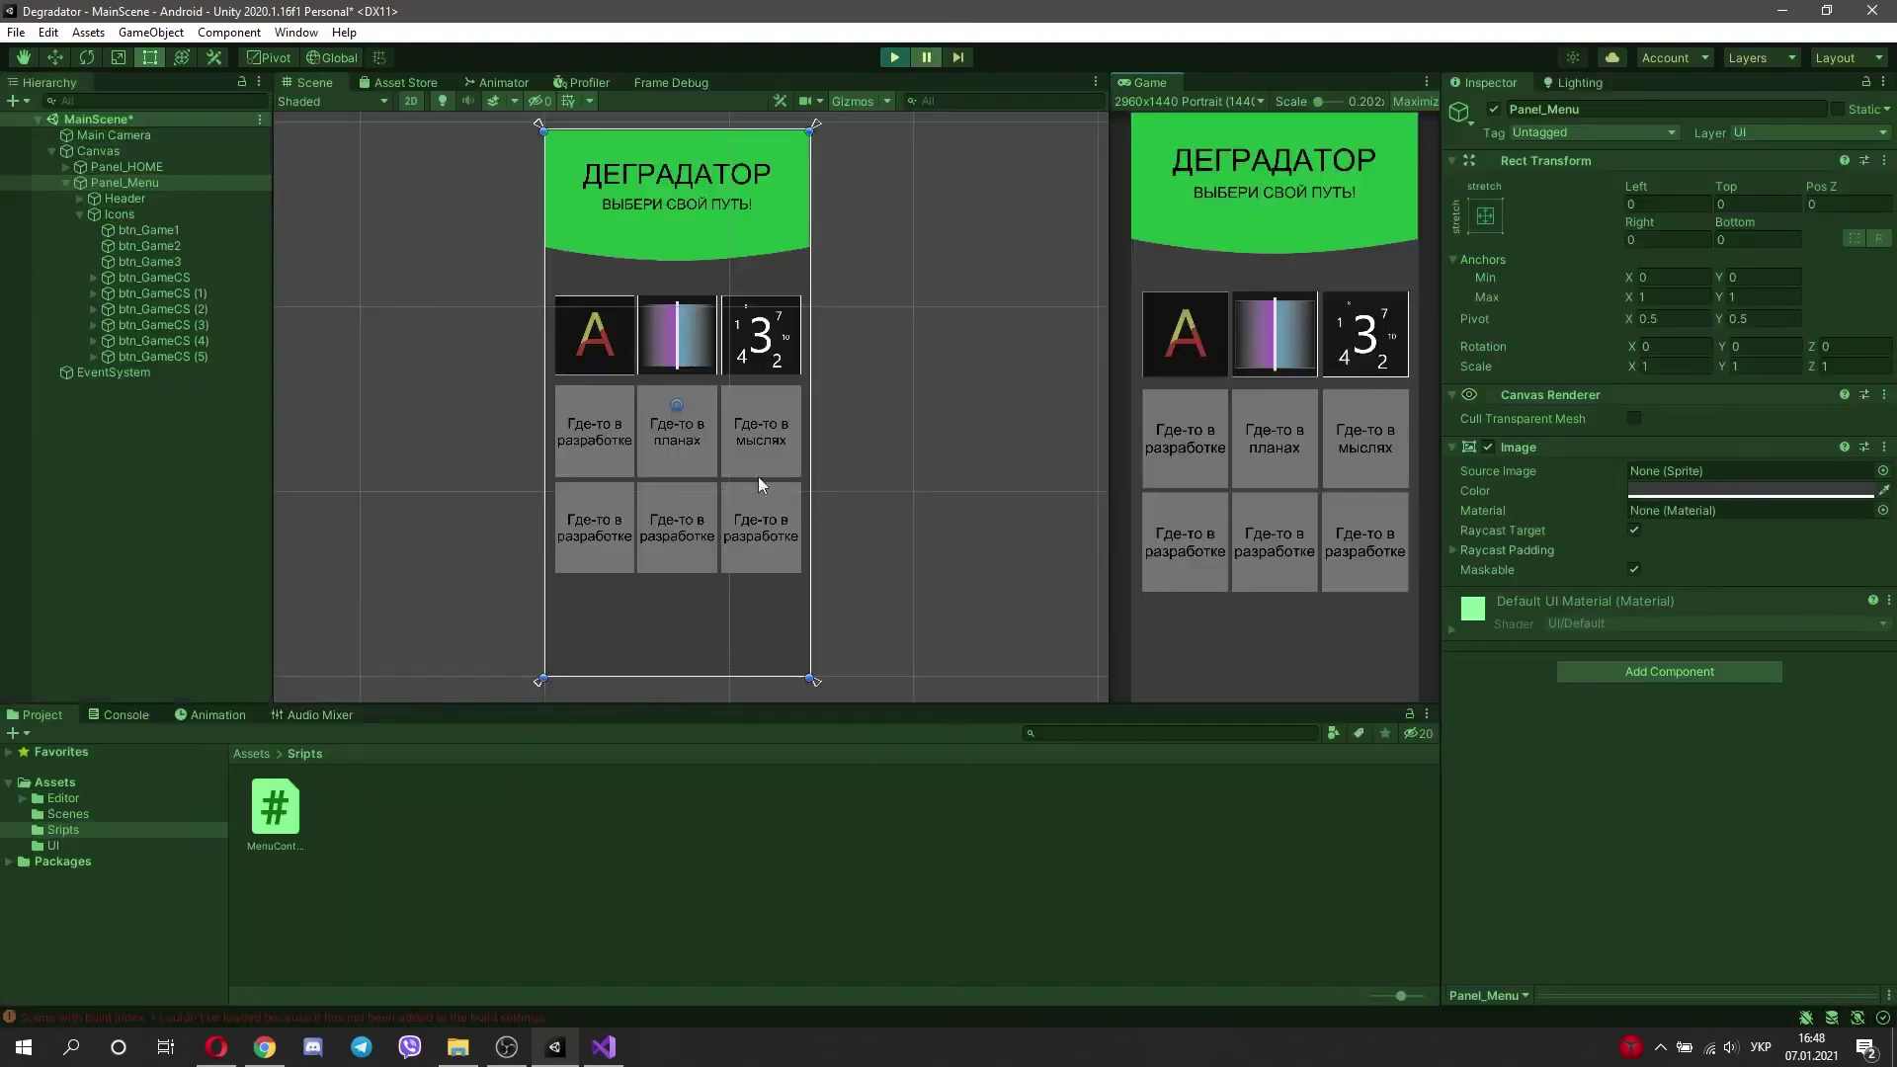
left_click(892, 61)
left_click(146, 713)
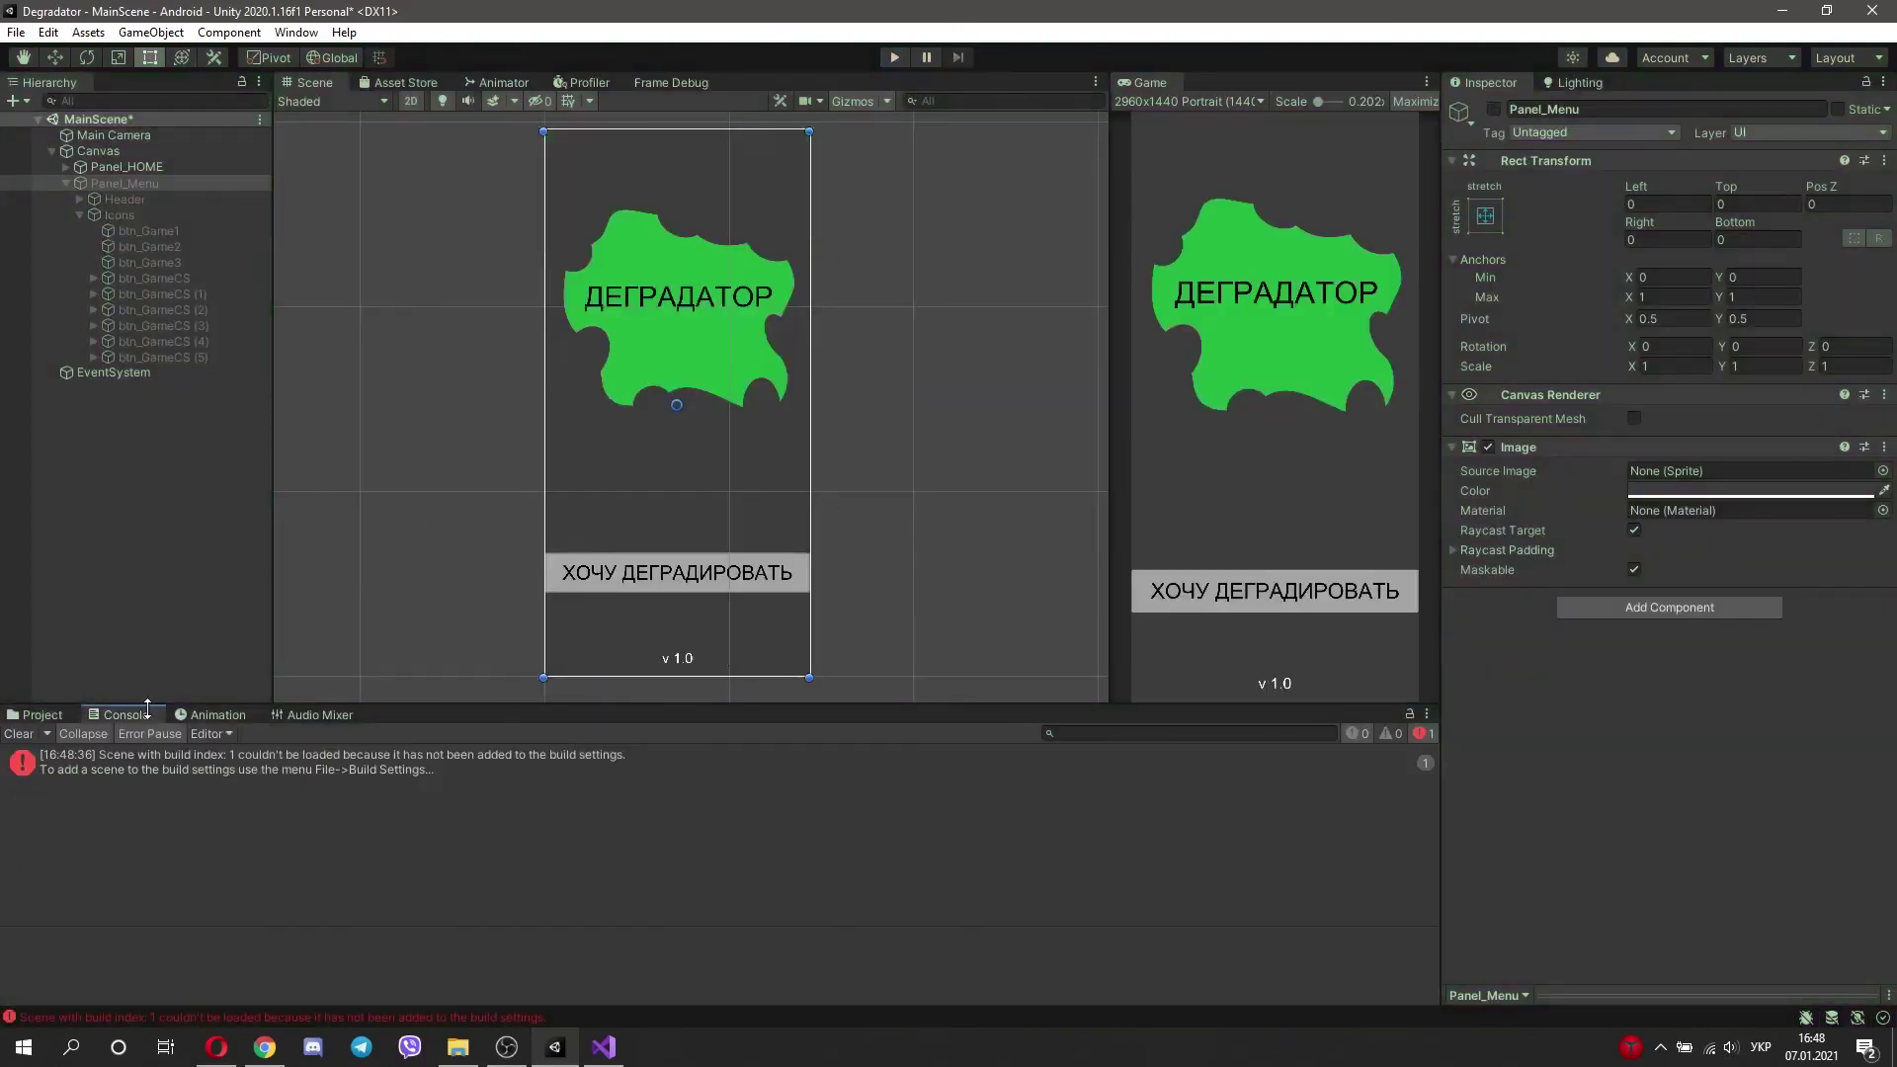
Step: Add the Game1, Game2 and Game3 scenes to Scenes In Build in the Build Settings, and close the window
left_click(15, 32)
left_click(109, 226)
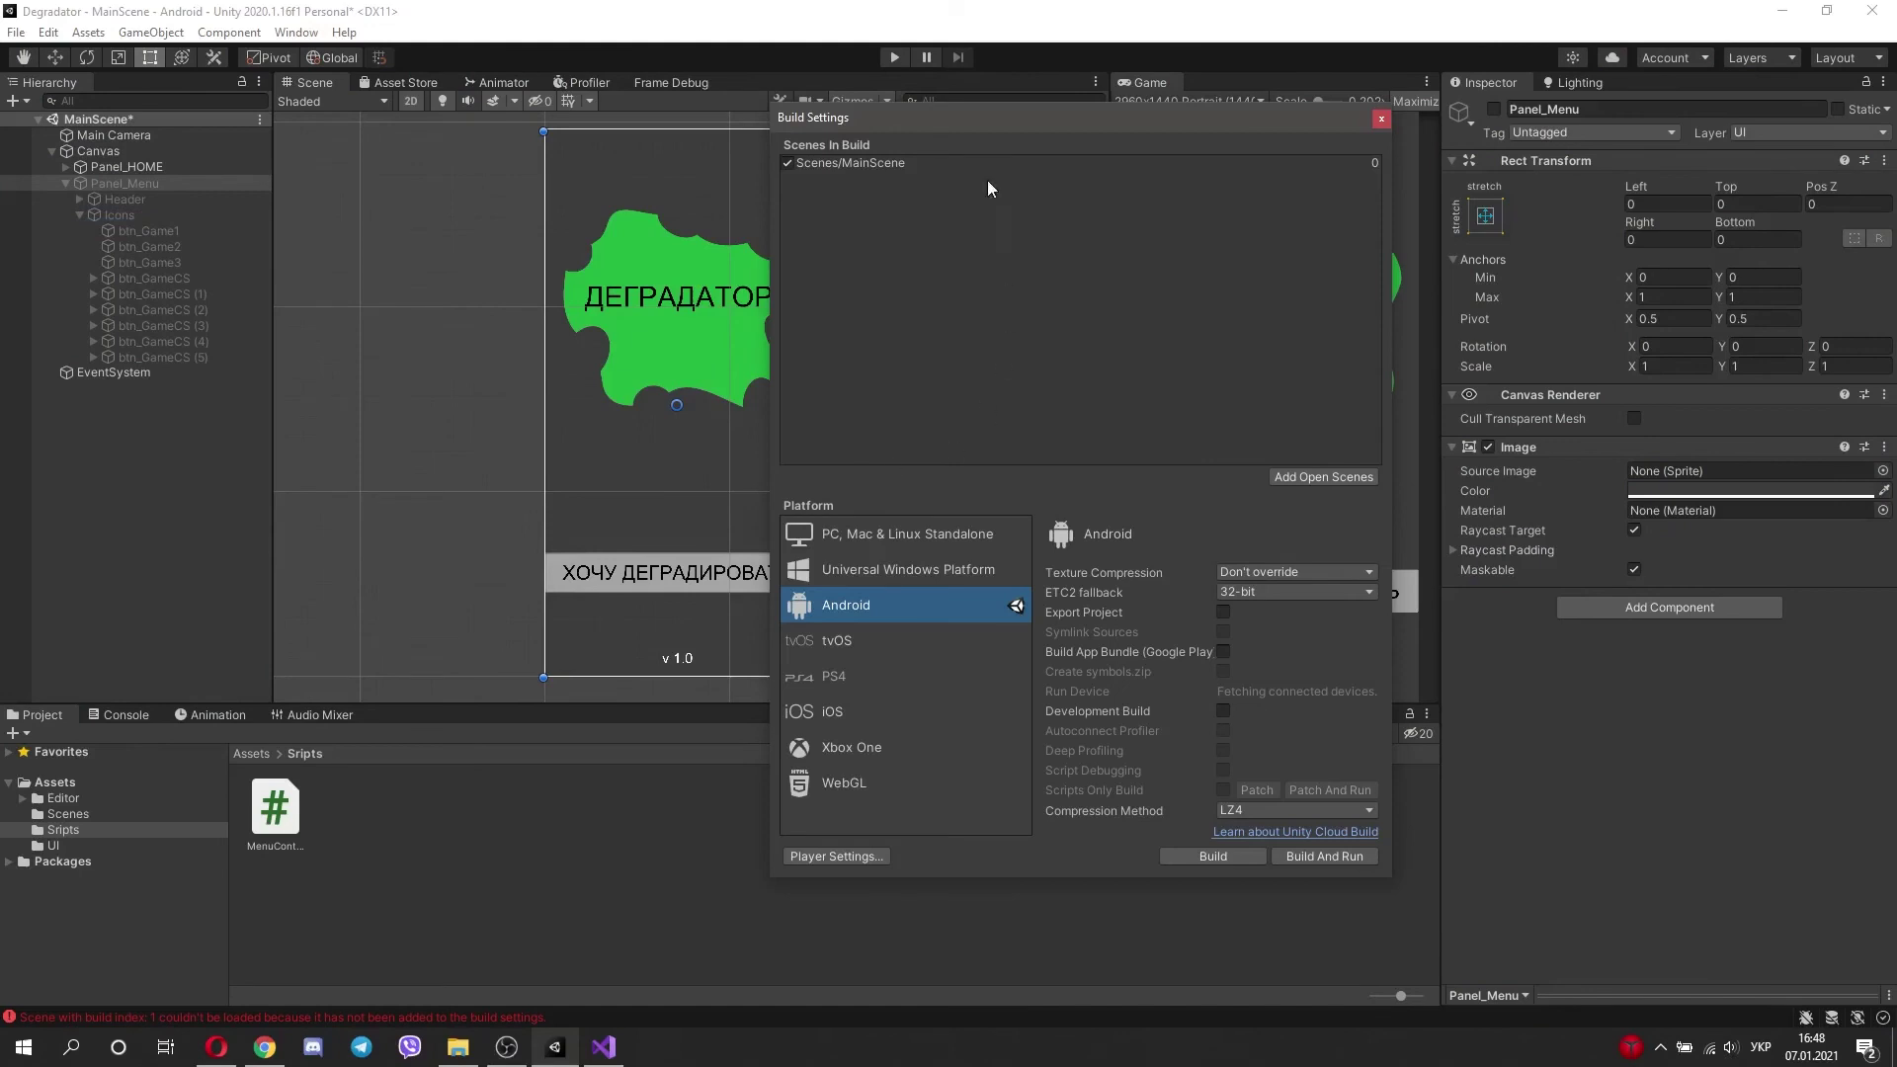
left_click_drag(993, 122, 1082, 161)
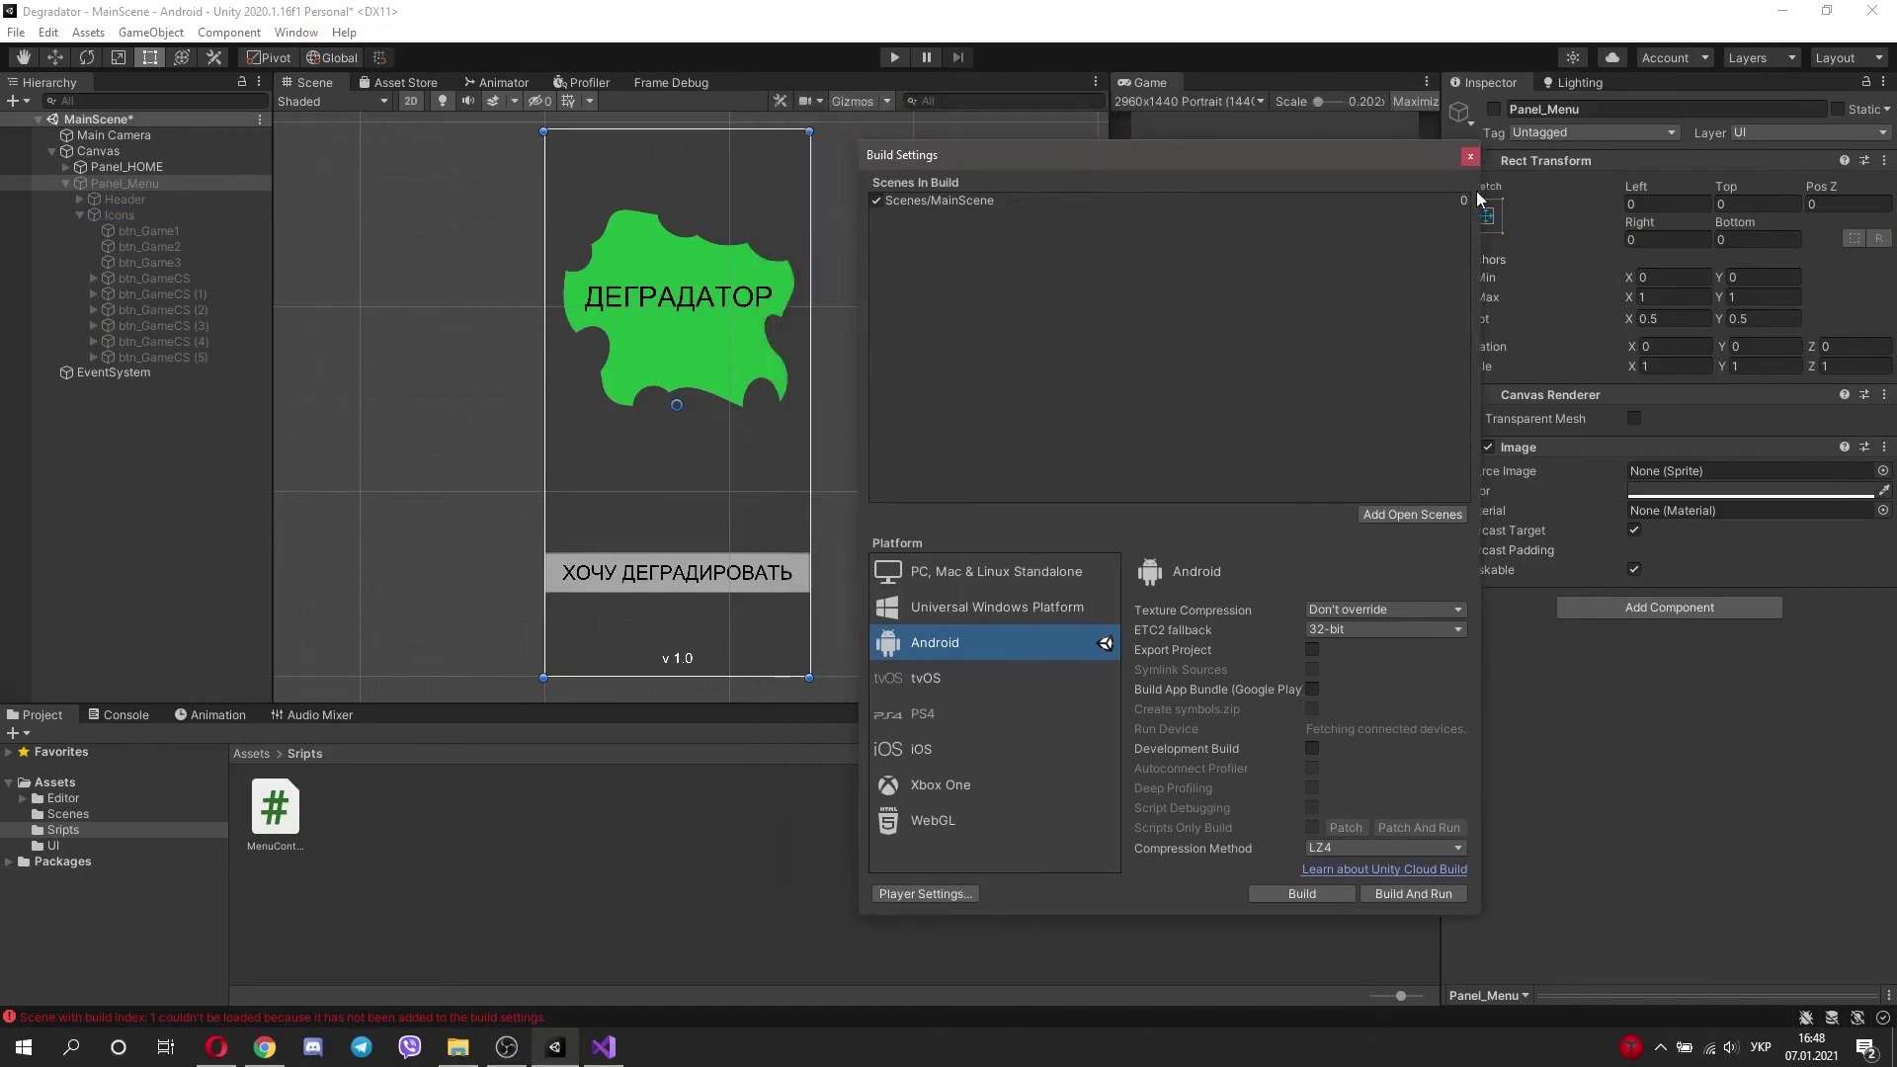
left_click(68, 813)
left_click_drag(274, 805, 1091, 403)
left_click_drag(431, 810, 1130, 385)
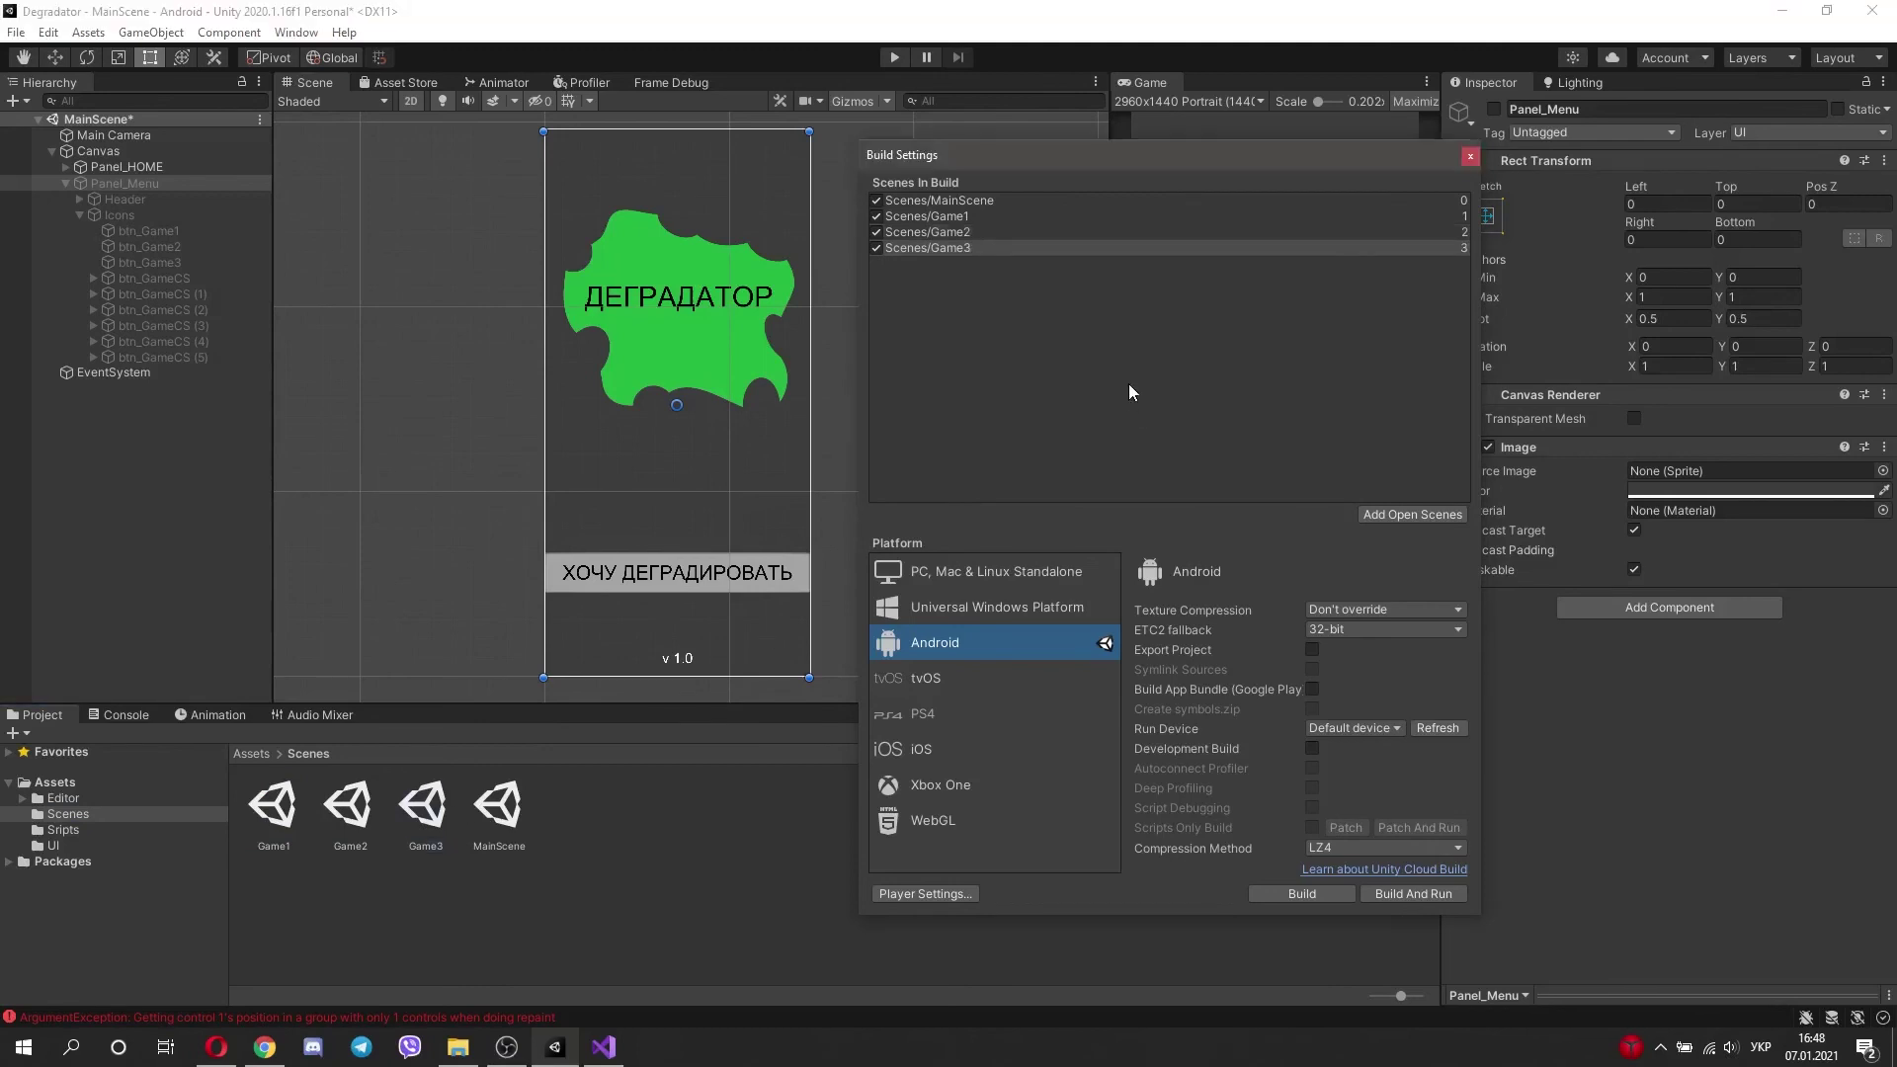
left_click(1469, 155)
Step: Run MainScene in play mode, open the first game from the menu, and stop playback
key("ctrl+p")
left_click(1004, 830)
left_click(845, 457)
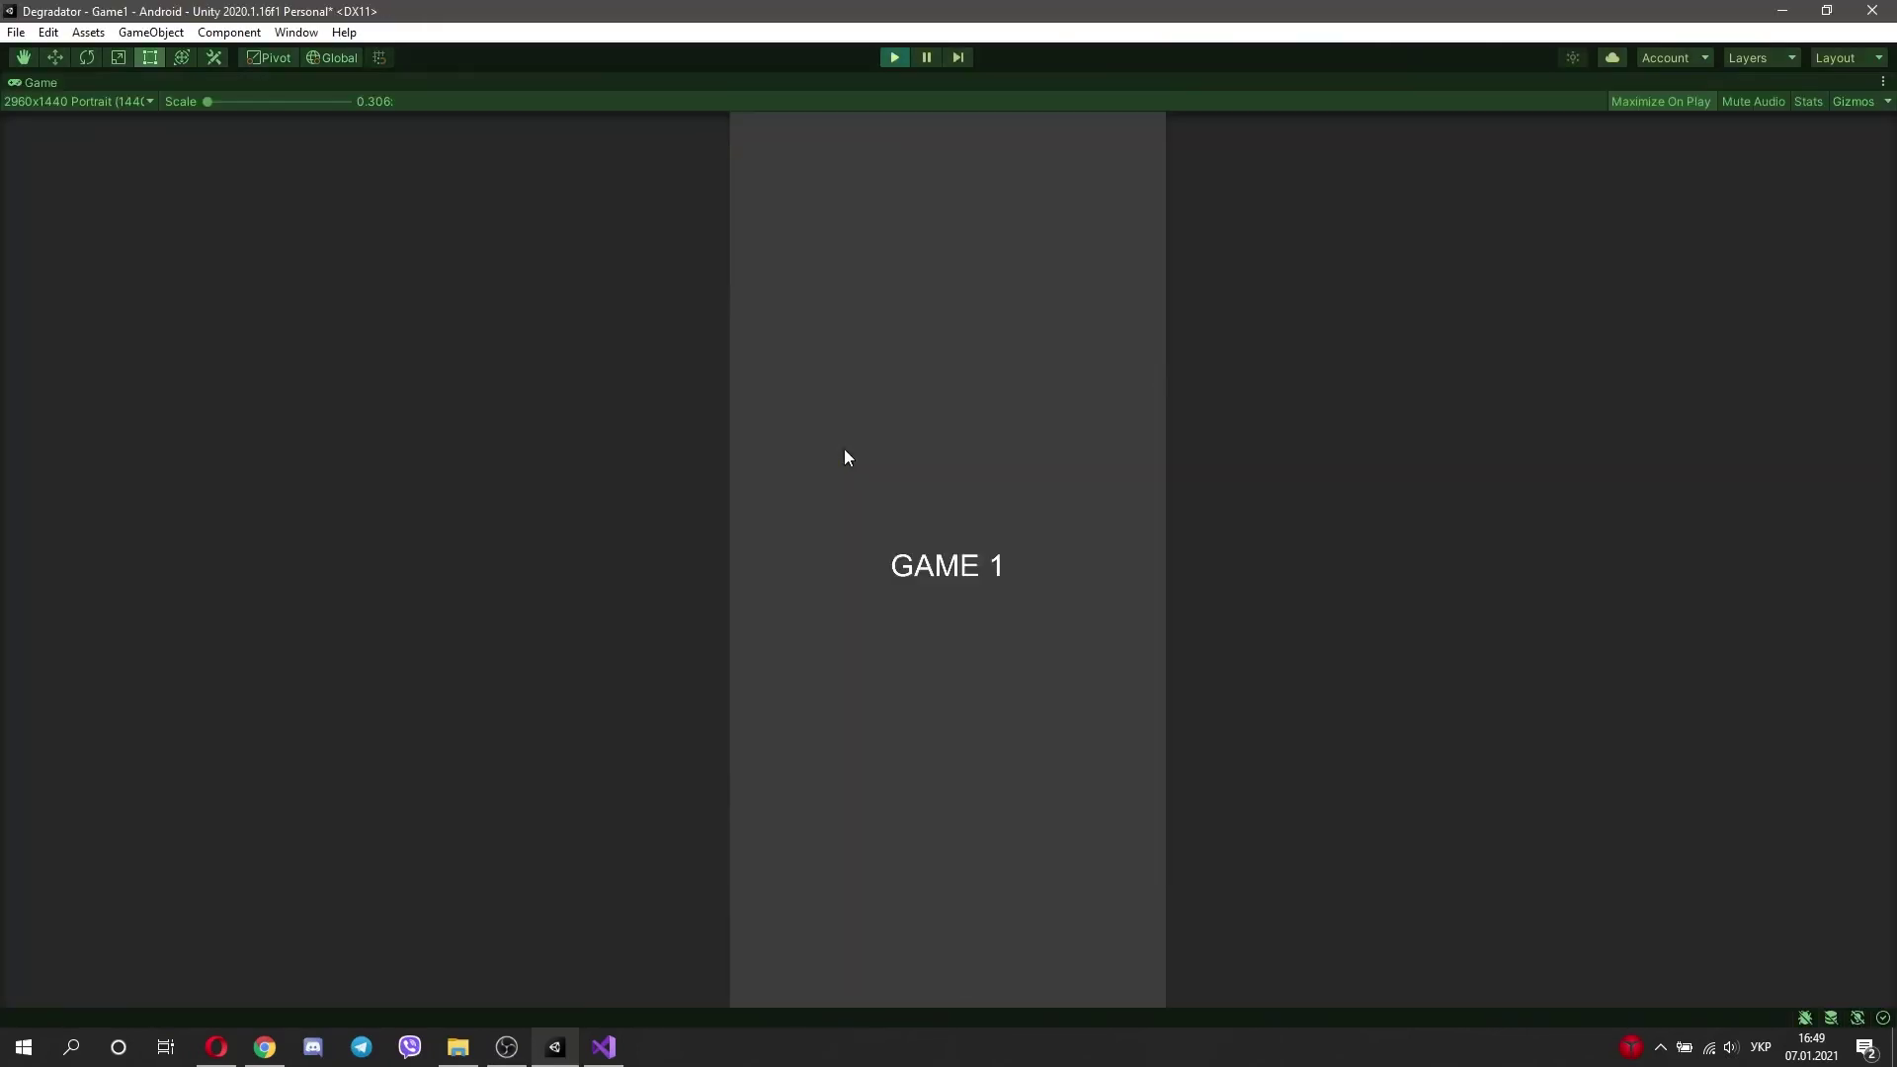
left_click(894, 60)
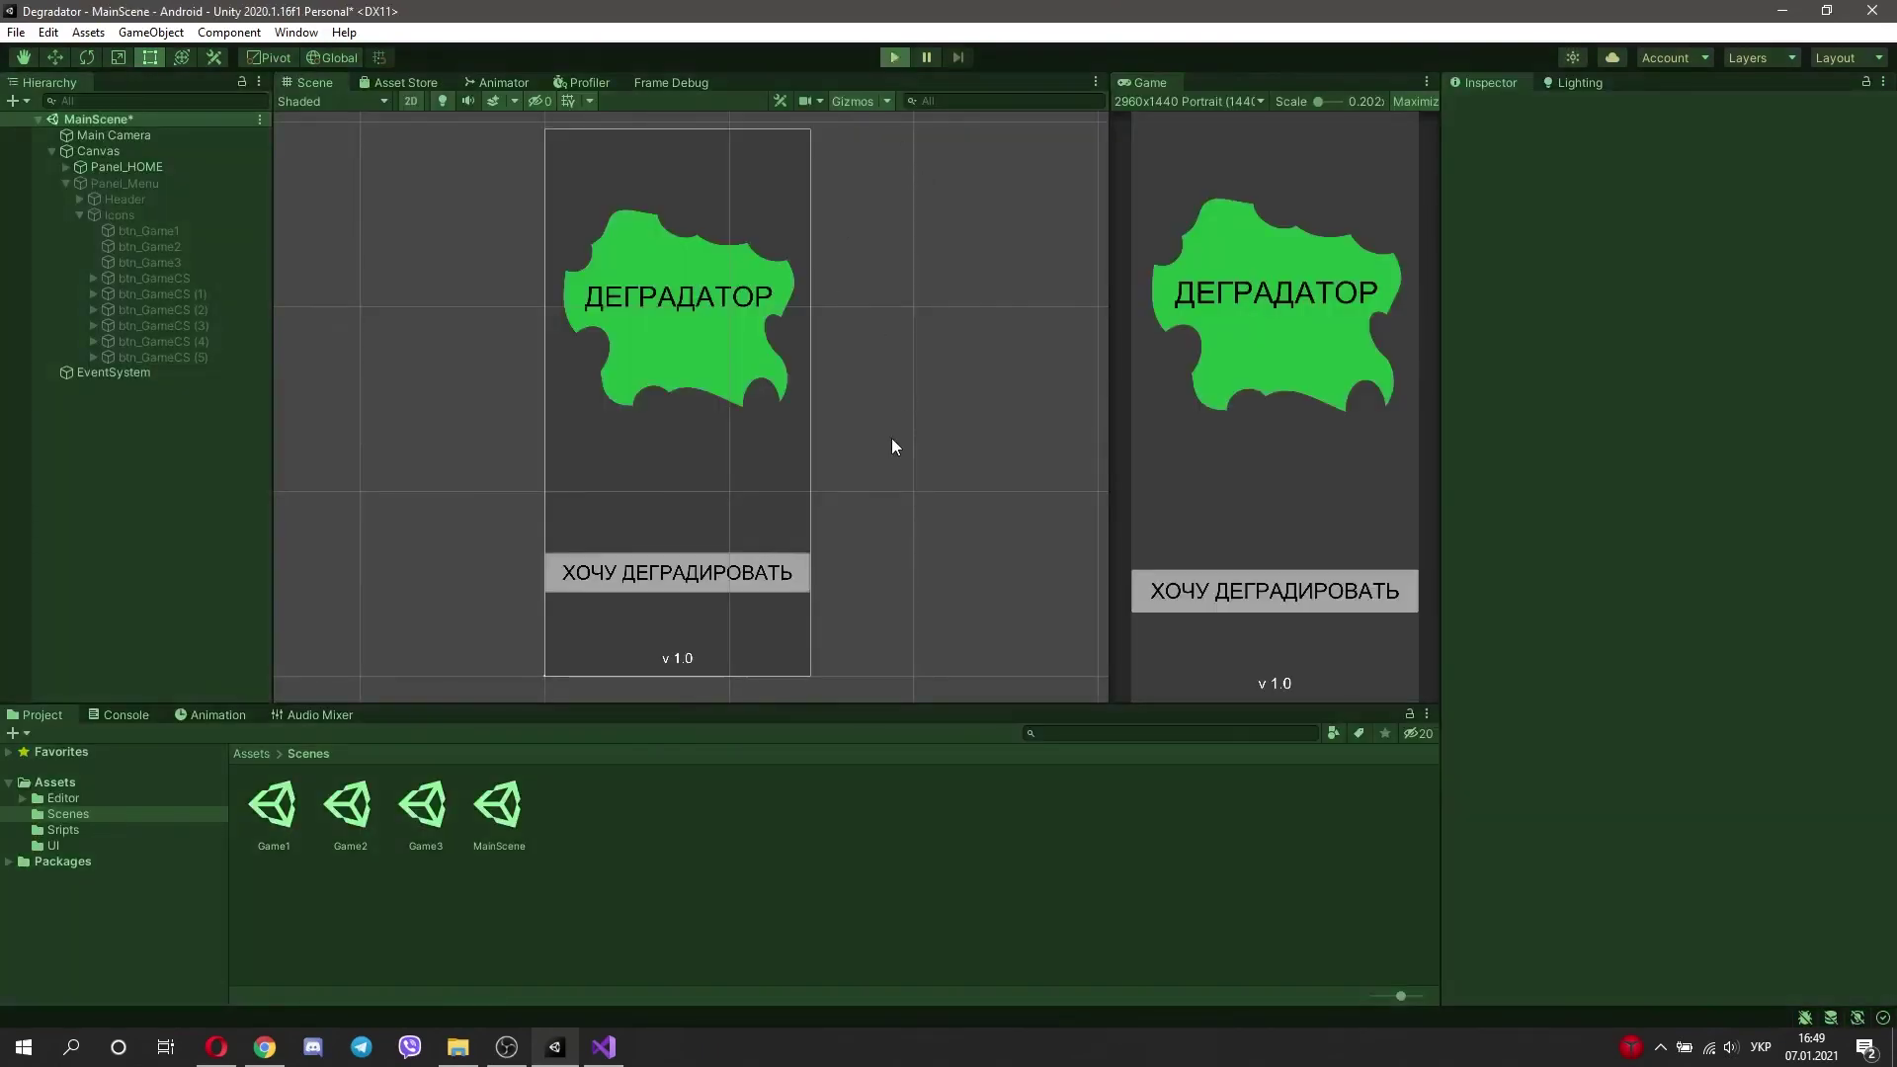
Step: Run MainScene again, open the second game from the menu, and stop playback
key("ctrl+p")
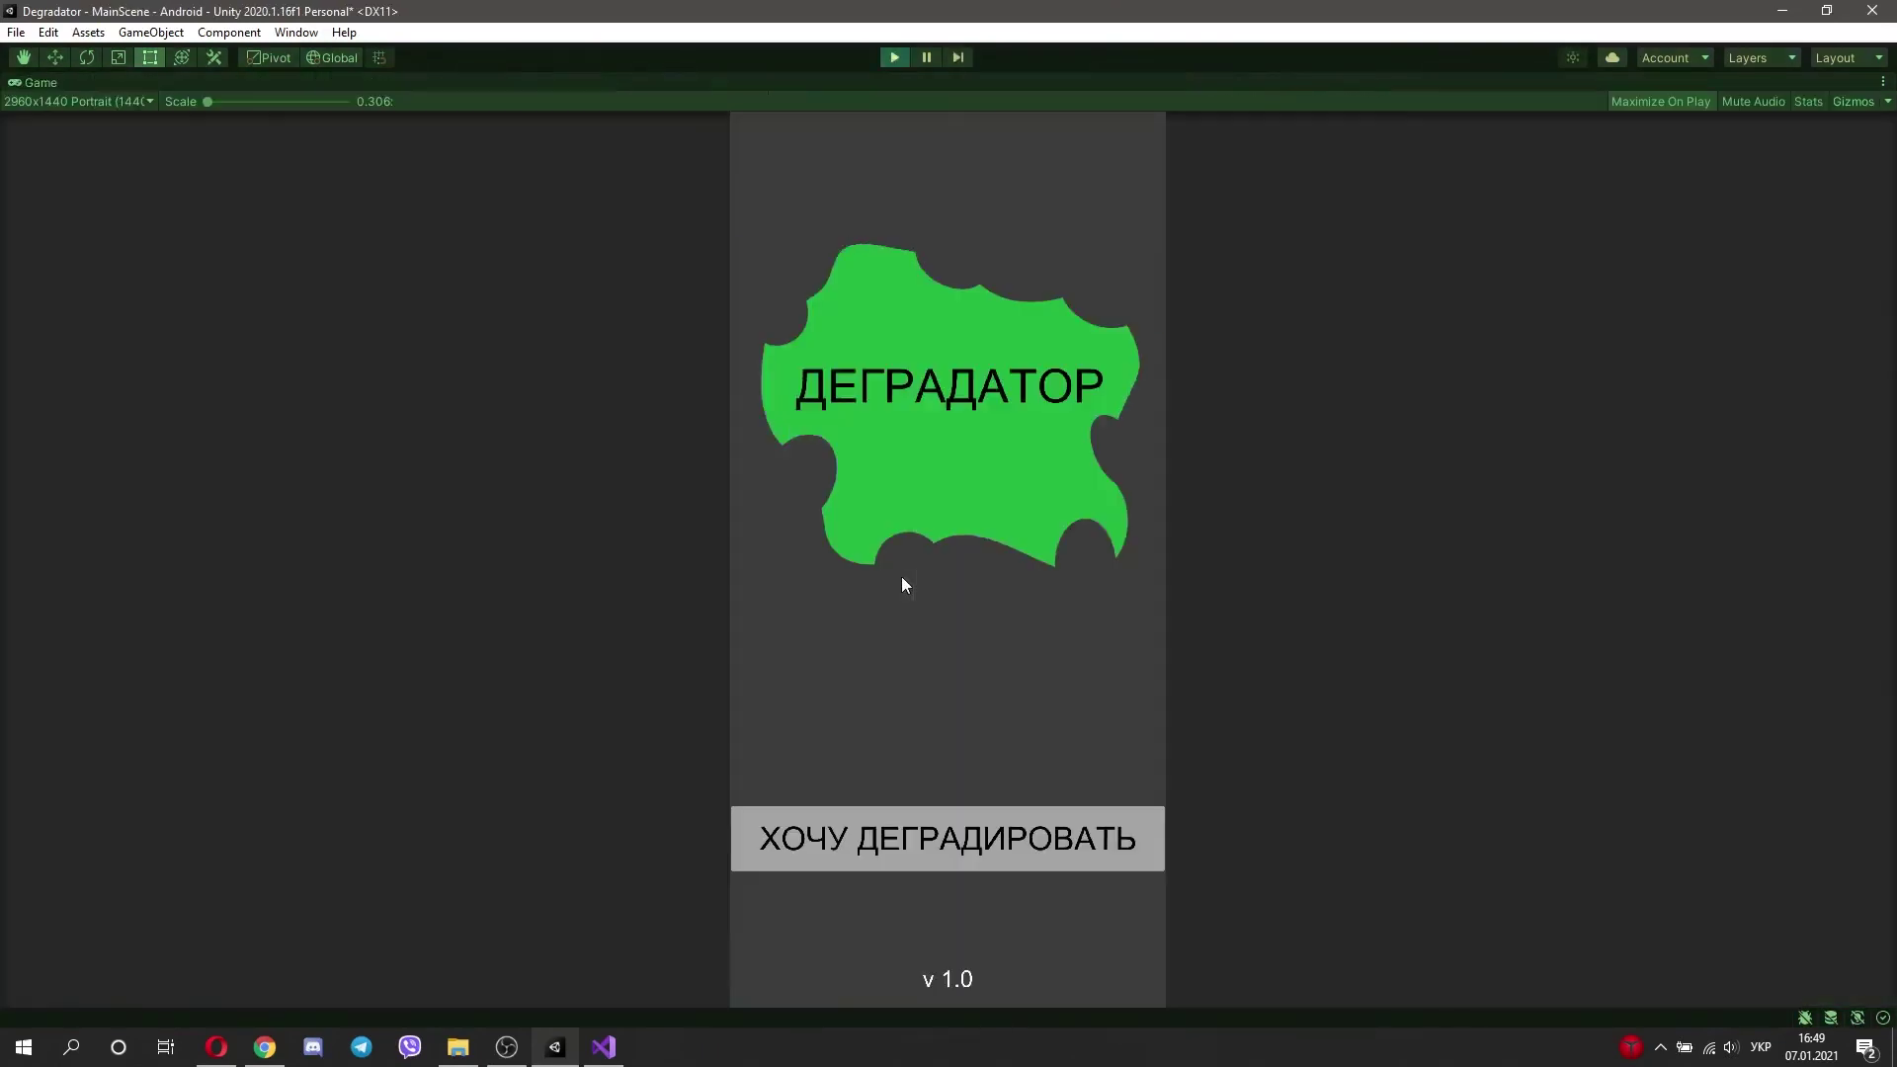
left_click(974, 842)
left_click(972, 484)
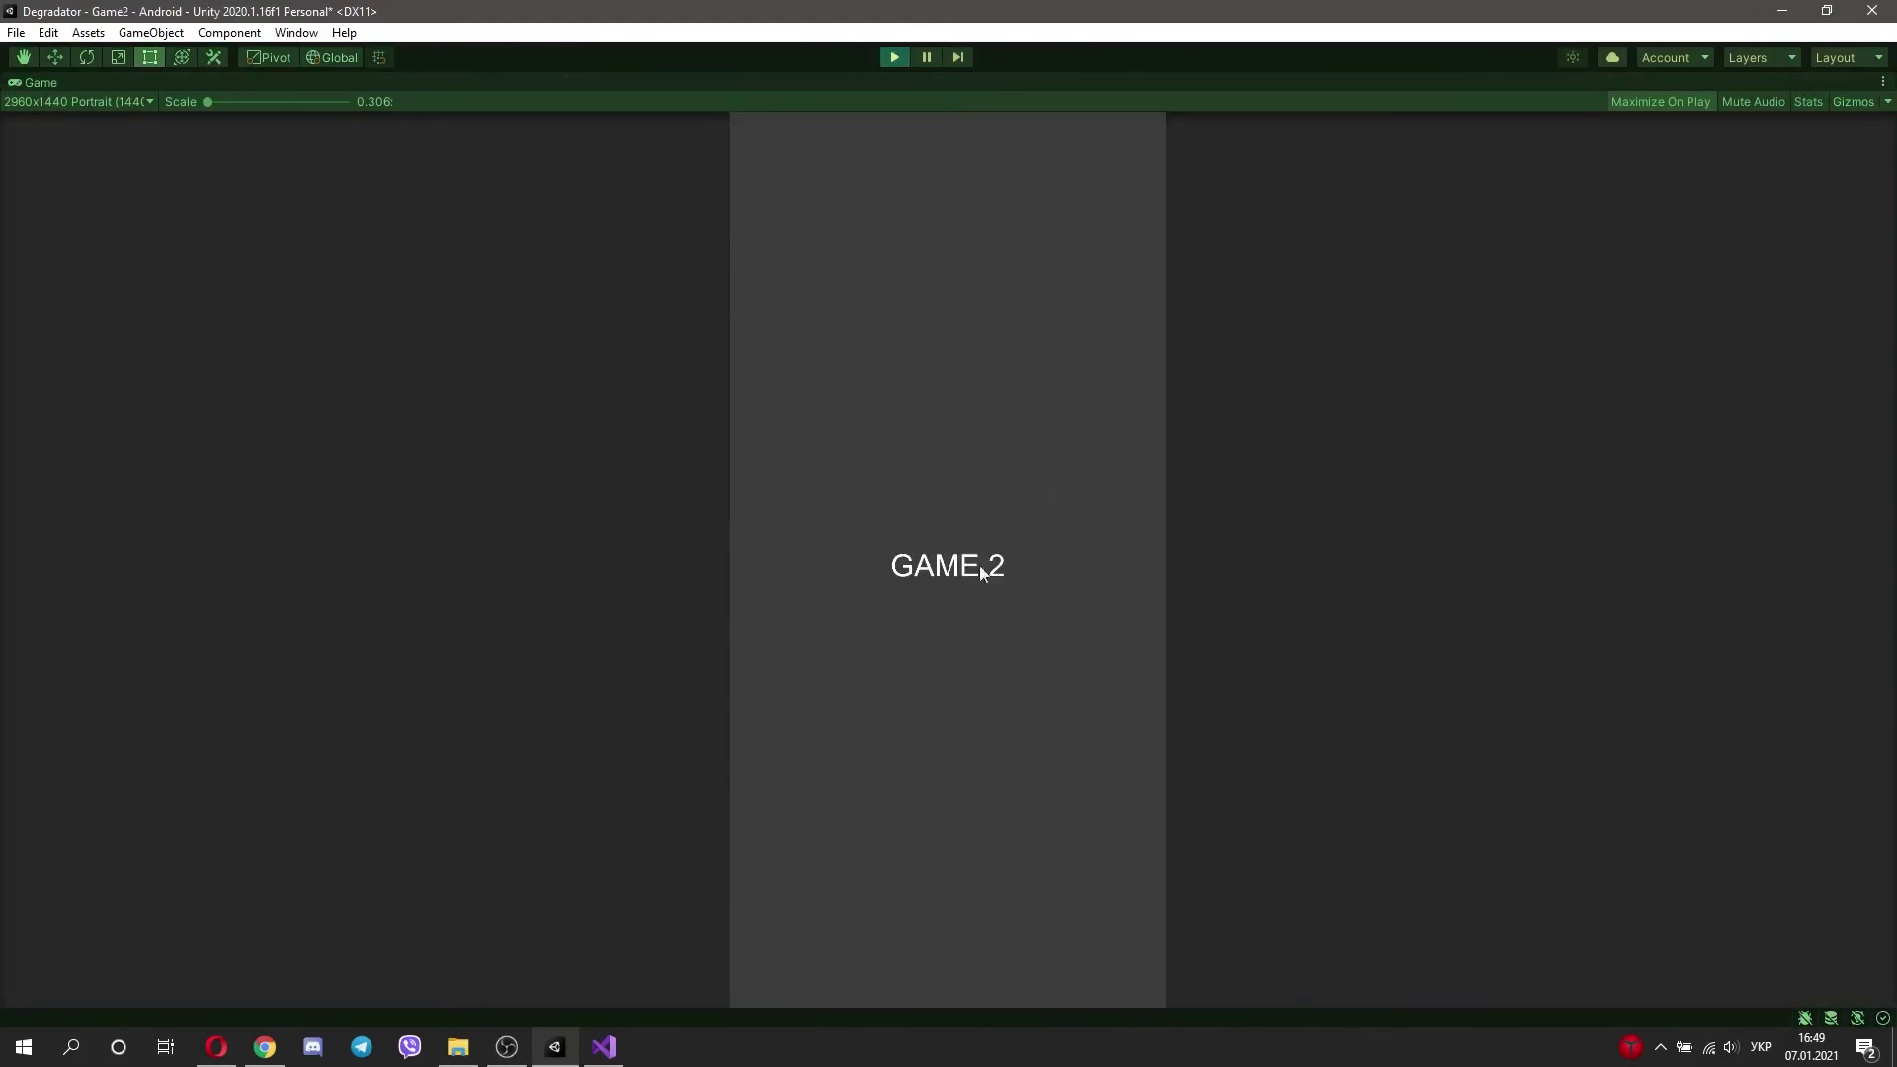
left_click(895, 63)
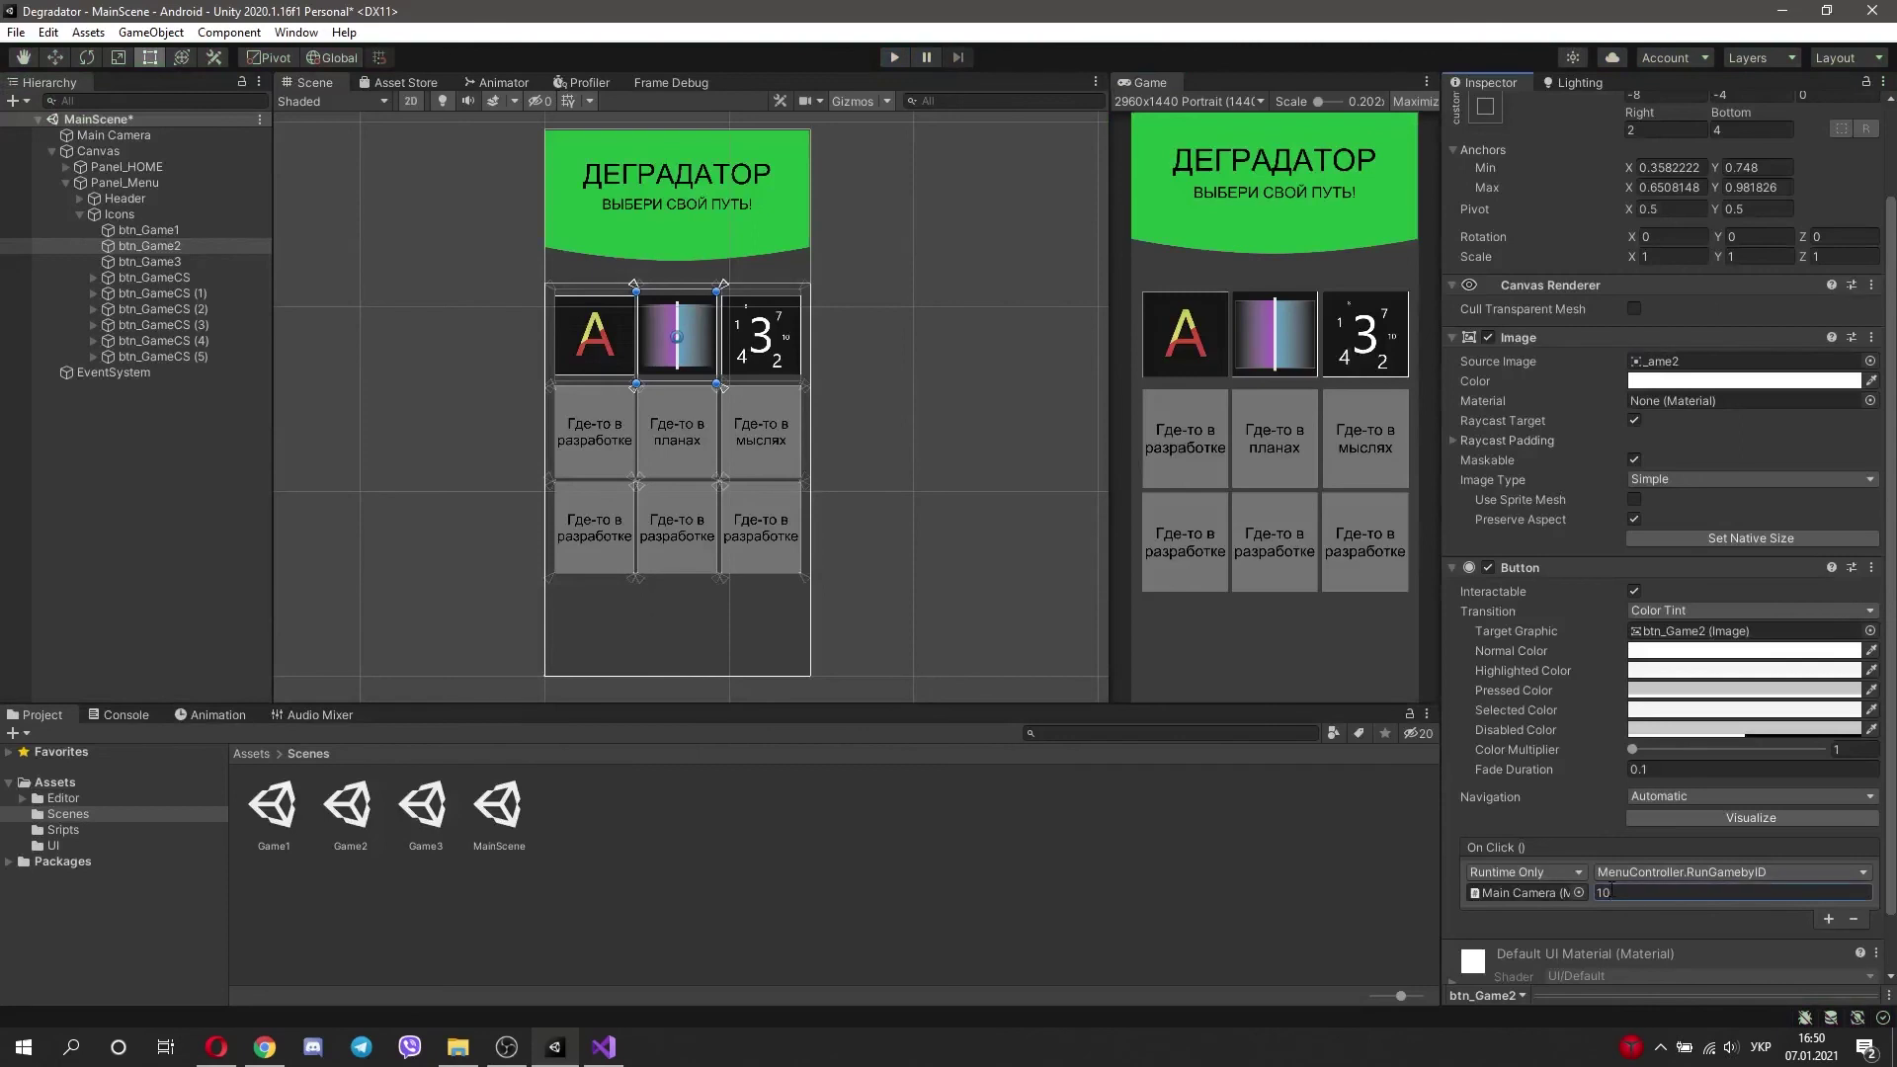
Step: Test btn_Game2 in play mode with scene ID 10, read the Console error, and stop playback
left_click(894, 57)
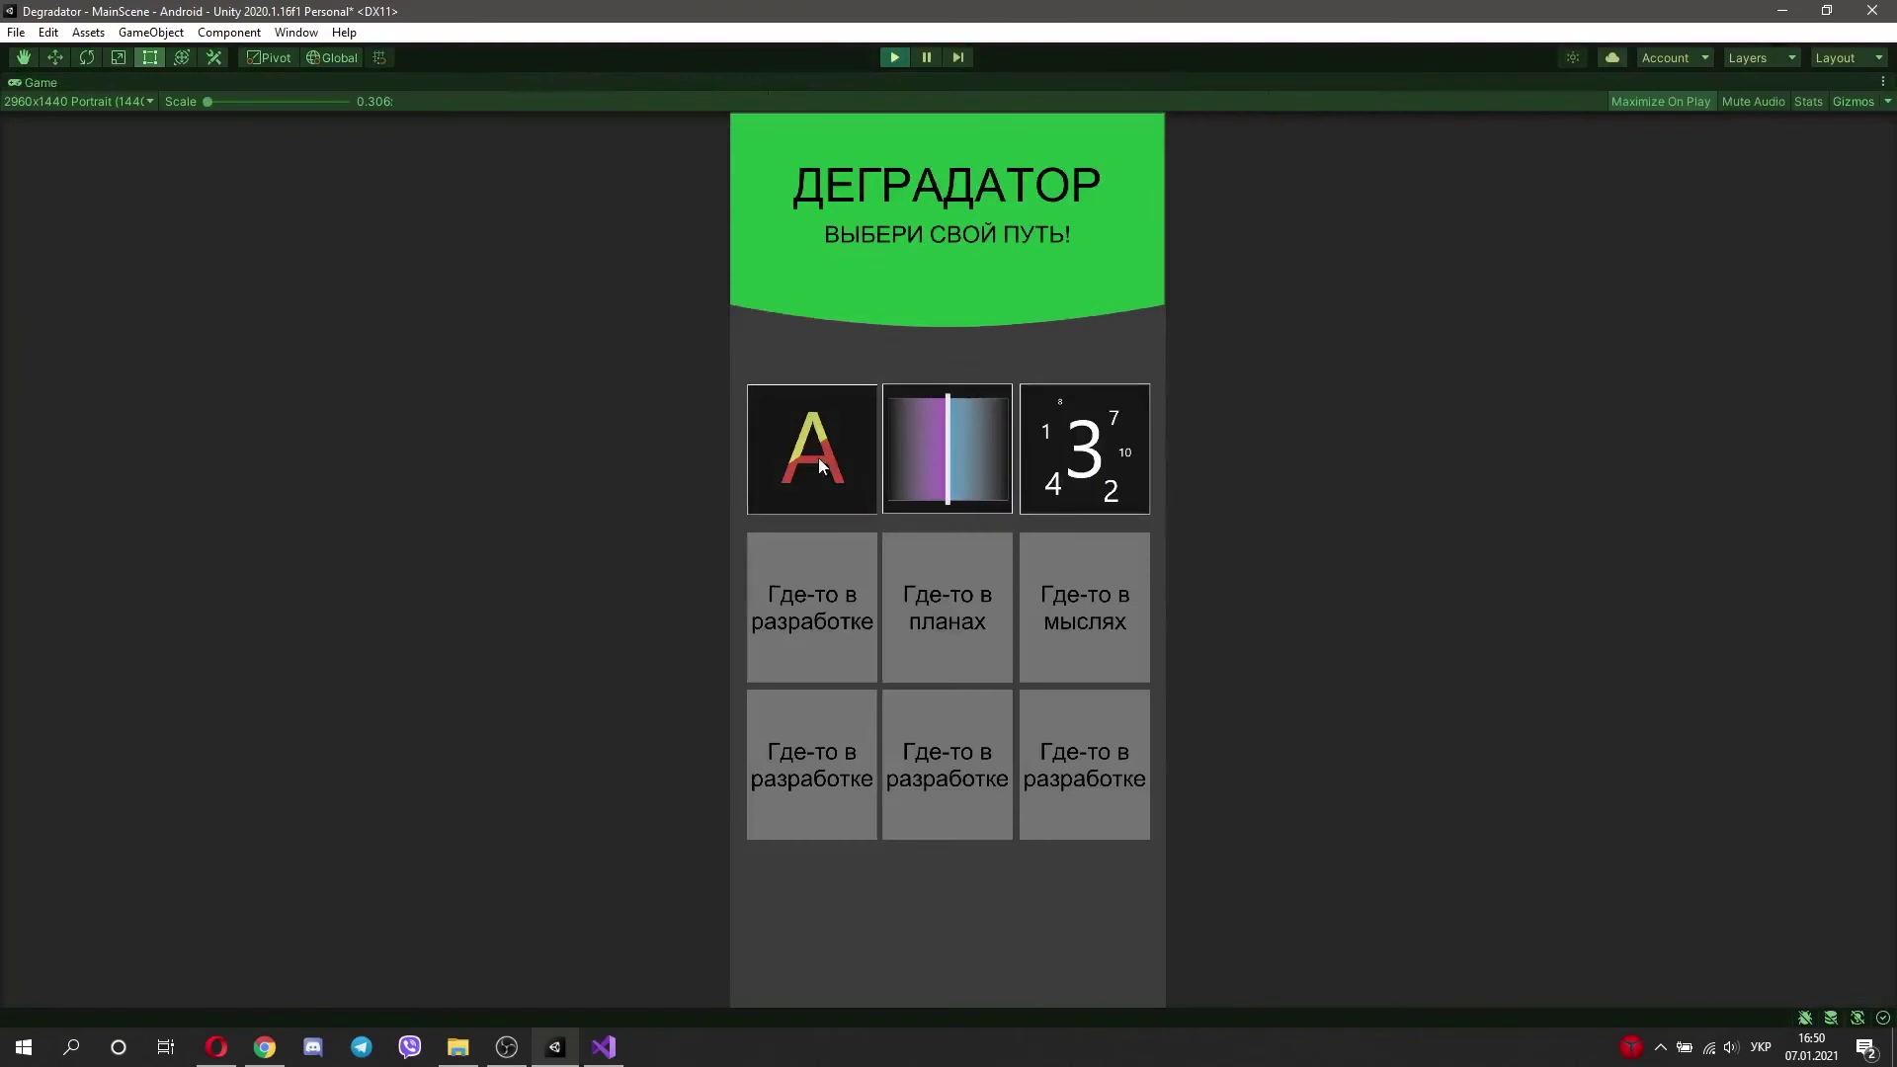
left_click(928, 458)
left_click(895, 58)
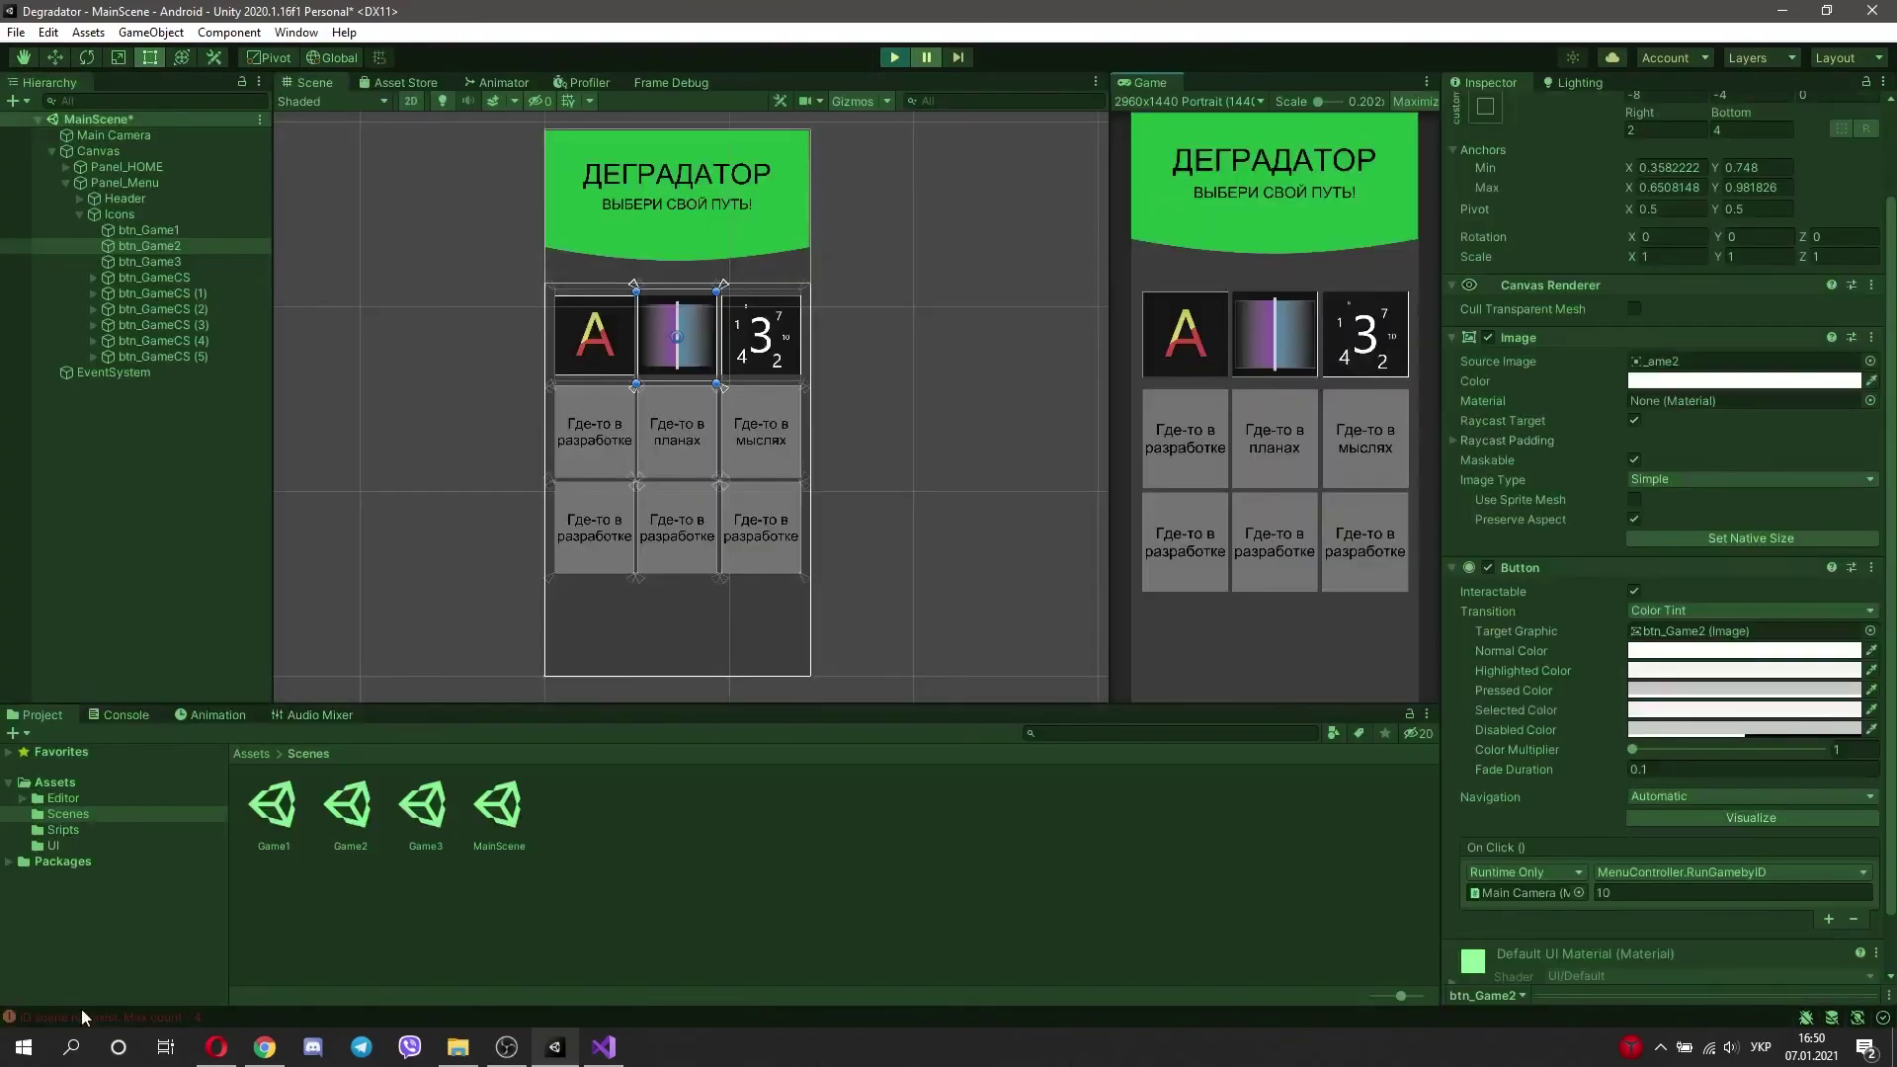
left_click(124, 715)
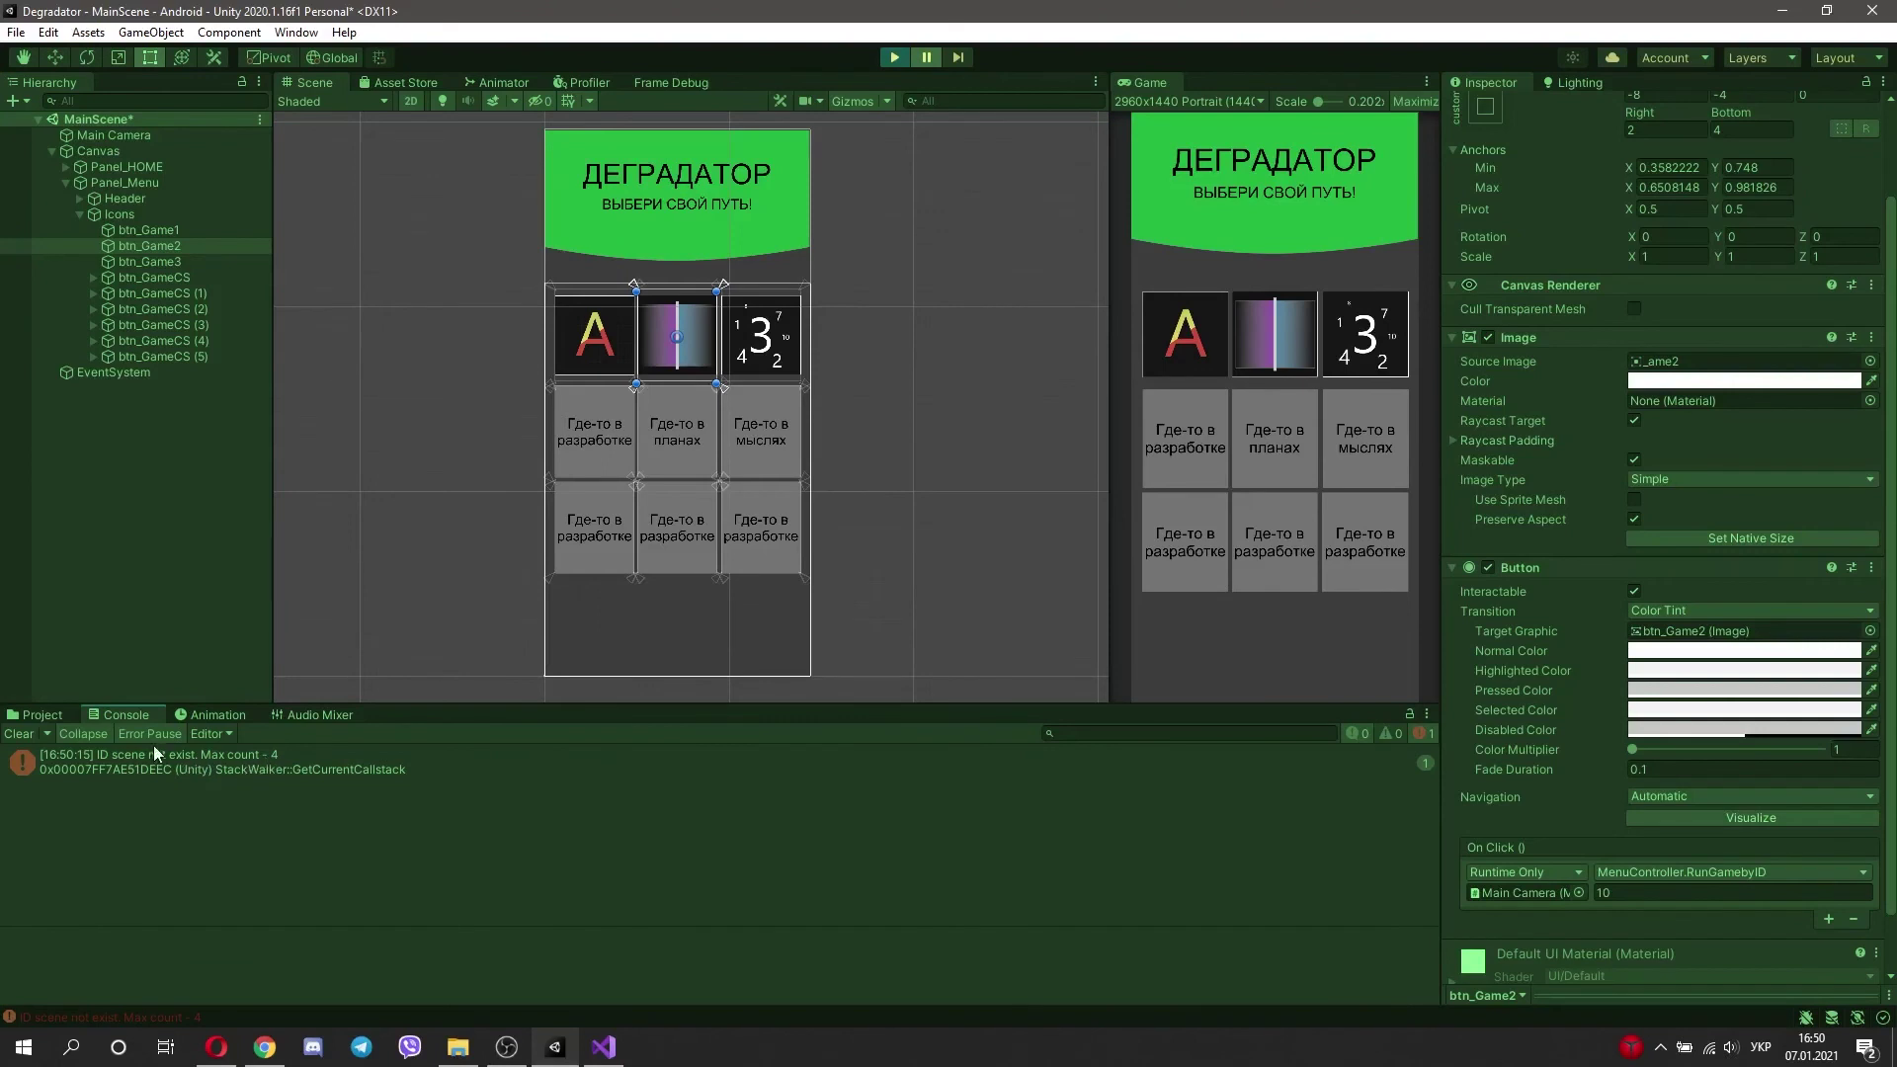
key("ctrl+p")
Step: Check the scene indexes listed in the Build Settings, and close the window
left_click(16, 33)
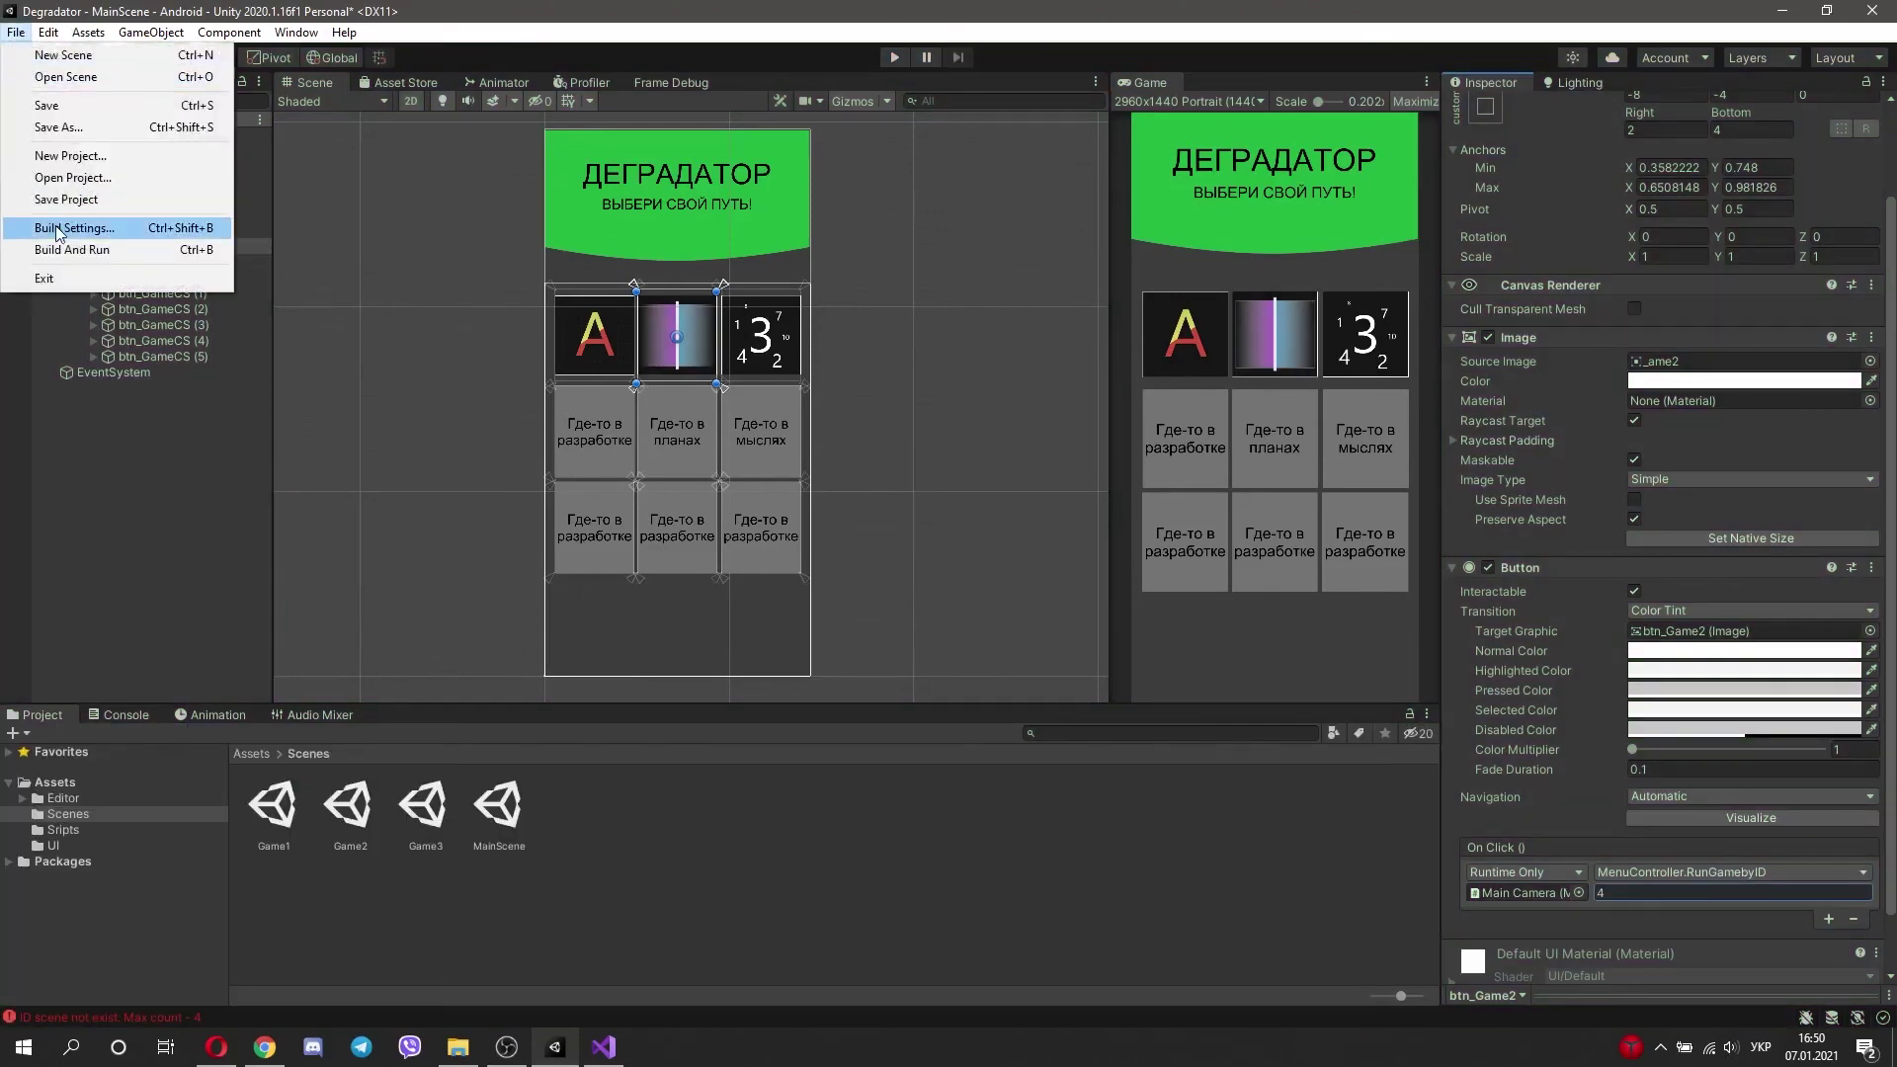
left_click(69, 235)
left_click(1470, 157)
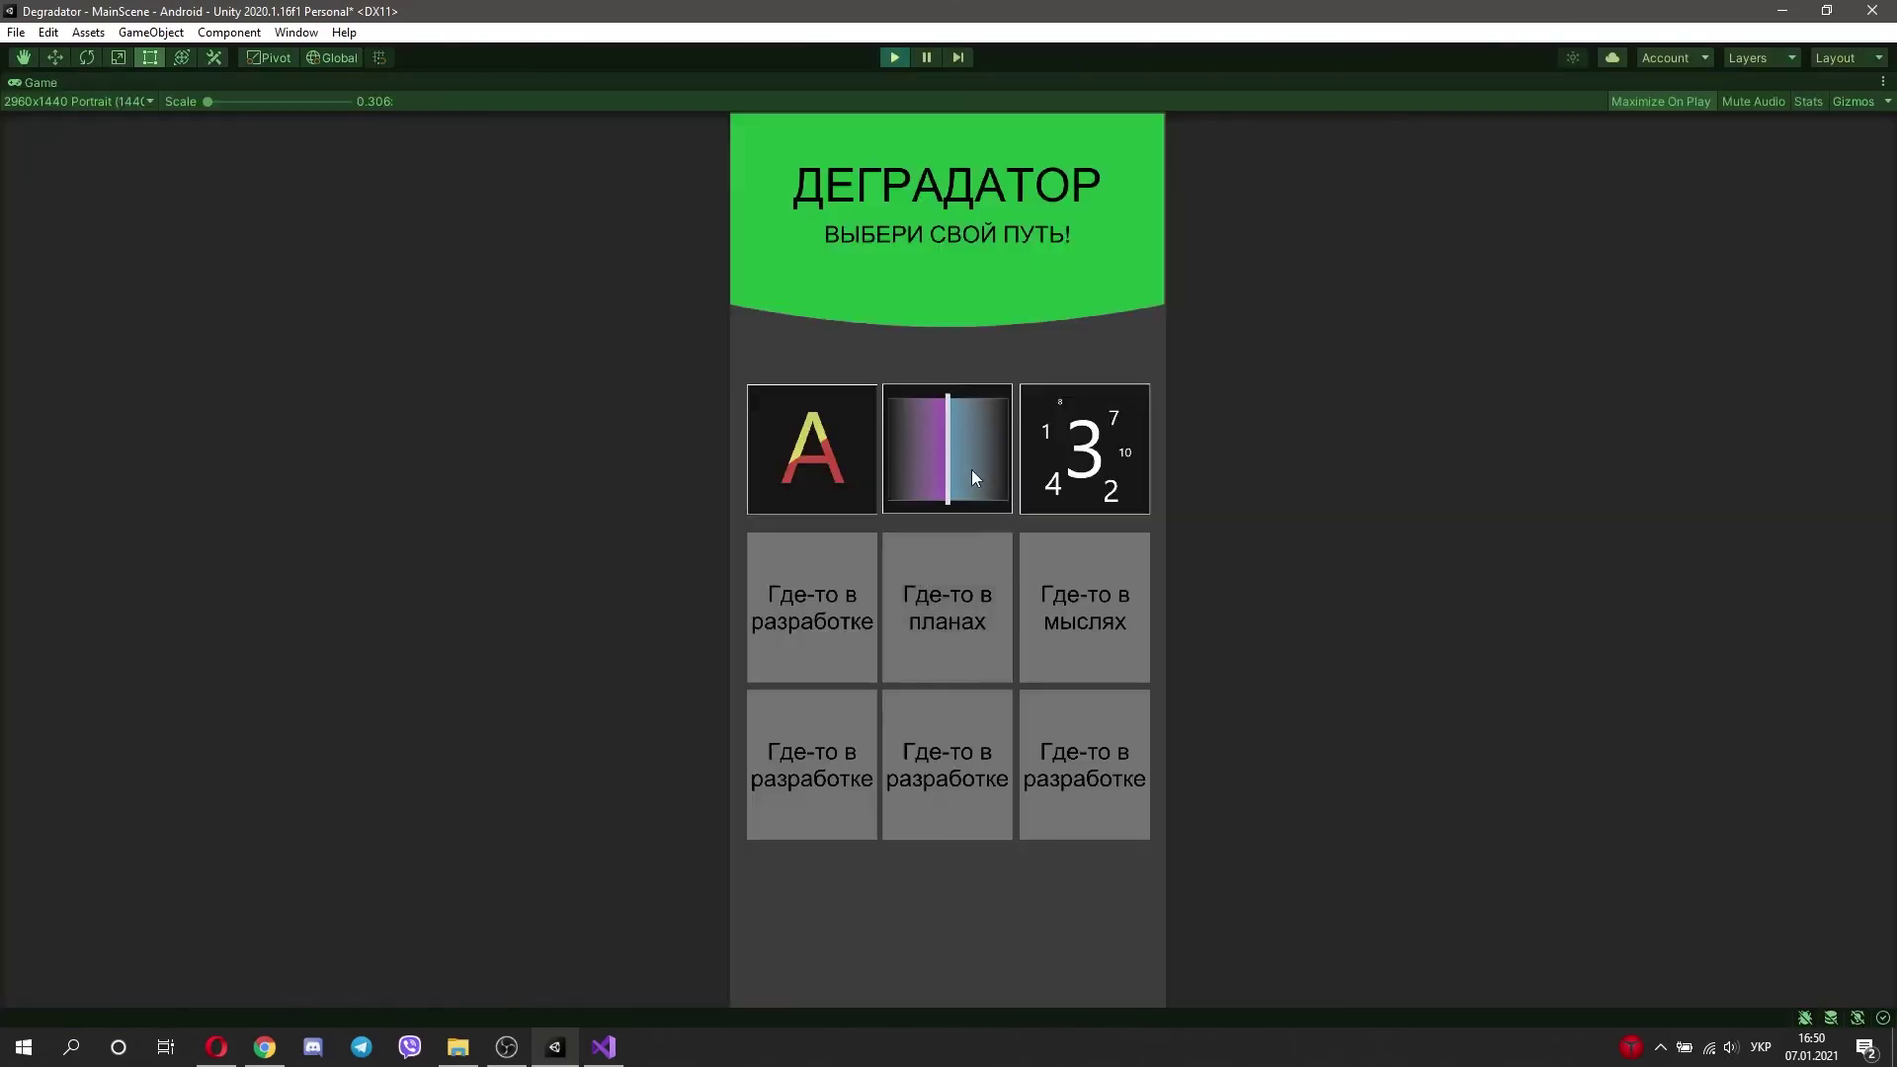
Step: Test btn_Game2 in play mode with scene ID 4, stop playback, and read the Console error
left_click(970, 471)
key("ctrl+p")
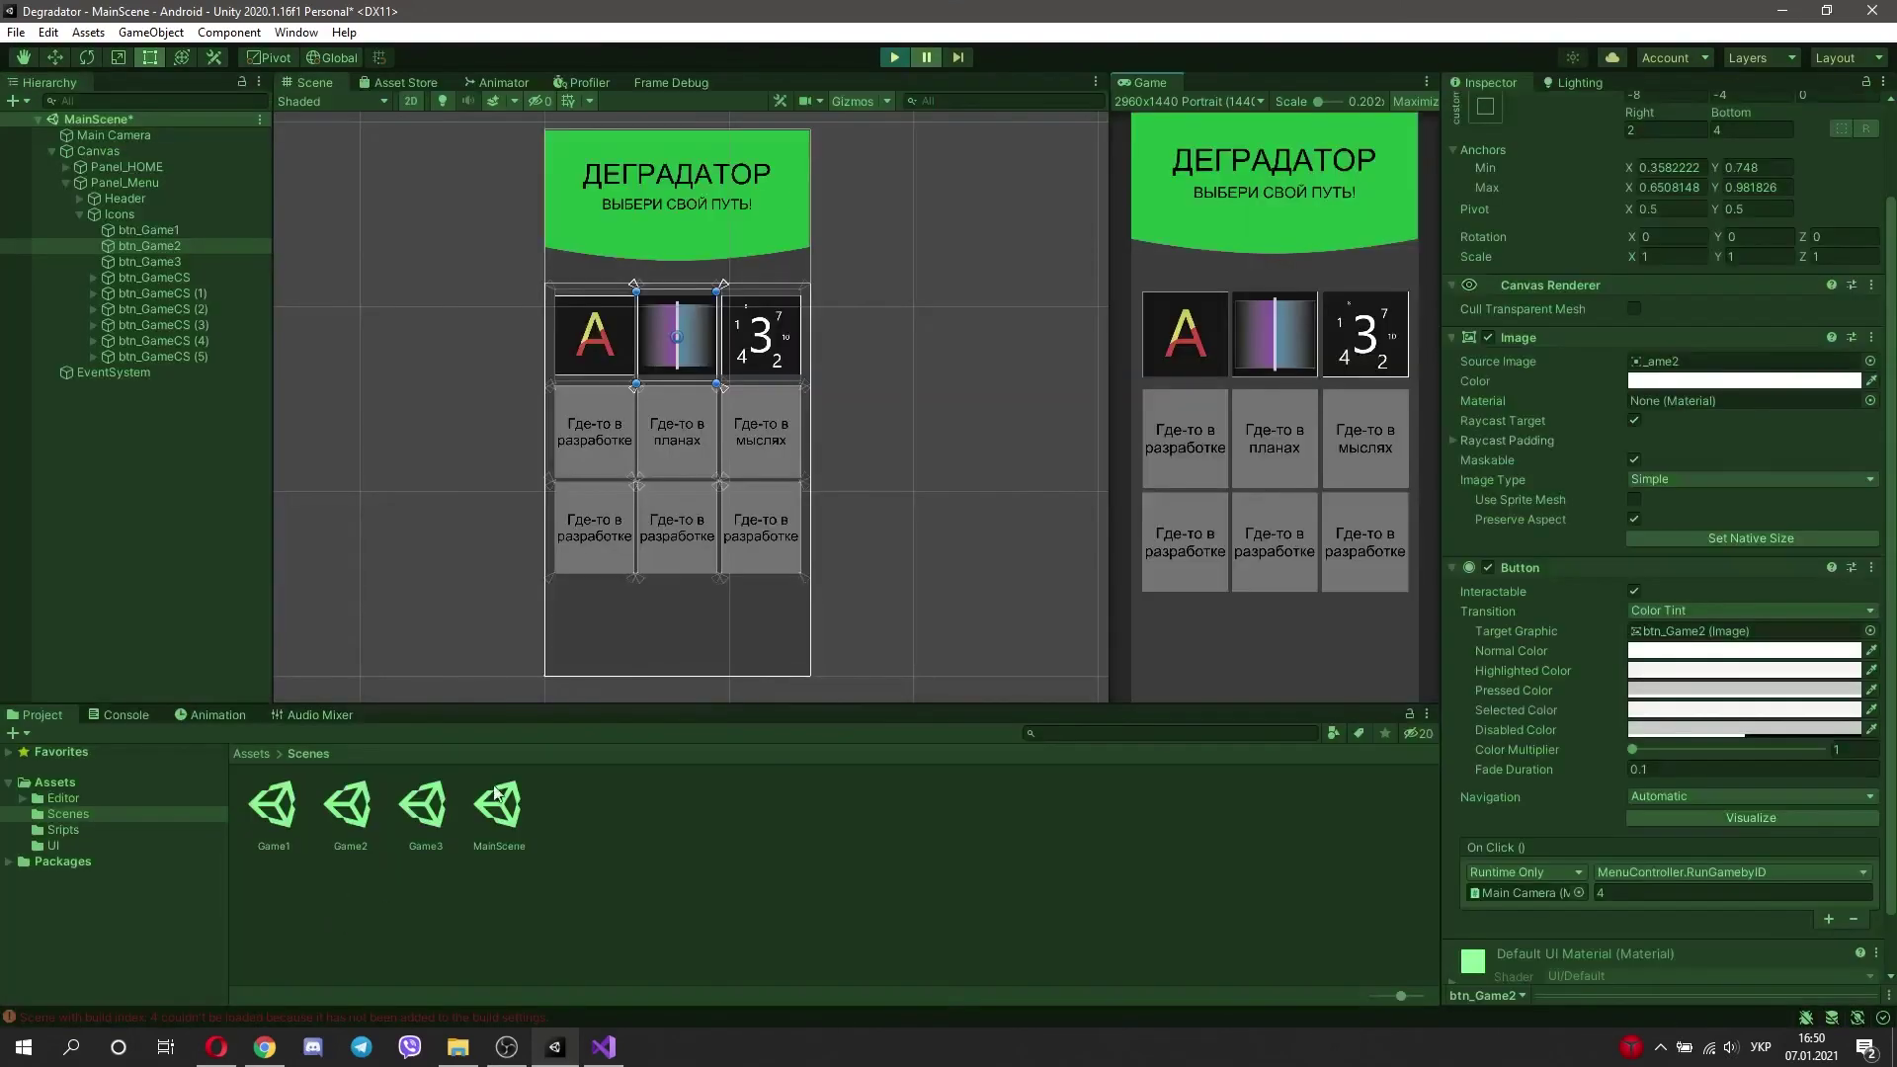
left_click(895, 56)
left_click(126, 715)
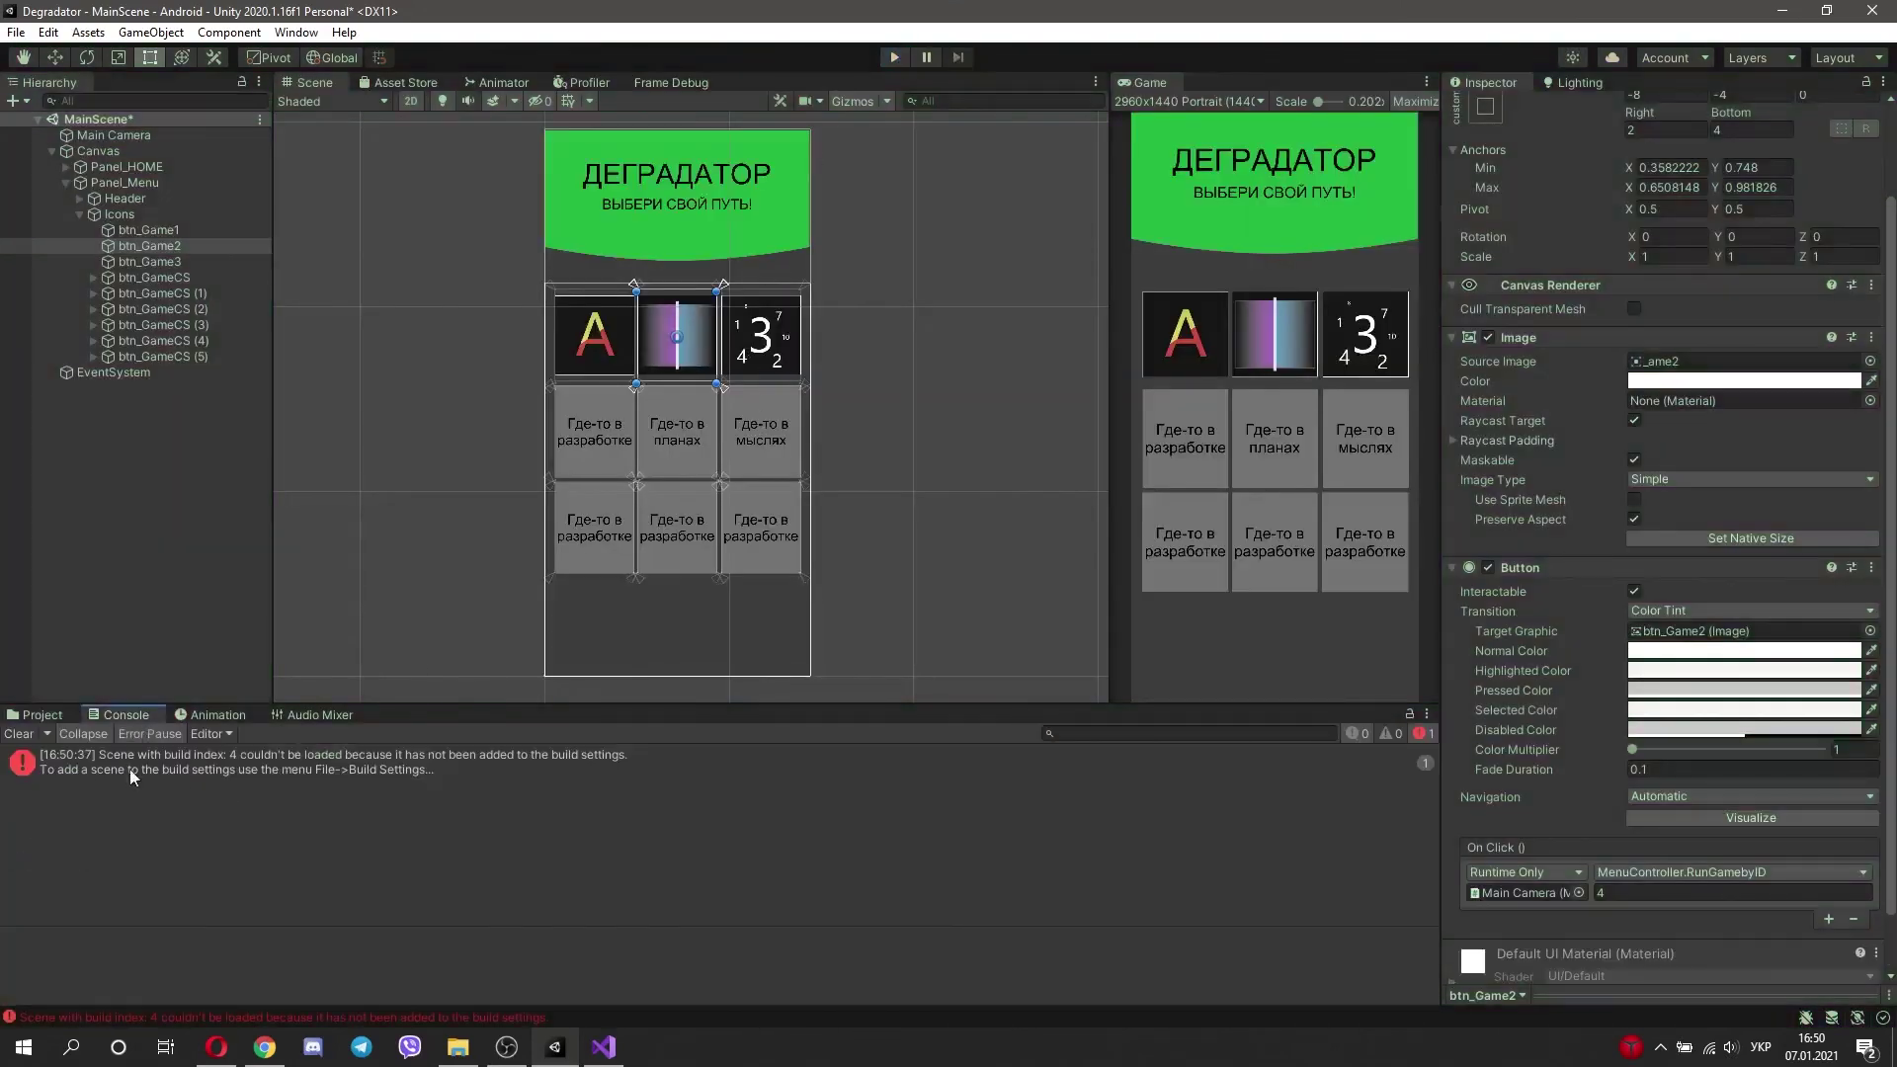
Step: In Visual Studio, append "- 1" to sceneCountInBuildSettings in RunGamebyID's if condition, save the script, and return to Unity
double_click(251, 759)
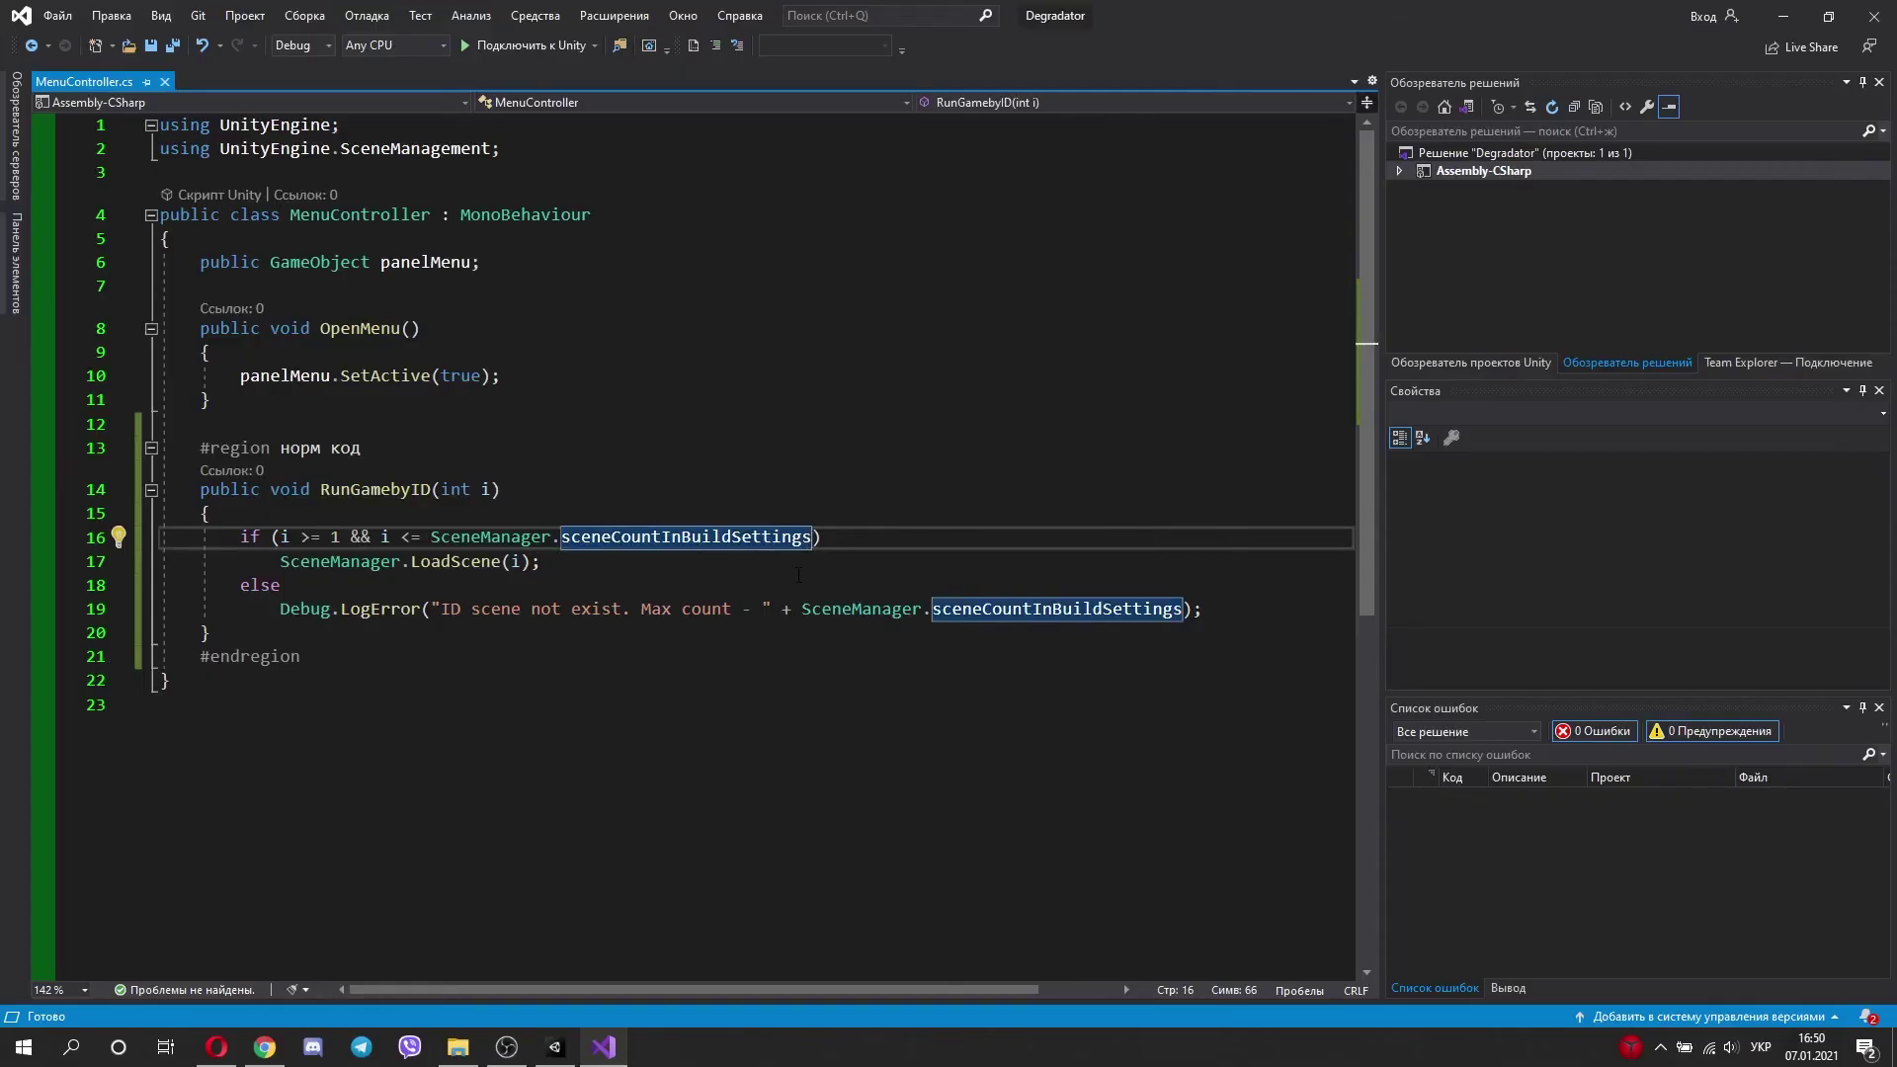
type("- 1")
left_click(173, 50)
left_click(555, 1047)
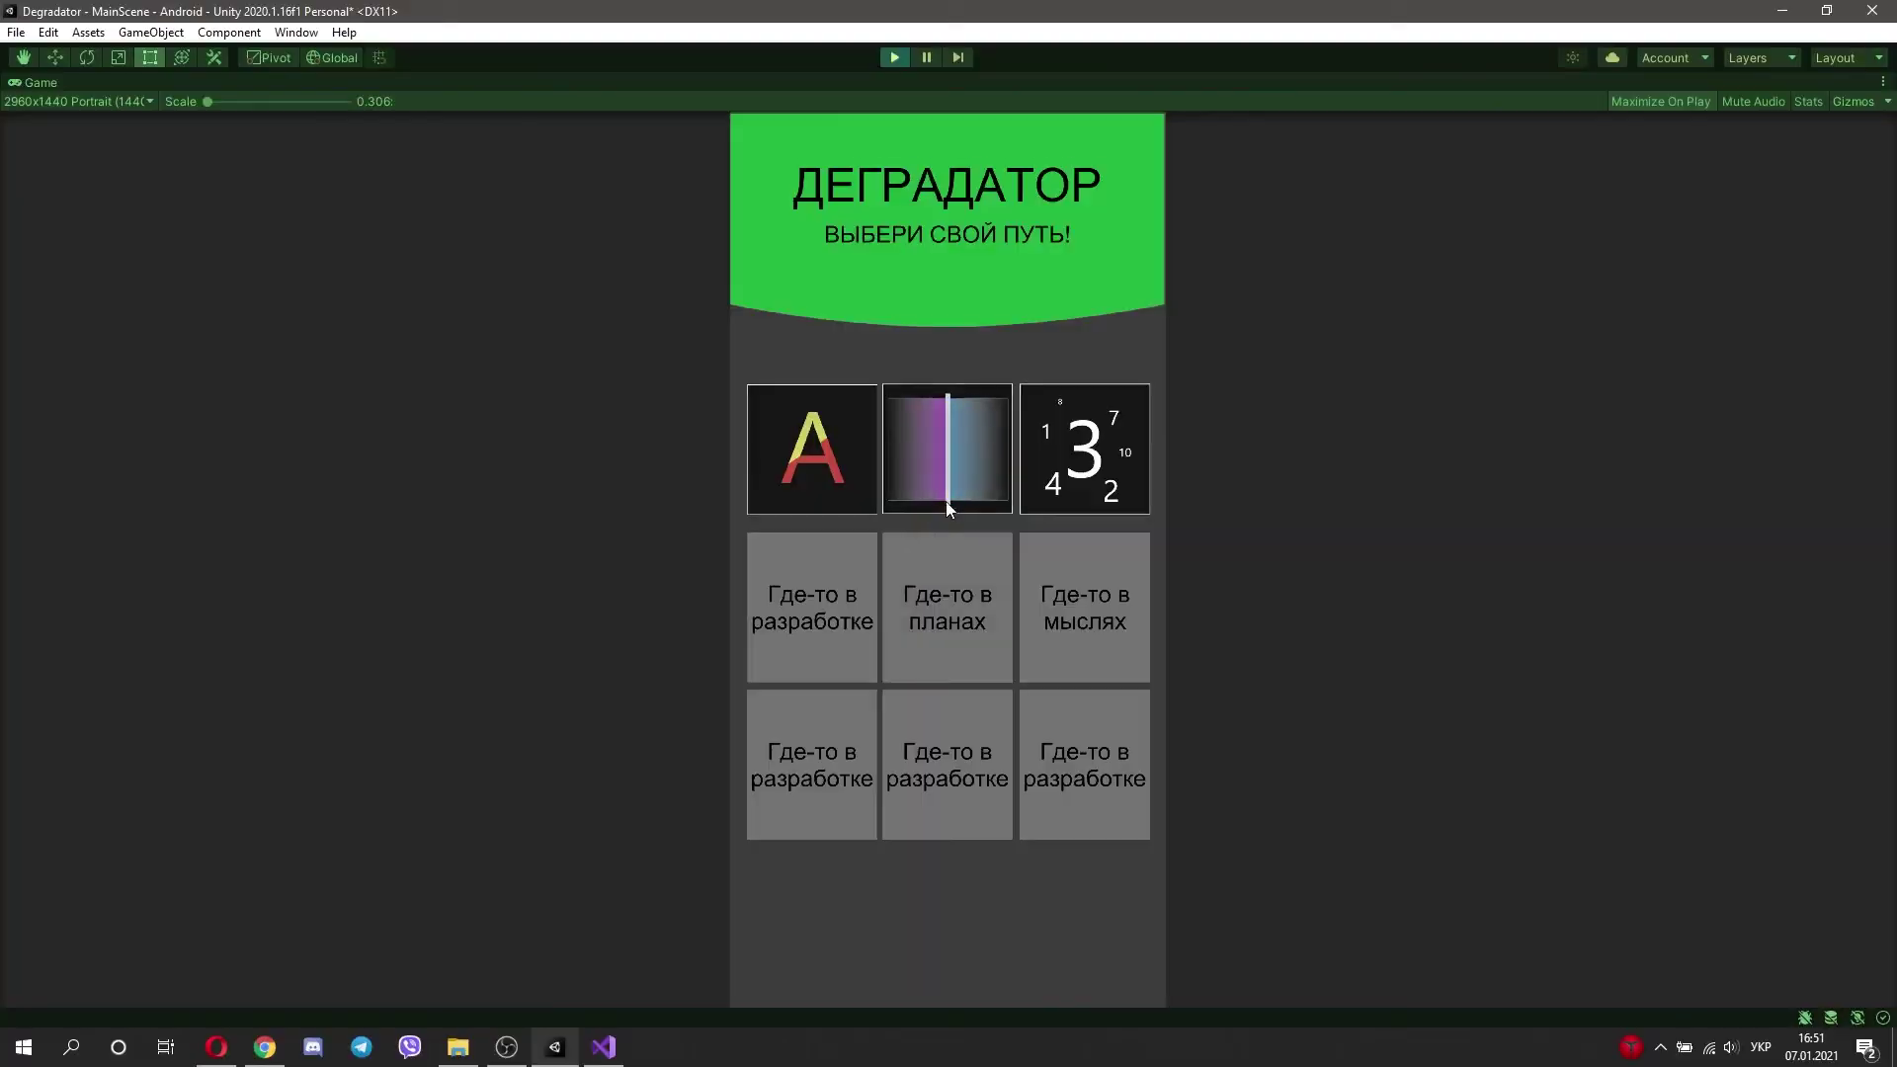
Step: Open MenuController.cs from the Console error and enclose SceneManager.sceneCountInBuildSettings - 1 in parentheses in the Debug.LogError line
left_click(124, 716)
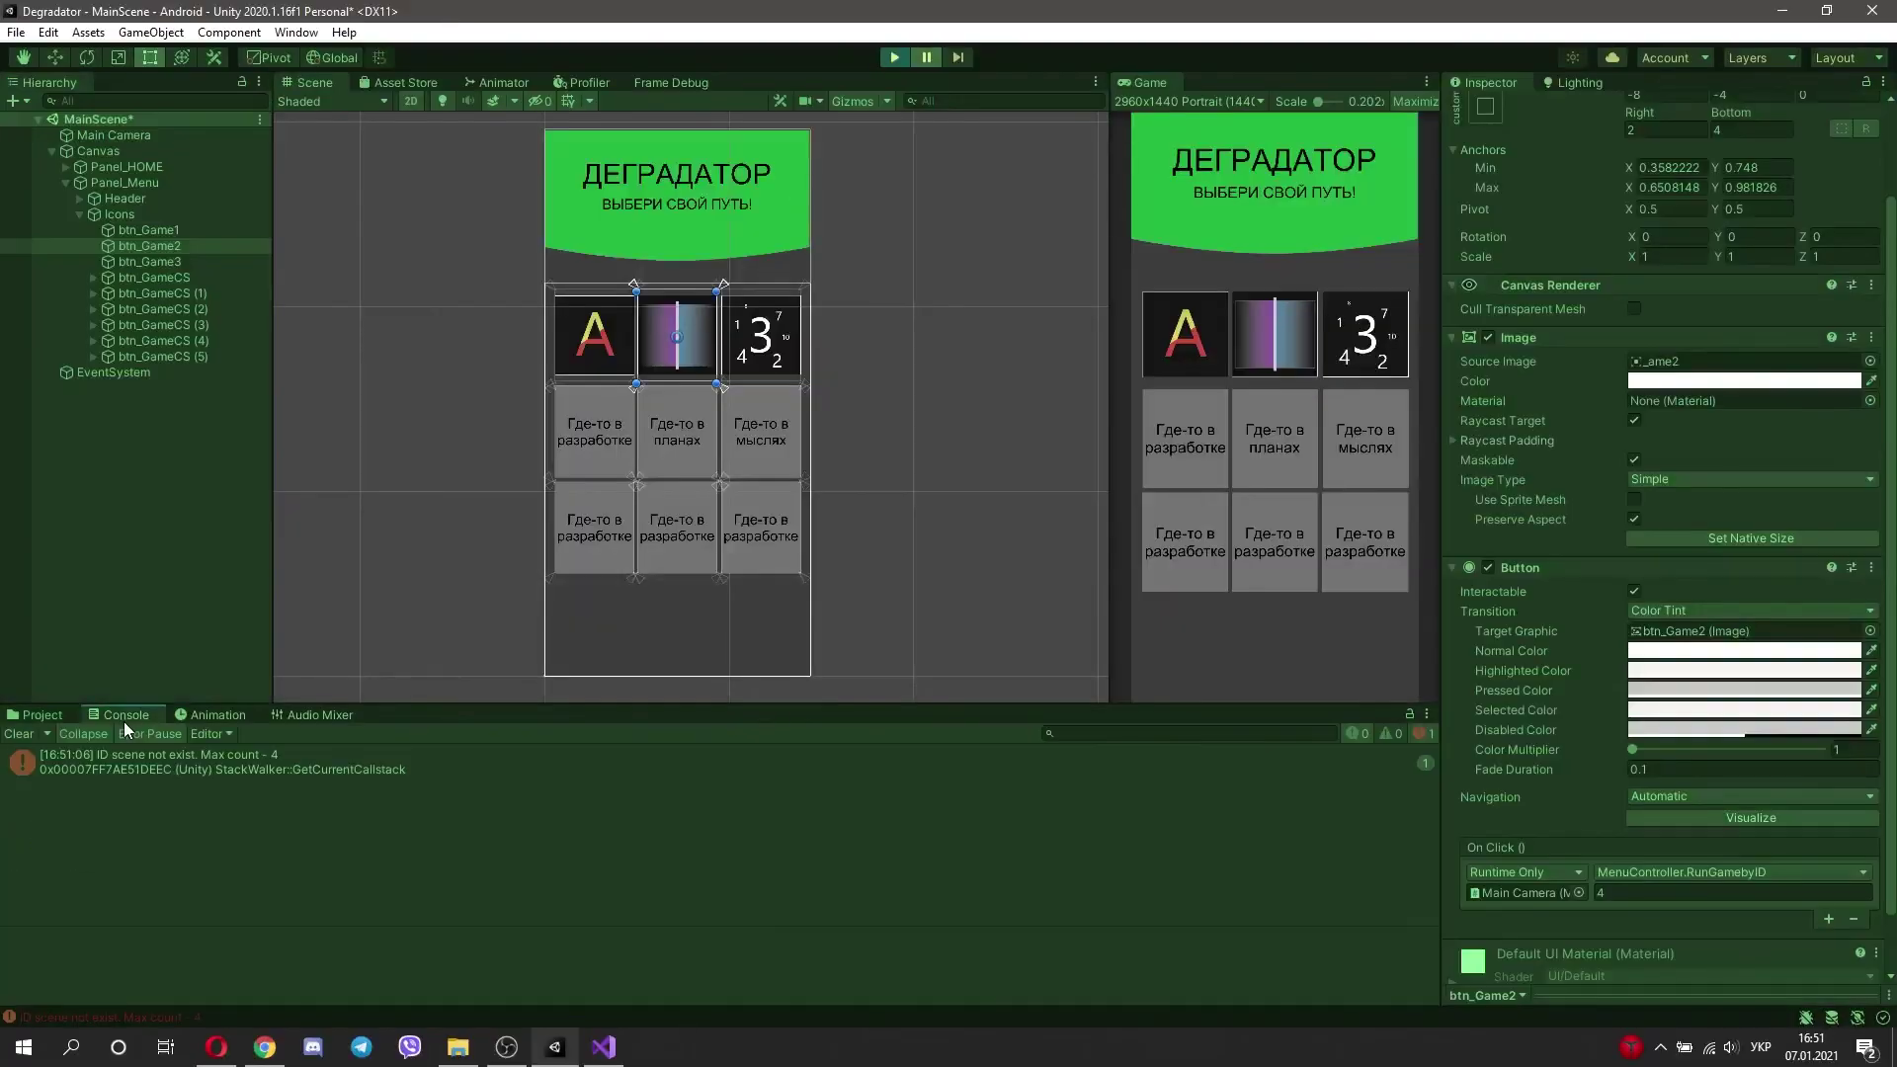
double_click(194, 772)
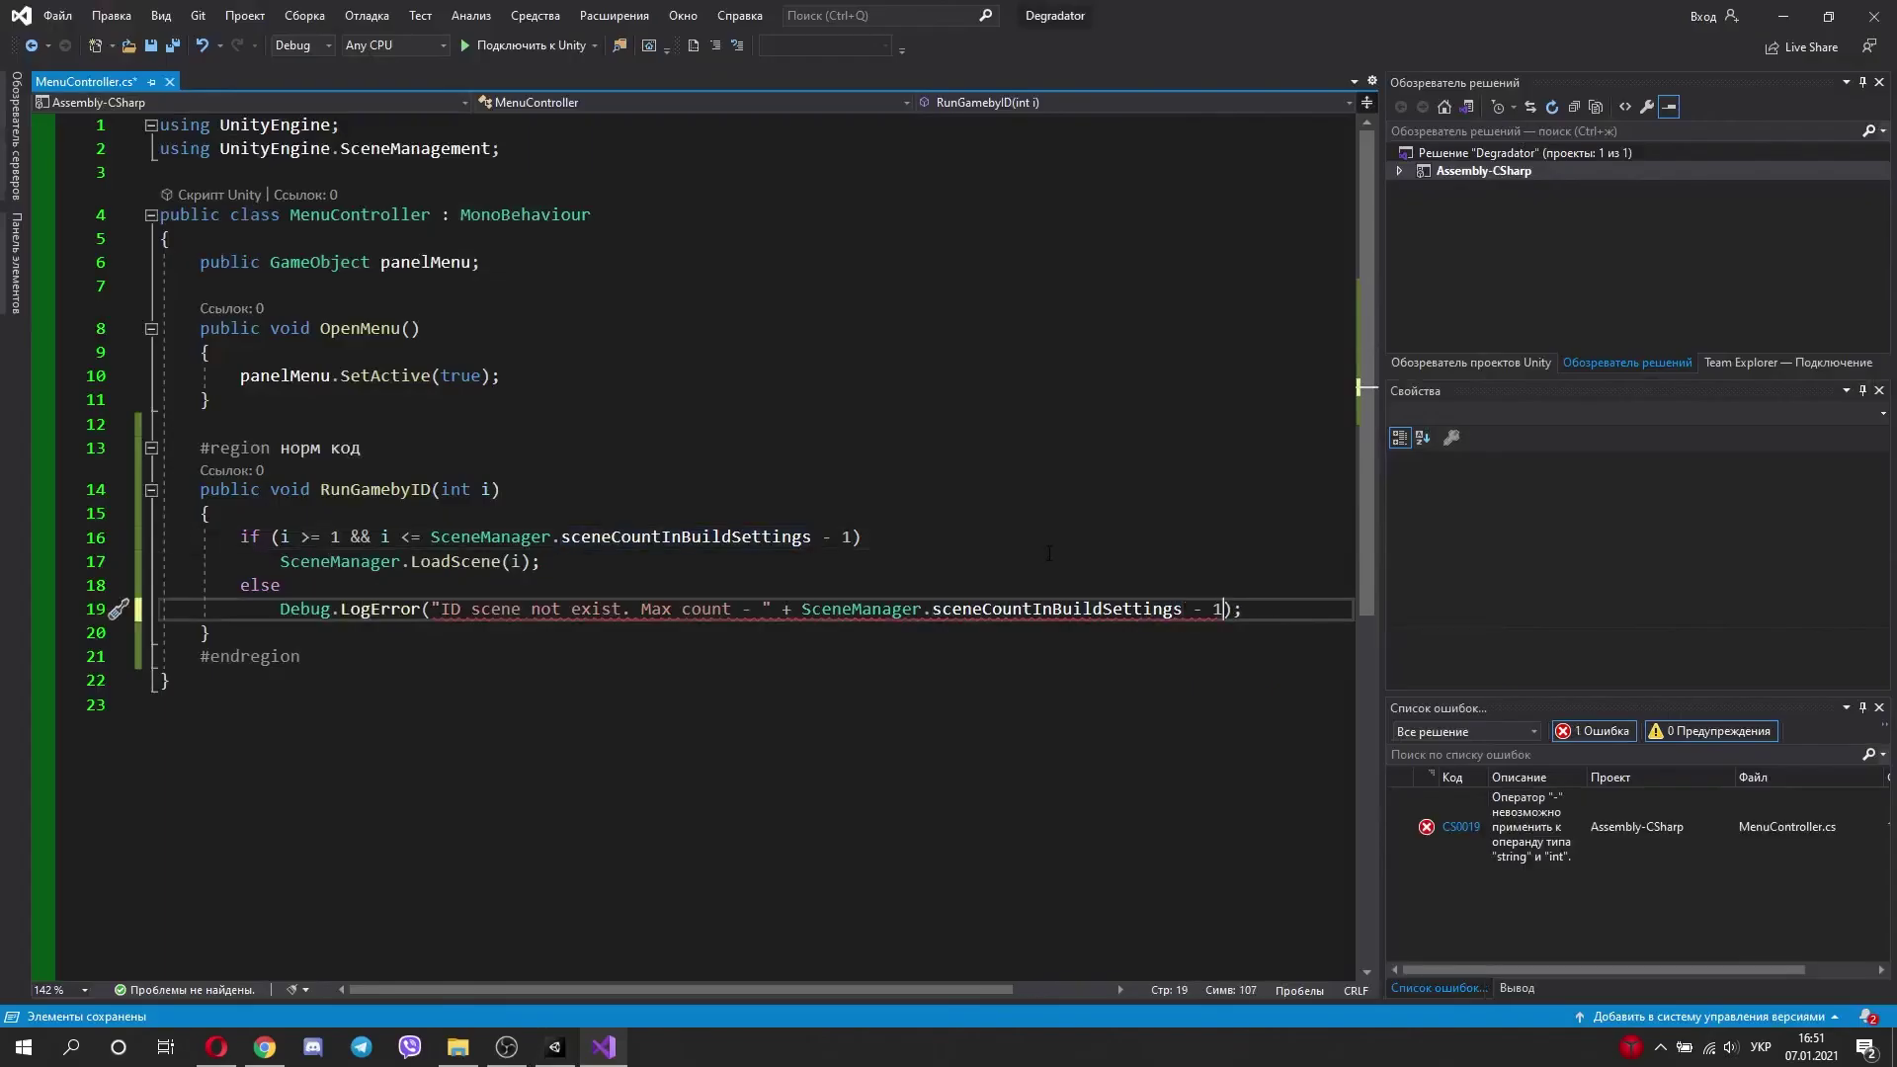
key("ctrl+Left")
key("ctrl+Left")
key("ctrl+Left")
key("ctrl+Left")
key("ctrl+Left")
type("(")
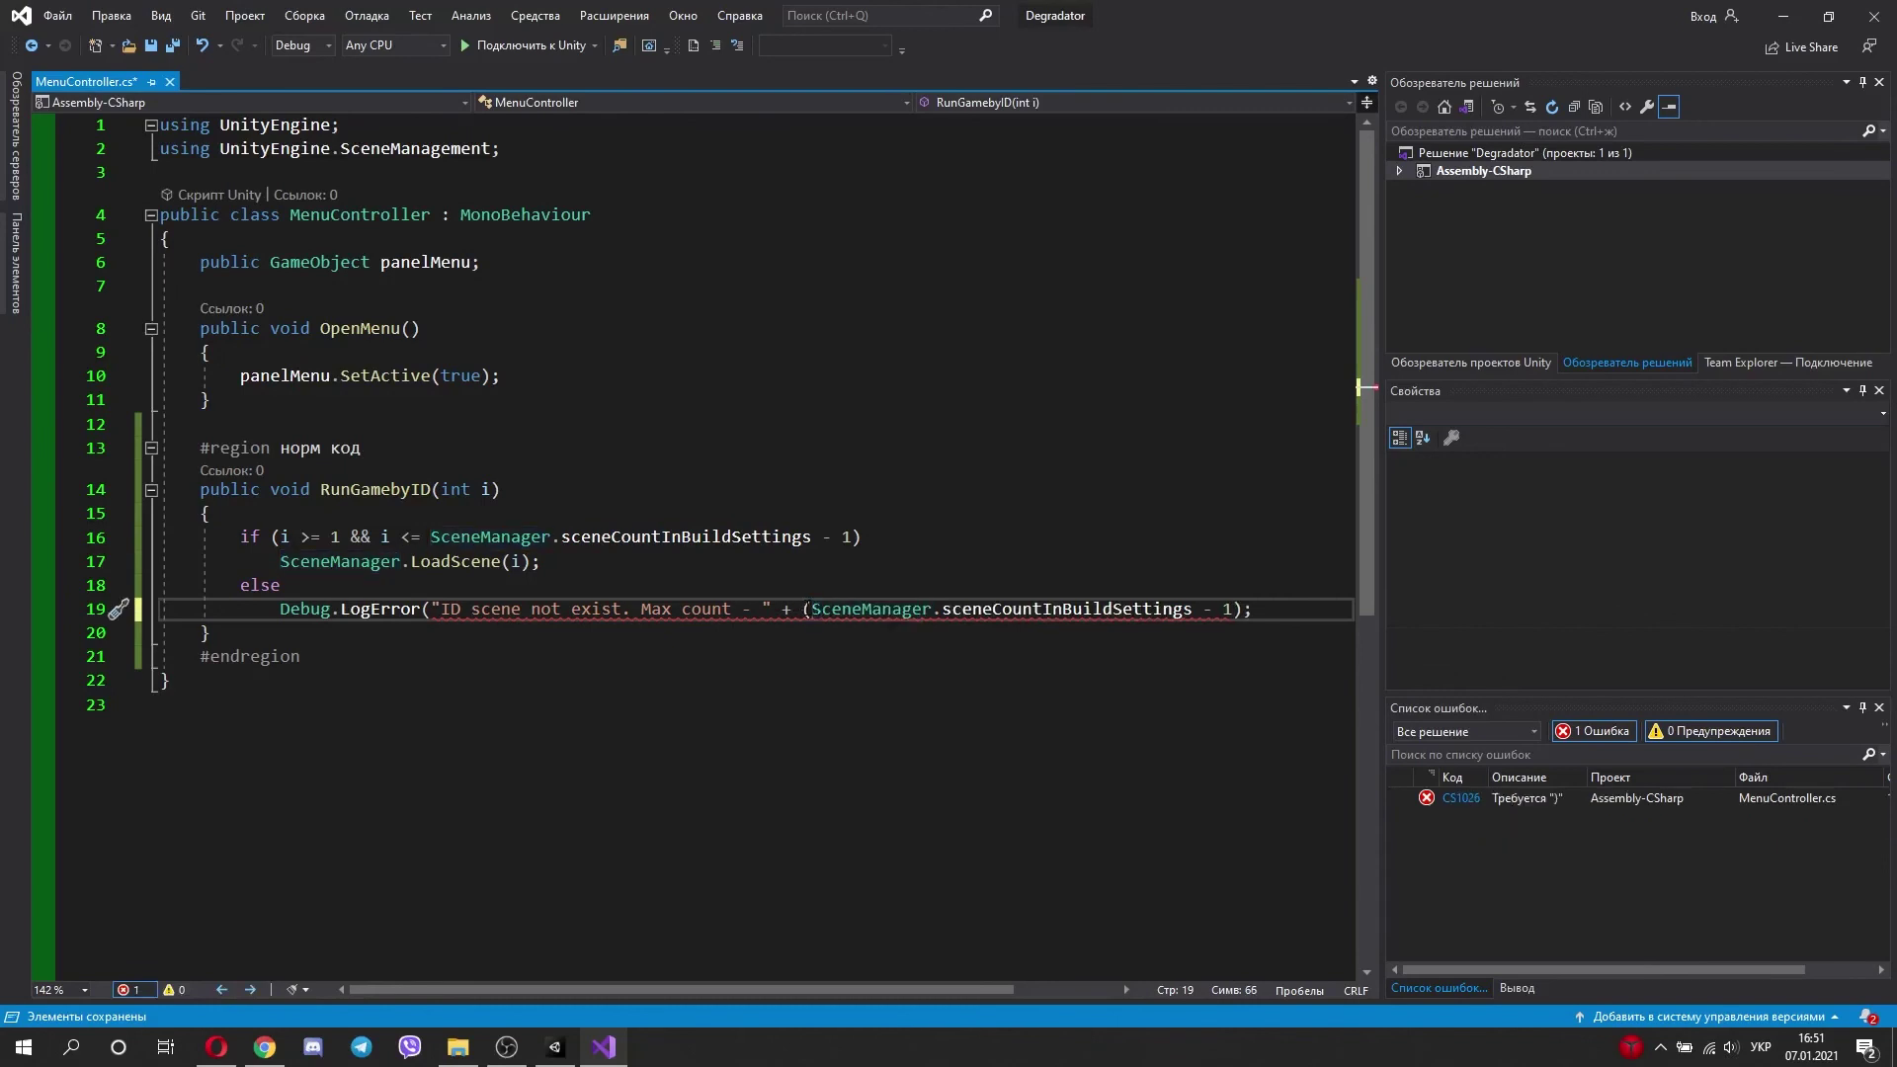
left_click_drag(1227, 609, 1234, 610)
left_click(1234, 610)
type(").Ещ")
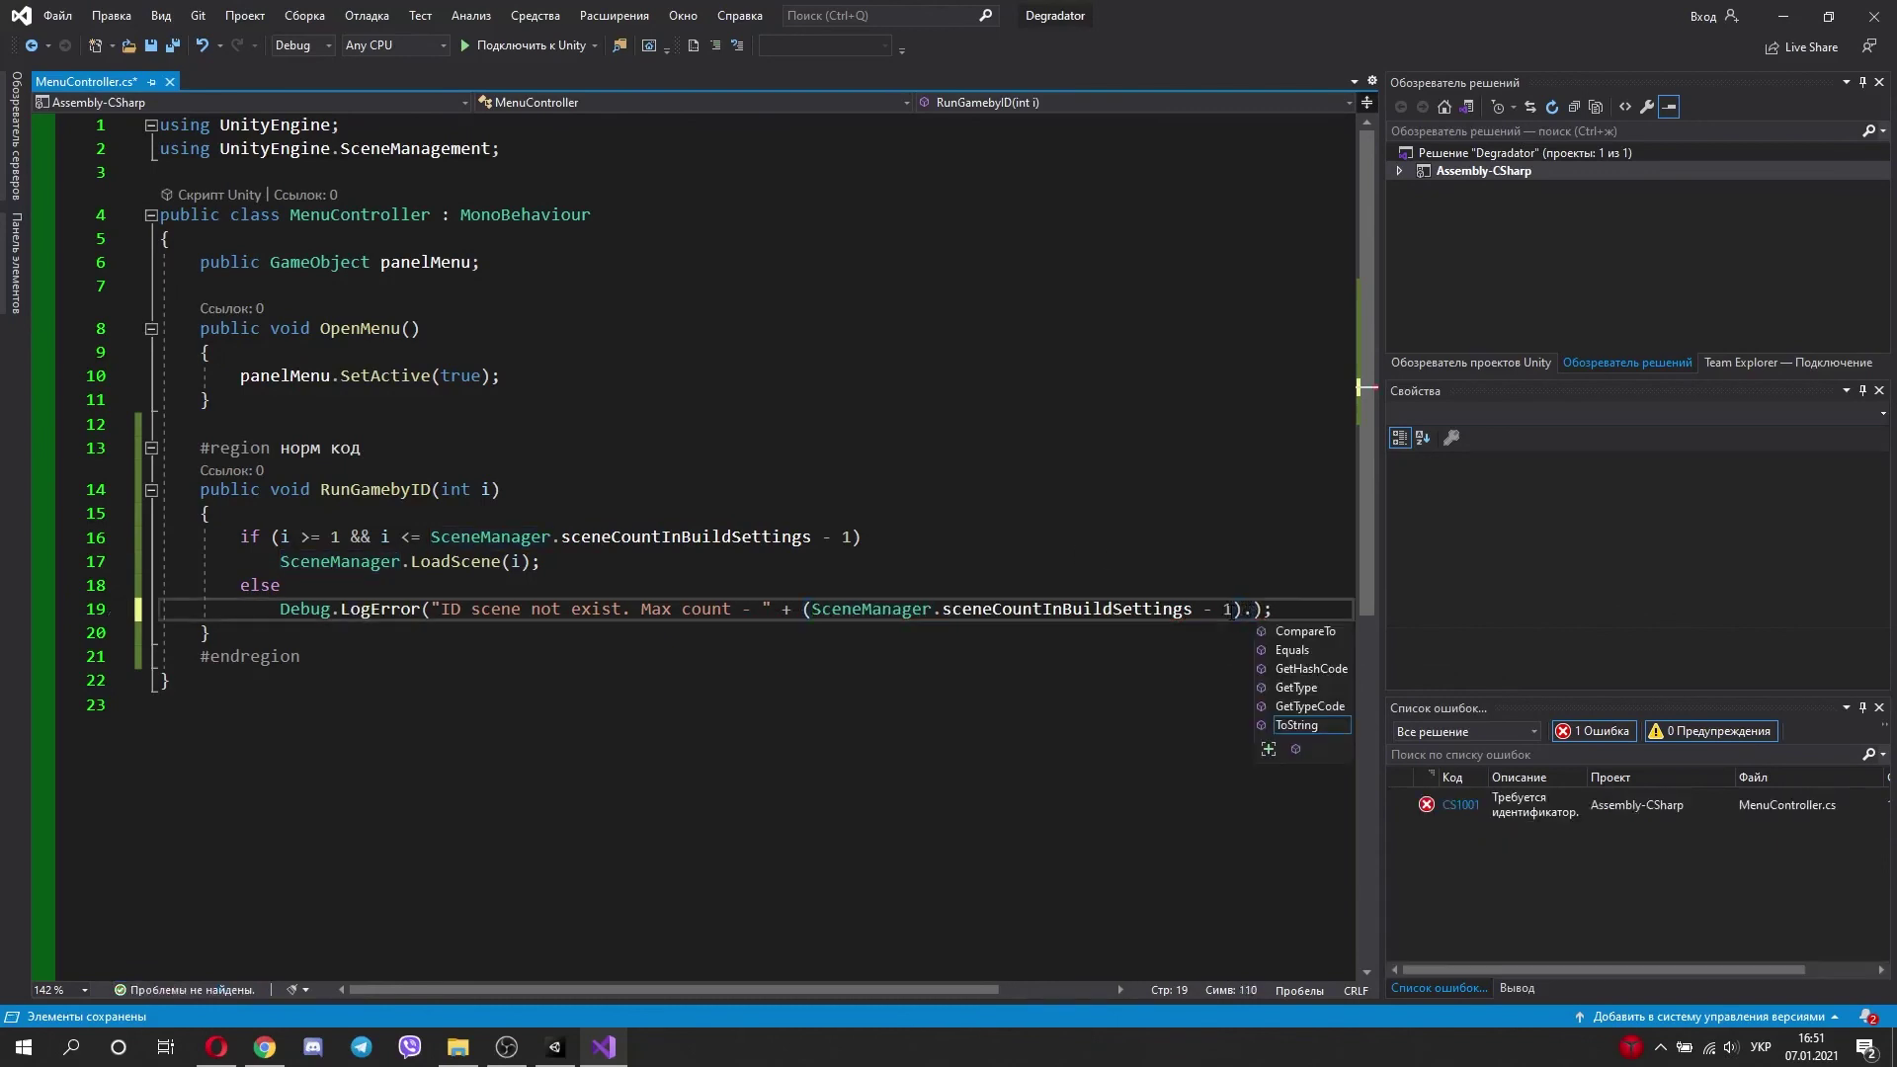
Step: Append .ToString() to the parenthesized scene count in the Debug.LogError call
key("BackSpace")
key("BackSpace")
key("alt+shift")
type("ToString()")
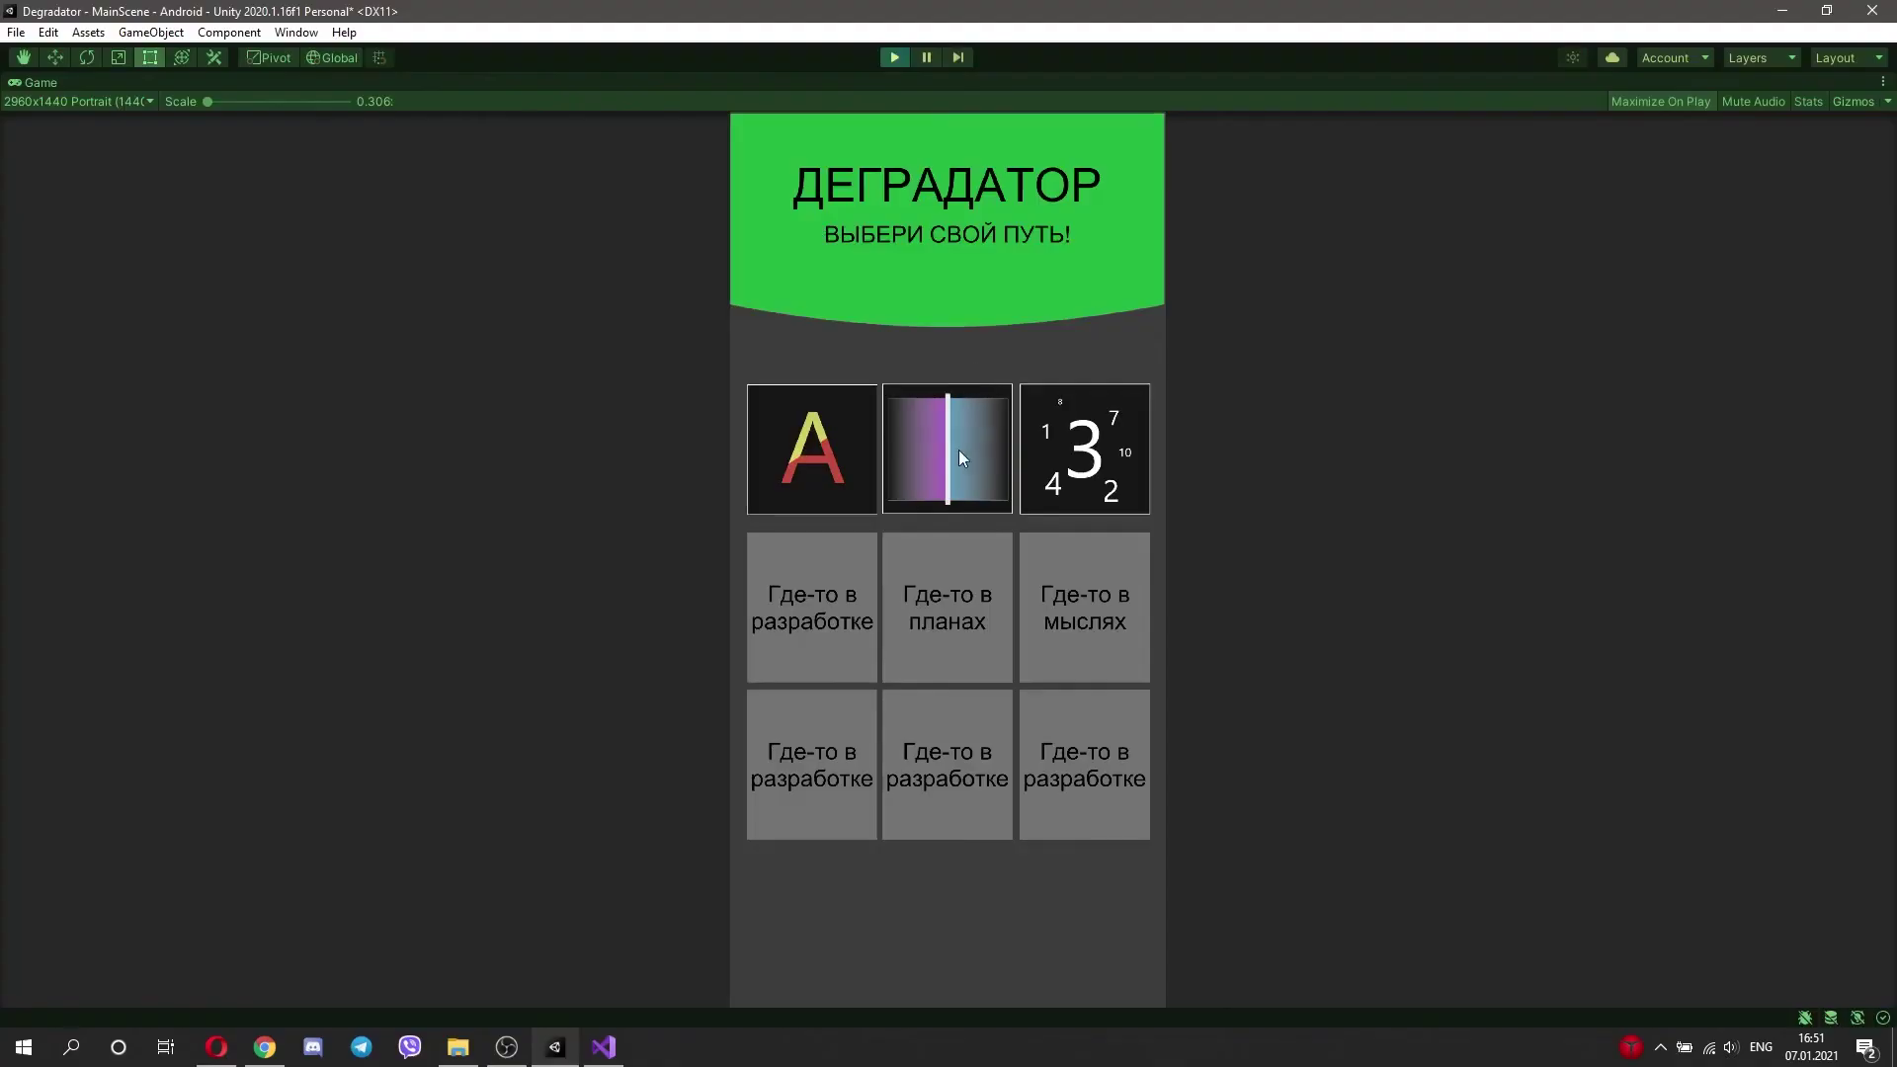
Step: In Unity, test btn_Game2 in play mode to check the corrected maximum scene count in the error, and stop playback
left_click(958, 448)
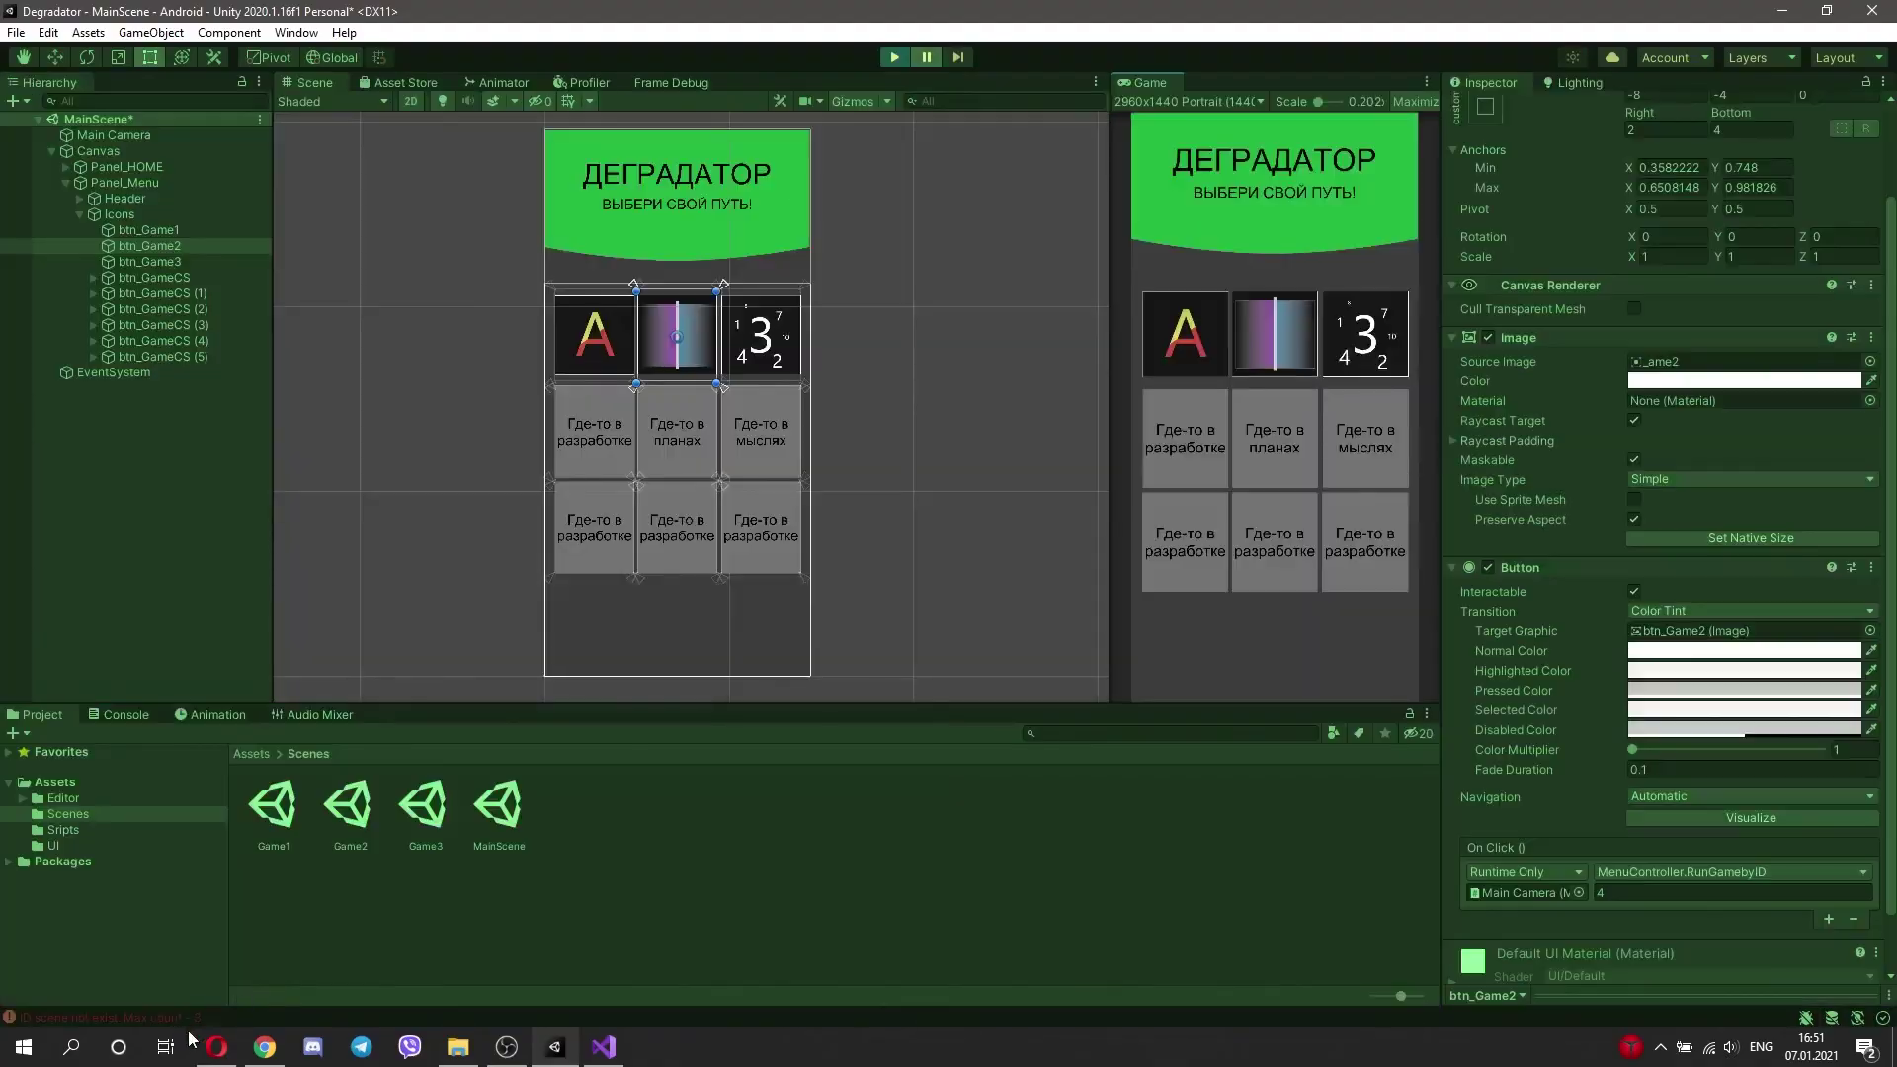
left_click(118, 715)
left_click(58, 718)
left_click(893, 57)
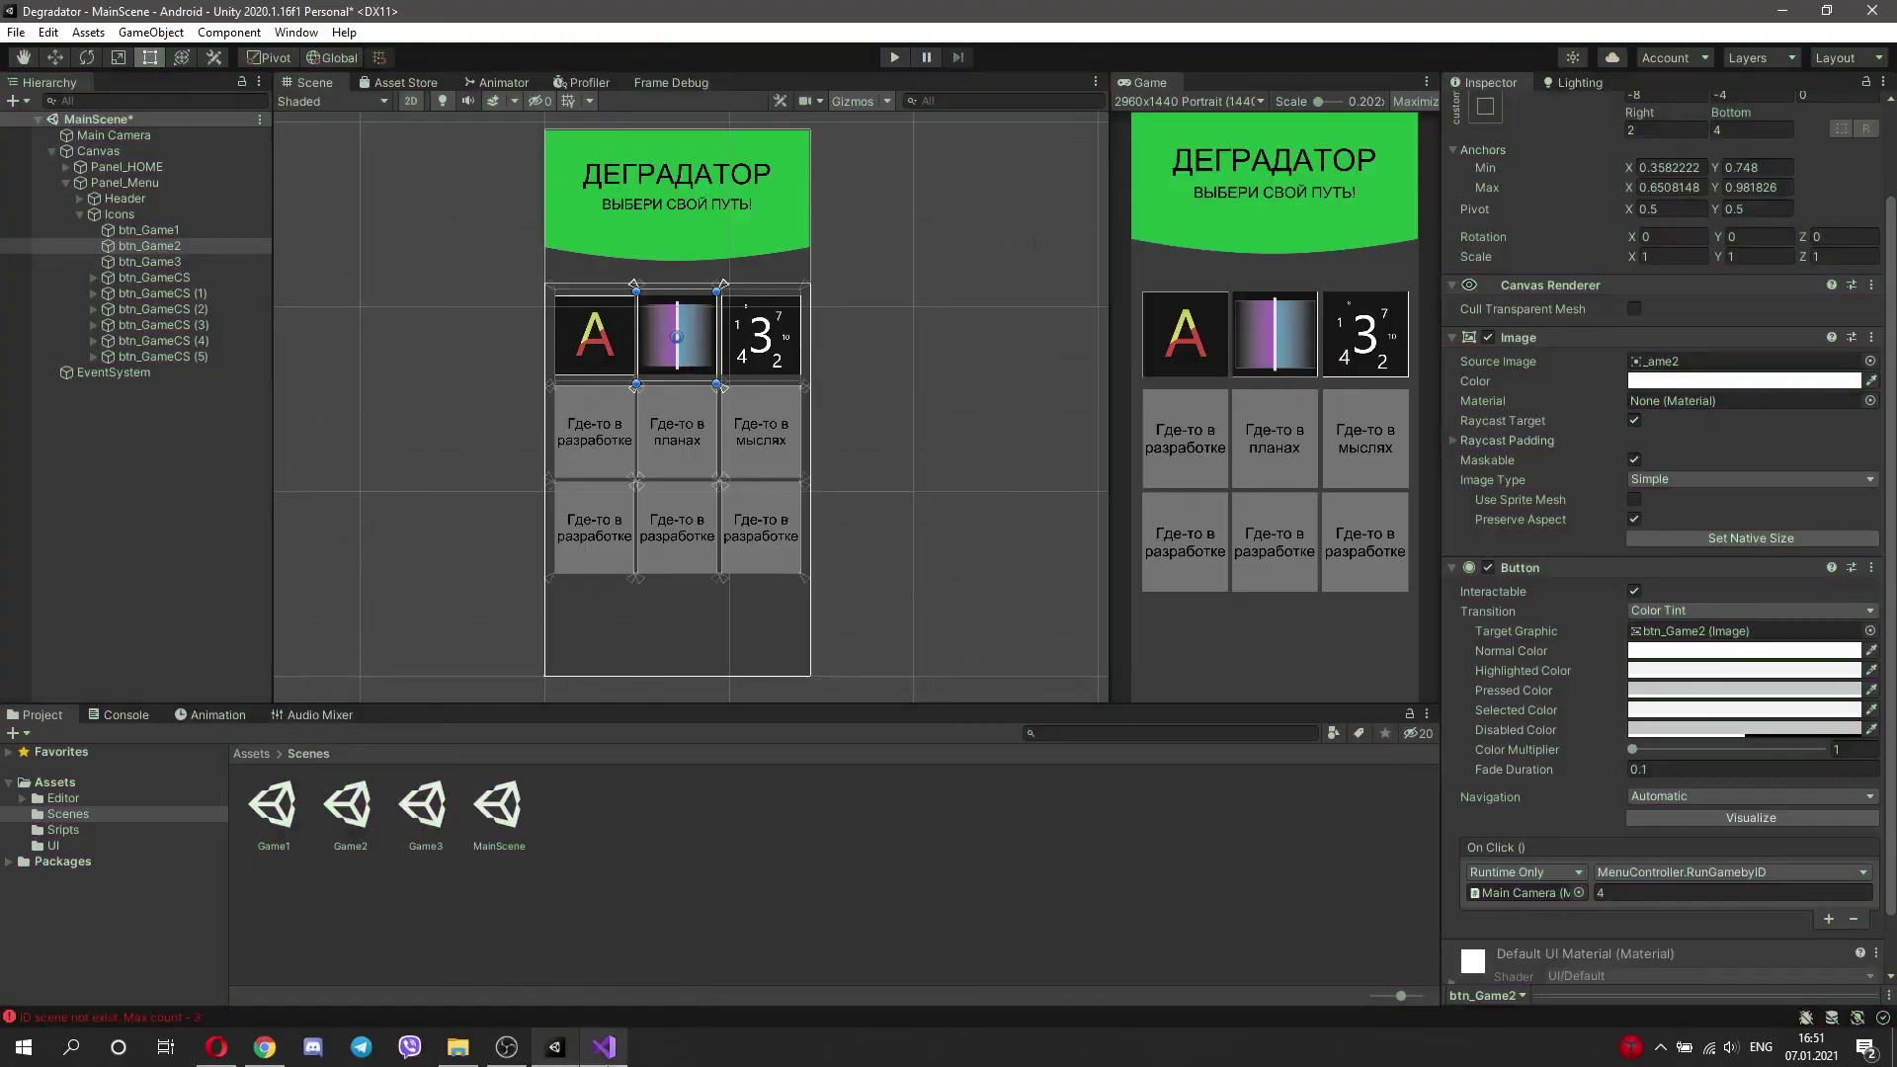
Step: Review the finished RunGamebyID code in Visual Studio, and return to Unity
left_click(604, 1046)
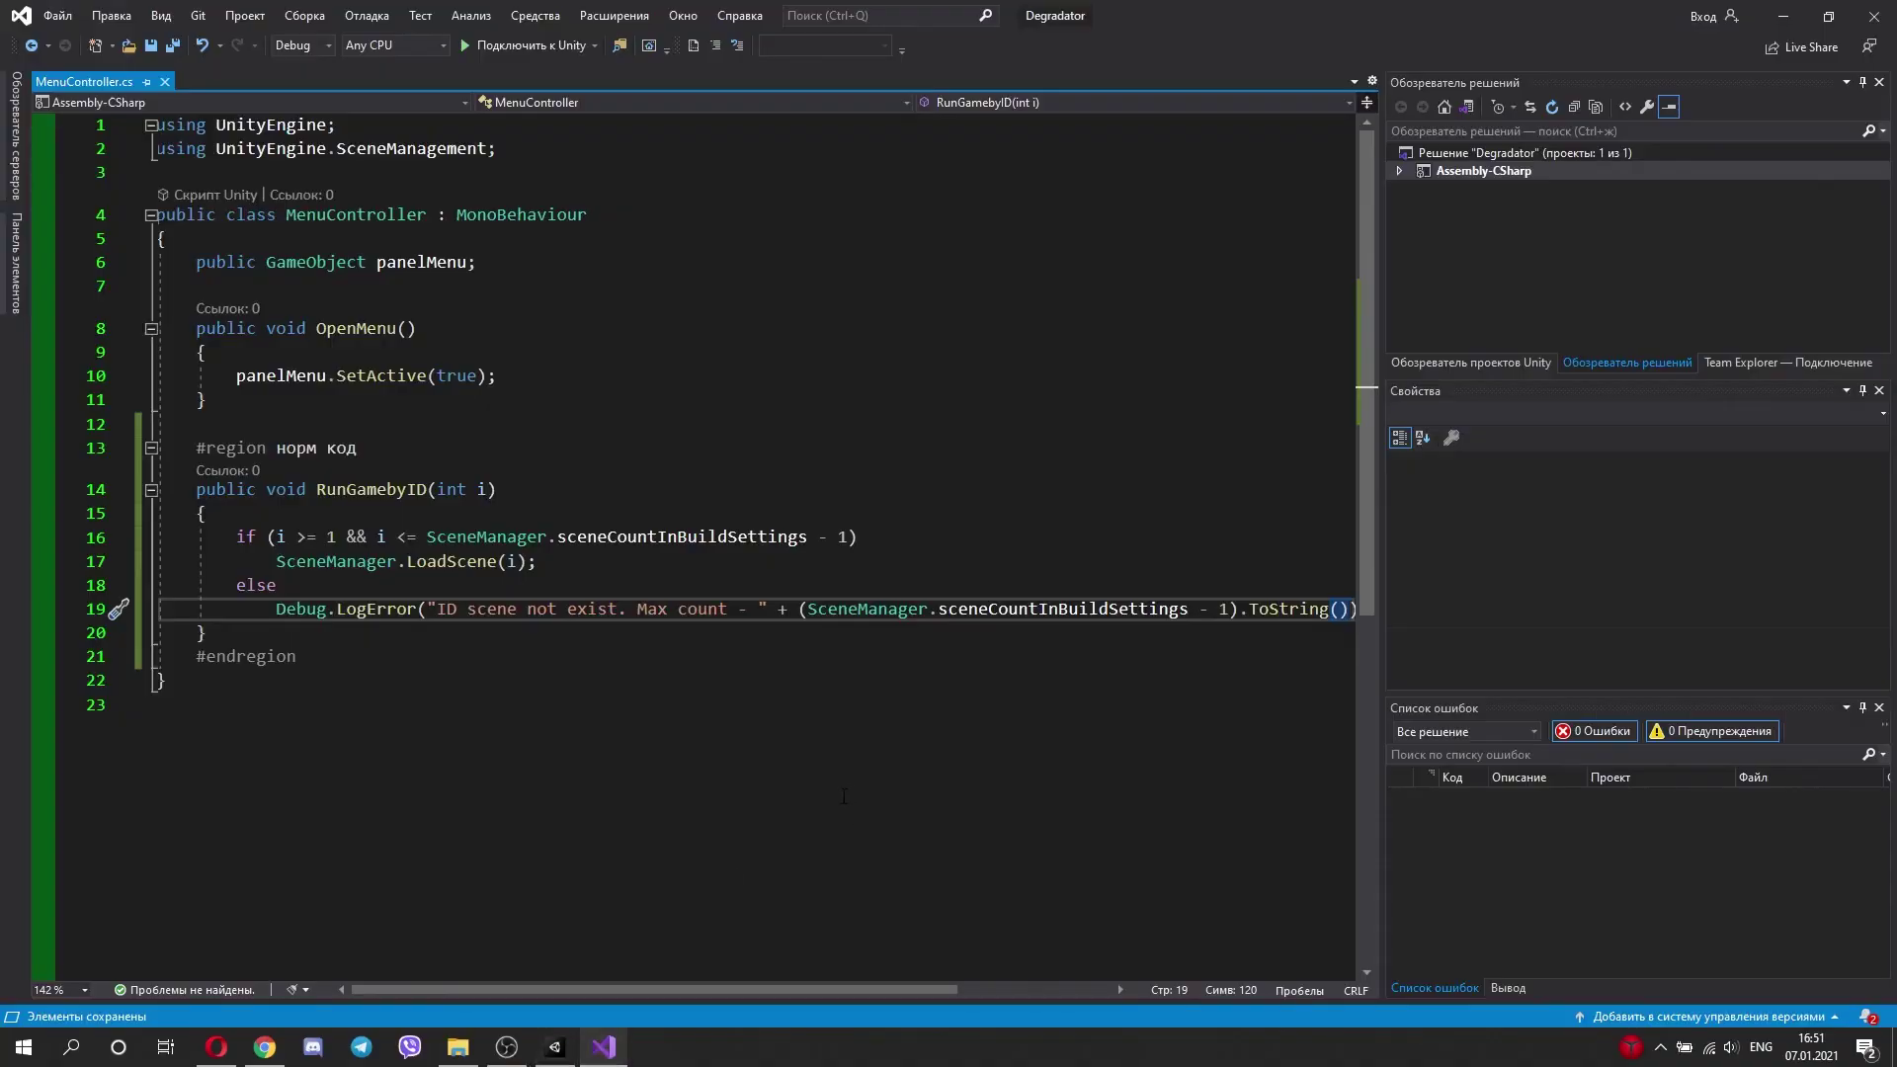
left_click_drag(587, 992, 490, 992)
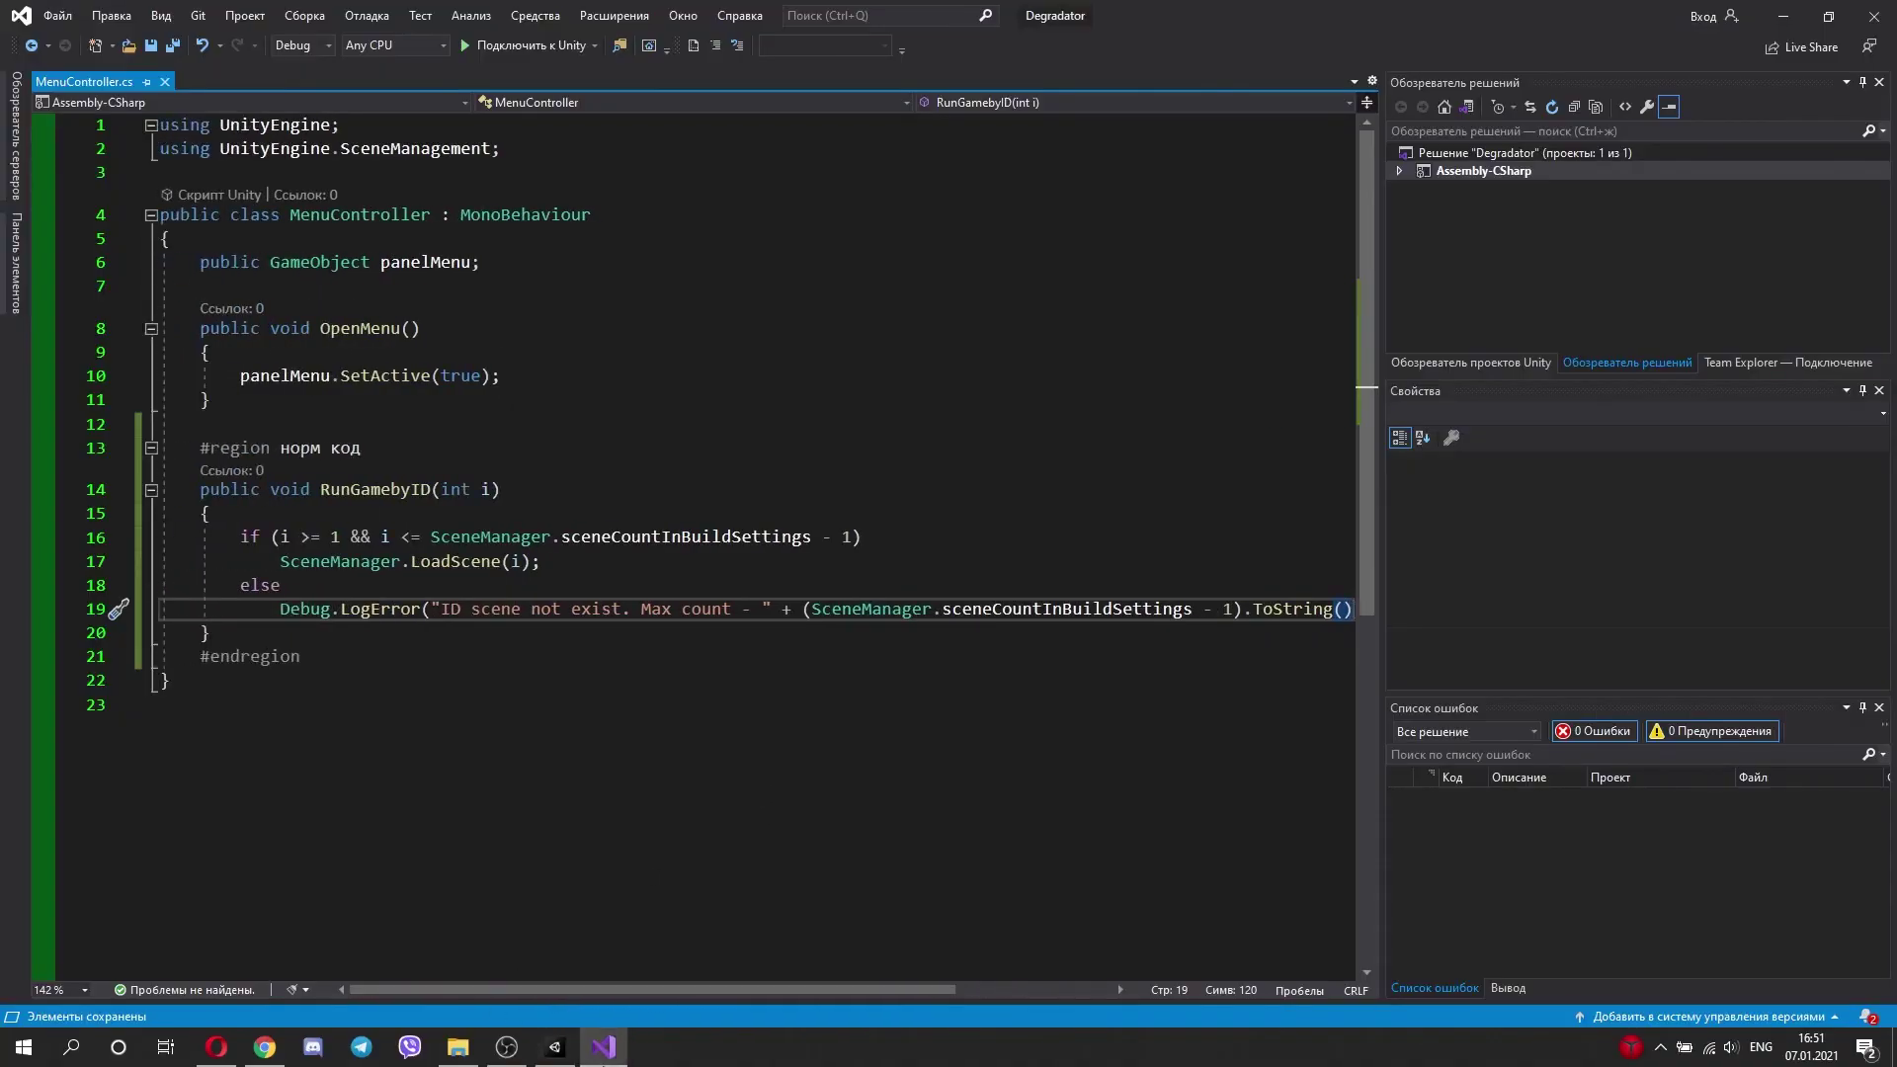
left_click(555, 1046)
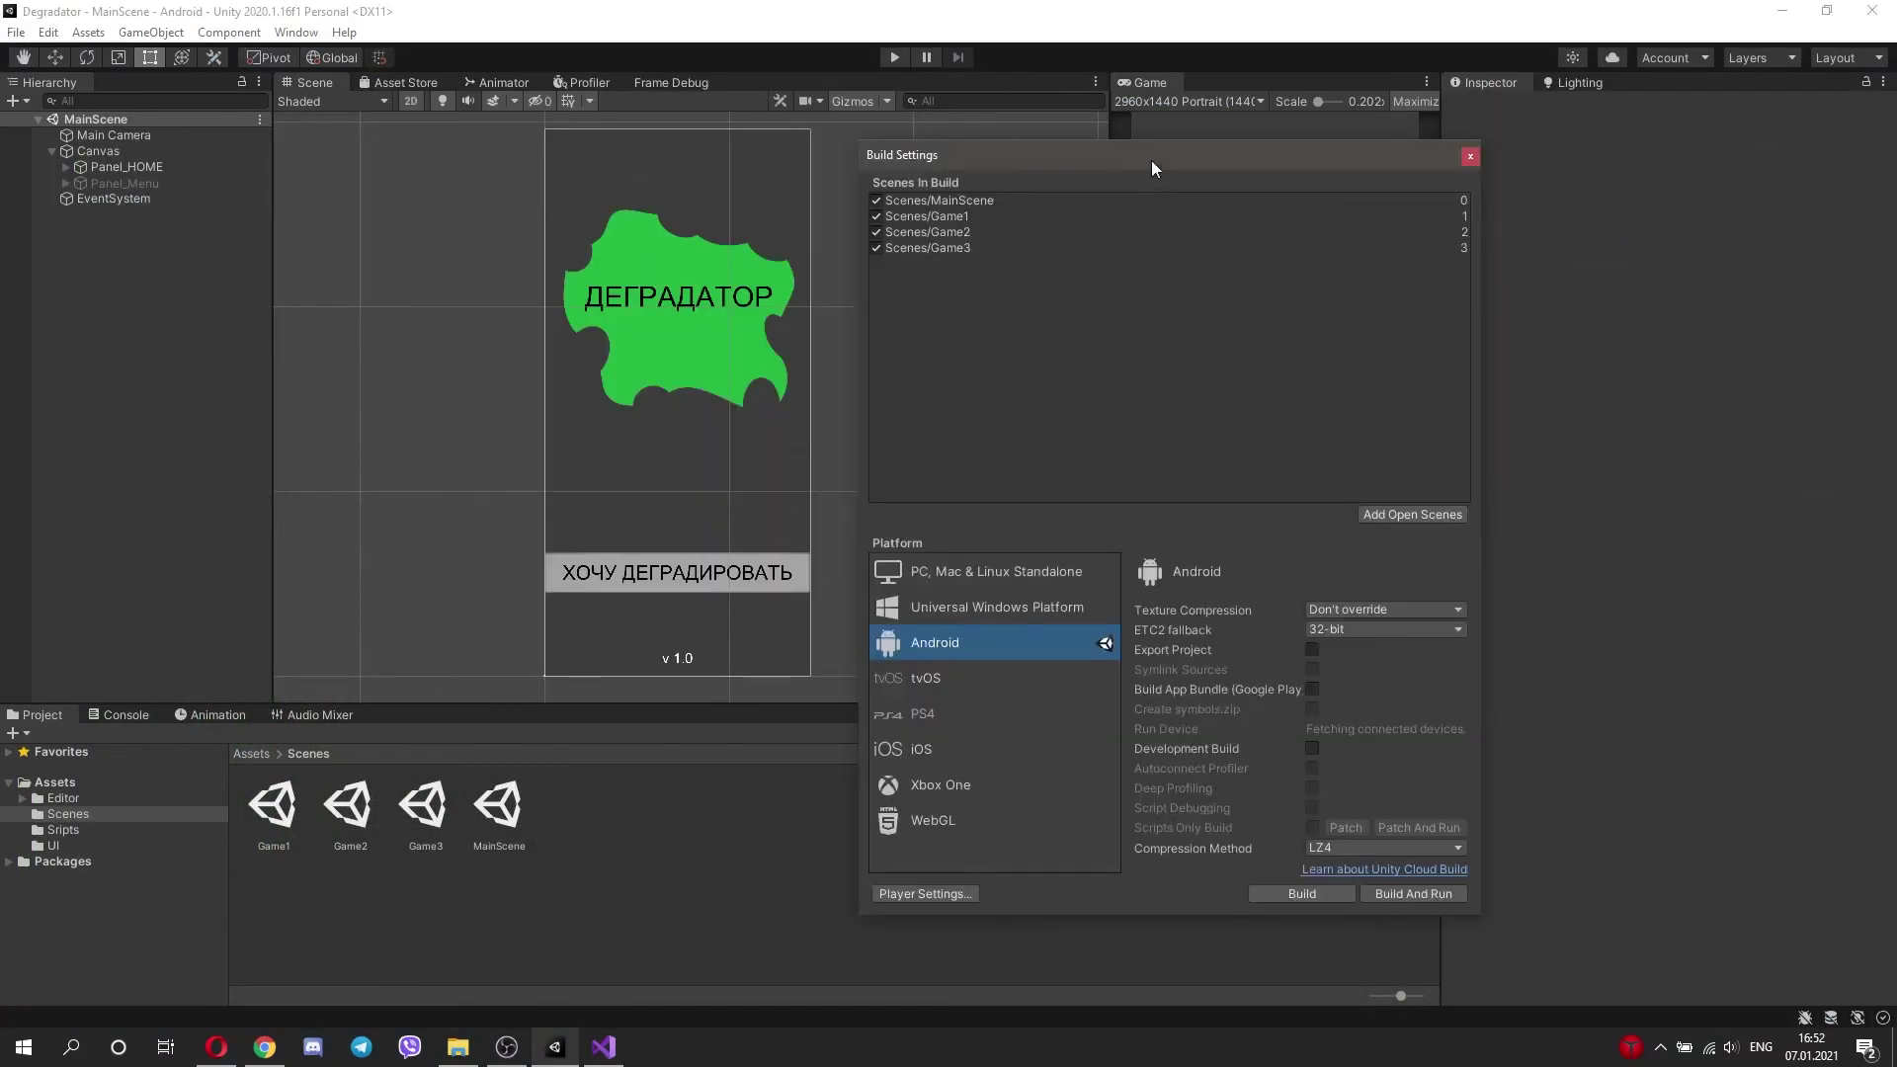
Step: In the Player settings for Android, set the company name to "Raybel prod." and the version to 1.0.0
left_click_drag(1152, 160, 952, 165)
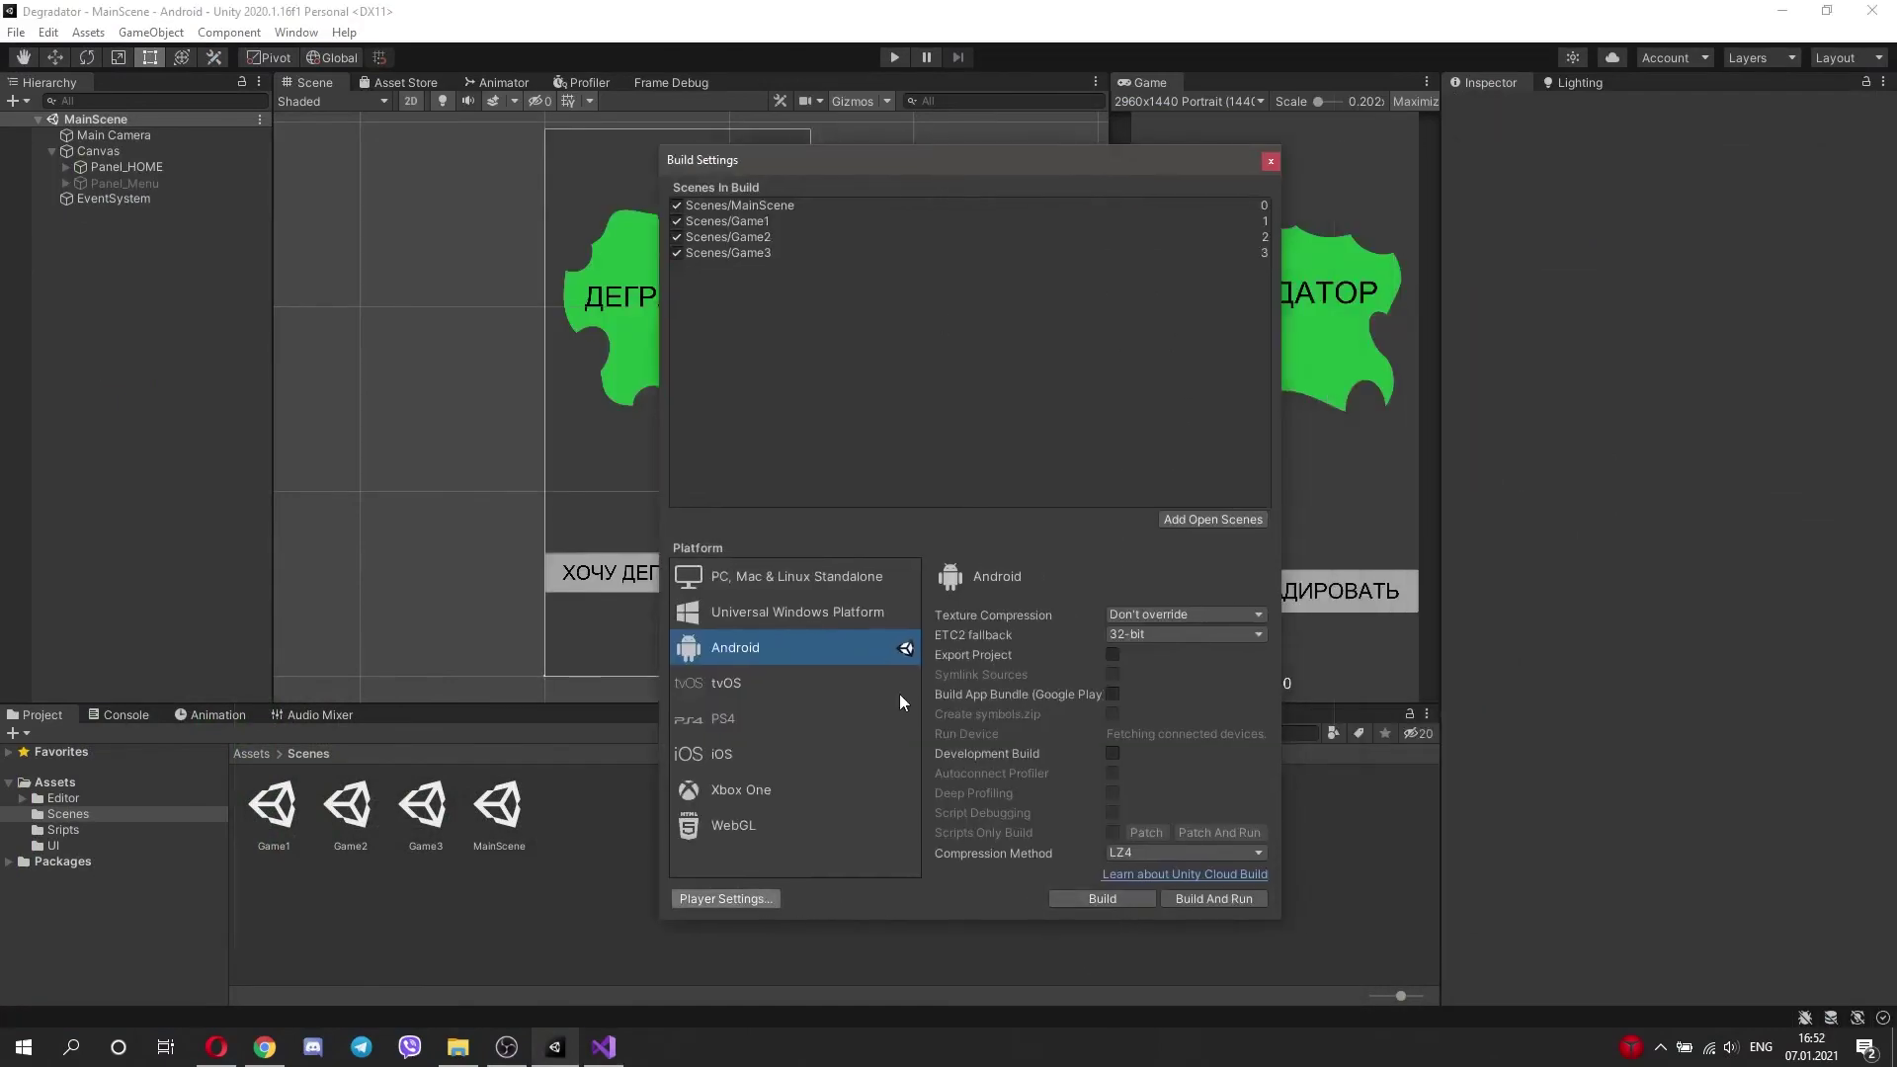
key("super+space")
type("Raybel prod.")
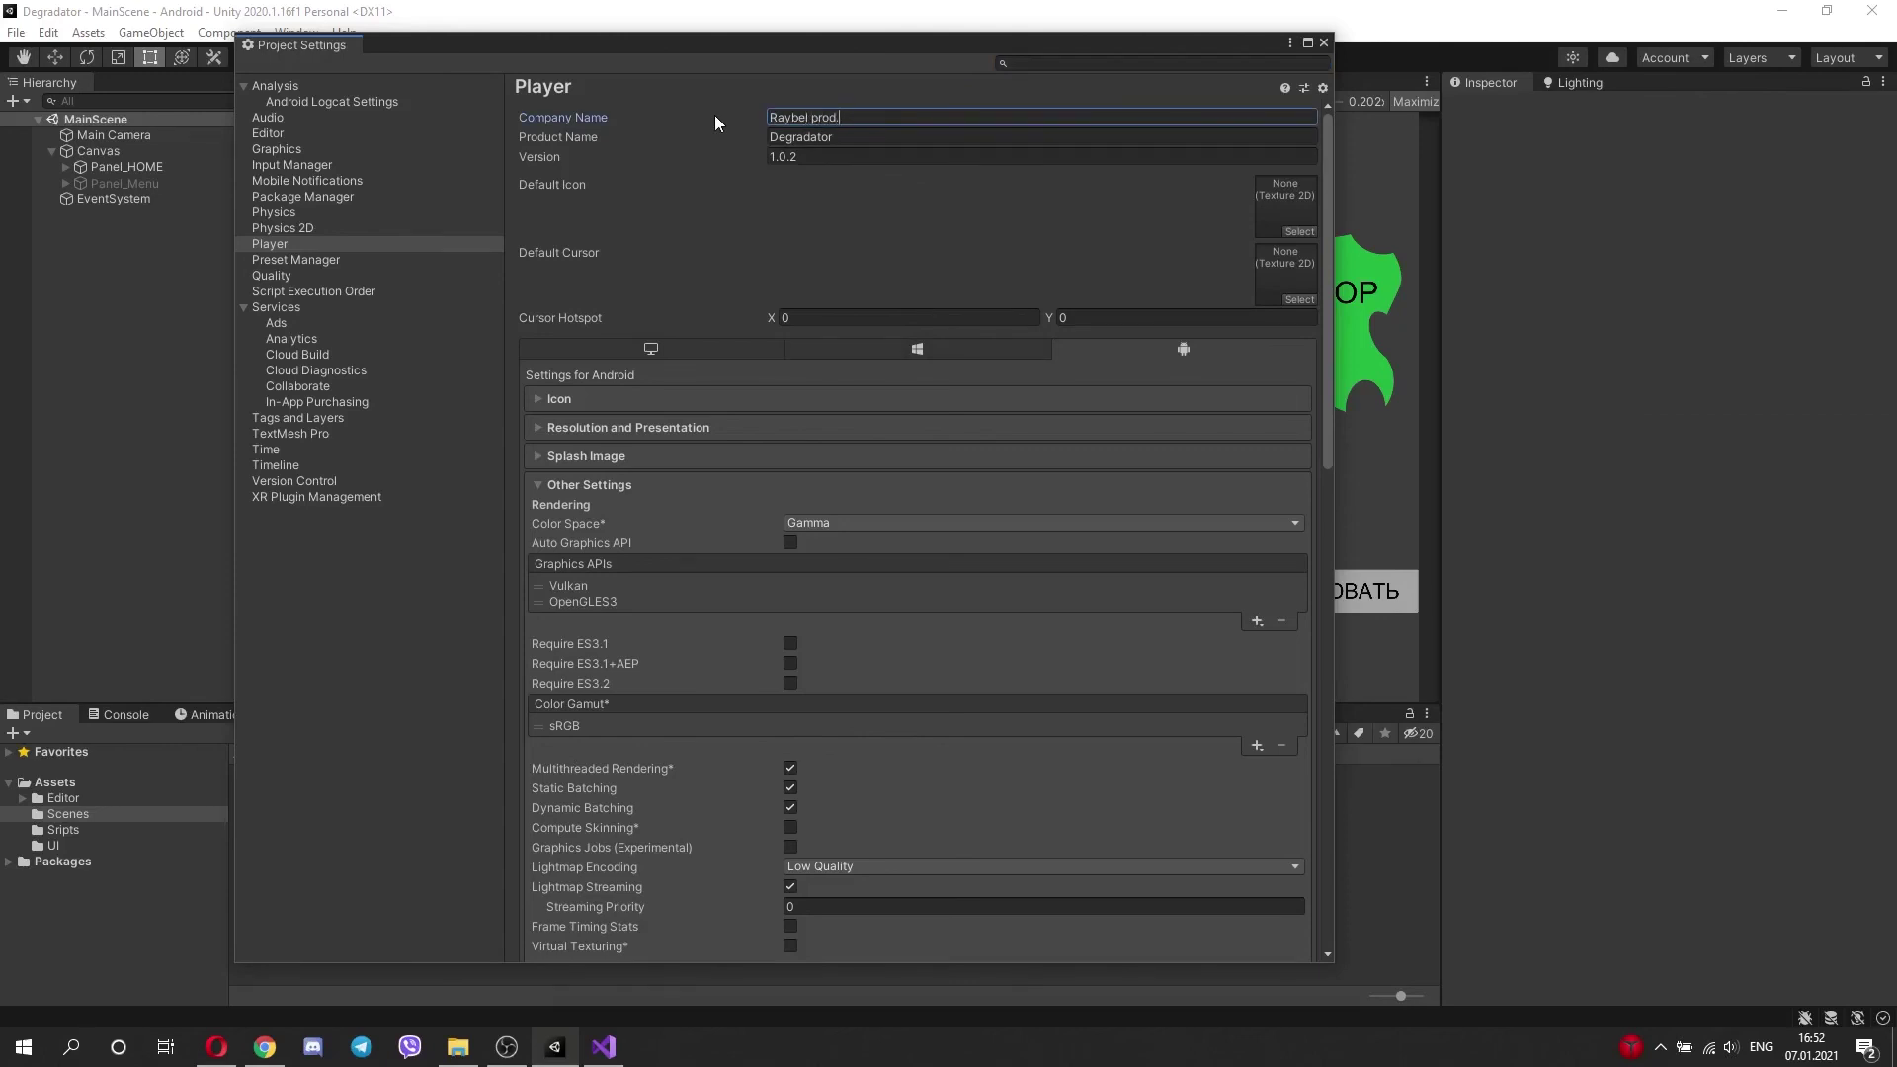
double_click(810, 157)
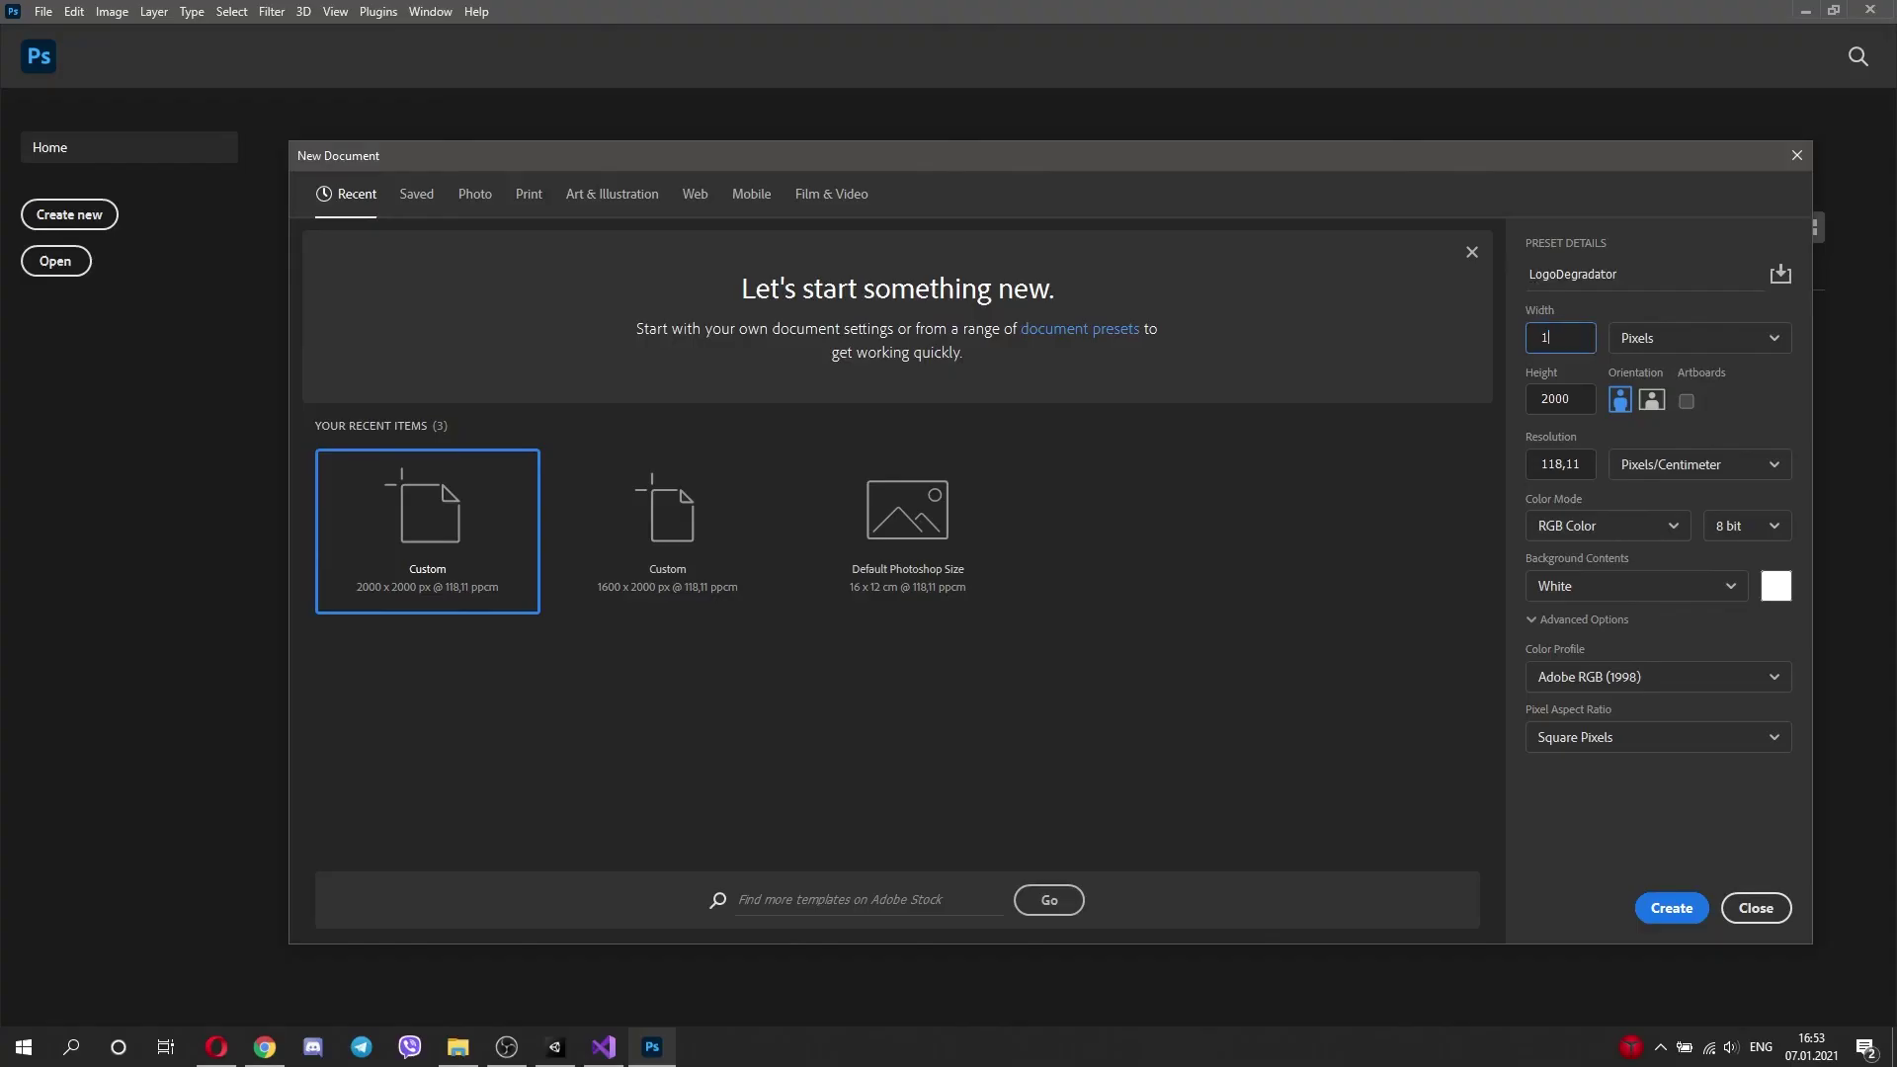
Step: In Photoshop, create a 1024 × 1024 px document named LogoDegradator and place the ДЕГРАДАТОР text image over the green logo
type("4")
key("Tab")
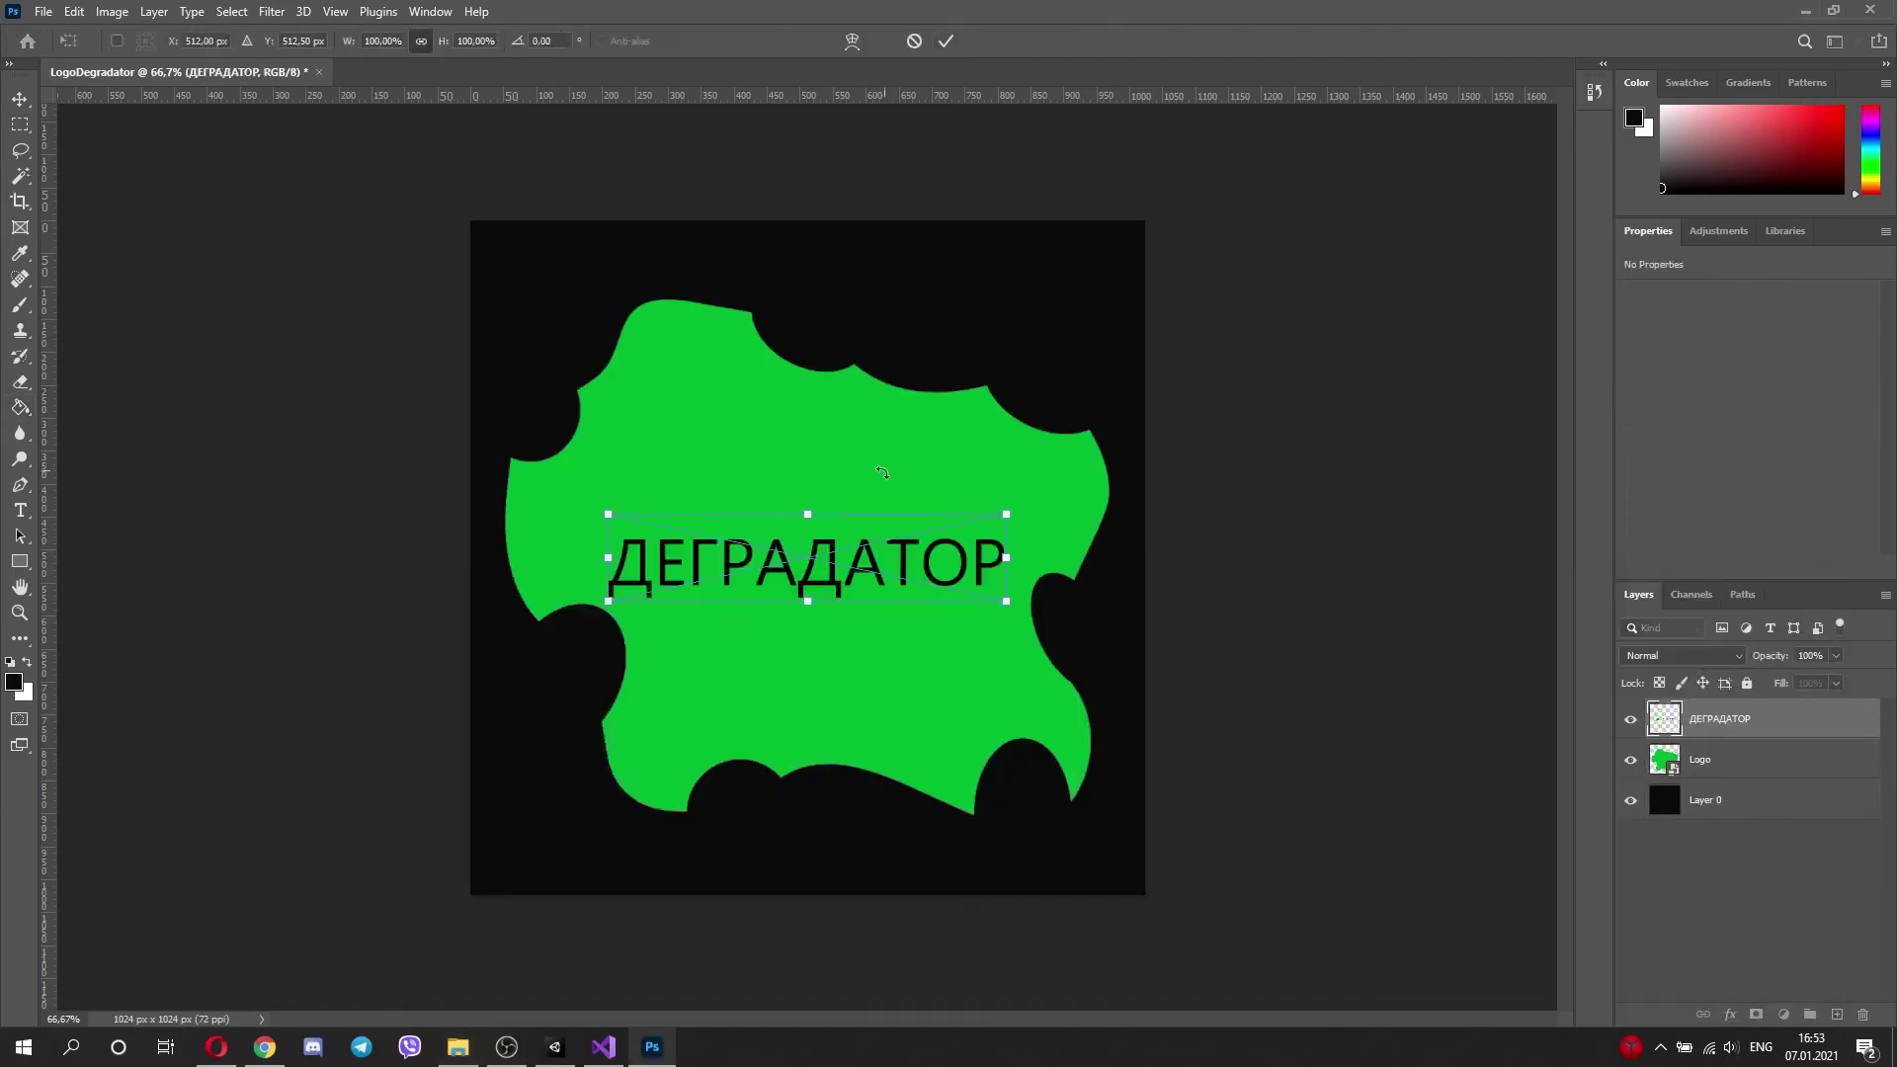
left_click(946, 41)
scroll(775, 597, "down", 5, "alt")
scroll(774, 597, "up", 6, "alt")
Step: Draw a guide circle spanning the whole canvas, move its layer below Logo, and give it a Color Overlay
right_click(20, 561)
left_click(101, 599)
left_click_drag(437, 186, 1176, 925)
left_click(20, 100)
left_click_drag(1731, 718, 1762, 817)
double_click(1763, 802)
left_click(1063, 479)
left_click(1400, 307)
left_click(1694, 244)
Step: Scale and reposition the Logo and ДЕГРАДАТОР layers together to fit the guide circle, and delete the circle layer
left_click(1719, 758)
left_click(1719, 718, "shift")
key("ctrl+t")
left_click_drag(851, 440, 844, 405)
left_click_drag(1128, 254, 1117, 263, "alt")
left_click_drag(859, 366, 846, 375)
key("Return")
left_click(1757, 797)
key("Delete")
Step: Fill the background layer with the dark grey color #252525
left_click(20, 407)
left_click(14, 682)
type("252525")
left_click(1135, 230)
left_click(1089, 281)
Step: Add an Inner Shadow to the Logo layer in darker green with Multiply blending, 100% opacity, 1 px distance and 40 px size
double_click(1782, 768)
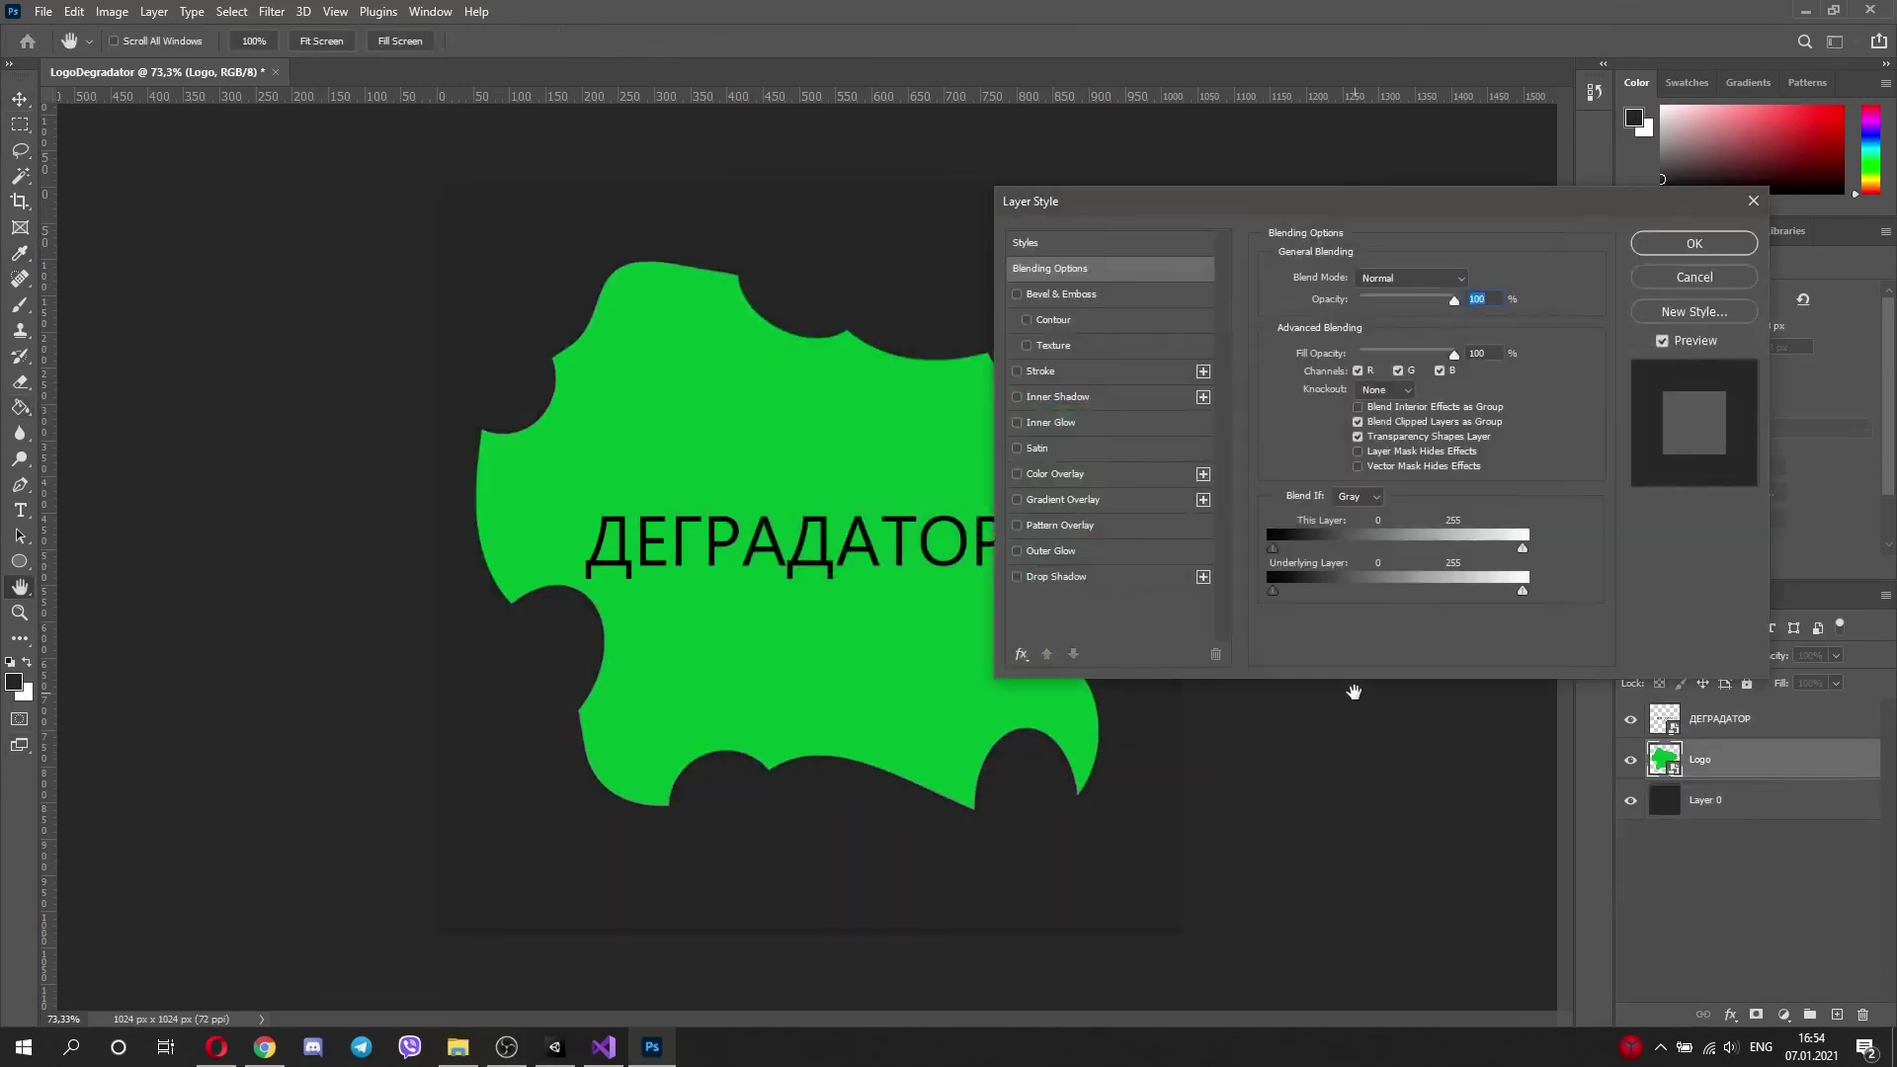
left_click(1049, 501)
left_click(1016, 500)
left_click(1057, 398)
left_click(1472, 281)
left_click(963, 381)
left_click(926, 337)
left_click(962, 398)
left_click(1136, 230)
left_click_drag(1375, 306, 1448, 306)
left_click_drag(1343, 411, 1363, 412)
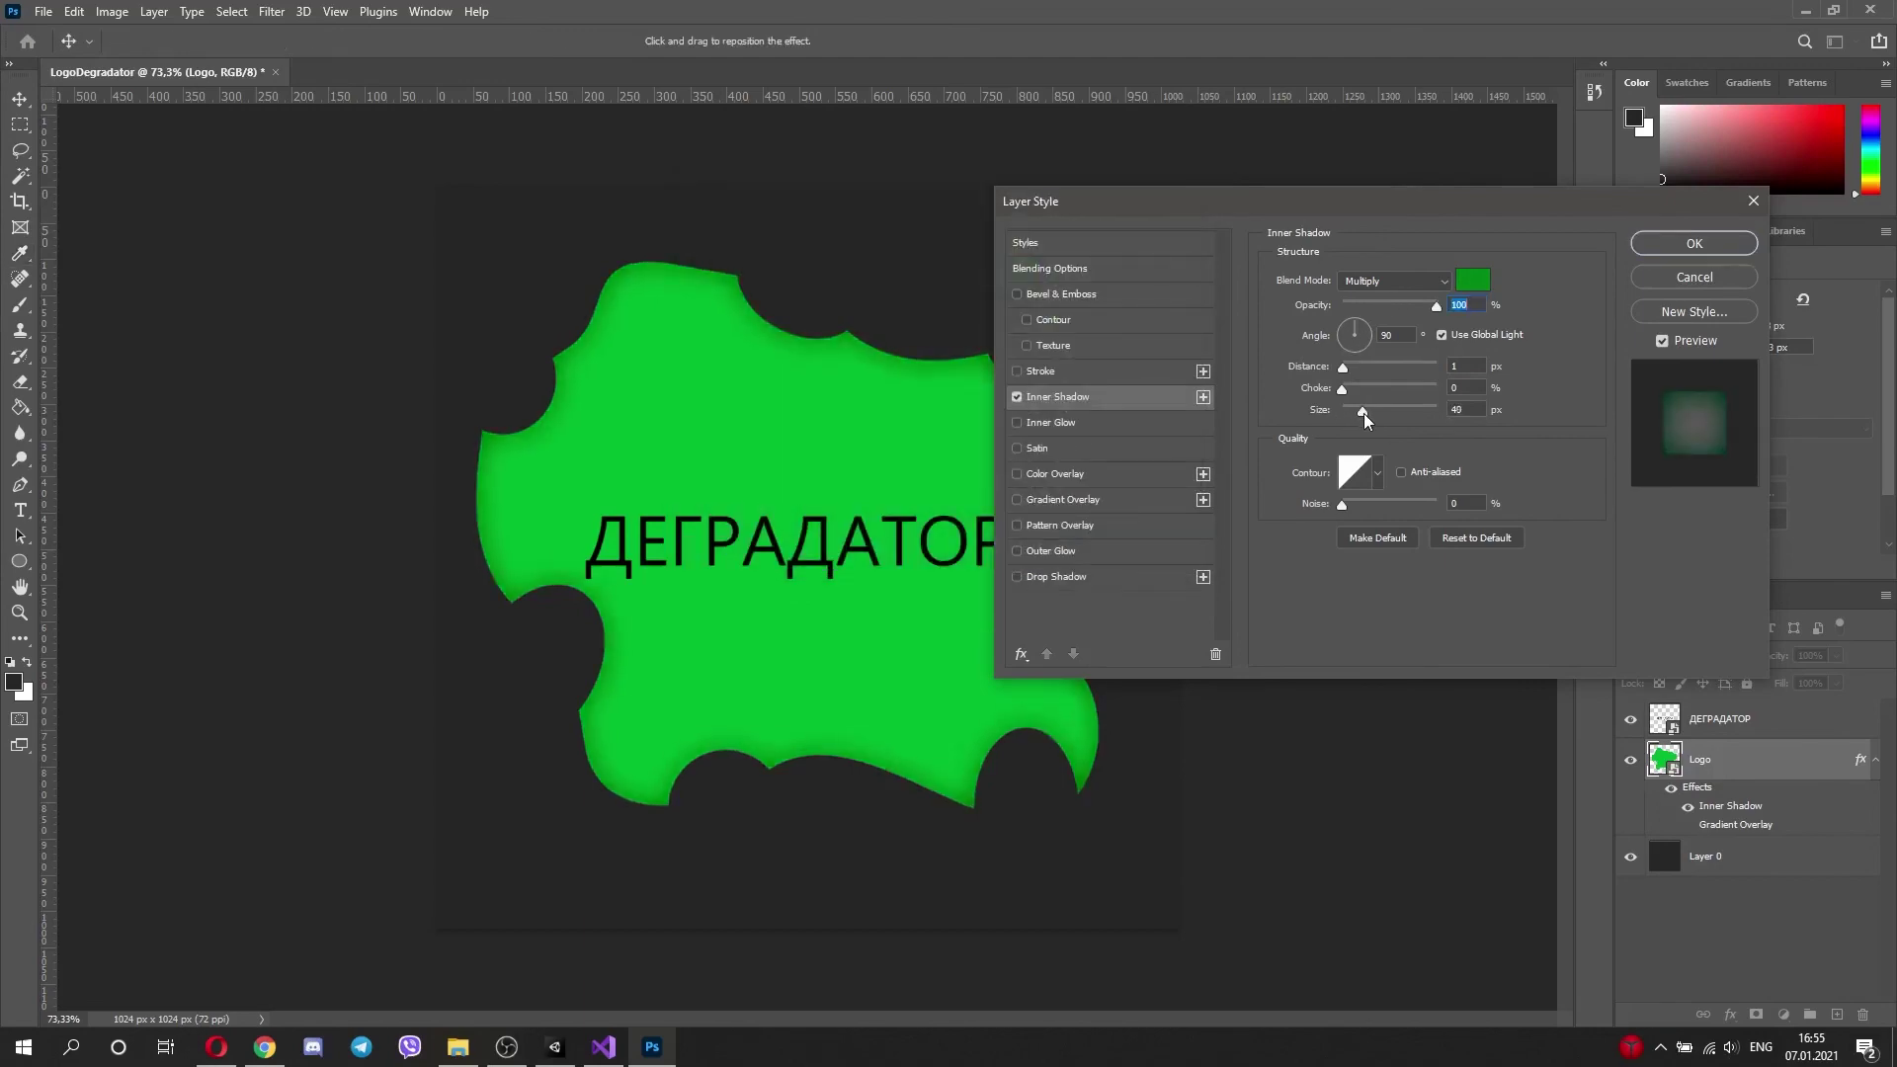
key("Return")
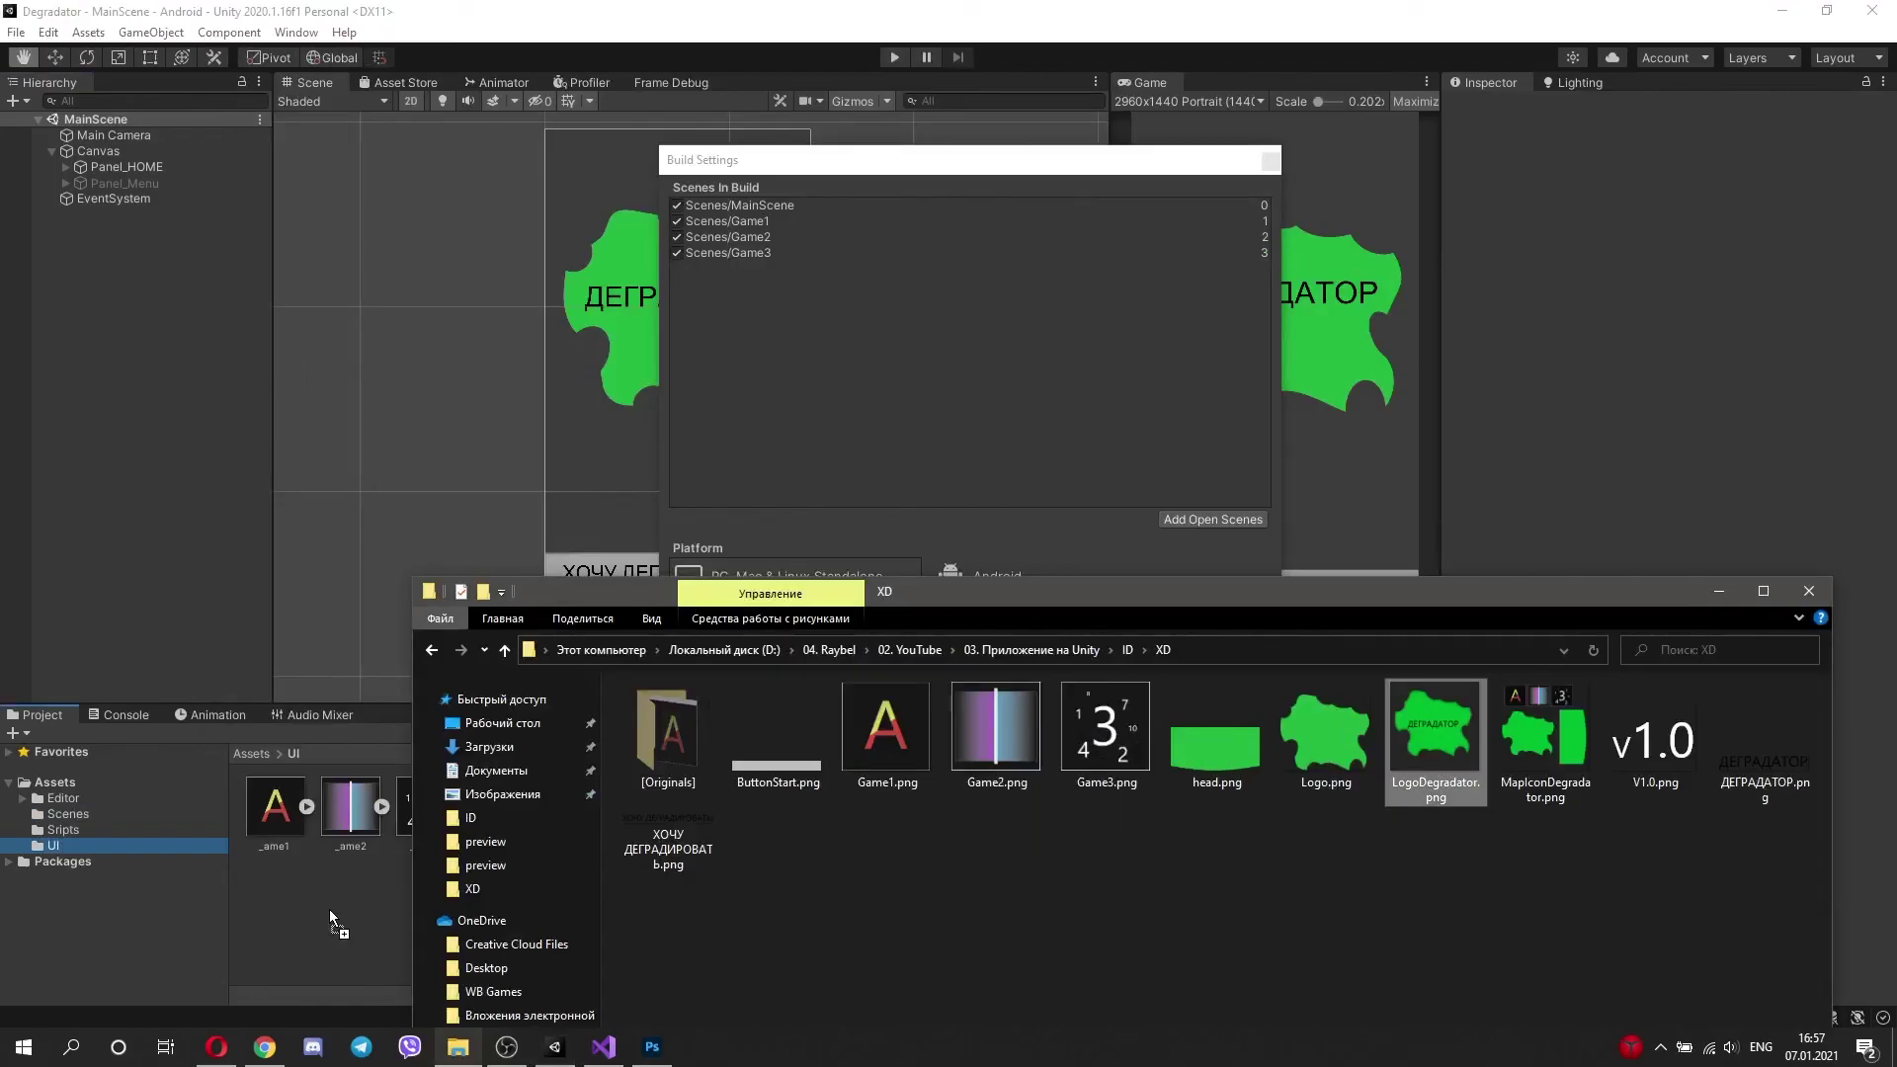
Step: In Unity, import LogoDegradator.png into the UI assets folder and assign it as the Default Icon in the Player settings
left_click_drag(330, 910, 330, 911)
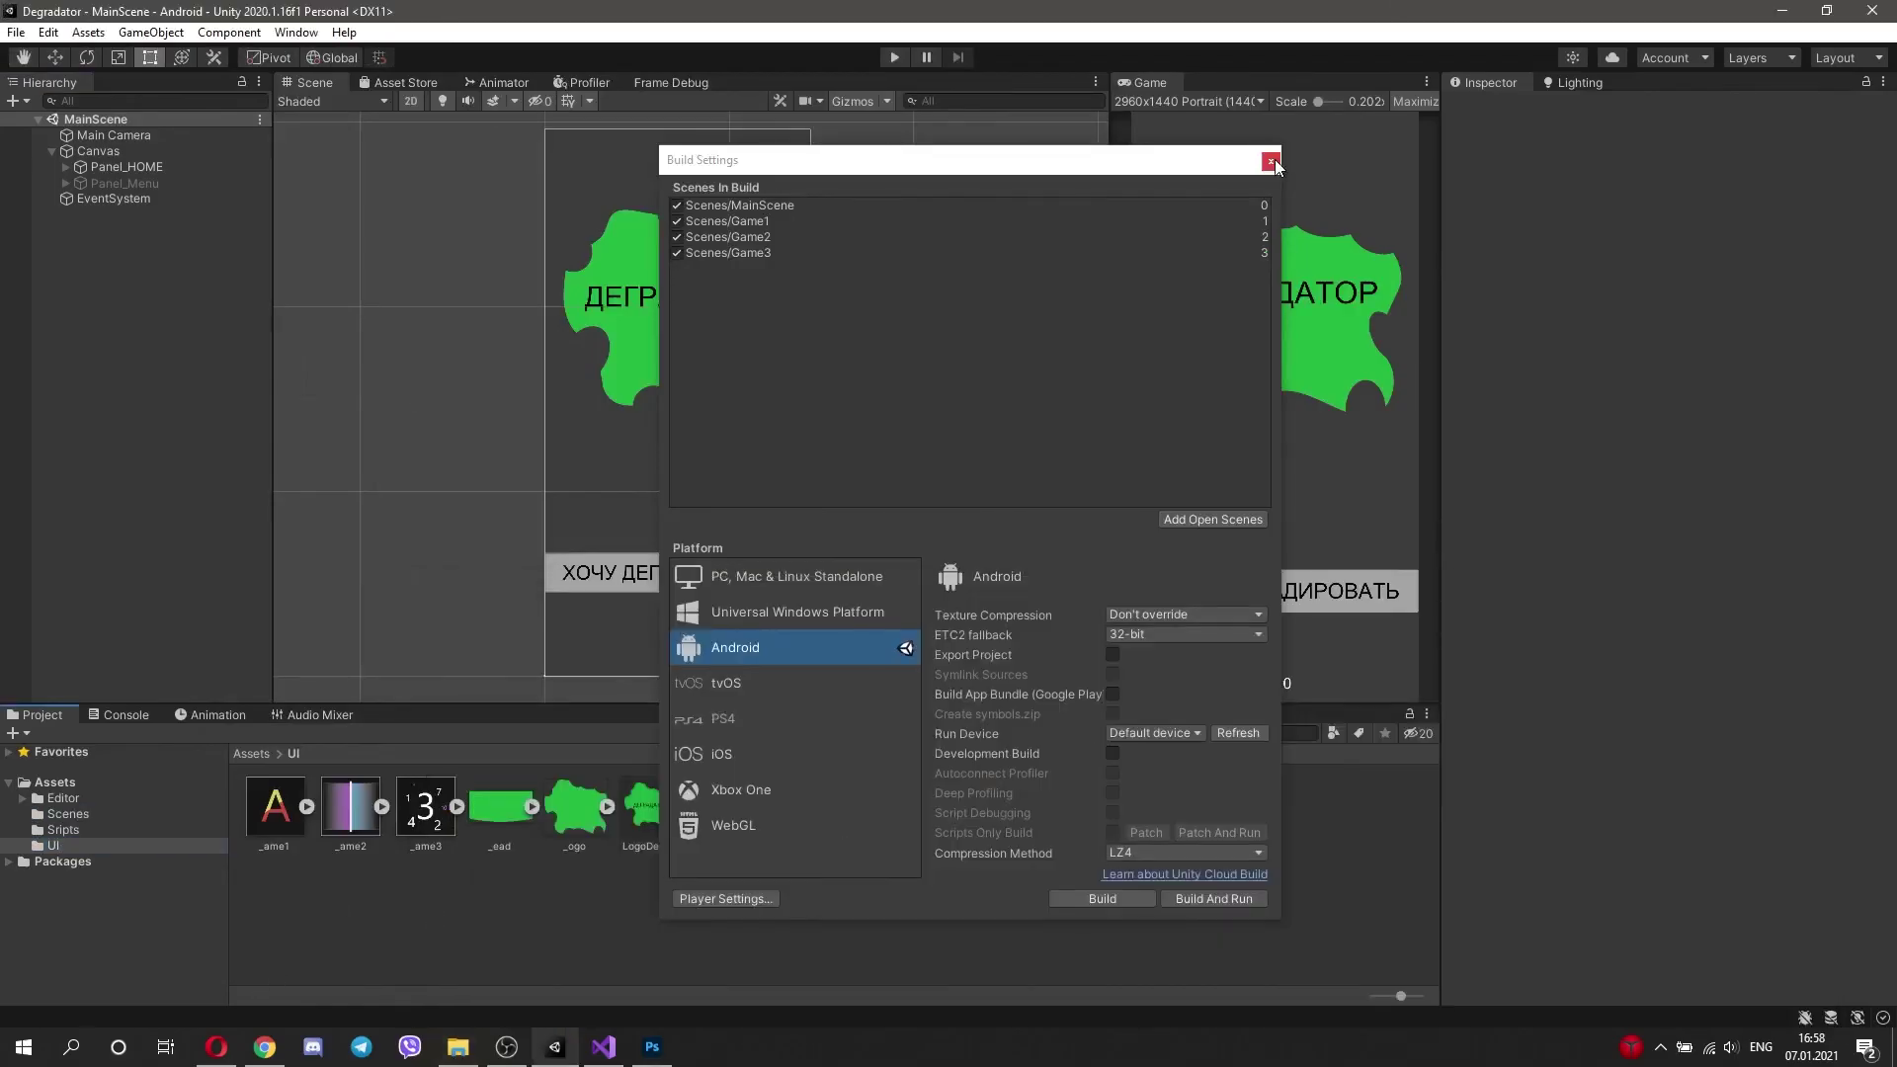
left_click(726, 898)
left_click(1304, 299)
left_click(1232, 314)
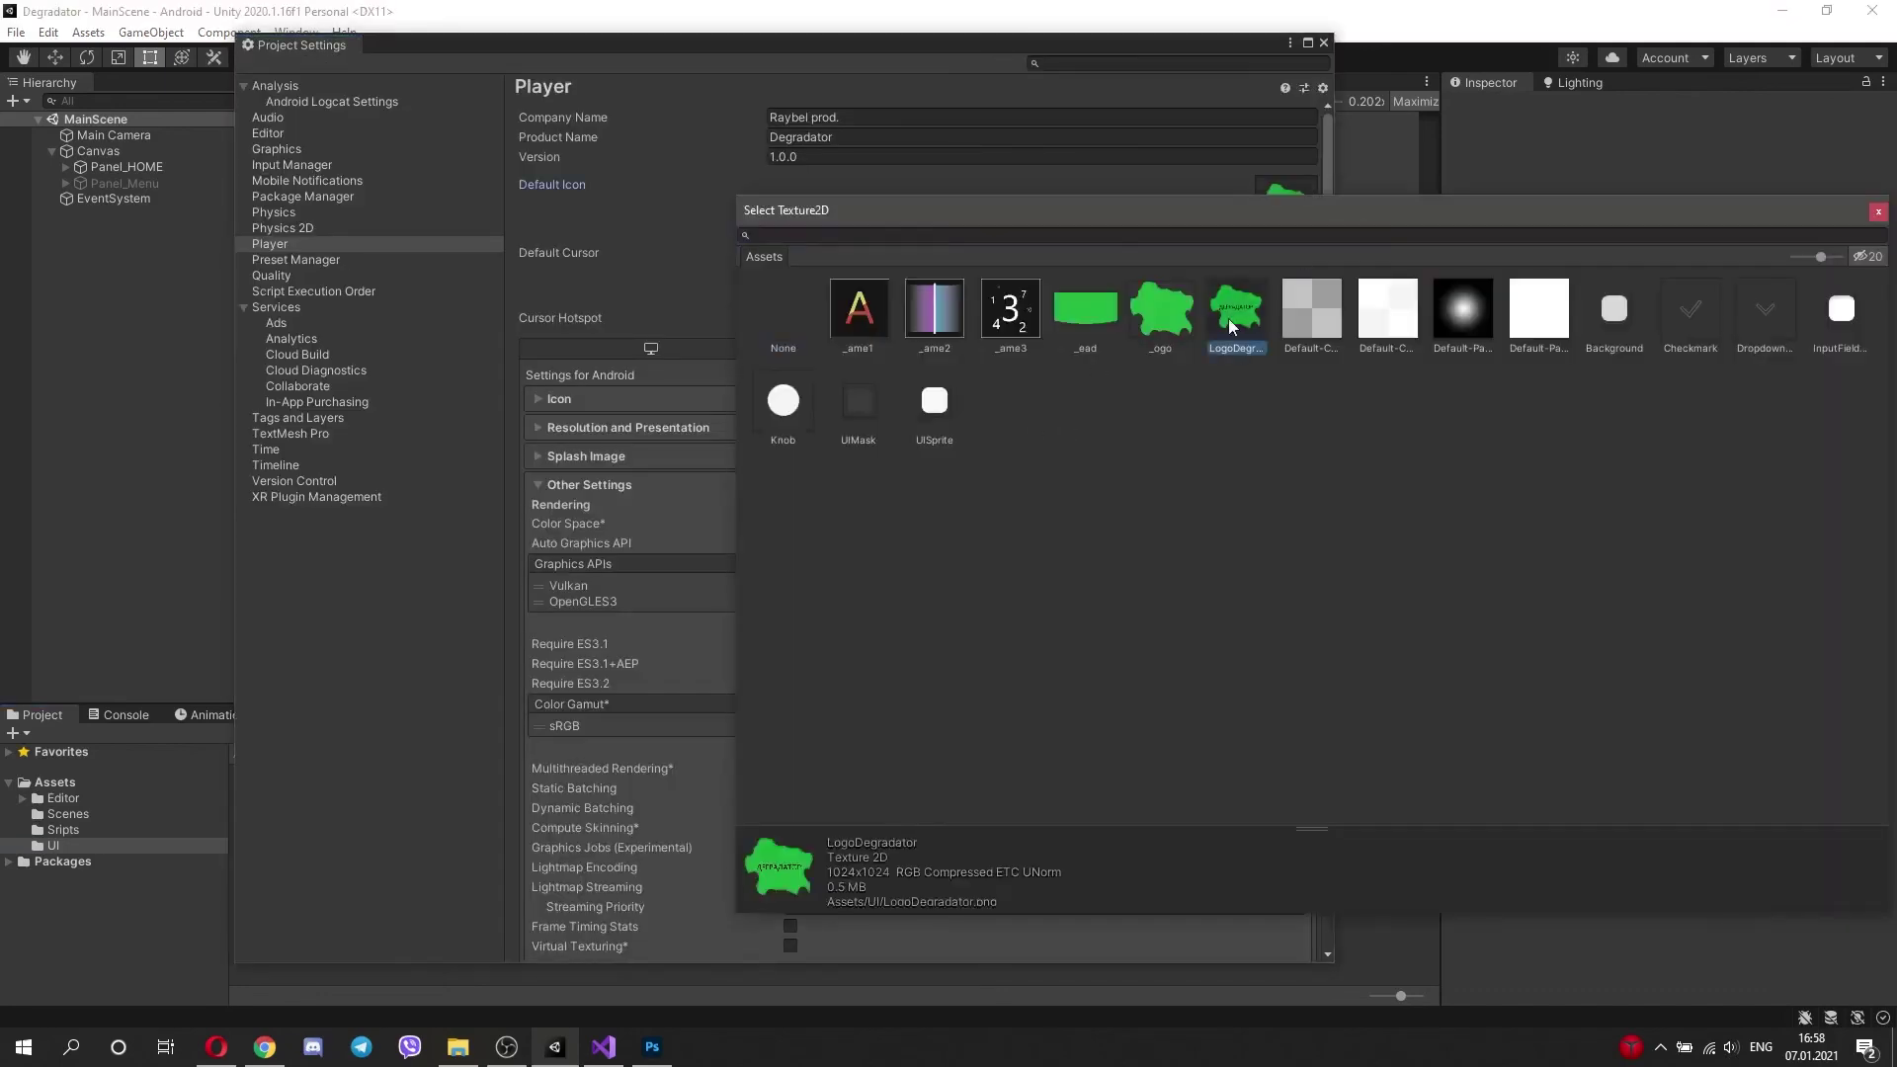
double_click(1228, 318)
left_click(578, 401)
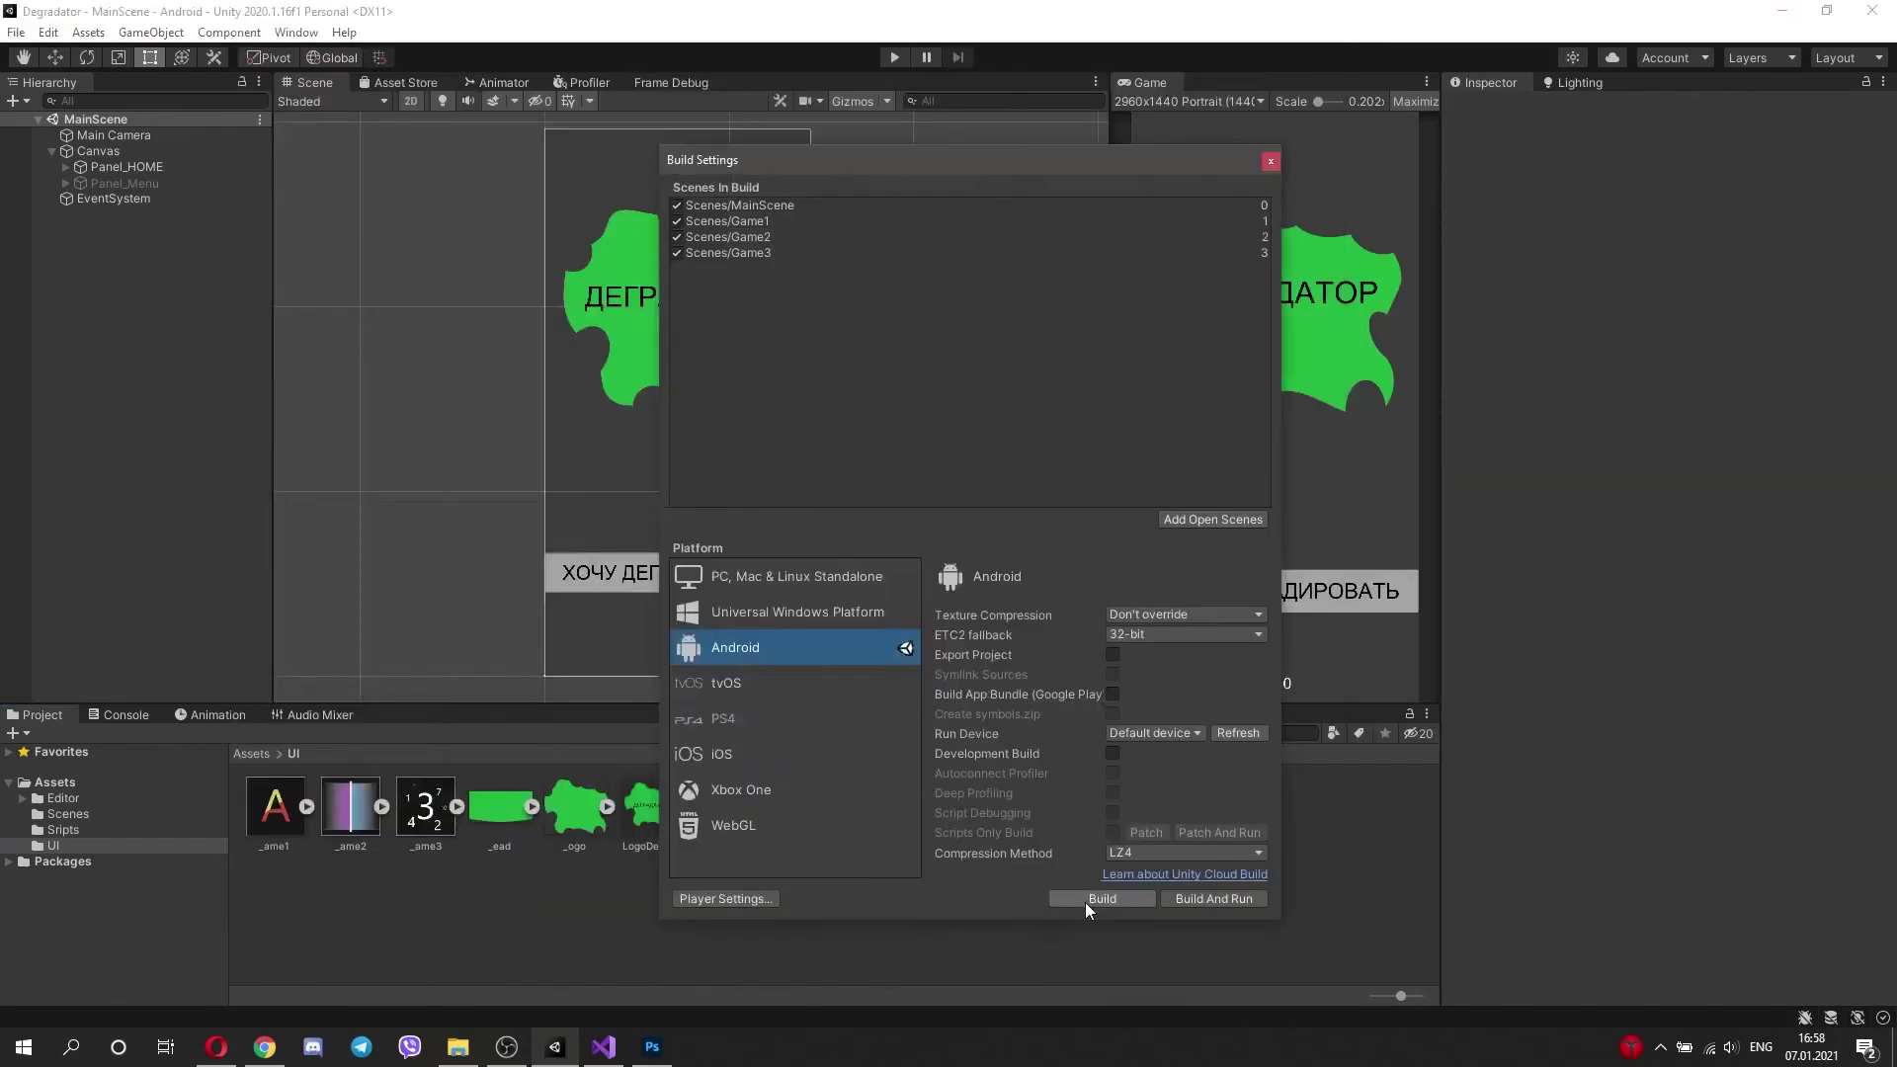
Step: Build the Android app as an APK named Degradator in a new project subfolder named Build
left_click(1084, 902)
type("Degradator.sln")
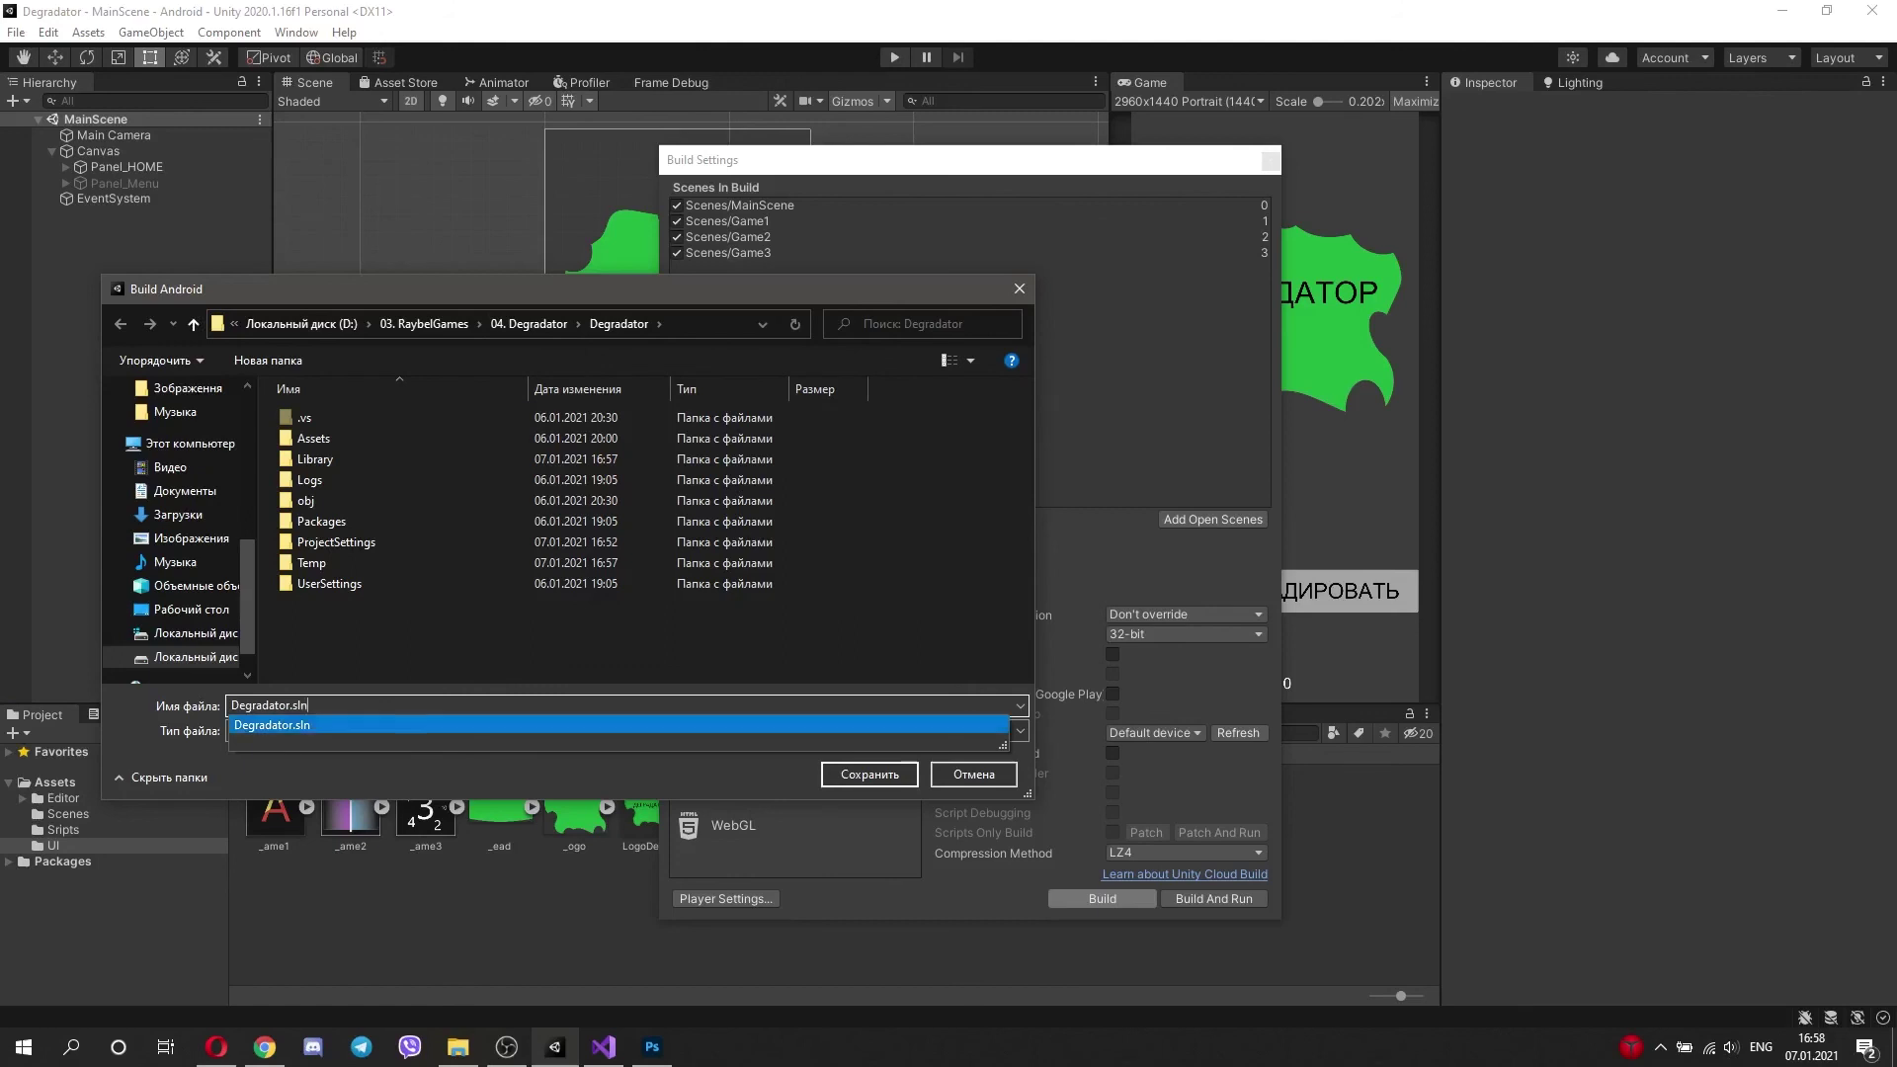
left_click(281, 367)
type("Build")
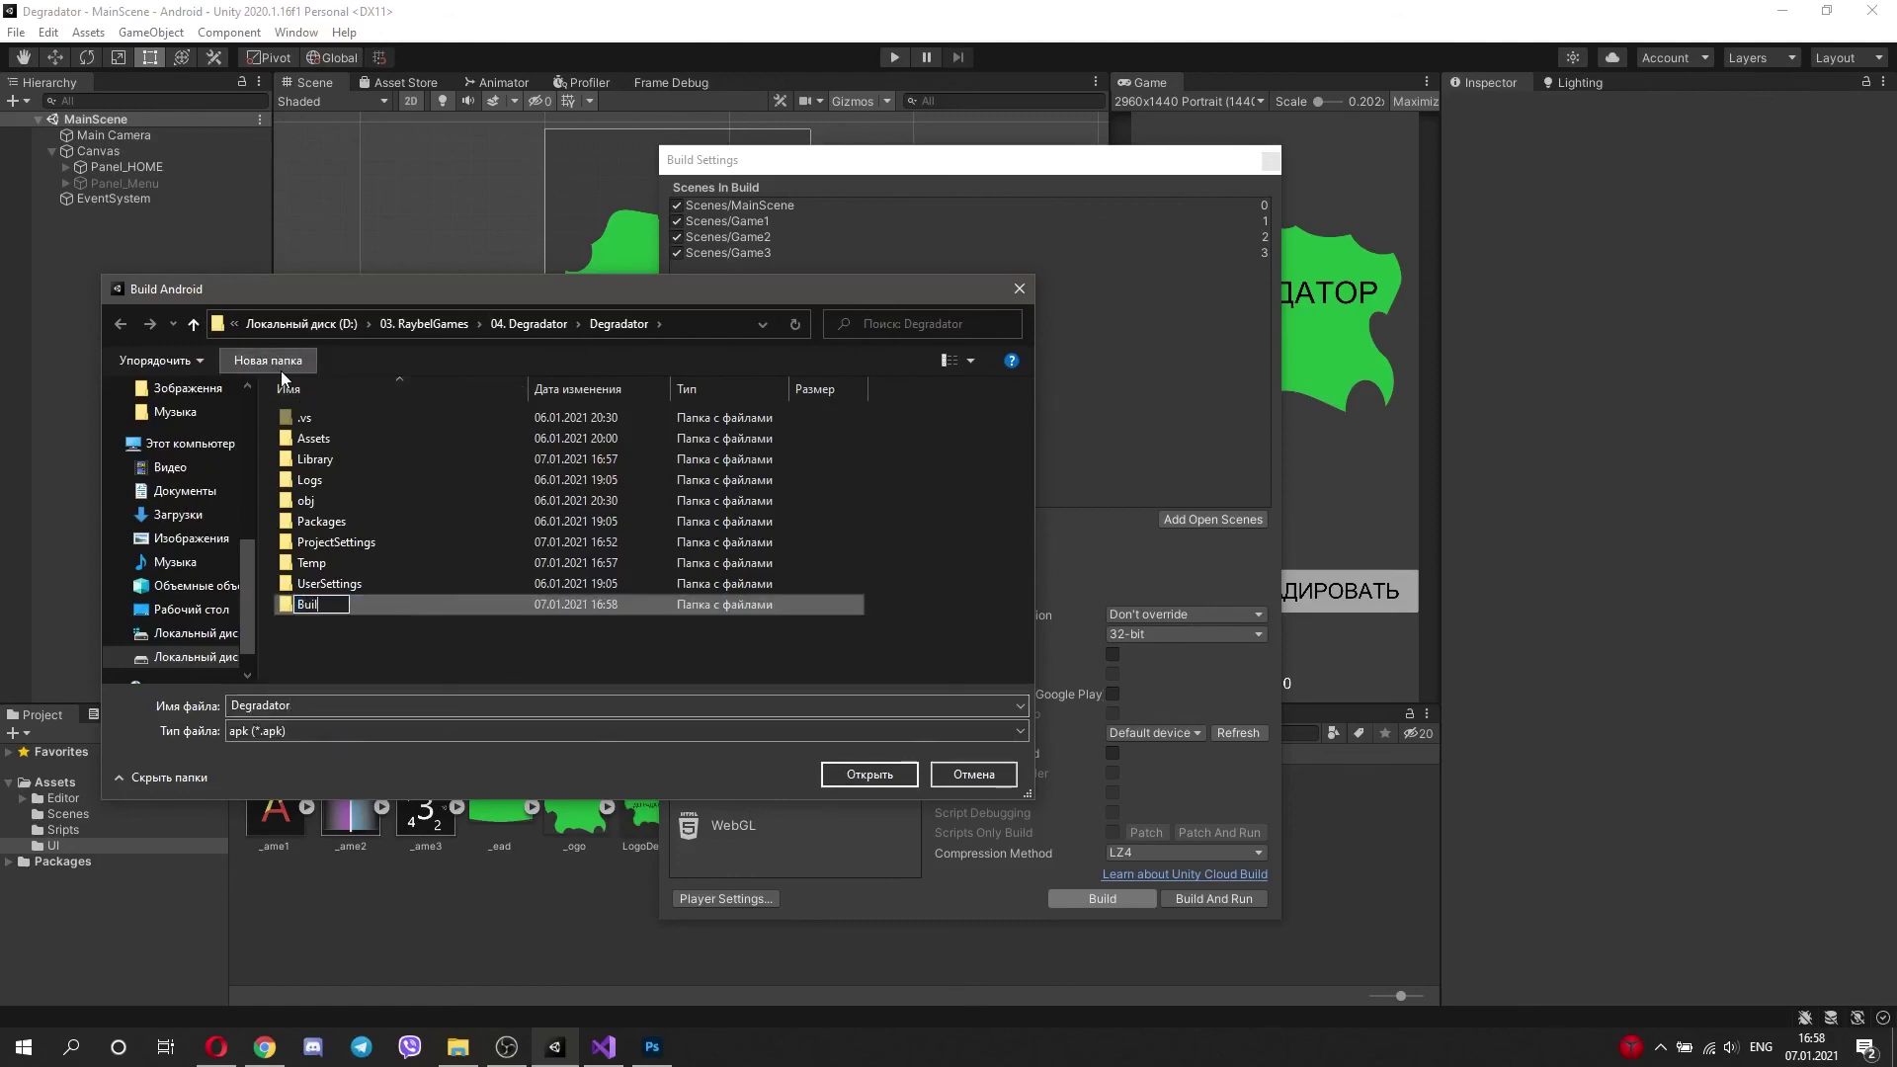
key("Return")
key("Return")
left_click(869, 774)
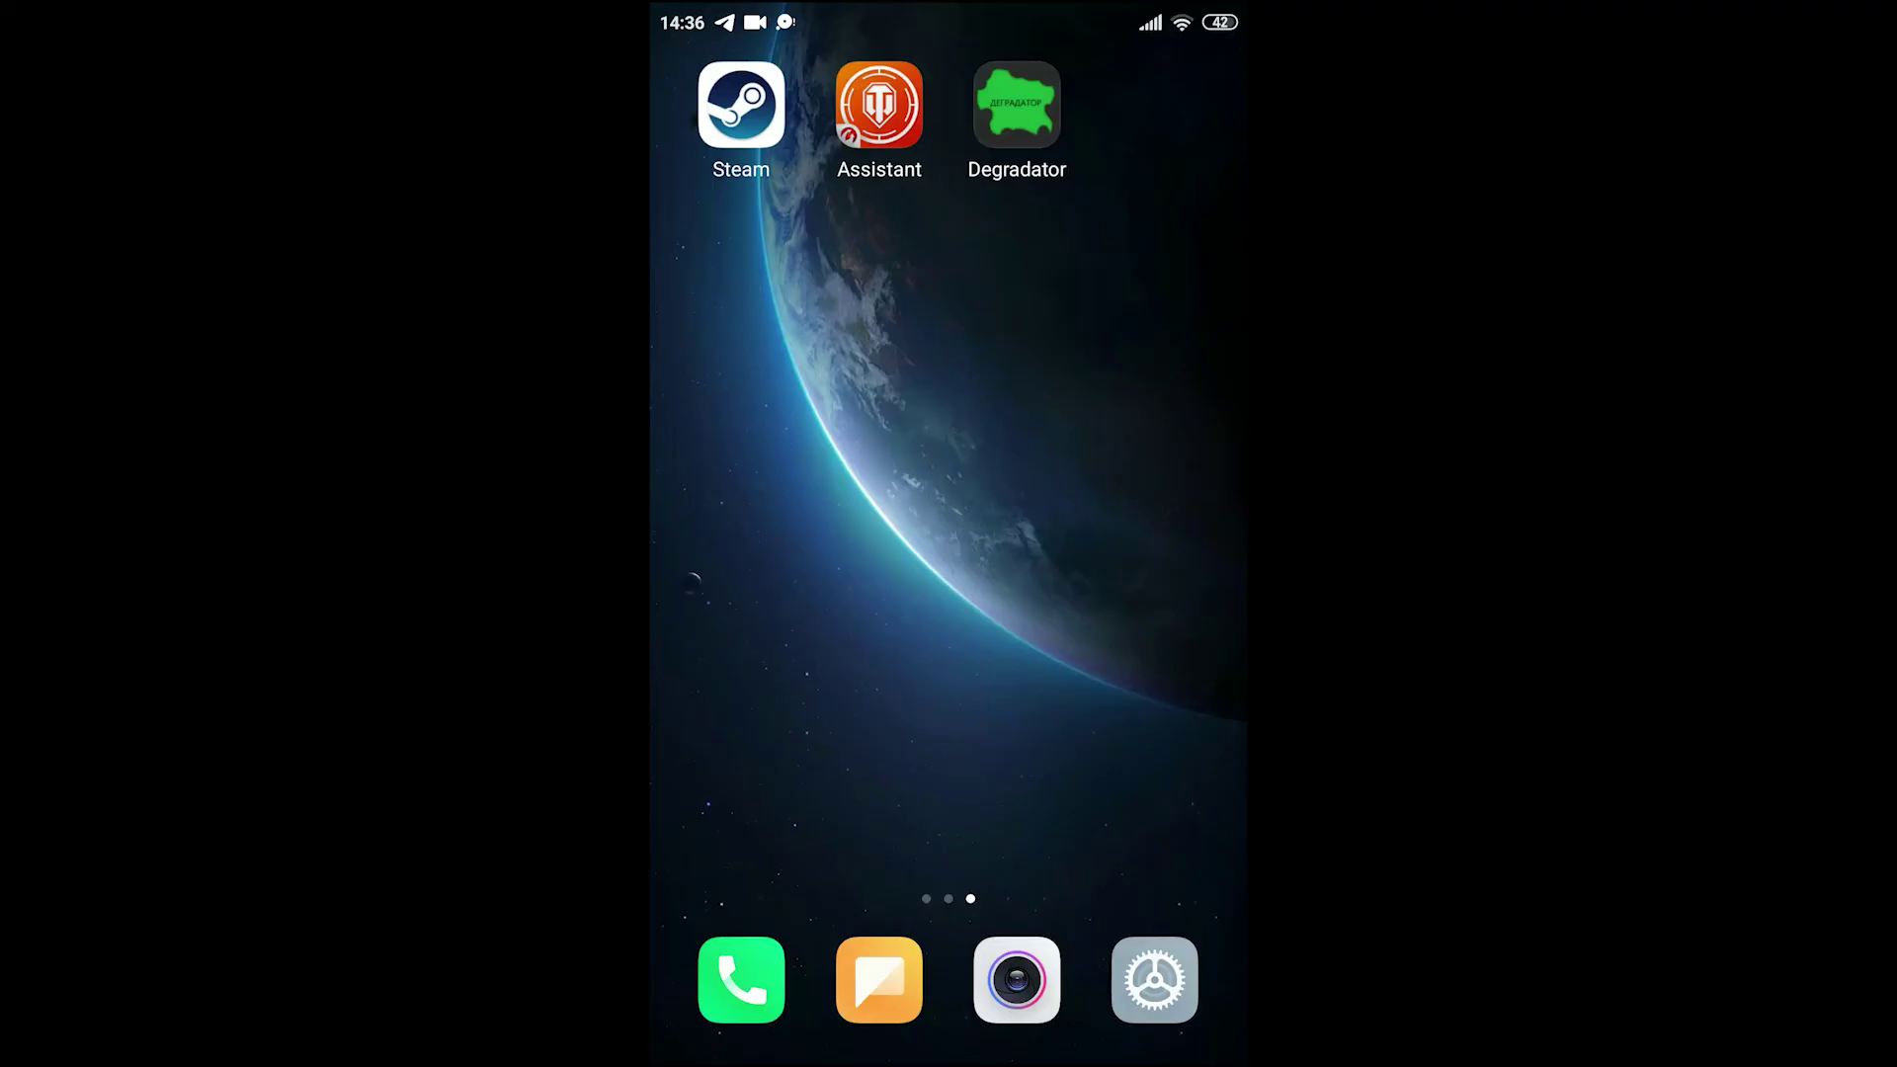
left_click(878, 104)
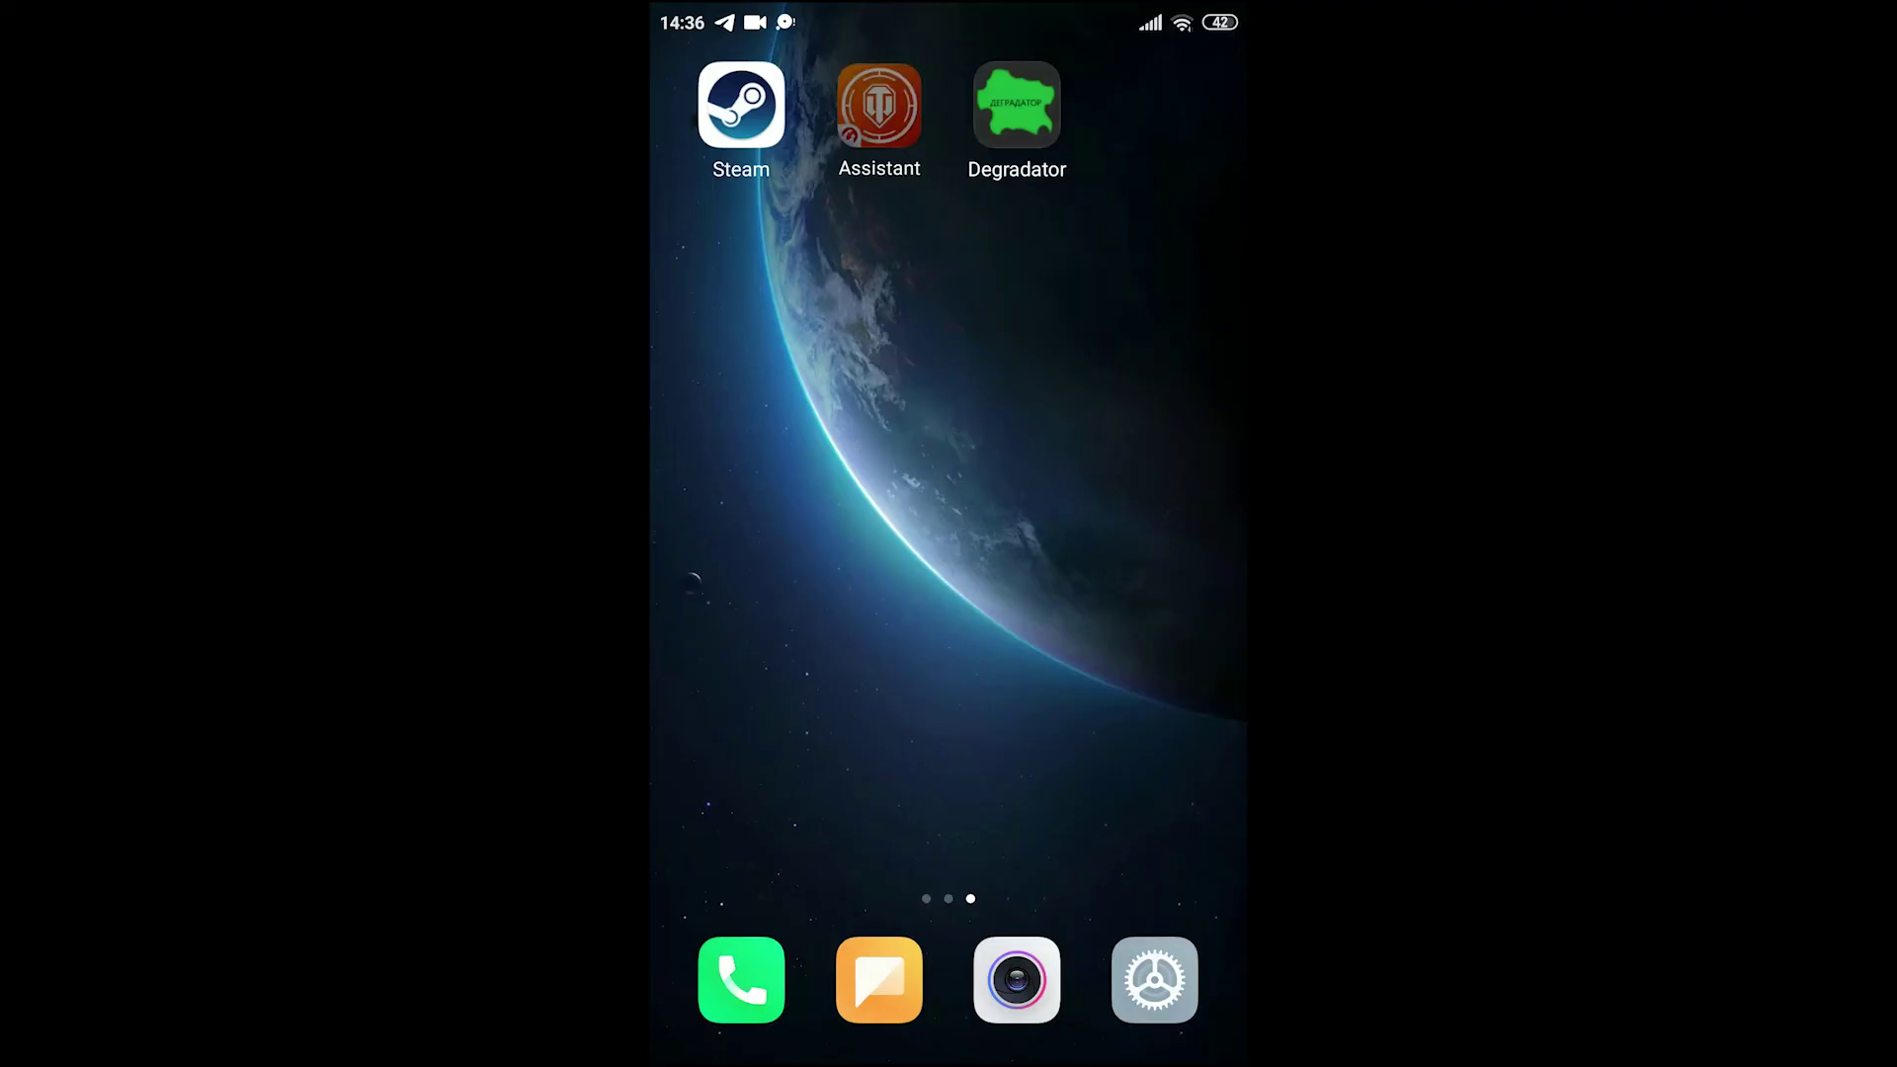